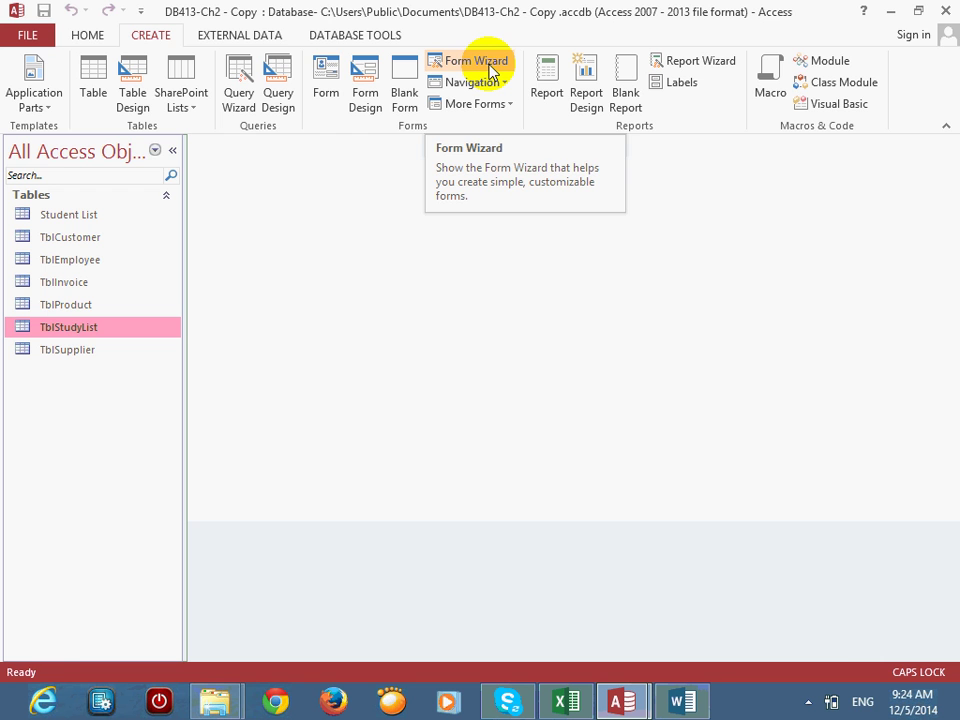
Step: Start the Form Wizard and choose the Student List table as the source of the form's fields
left_click(488, 66)
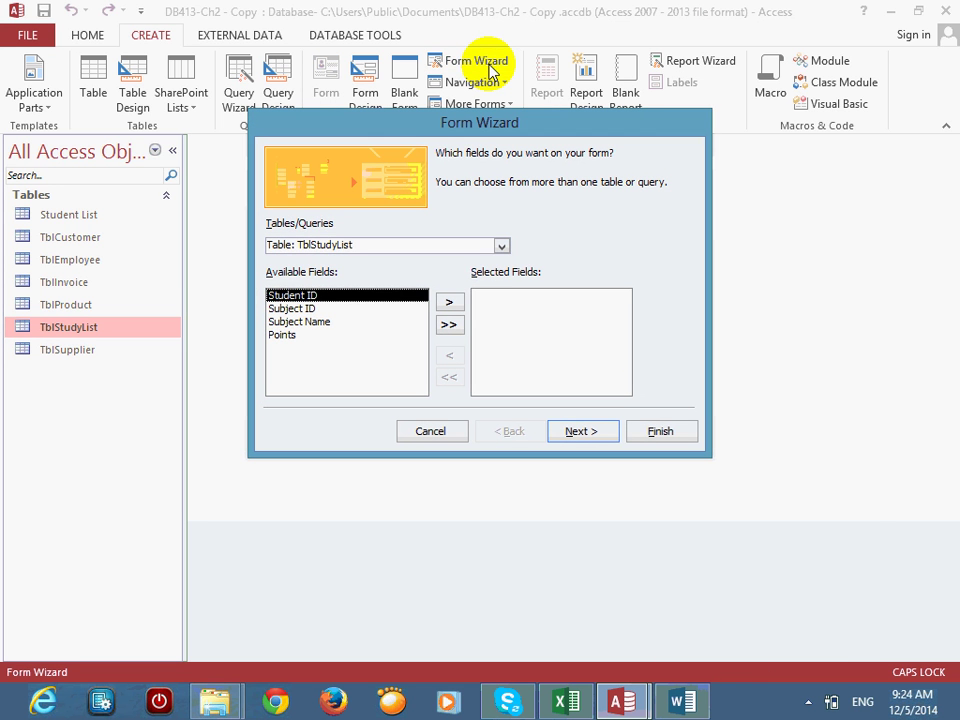
left_click(503, 247)
left_click(442, 262)
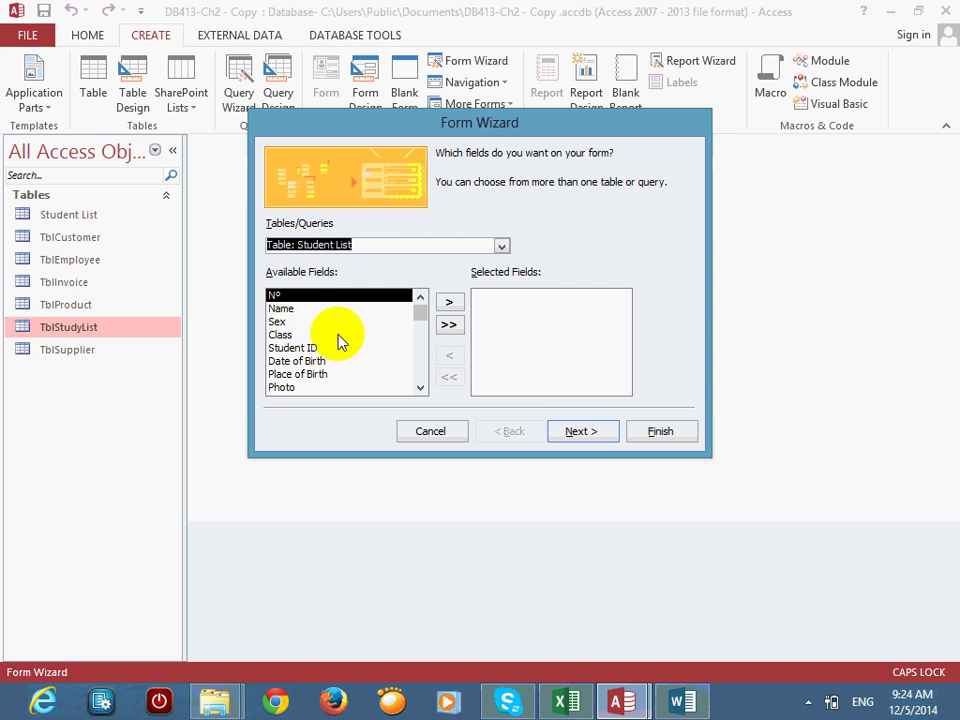
Step: Add the Student ID, Name and Sex fields from Student List to the form's selected fields
left_click(301, 313)
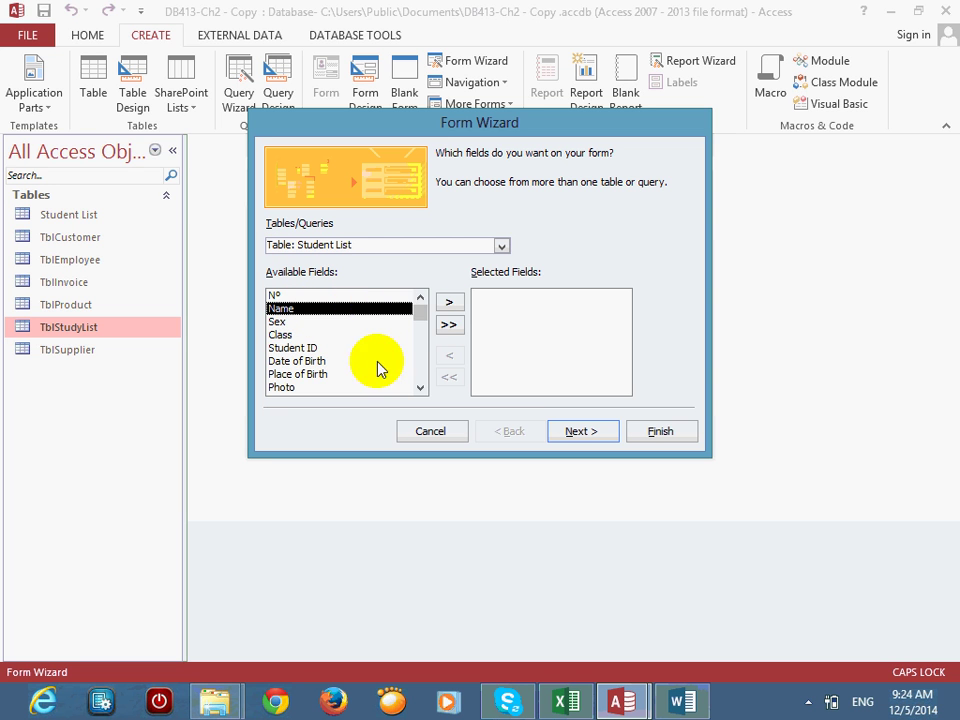
left_click(317, 347)
left_click(448, 304)
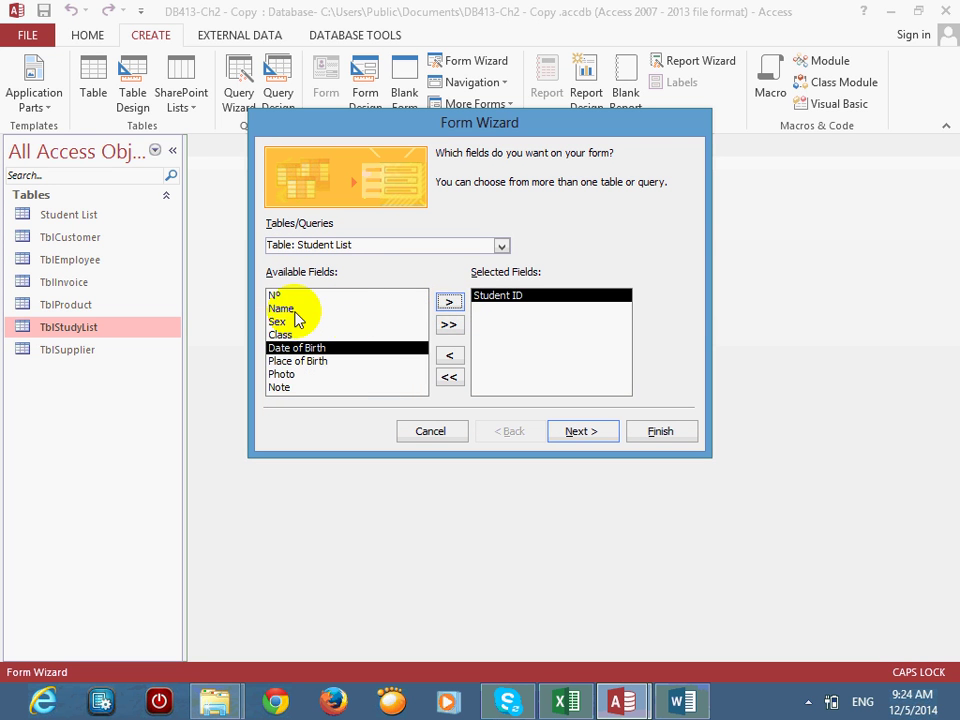
left_click(282, 308)
left_click(452, 303)
left_click(457, 303)
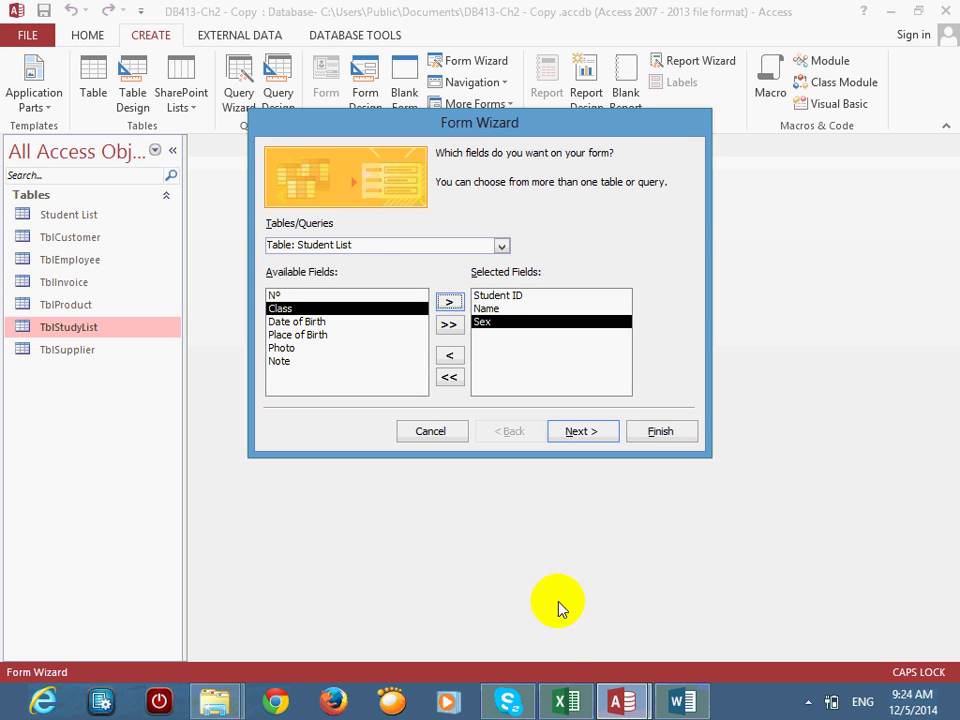
Step: Switch to the Word document to check the field order of the frmStudentMain sample form, and return to Access
left_click(622, 703)
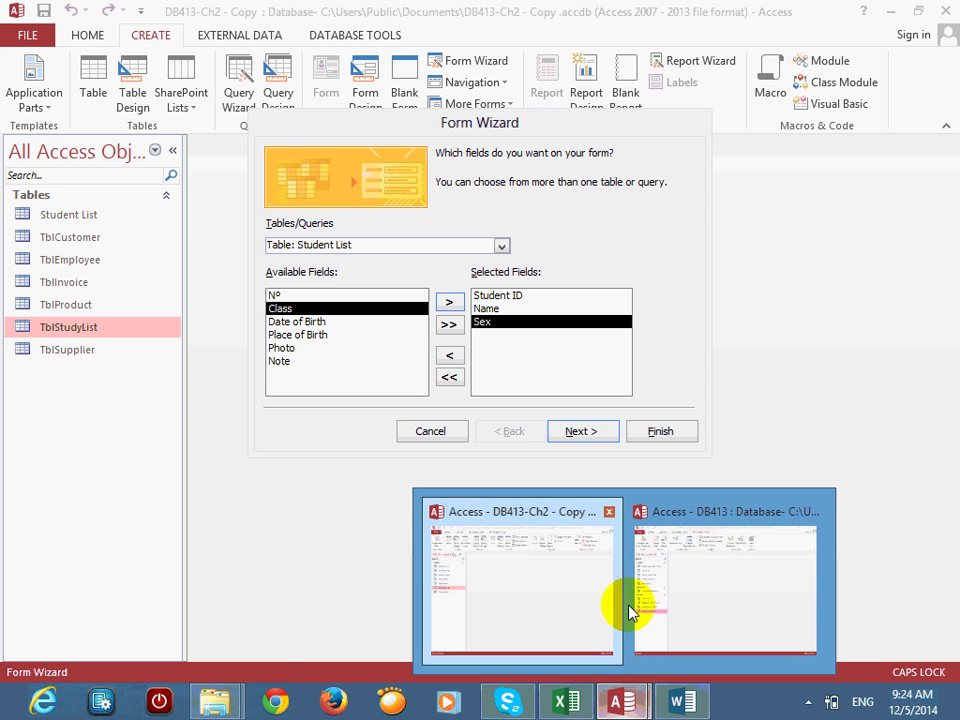
left_click(681, 701)
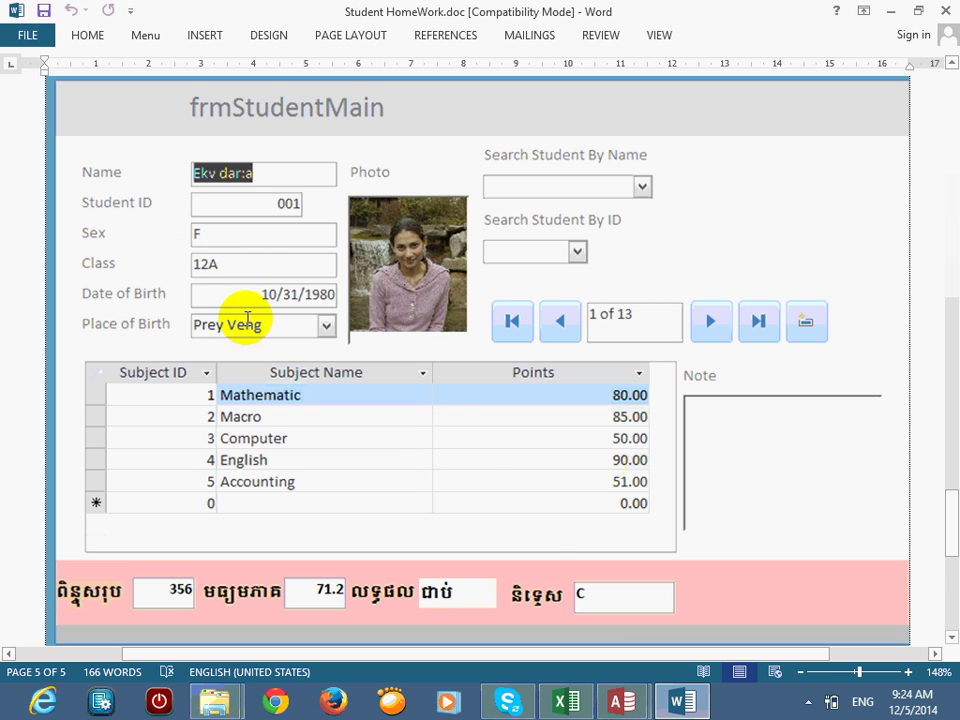
left_click(622, 701)
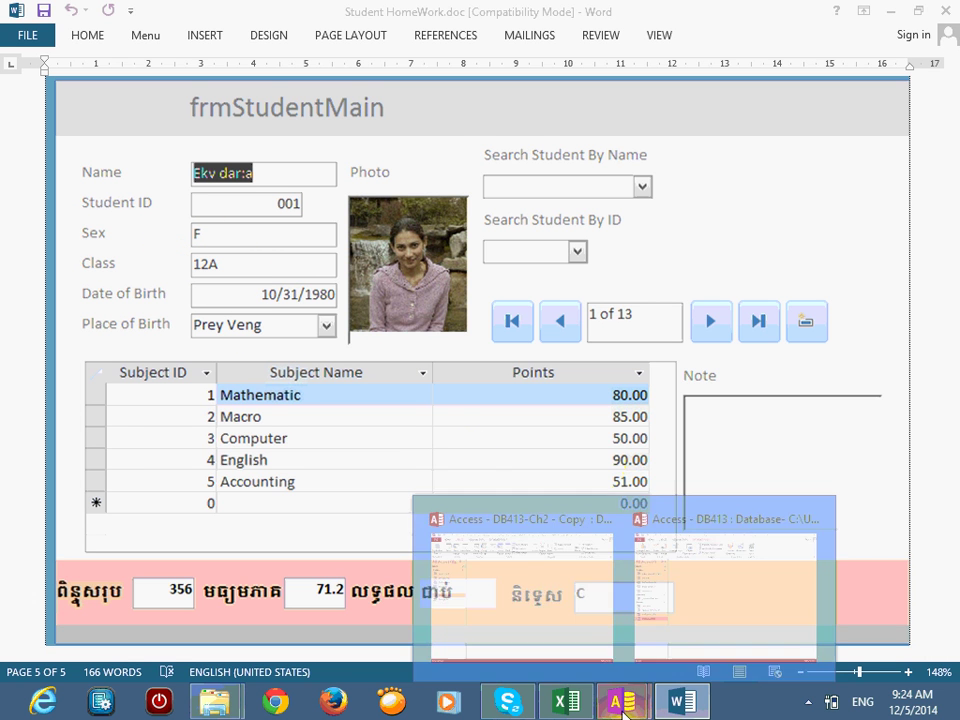
left_click(688, 625)
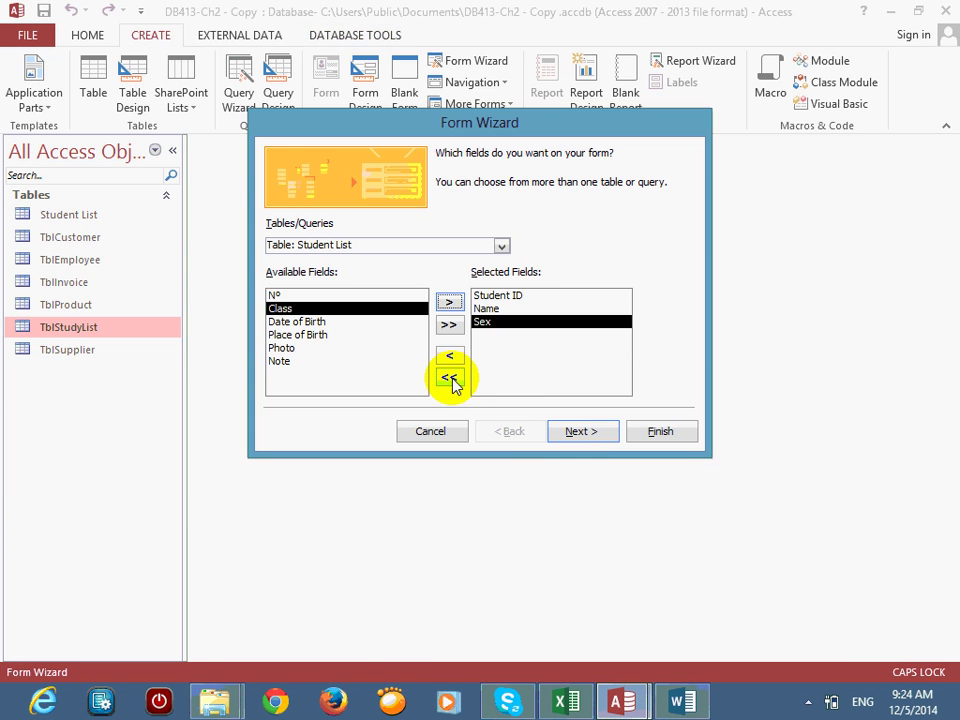
Step: Clear the selected fields and add Name, Student ID, Sex, Class, Date of Birth and Place of Birth in that order
left_click(450, 378)
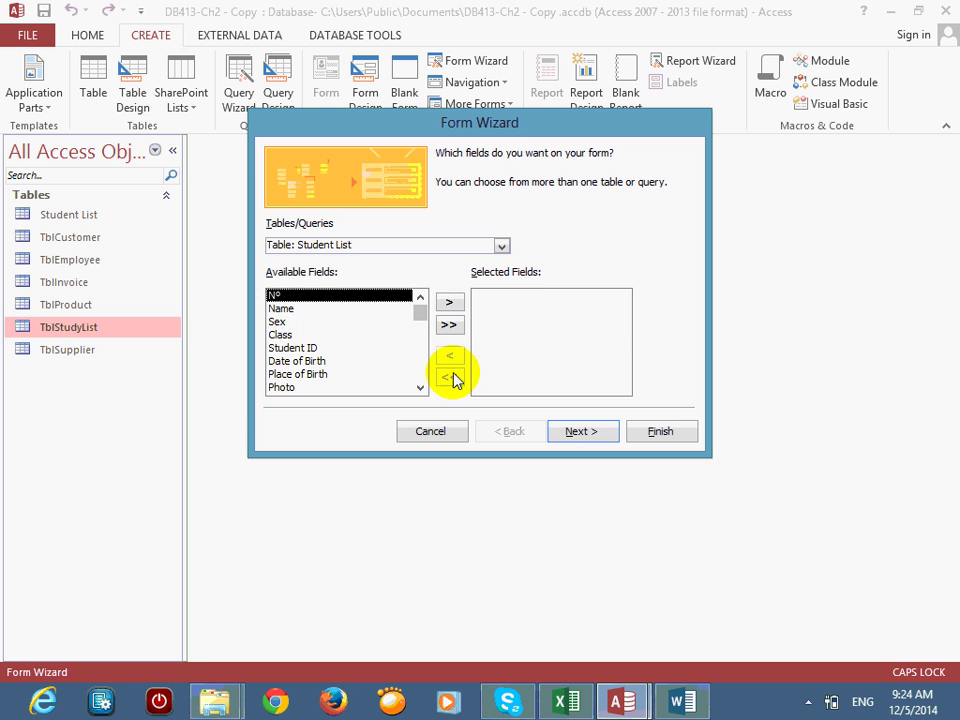
left_click(284, 309)
left_click(449, 303)
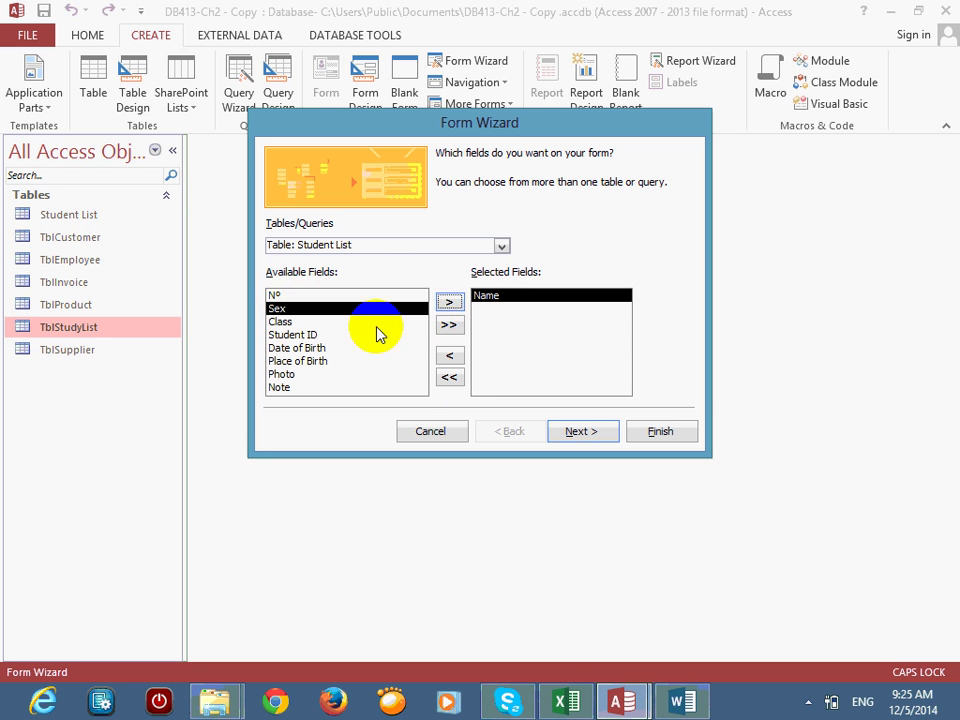
left_click(305, 335)
left_click(453, 307)
left_click(392, 309)
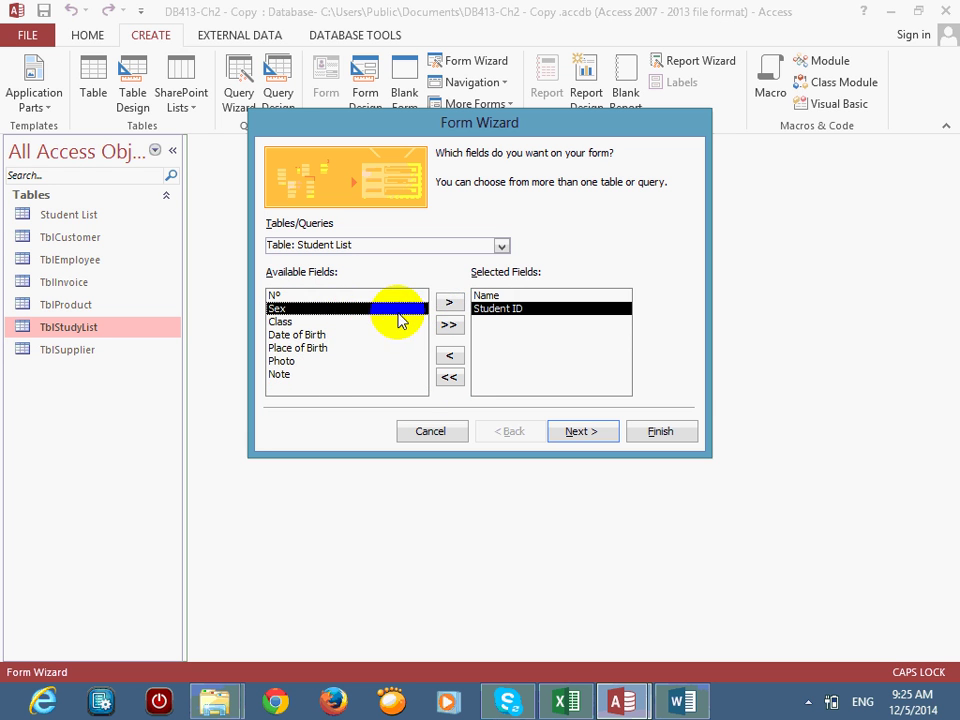
left_click(453, 307)
left_click(453, 307)
left_click(453, 307)
left_click(452, 304)
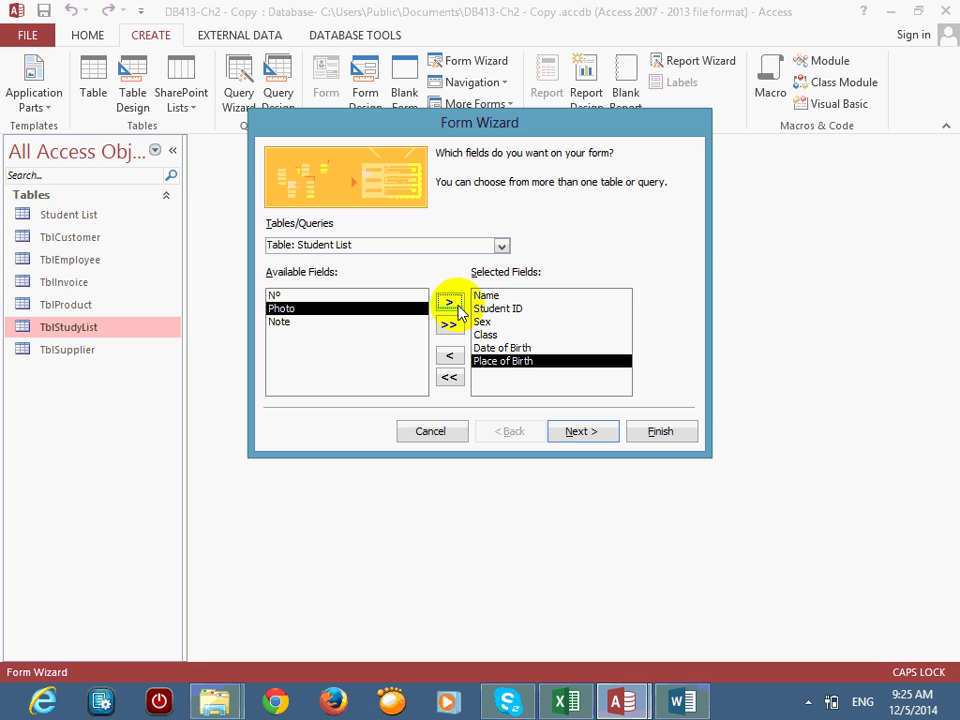
Step: Add the Subject ID, Subject Name and Points fields from the TblStudyList table to the form's selected fields
left_click(501, 246)
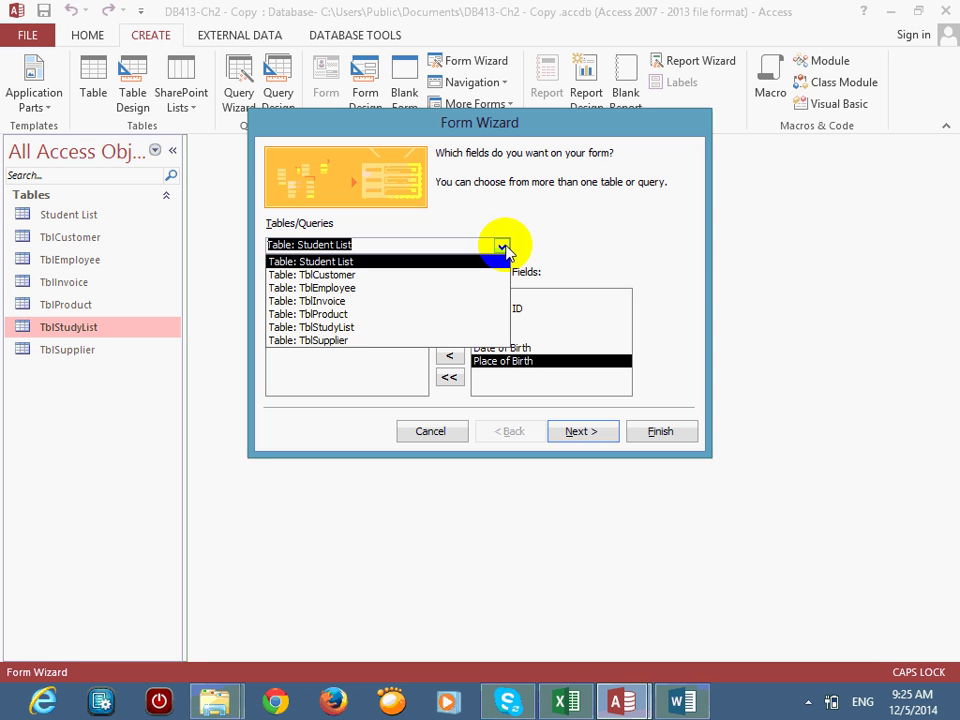
left_click(366, 328)
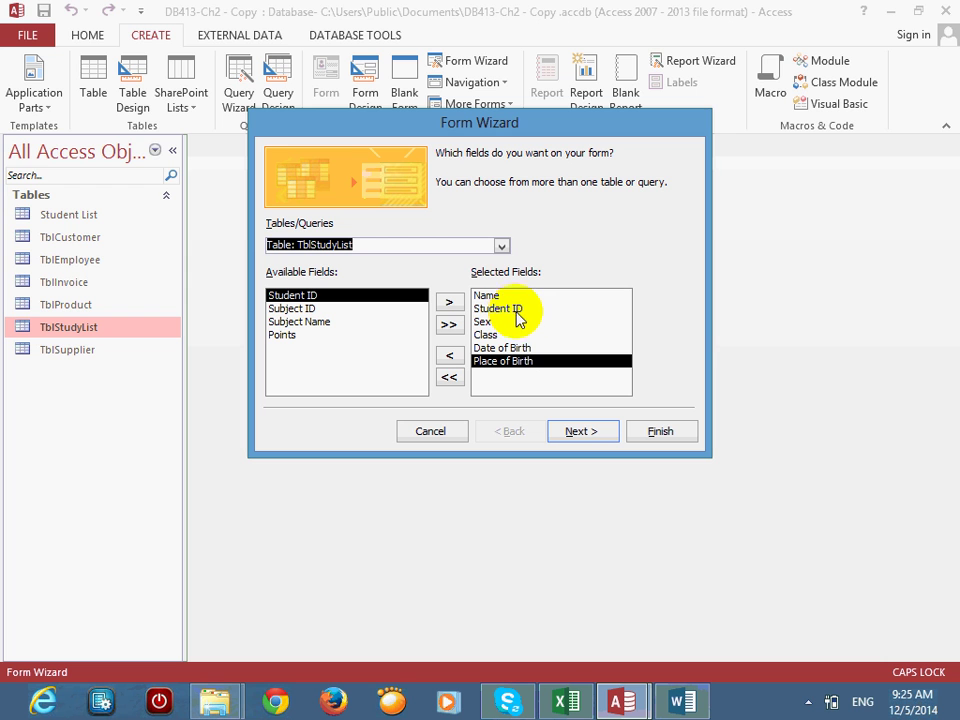
left_click(322, 299)
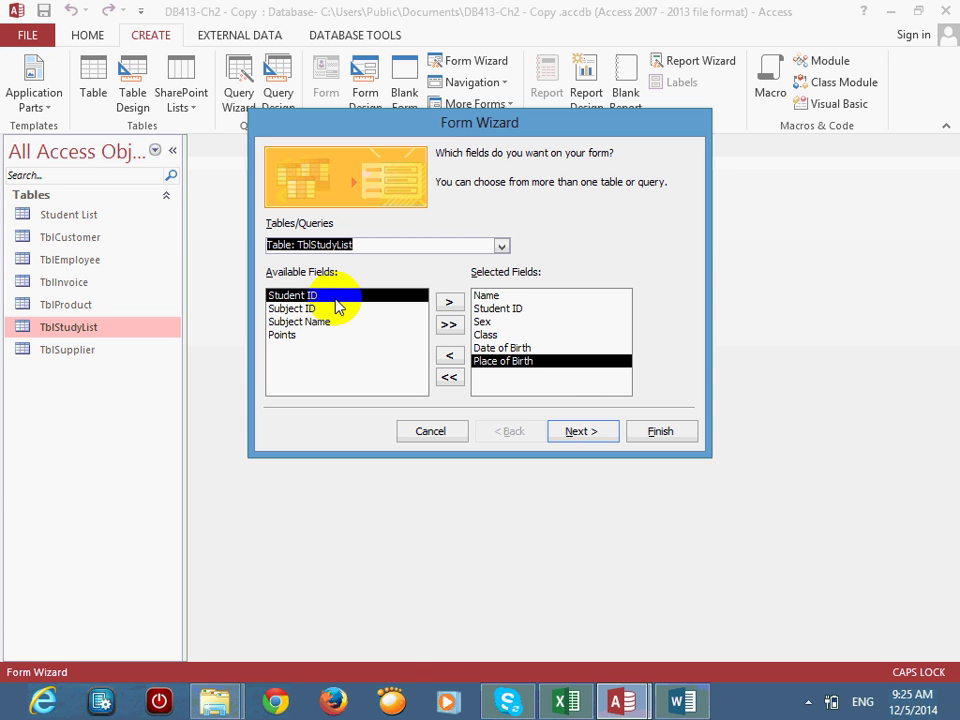
left_click(304, 310)
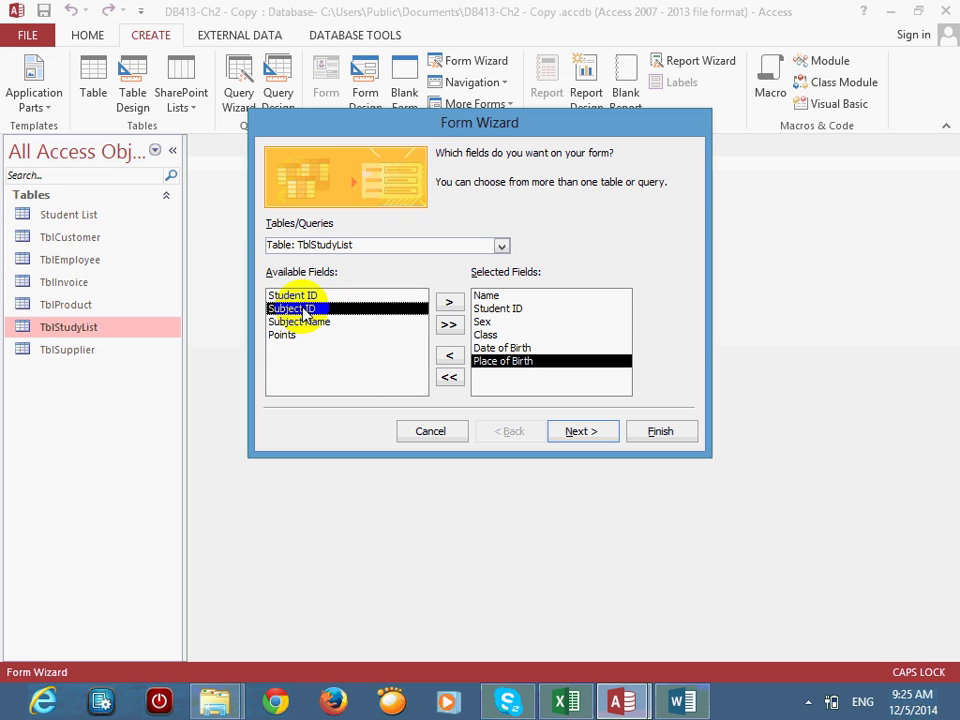
left_click(449, 302)
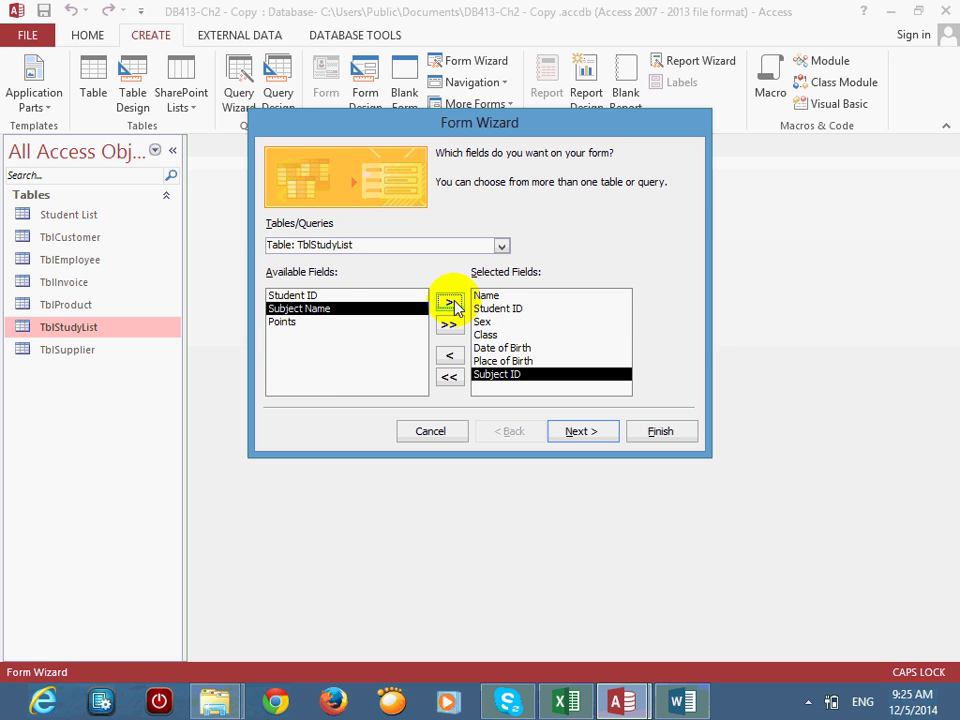
left_click(449, 302)
left_click(449, 302)
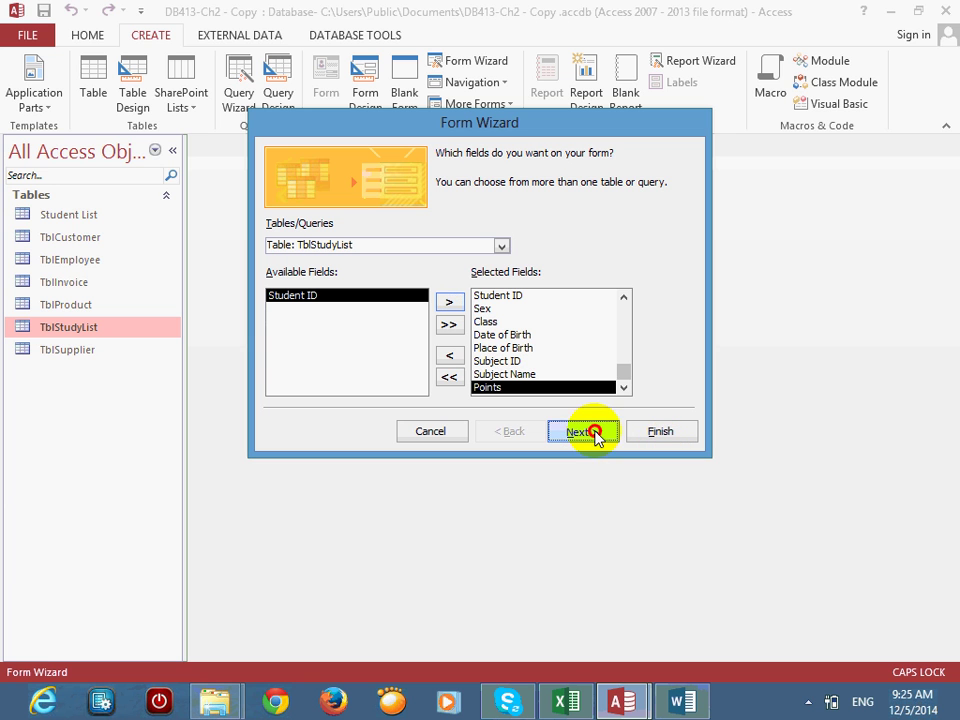
Step: Continue past the field selection, agree to edit the system relationships, and close the Show Table dialog without adding tables
left_click(494, 389)
left_click(337, 195)
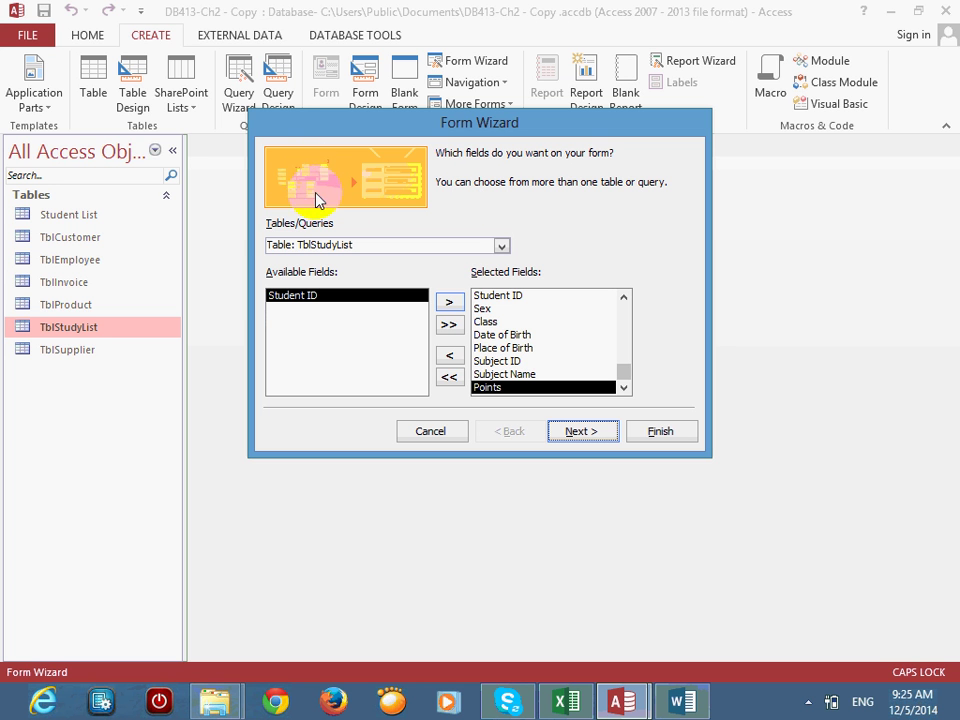
left_click(600, 434)
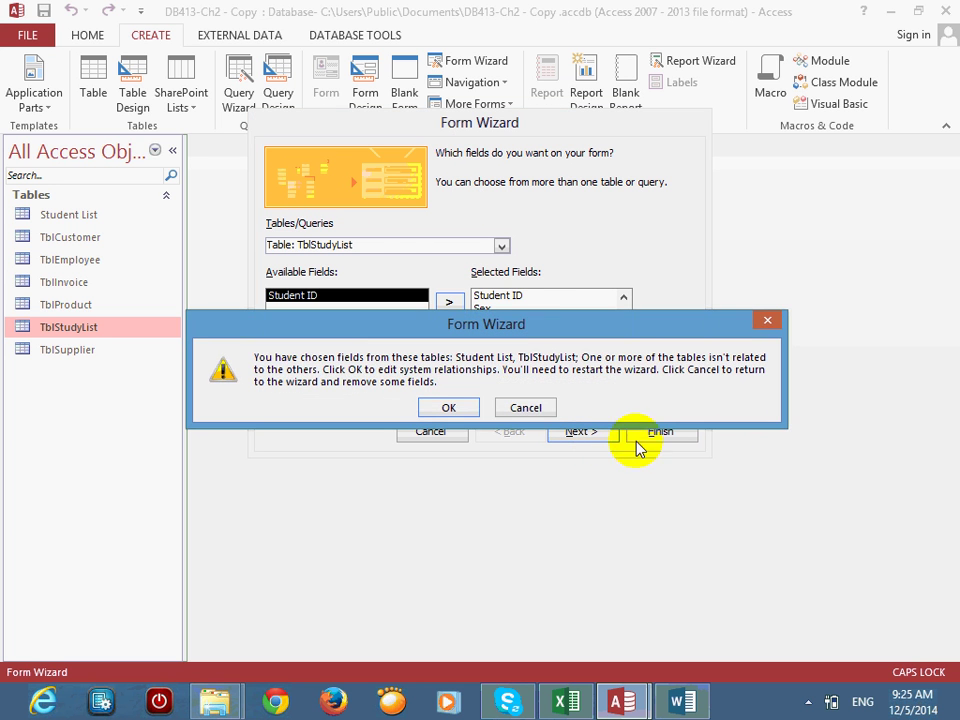
left_click_drag(495, 319, 543, 160)
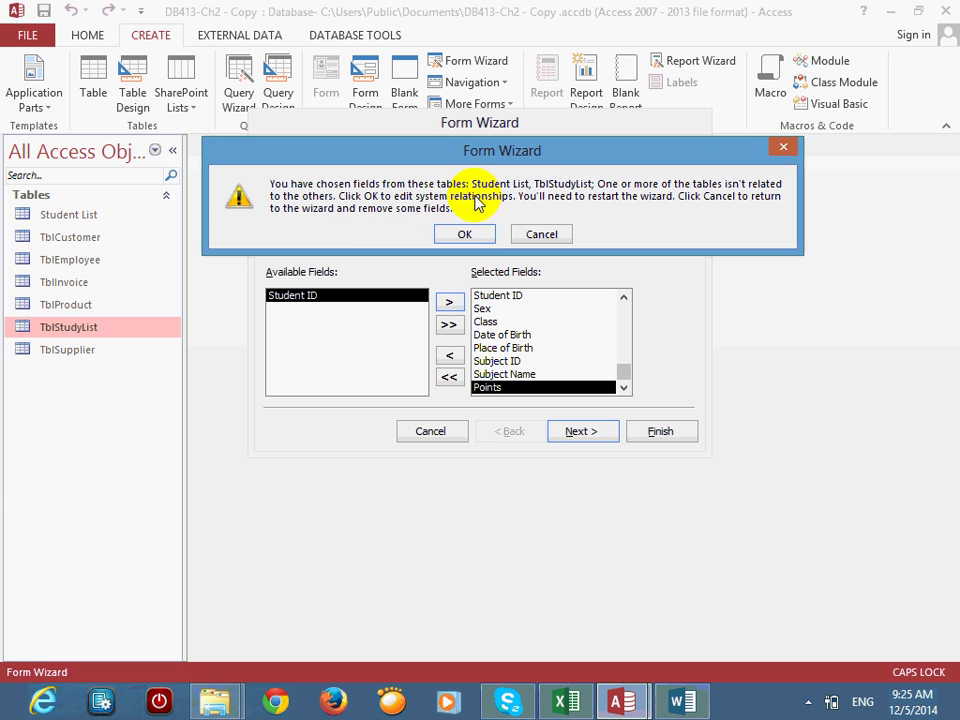
left_click(480, 234)
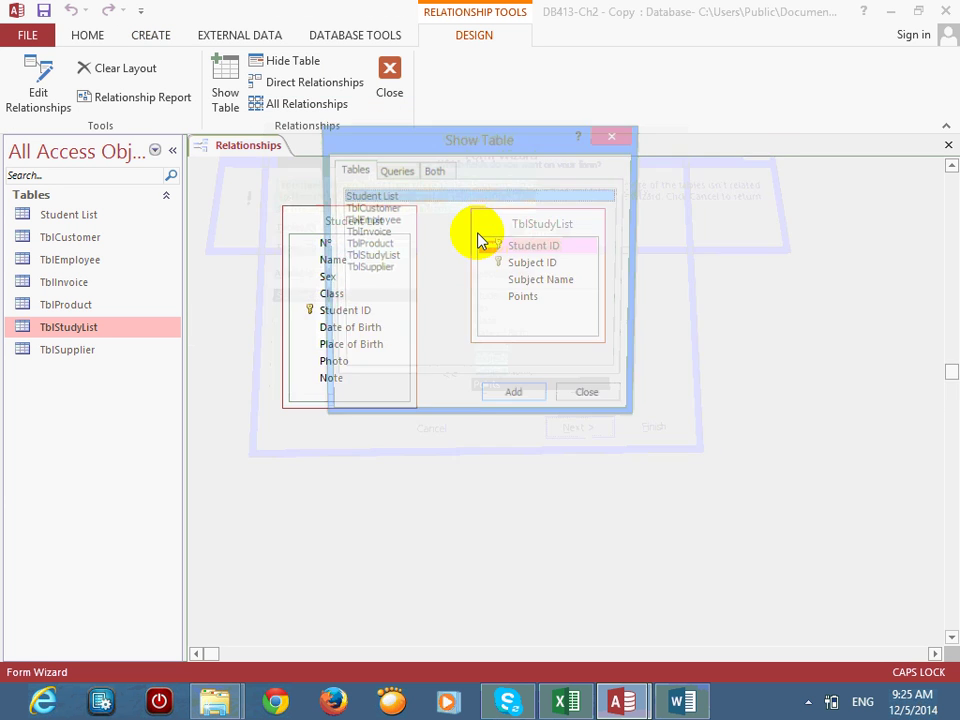
left_click_drag(458, 151, 657, 87)
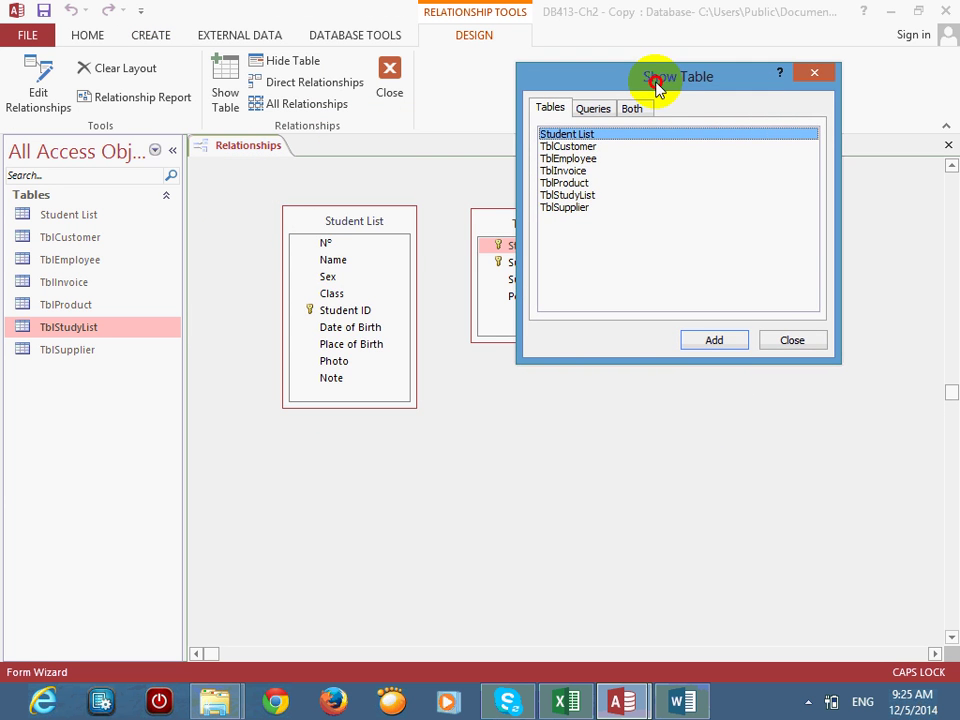
left_click(789, 341)
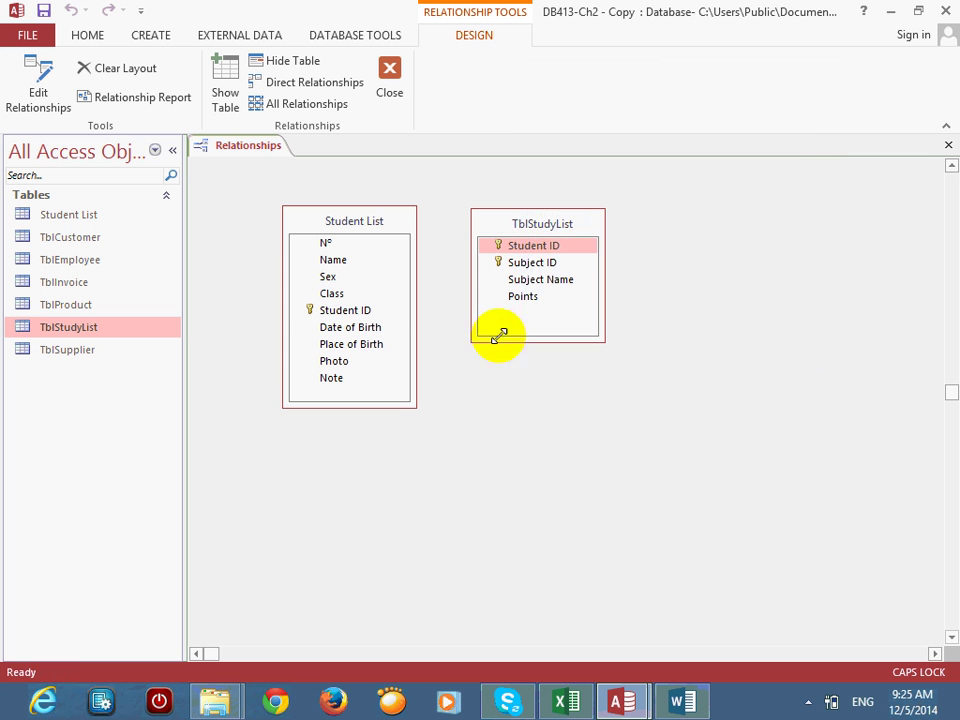
Step: Create a relationship from Student ID in Student List to Student ID in TblStudyList with referential integrity enforced
left_click_drag(335, 314, 537, 252)
left_click(366, 287)
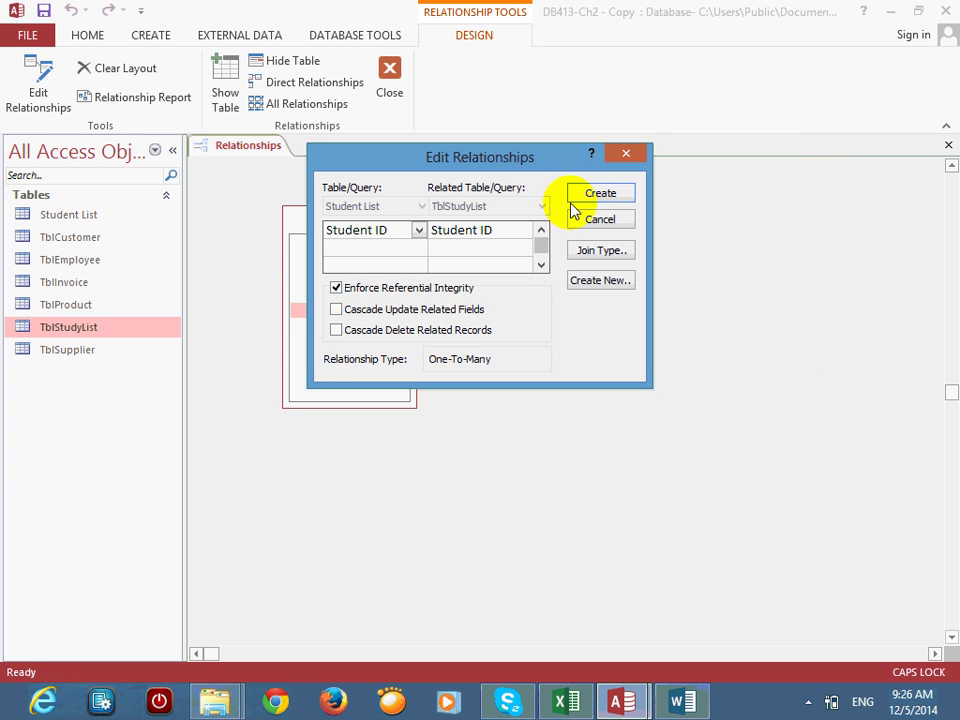
left_click(578, 198)
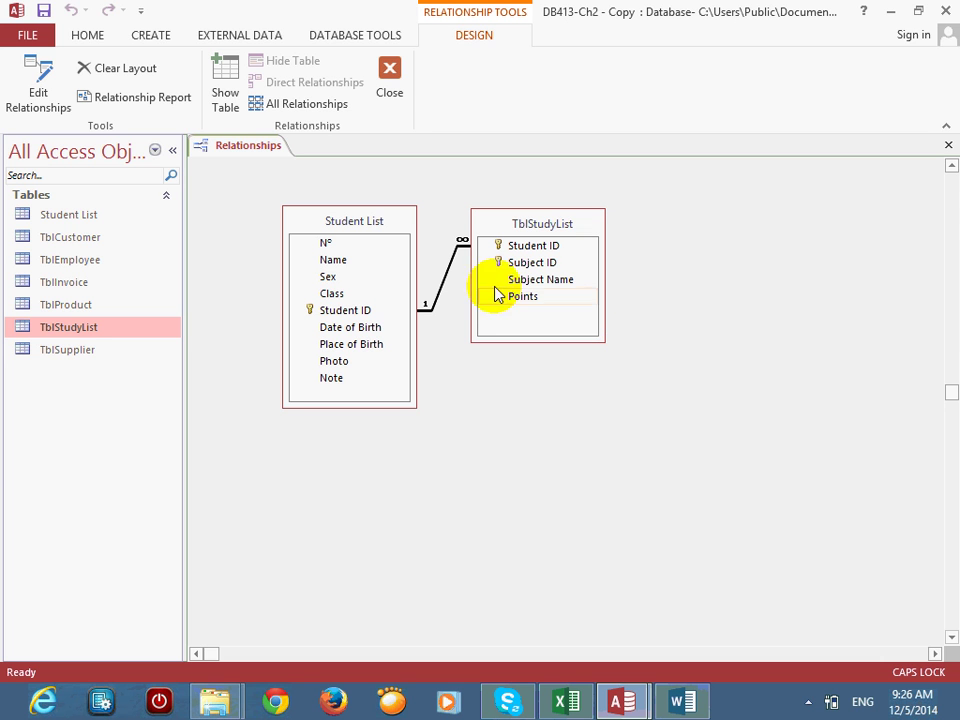
Step: Open the Student List table's design, examine its fields including Note, Date of Birth and Sex, and close it
right_click(352, 333)
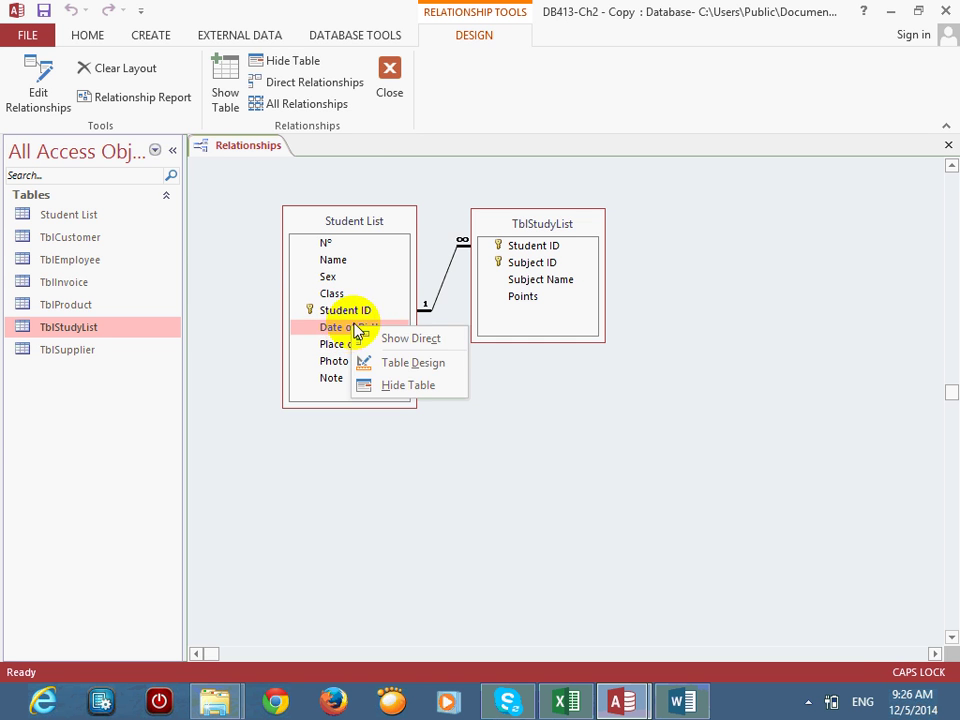
left_click(407, 363)
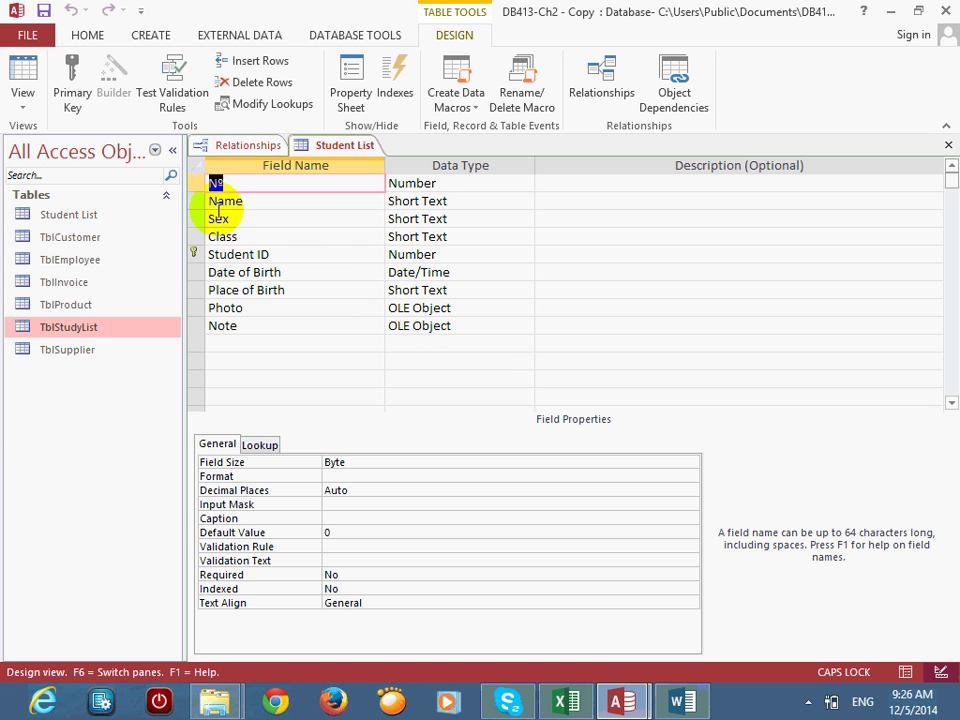
left_click_drag(197, 184, 208, 315)
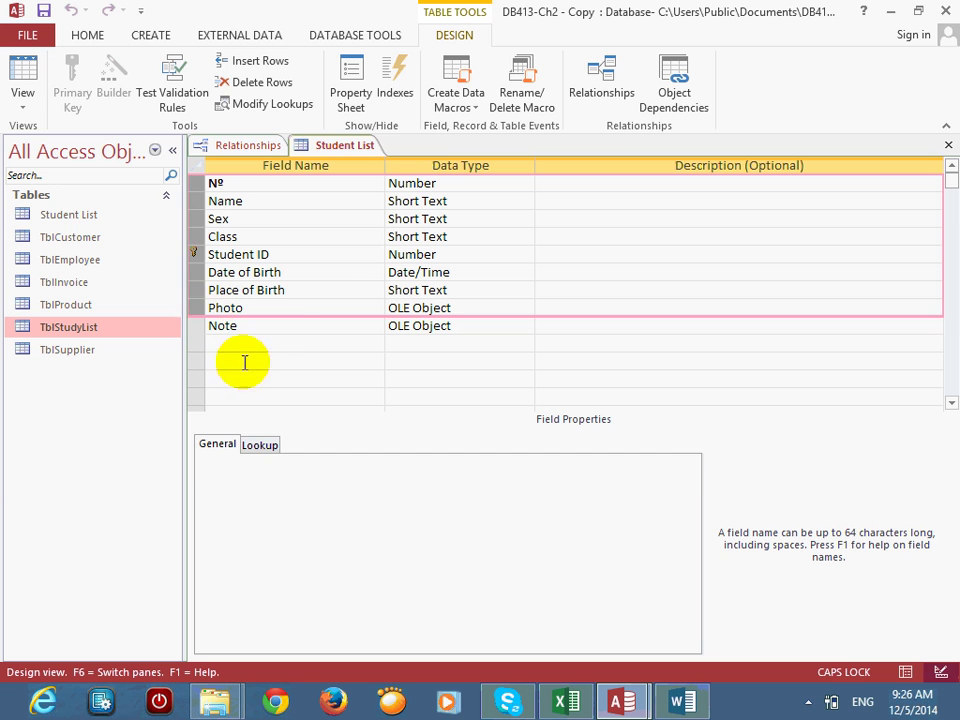
left_click(285, 331)
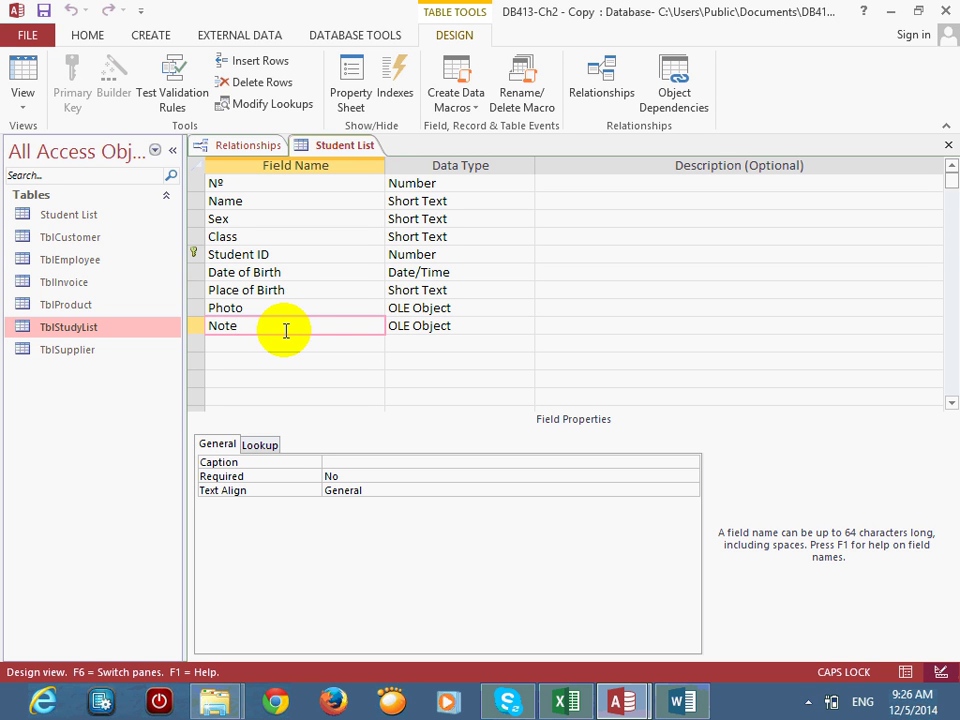
left_click(283, 272)
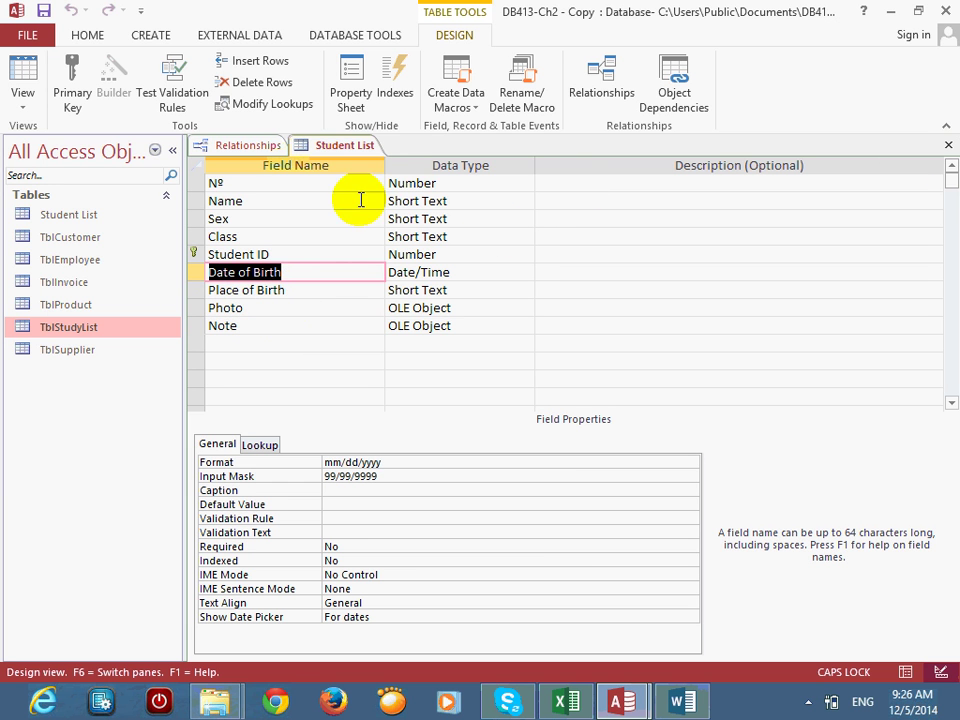
left_click(273, 222)
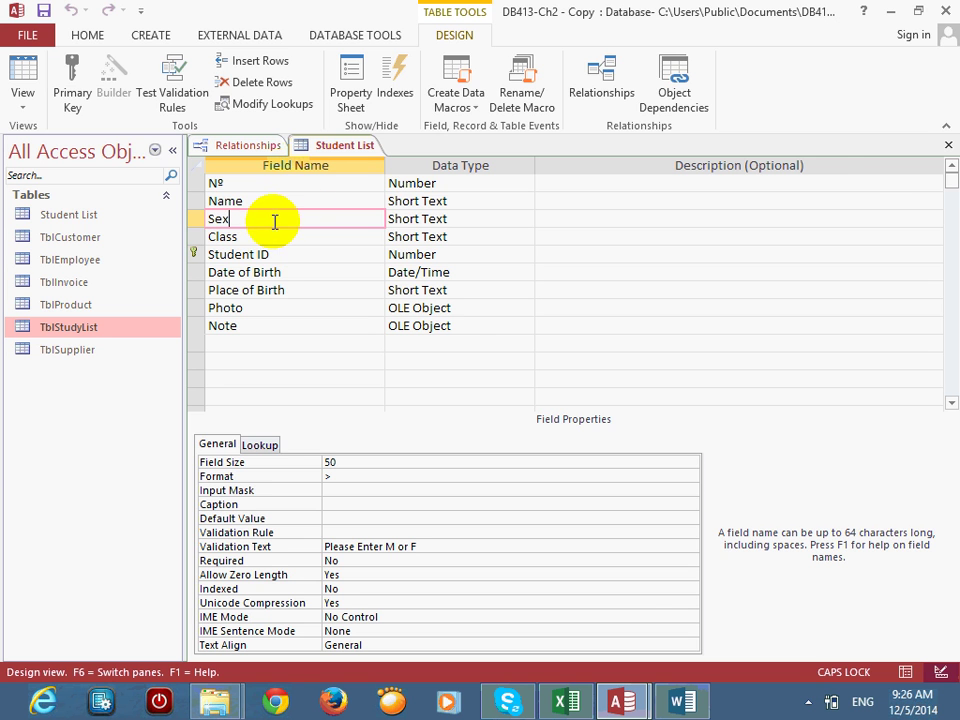
left_click(948, 145)
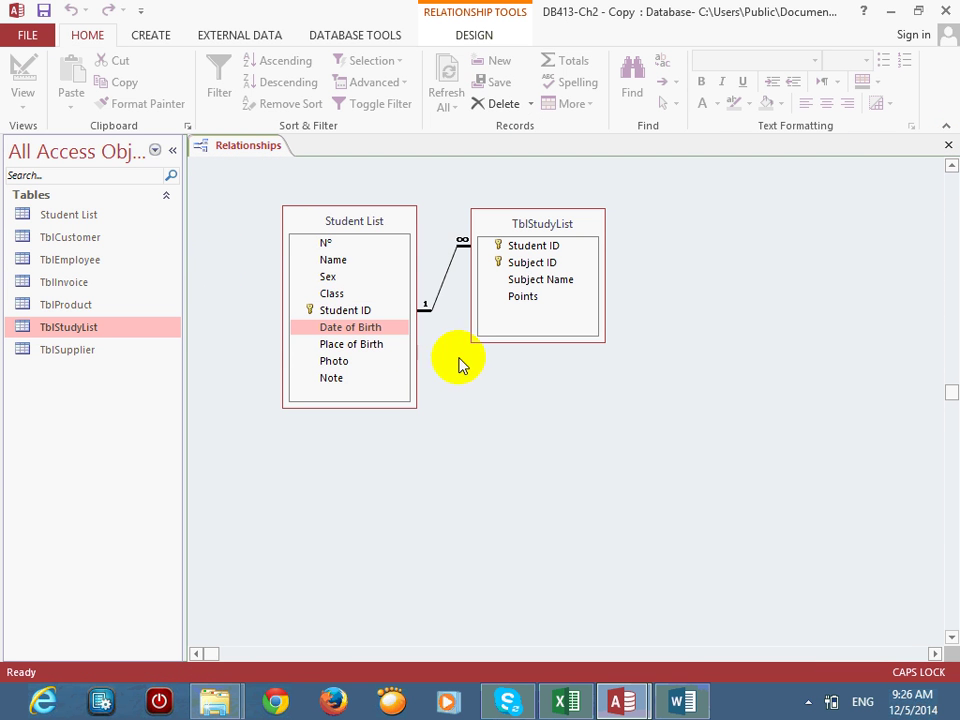
Step: Move the Student List table box slightly up and to the left in the relationships layout
left_click_drag(341, 224, 322, 200)
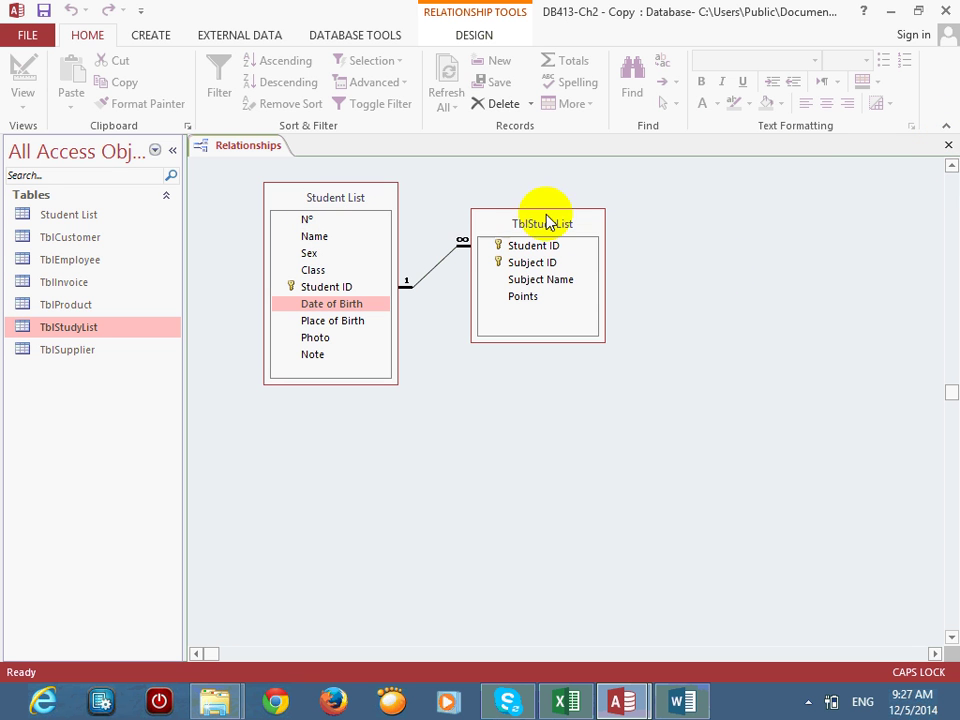
Step: Close the relationships layout, saving its changes
left_click(948, 145)
left_click(409, 403)
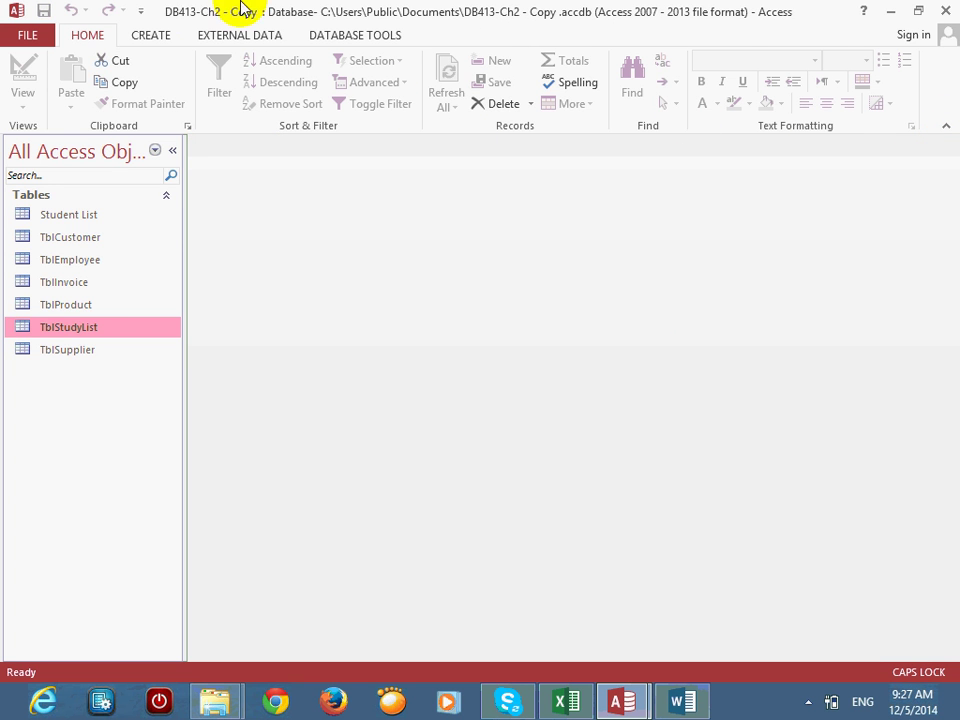
left_click(151, 36)
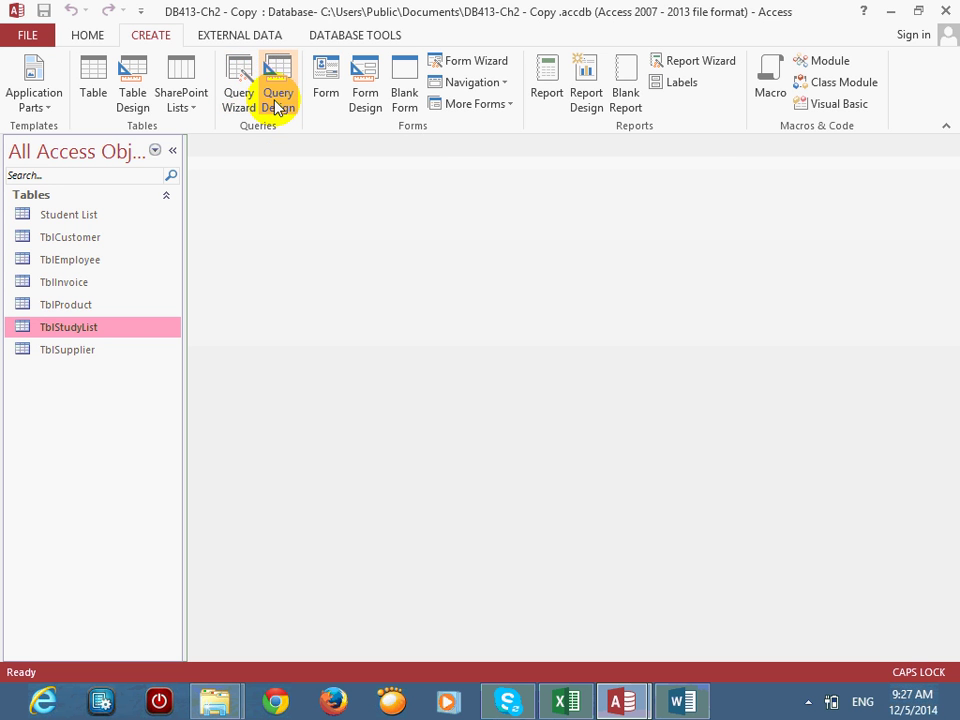
left_click(240, 92)
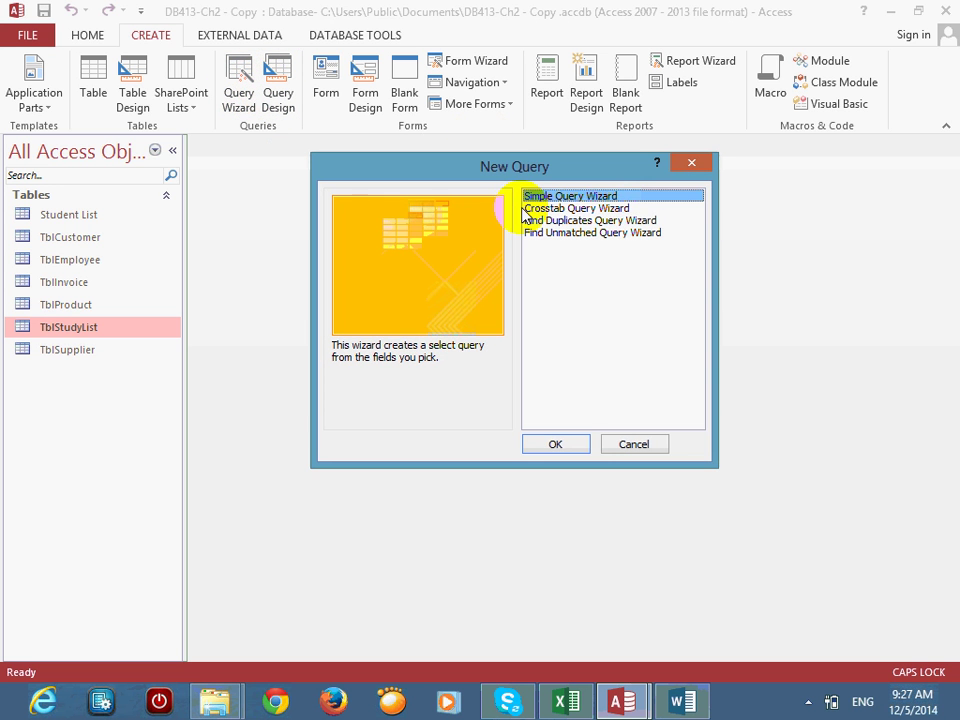
left_click(630, 450)
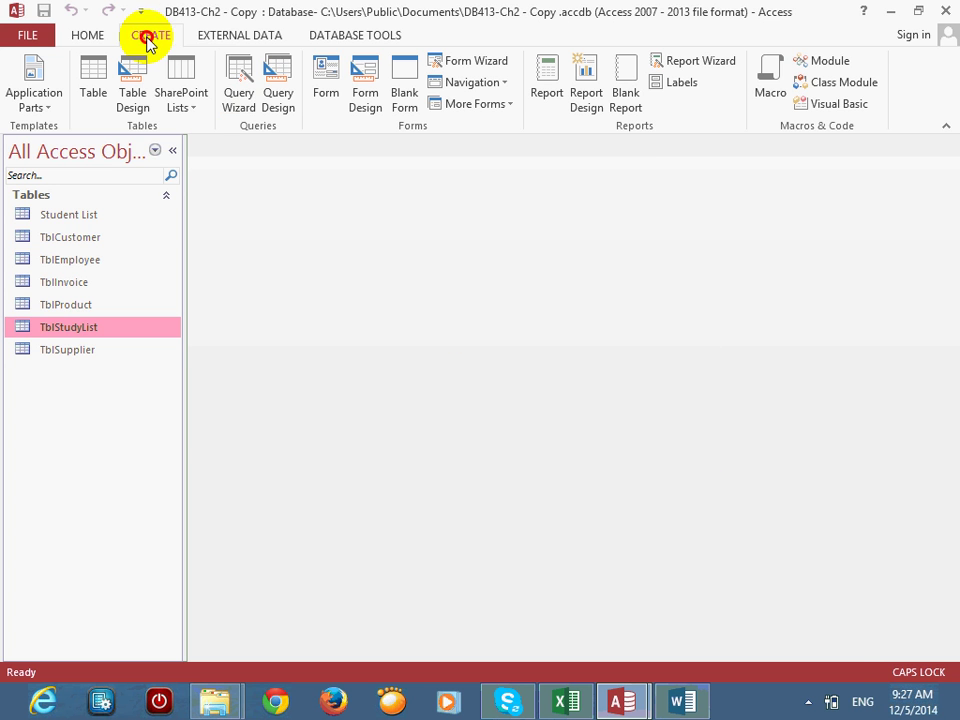
Step: Create a query in design view from the Student List table and enlarge its field list box
left_click(278, 88)
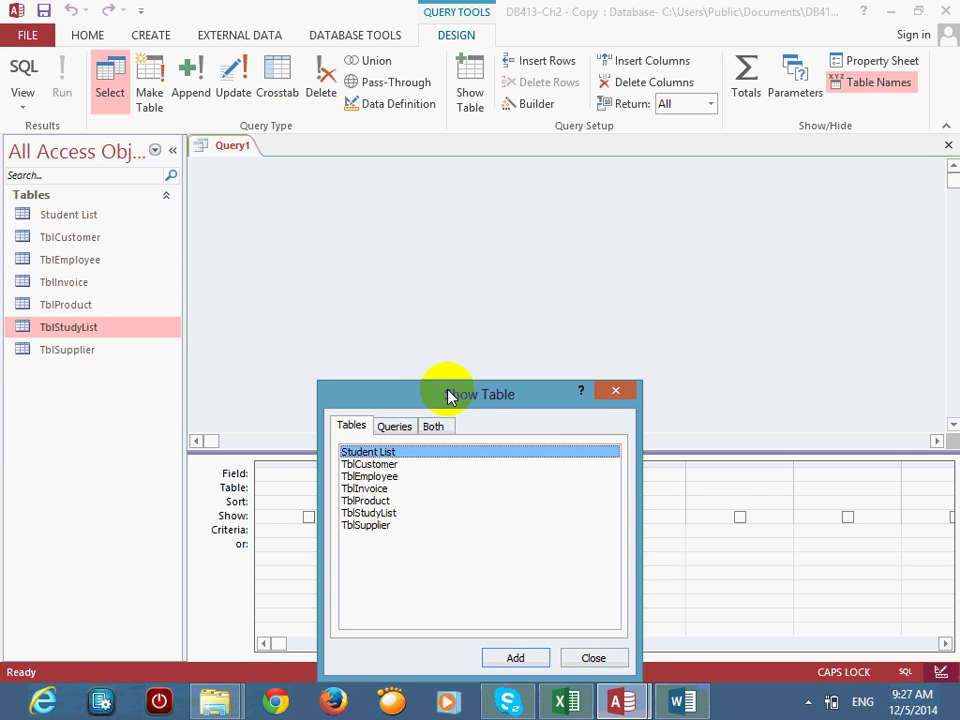
left_click_drag(447, 397, 651, 116)
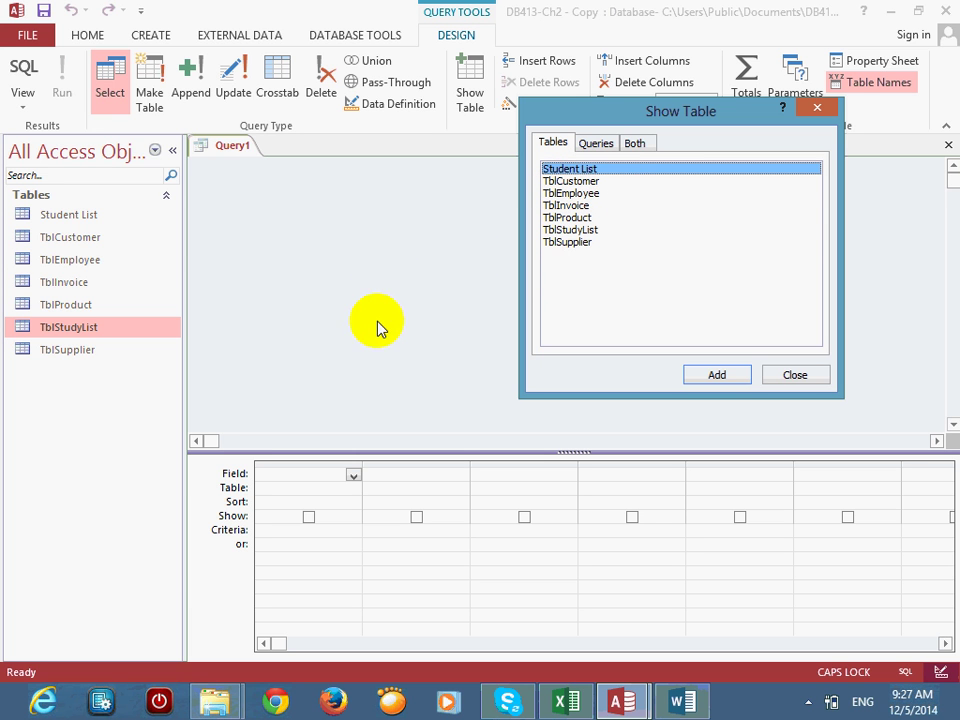
double_click(598, 169)
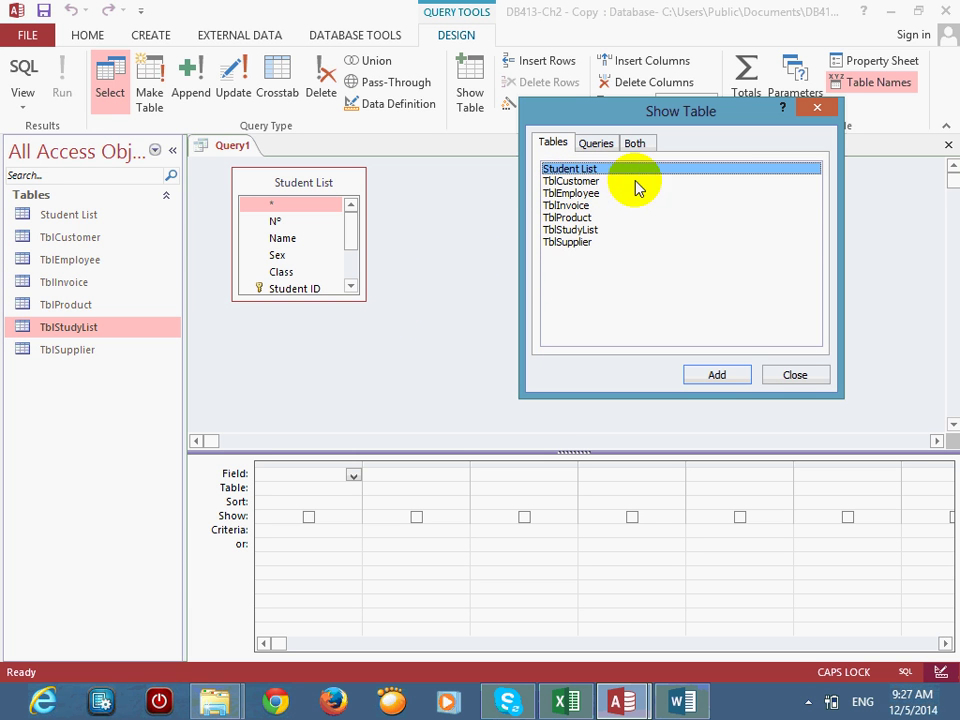
left_click(783, 385)
left_click_drag(555, 451, 530, 362)
left_click_drag(328, 300, 333, 343)
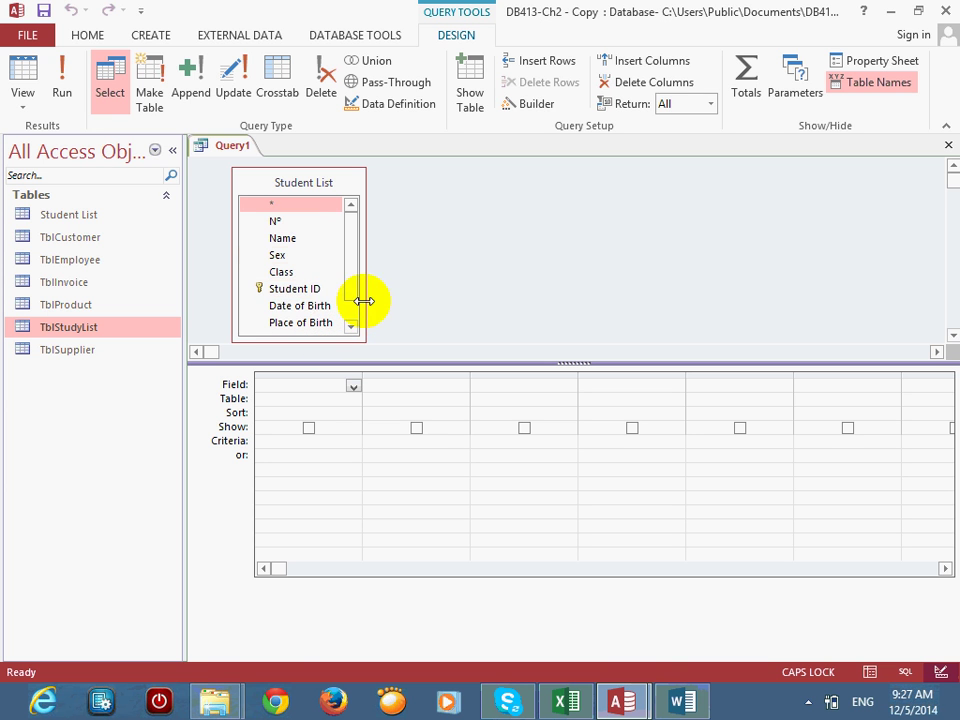
Step: Add Name and Student ID to the query, then check the sample frmStudentMain form in Word for the remaining fields
double_click(285, 238)
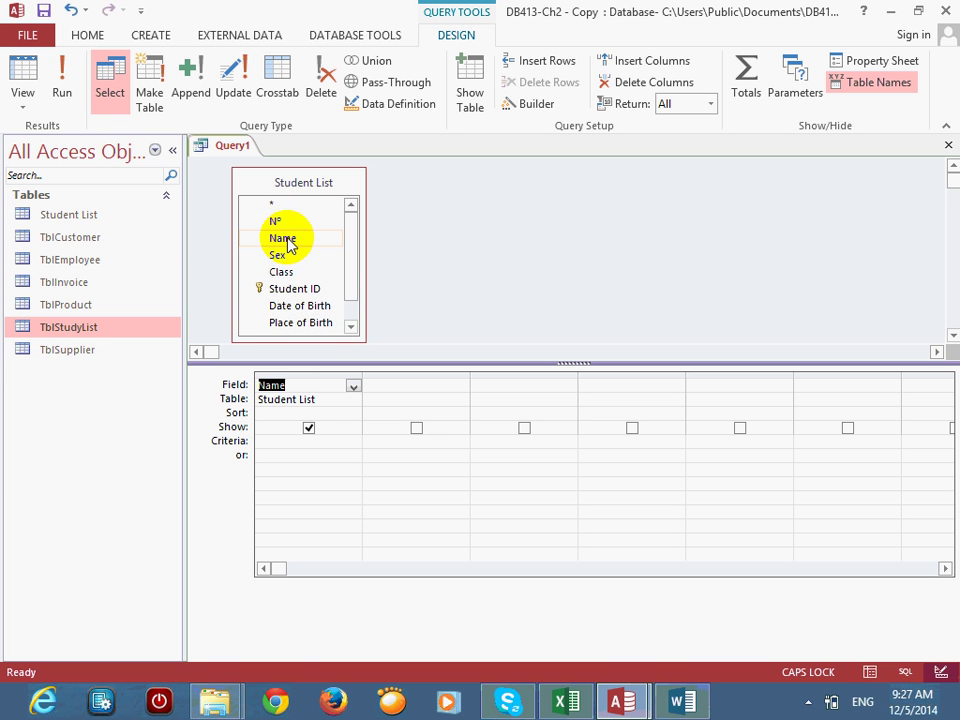
double_click(312, 288)
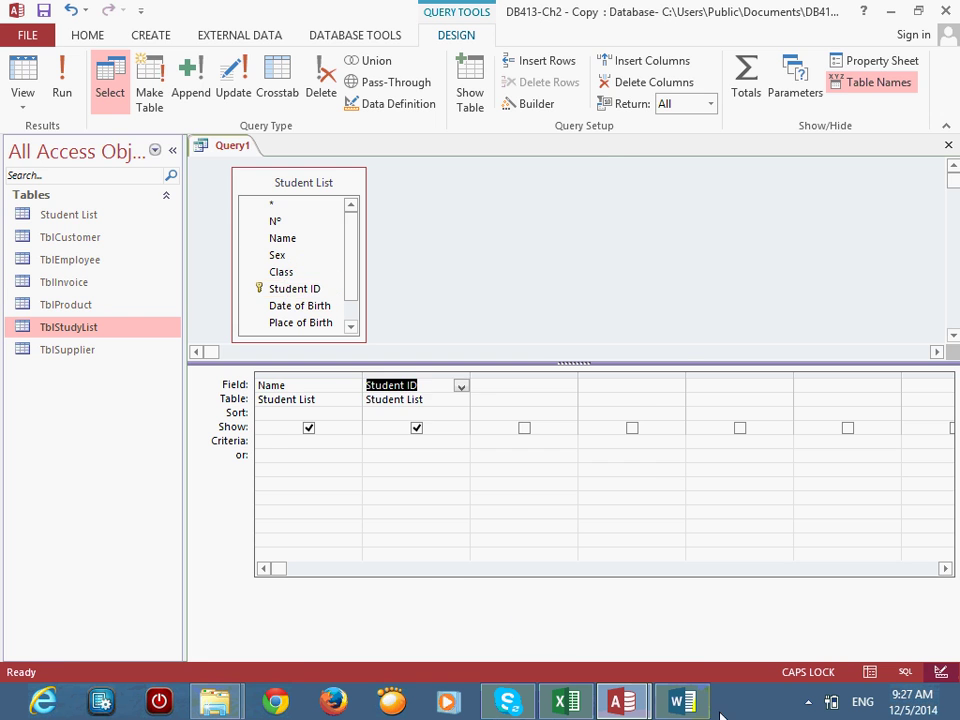
left_click(675, 700)
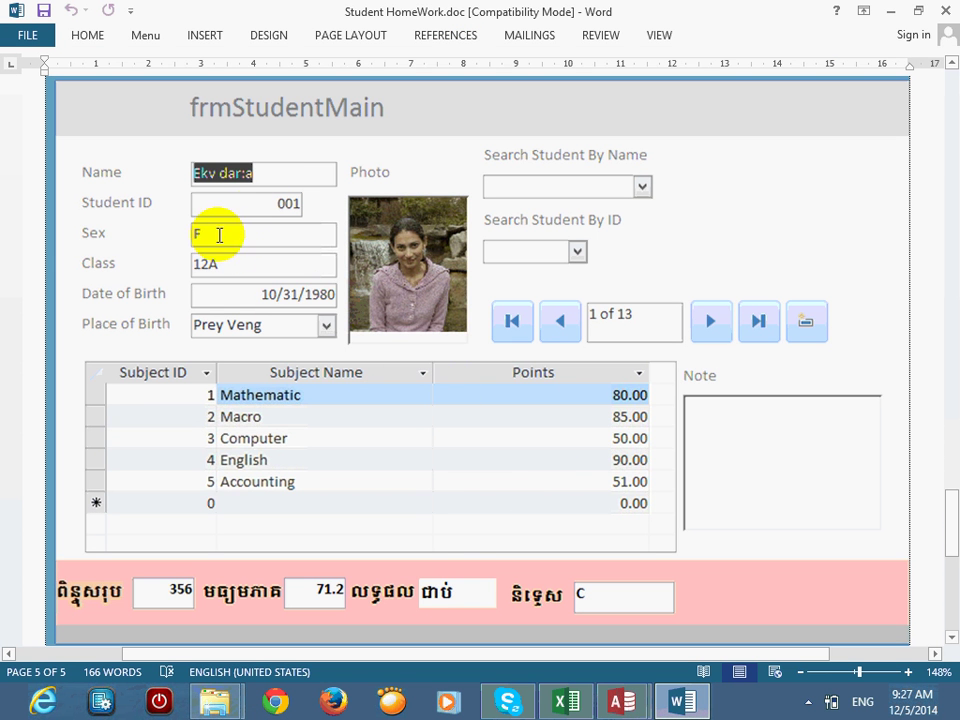
left_click(627, 705)
left_click(580, 620)
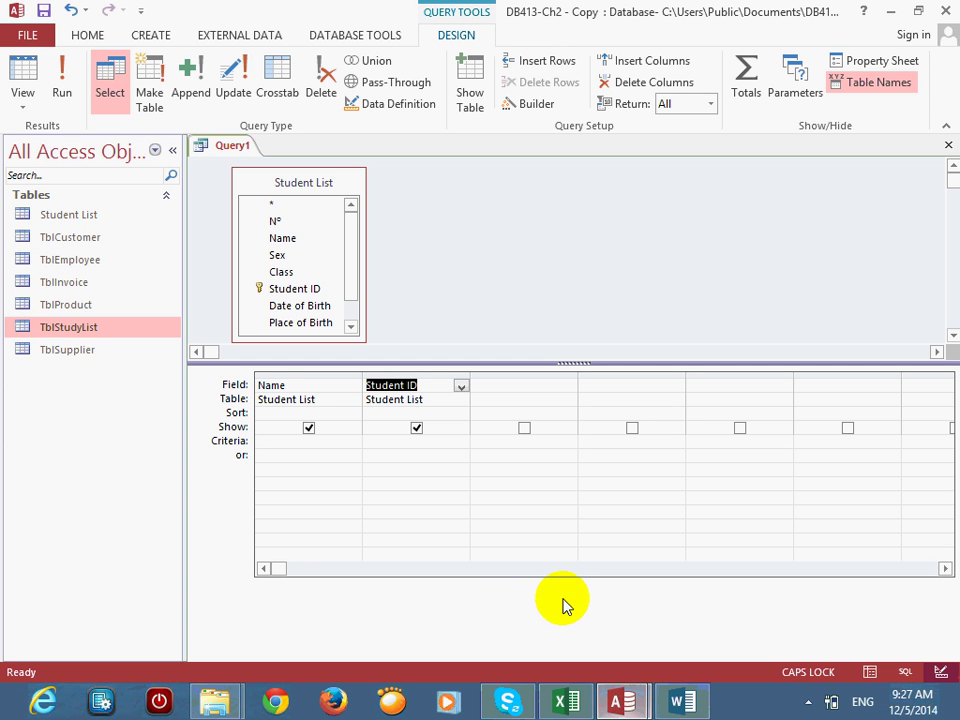
Step: Add Sex, Class, Date of Birth, Place of Birth, Photo and Note from Student List to the query
left_click(278, 258)
double_click(278, 258)
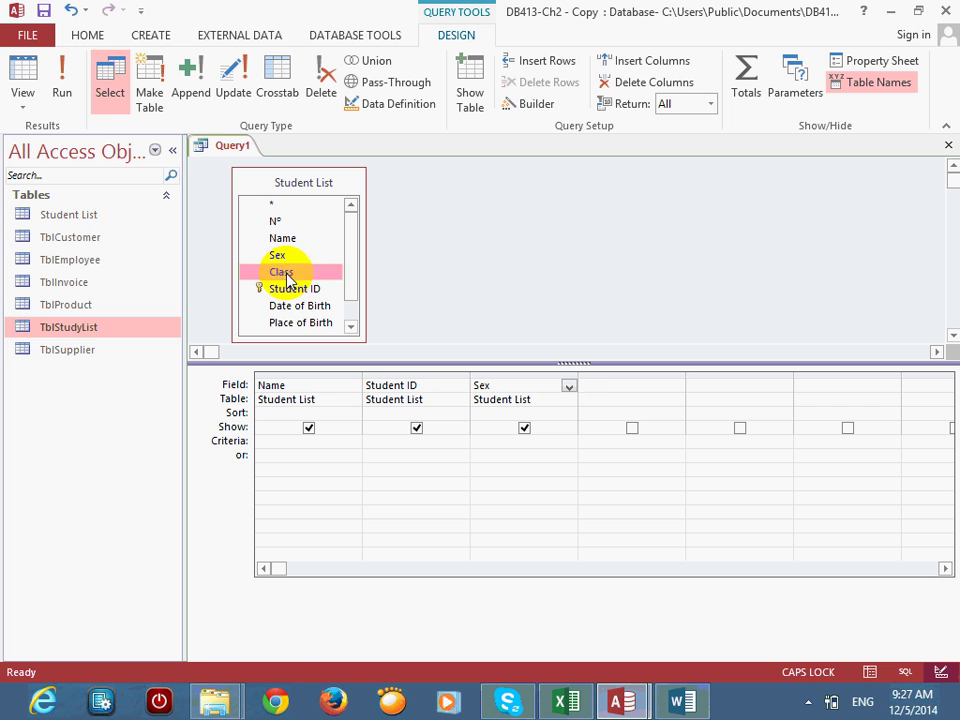
double_click(281, 272)
double_click(313, 306)
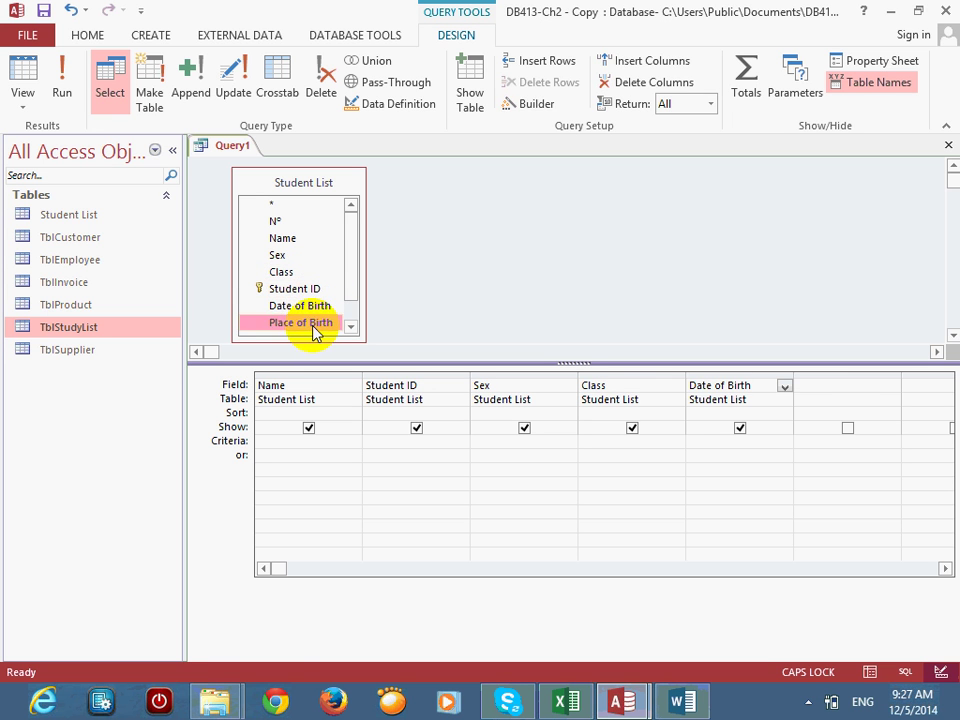
double_click(315, 322)
left_click(351, 327)
left_click(351, 327)
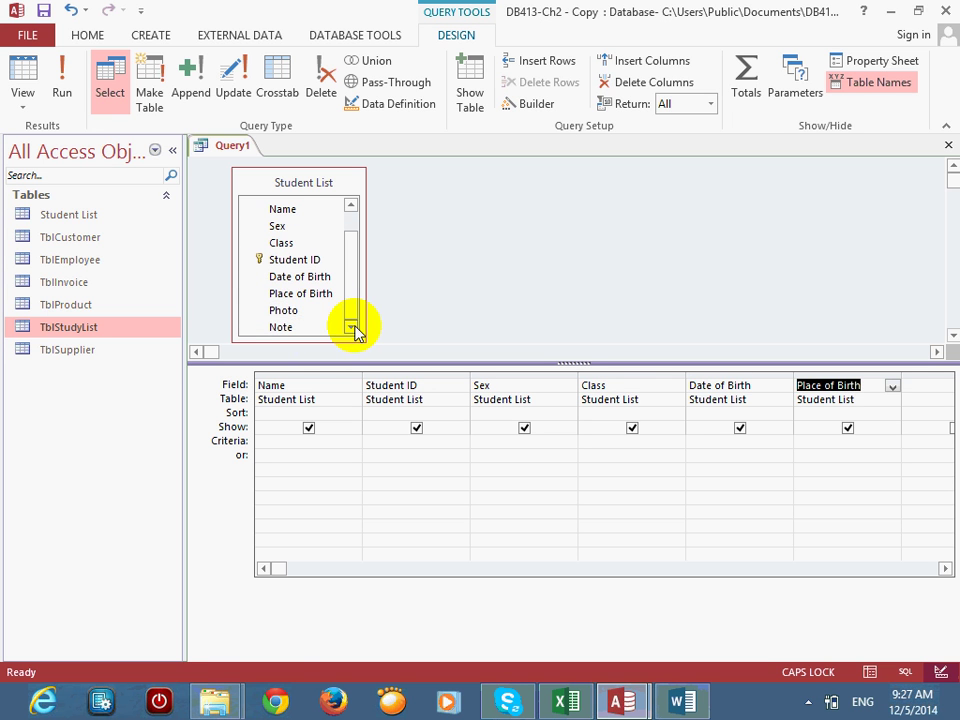
double_click(294, 309)
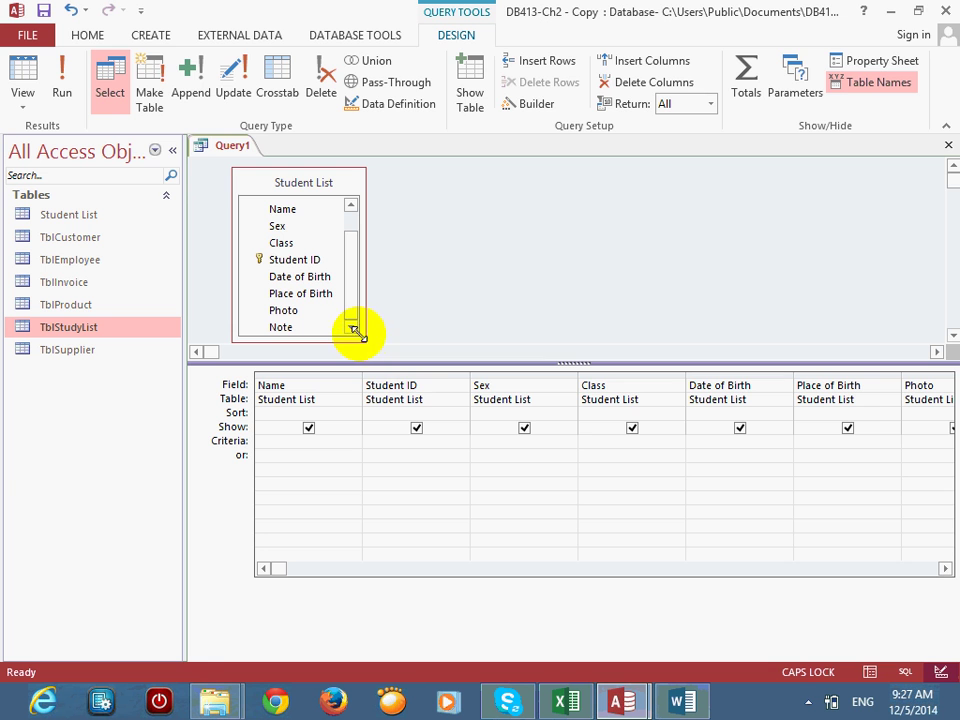
Step: Run the query to view its records and return to its design
left_click(575, 443)
left_click(62, 93)
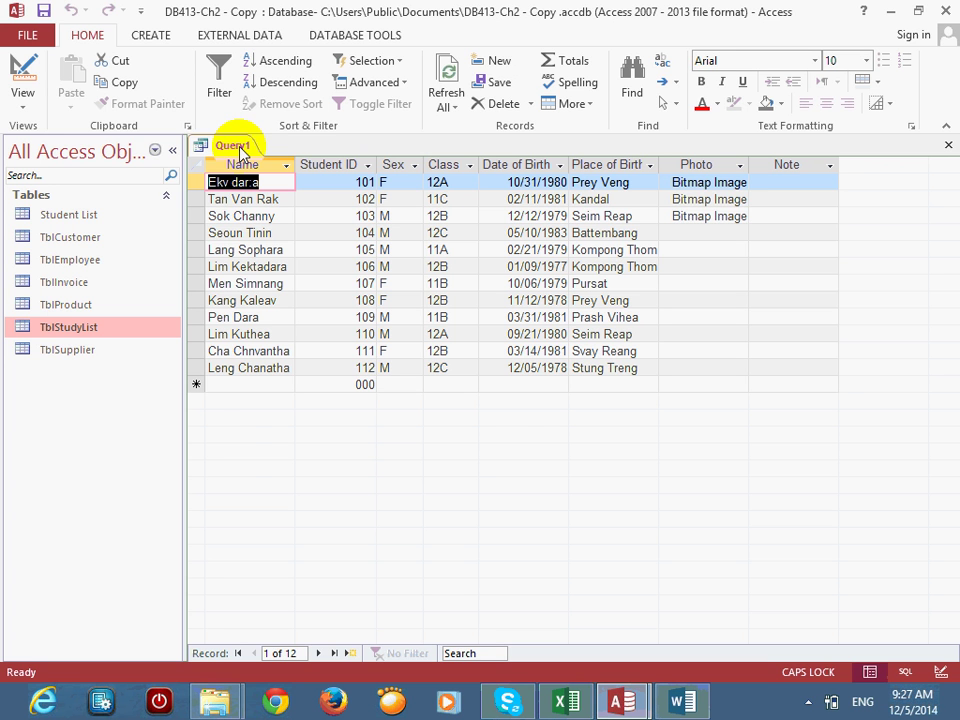
left_click(22, 78)
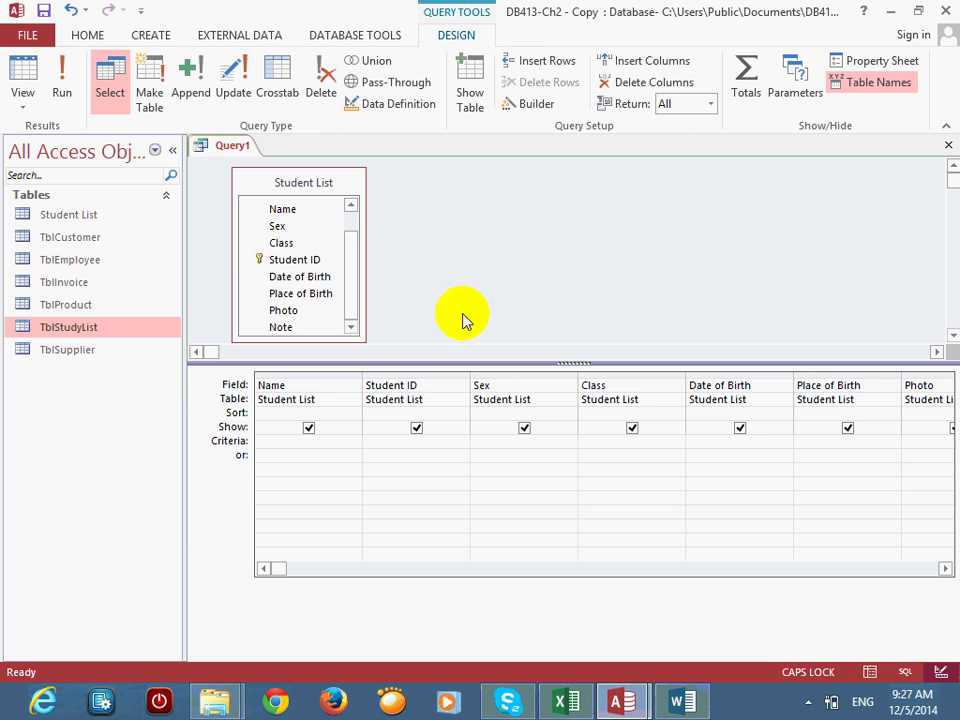
Step: Collapse the navigation pane and start an expression labelled Age: in the Expression Builder for the empty column after Note
left_click(172, 150)
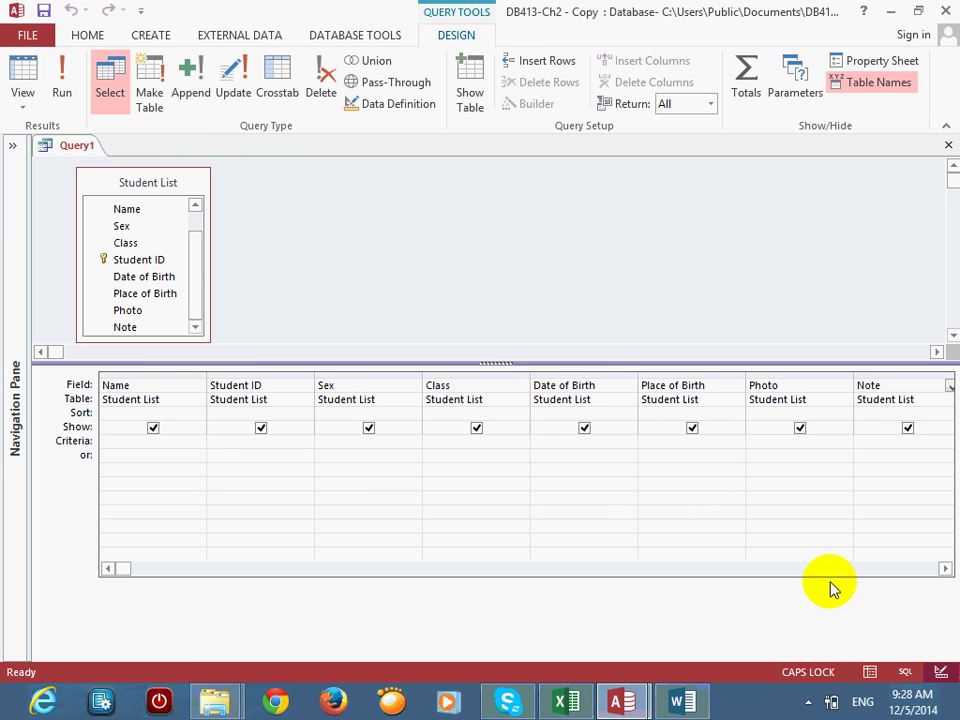
left_click(945, 568)
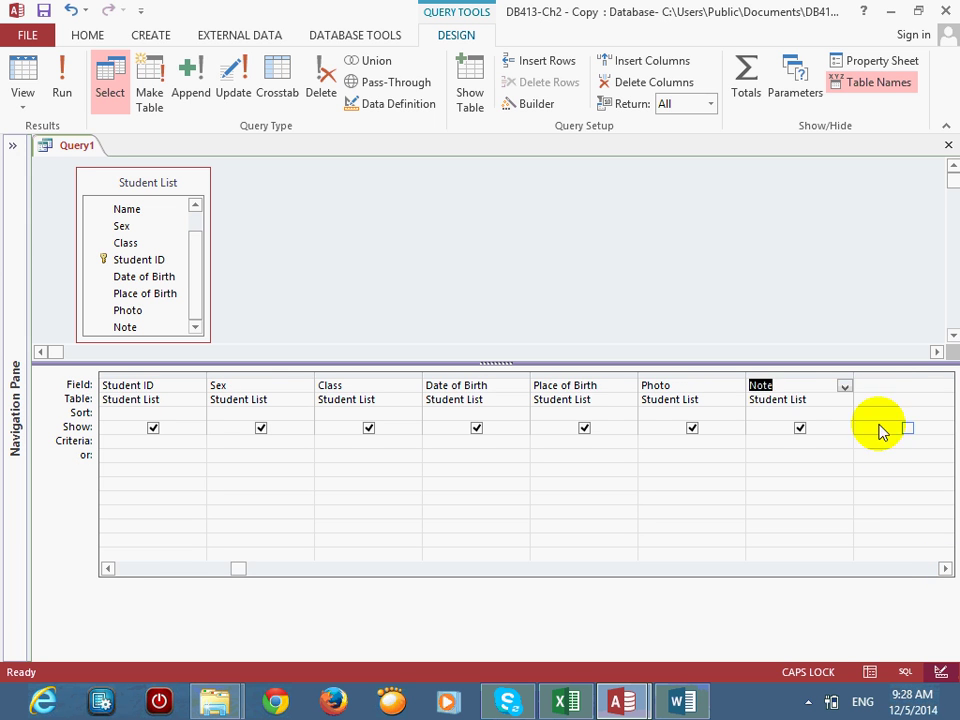
left_click(890, 388)
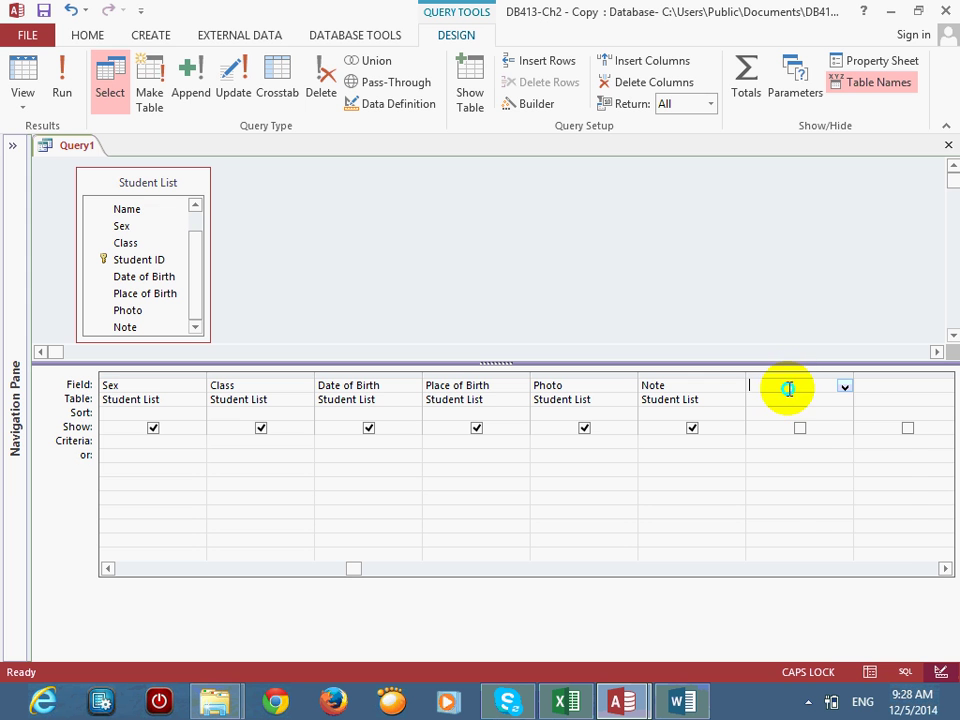
right_click(790, 390)
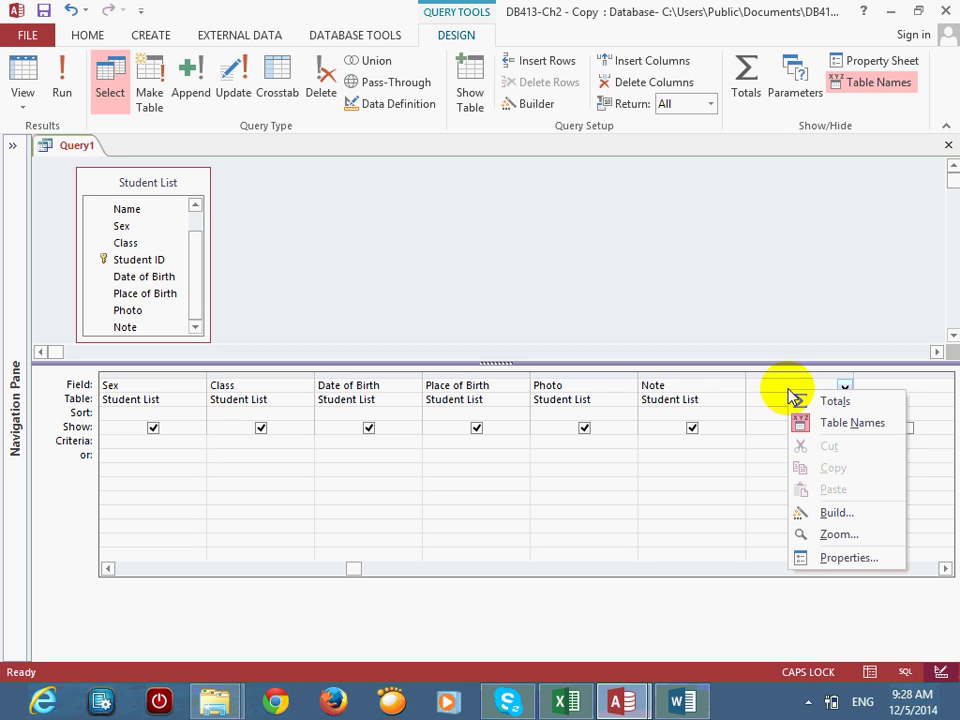
left_click(843, 513)
left_click(362, 193)
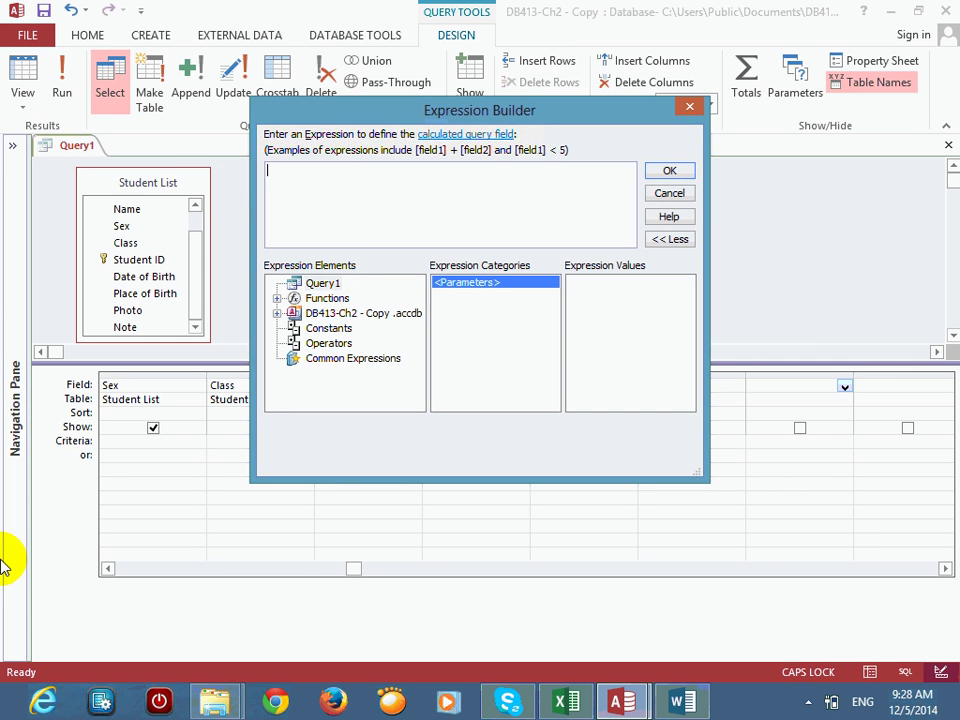
type("Age:")
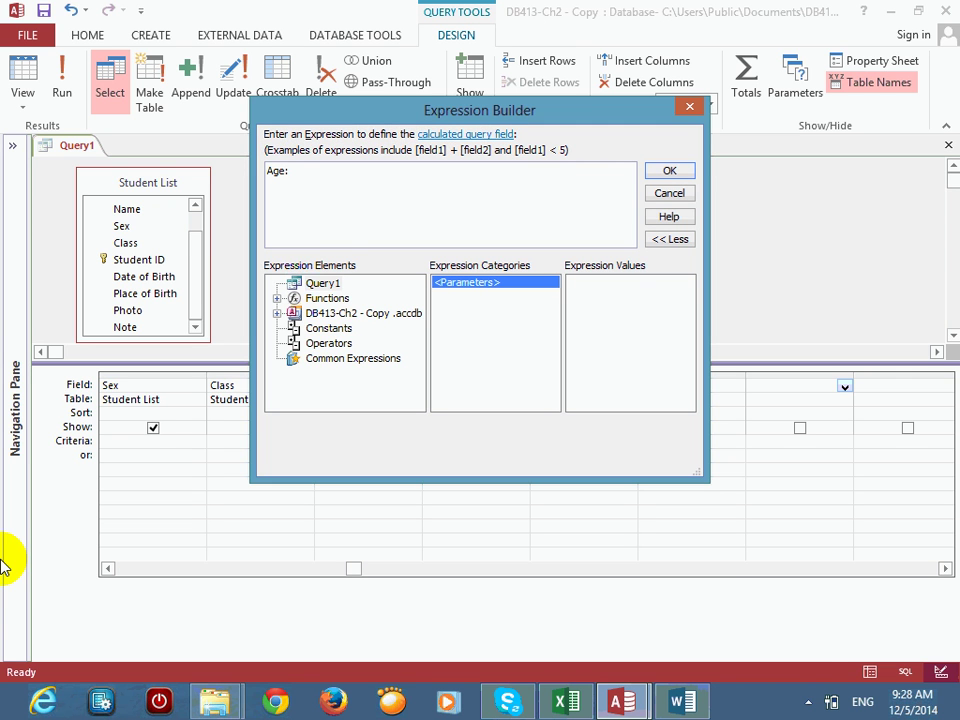
Step: Continue the Age expression with the DateDiff function and its first argument, DateDiff("yyyy",
key("Caps_Lock")
type("DA")
key("BackSpace")
key("Caps_Lock")
type("atediff")
key("BackSpace")
key("BackSpace")
key("BackSpace")
key("BackSpace")
type("Diff(")
type("\"yyyy\",")
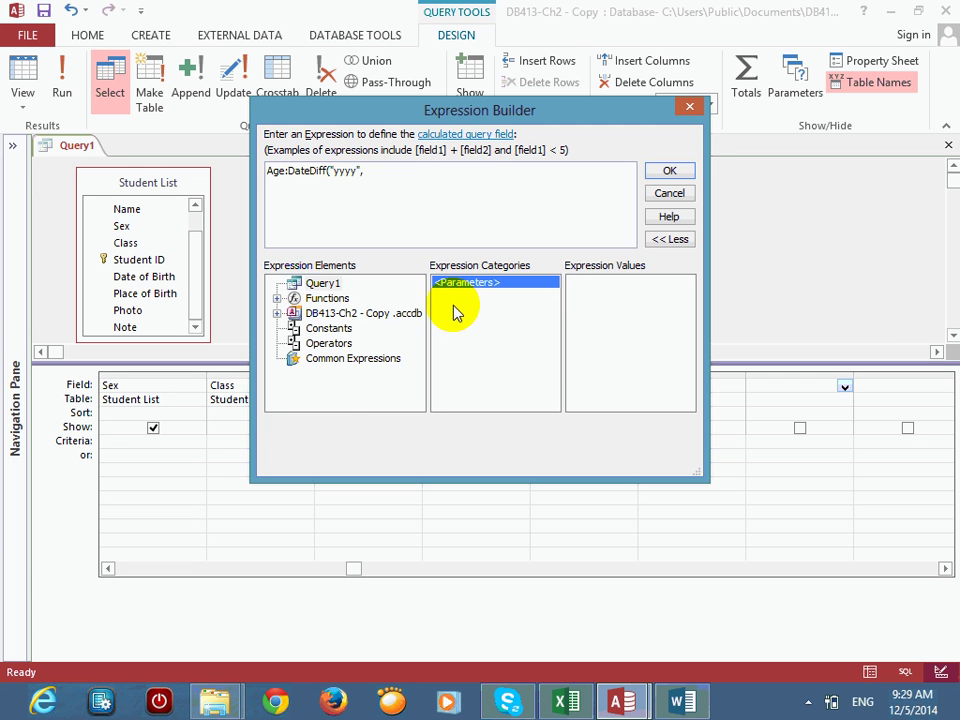
Step: Look for the query's fields in the Expression Builder, then cut the unfinished Age expression and close the builder
left_click_drag(457, 110, 683, 22)
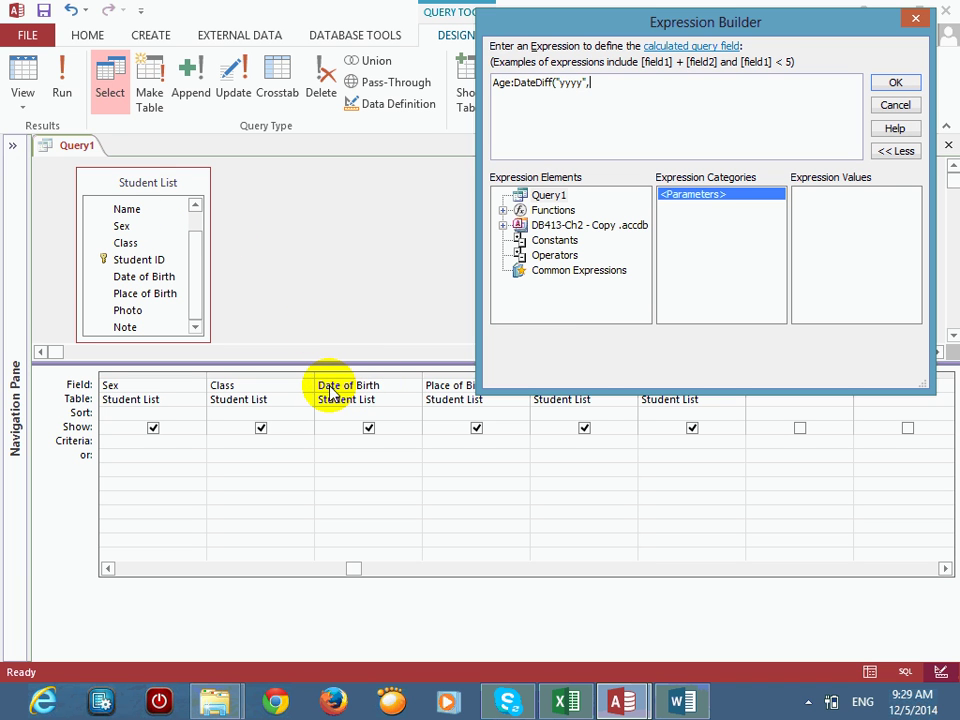
left_click(542, 194)
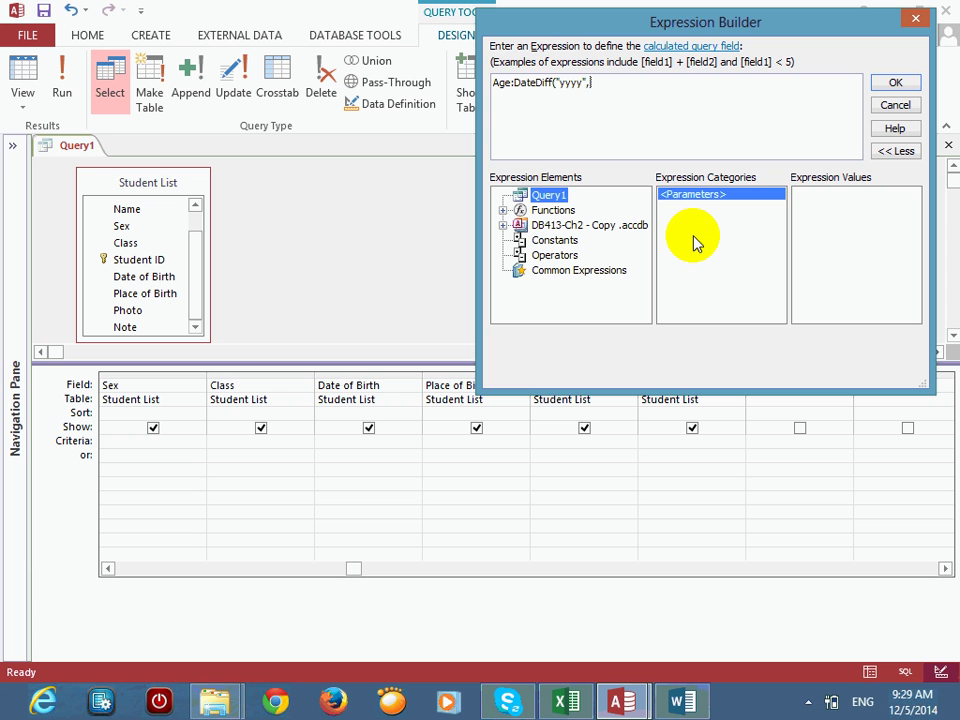
left_click_drag(596, 83, 444, 133)
key("Delete")
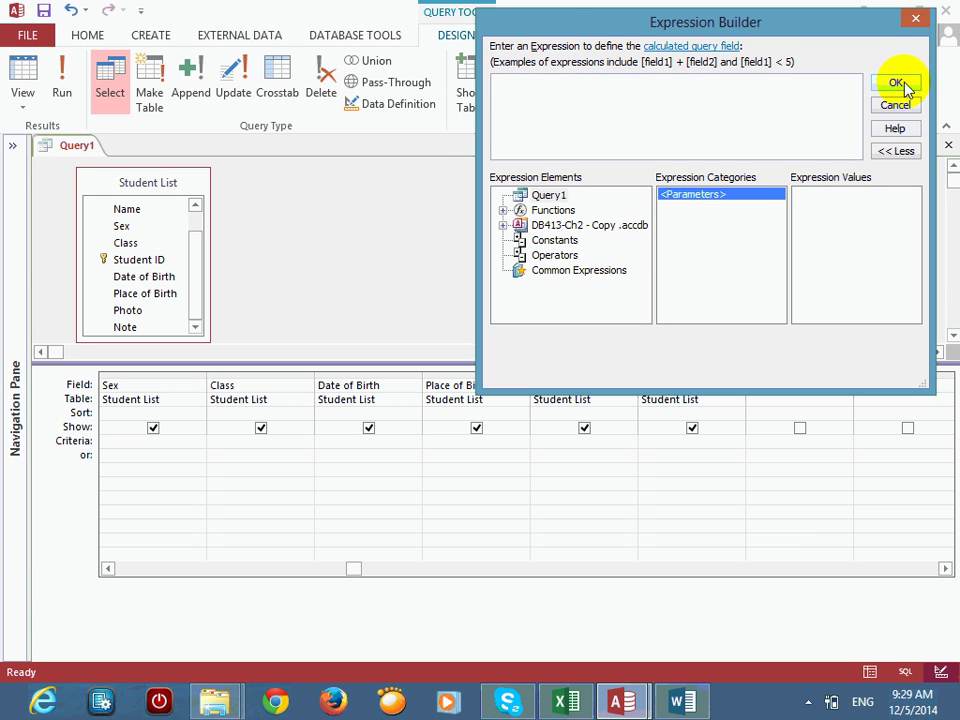
left_click(893, 82)
Step: Save the query as QryStudentList
left_click(44, 10)
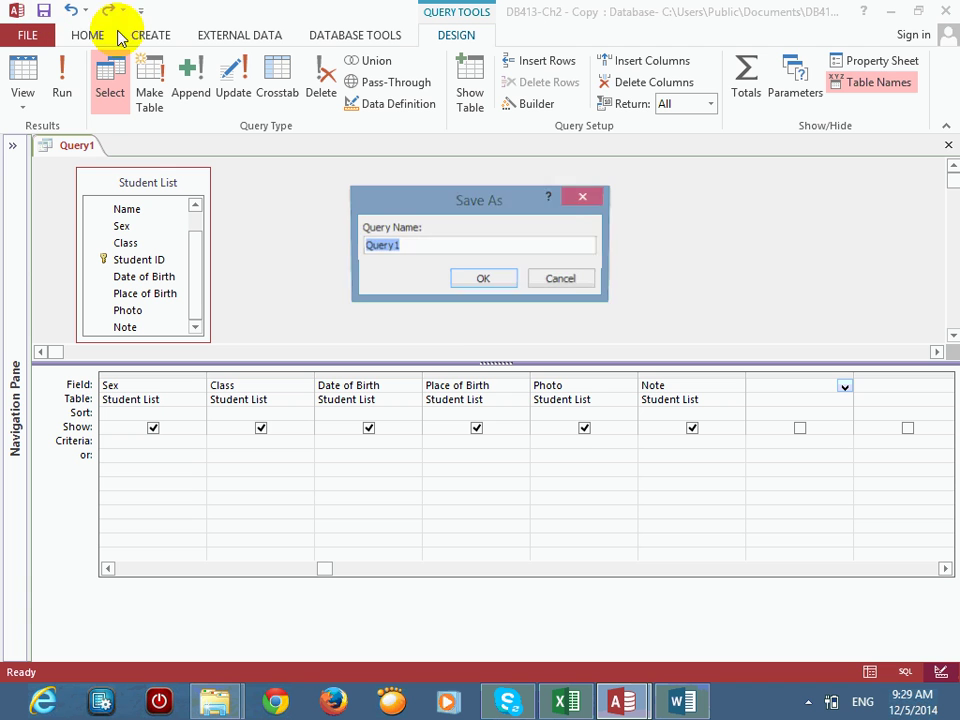
type("Q")
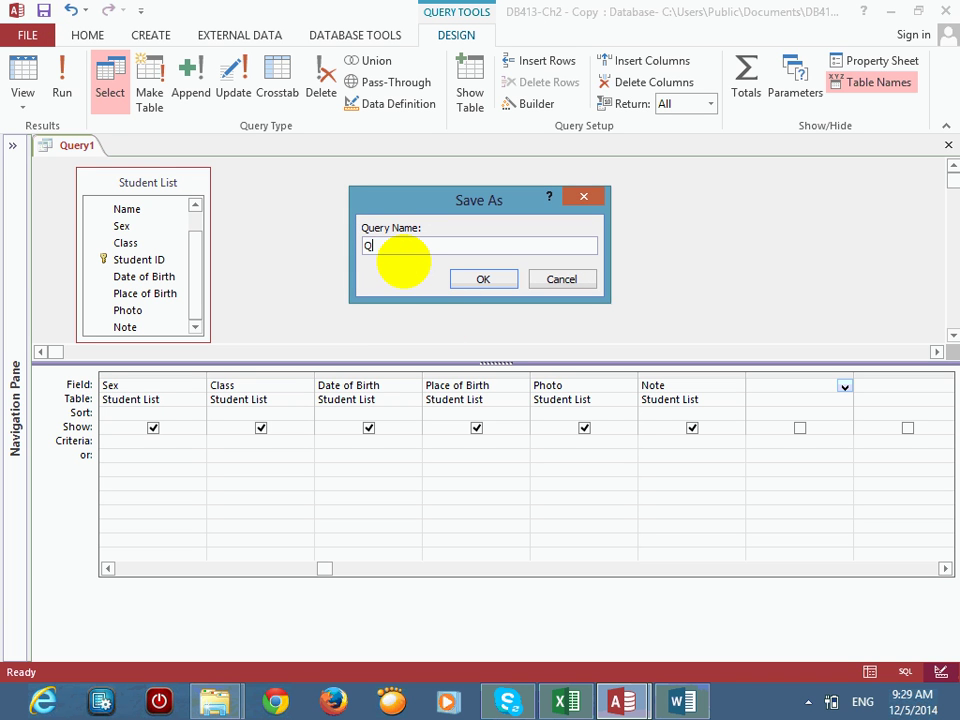
type("ryStudentList")
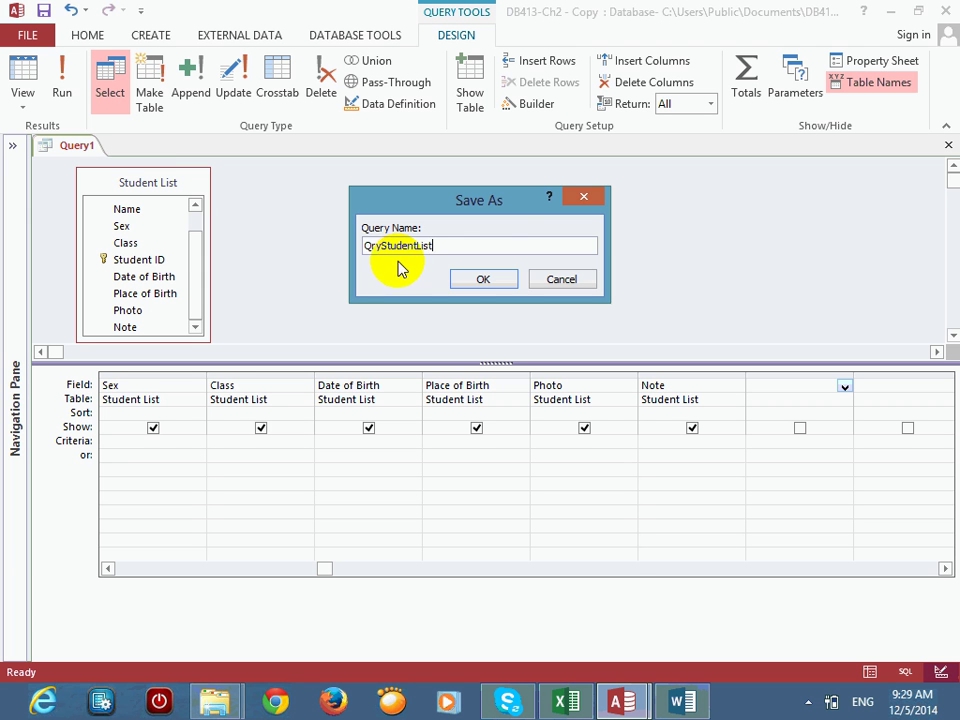
left_click(484, 277)
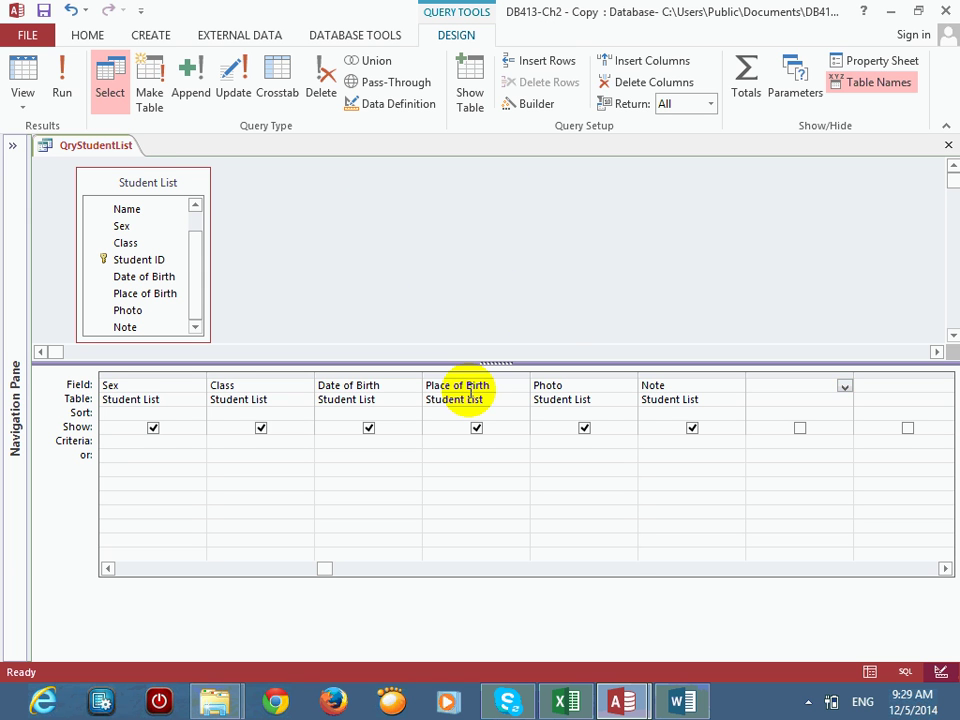
Step: Add a calculated field in the empty column after Note with the expression Age:DateDiff("yyyy", [Date of Birth] ,now())
right_click(763, 392)
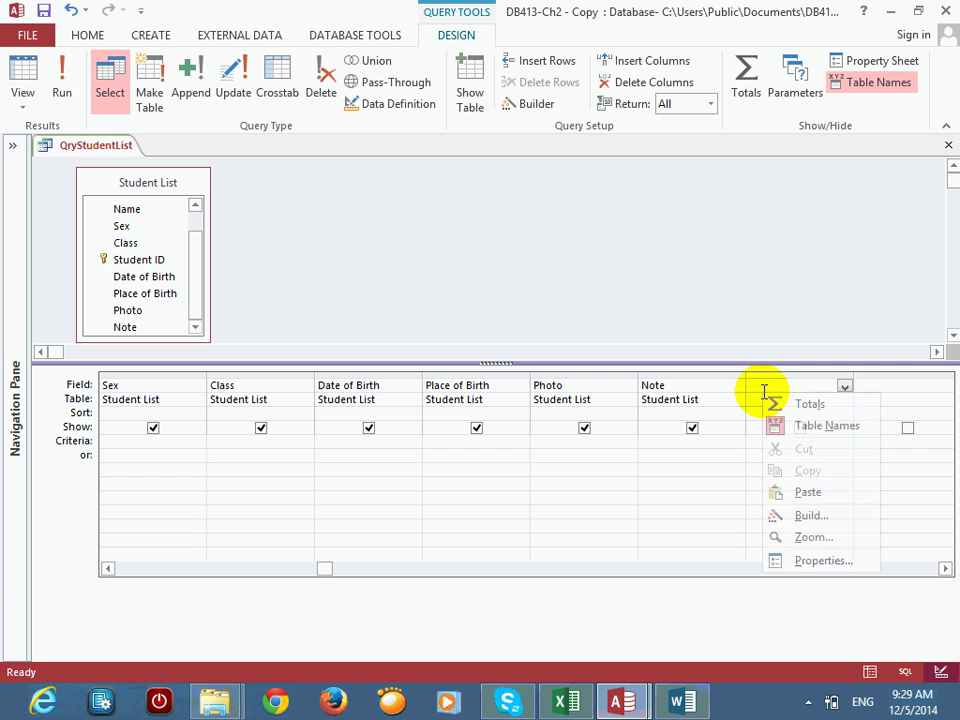
left_click(829, 517)
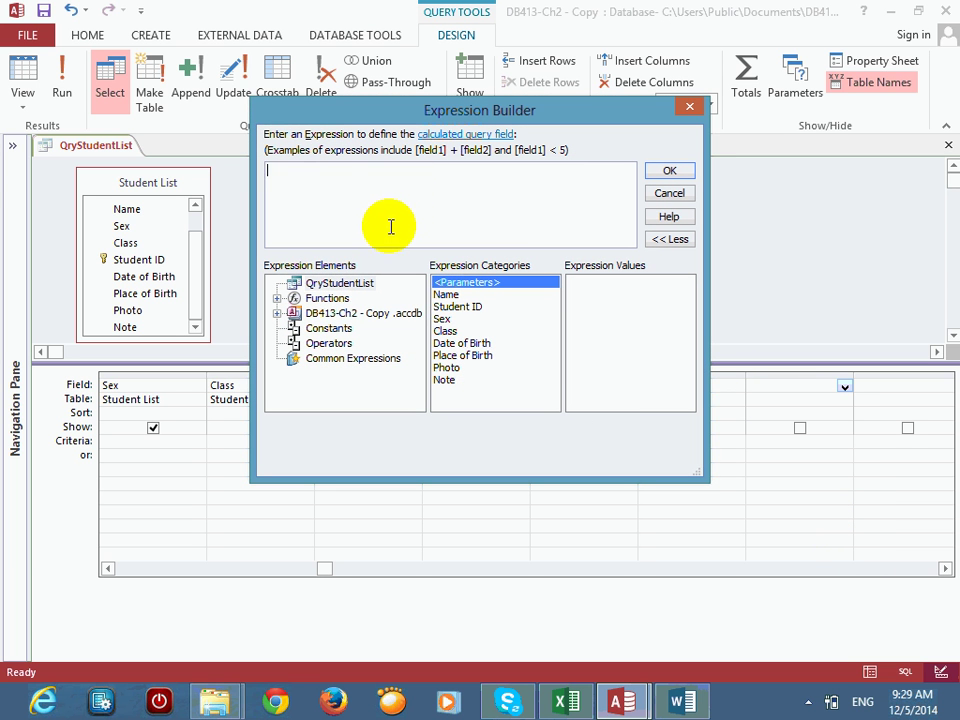
type("Age:DateDiff(\"yyyy\",")
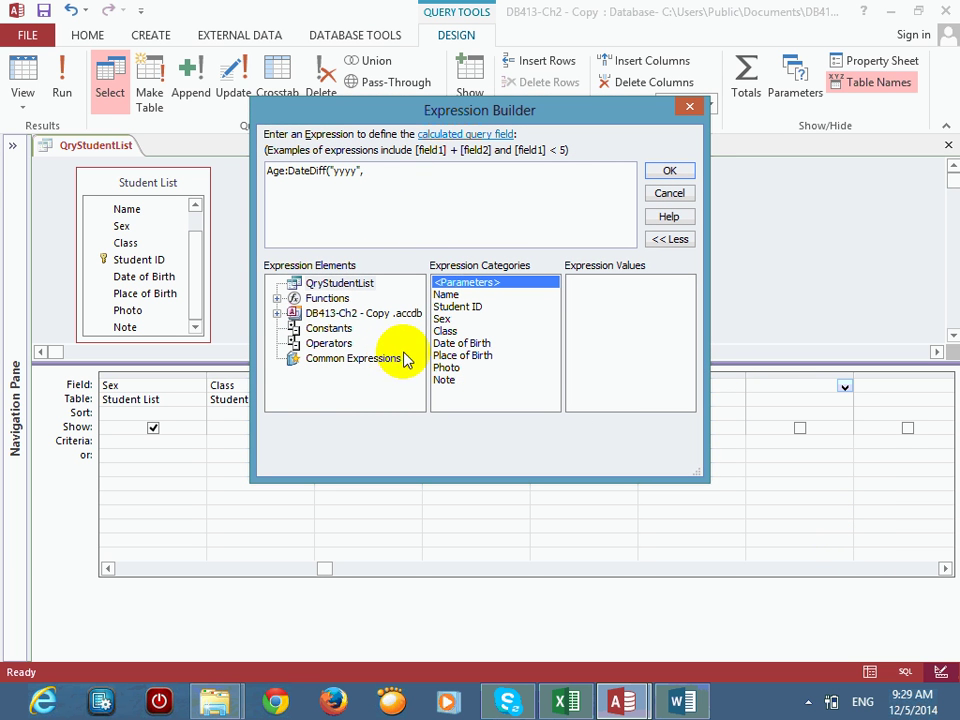
left_click(335, 284)
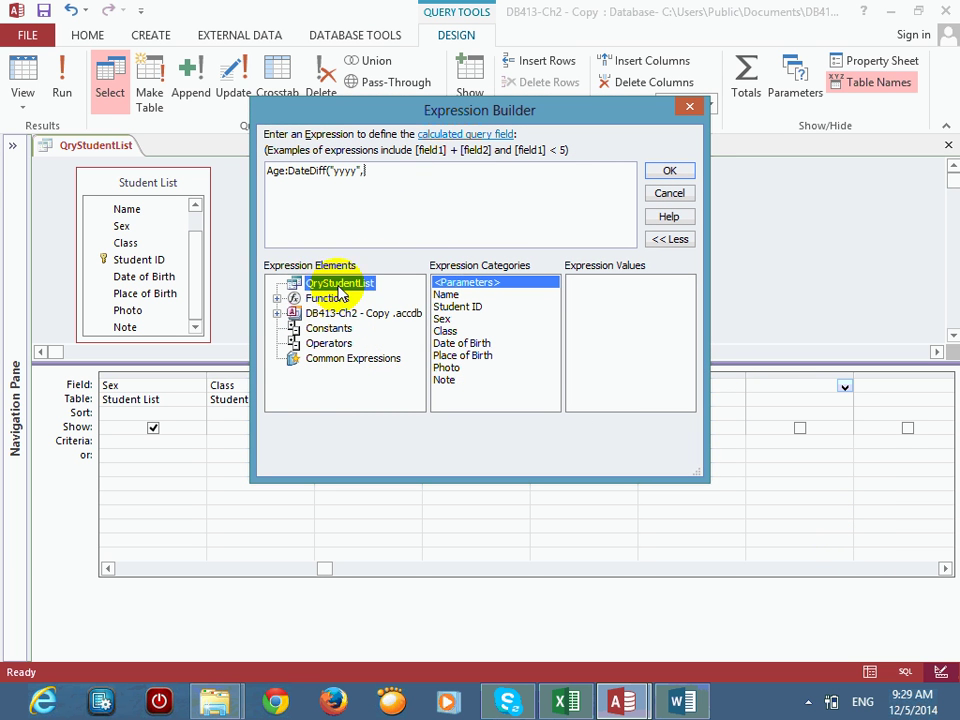
double_click(476, 344)
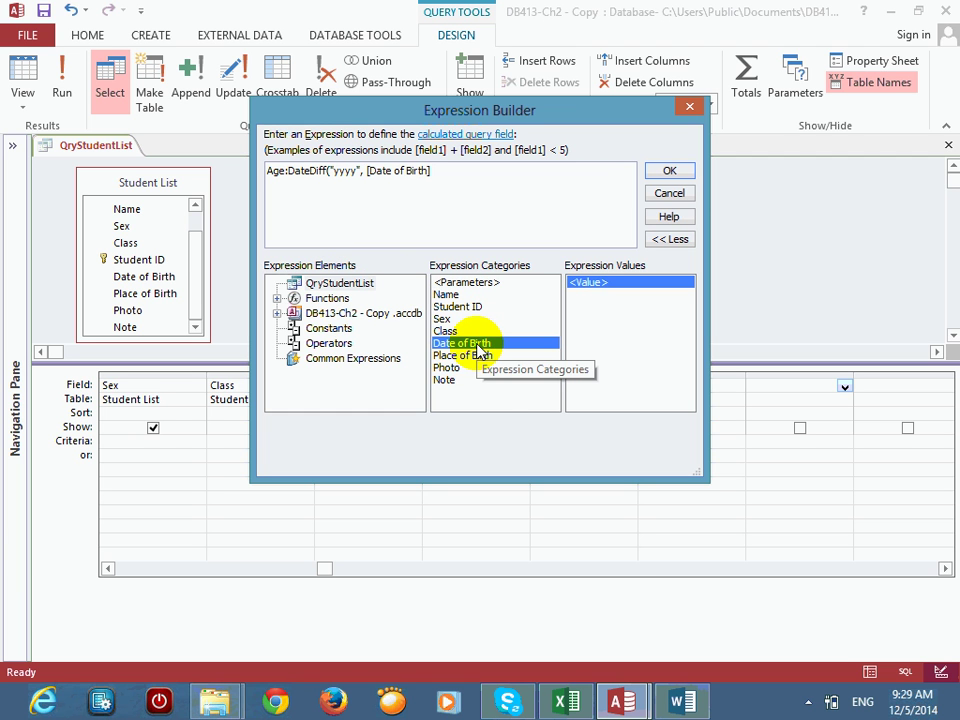
type(",now(")
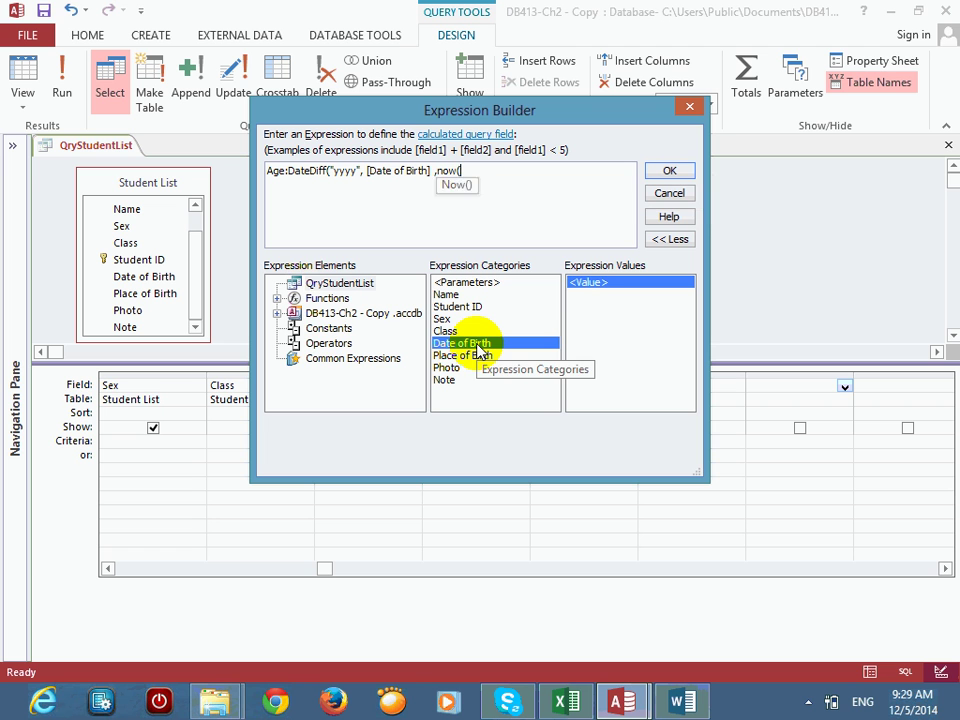
type("))")
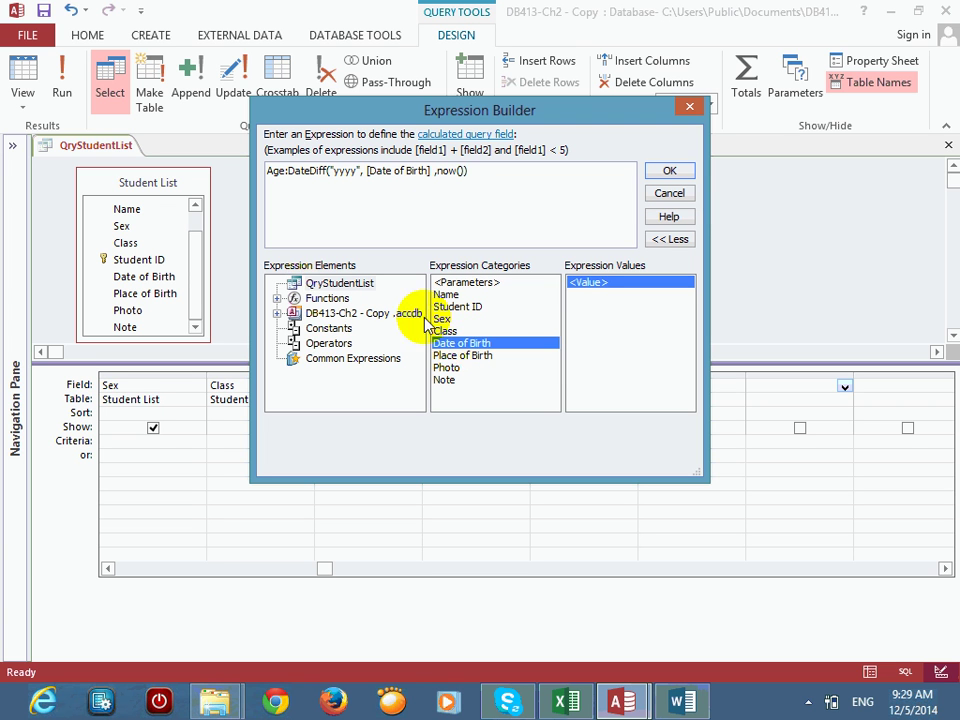
left_click_drag(372, 171, 414, 172)
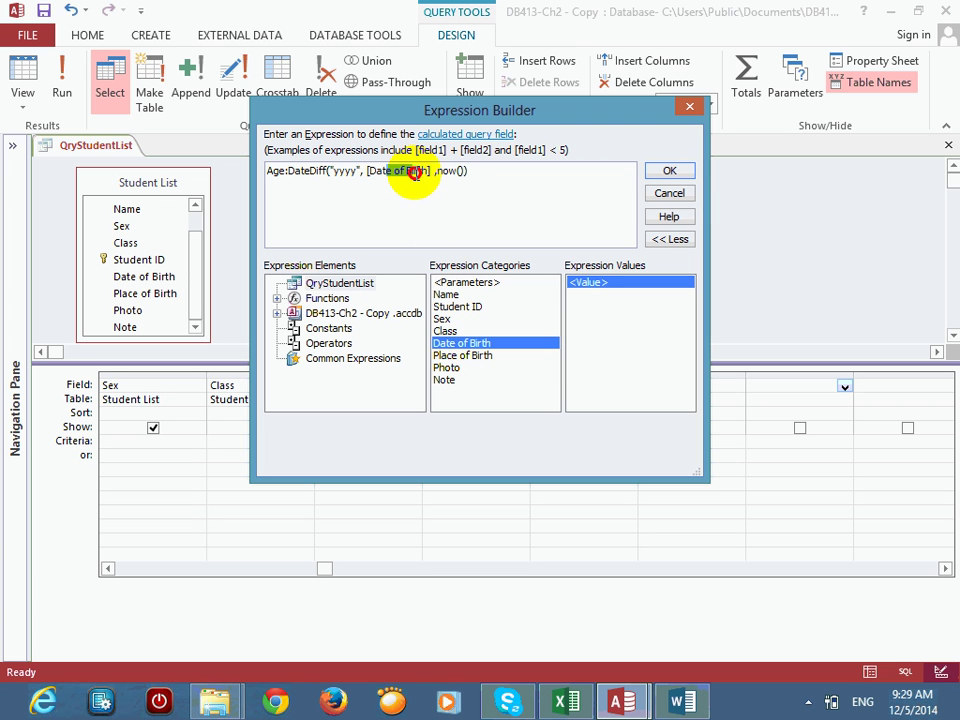
double_click(345, 171)
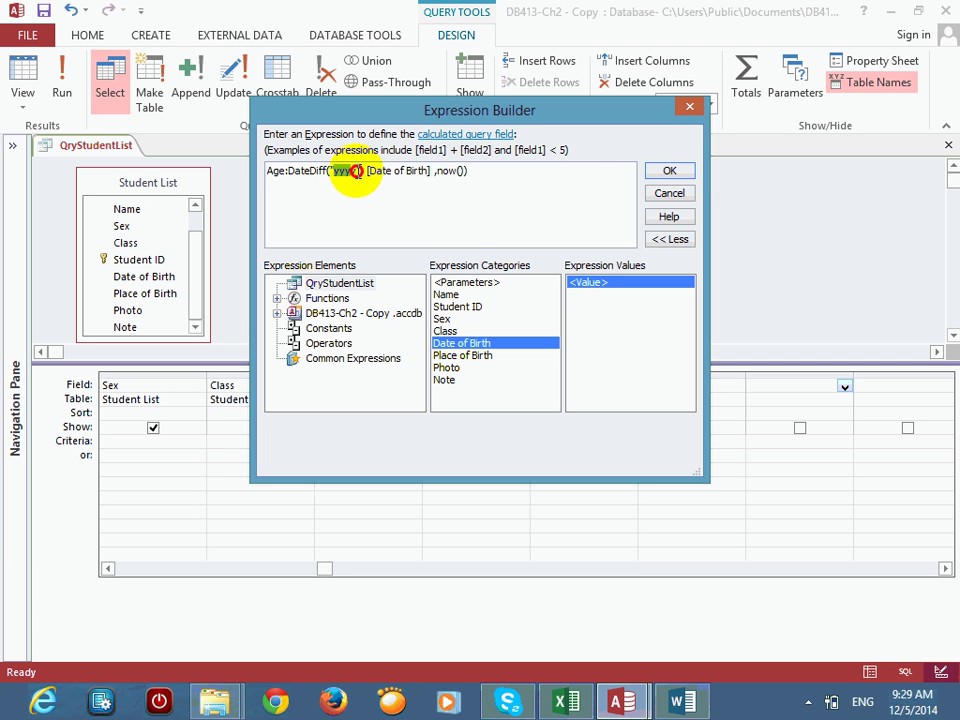
left_click(670, 171)
left_click(878, 386)
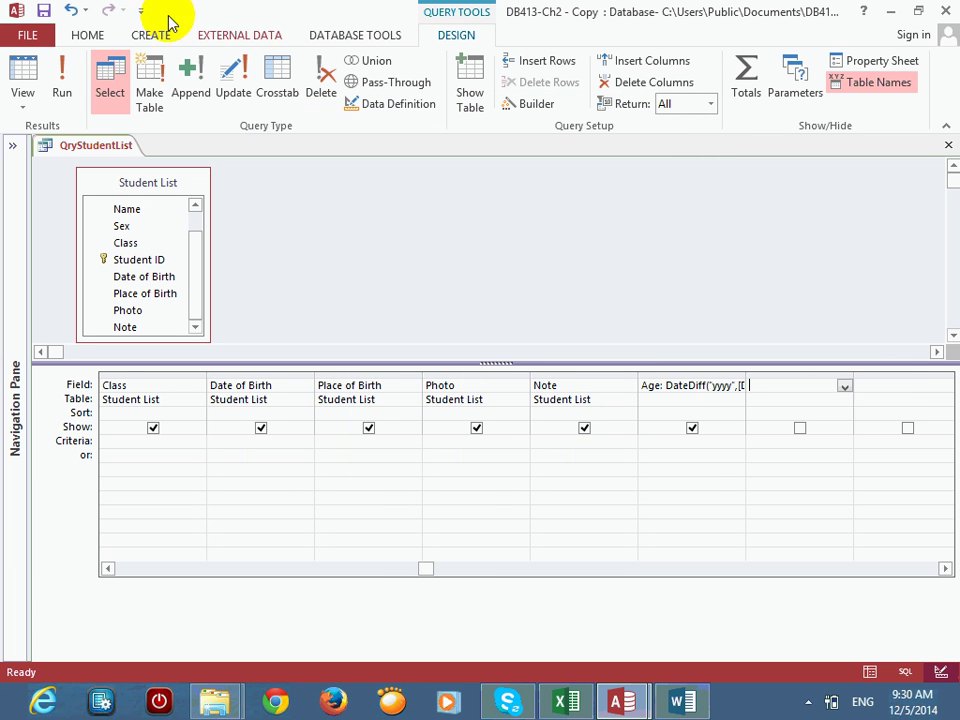
Step: Show the query's records and move the birth year in the first record's Date of Birth one year forward
left_click(24, 68)
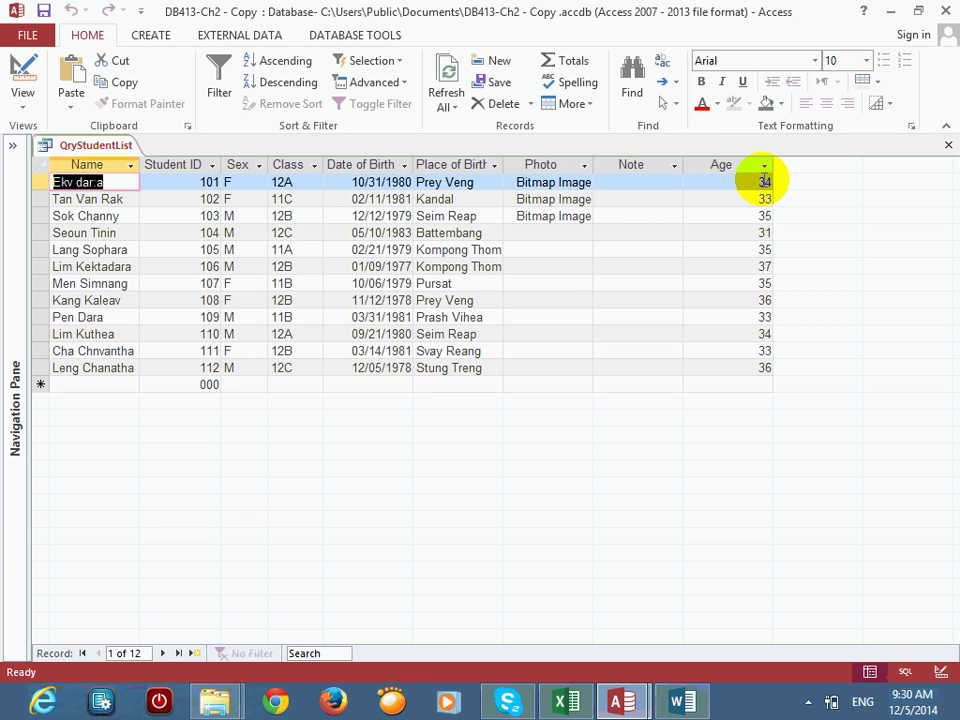
left_click(408, 181)
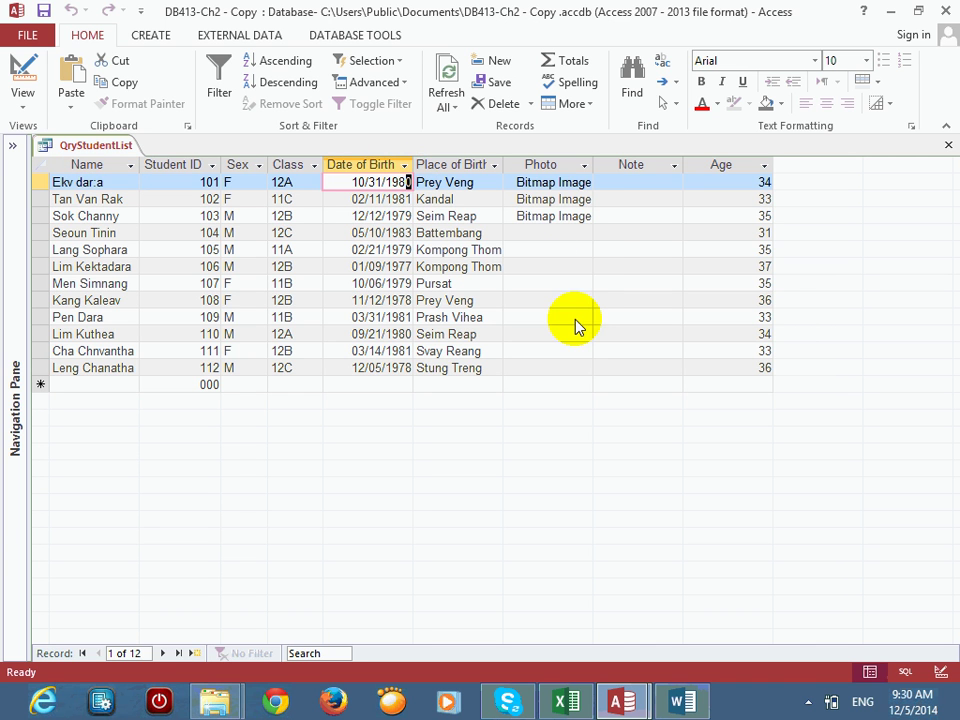
type("1")
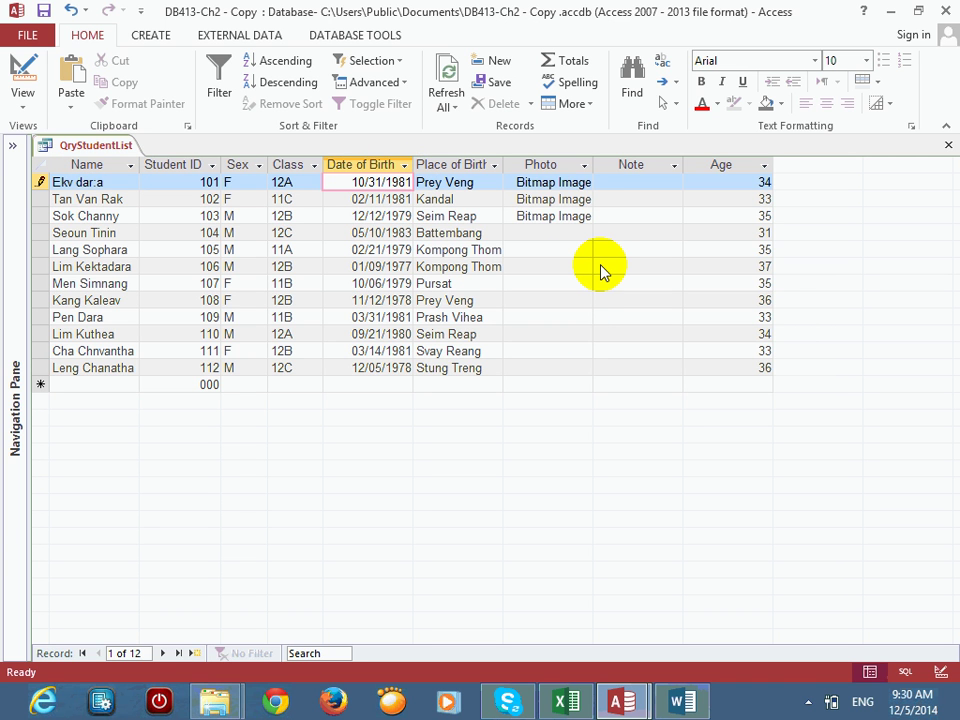
key("Tab")
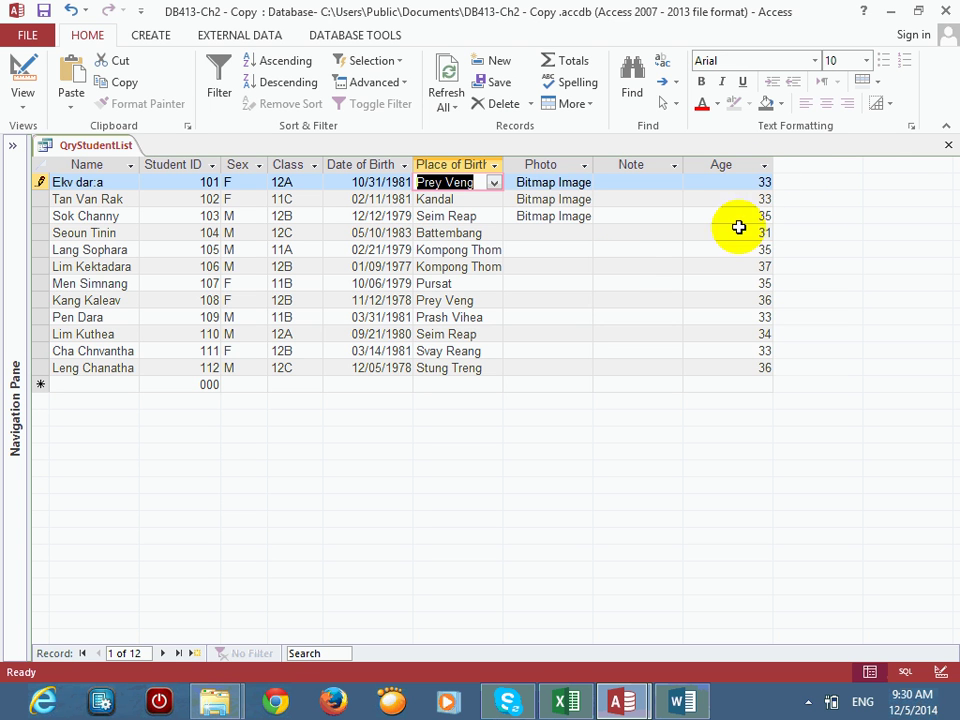
Step: Set the Age field's Format property to # followed by the Khmer word for years in quotation marks, and show the query's records
left_click(20, 72)
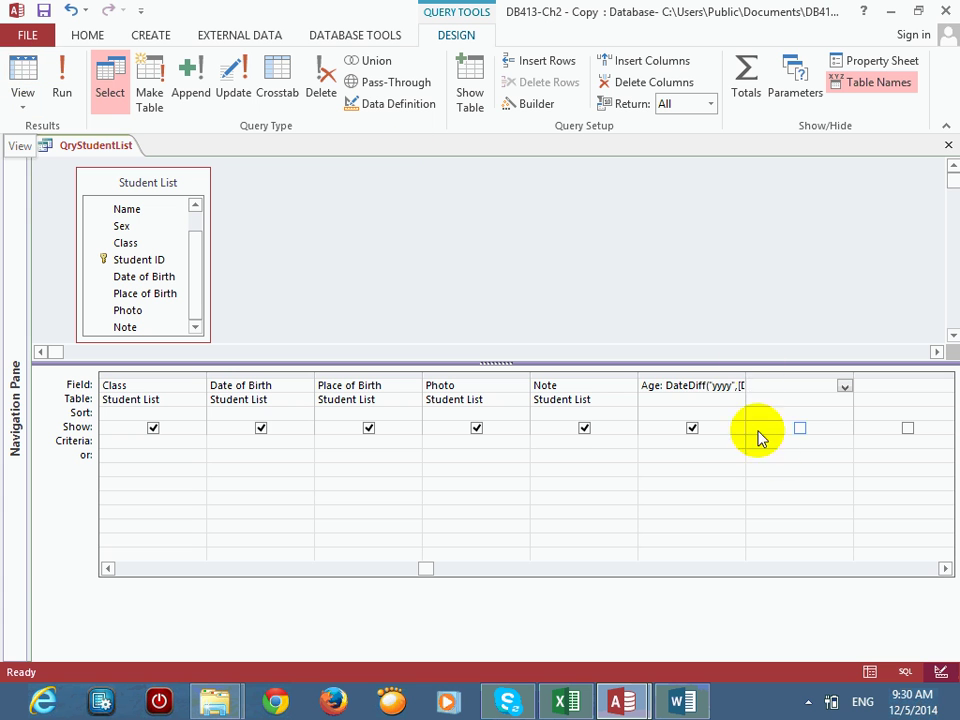
left_click(675, 386)
right_click(684, 391)
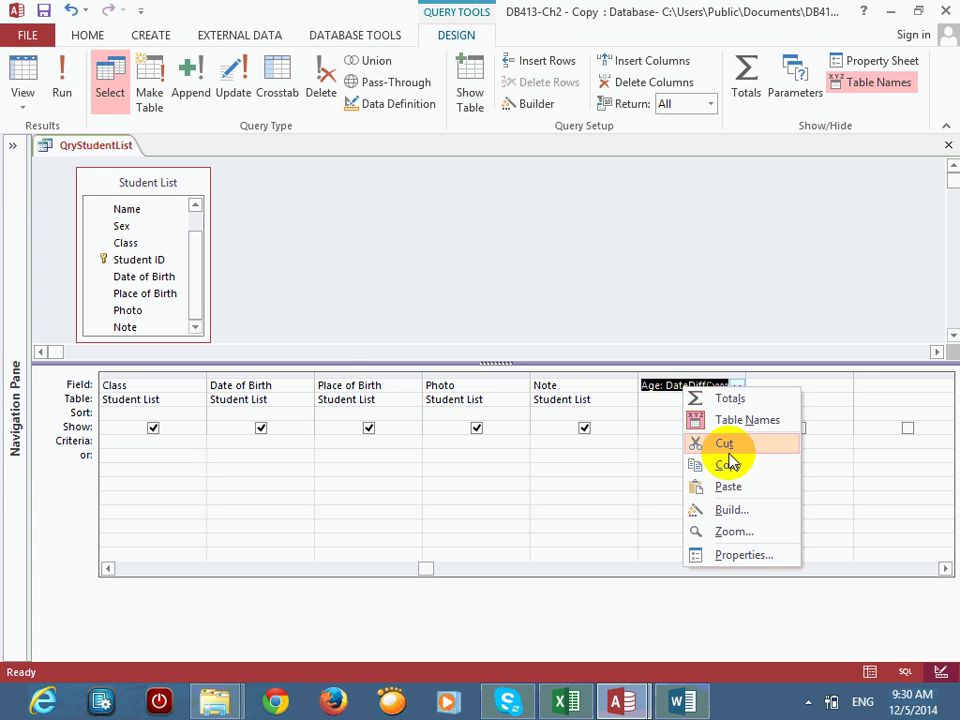
left_click(746, 556)
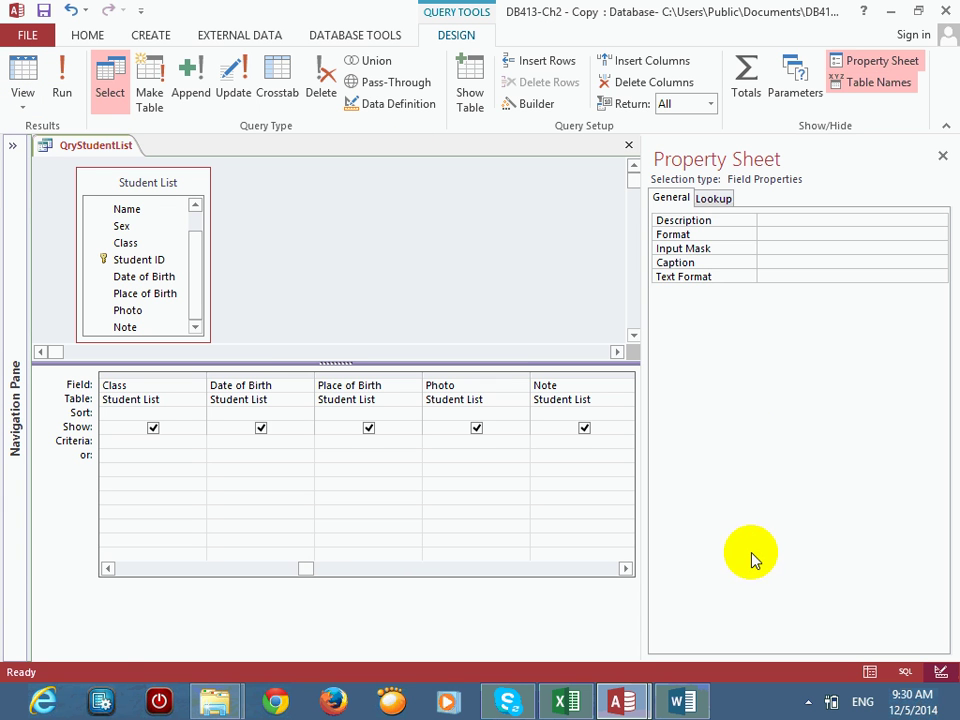
left_click(689, 237)
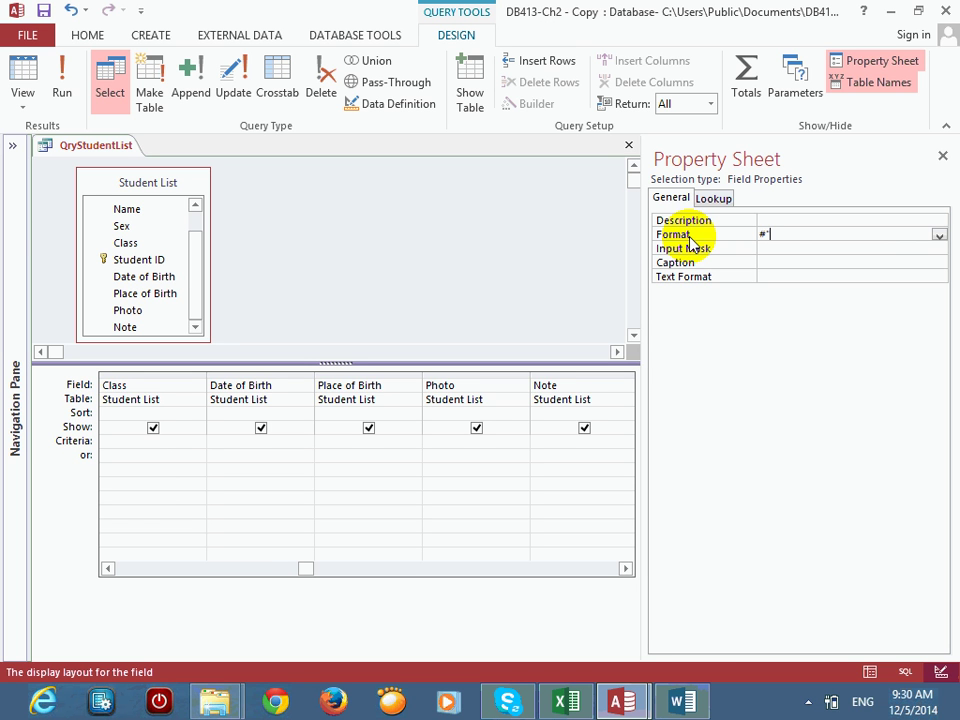
key("alt+shift")
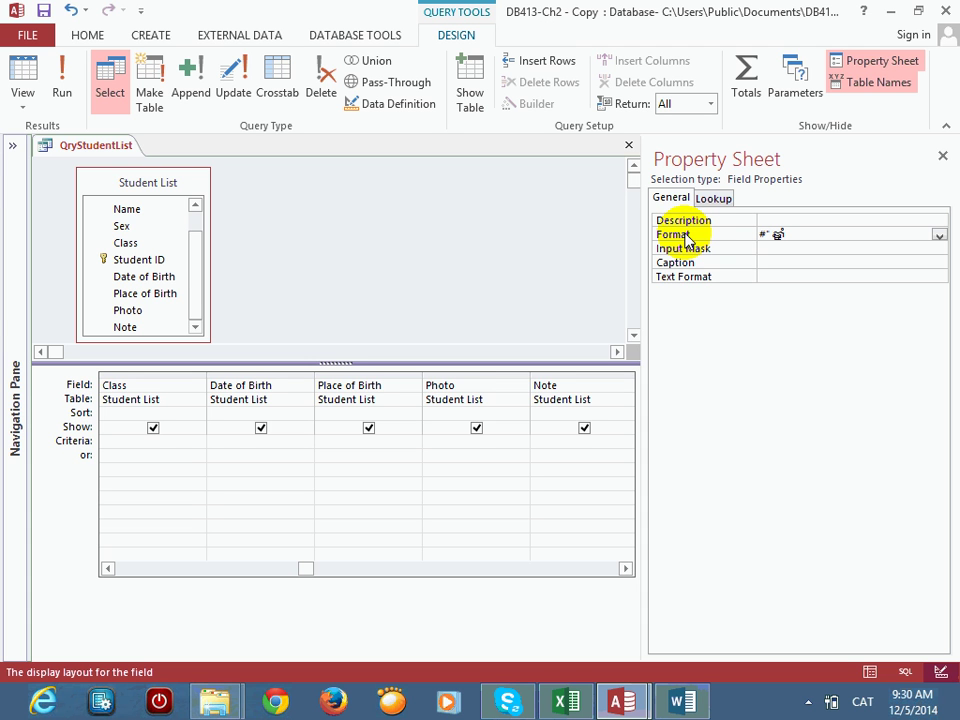
key("alt+shift")
left_click(686, 248)
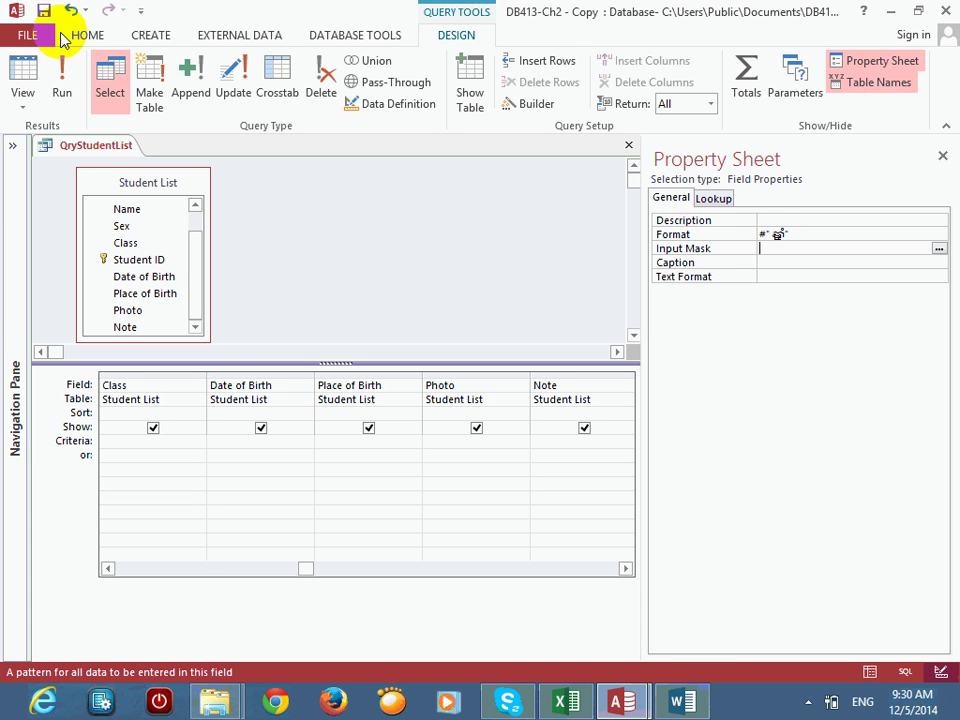
left_click(942, 155)
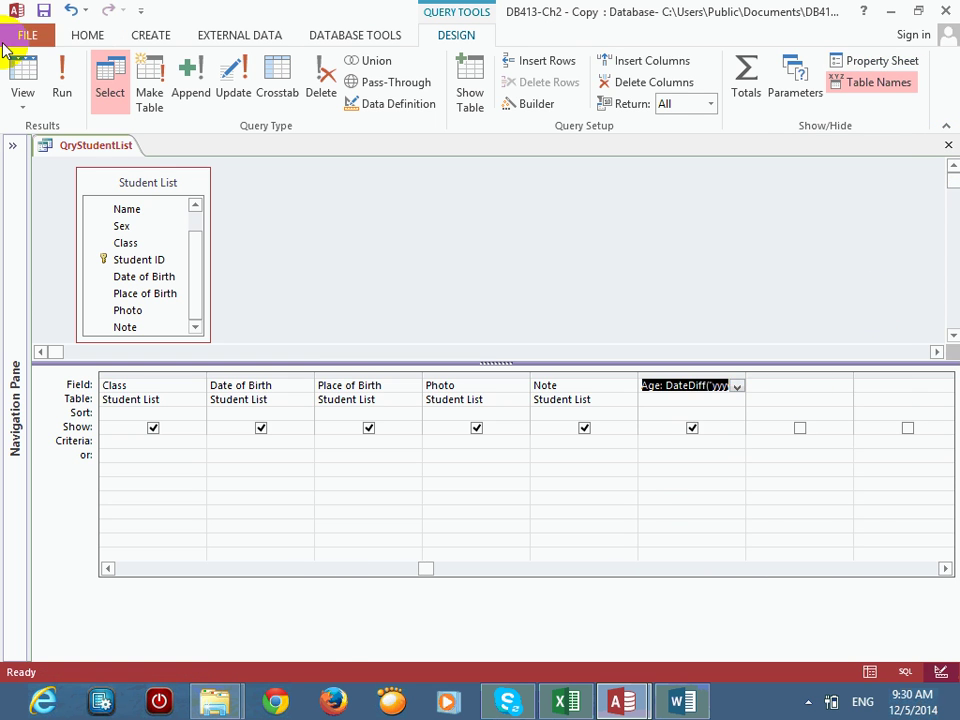
left_click(28, 68)
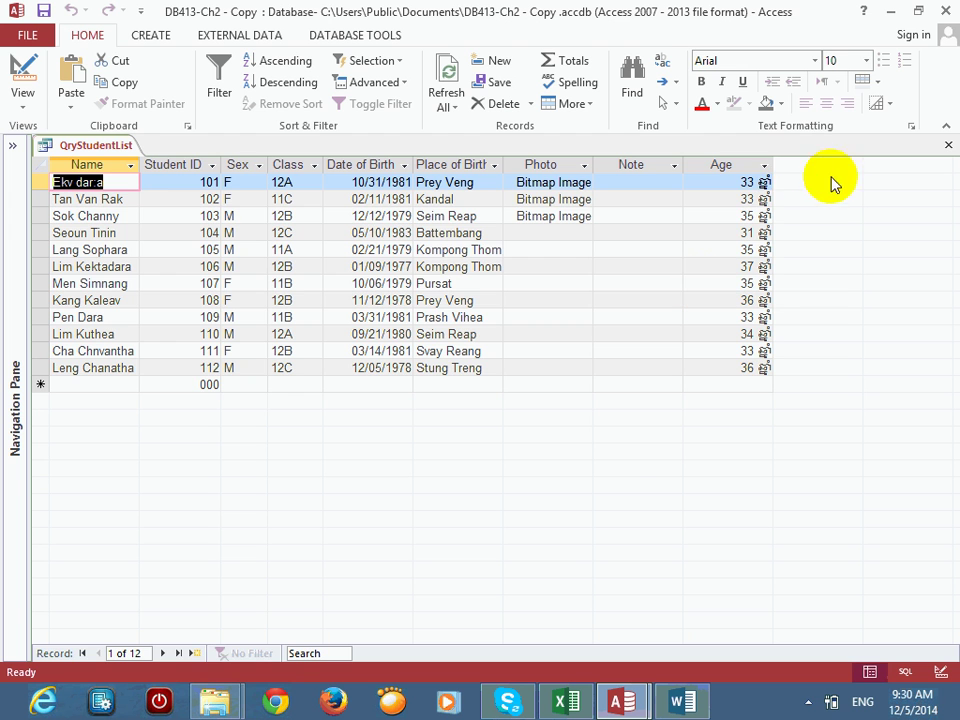
Step: Return to the query design and start an expression labelled RetieDate: in the Expression Builder for the empty column after Age
left_click(23, 80)
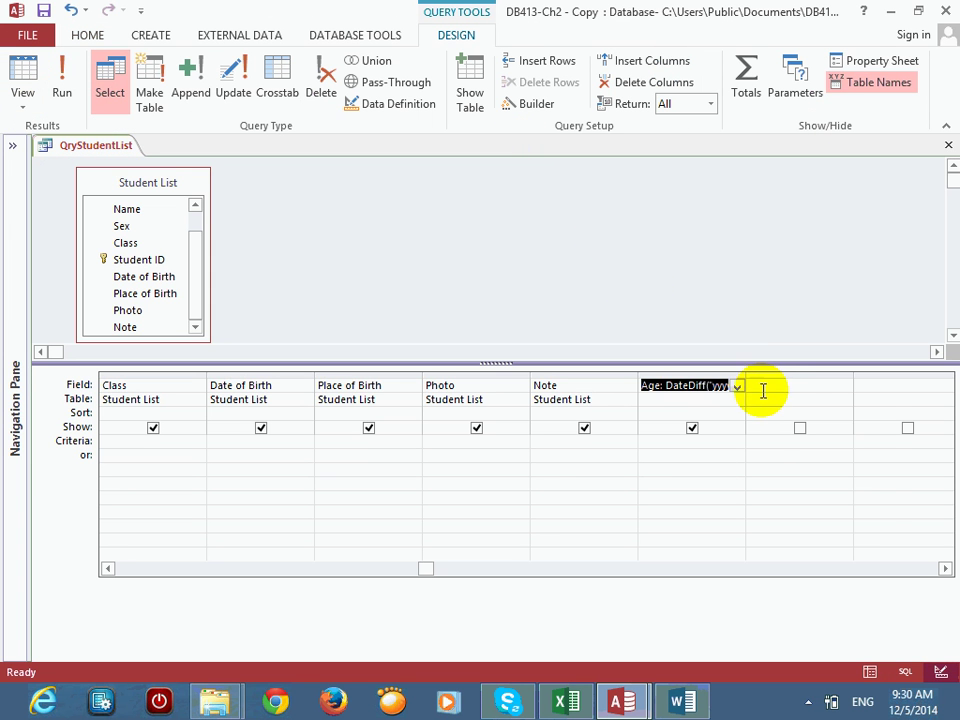
right_click(774, 388)
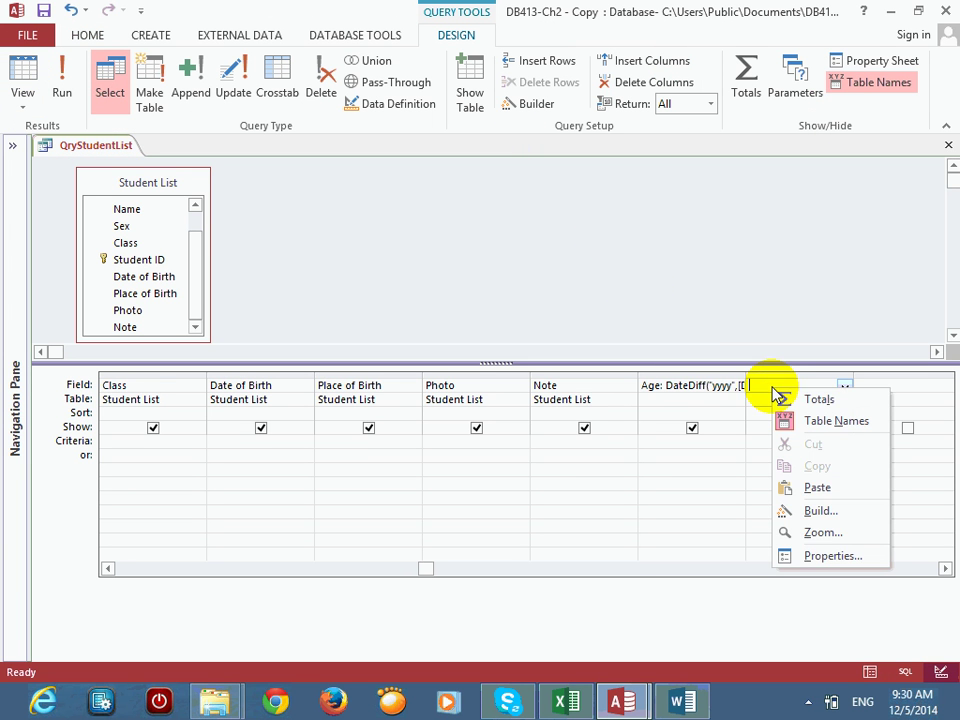
left_click(830, 513)
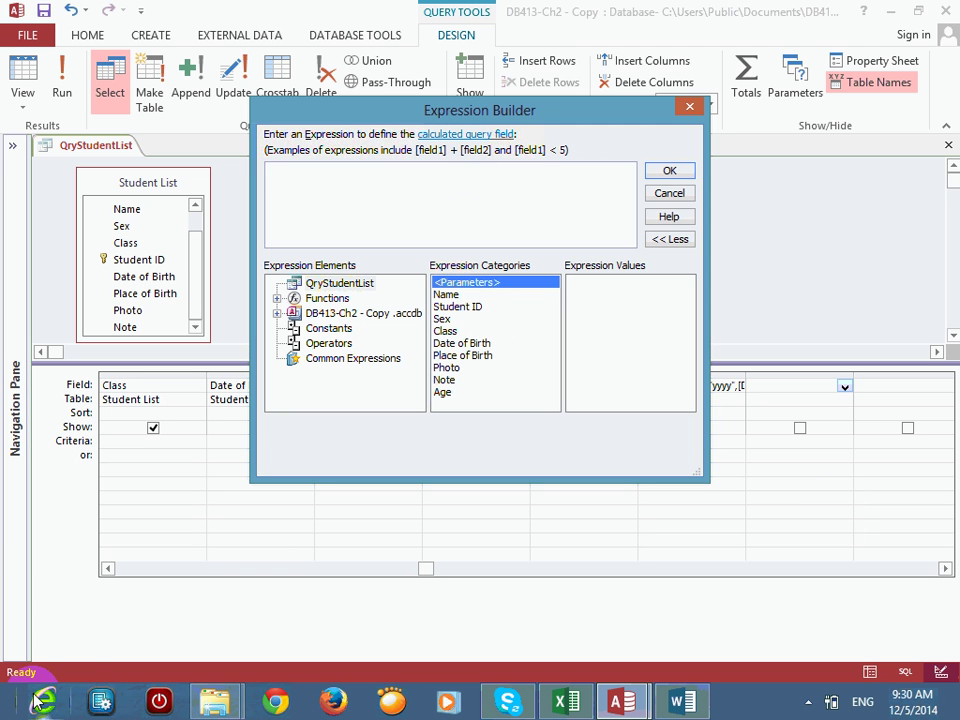
type("Re")
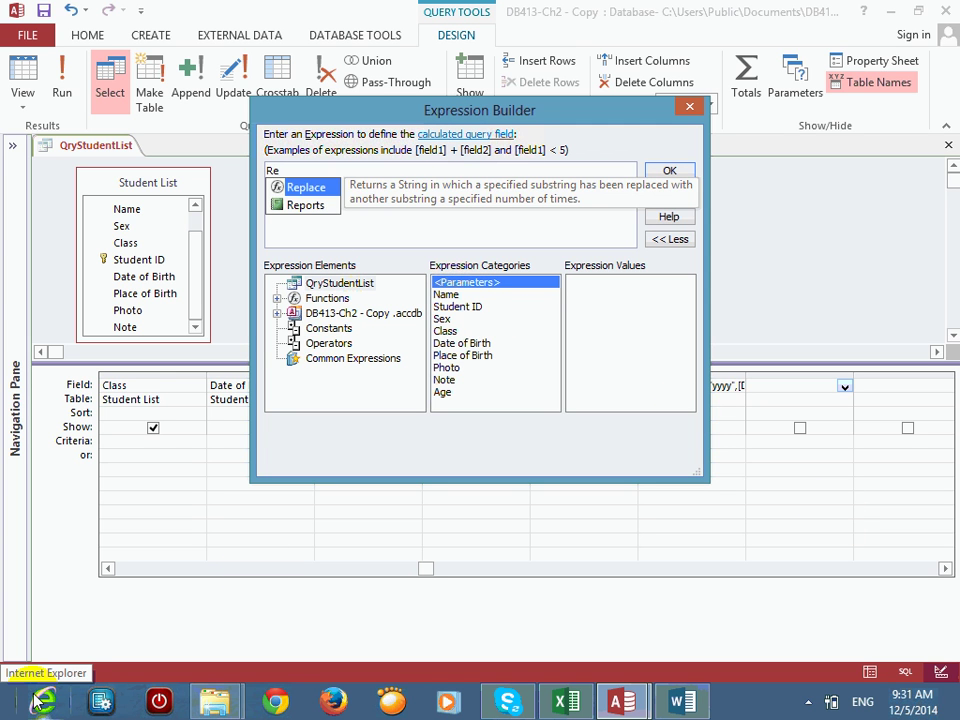
type("tieDate:")
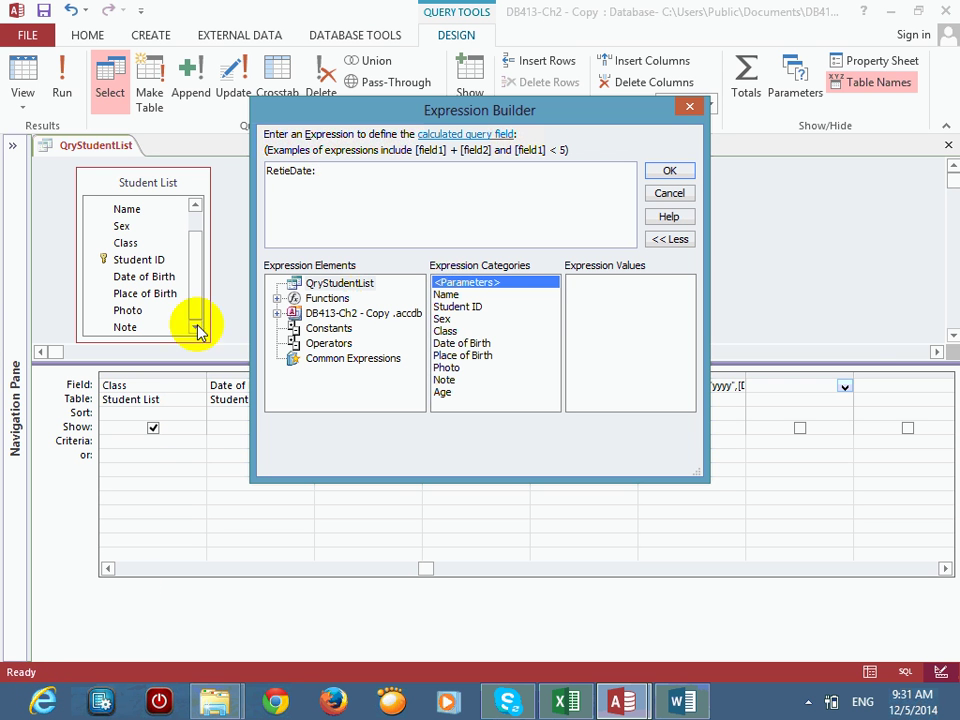
left_click_drag(306, 111, 430, 27)
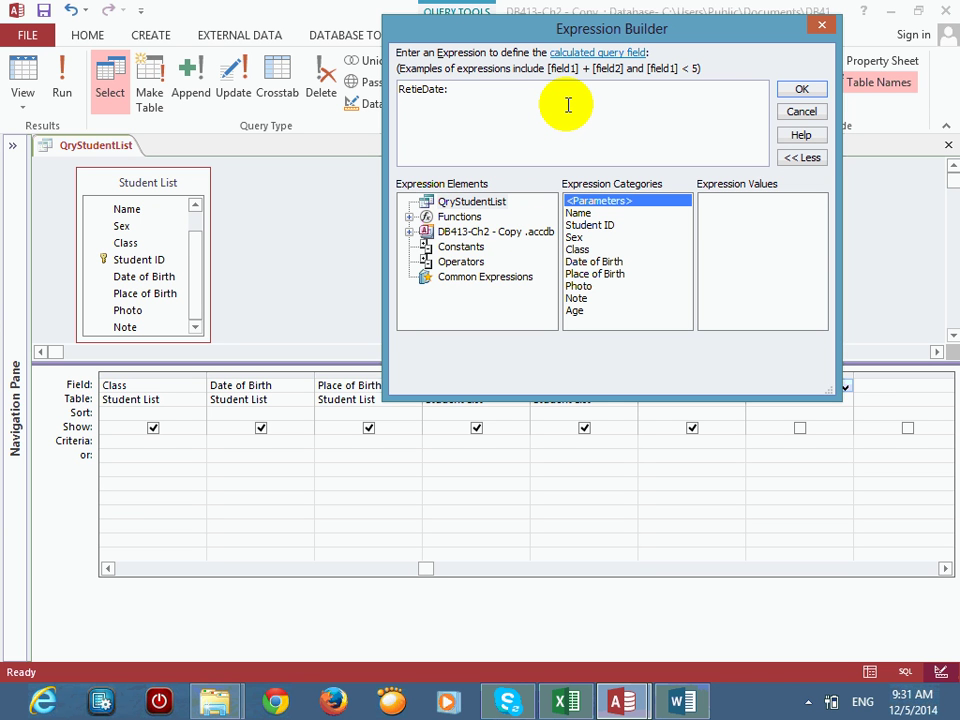
Step: Continue the RetieDate expression with an IIF function and its condition, IIF( [Sex] ="M",
key("Caps_Lock")
type("IIF(")
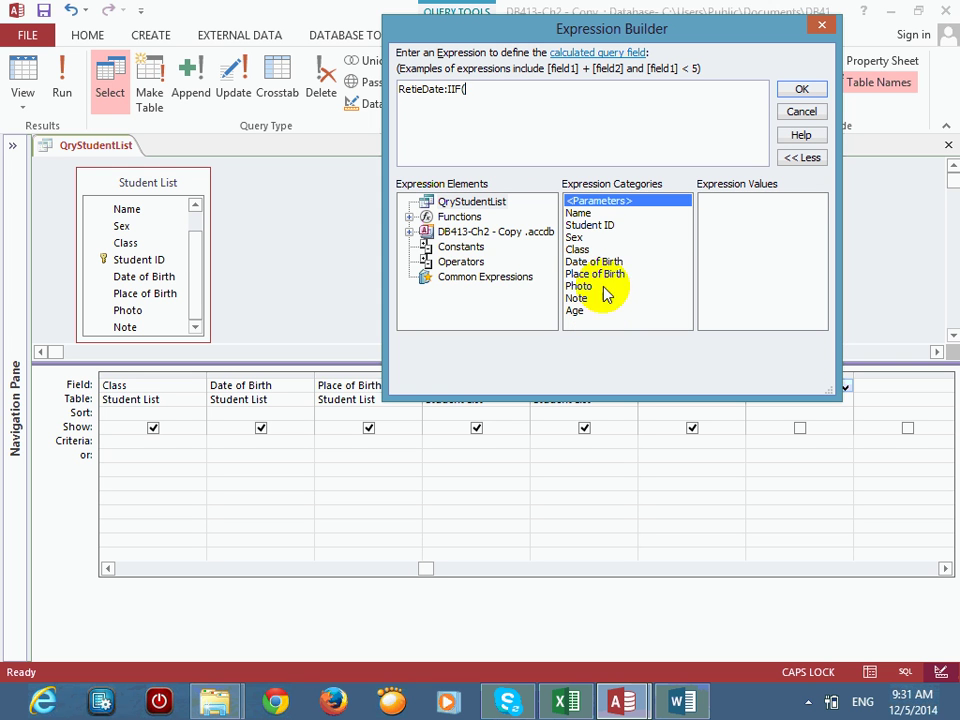
left_click(578, 238)
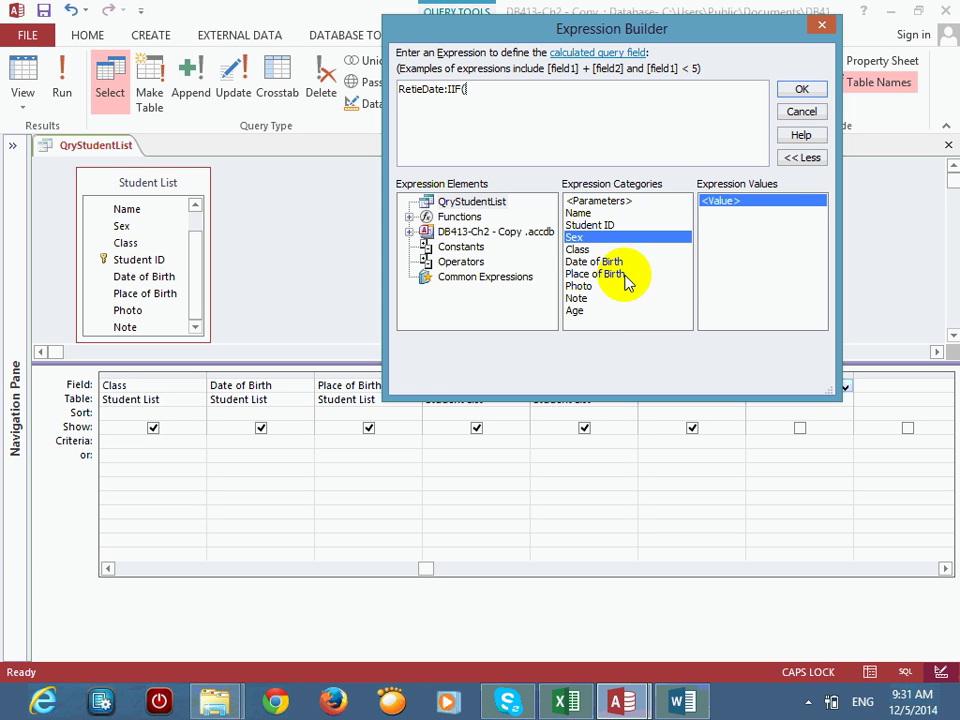
double_click(578, 240)
type("=")
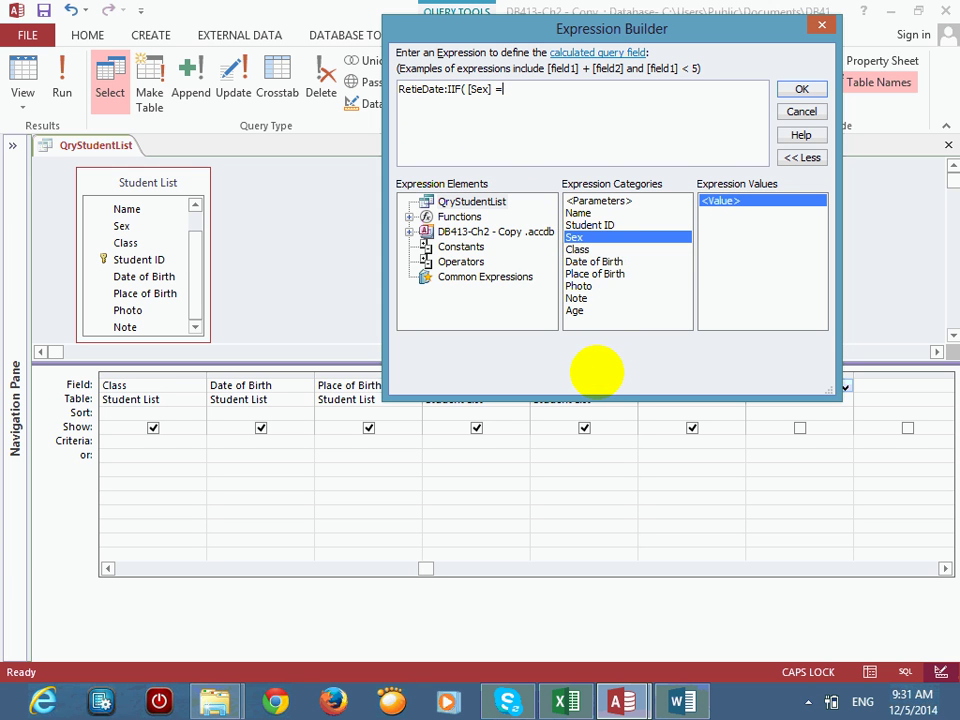
type("\"M\",")
Step: Add the IIF function's true part to the RetieDate expression as [Date of Birth] +(365*65)
double_click(618, 263)
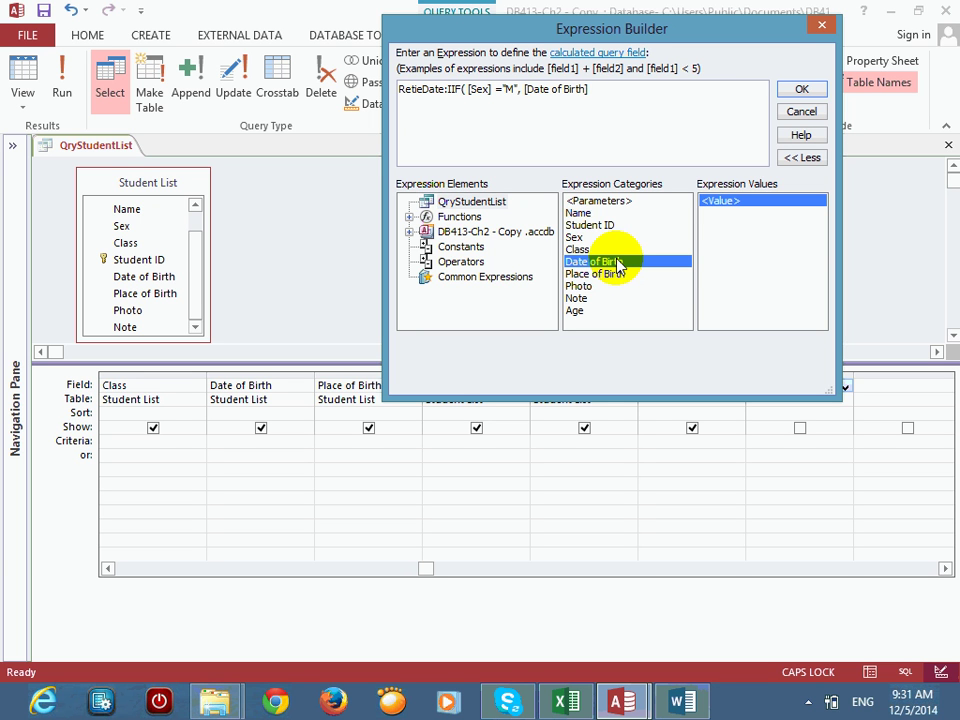
type("+(365")
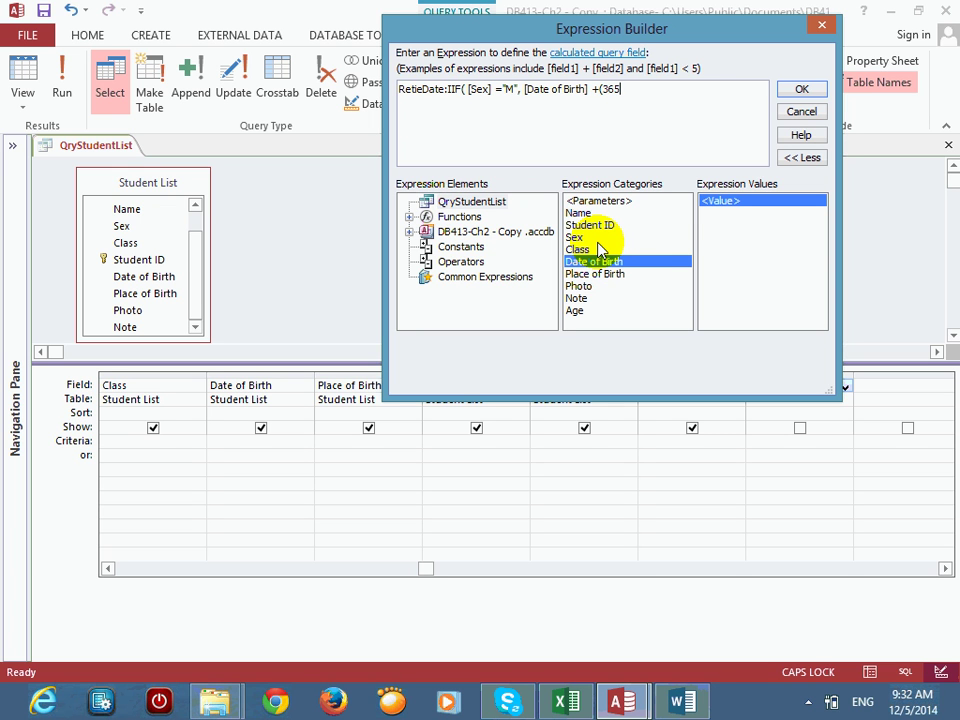
type("*65)")
left_click_drag(600, 89, 643, 89)
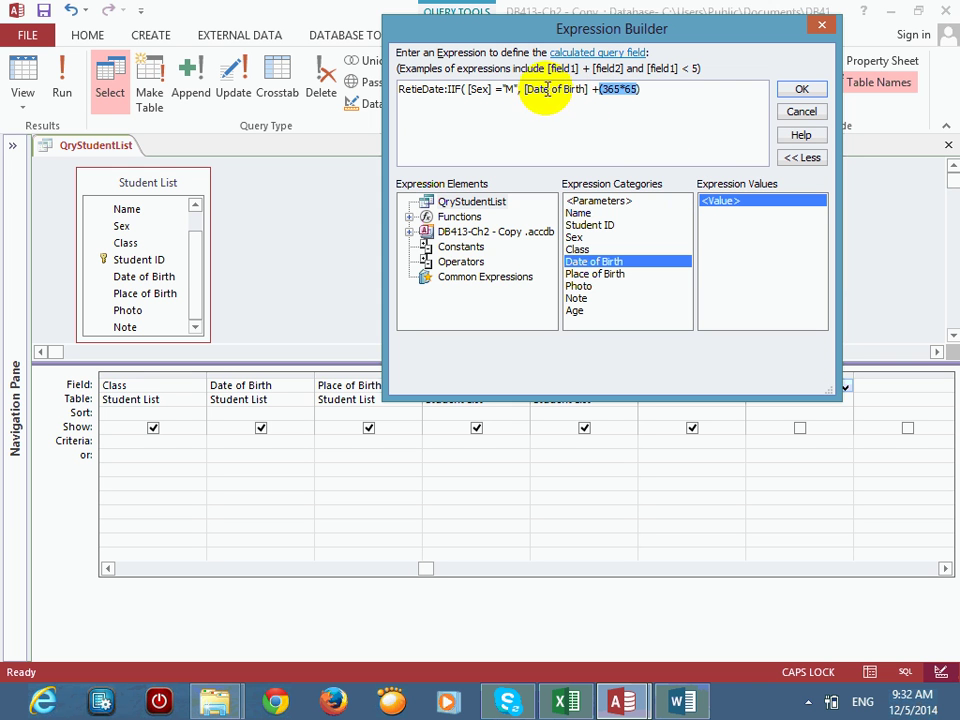
left_click(650, 89)
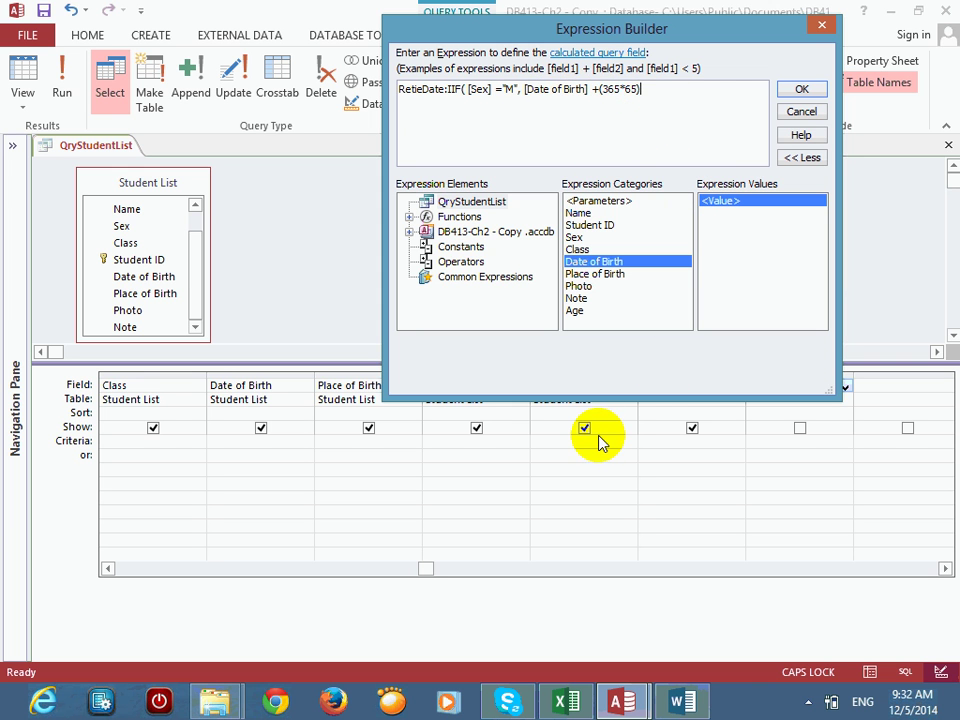
Step: Repeat the [Date of Birth] +(365*65) part after a comma as the IIF function's false part in the RetieDate expression
type(",")
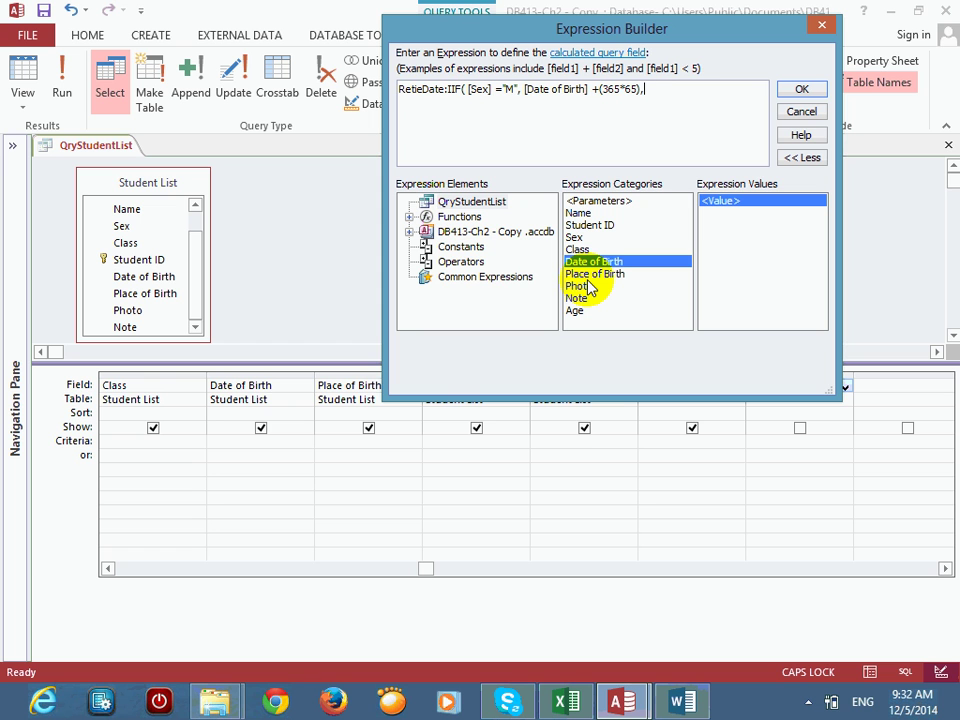
key("shift+Left")
key("shift+Left")
key("shift+Left")
key("shift+Left")
key("shift+Left")
key("shift+Left")
key("shift+Left")
key("shift+Left")
key("shift+Left")
key("shift+Left")
key("shift+Left")
key("shift+Left")
key("shift+Left")
key("shift+Left")
key("shift+Left")
key("shift+Left")
key("shift+Left")
key("shift+Left")
key("shift+Left")
key("shift+Left")
key("shift+Left")
key("shift+Left")
key("shift+Left")
key("shift+Left")
key("ctrl+c")
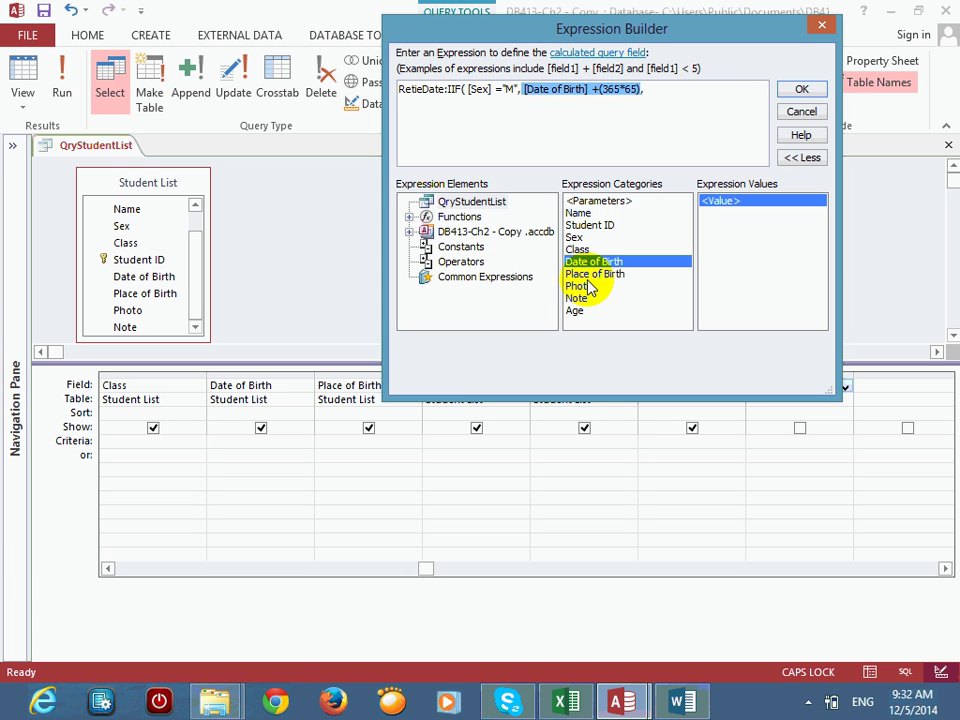
key("End")
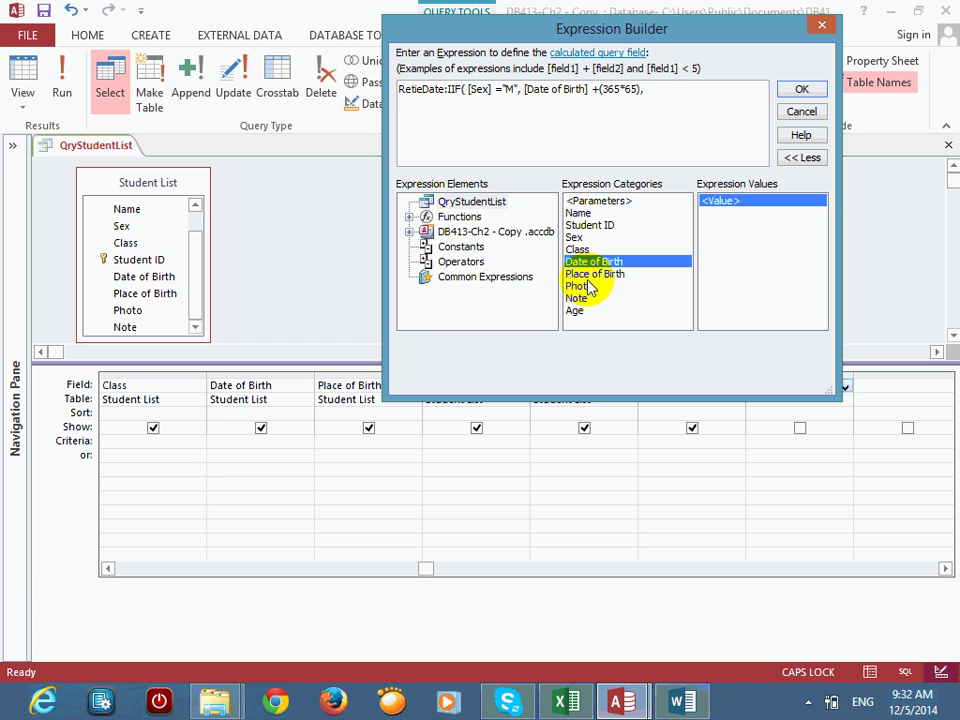
key("ctrl+v")
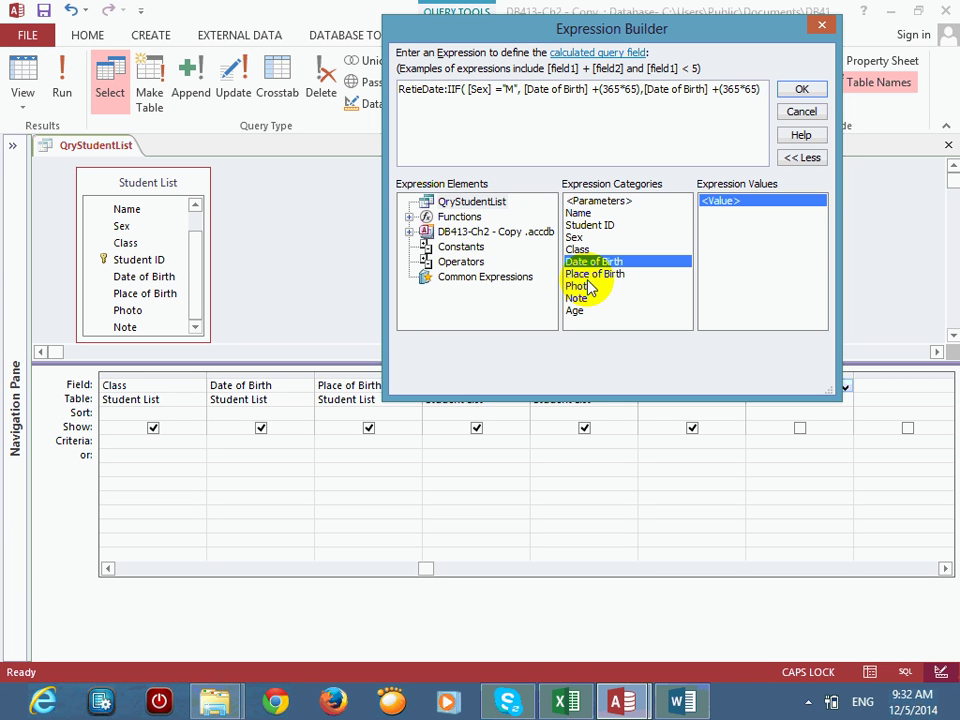
Step: Complete the RetieDate expression with (365*60) in the false part and a closing parenthesis, and show the query's records
key("Left")
key("BackSpace")
type("0)")
left_click(798, 90)
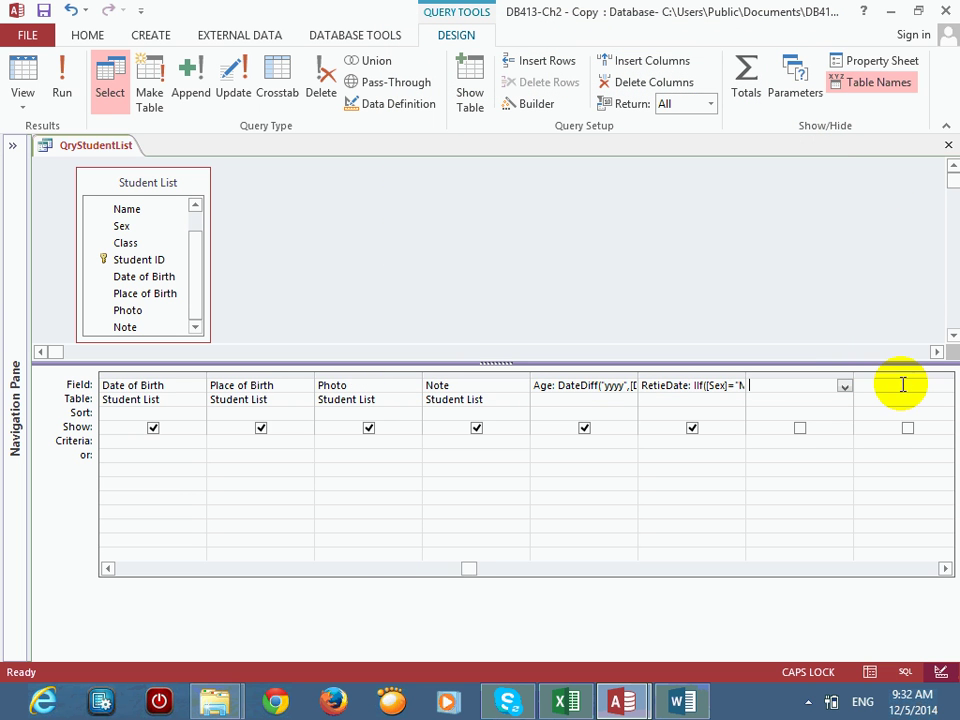
left_click(24, 78)
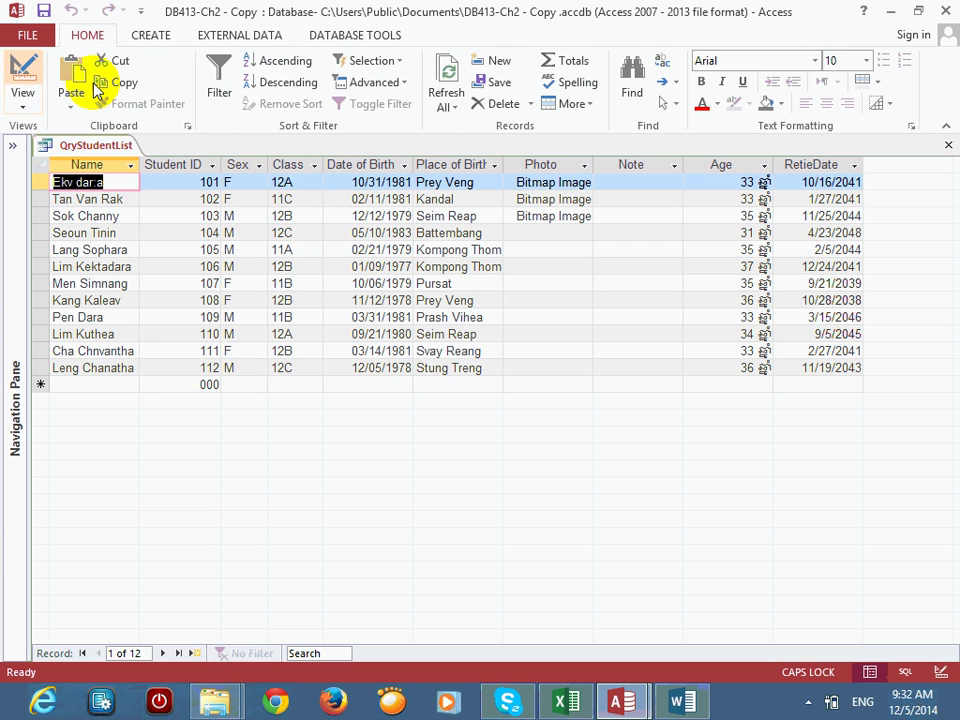
Step: Change the Sex of the first record to M and check that record's RetieDate value
double_click(263, 182)
type("f")
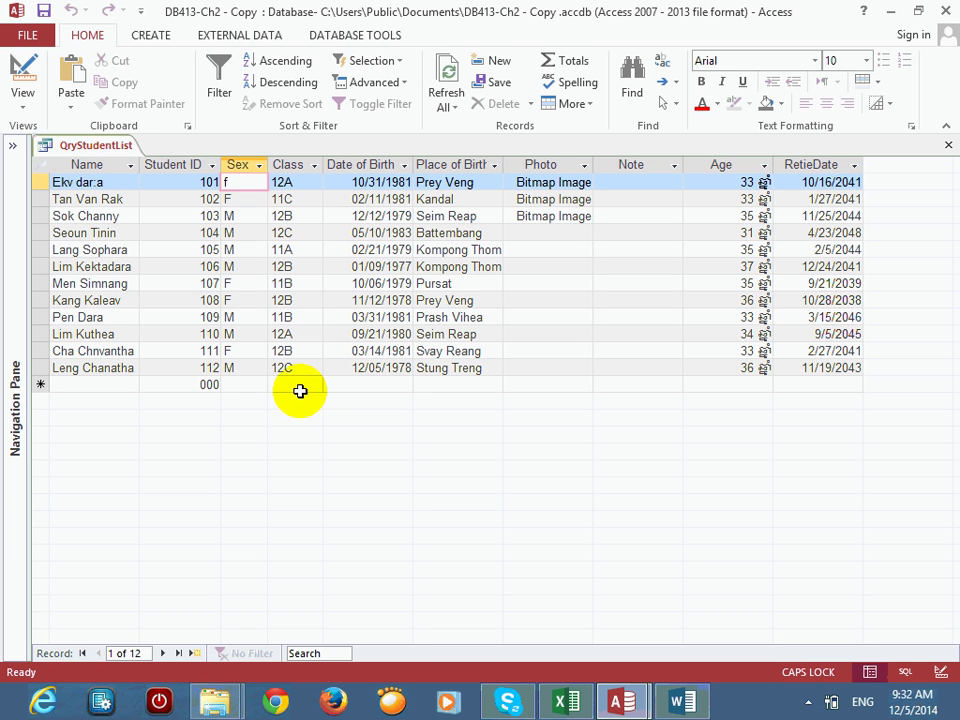
key("BackSpace")
type("M")
key("Tab")
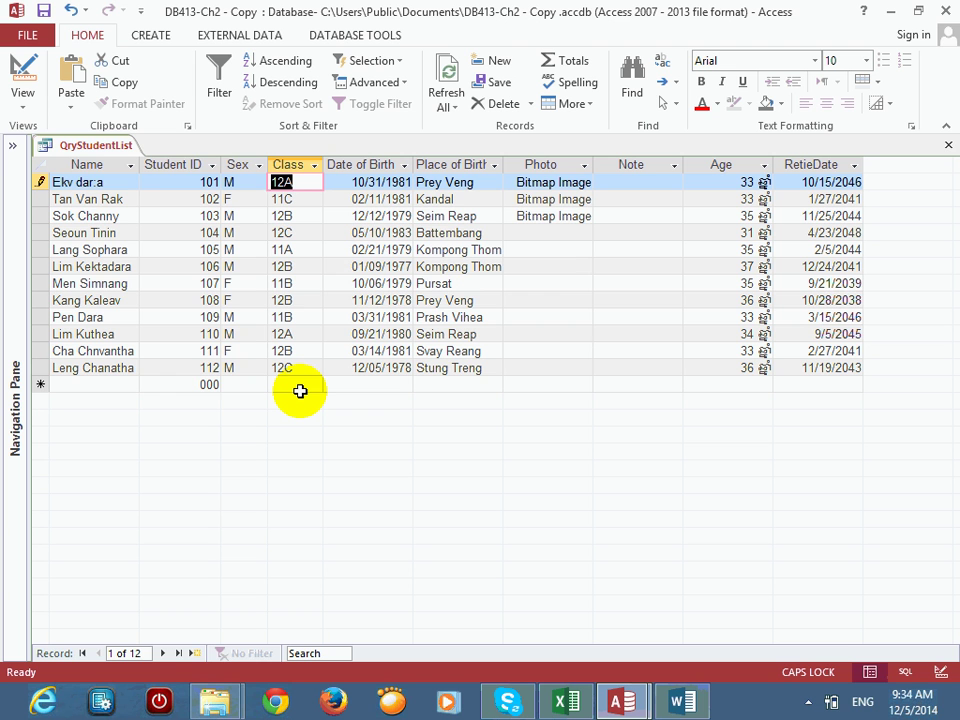
left_click(796, 182)
left_click(815, 164)
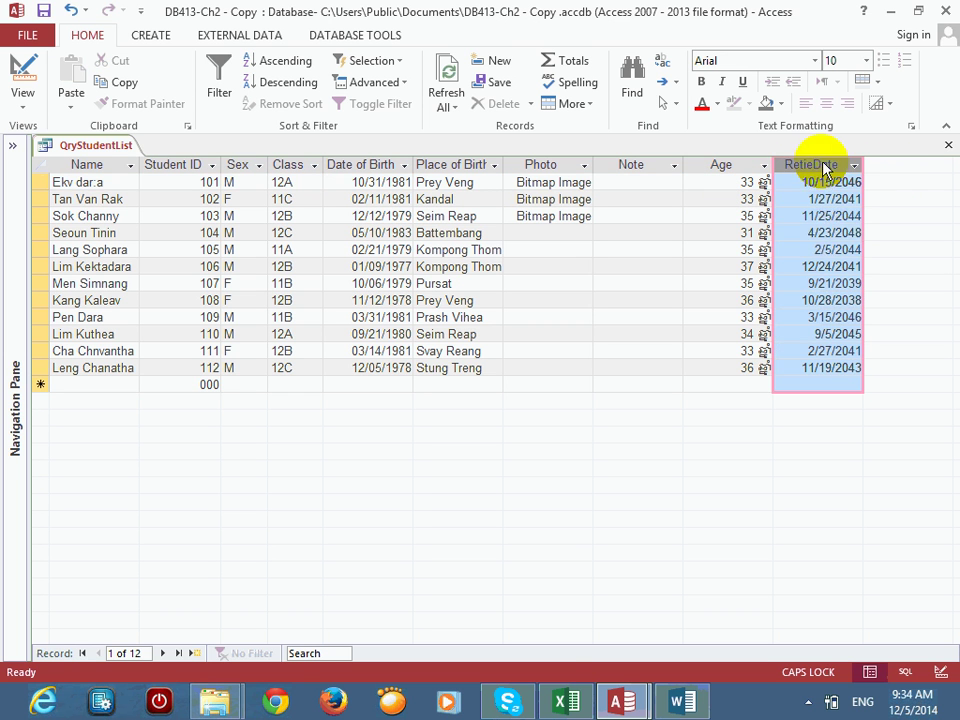
left_click(808, 182)
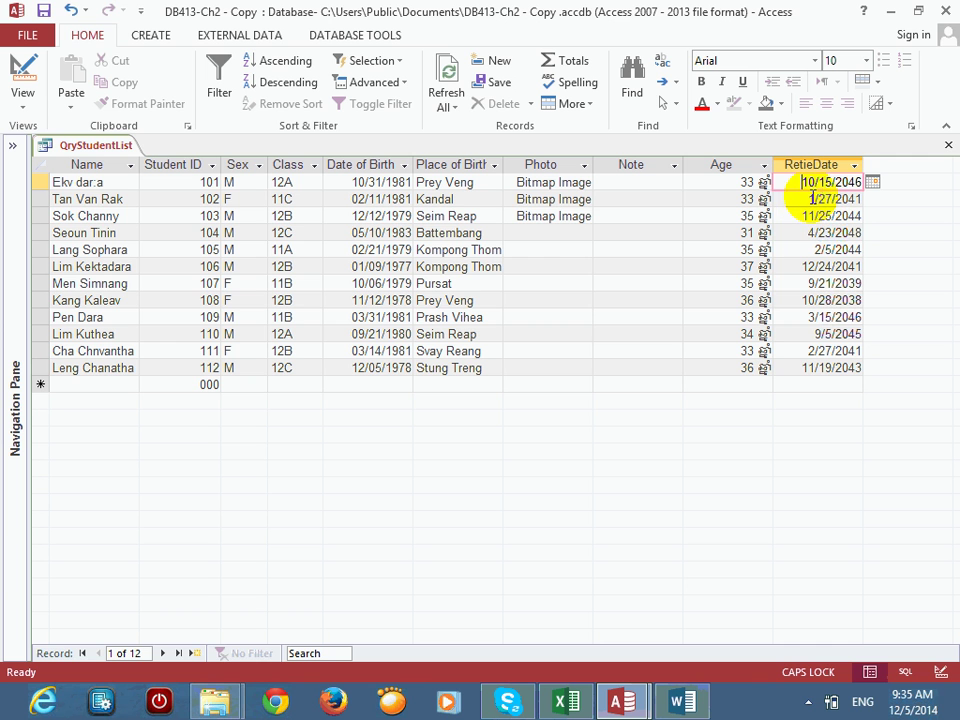
Step: Close the query's records and select QryStudentList among the expanded list of database objects
left_click(950, 145)
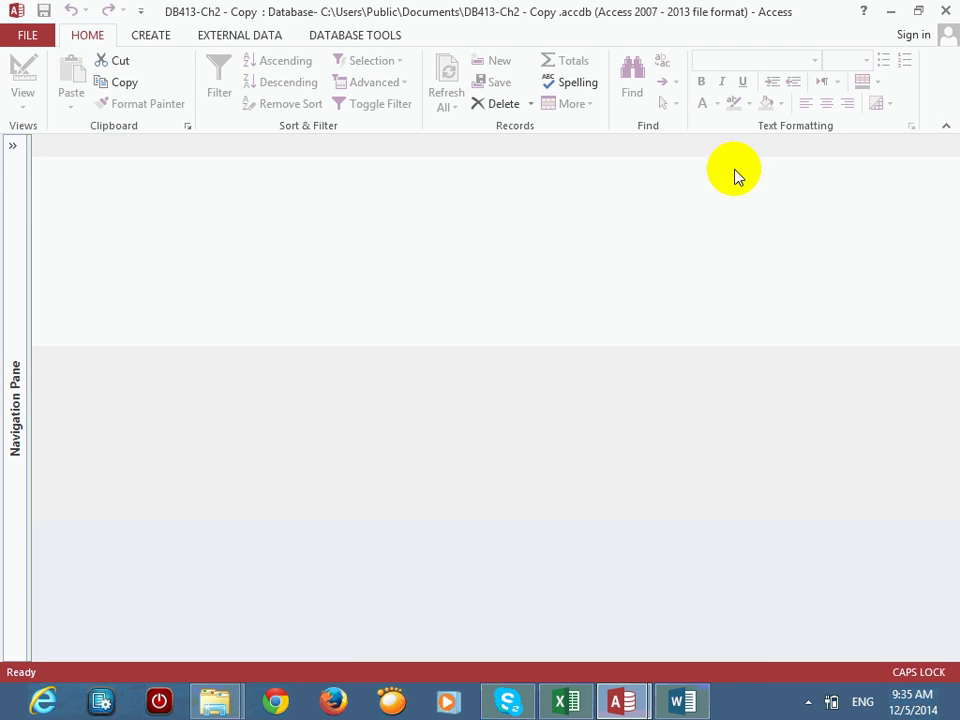
left_click(13, 146)
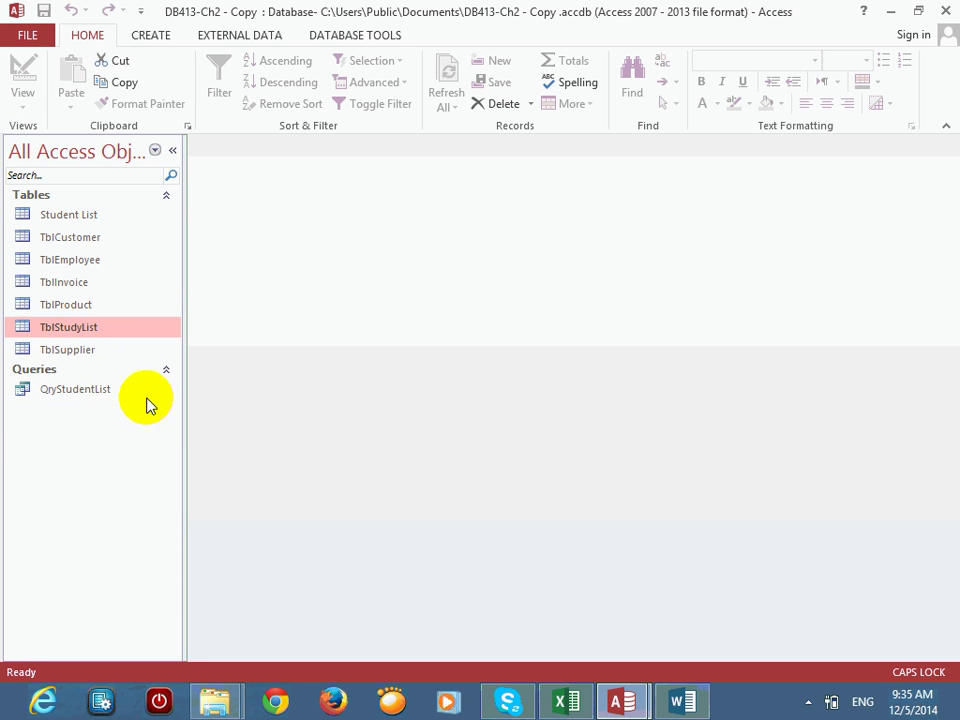
left_click(80, 390)
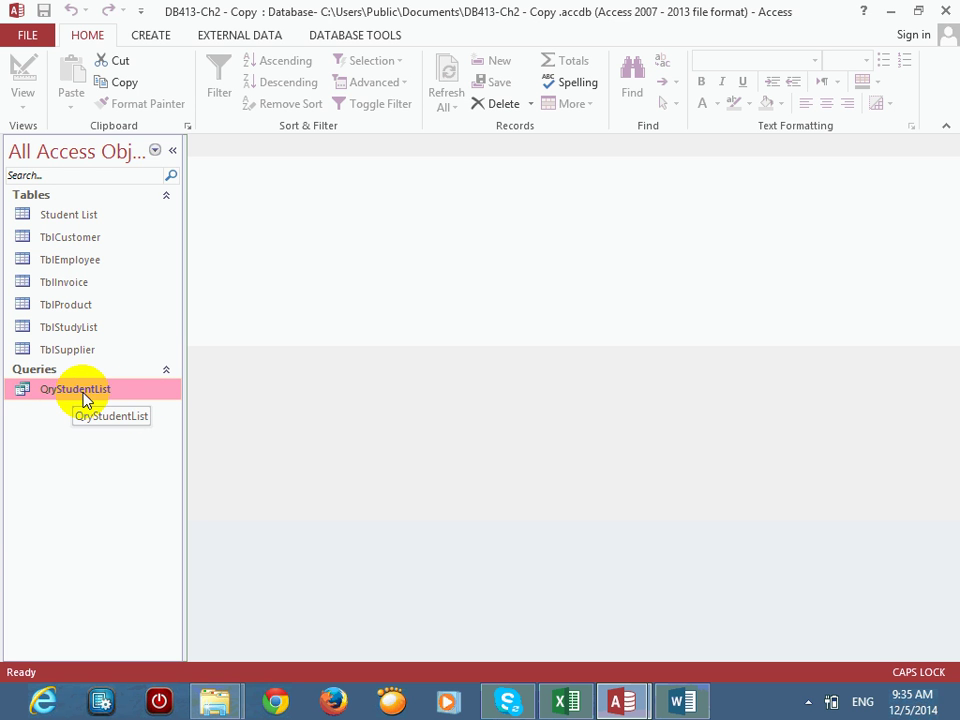
Step: Examine the relationship between Student List and TblStudyList, and close the relationships view
left_click(353, 40)
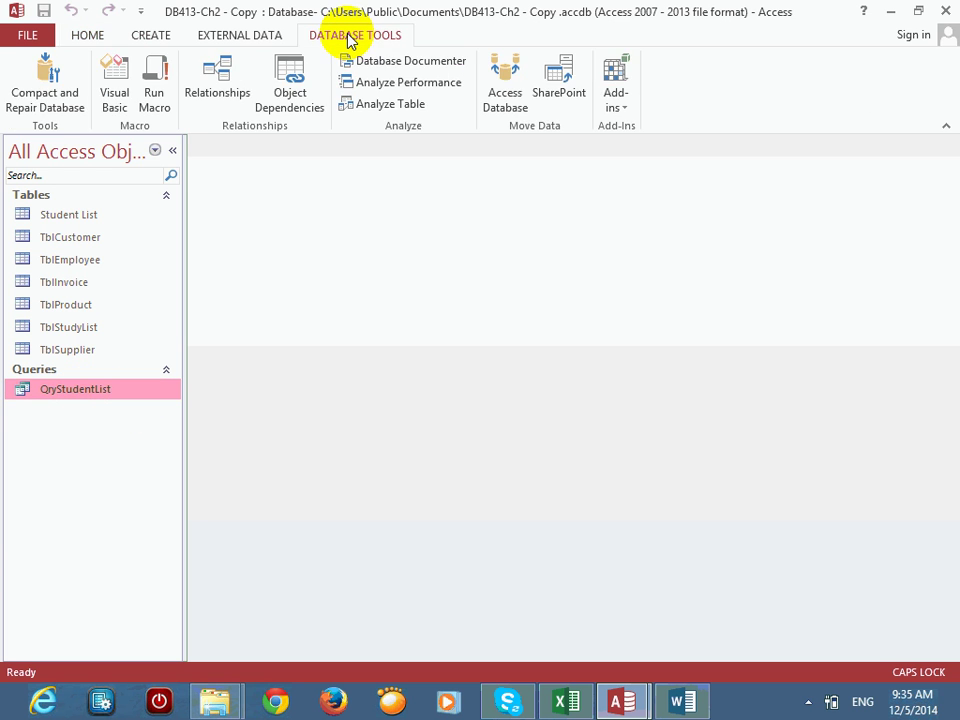
left_click(218, 78)
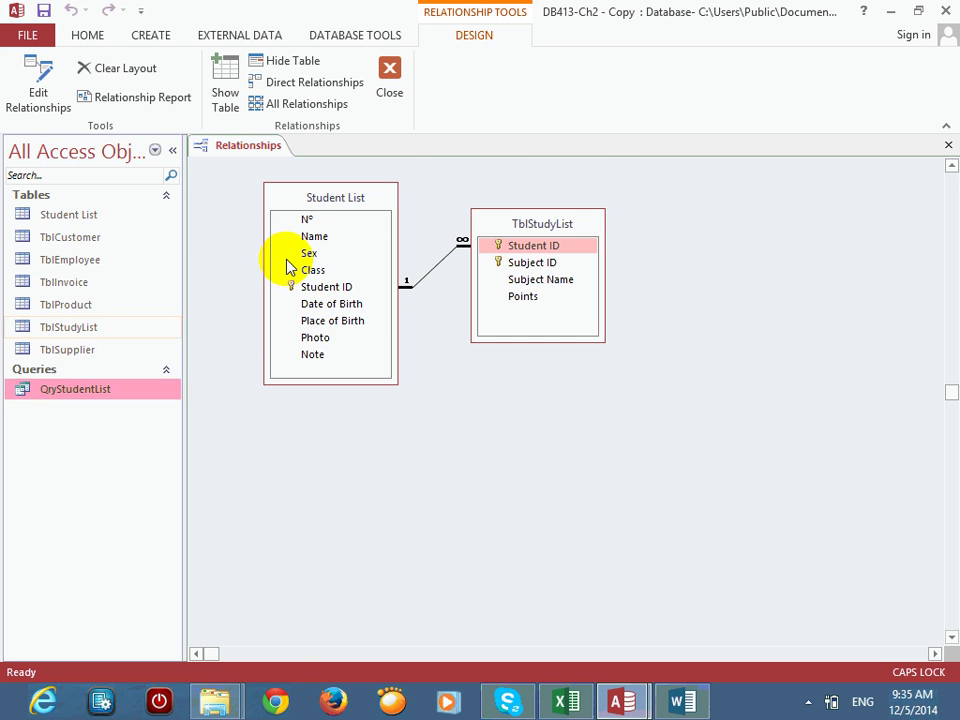
left_click(950, 147)
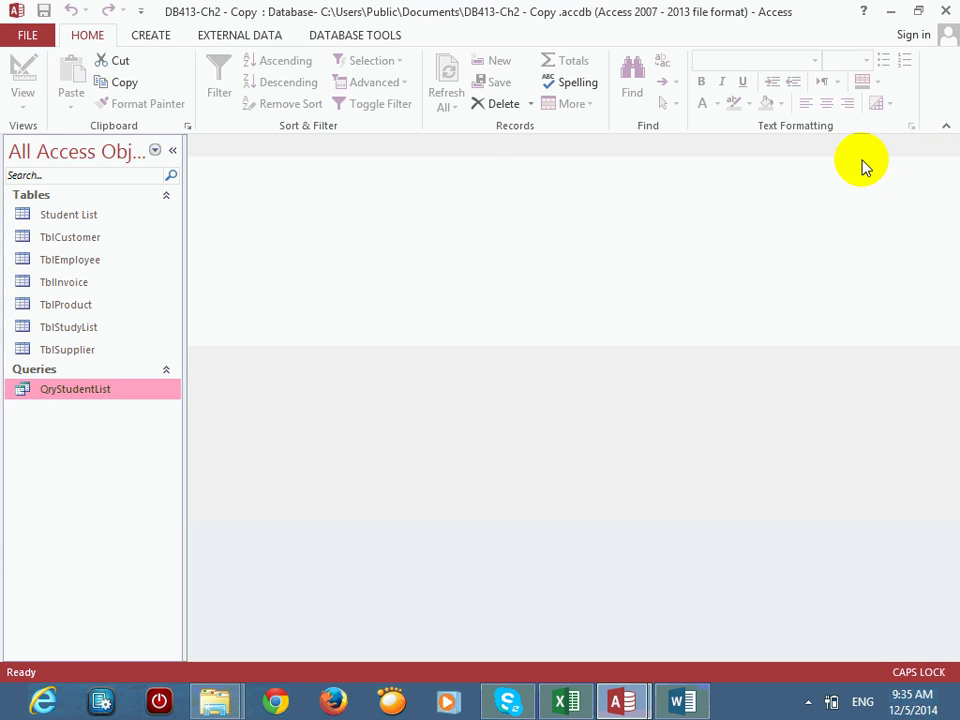
Step: Start a form with the Form Wizard and include all fields from the QryStudentList query
left_click(150, 35)
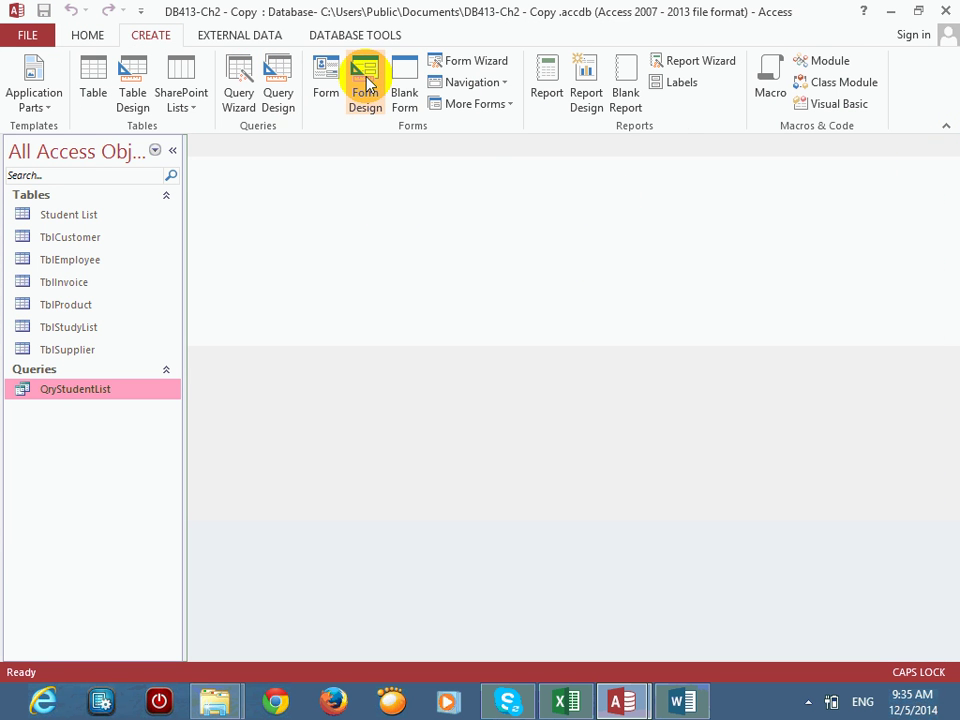
left_click(458, 66)
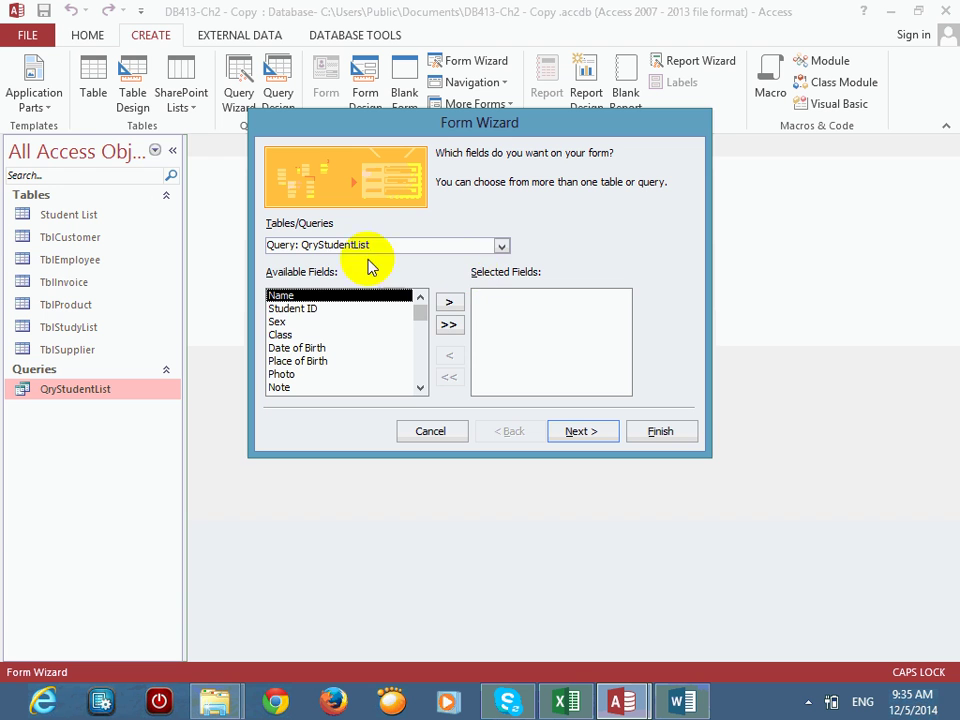
left_click(500, 246)
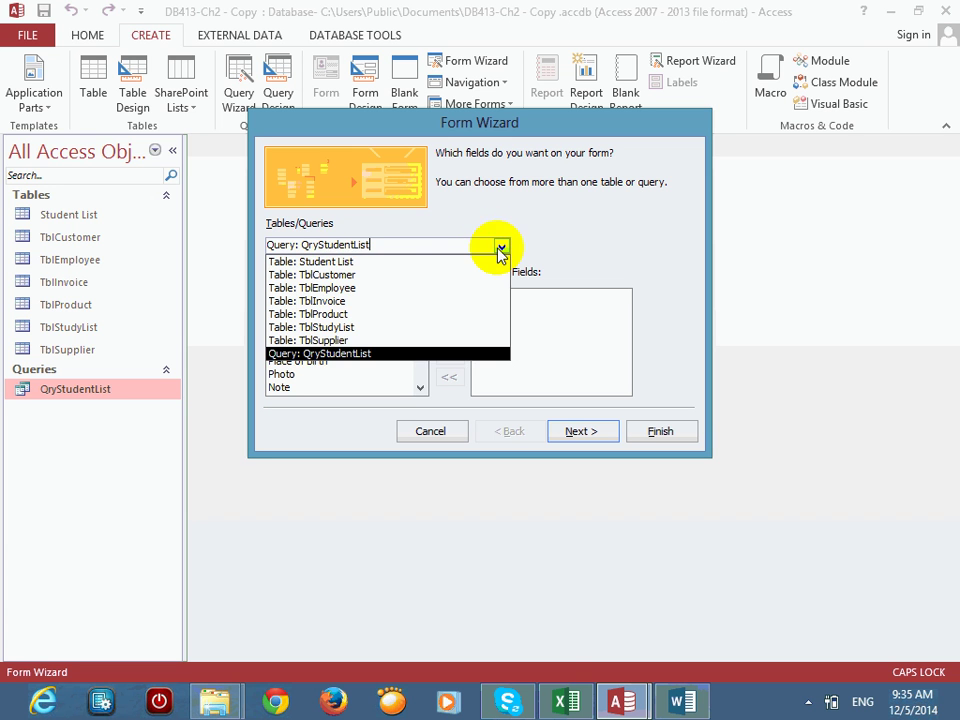
left_click(396, 263)
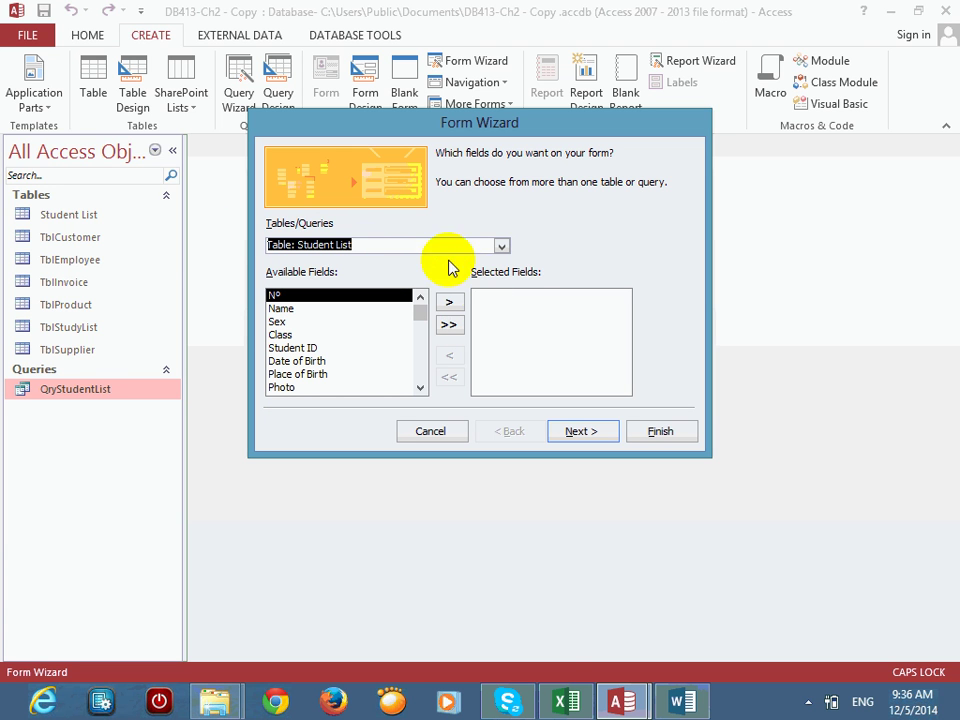
left_click(354, 244)
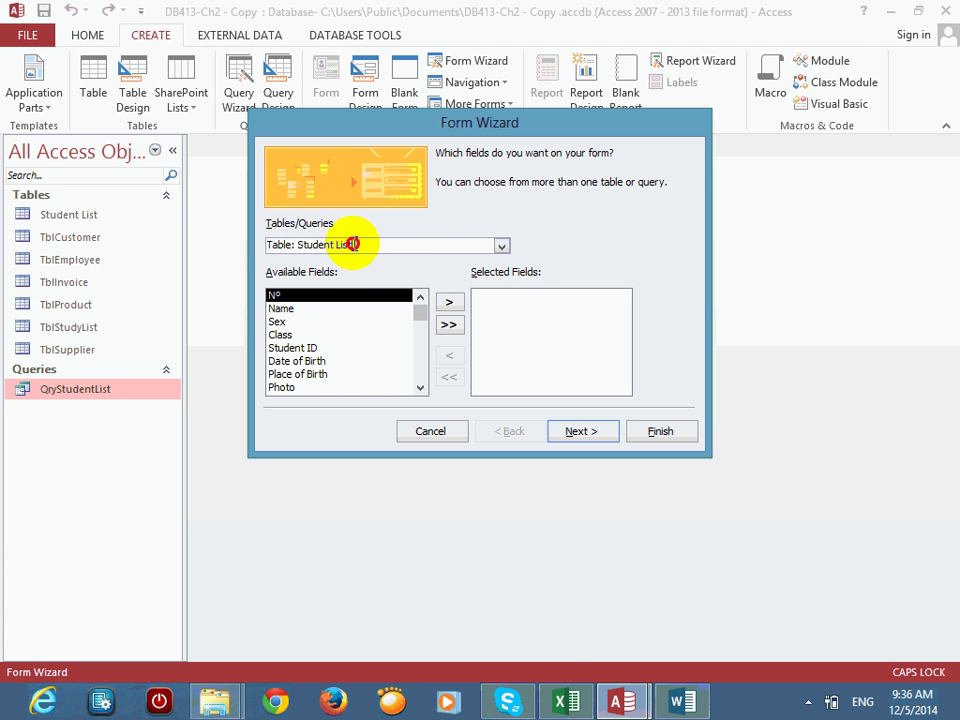
left_click(501, 246)
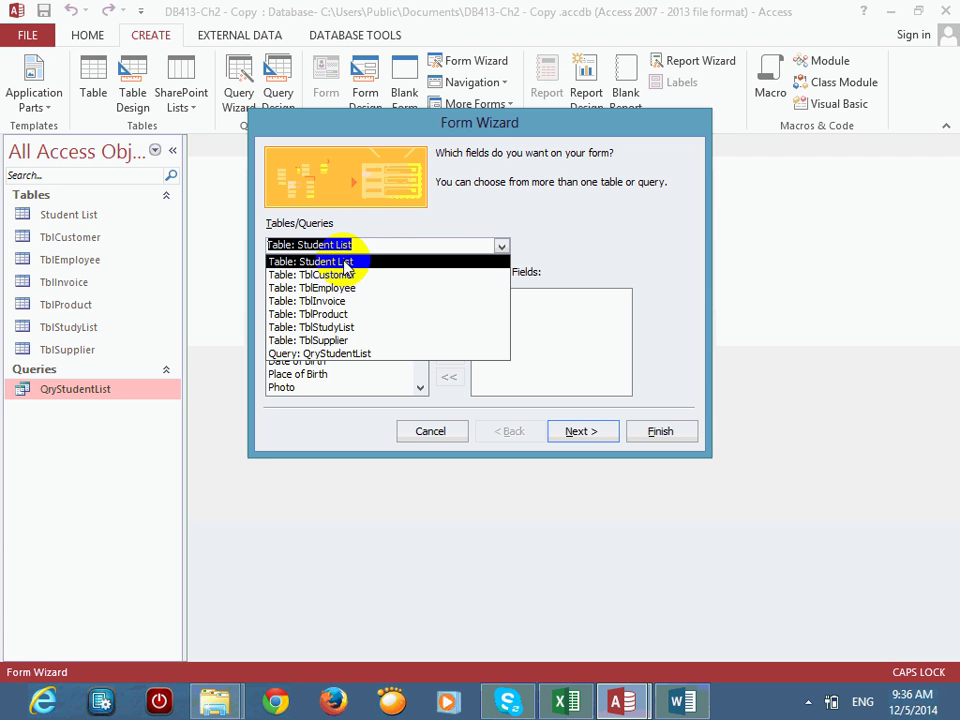
left_click(362, 354)
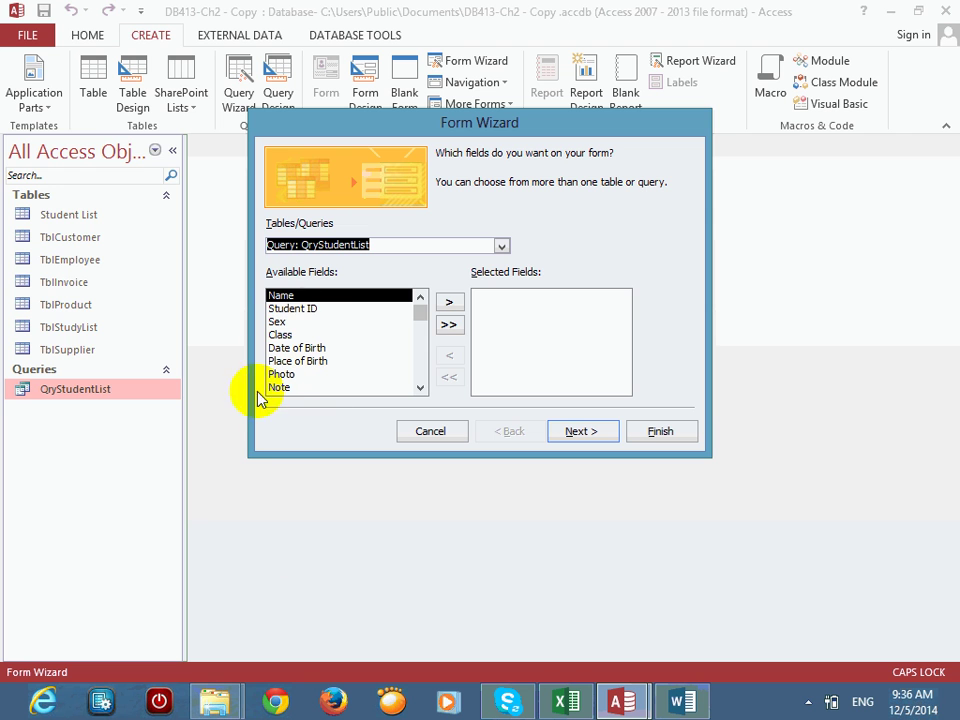
left_click(449, 326)
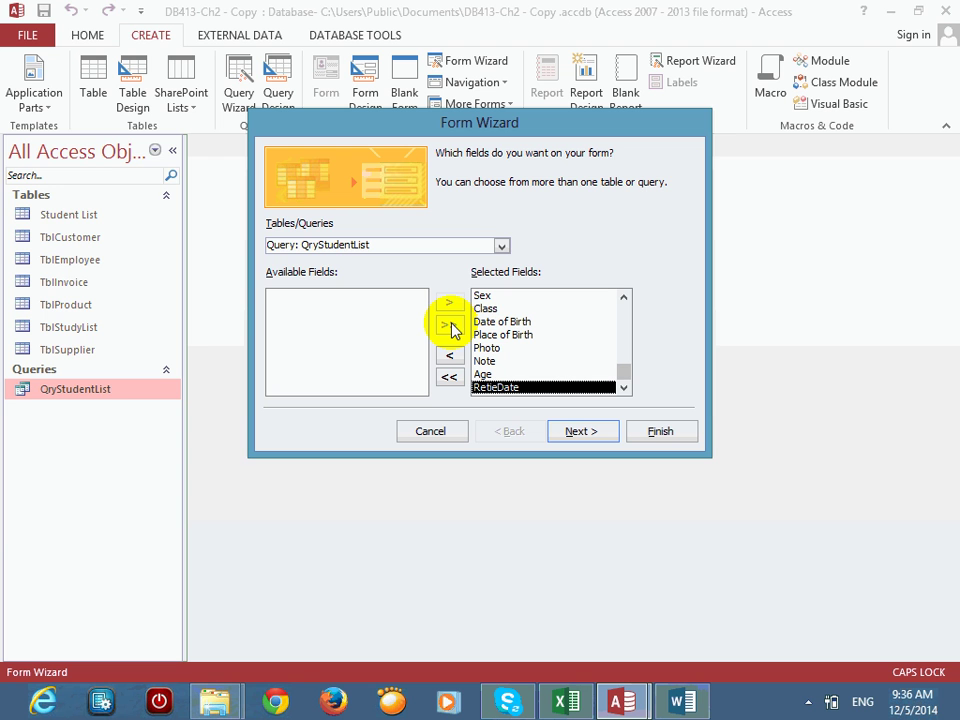
Step: Add the Subject ID, Subject Name and Points fields from the TblStudyList table to the form's selected fields
left_click(501, 247)
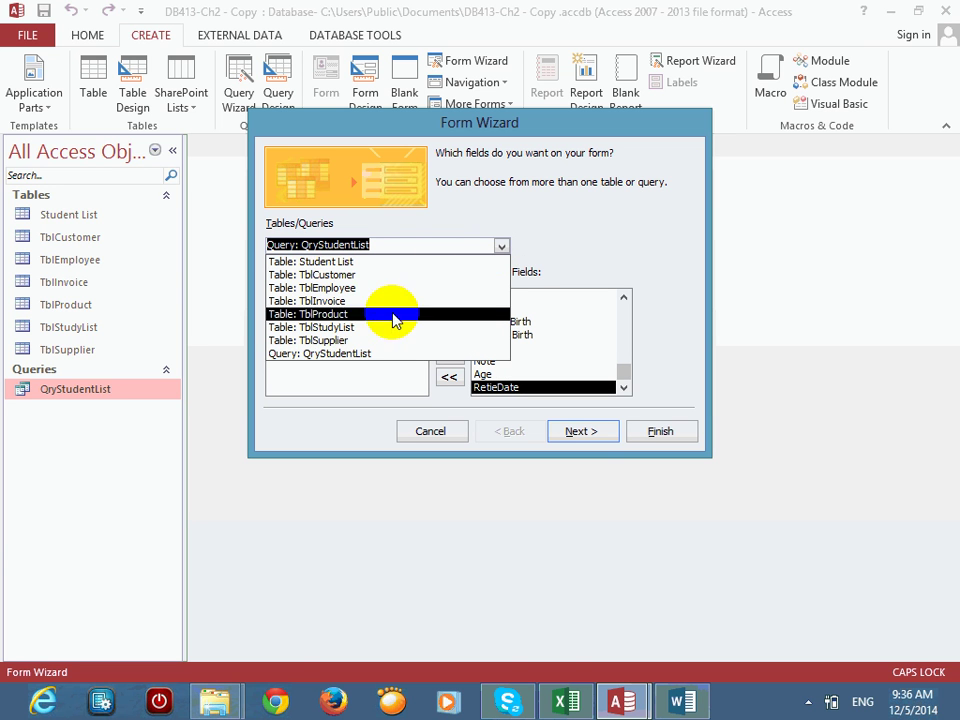
left_click(349, 328)
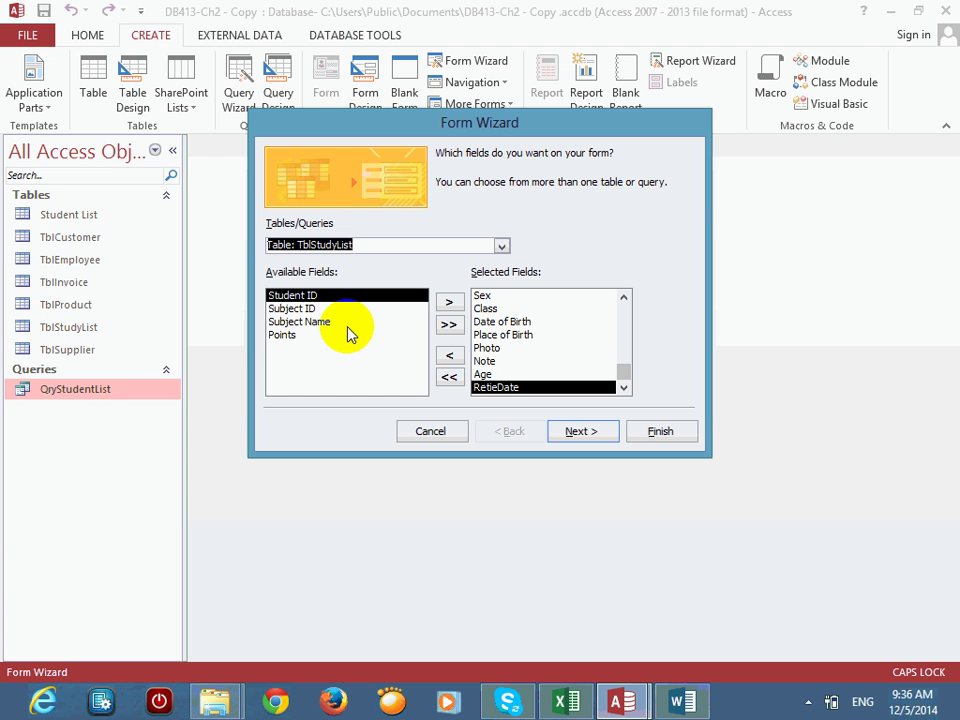
left_click(300, 309)
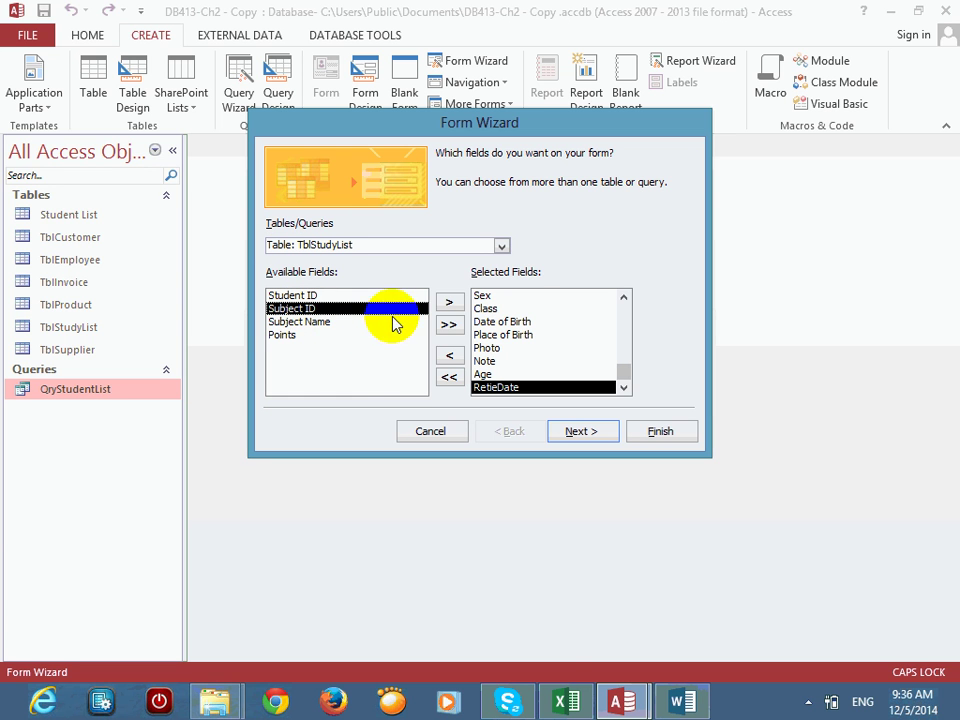
left_click(449, 303)
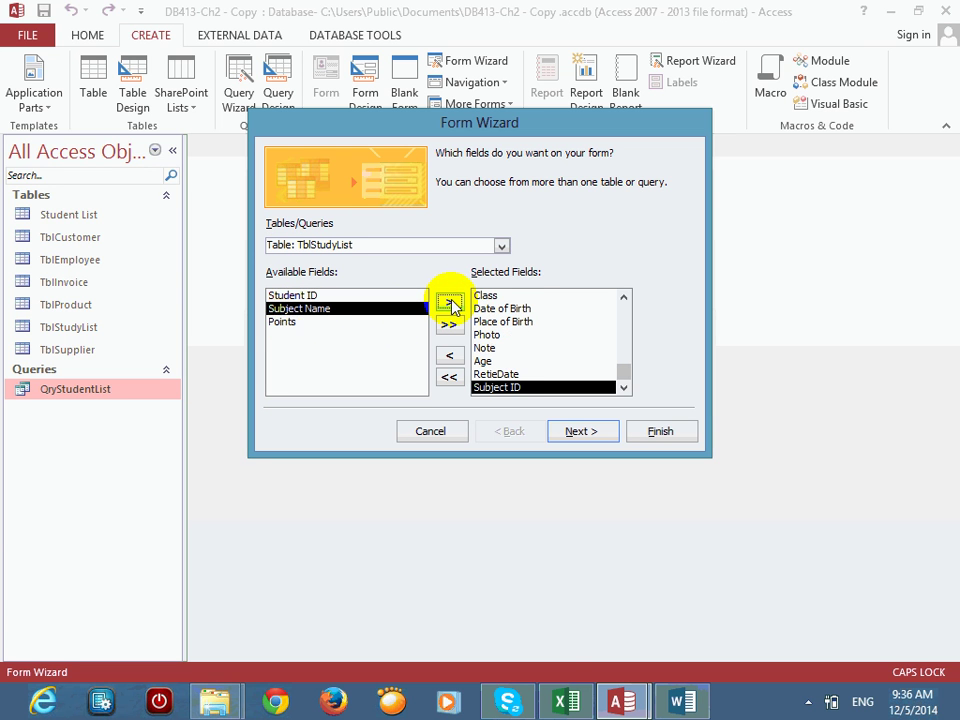
left_click(449, 303)
left_click(449, 303)
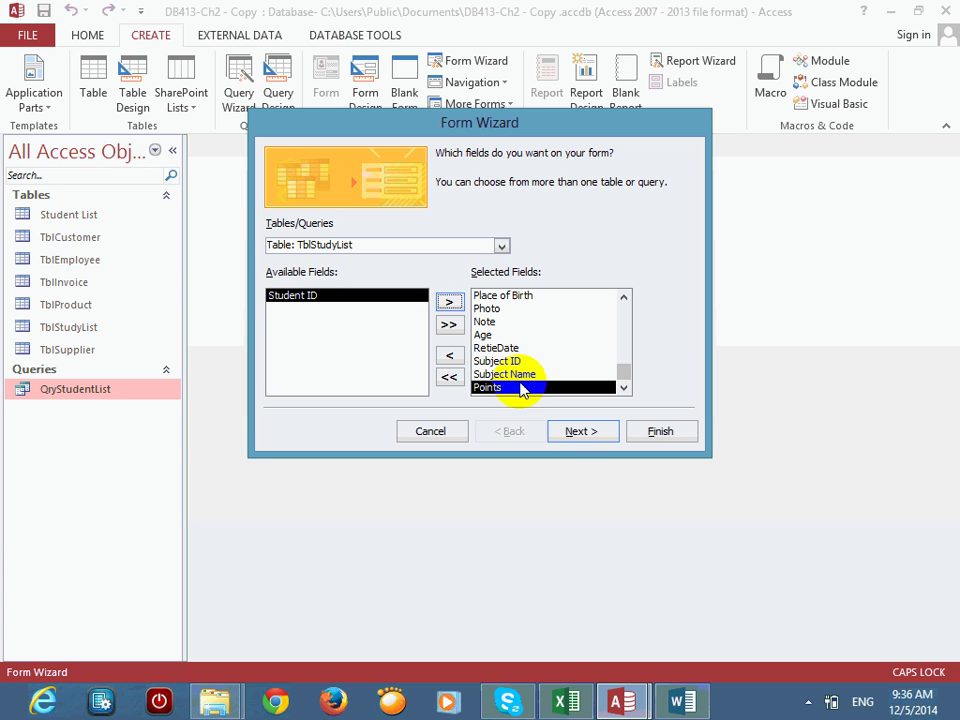
Step: Have the form view data by QryStudentList with a subform, compare the subform layouts and choose Datasheet
left_click(566, 431)
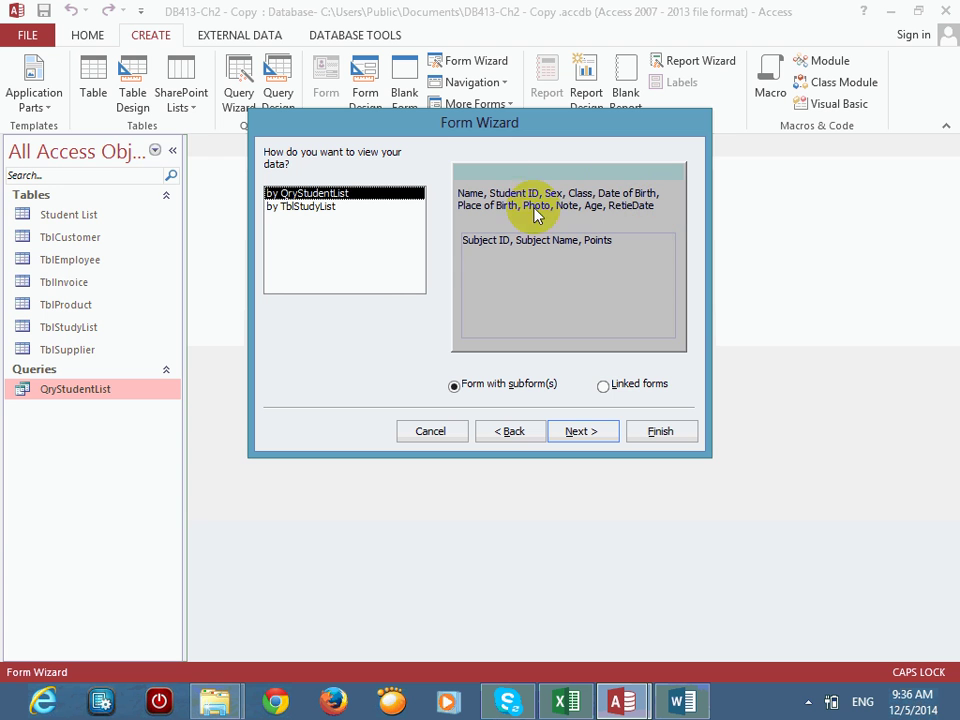
left_click(585, 437)
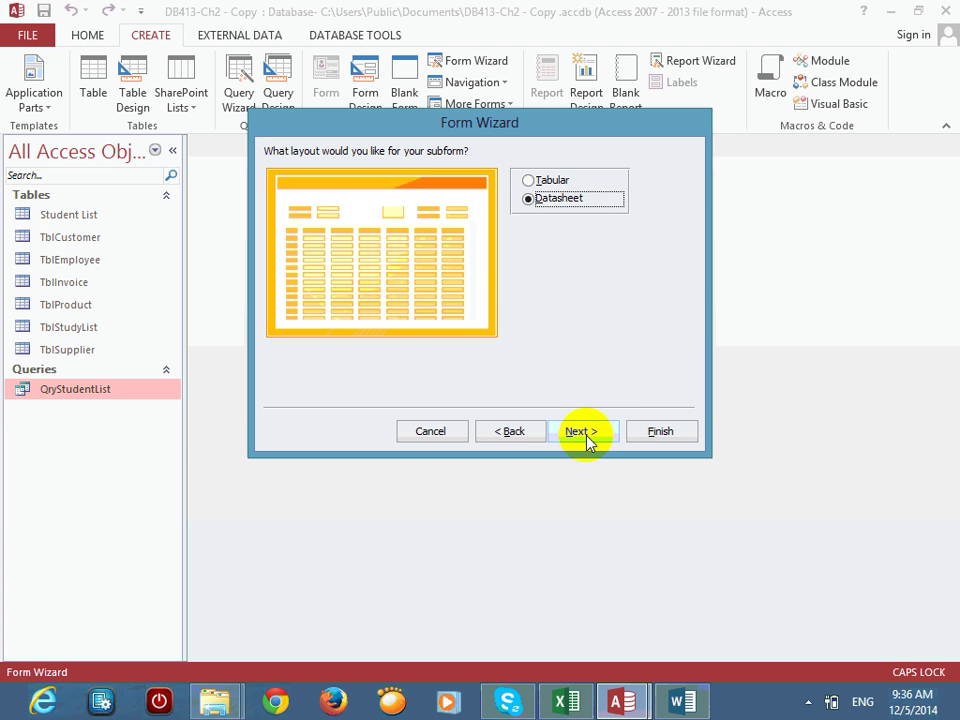
left_click(563, 181)
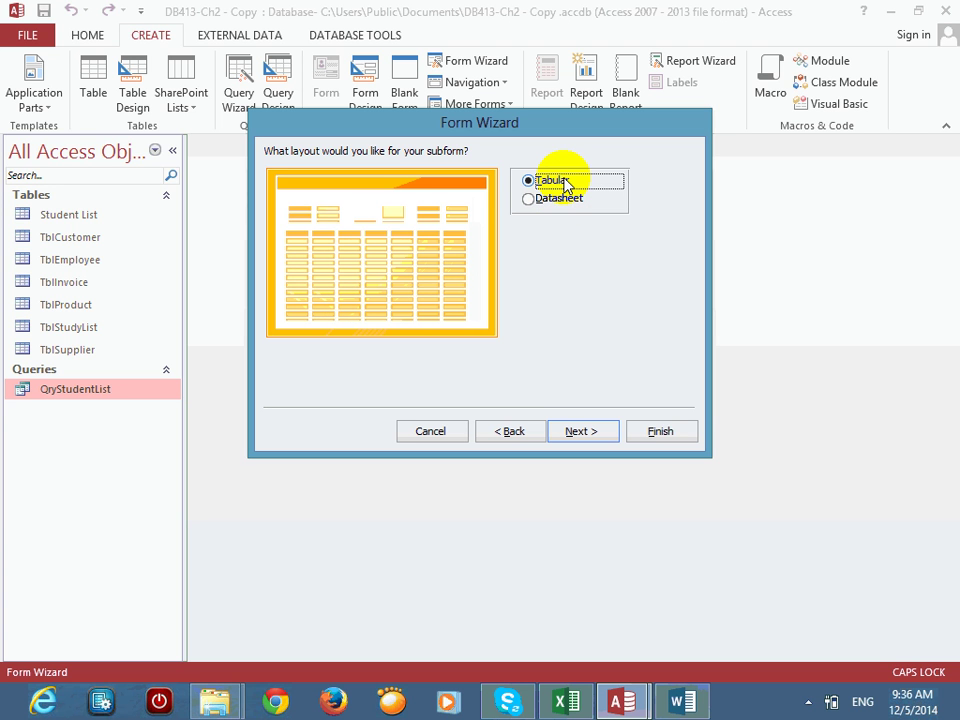
left_click(557, 204)
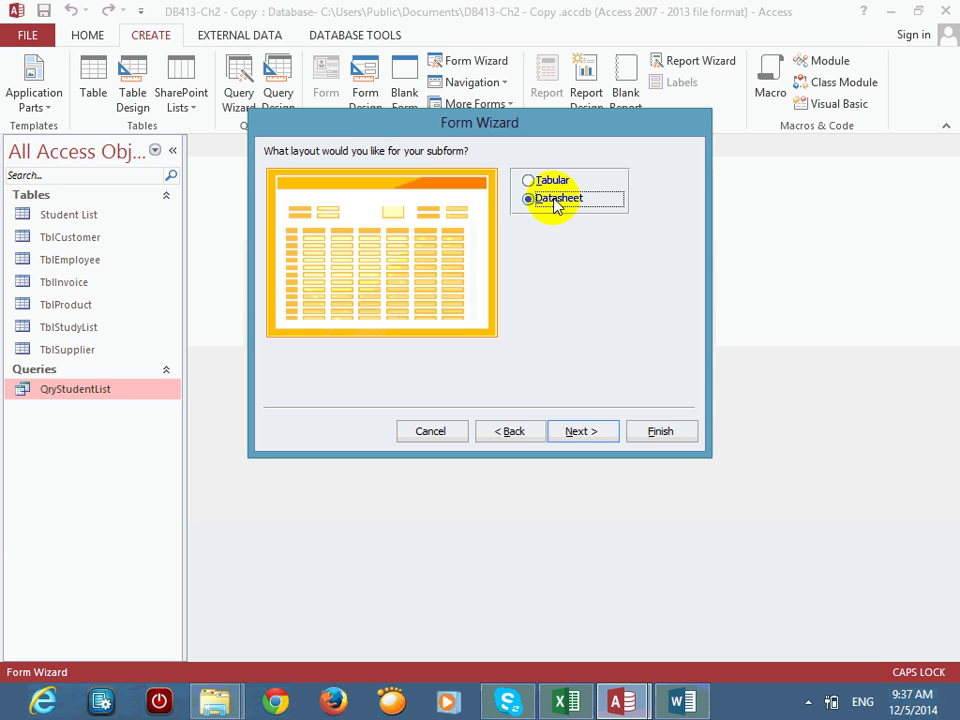
left_click(563, 183)
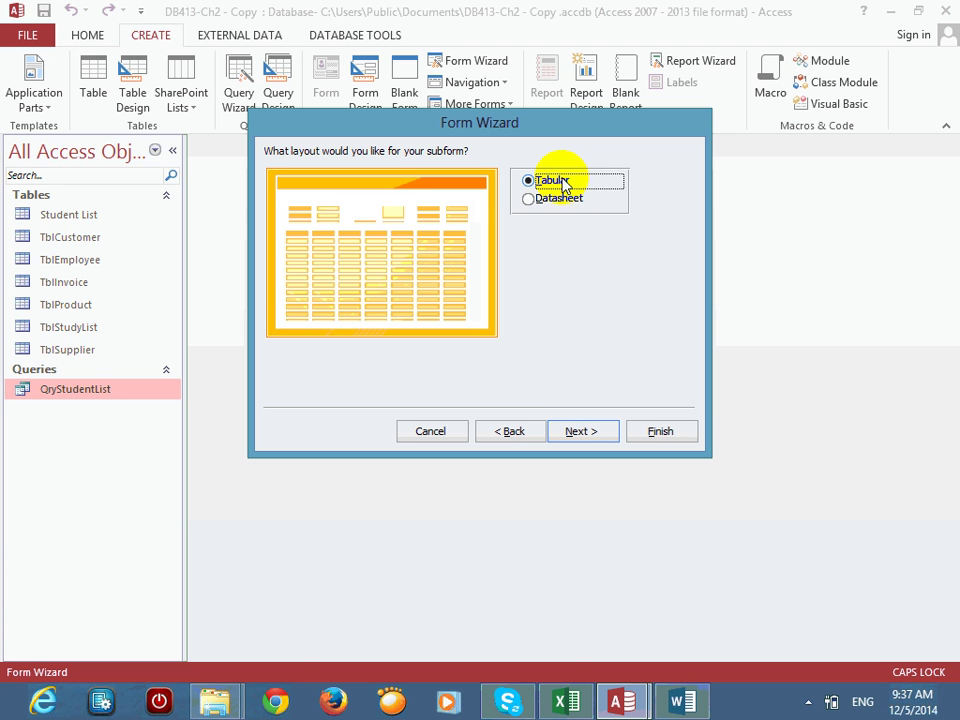
left_click(562, 205)
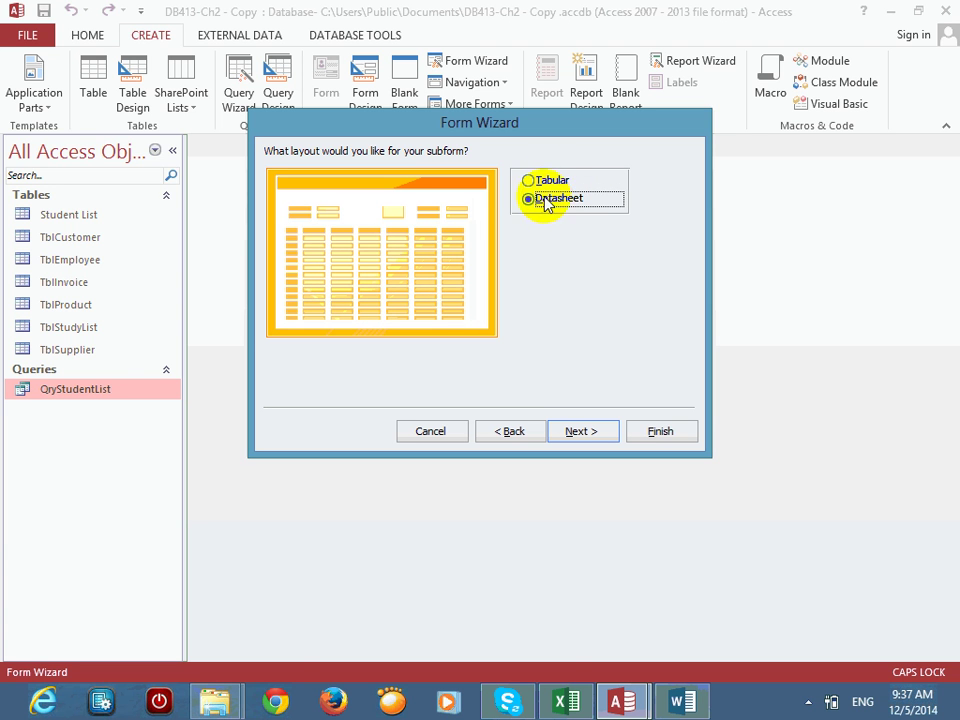
Step: Compare the Tabular layout once more, keep Datasheet for the subform and proceed to the form titles
left_click(552, 182)
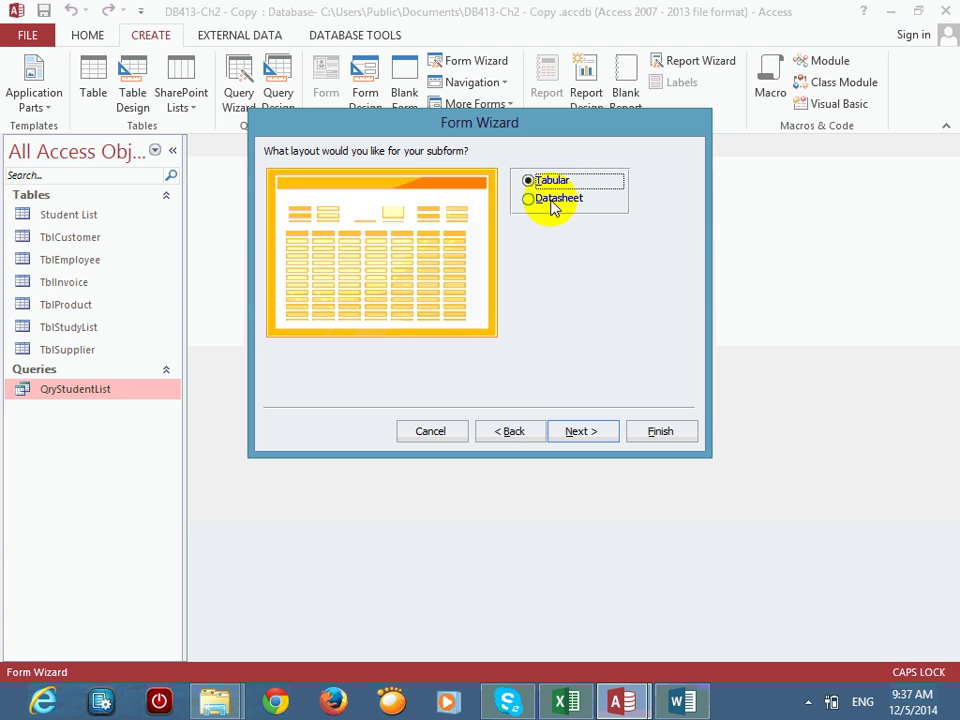
left_click(553, 205)
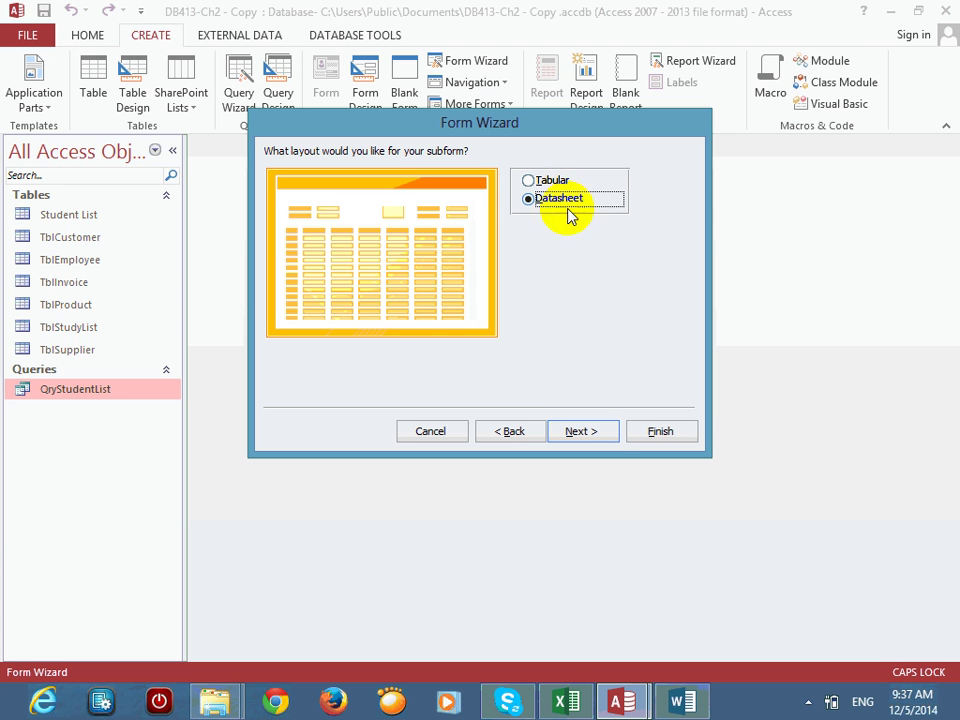
left_click(585, 433)
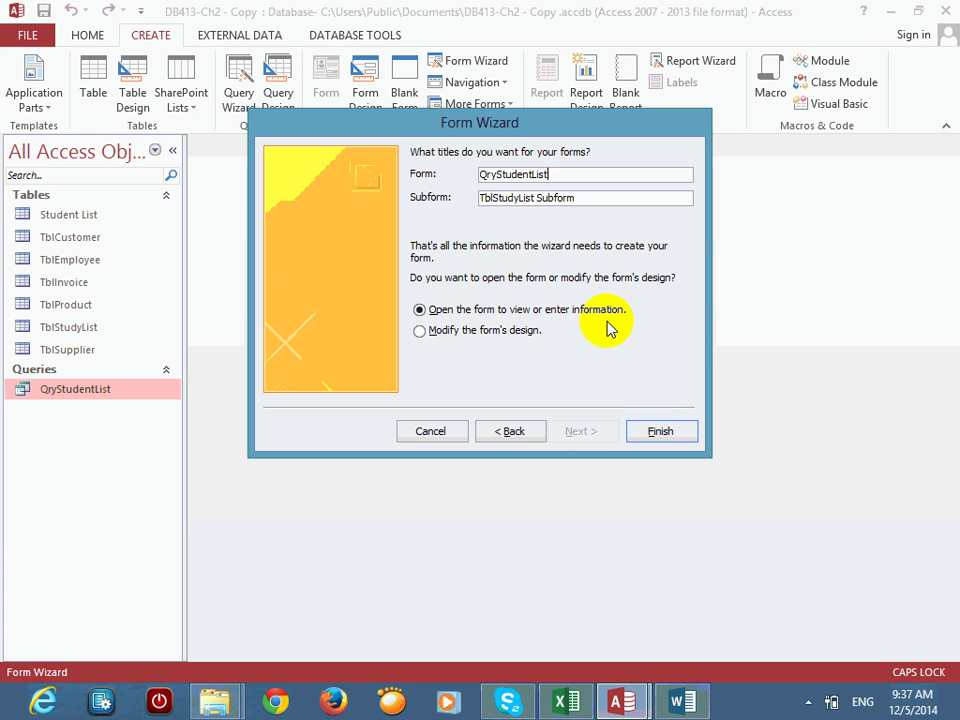
Step: Title the main form FrmStudentList by replacing its Qry prefix with Frm
key("Delete")
key("Delete")
key("Delete")
type("fRM")
key("BackSpace")
key("BackSpace")
key("BackSpace")
type("Frm")
left_click_drag(528, 127, 549, 100)
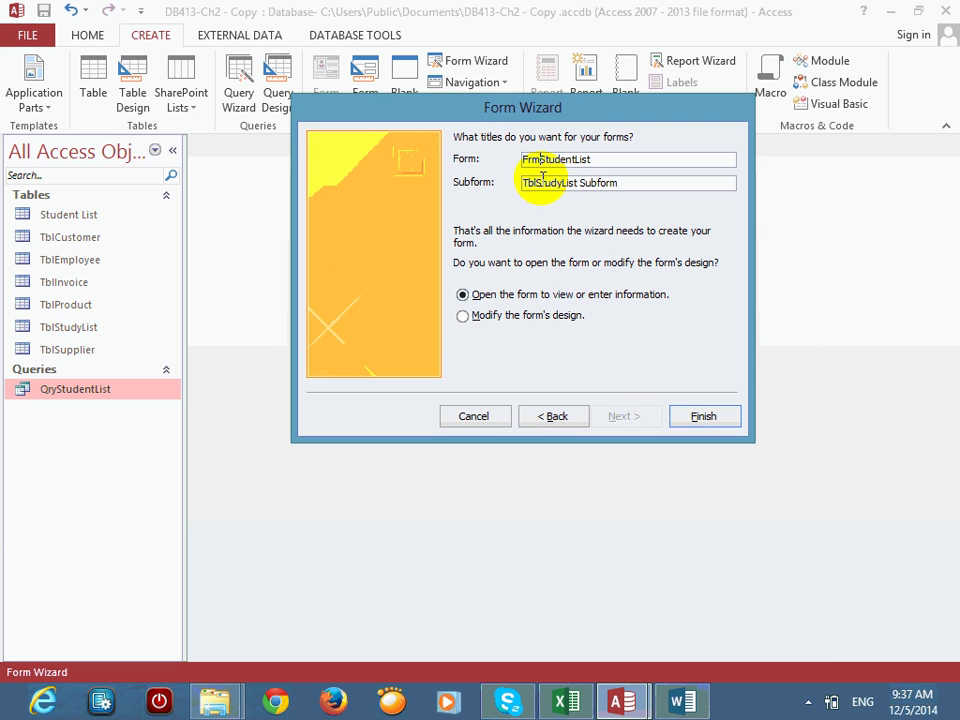
Step: Title the subform FrmStudyList Subform and finish the wizard, opening the form to view information
left_click(541, 182)
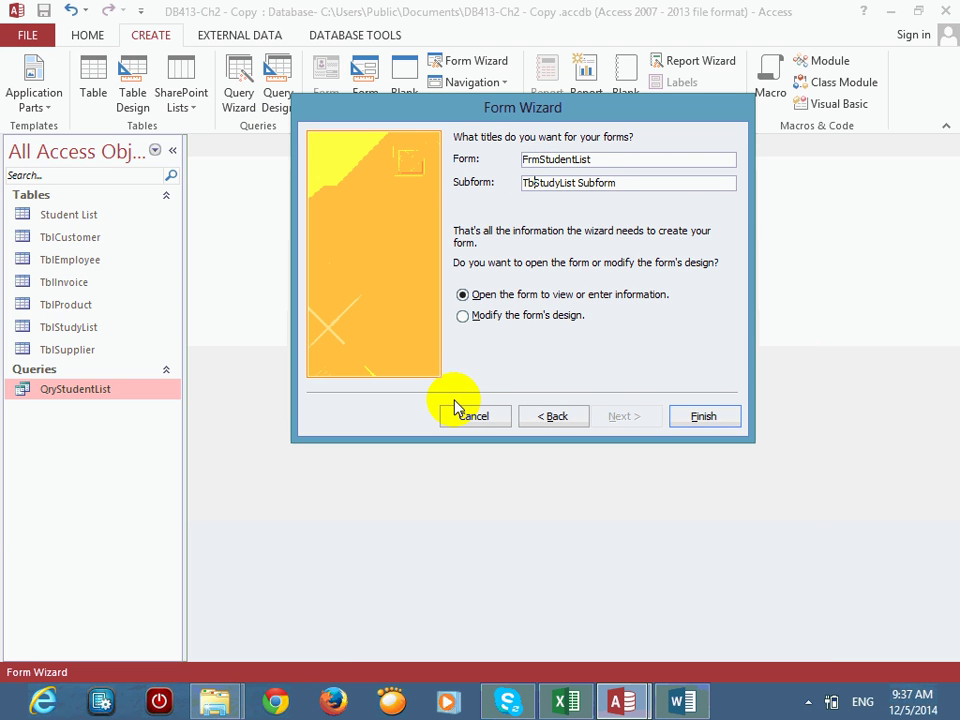
key("BackSpace")
key("BackSpace")
key("BackSpace")
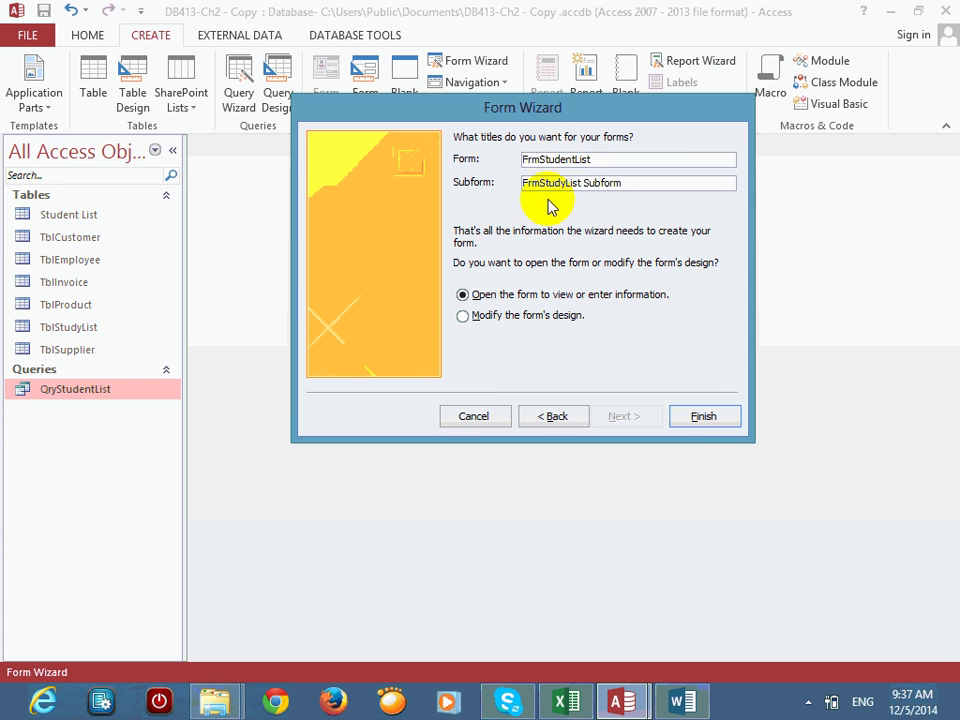
left_click(692, 415)
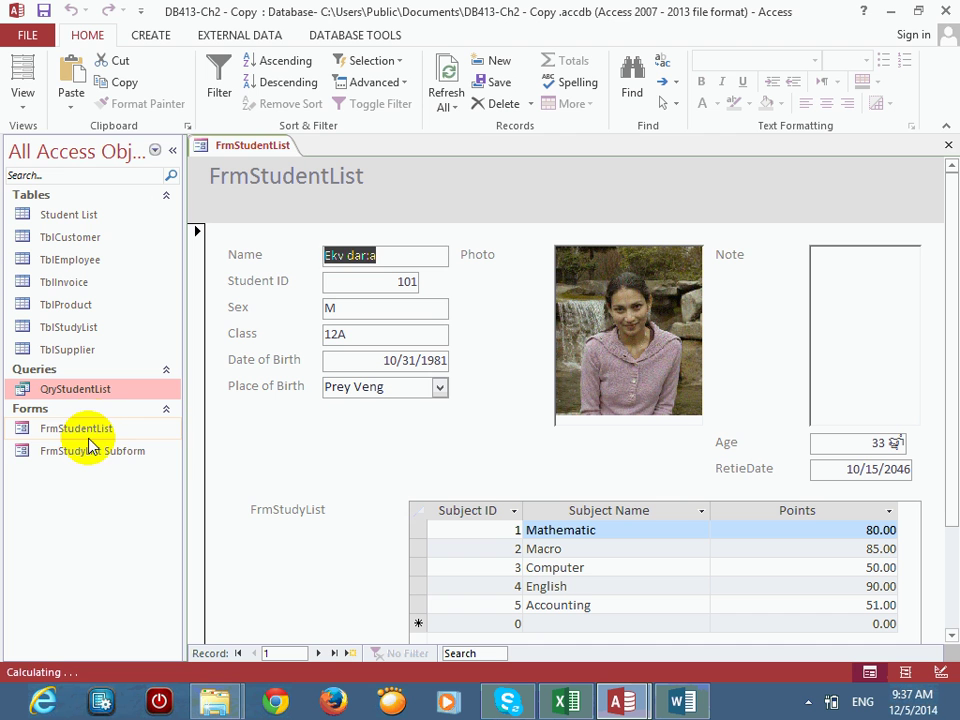
left_click(90, 433)
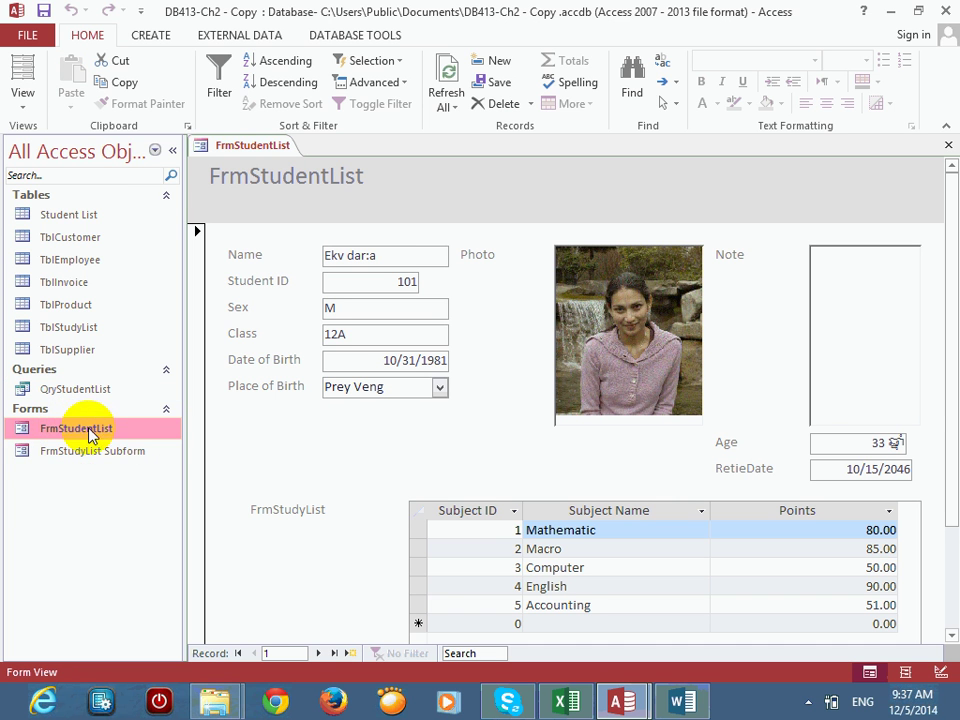
left_click(97, 452)
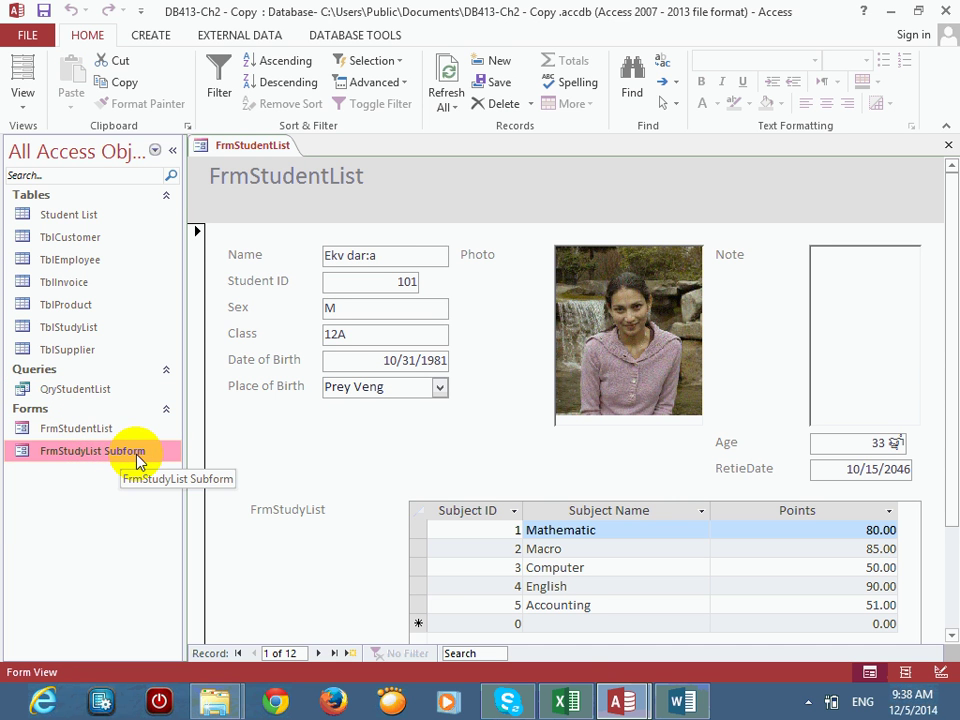
Step: Examine the relationship between Student List and TblStudyList, shift both tables slightly and close the view, saving its layout
left_click(341, 38)
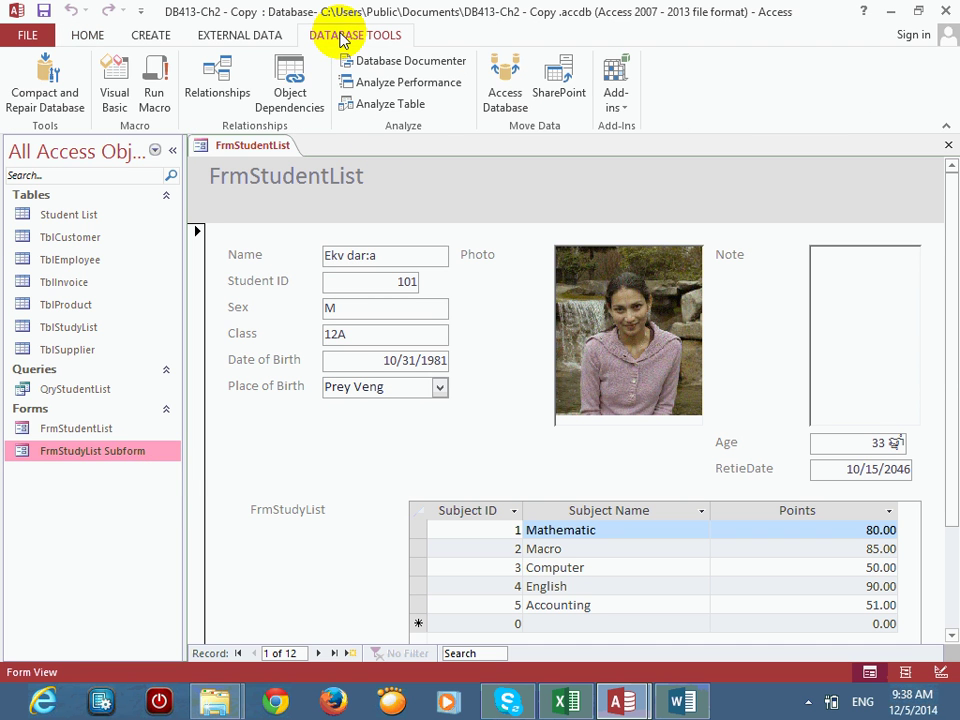
left_click(240, 90)
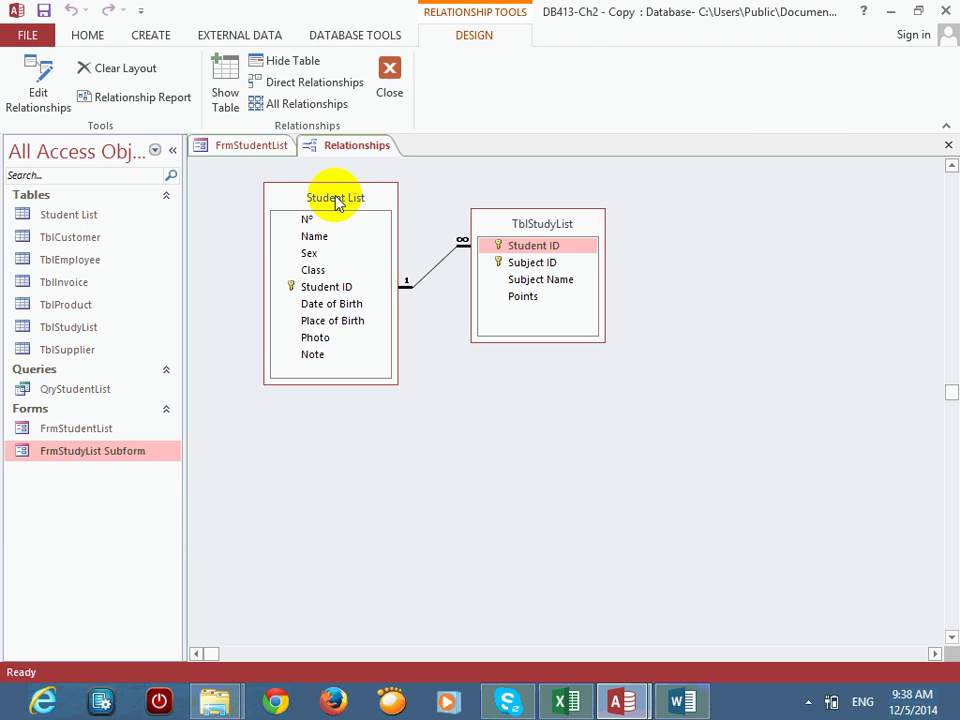
mouse_move(336, 201)
left_mouse_down()
mouse_move(321, 214)
mouse_move(330, 210)
left_mouse_up()
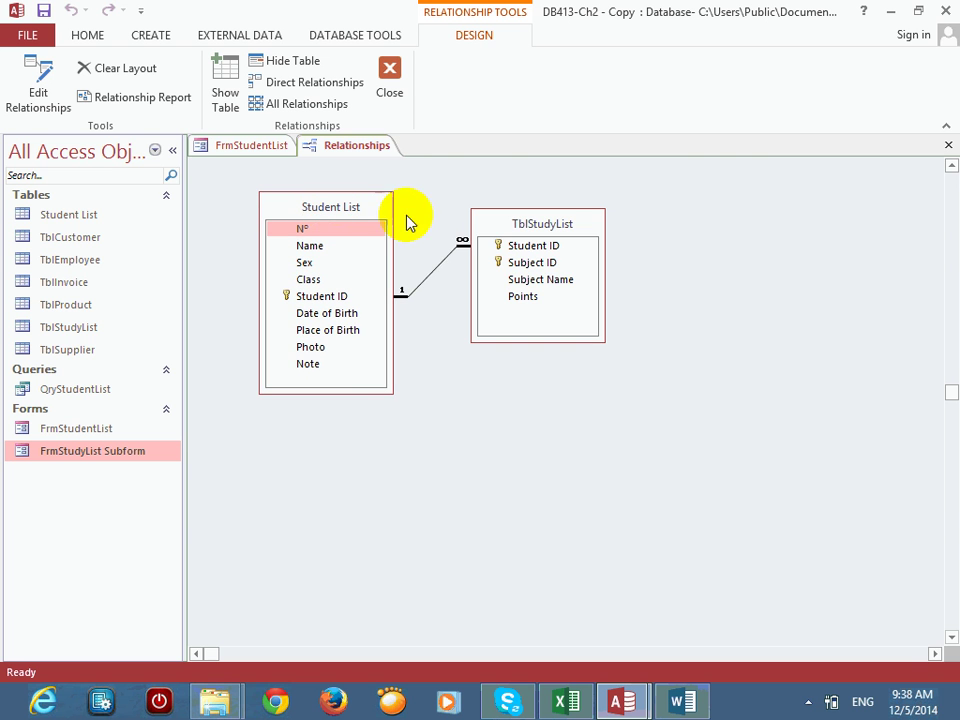
left_click_drag(510, 228, 510, 220)
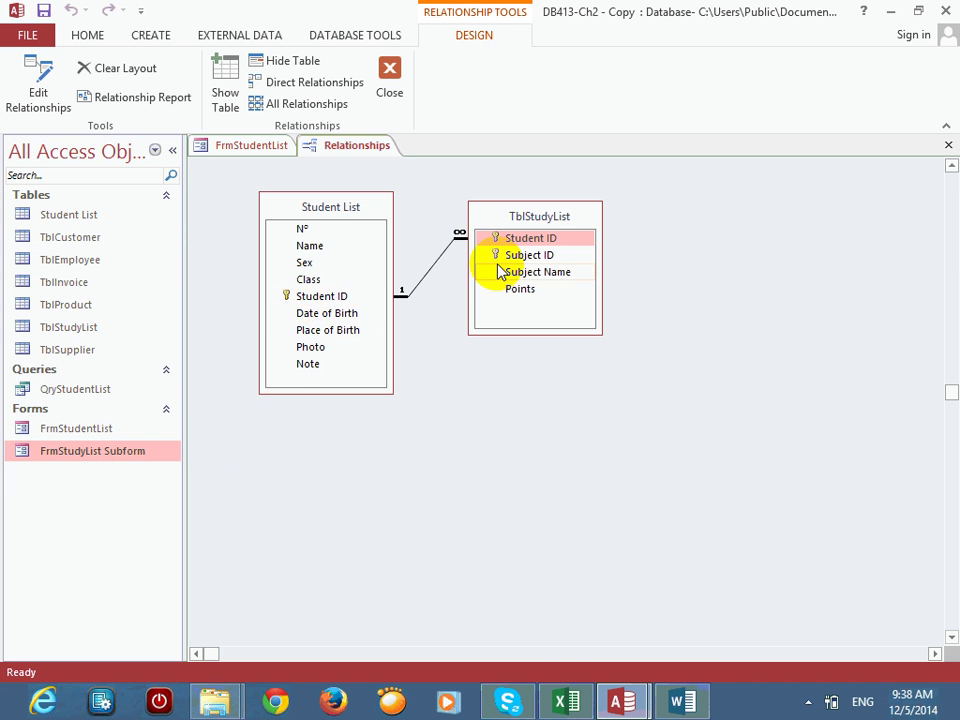
left_click(948, 145)
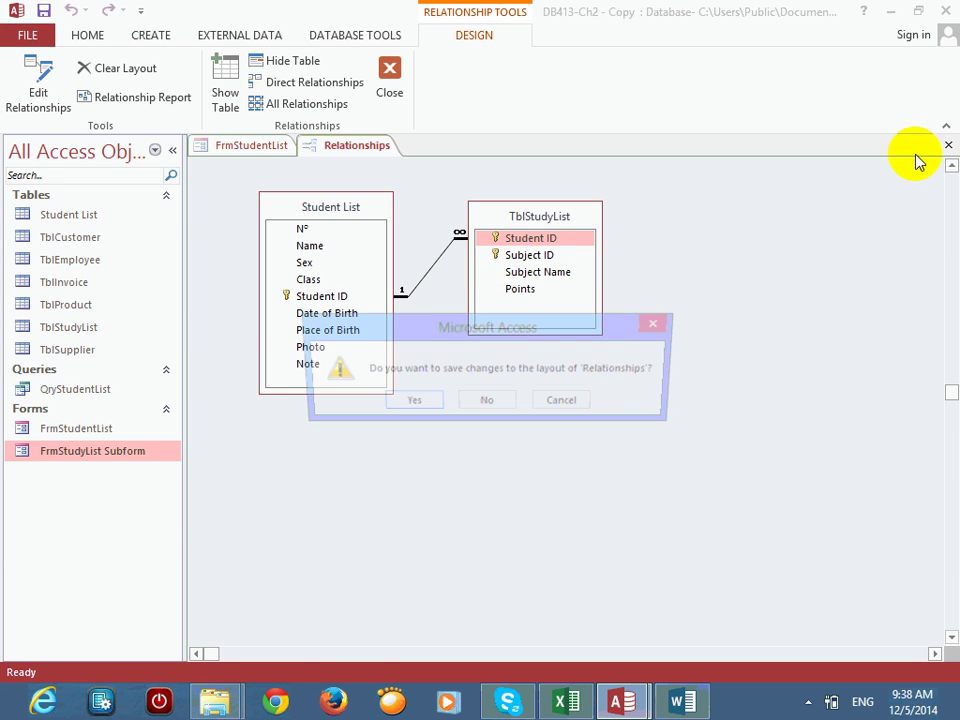
left_click(418, 401)
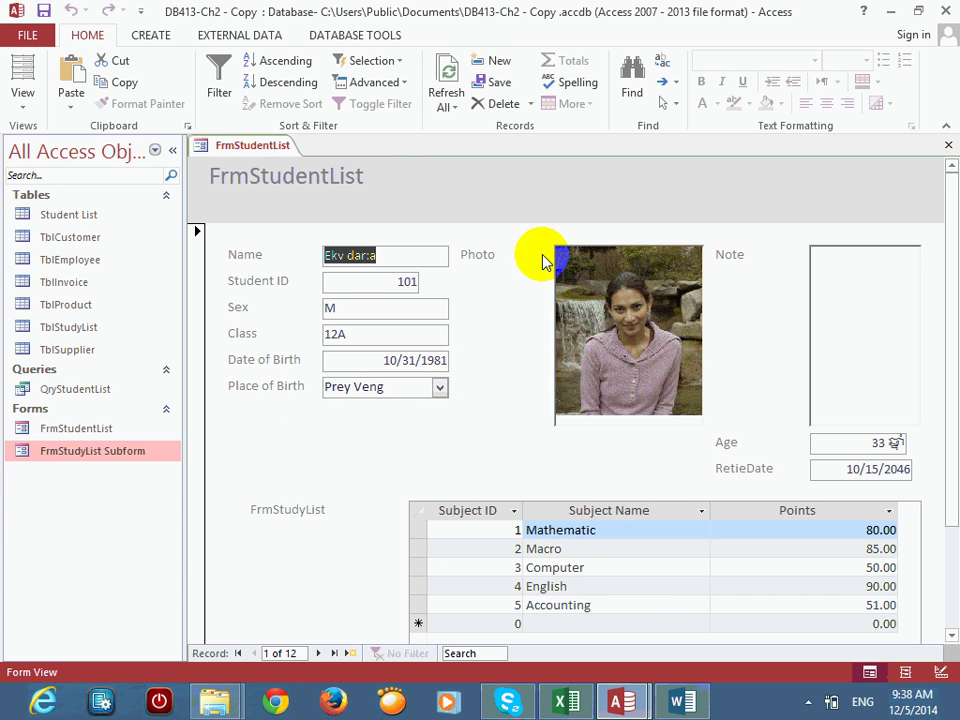
Step: Switch the form to Design View, fit the title label's height to its text and move it to the middle of the header
right_click(614, 234)
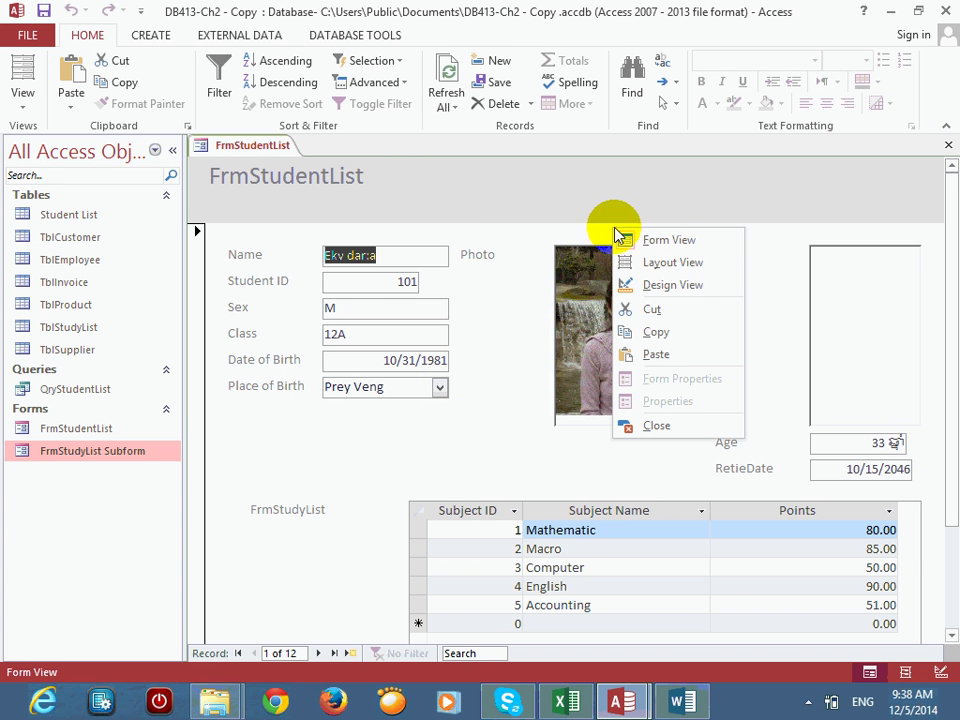
left_click(664, 286)
left_click(316, 224)
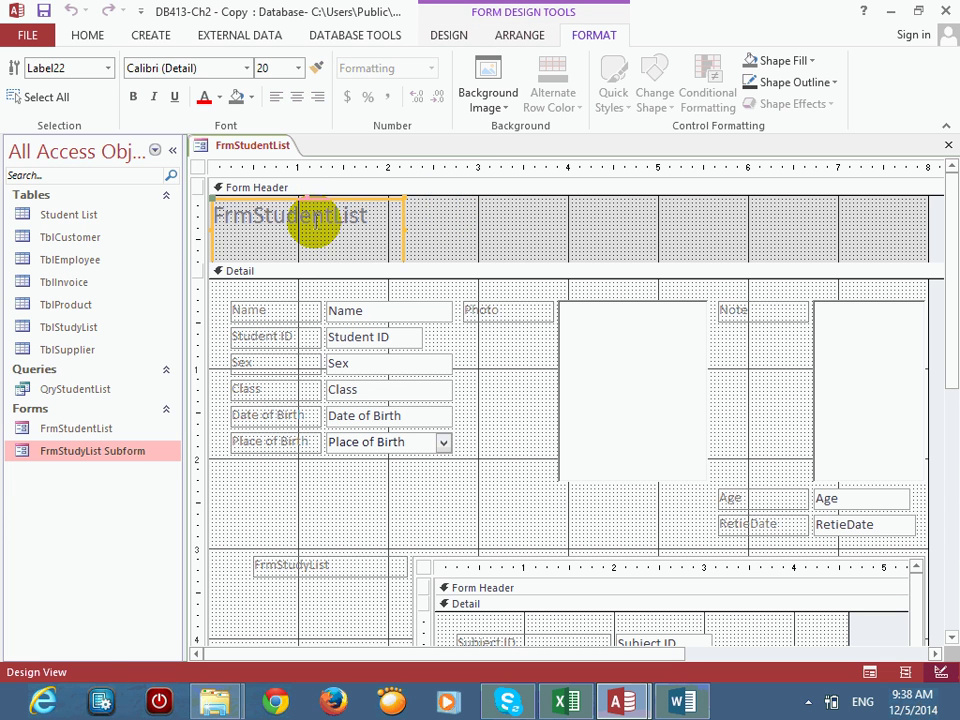
left_click(316, 224)
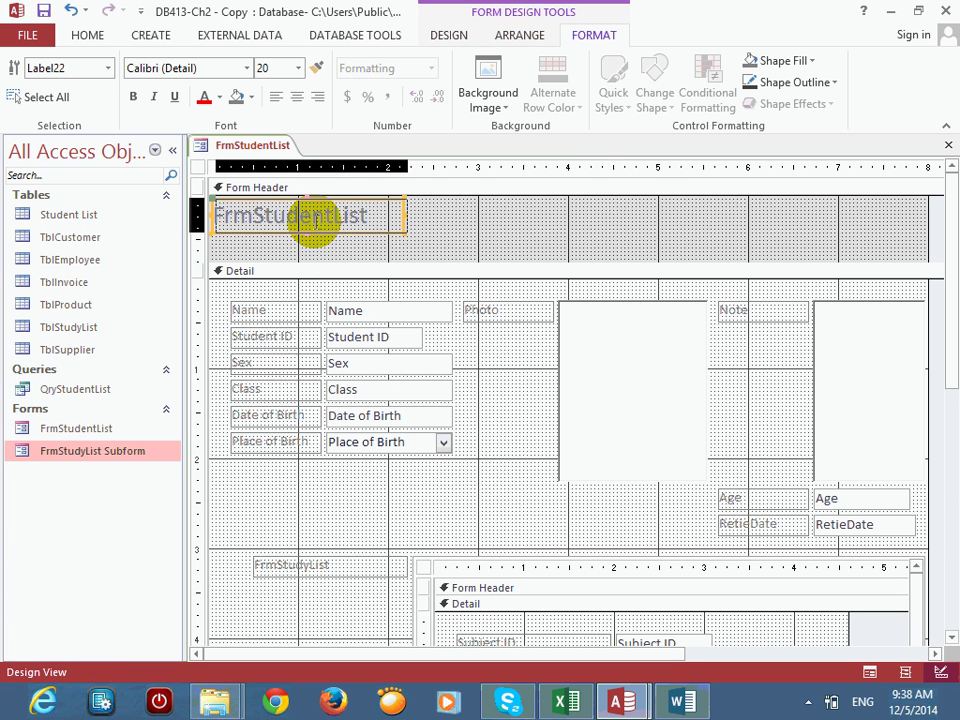
left_click_drag(316, 224, 606, 220)
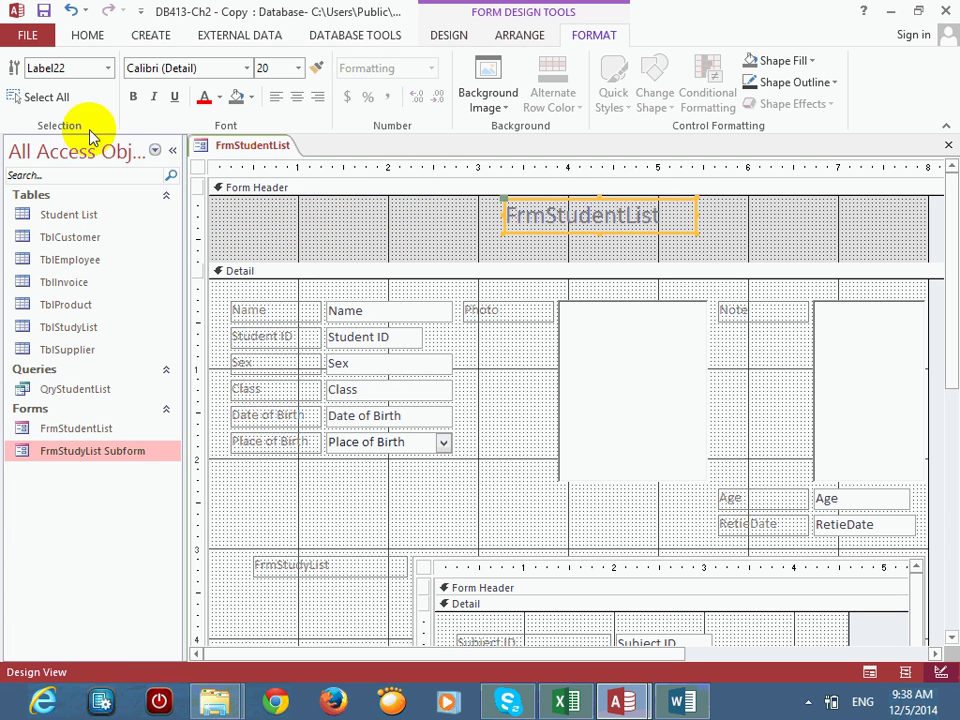
Step: Hide the navigation pane, set the form's Pop Up property to Yes and close its properties
left_click(172, 150)
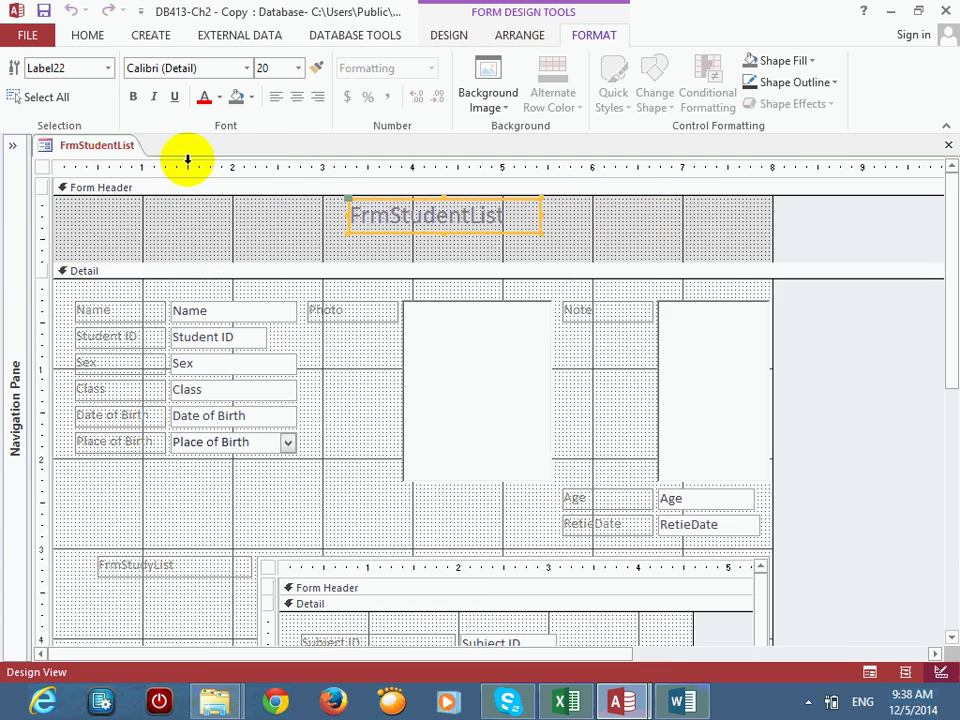
double_click(44, 167)
left_click(790, 229)
left_click(810, 253)
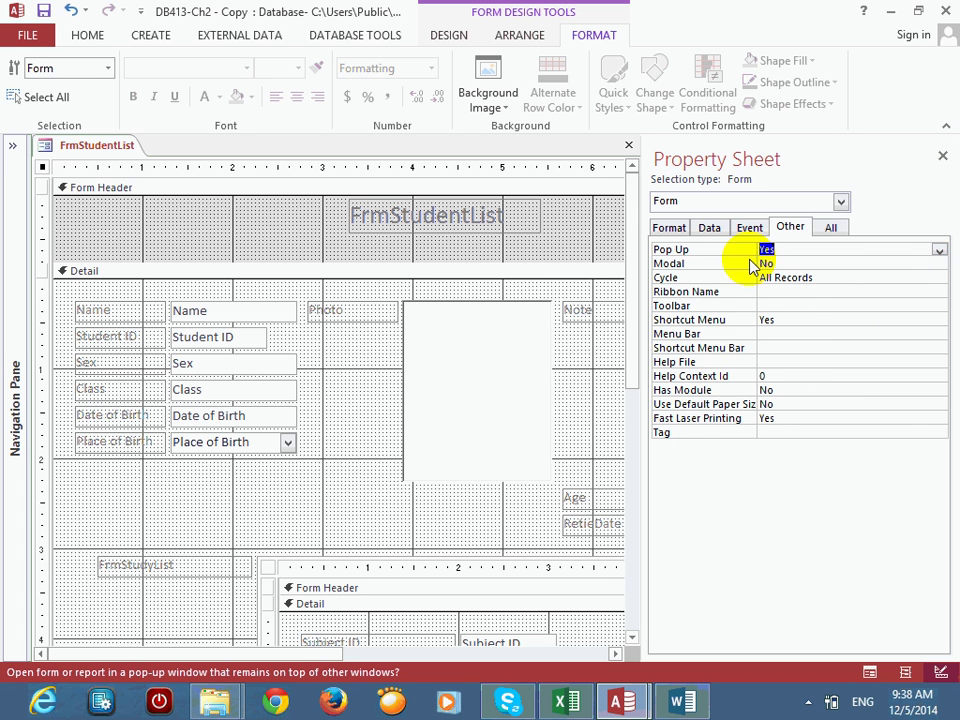
left_click(838, 228)
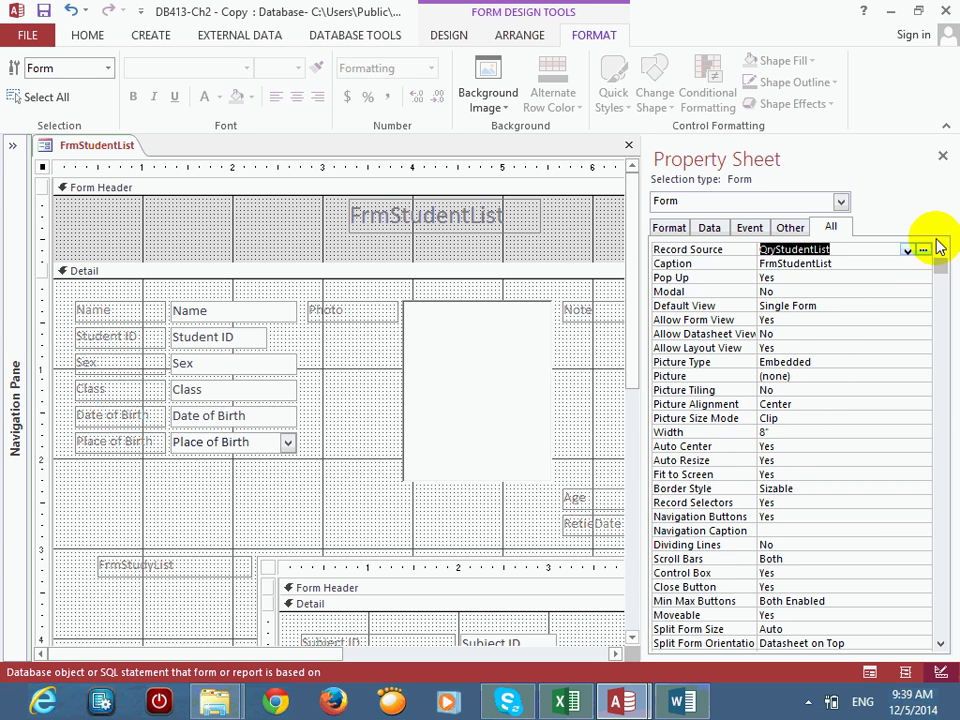
left_click(942, 157)
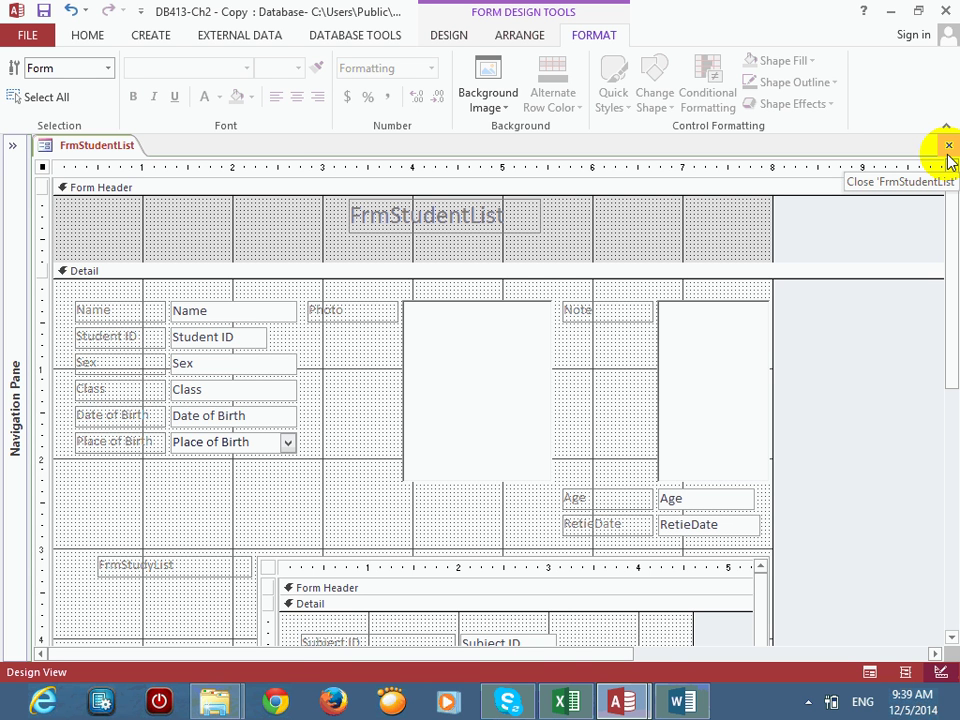
Step: Preview the pop-up form in Form View, moving and widening its window, and return to Design View
left_click(87, 36)
left_click(30, 75)
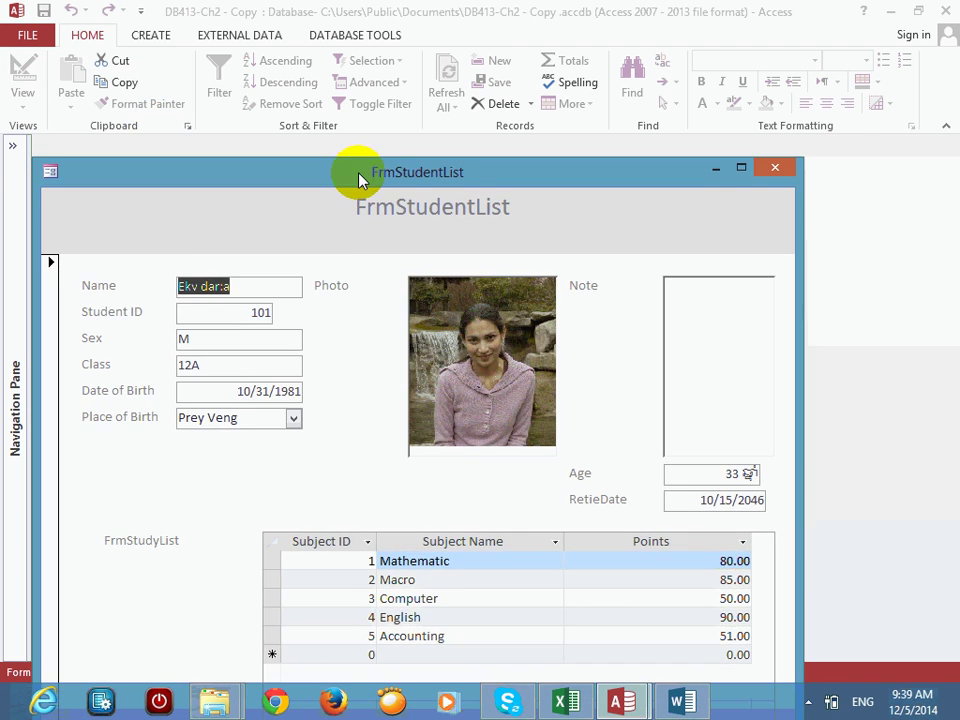
left_click_drag(360, 178, 418, 30)
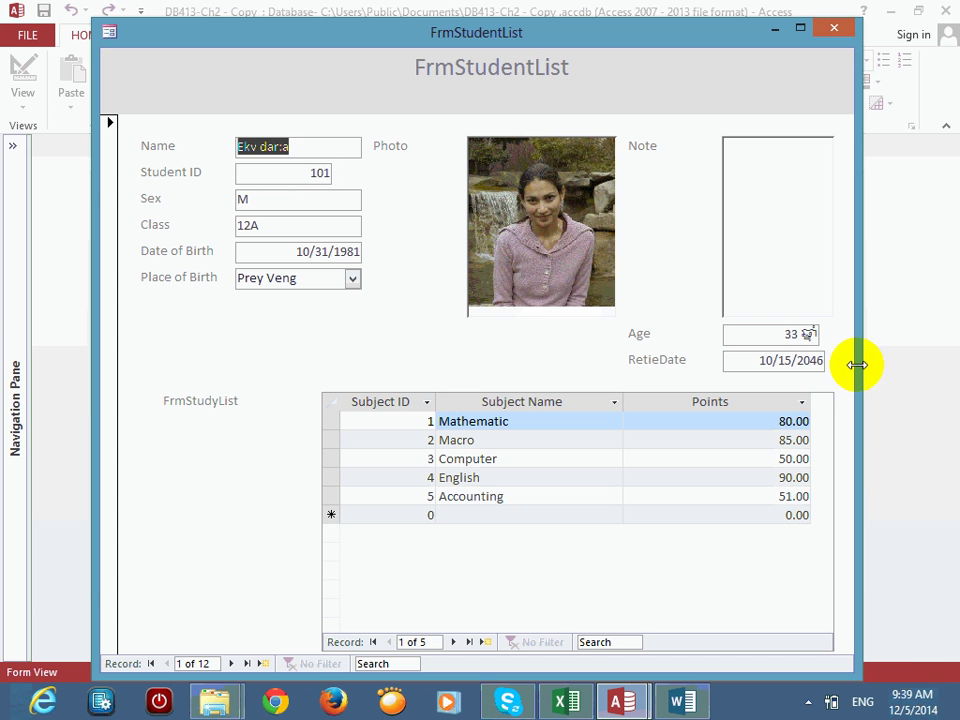
left_click_drag(857, 365, 936, 360)
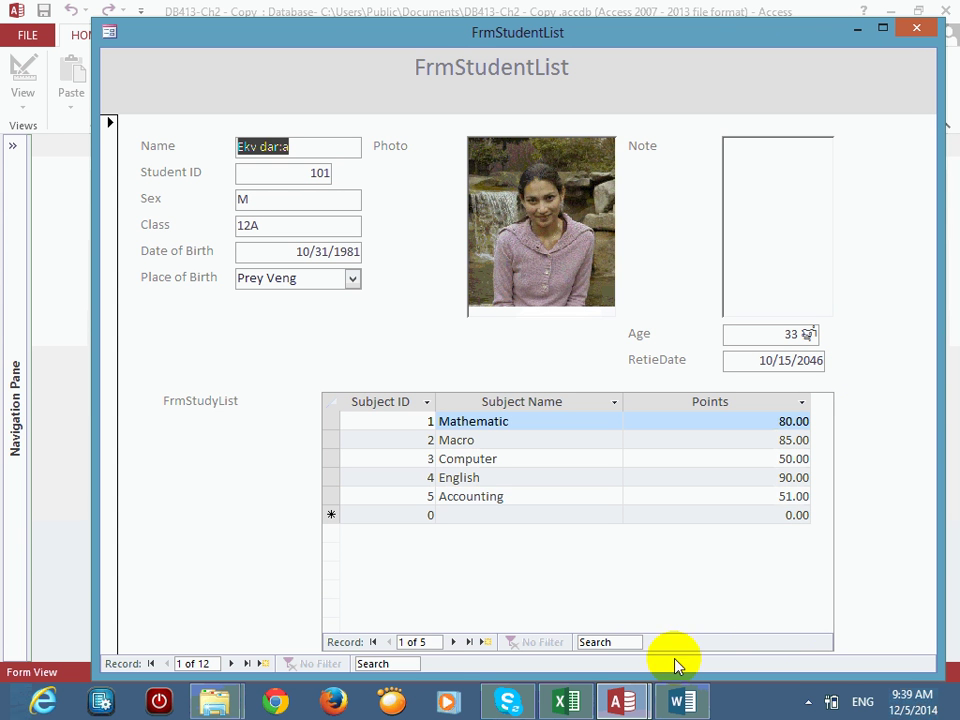
right_click(369, 324)
left_click(439, 380)
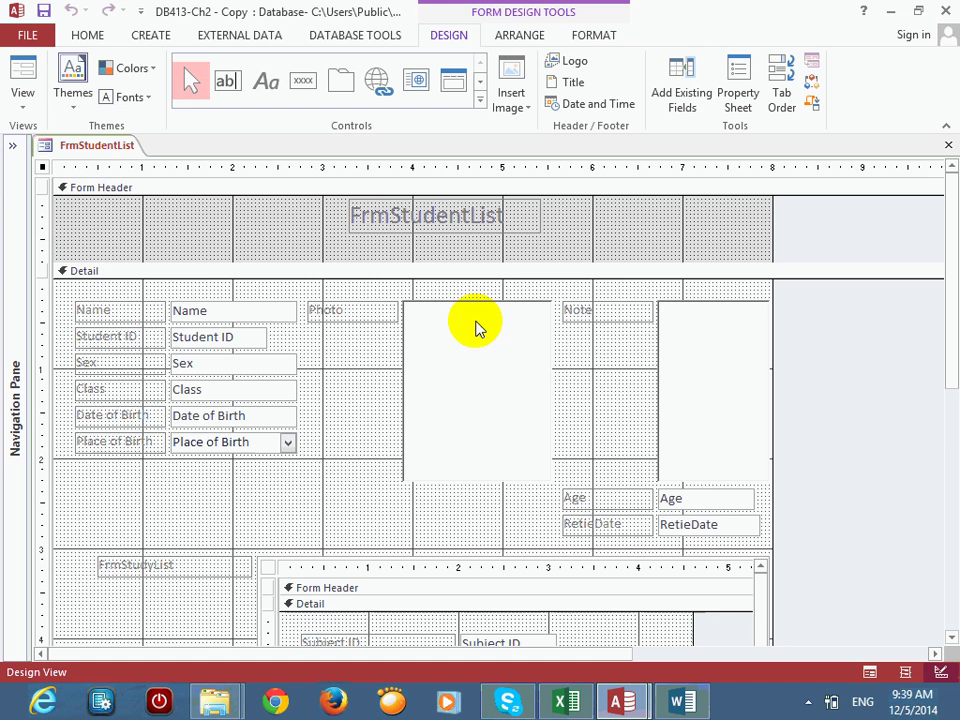
Step: Delete the Photo label, and shrink the photo frame to about 1.2 by 1.4 inches beside the Name field column
left_click(372, 316)
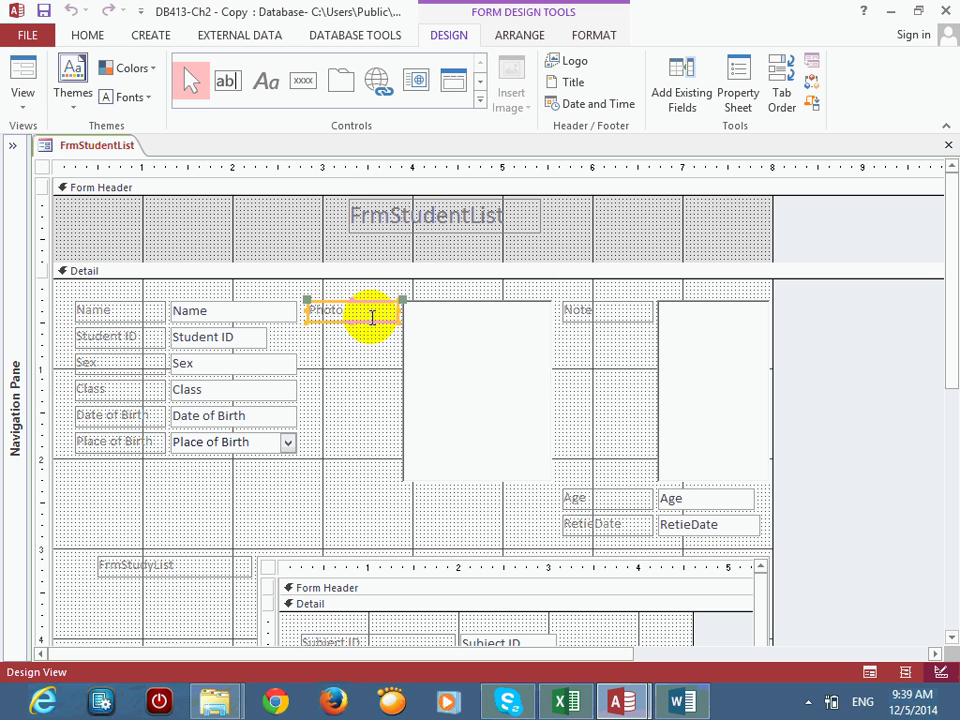
left_click(497, 375)
left_click_drag(551, 480, 509, 424)
left_click(421, 390)
key("Escape")
key("Delete")
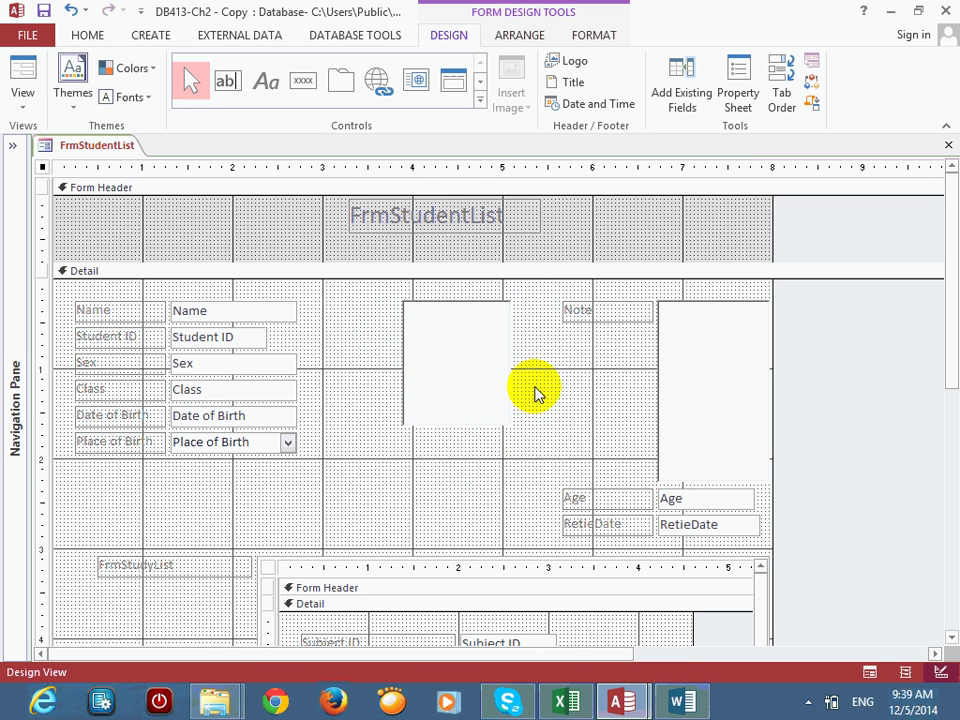
left_click_drag(460, 380, 362, 381)
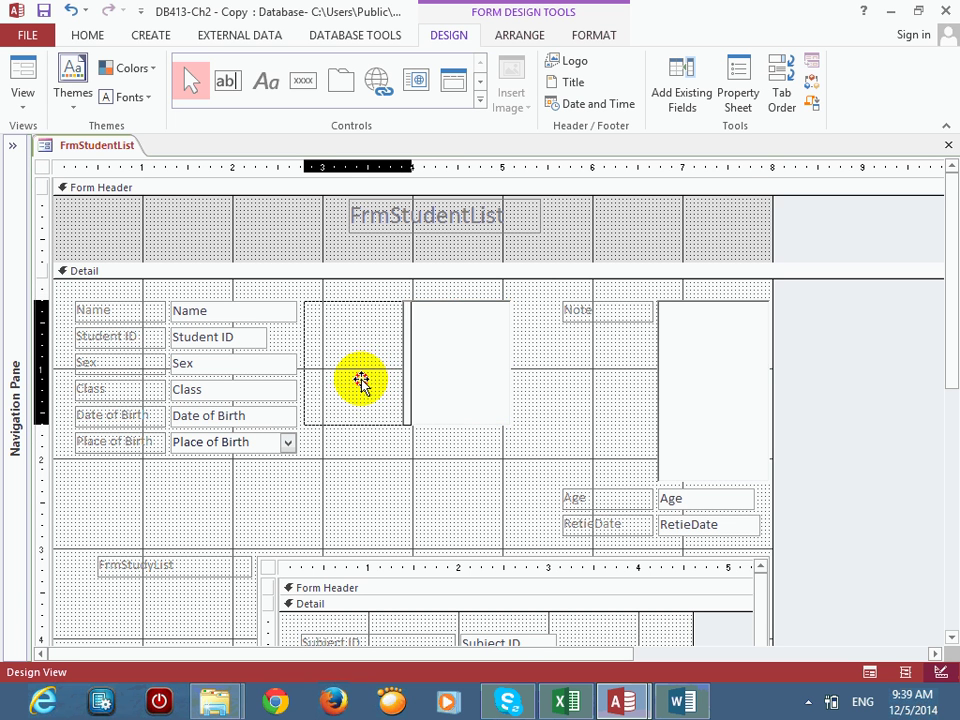
Step: Move the Note field beside the photo, with its box under the label and resized to about 2.4 by 1.3 inches
left_click_drag(690, 364, 534, 358)
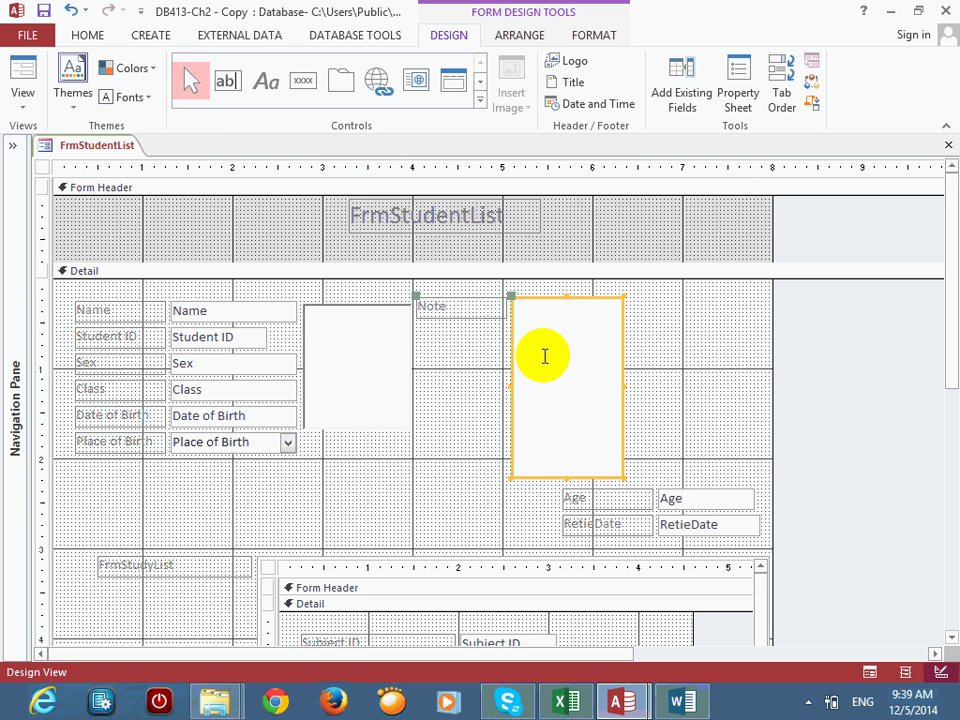
left_click_drag(506, 300, 420, 327)
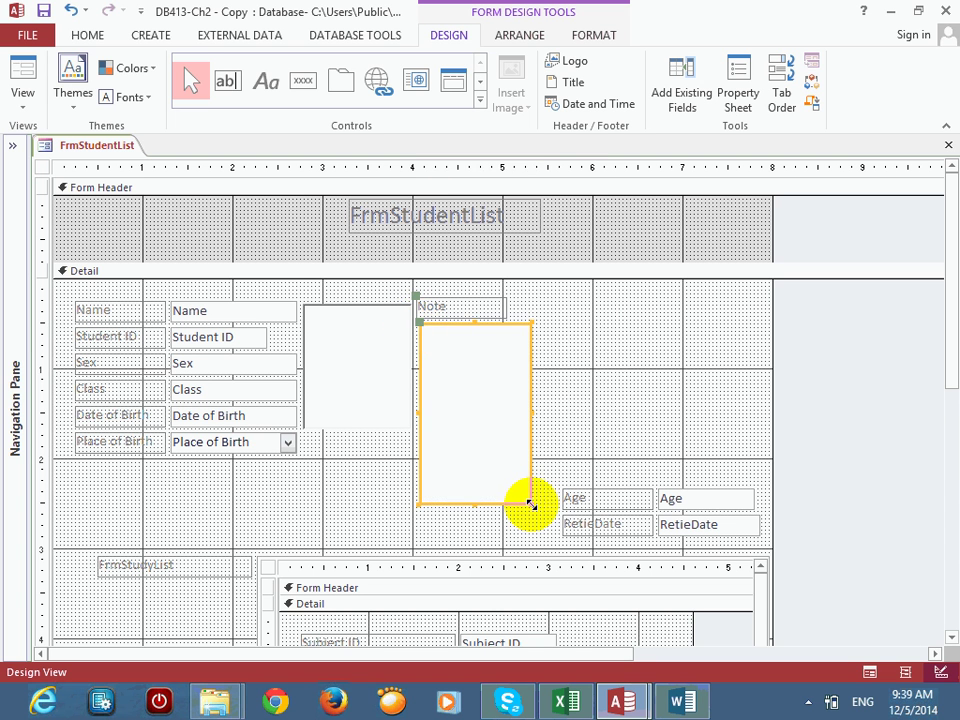
left_click_drag(531, 505, 634, 437)
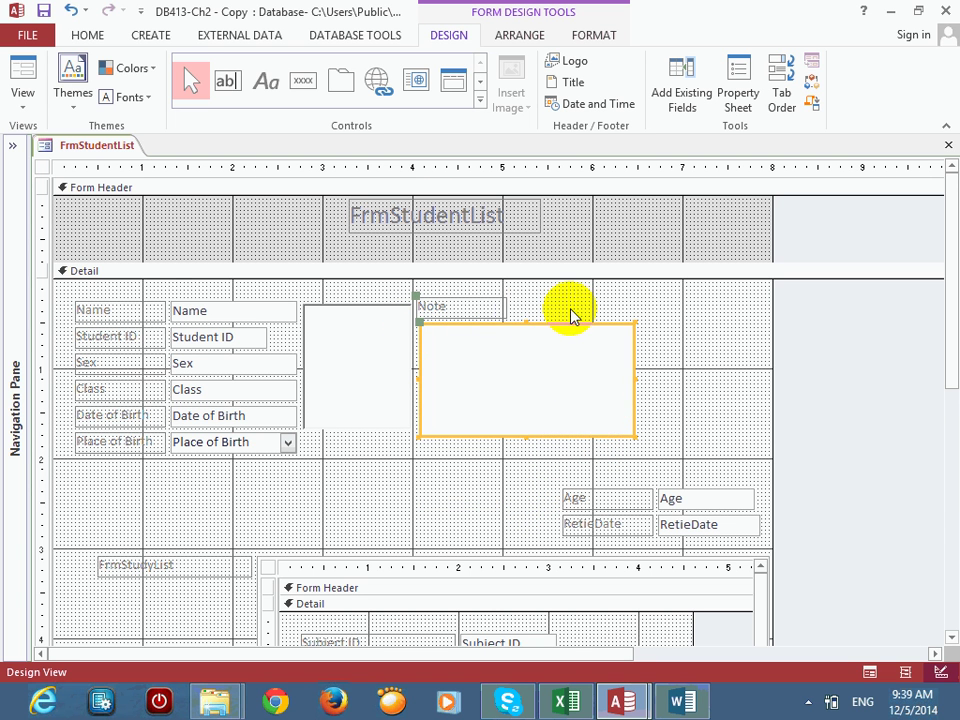
left_click(690, 332)
Step: Move the Age field with its label directly below Place of Birth, aligned with the fields above
left_click(706, 500)
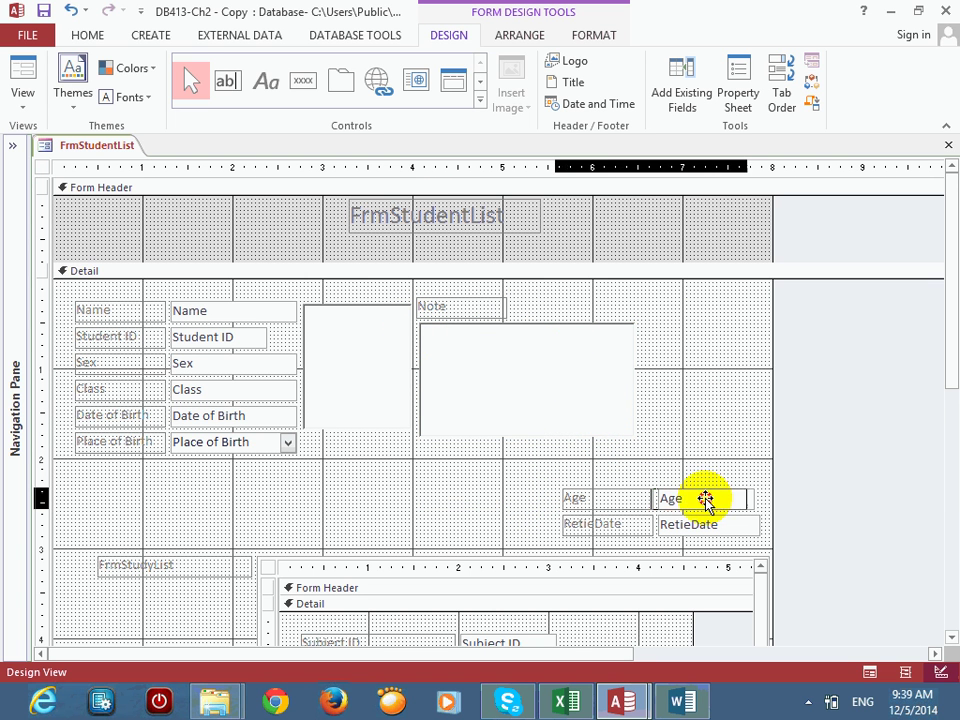
left_click_drag(706, 500, 227, 473)
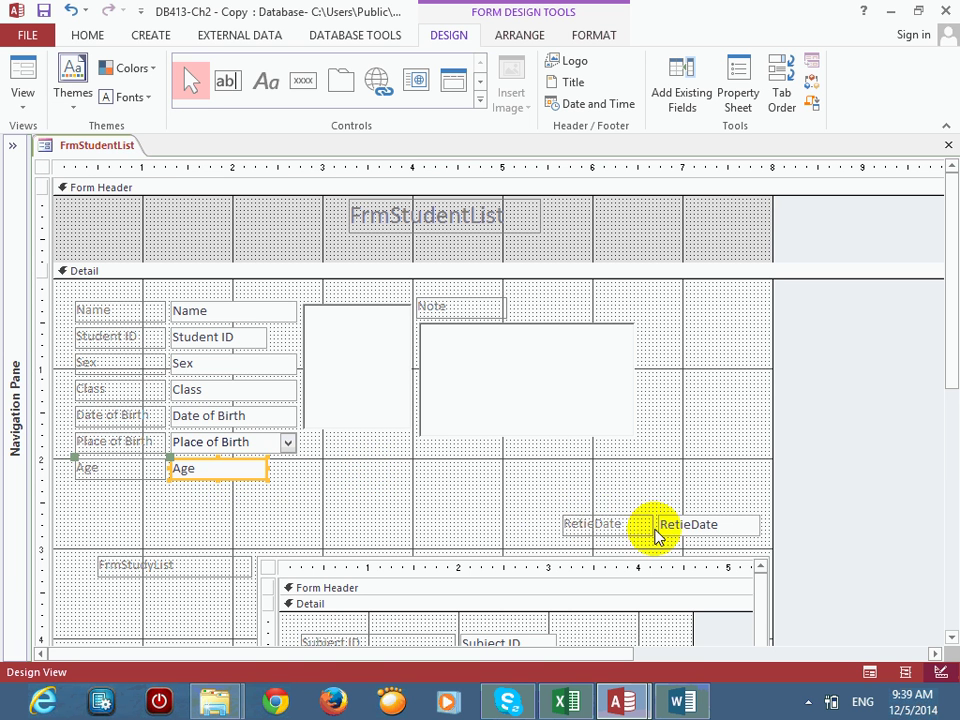
Step: Move the RetieDate field with its label onto the Age row, and shift the photo frame slightly down
left_click_drag(653, 535, 460, 473)
left_click(668, 495)
left_click(366, 381)
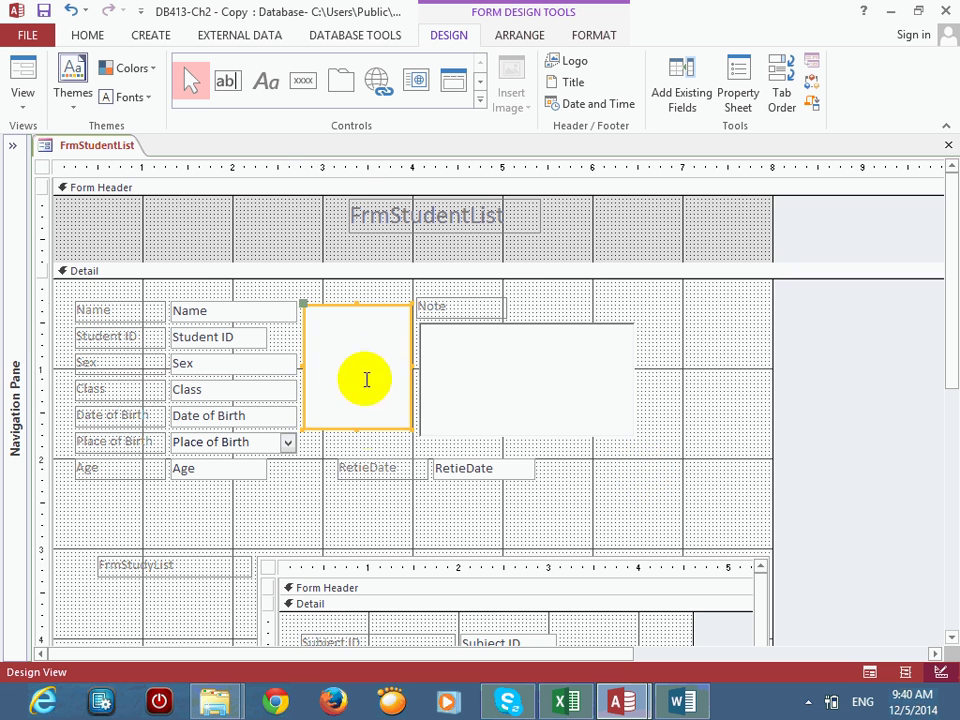
mouse_move(354, 424)
left_mouse_down()
mouse_move(357, 448)
mouse_move(369, 429)
mouse_move(356, 430)
left_mouse_up()
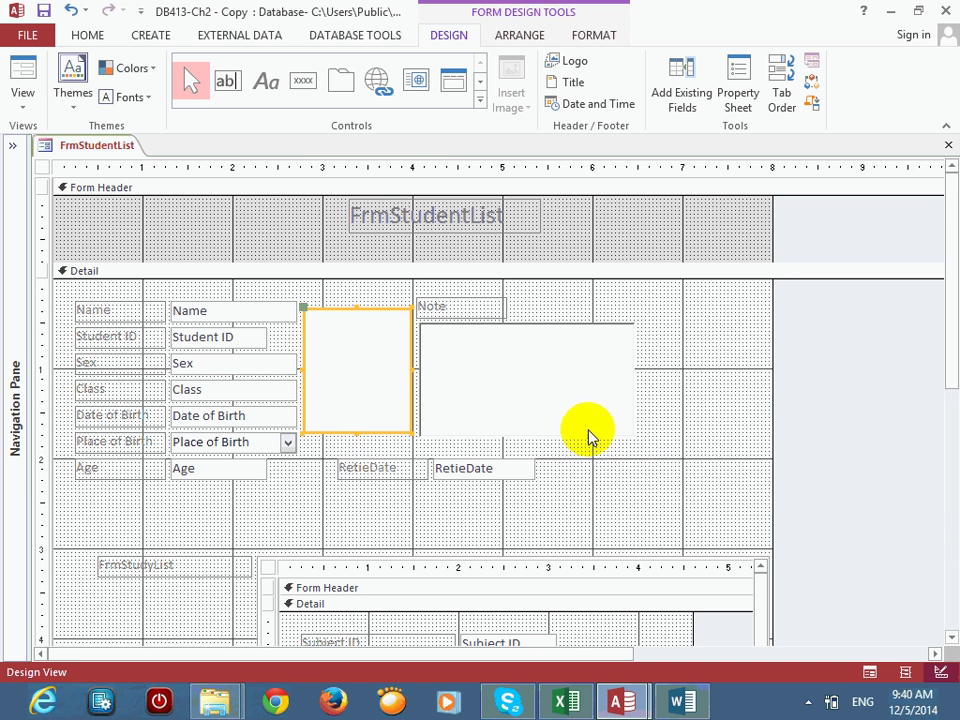
Step: Delete the FrmStudyList label and move the subform up directly below the Age field, near the form's left edge
left_click(181, 574)
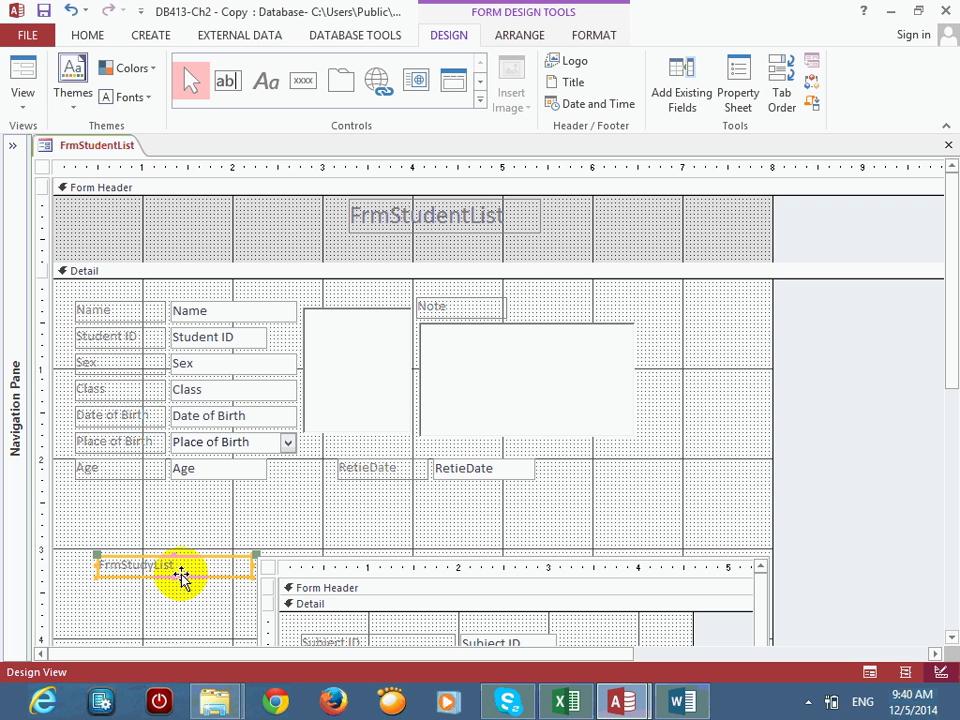
key("Delete")
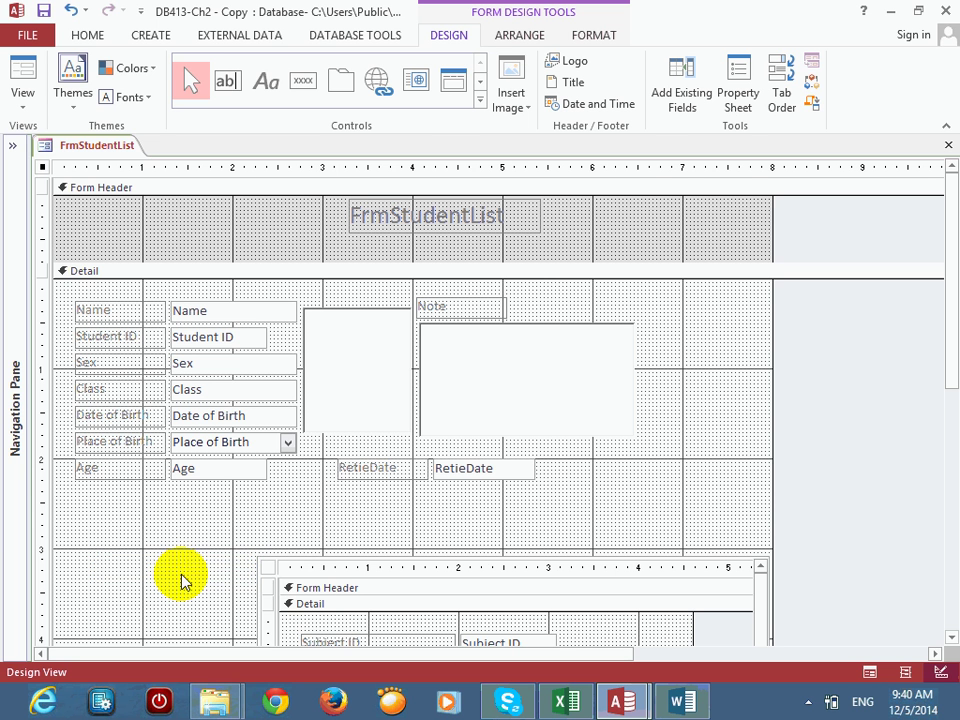
left_click(277, 545)
left_click_drag(277, 535, 113, 495)
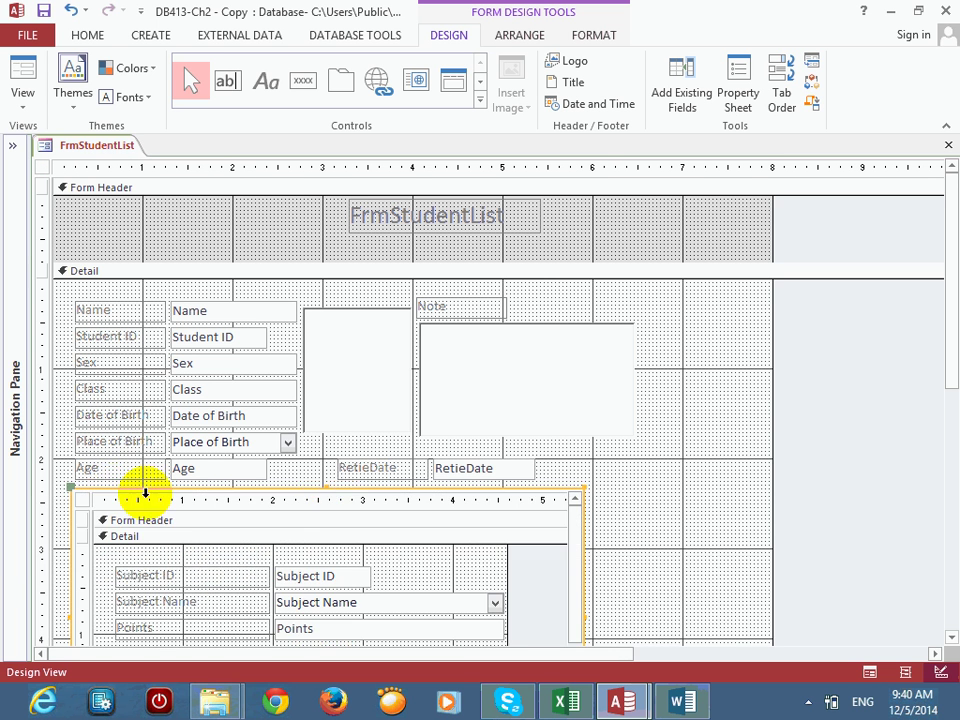
scroll(718, 505, "down", 3)
scroll(718, 505, "up", 3)
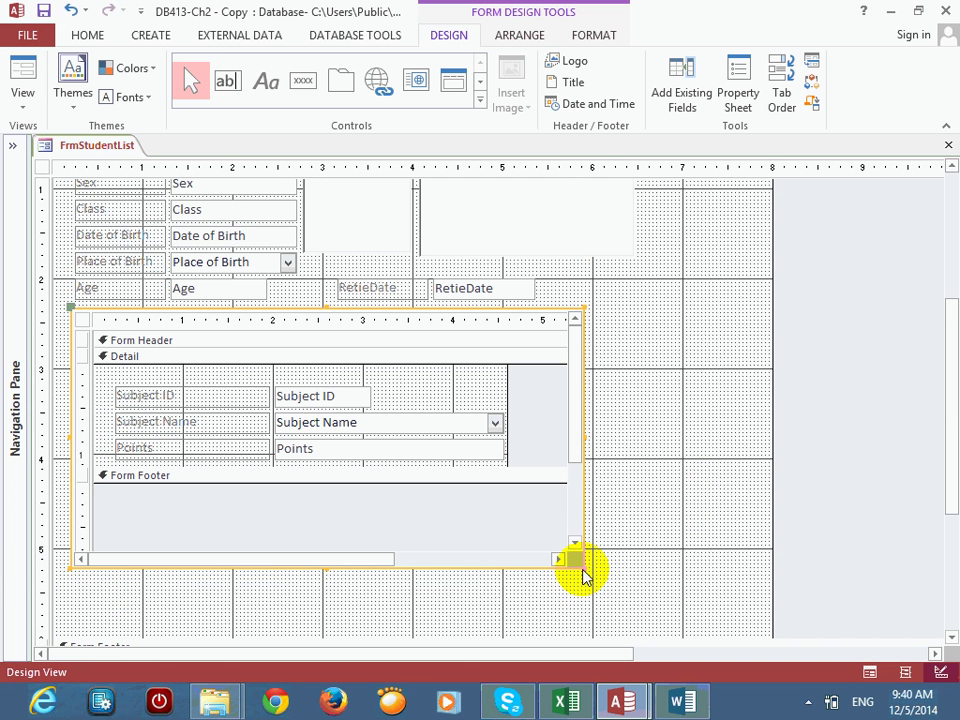
Step: Widen the subform to about 6.3 inches, and trim the form to about 6.6 inches wide with a Detail section about 5 inches tall
left_click_drag(583, 566, 634, 552)
left_click_drag(774, 495, 641, 476)
scroll(587, 513, "down", 3)
left_click_drag(487, 459, 489, 373)
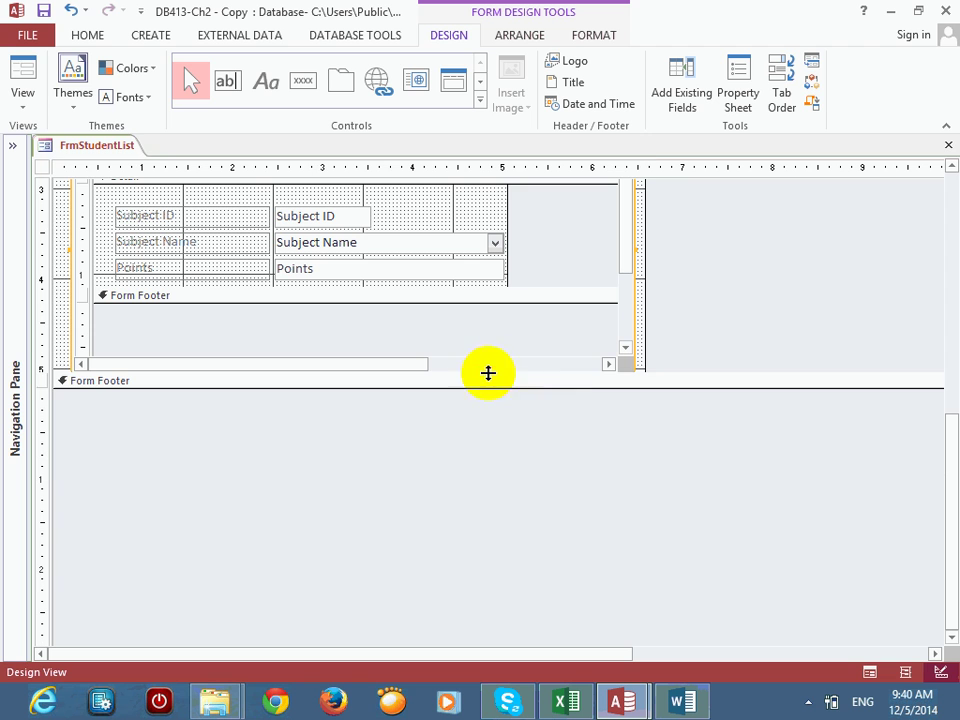
Step: Preview the form in Form View, stepping through the subject records and to the second student, and return to Design View
left_click(22, 72)
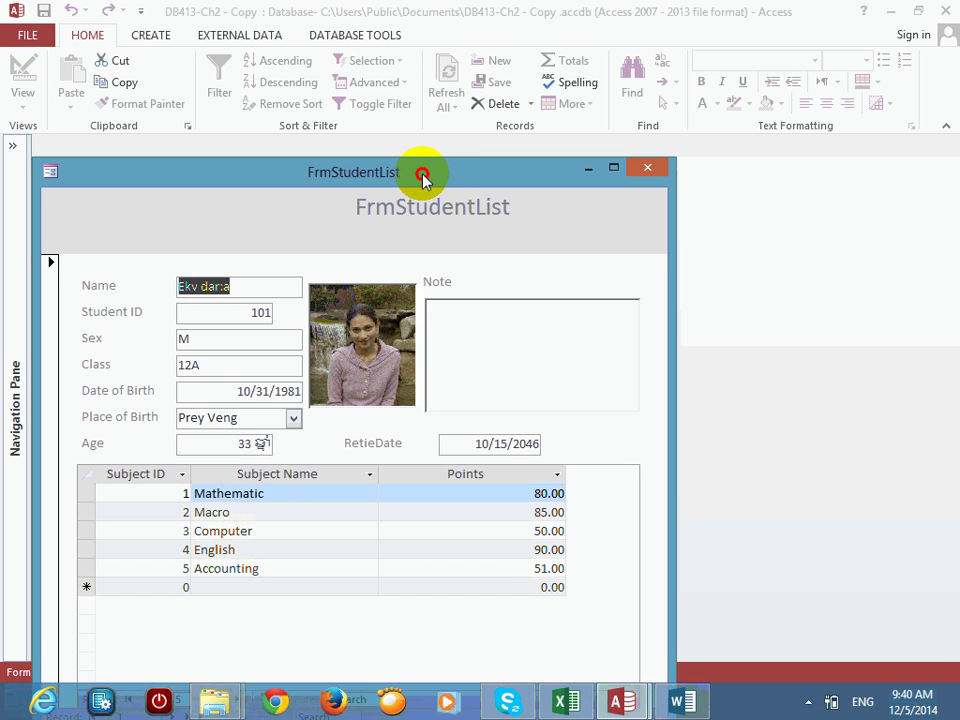
left_click_drag(422, 175, 572, 22)
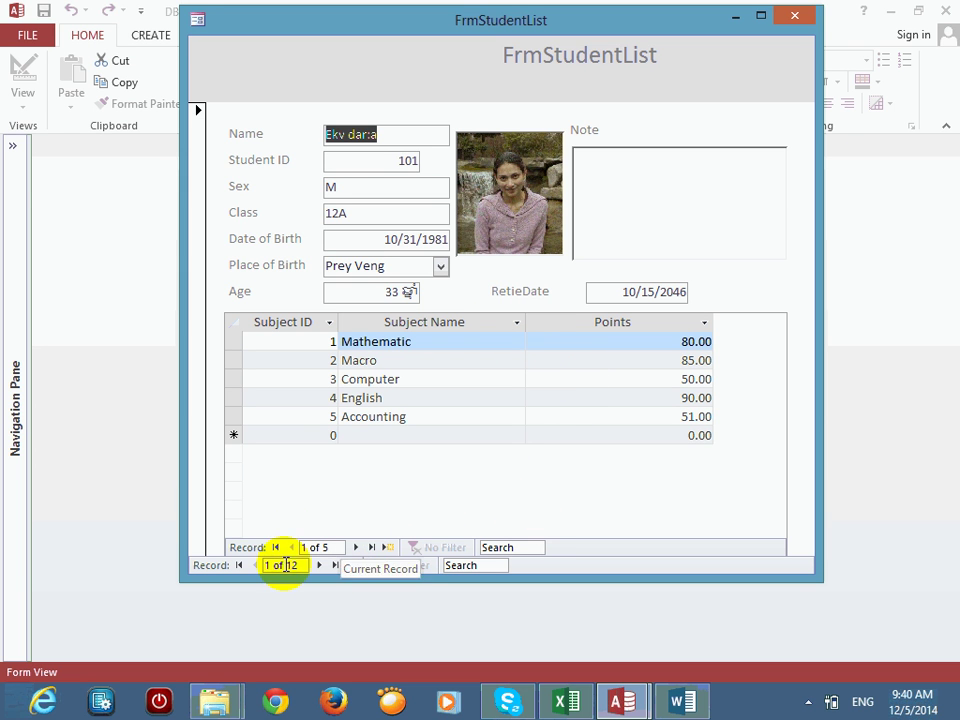
left_click(356, 547)
left_click(356, 547)
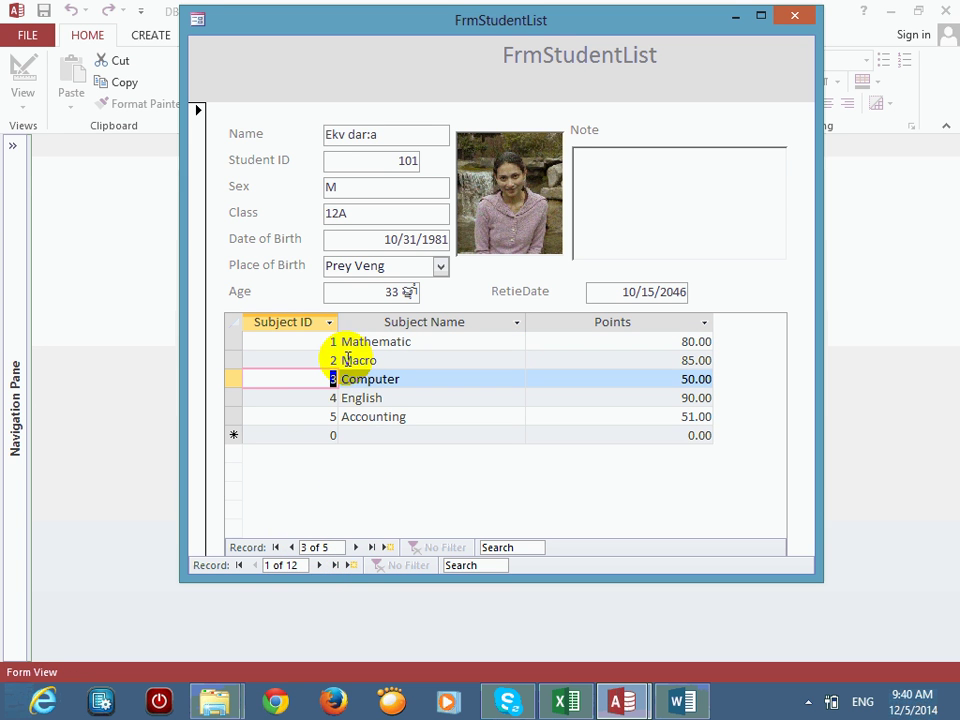
left_click(318, 566)
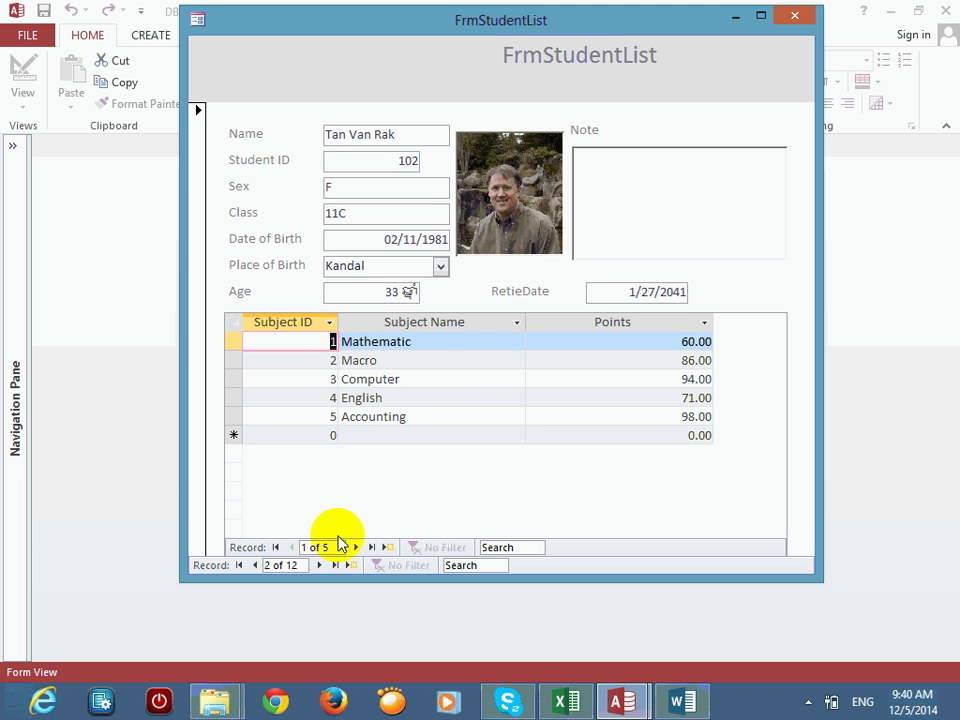
right_click(671, 120)
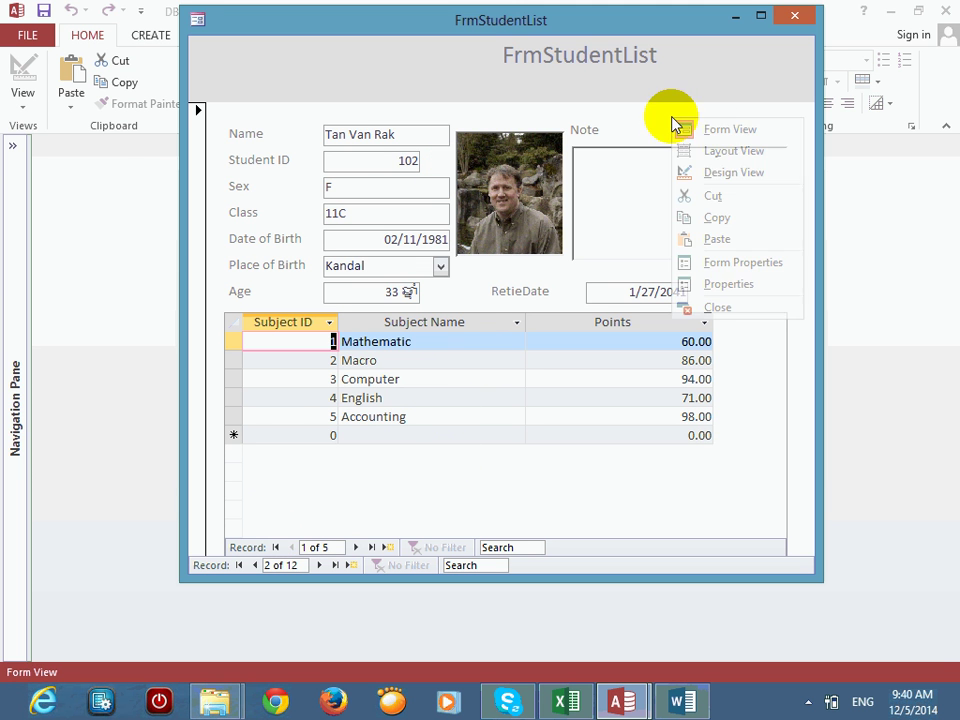
left_click(707, 171)
Step: Set the subform's Navigation Buttons property to No
left_click_drag(943, 266, 480, 480)
left_click(83, 320)
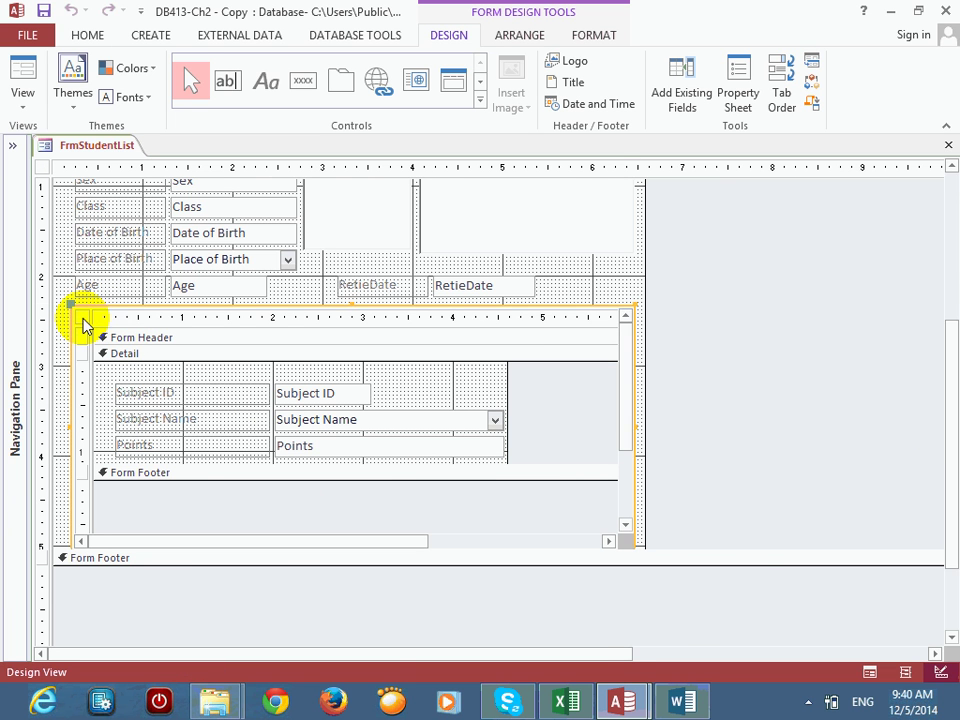
double_click(83, 320)
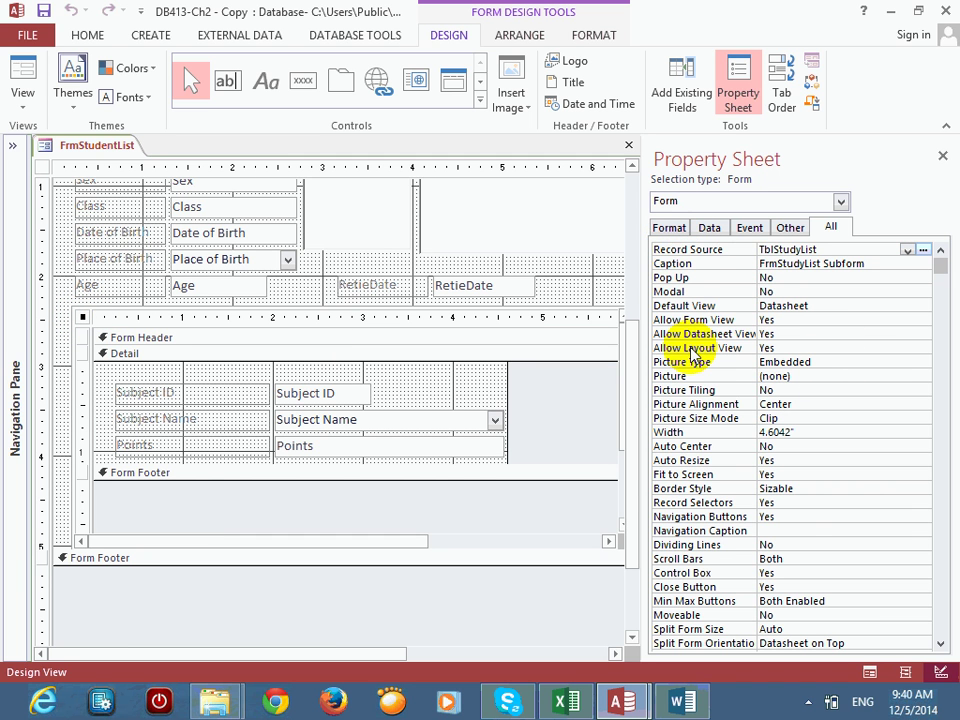
left_click(804, 516)
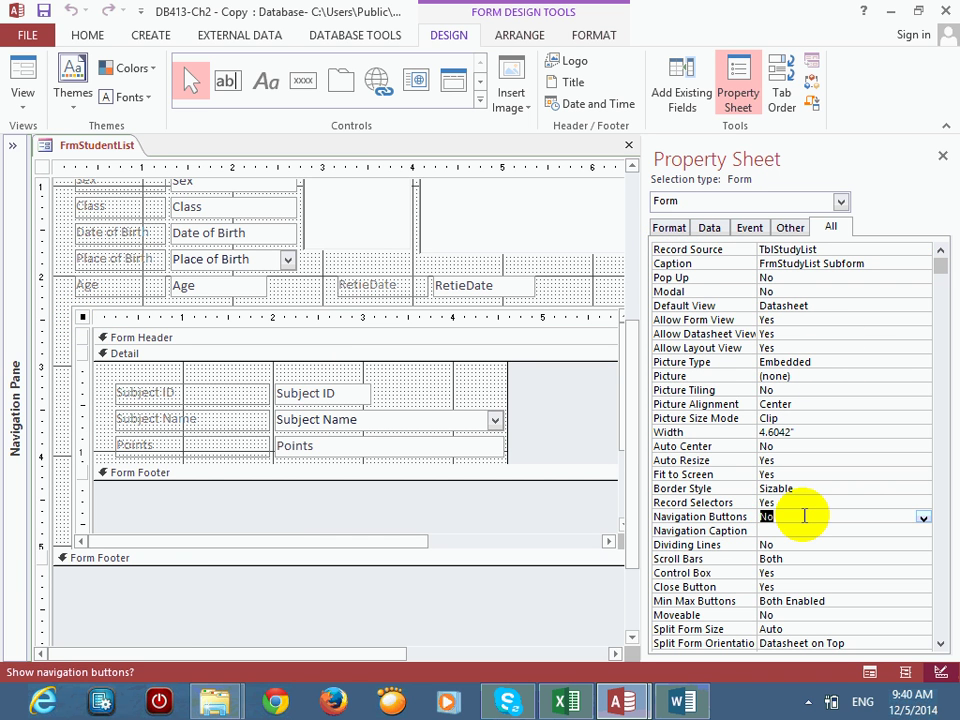
left_click(942, 155)
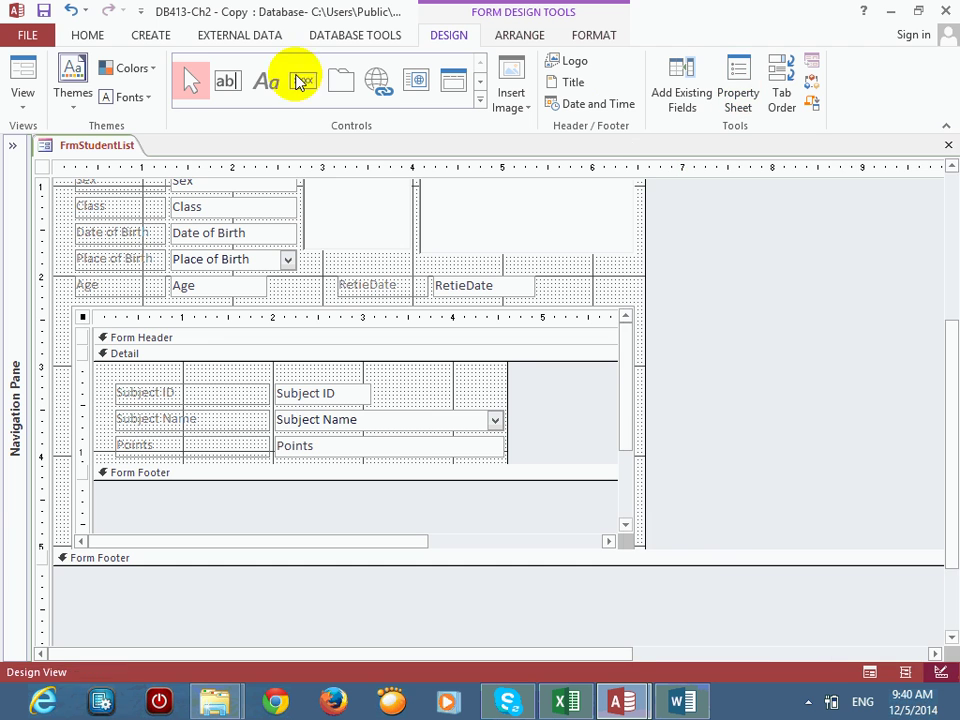
Step: Preview the form in Form View to check the subform's navigation bar, and return to Design View
left_click(25, 73)
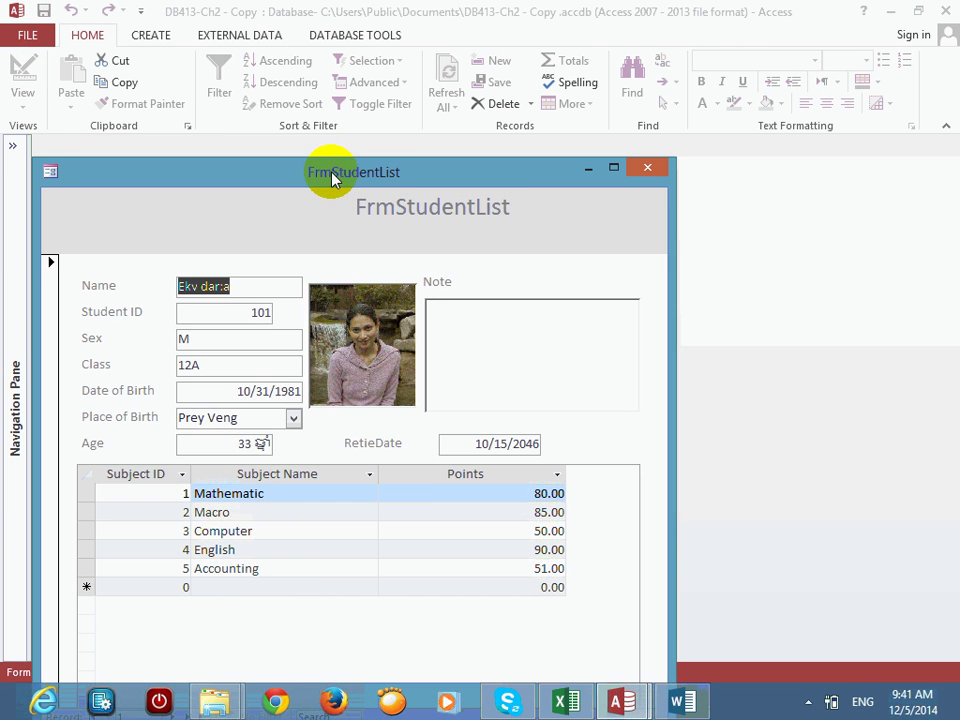
left_click_drag(331, 178, 438, 51)
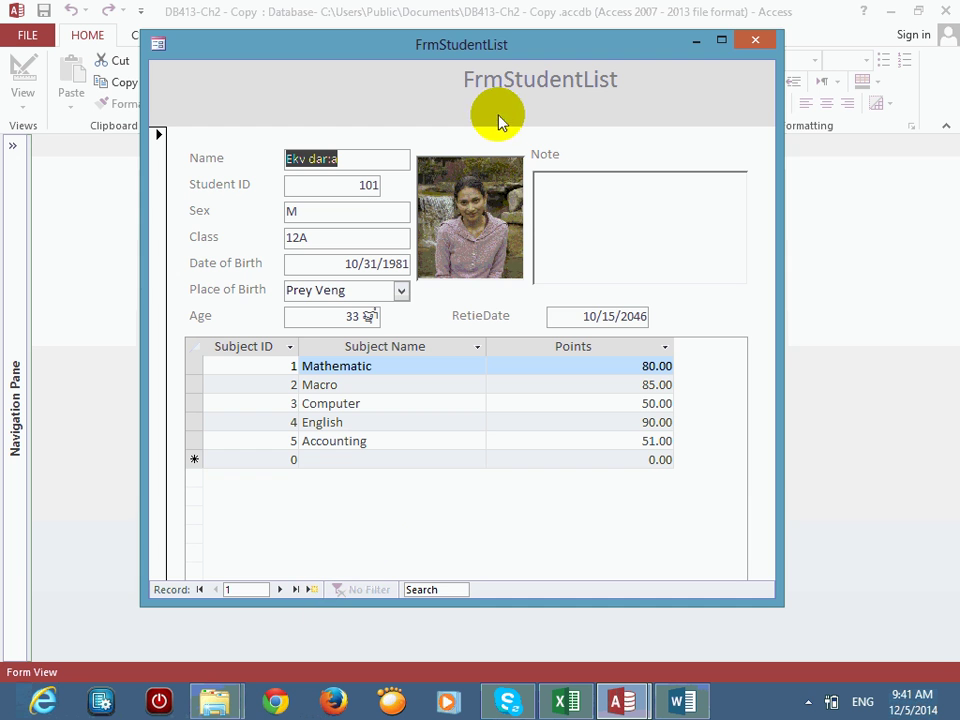
right_click(463, 131)
left_click(497, 181)
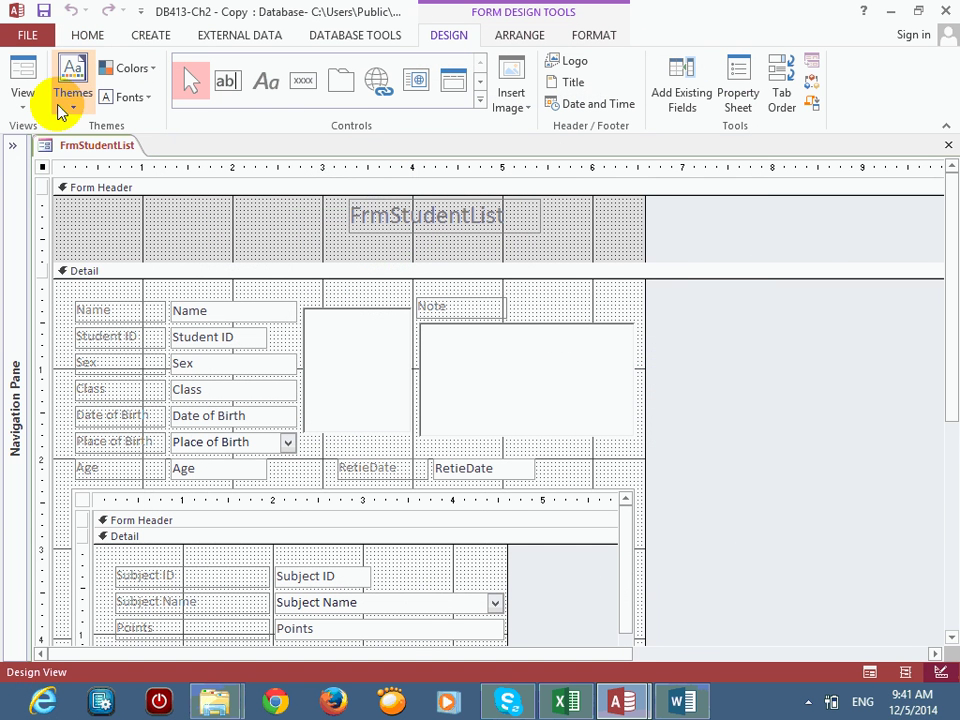
Step: Set the main FrmStudentList form's Navigation Buttons property to No
double_click(42, 172)
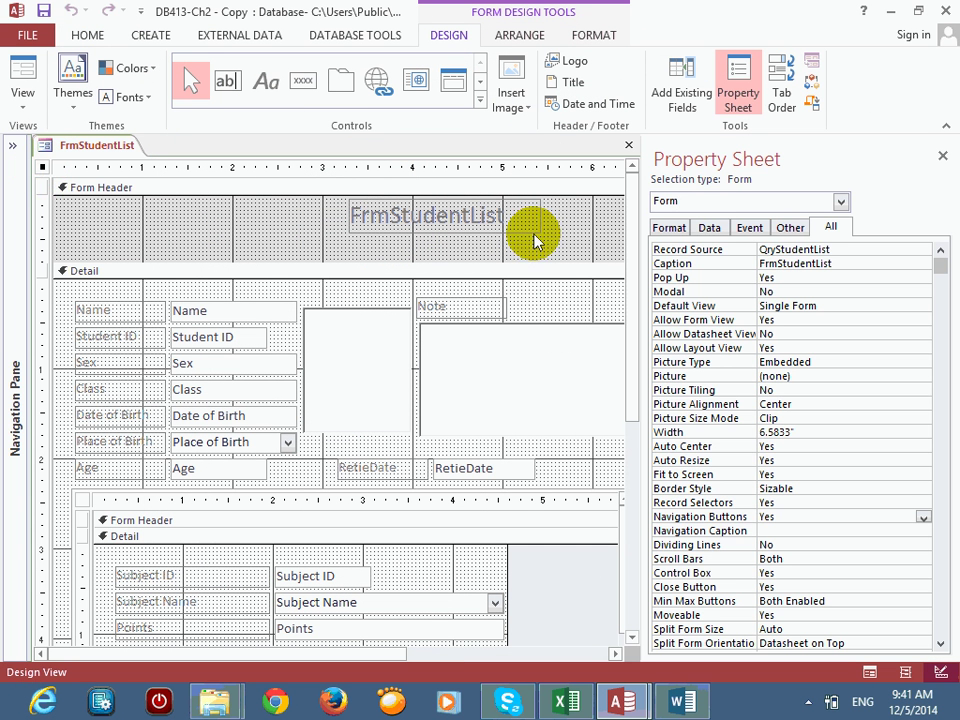
left_click(727, 514)
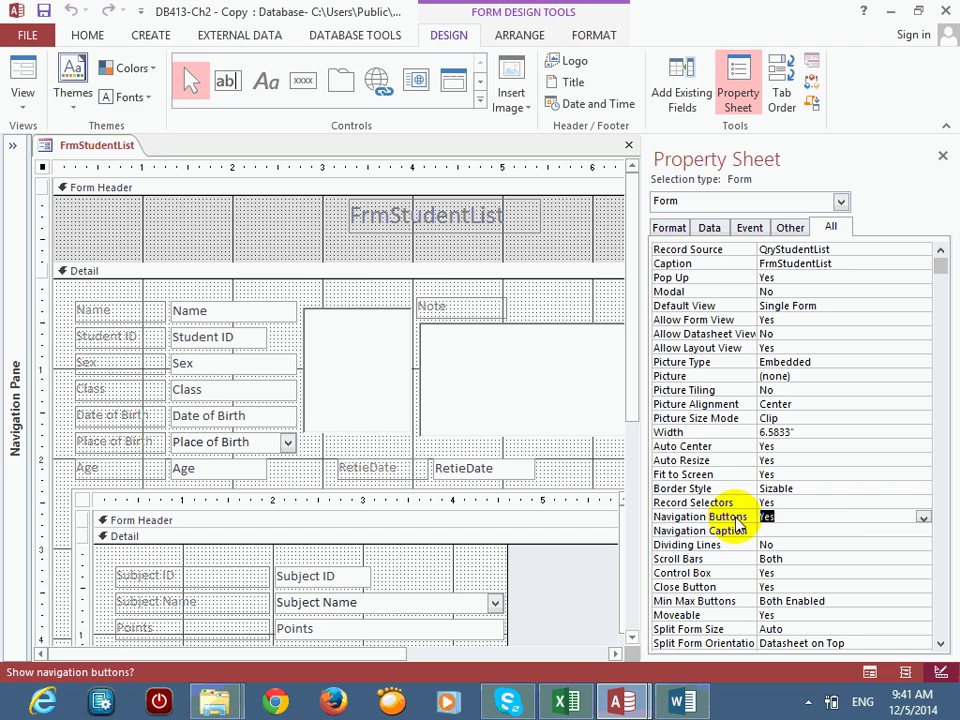
type("No")
left_click(942, 156)
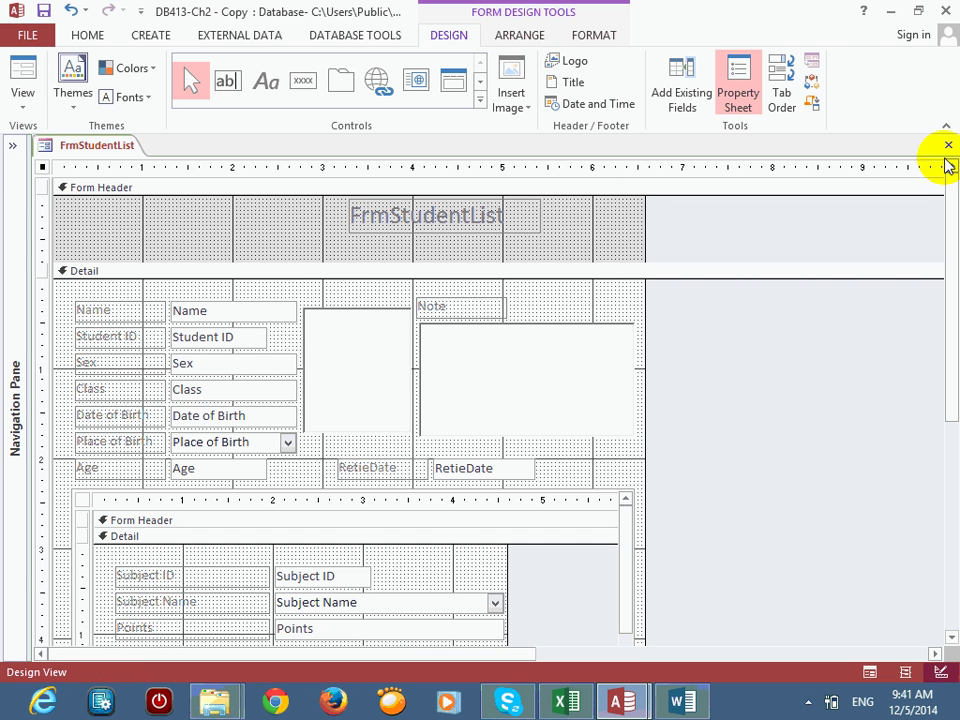
Step: Preview the form in Form View to check the main form's navigation bar, and return to Design View
left_click(24, 72)
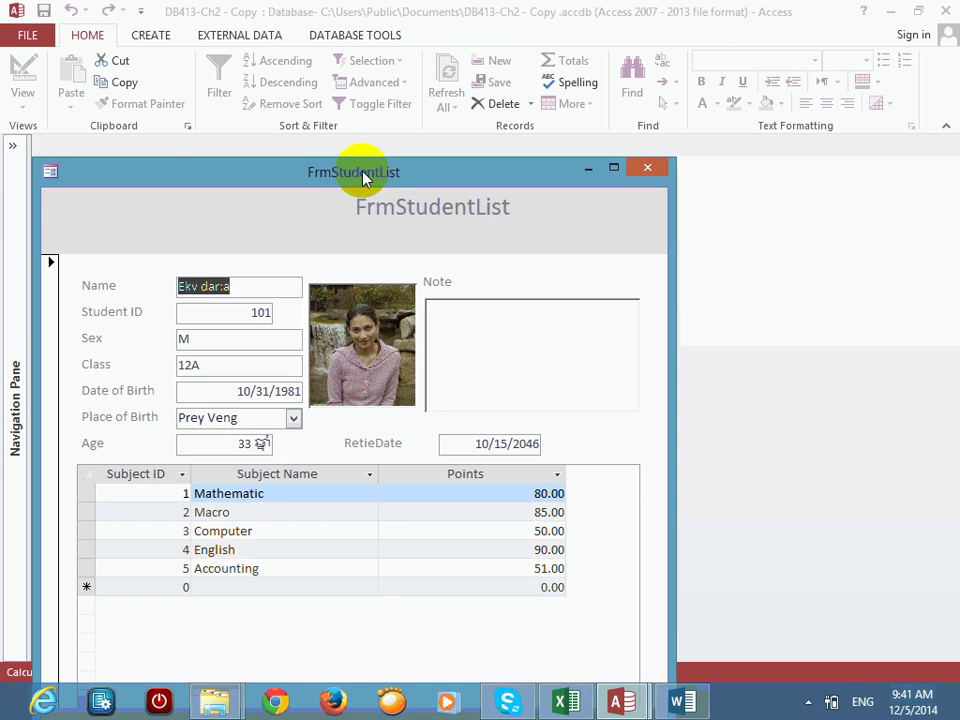
left_click_drag(369, 171, 472, 44)
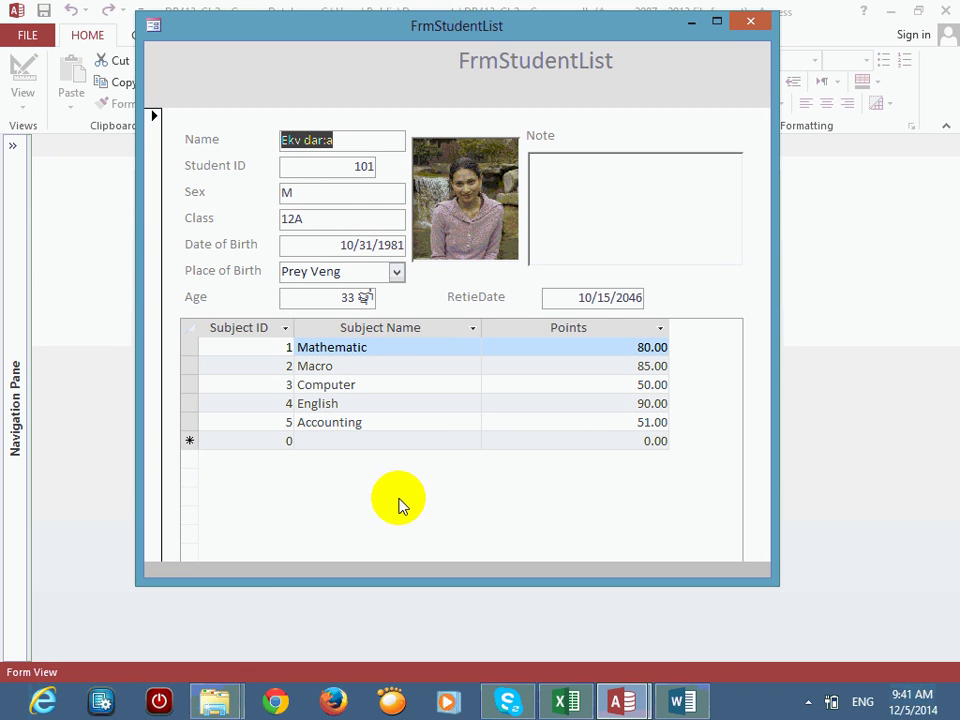
left_click(323, 545)
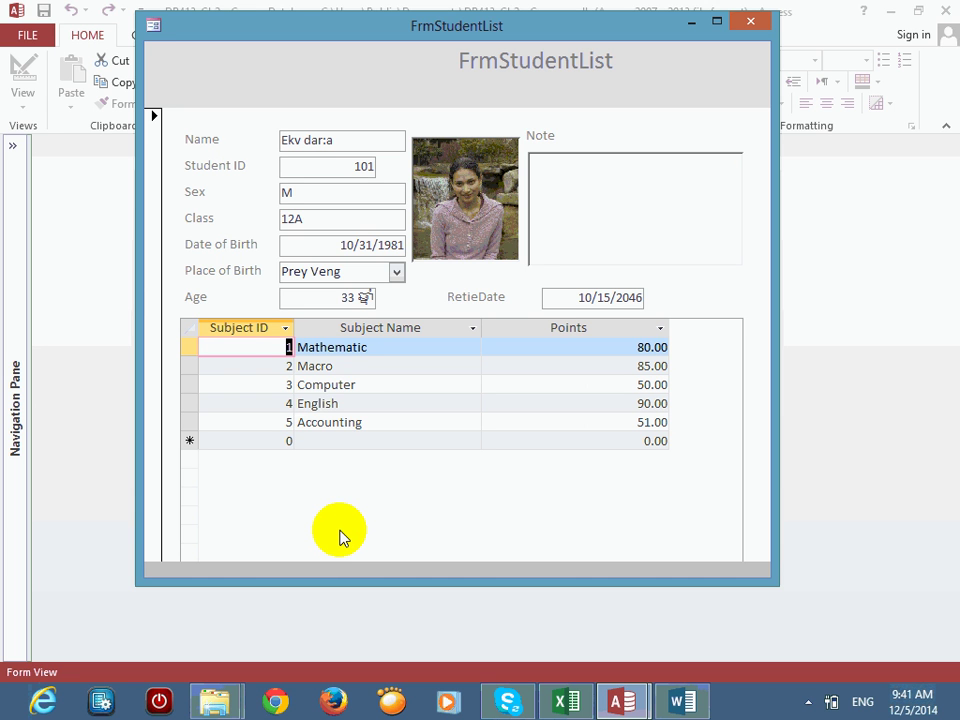
right_click(605, 130)
left_click(660, 181)
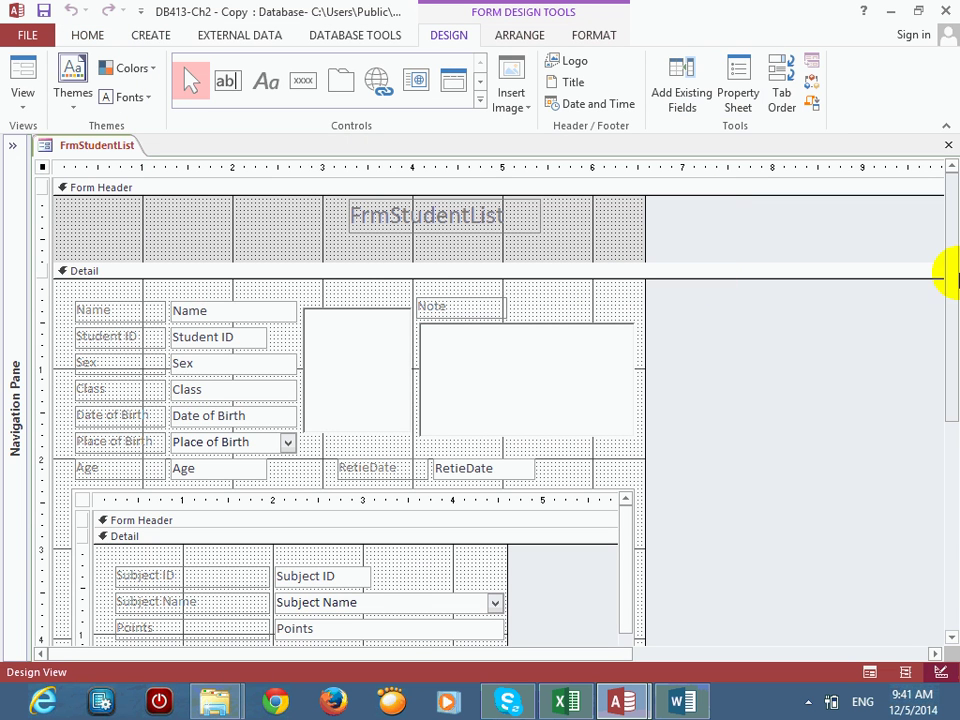
Step: Move the FrmStudentList title left to the 2-inch mark, and shrink the Form Header to about 0.4 inch tall
left_click(425, 220)
left_click_drag(425, 220, 308, 216)
left_click_drag(464, 259, 462, 231)
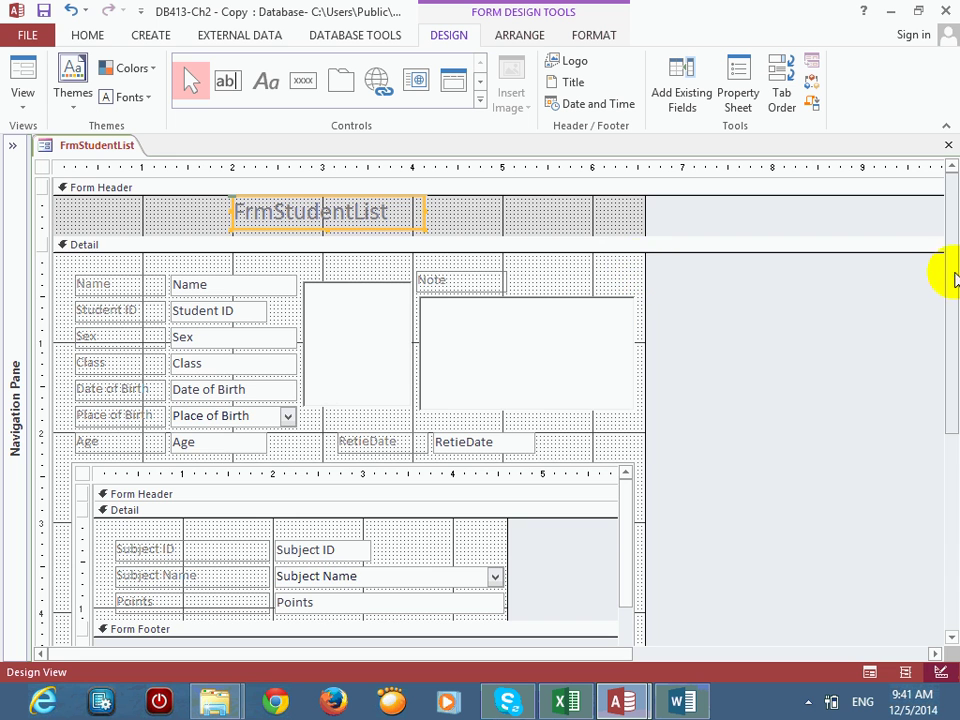
Step: Open a Form Footer about 0.6 inch tall, and shorten the subform to about 2.4 inches with the Detail section ending just below it
left_click_drag(948, 280, 939, 411)
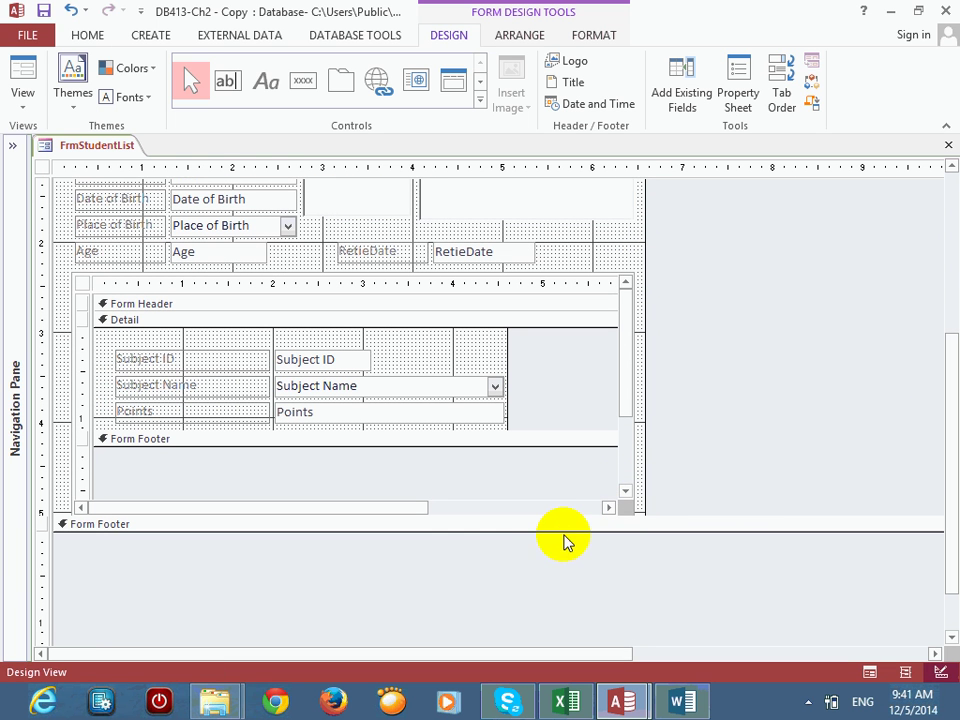
left_click_drag(564, 534, 600, 583)
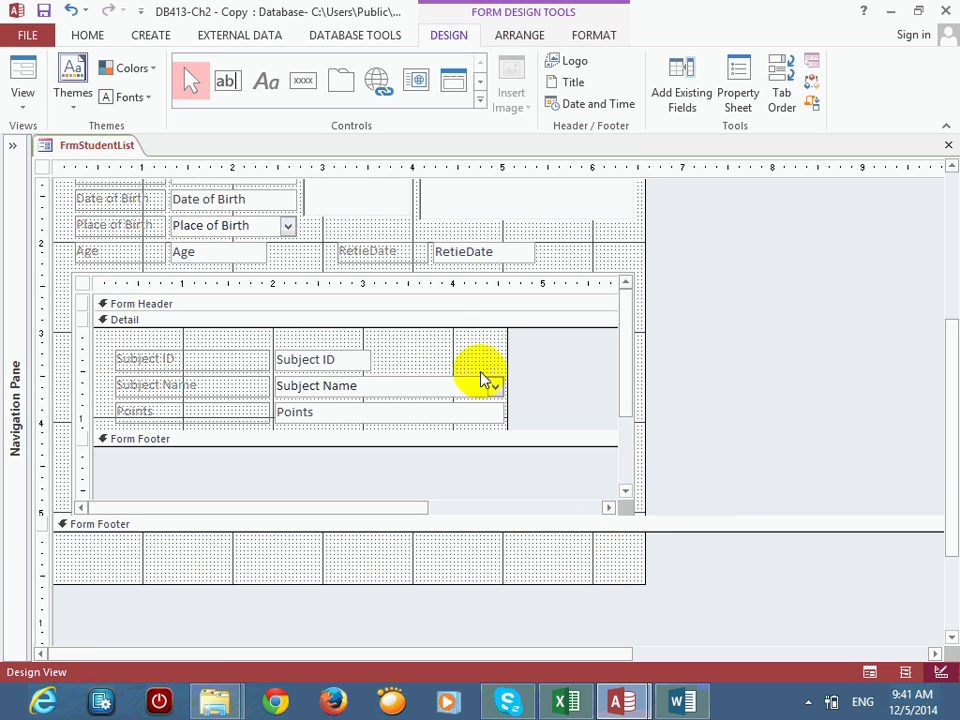
left_click(443, 285)
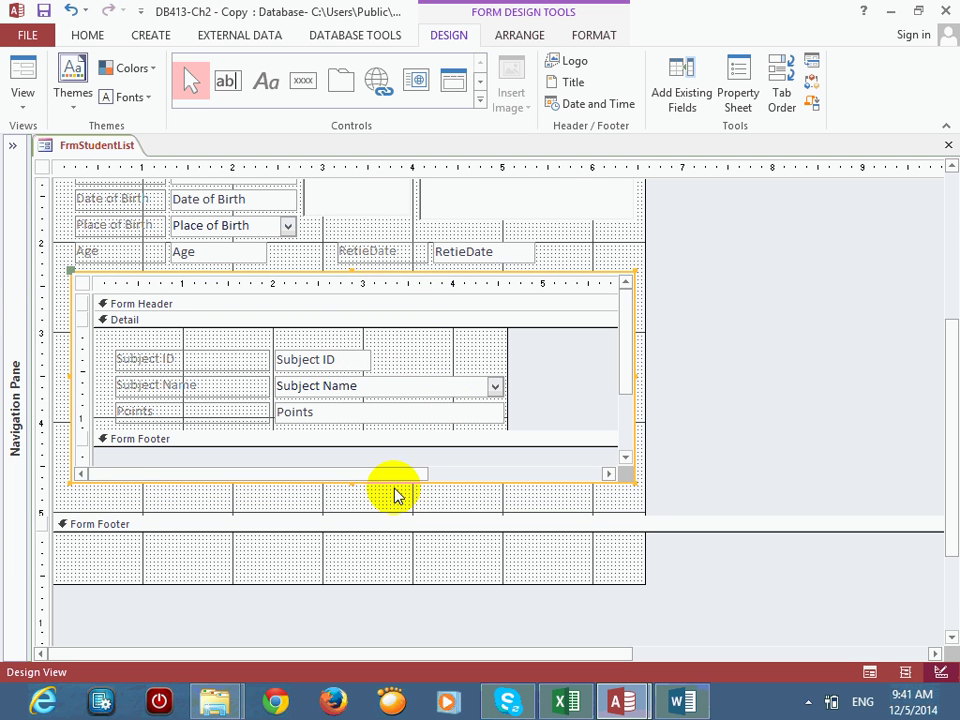
left_click_drag(388, 514, 392, 490)
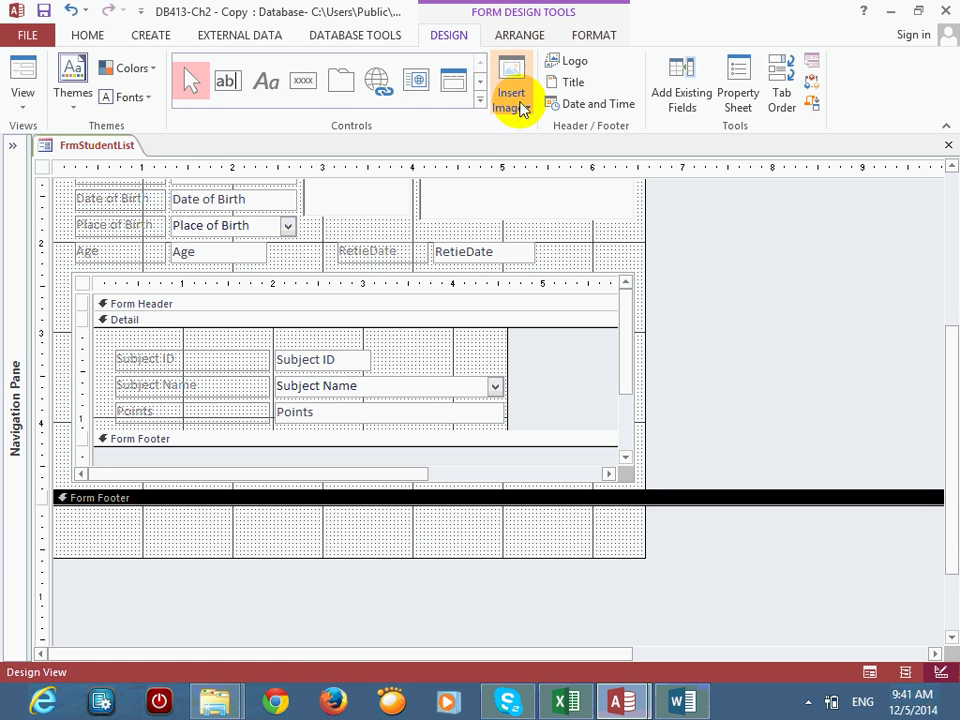
Step: Switch the Use Control Wizards option off and on again
left_click(480, 100)
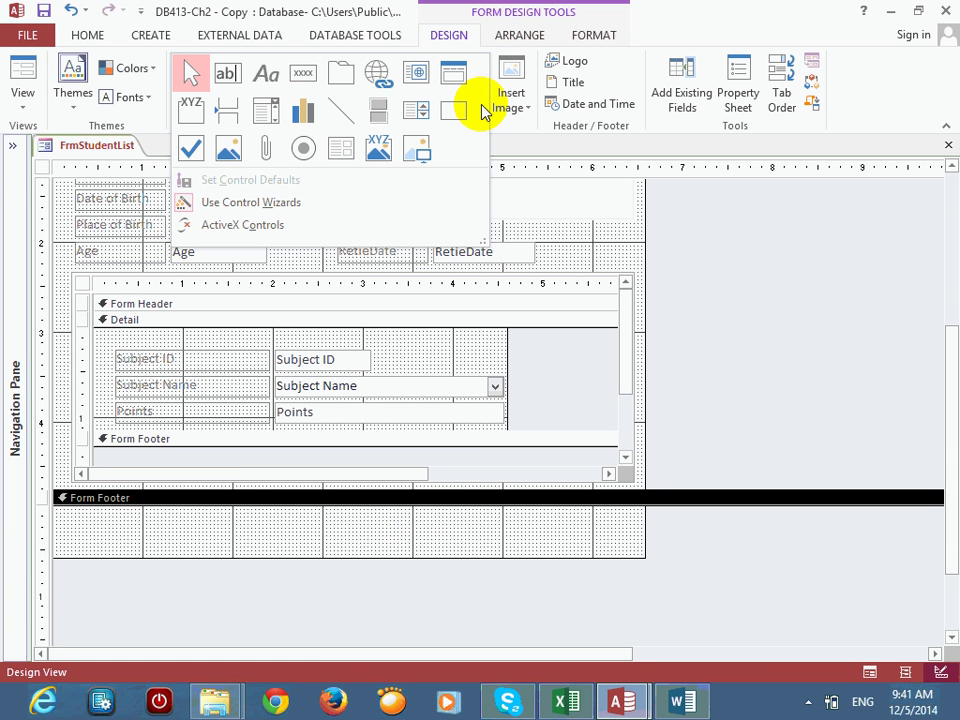
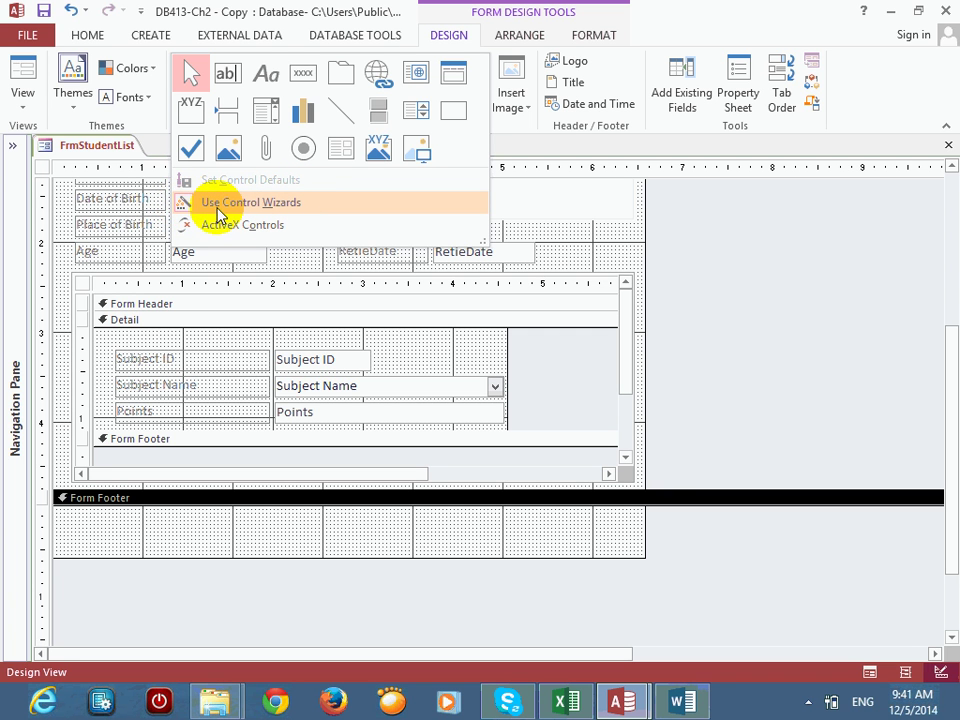
left_click(200, 206)
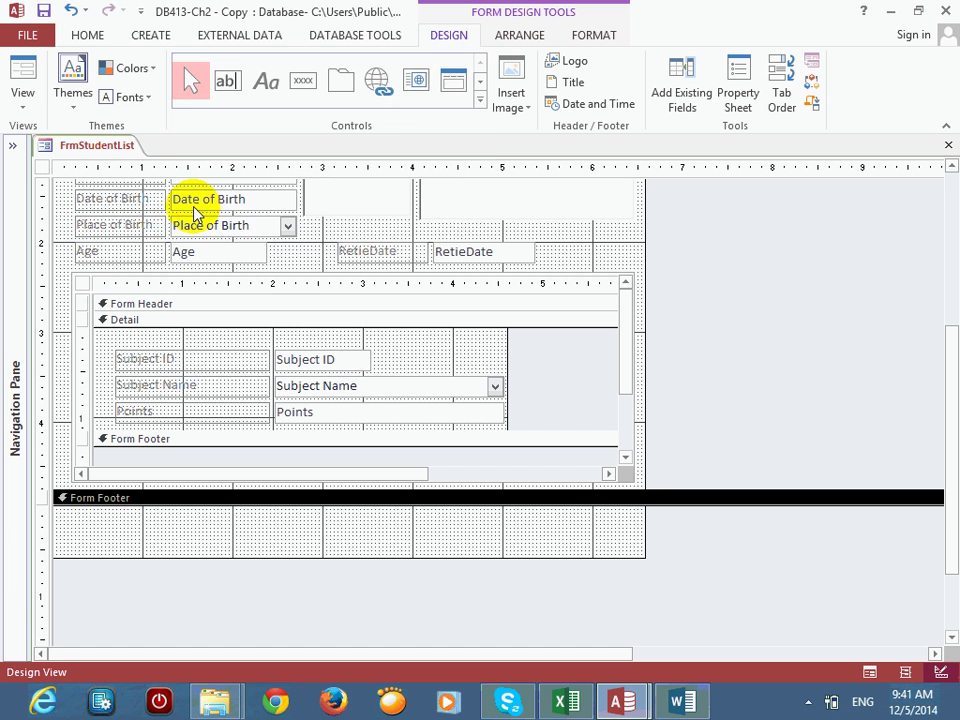
left_click(477, 100)
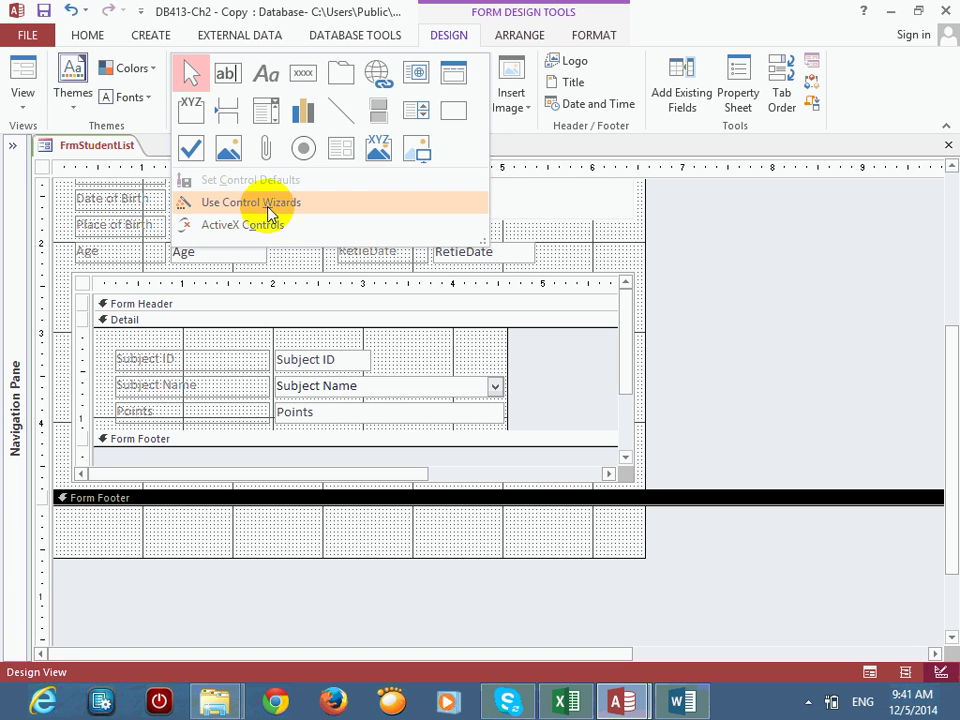
left_click(190, 204)
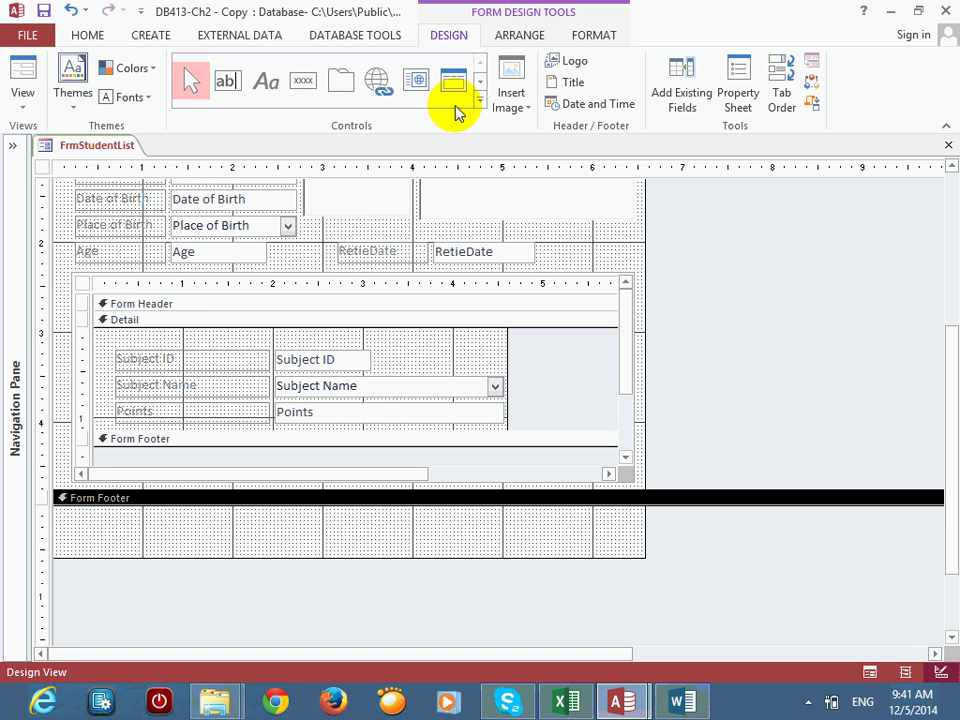
Step: Place a command button in the Form Footer about 0.3 inch from its left edge, and shift the wizard clear of the form
left_click(479, 98)
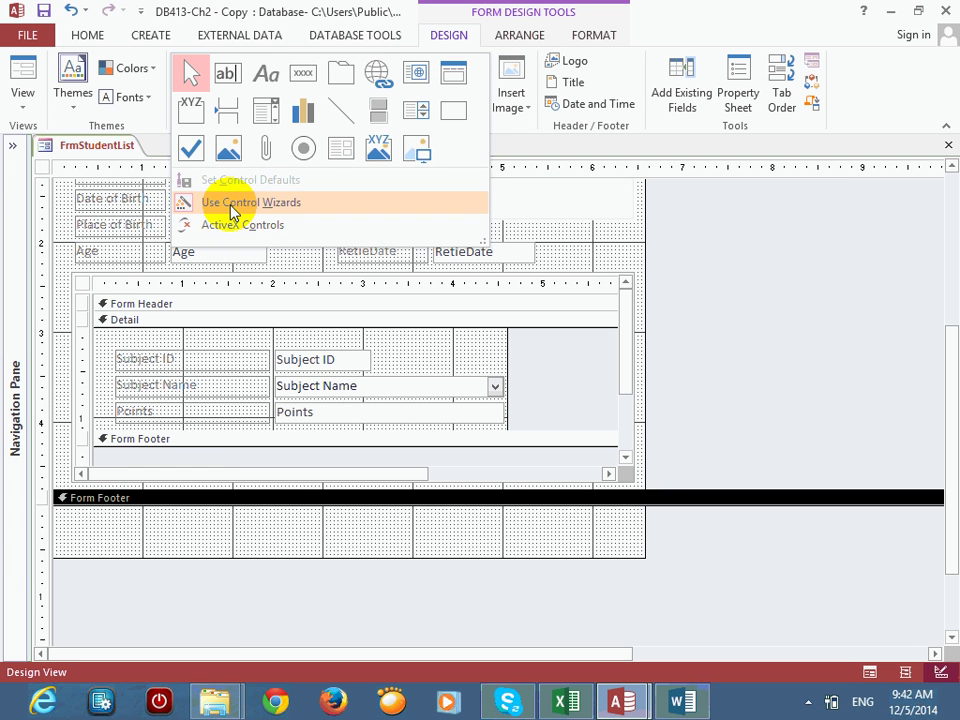
left_click(303, 74)
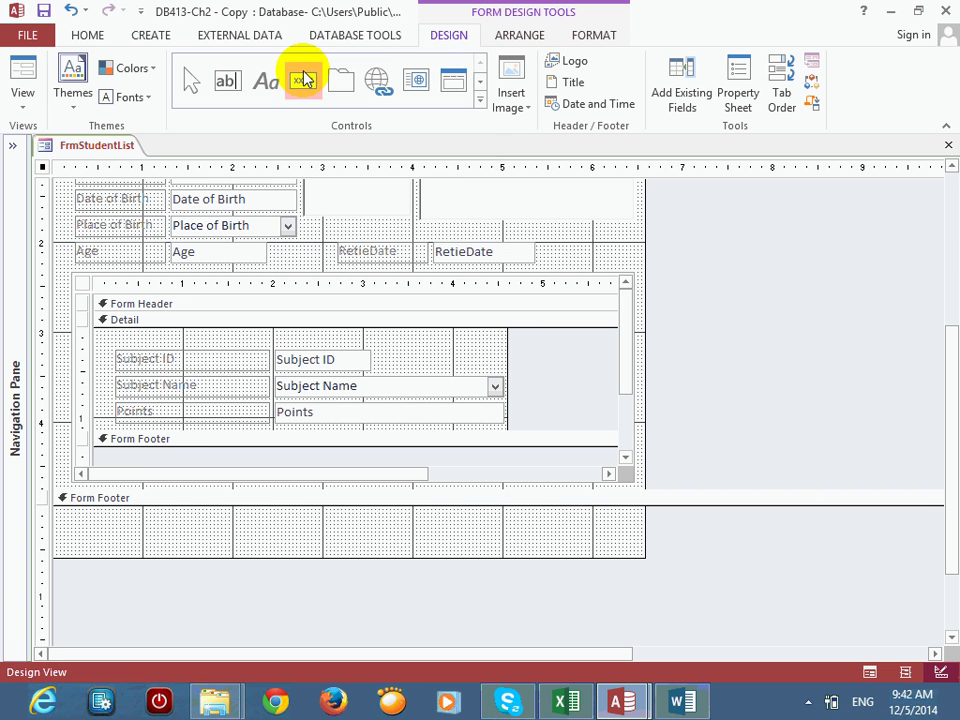
left_click(80, 520)
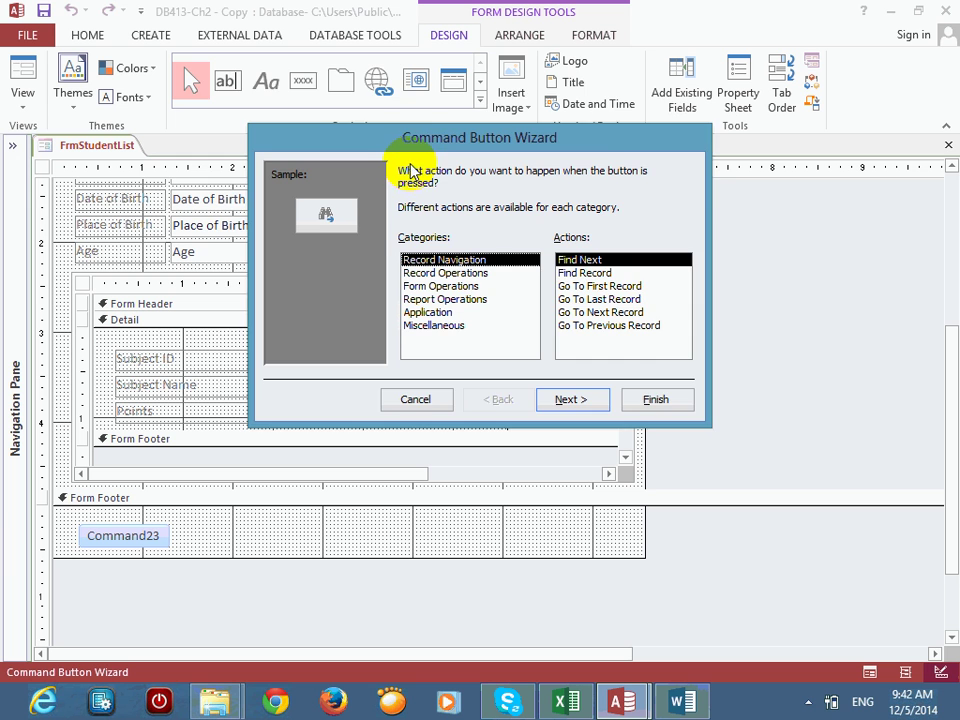
left_click_drag(402, 137, 354, 93)
Step: Examine the actions the Command Button Wizard offers for record navigation, record operations, form operations and report operations
left_click(413, 216)
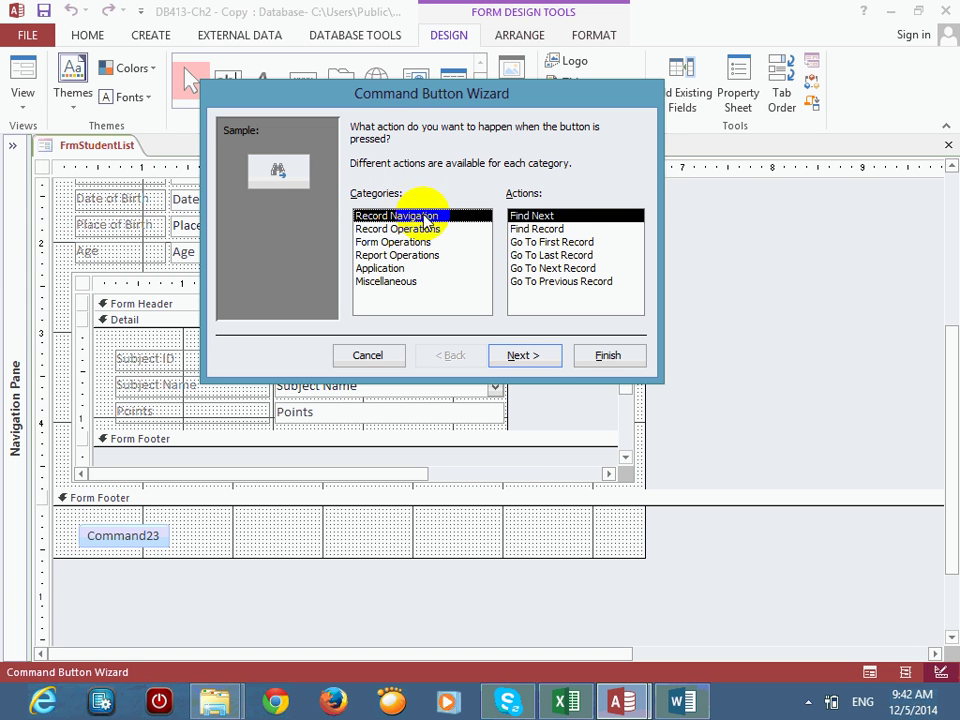
left_click(551, 228)
left_click(553, 242)
left_click(558, 255)
left_click(560, 268)
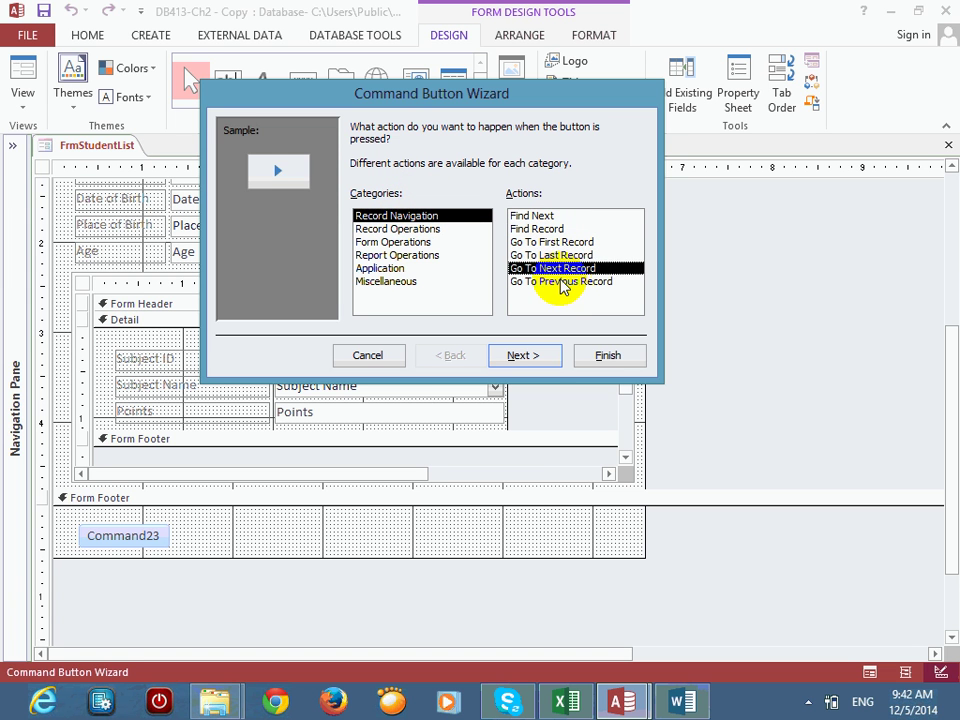
left_click(558, 281)
left_click(372, 228)
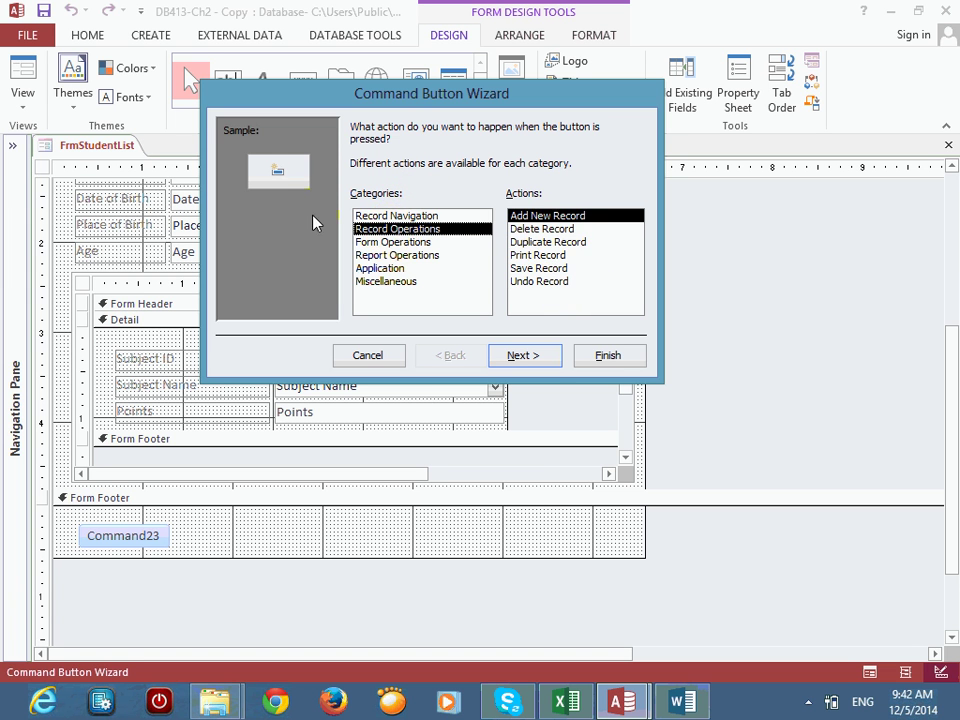
left_click(551, 242)
left_click(545, 281)
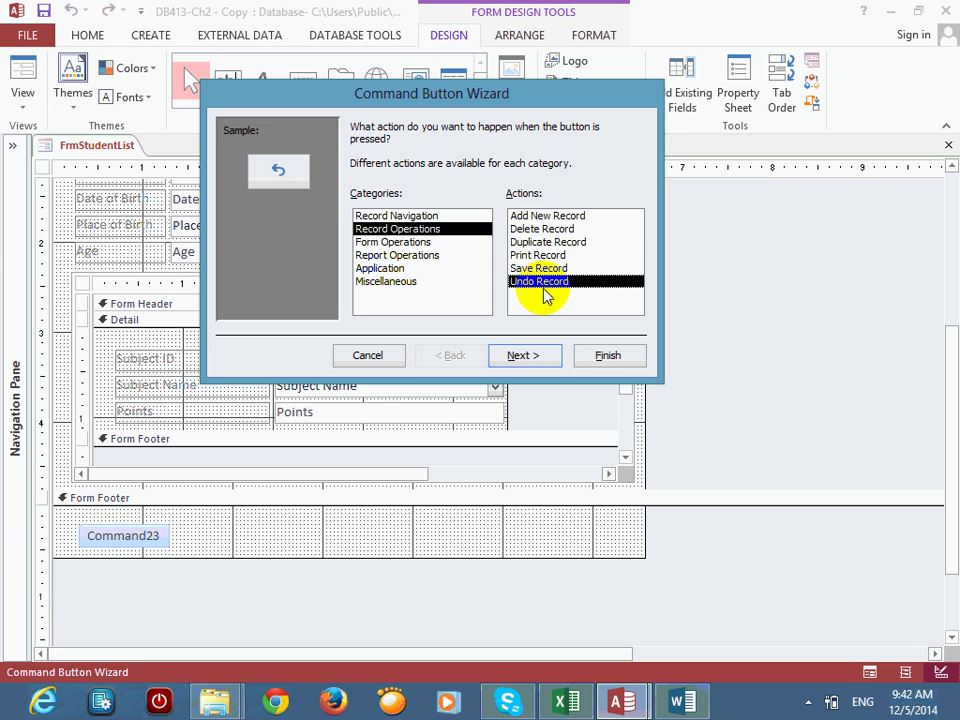
left_click(375, 242)
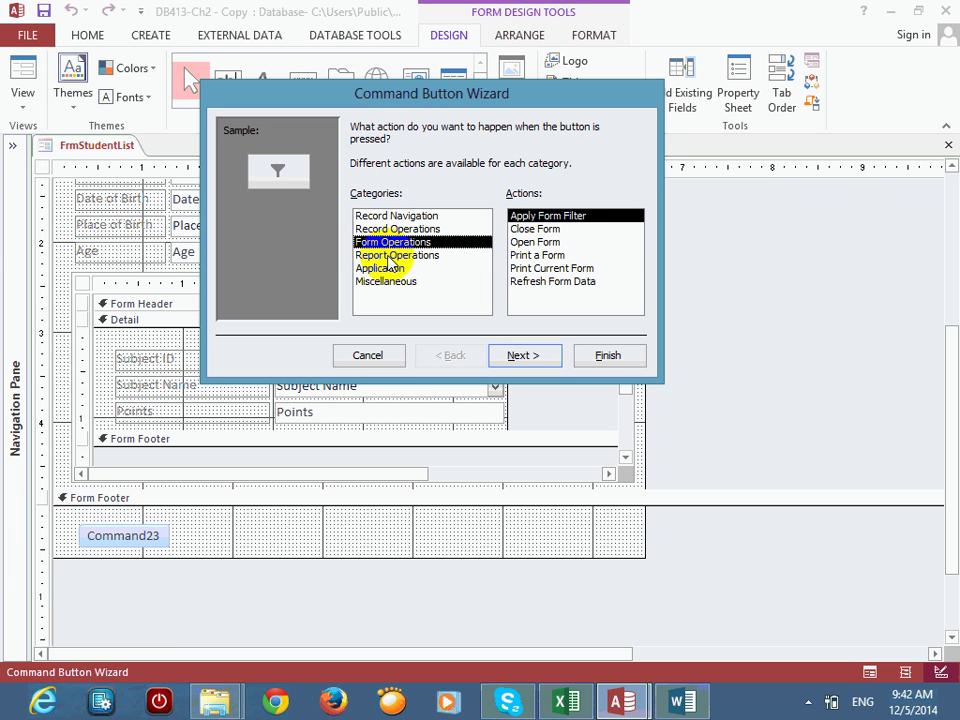
left_click(535, 229)
left_click(535, 242)
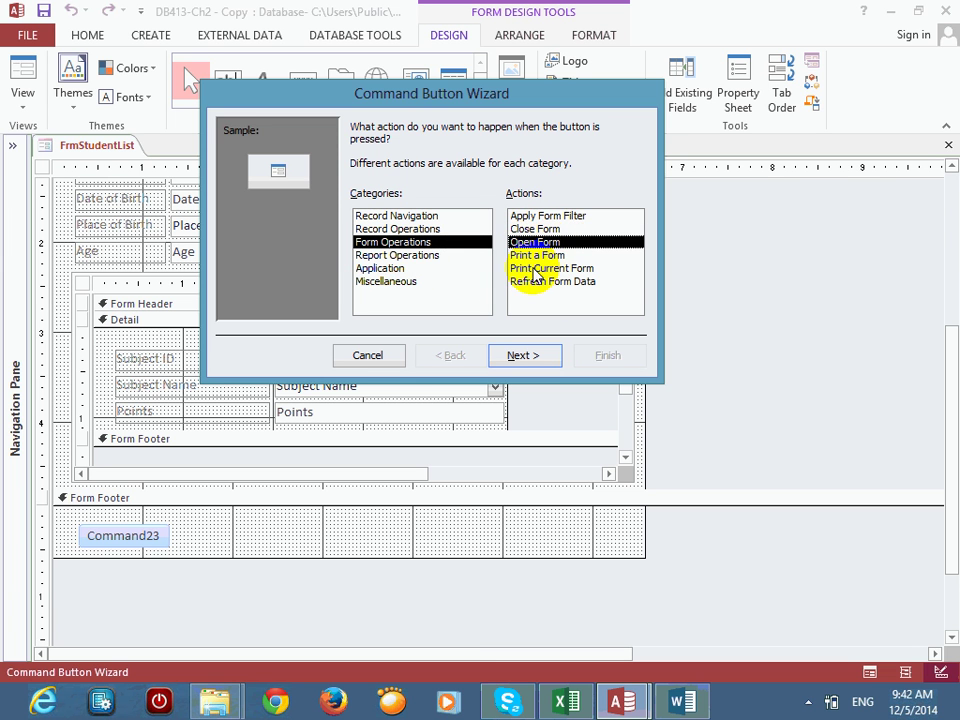
left_click(415, 256)
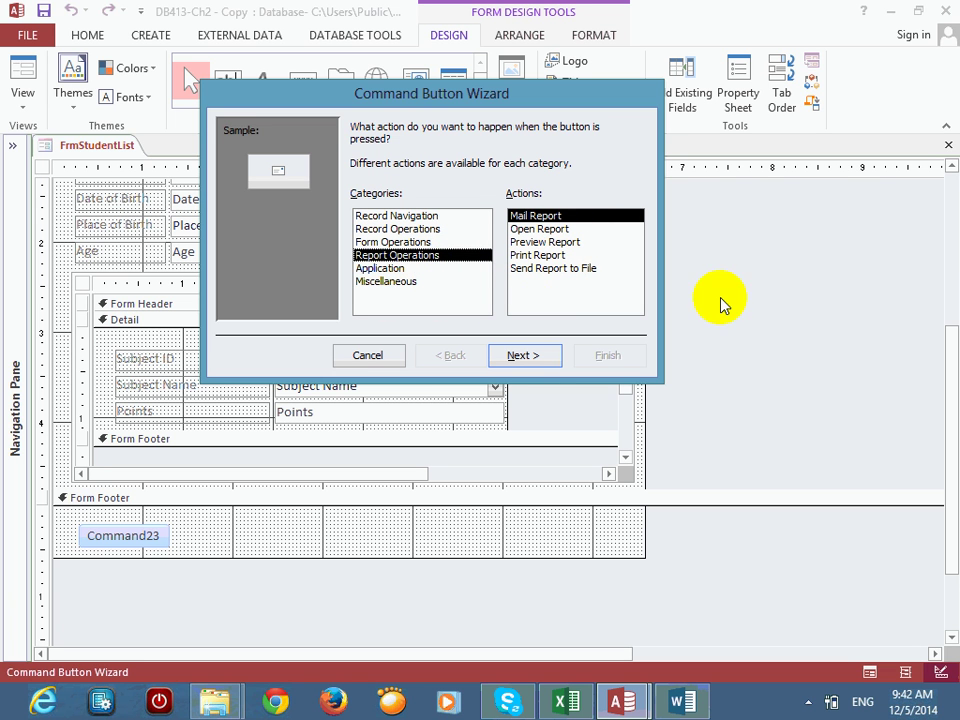
left_click(432, 216)
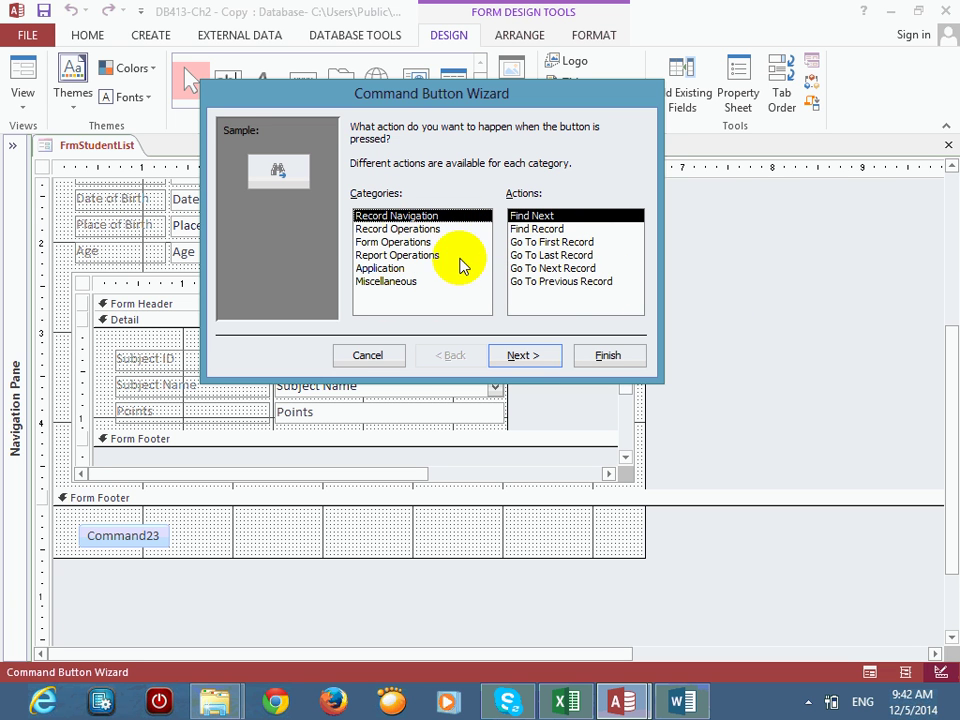
left_click(390, 218)
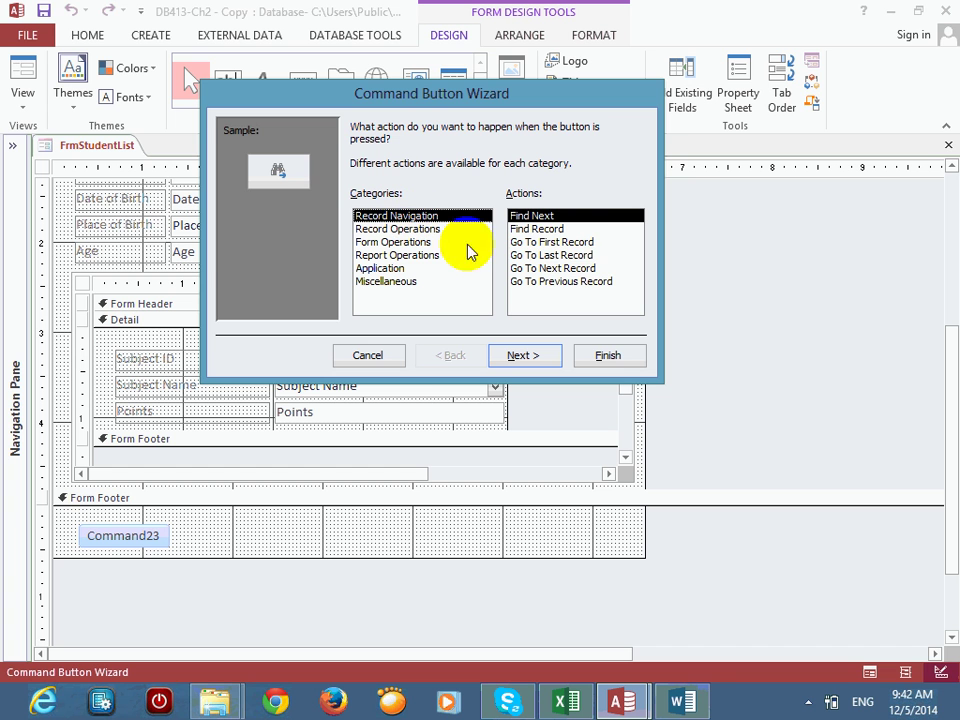
Step: Assign Go To First Record to the new footer button, showing the Go To First picture, and complete the wizard
left_click(578, 242)
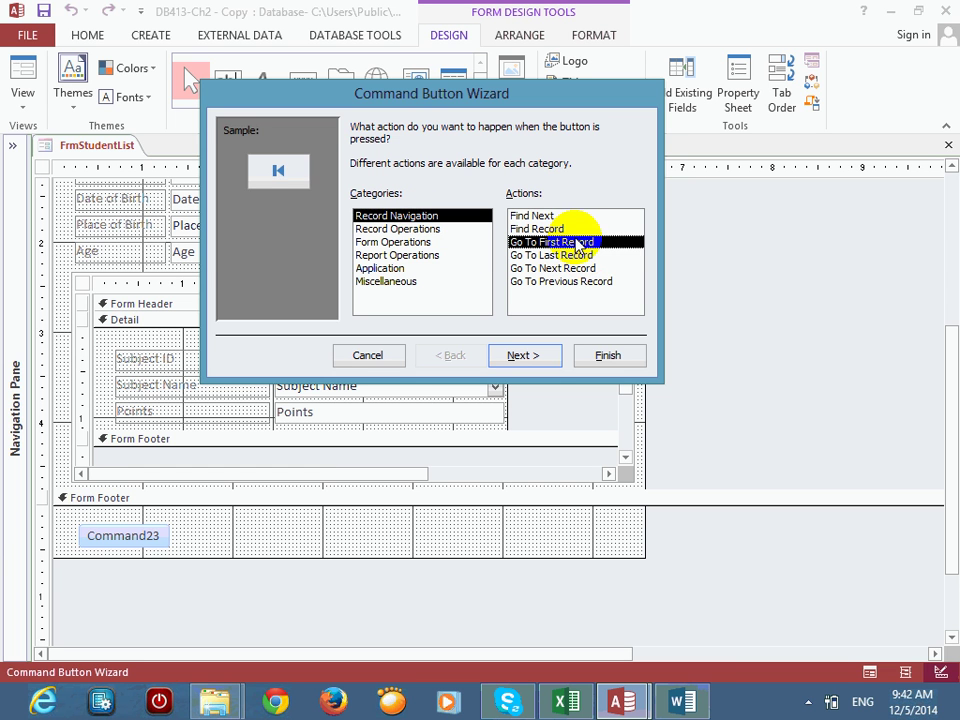
left_click(530, 358)
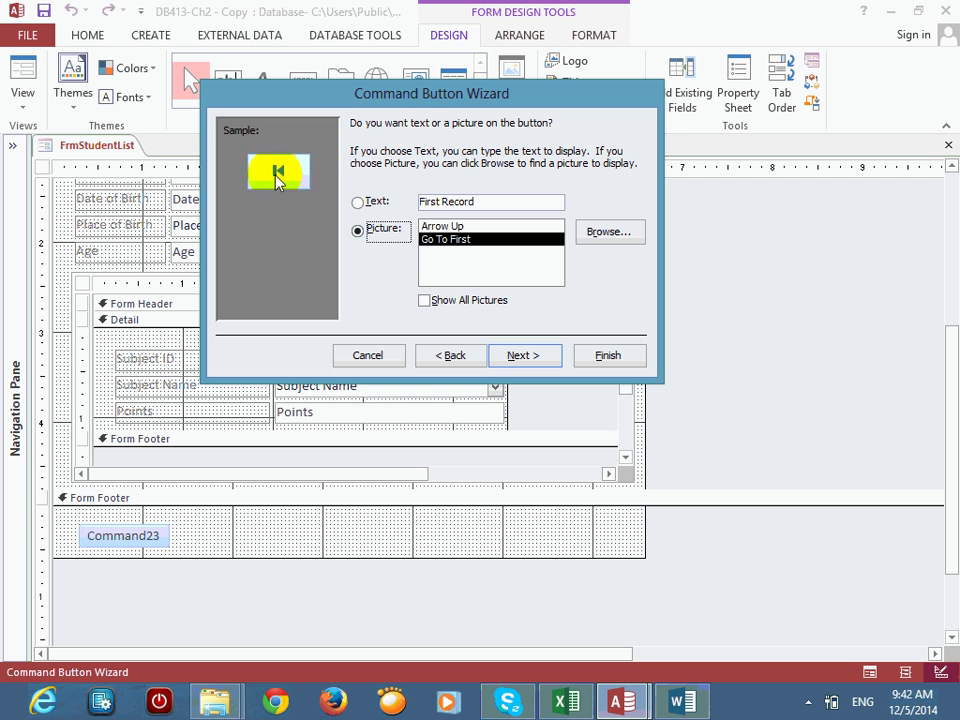
left_click(373, 205)
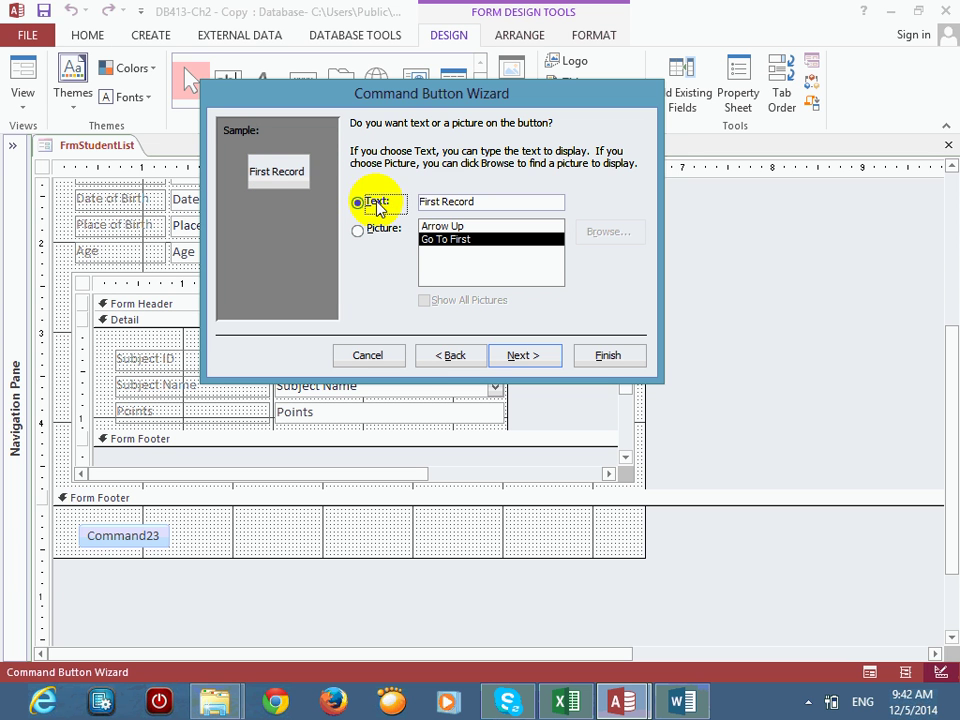
left_click(376, 233)
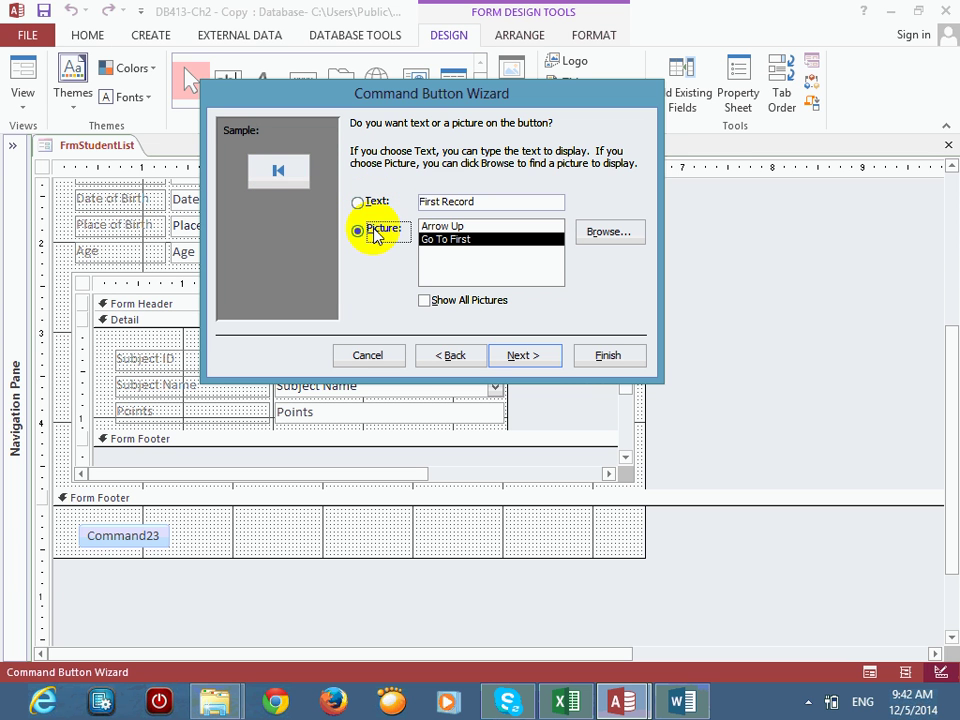
left_click(605, 360)
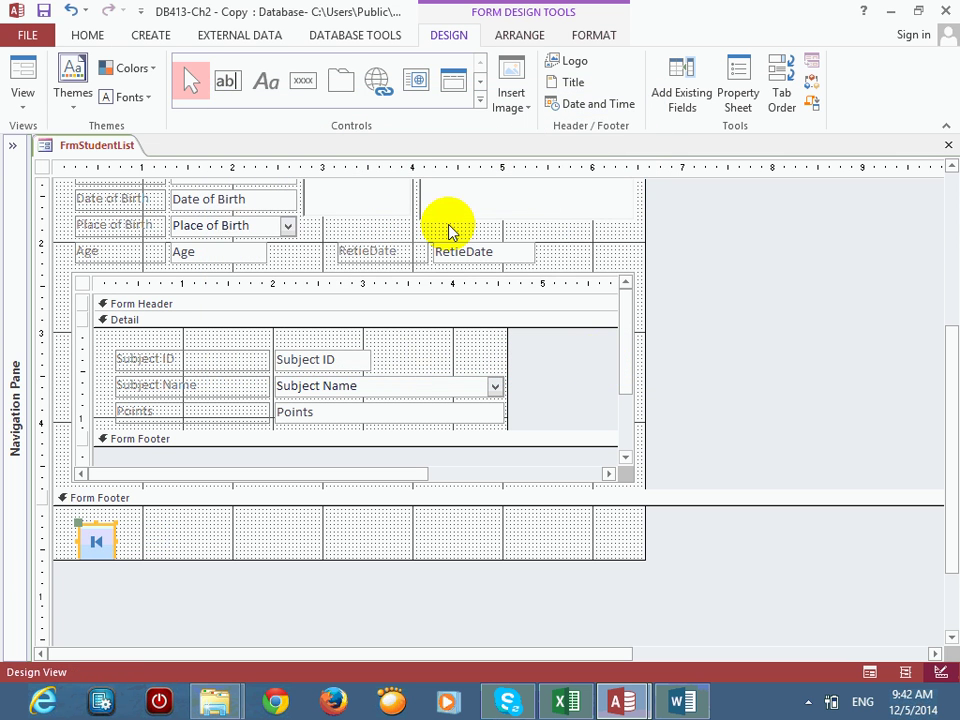
Step: Add a Go To Previous Record command button to the Form Footer at about the 1-inch mark, keeping the default picture
left_click(479, 99)
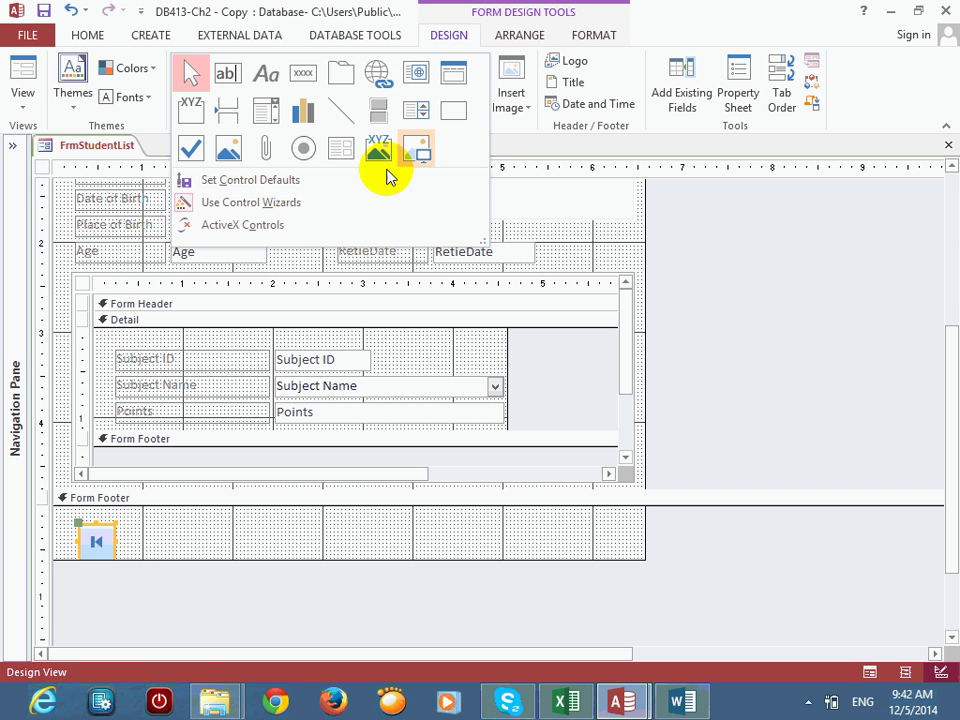
left_click(303, 73)
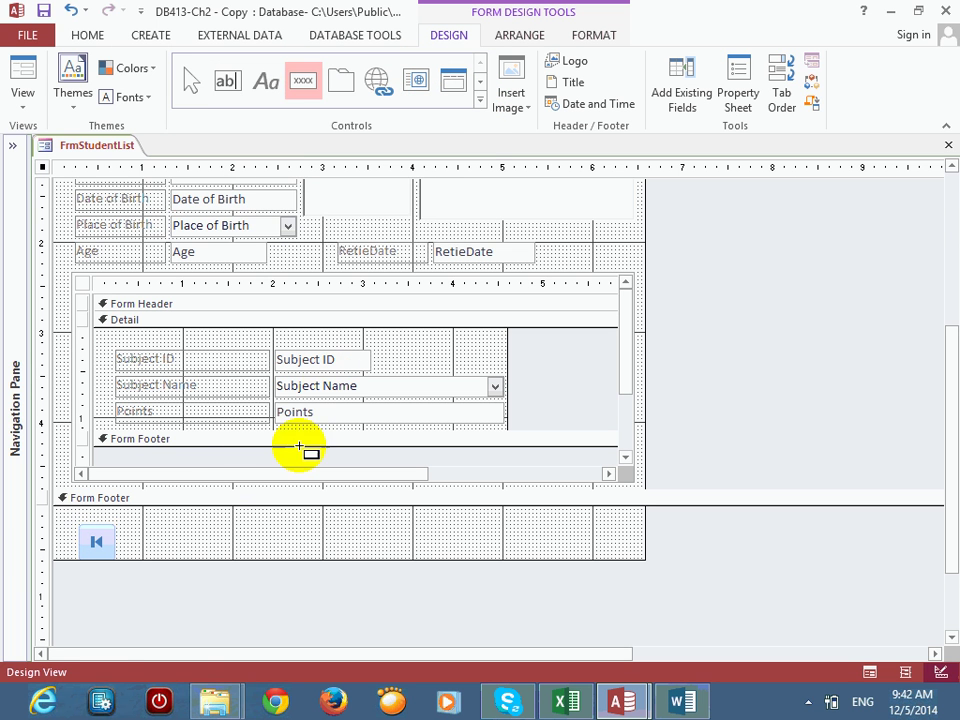
left_click(148, 521)
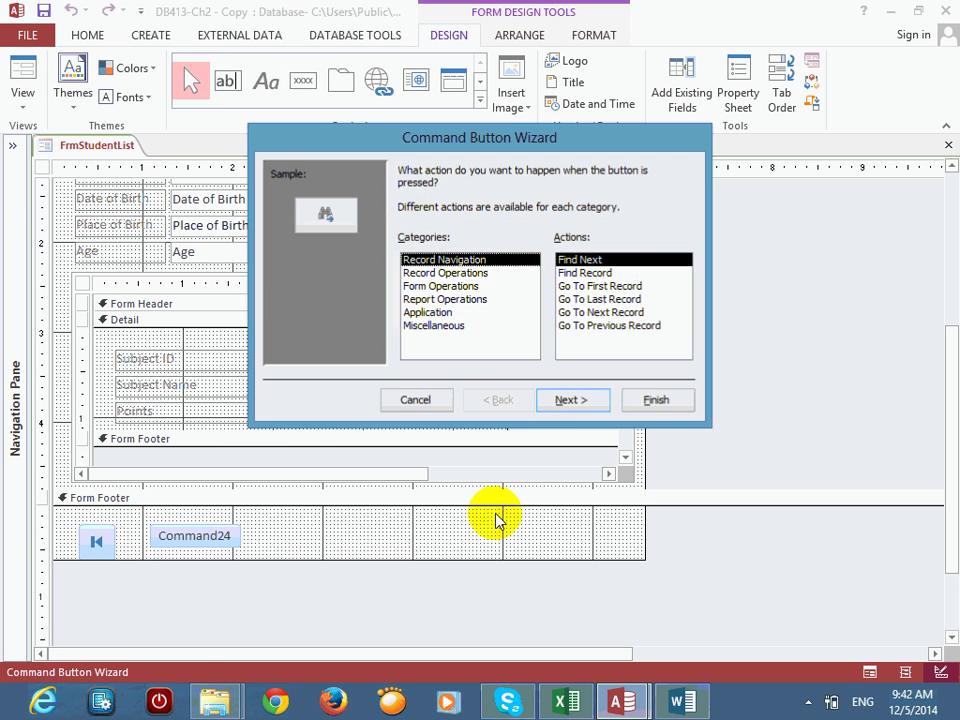
left_click(617, 326)
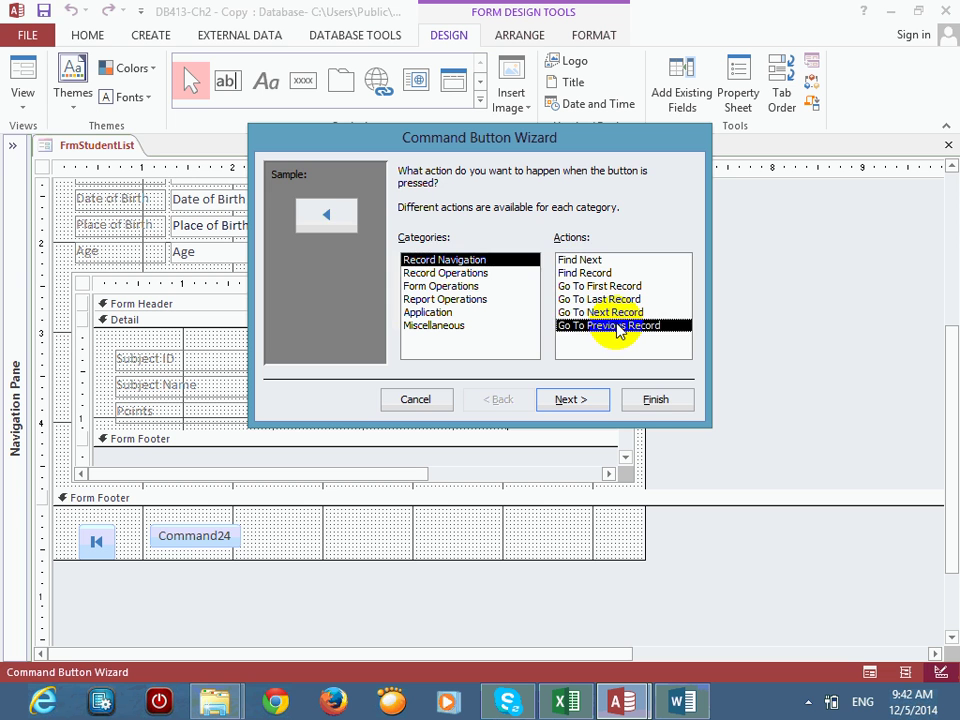
left_click(662, 400)
Step: Add a Go To Next Record command button to the Form Footer at about the 1.9-inch mark, beside the previous-record button
left_click(316, 88)
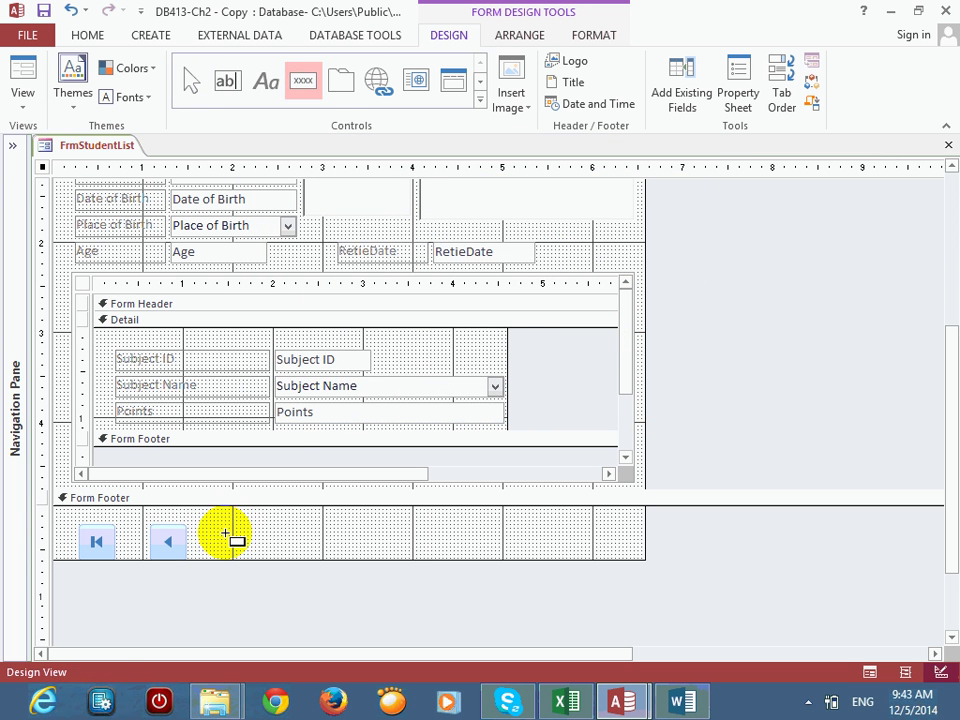
left_click(231, 535)
left_click(612, 313)
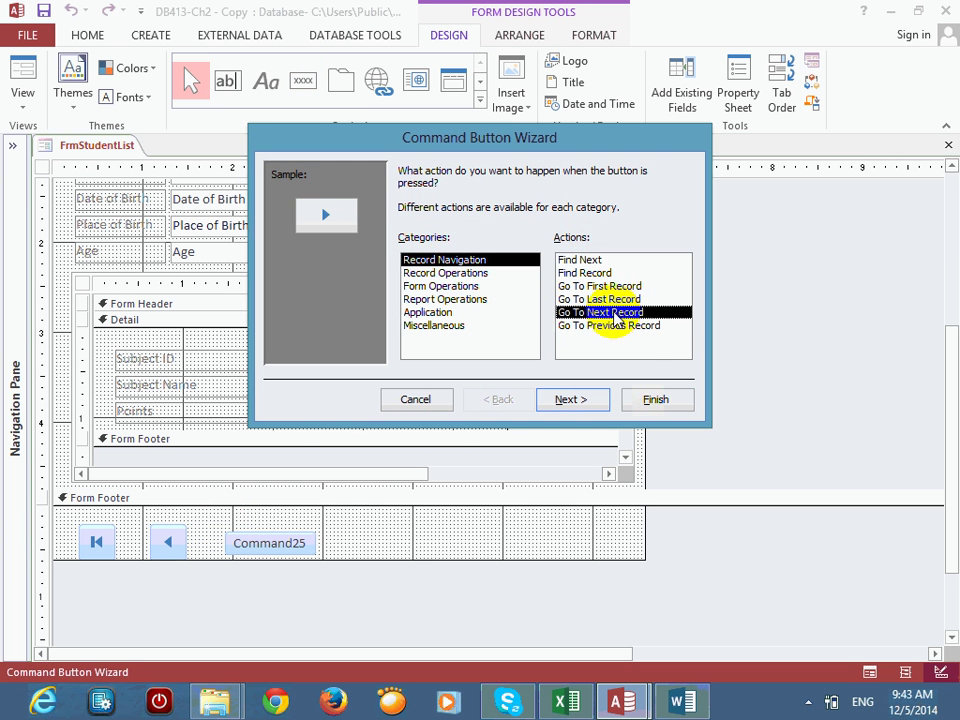
left_click(652, 401)
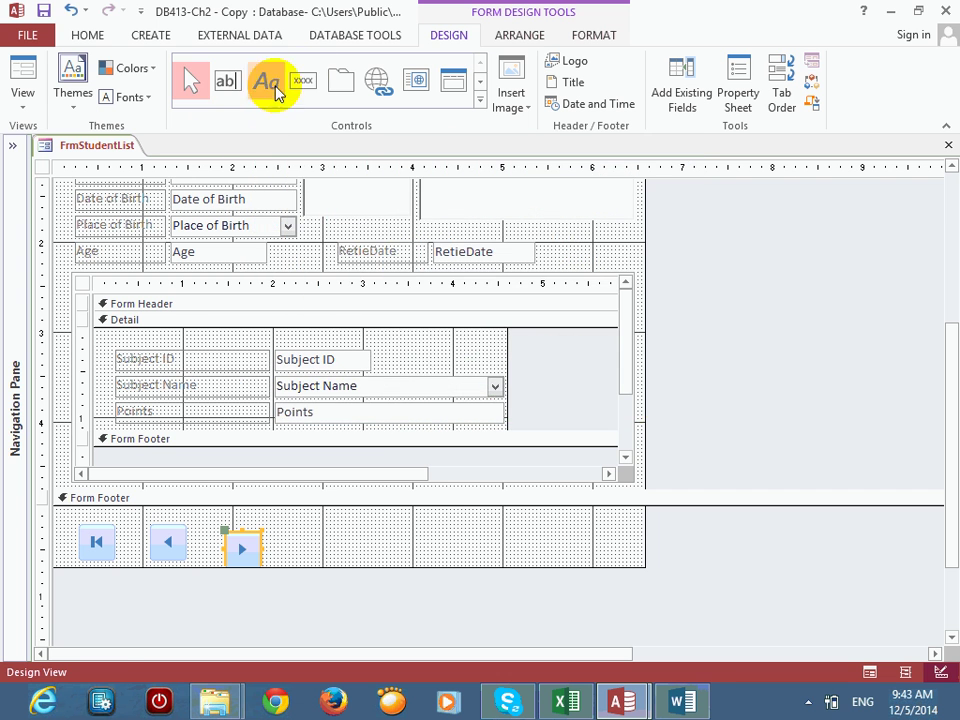
Step: Add a Go To Last Record command button to the Form Footer at about the 2.7-inch mark, beside the next-record button
left_click(303, 80)
left_click(296, 526)
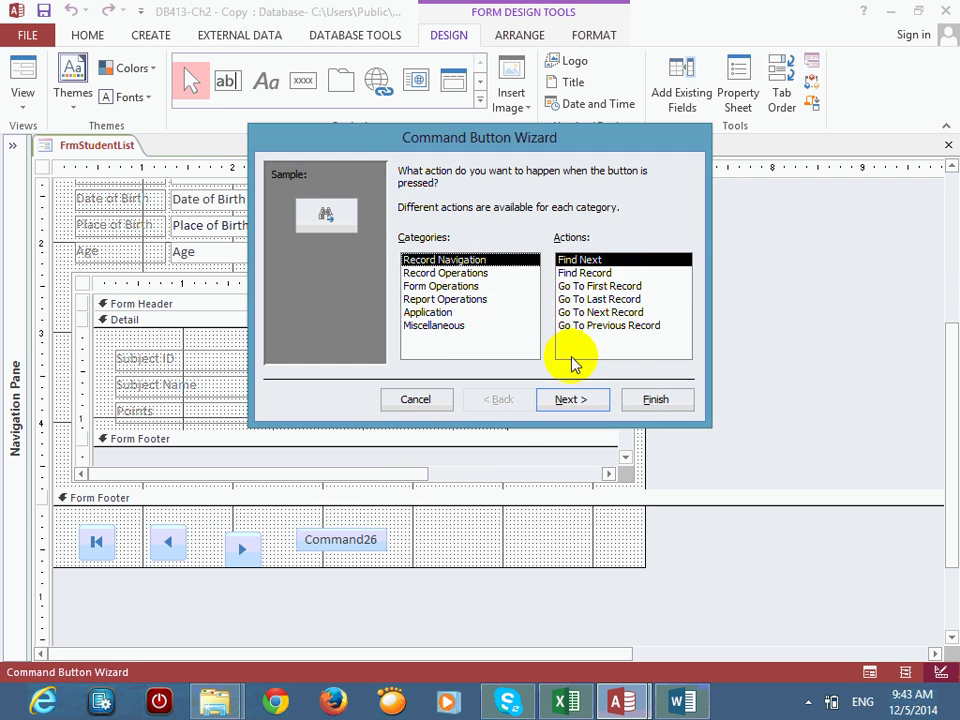
left_click(605, 299)
left_click(652, 399)
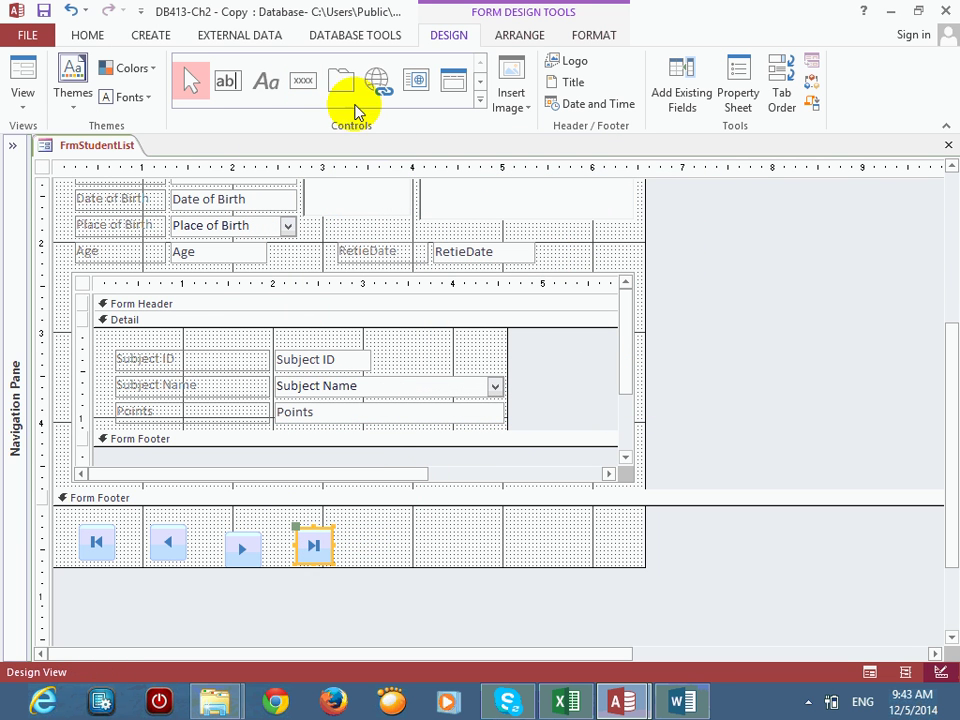
Step: Add an Add New Record command button from Record Operations to the Form Footer at about the 3.4-inch mark
left_click(303, 80)
left_click(365, 528)
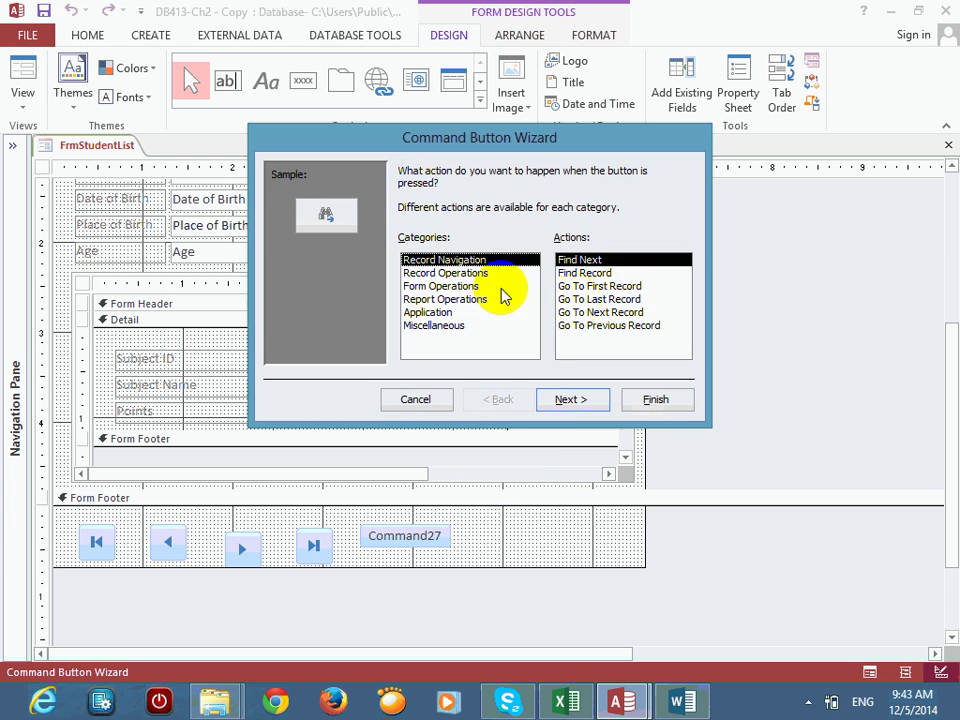
left_click(446, 286)
left_click(446, 273)
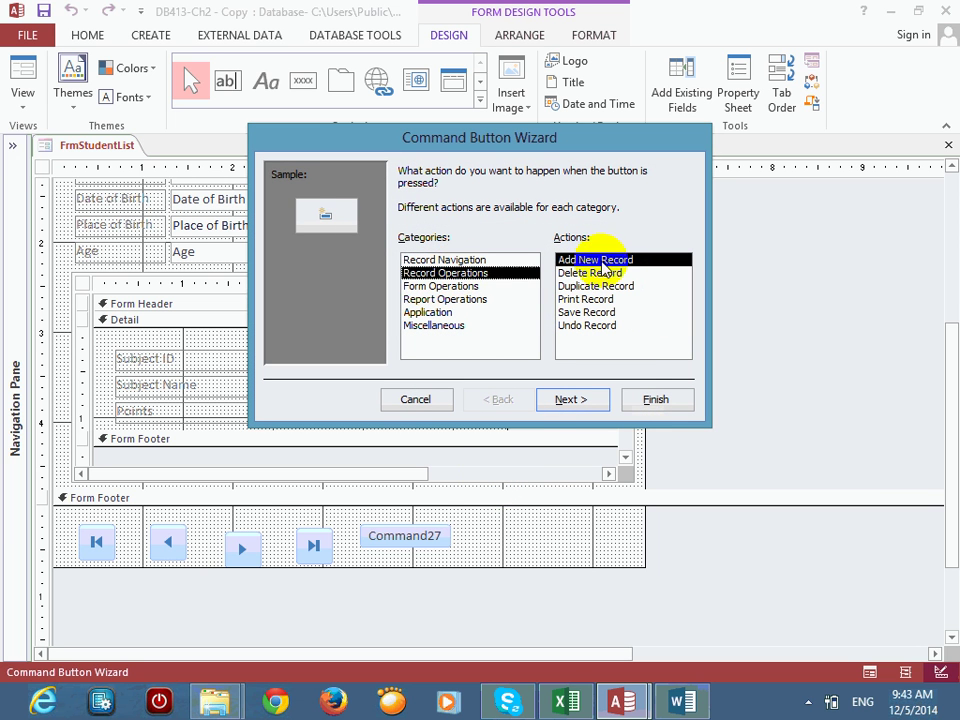
left_click(651, 402)
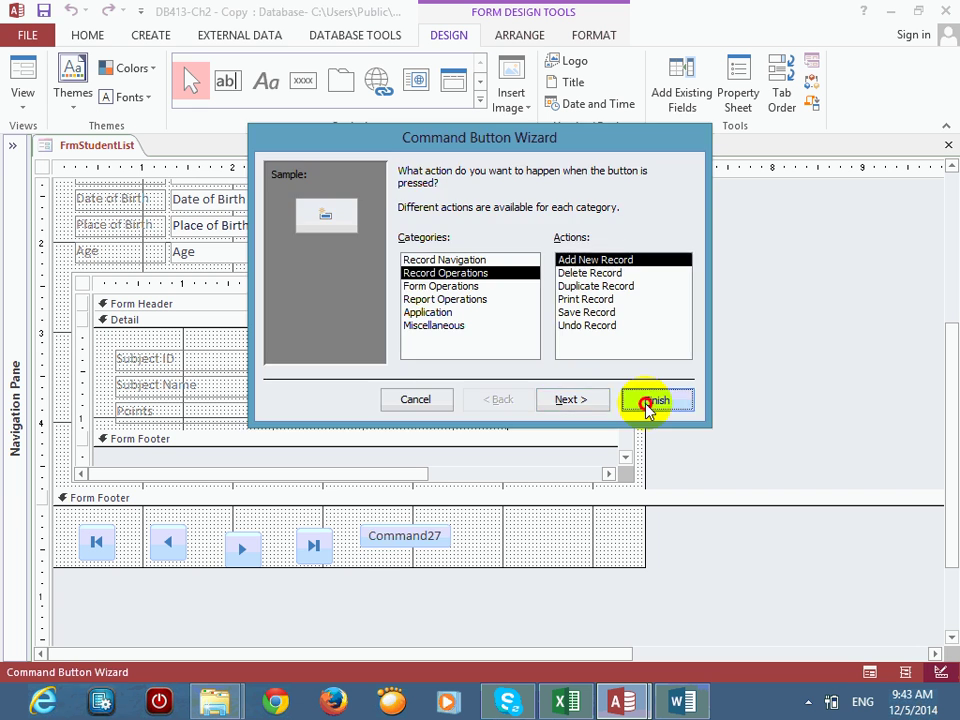
Step: Add a Close Form command button to the Form Footer at about the 4-inch mark, showing the text ចាកចេញ instead of a picture
left_click(303, 82)
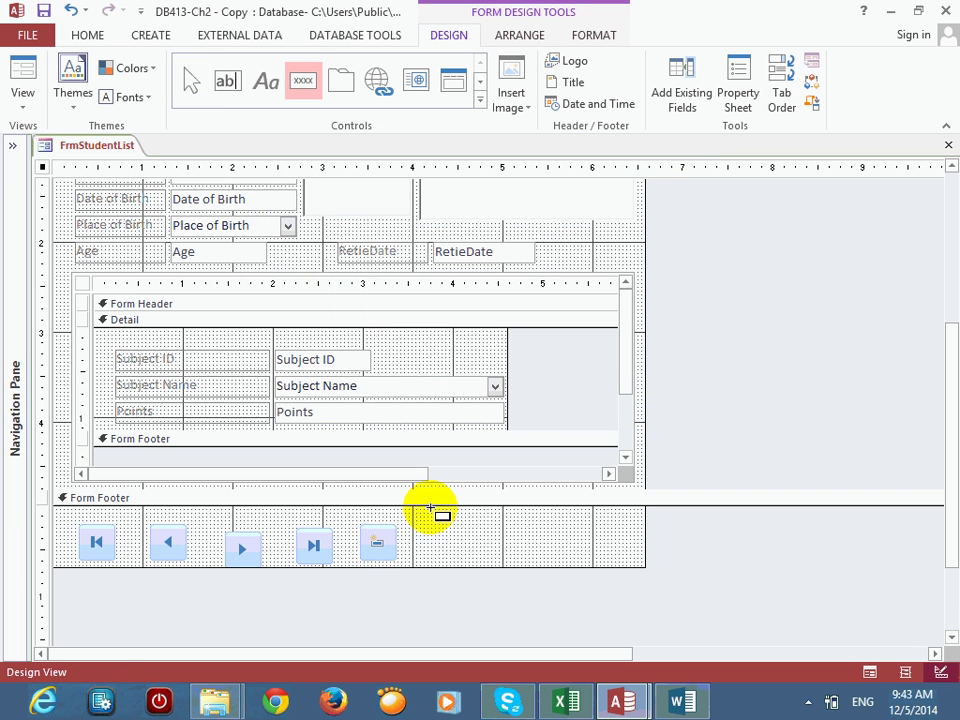
left_click(415, 520)
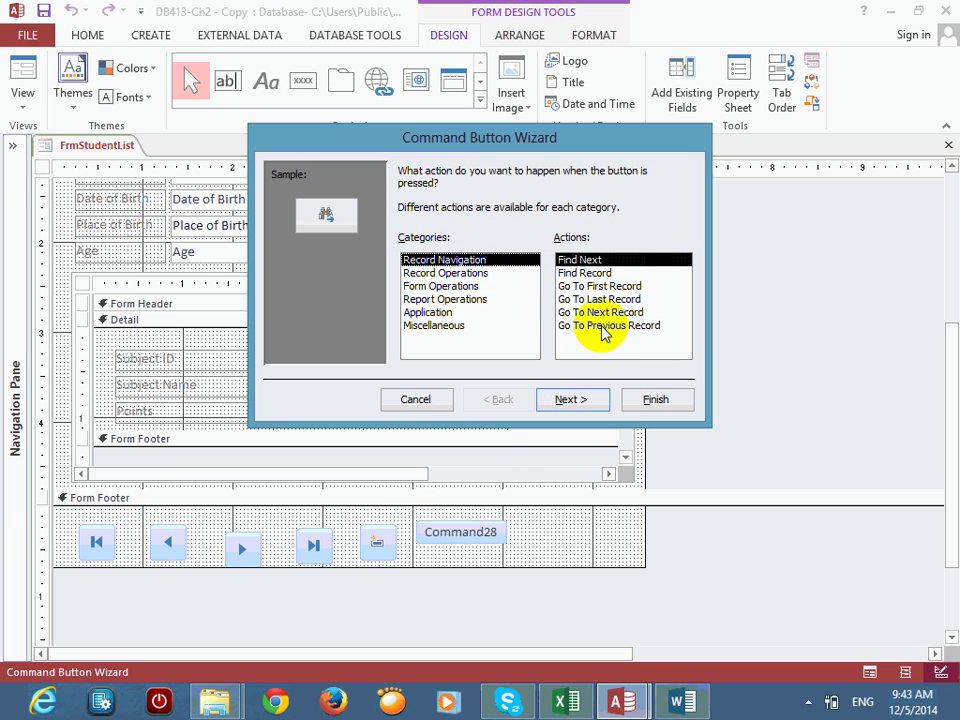
left_click(437, 286)
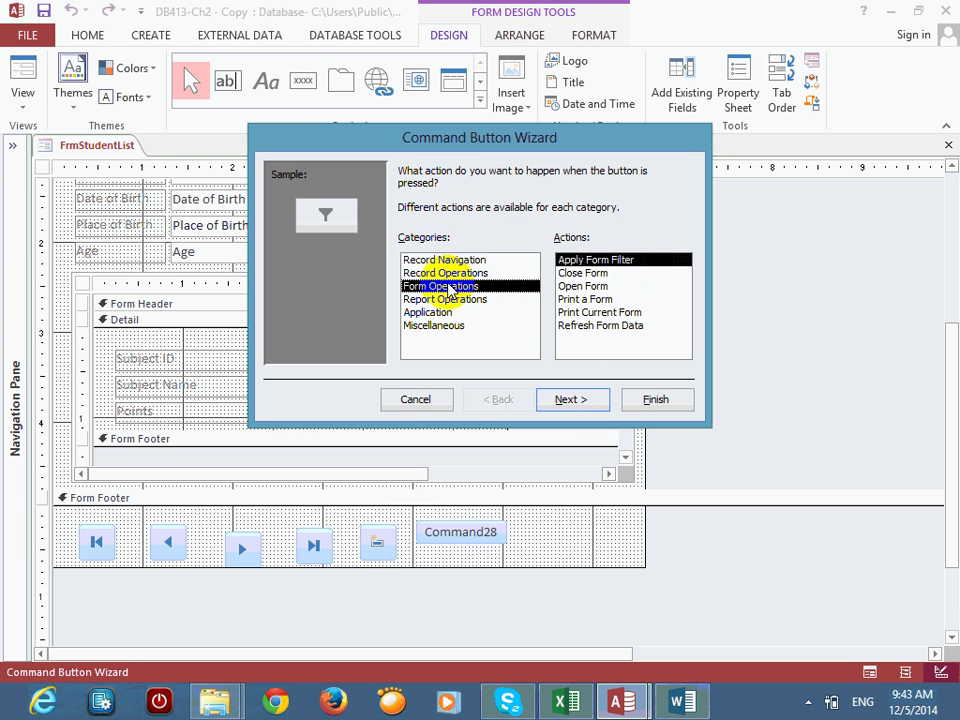
left_click(578, 260)
left_click(578, 273)
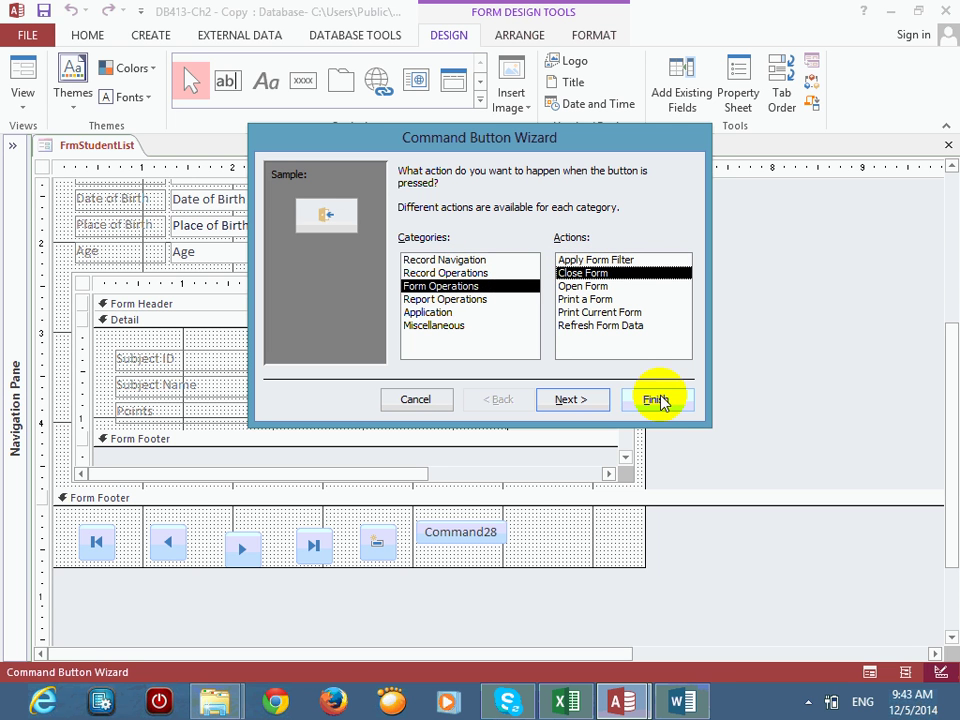
left_click(566, 399)
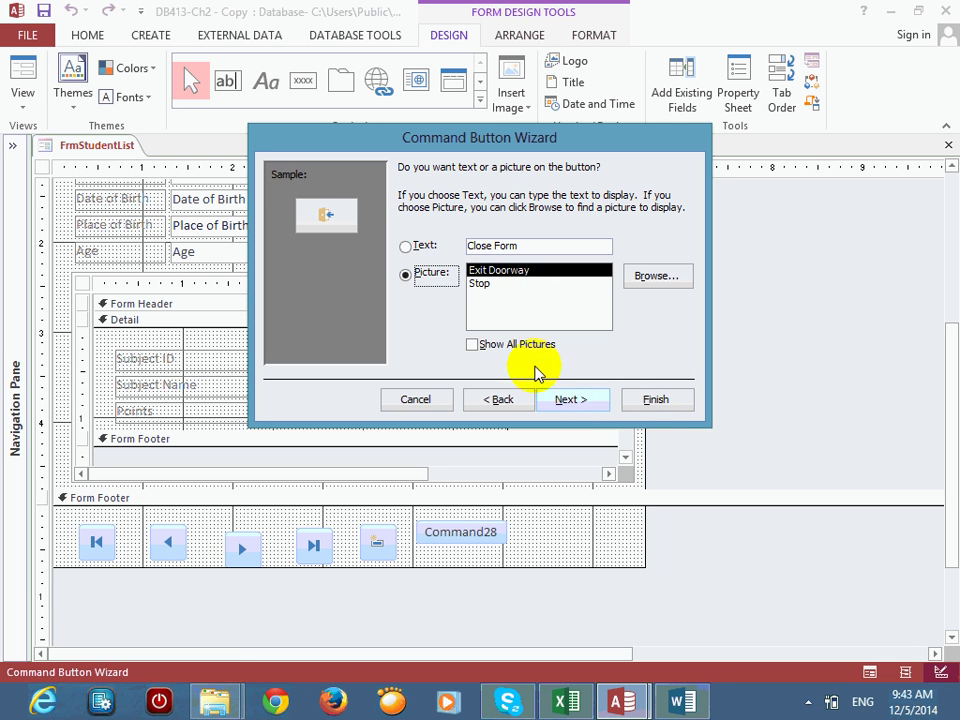
left_click(412, 246)
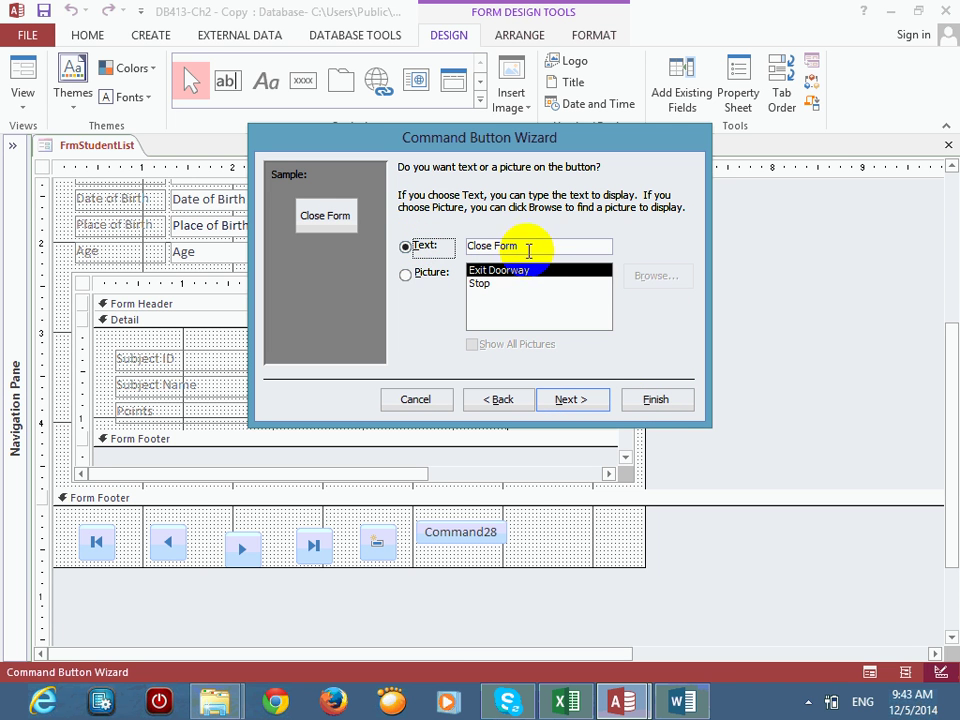
left_click(416, 246)
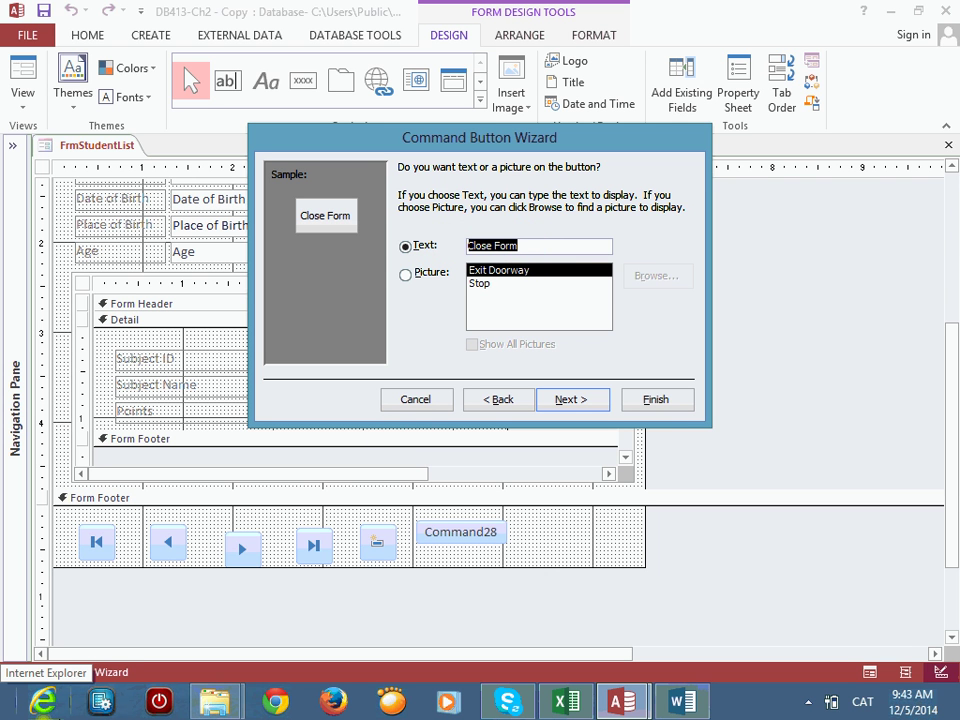
type("ចាកចេញ")
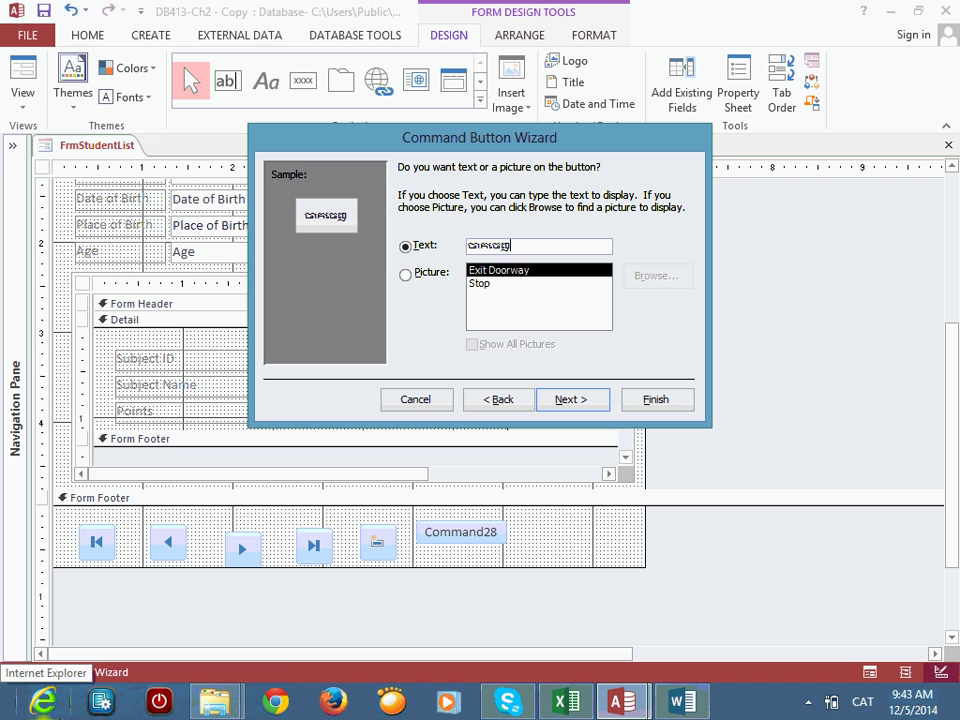
left_click(655, 400)
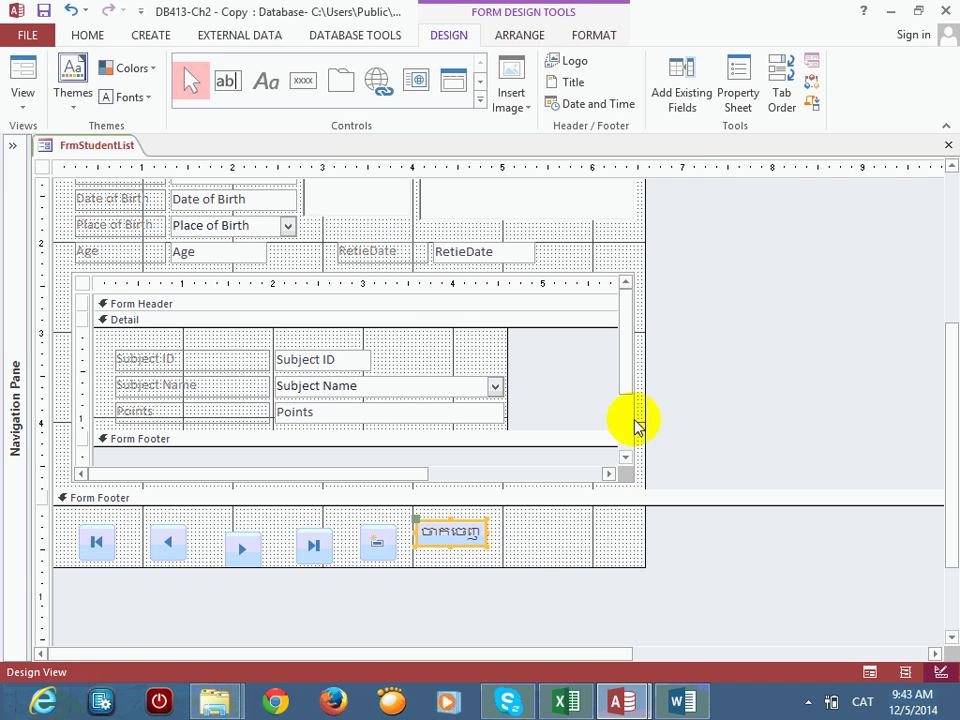
Step: Set the font of the ចាកចេញ close button to Khmer OS Battambang
left_click(92, 37)
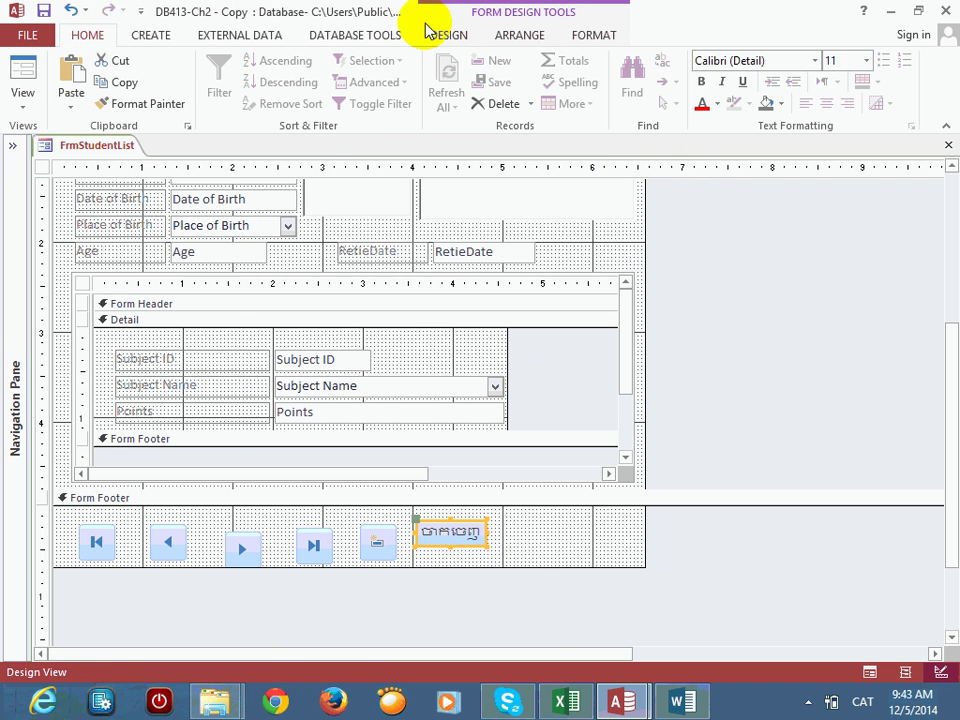
left_click(818, 61)
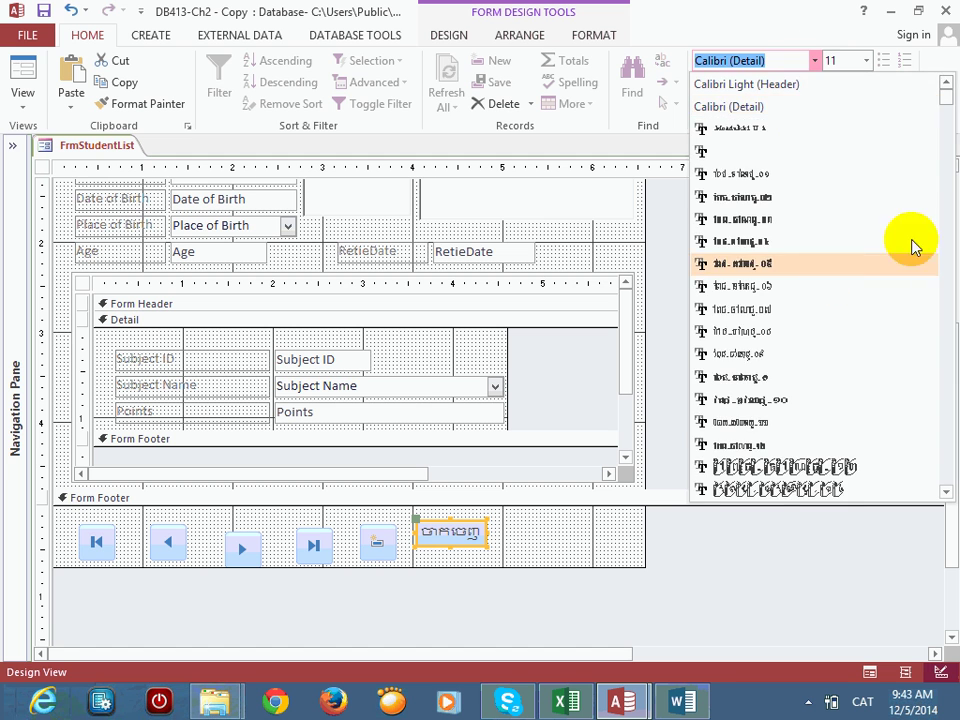
left_click_drag(945, 86, 949, 223)
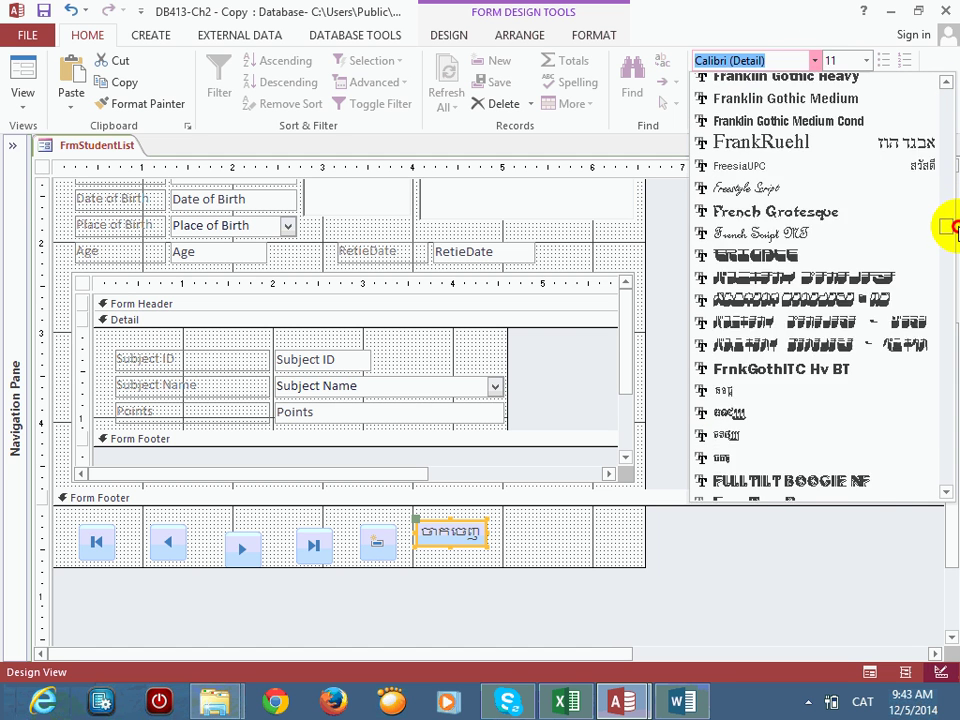
scroll(896, 285, "down", 8)
scroll(812, 330, "down", 20)
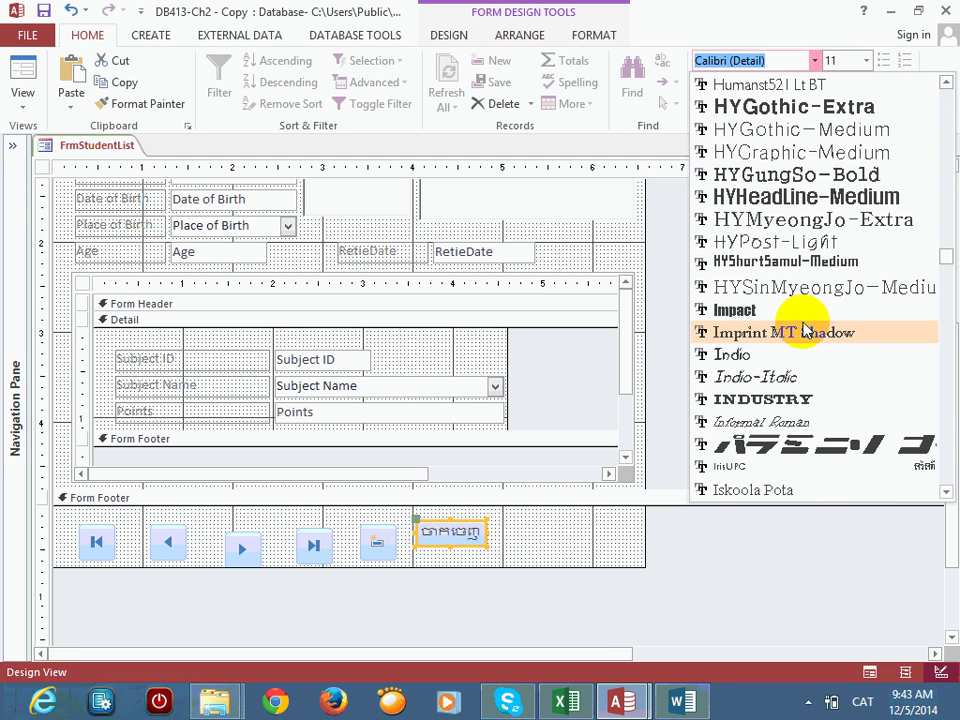
scroll(800, 328, "down", 10)
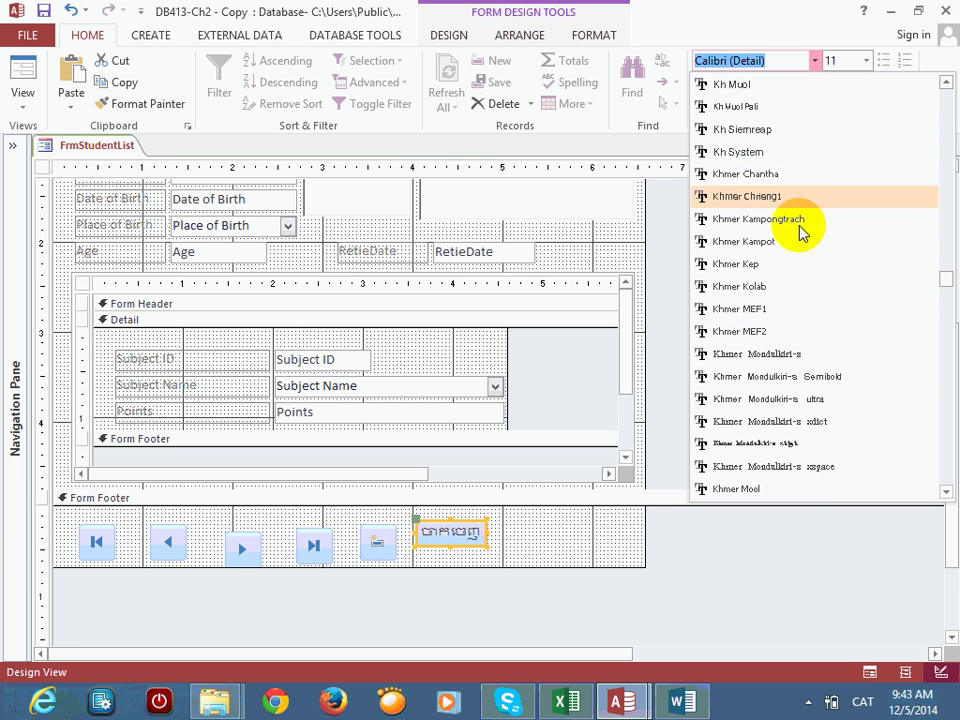
scroll(797, 368, "down", 5)
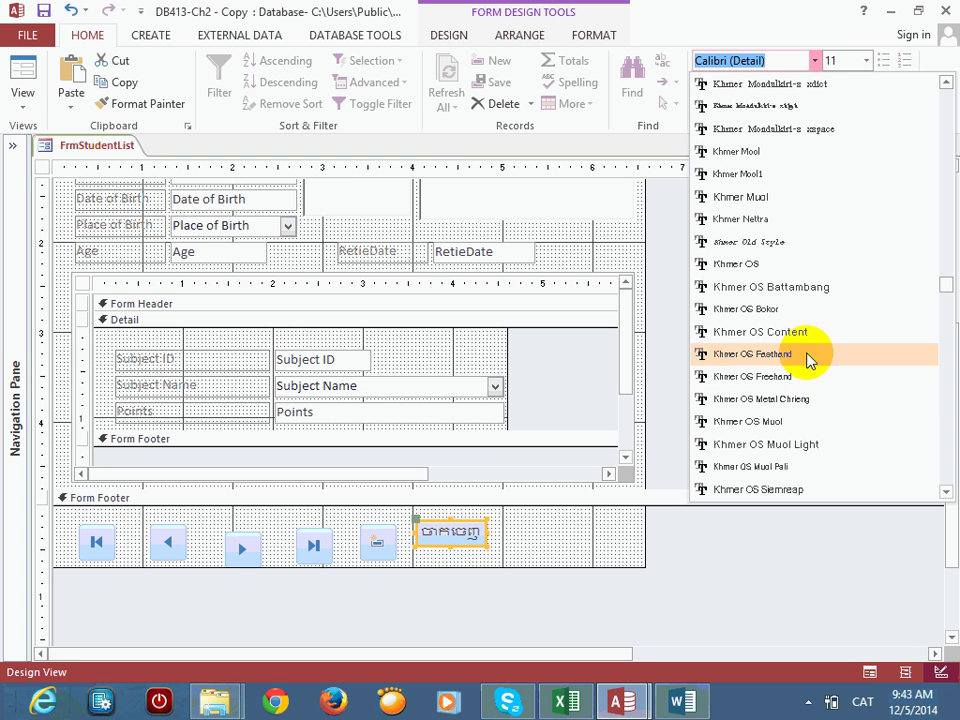
left_click(814, 286)
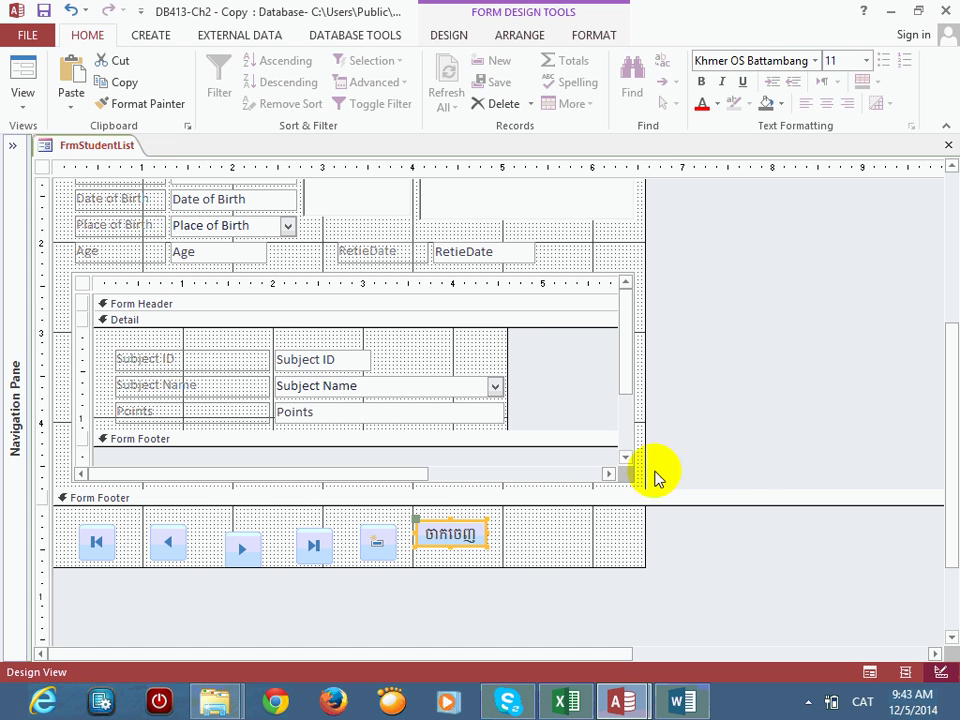
left_click(540, 545)
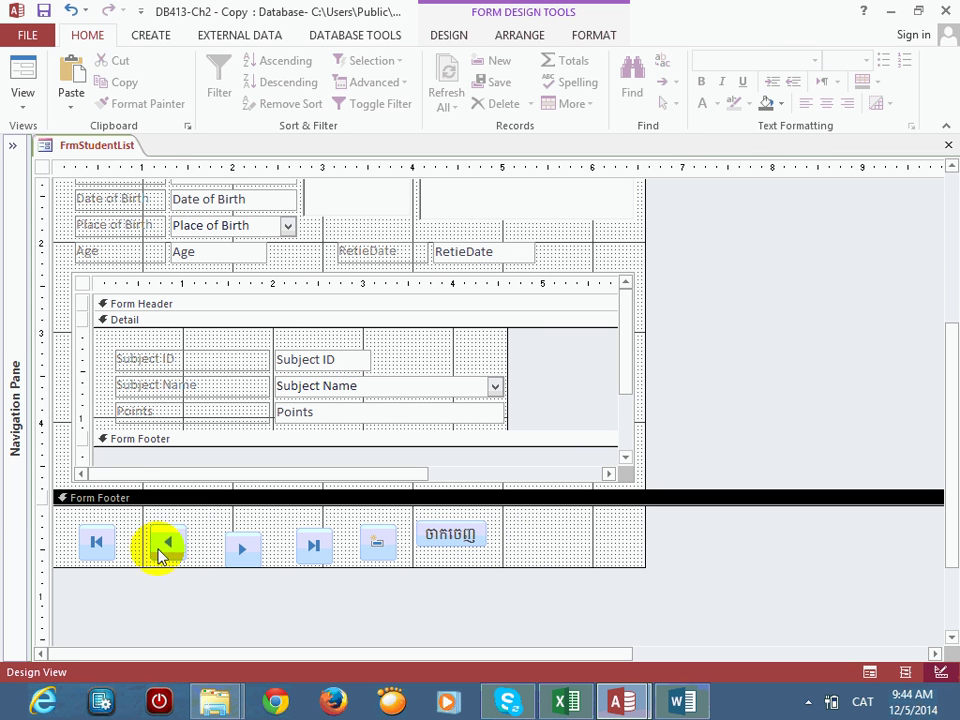
Step: Reduce the height of the five picture buttons and line them up in one row at the footer's upper left, leaving a gap after the previous-record button
left_click(92, 540)
mouse_move(90, 531)
left_mouse_down()
mouse_move(227, 551)
mouse_move(176, 540)
mouse_move(184, 540)
left_mouse_up()
left_click_drag(300, 549, 224, 536)
left_click_drag(364, 540, 118, 585)
mouse_move(3, 716)
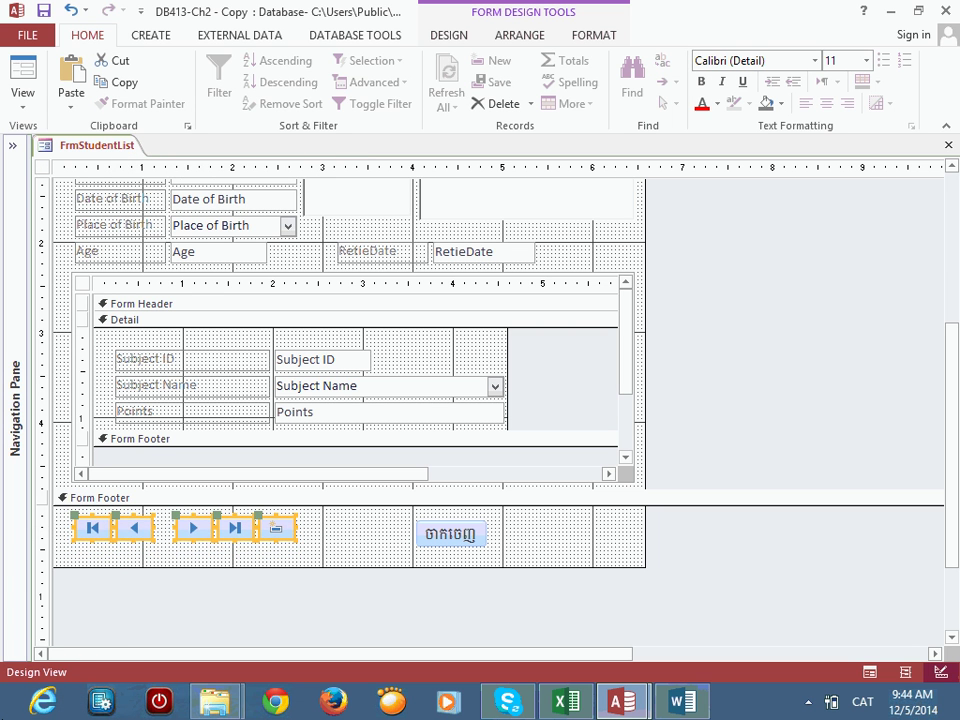
left_click(318, 538)
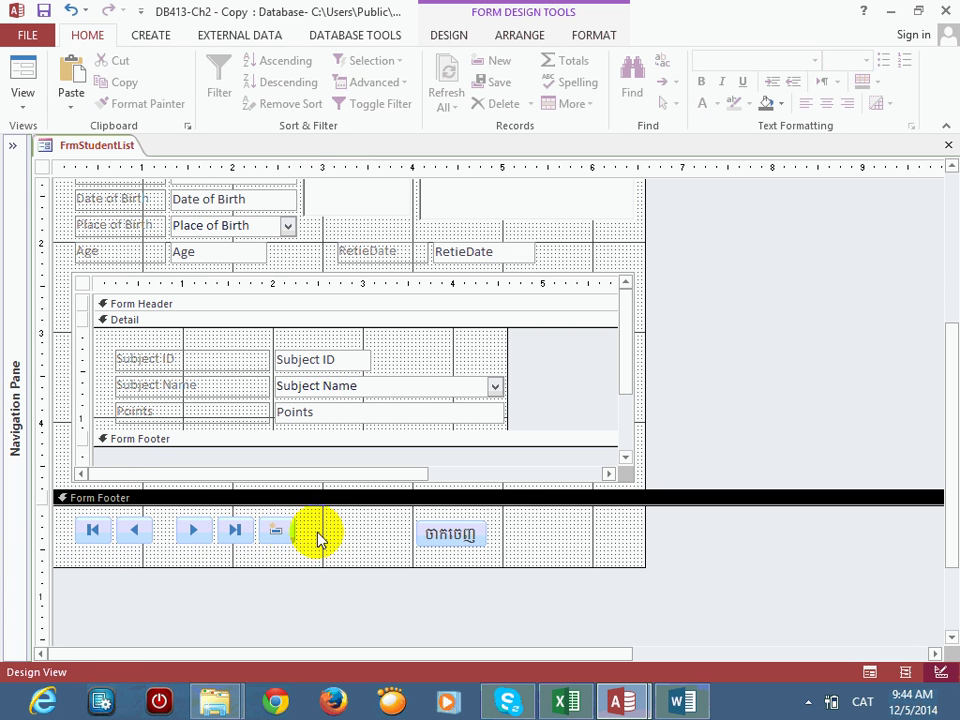
Step: Shift the next, last and new-record buttons right to widen the gap, and place the ចាកចេញ button beneath the first two buttons
left_click_drag(323, 527, 156, 525)
left_click_drag(229, 534, 256, 537)
left_click_drag(435, 540, 107, 568)
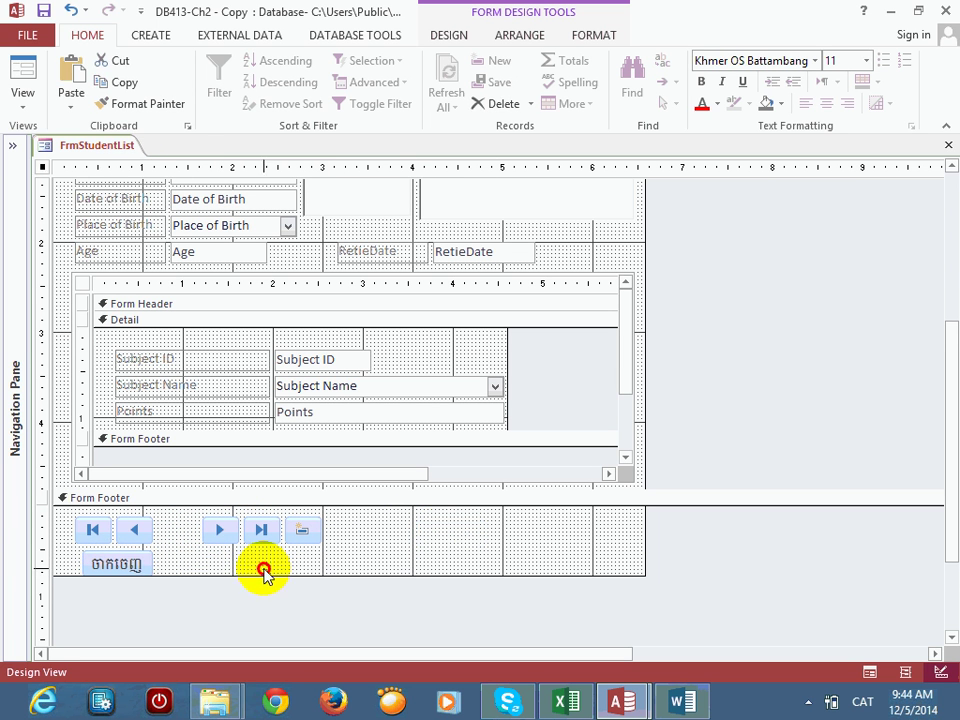
left_click(261, 568)
Step: Show the form in Form View and test its next, previous, add-new and first-record buttons
left_click(33, 68)
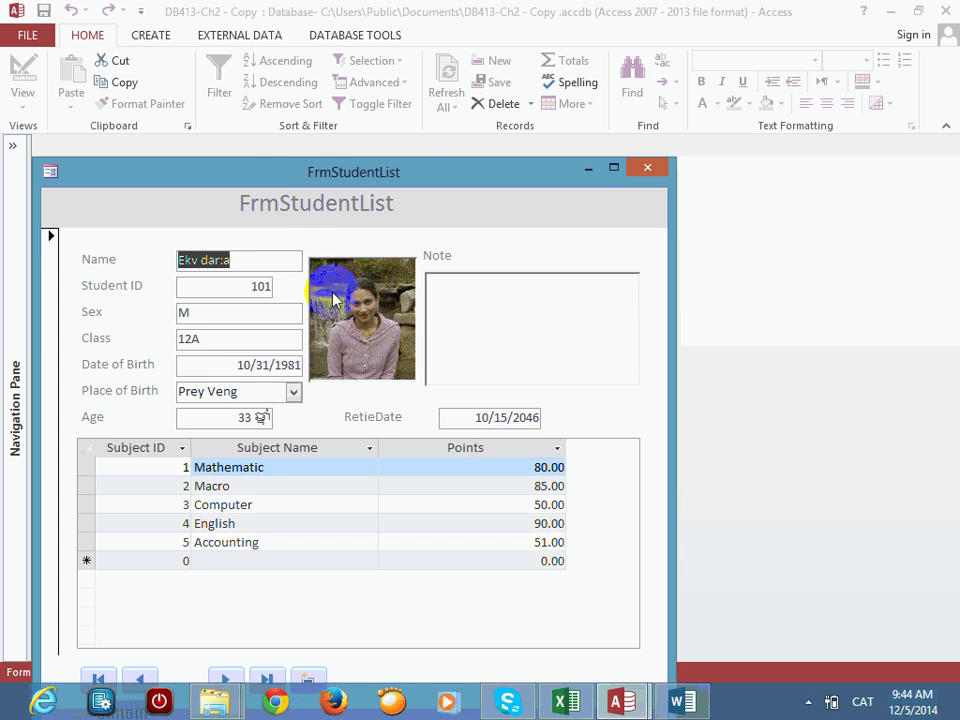
left_click_drag(317, 171, 418, 44)
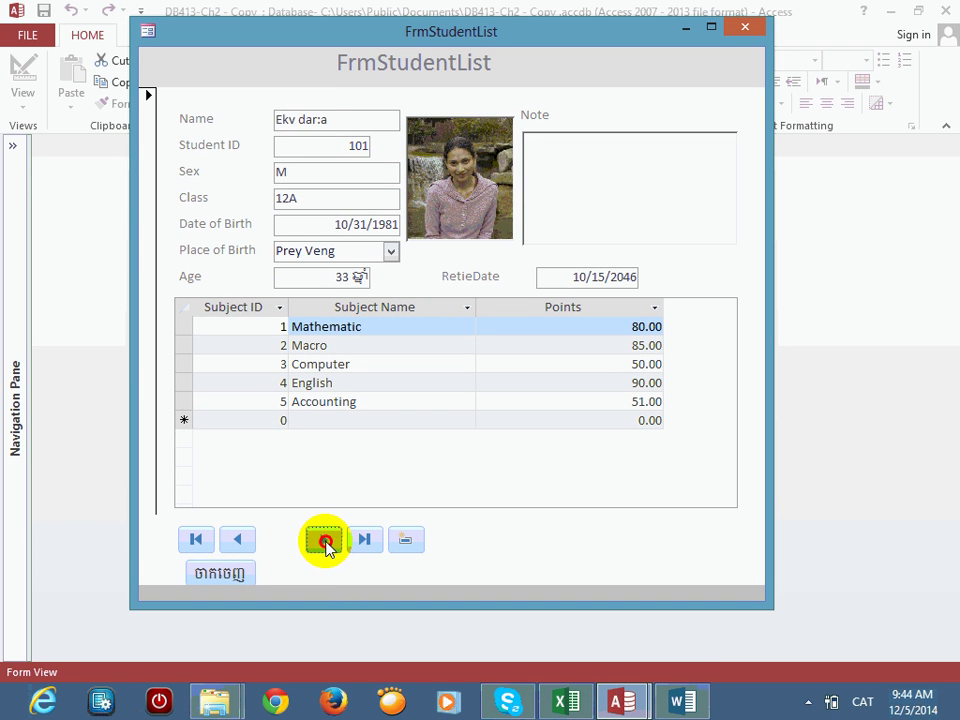
left_click(322, 540)
left_click(323, 541)
left_click(240, 540)
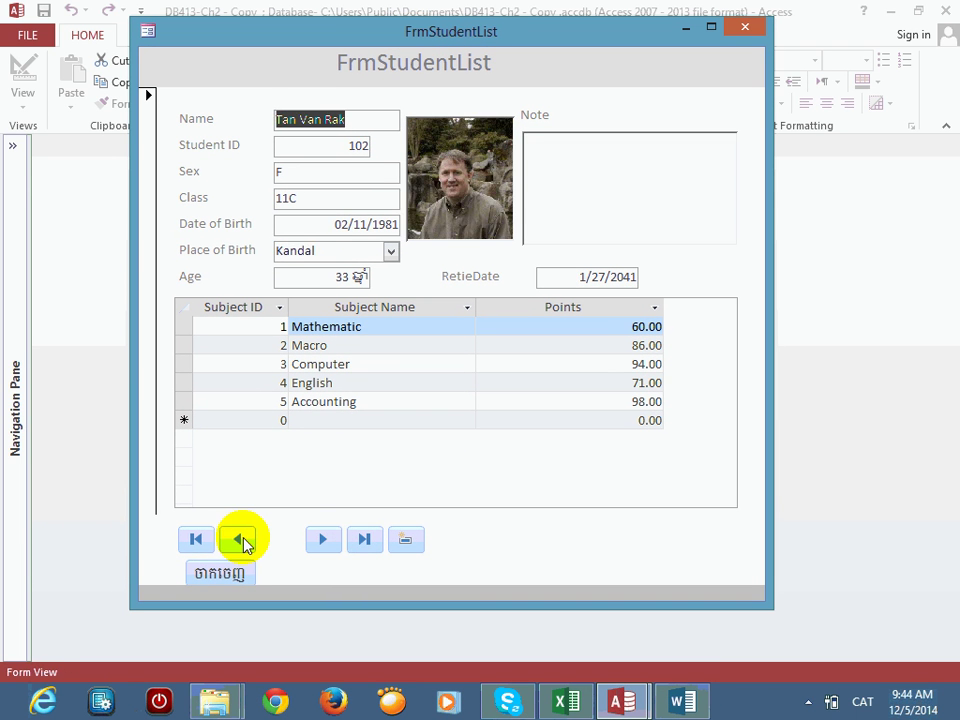
left_click(240, 540)
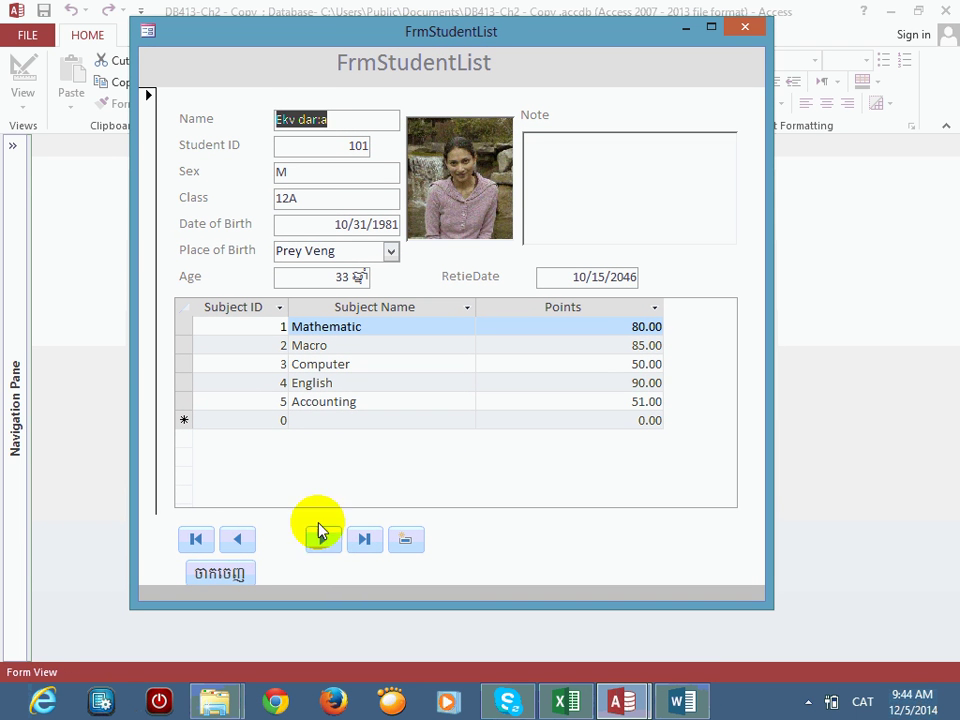
left_click(406, 541)
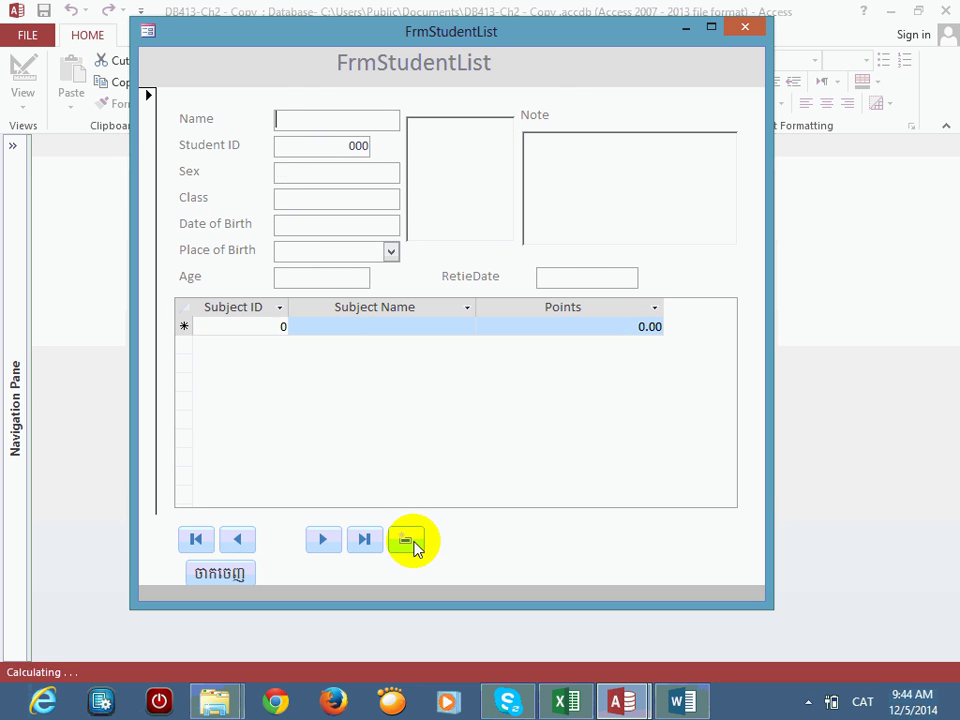
left_click(197, 540)
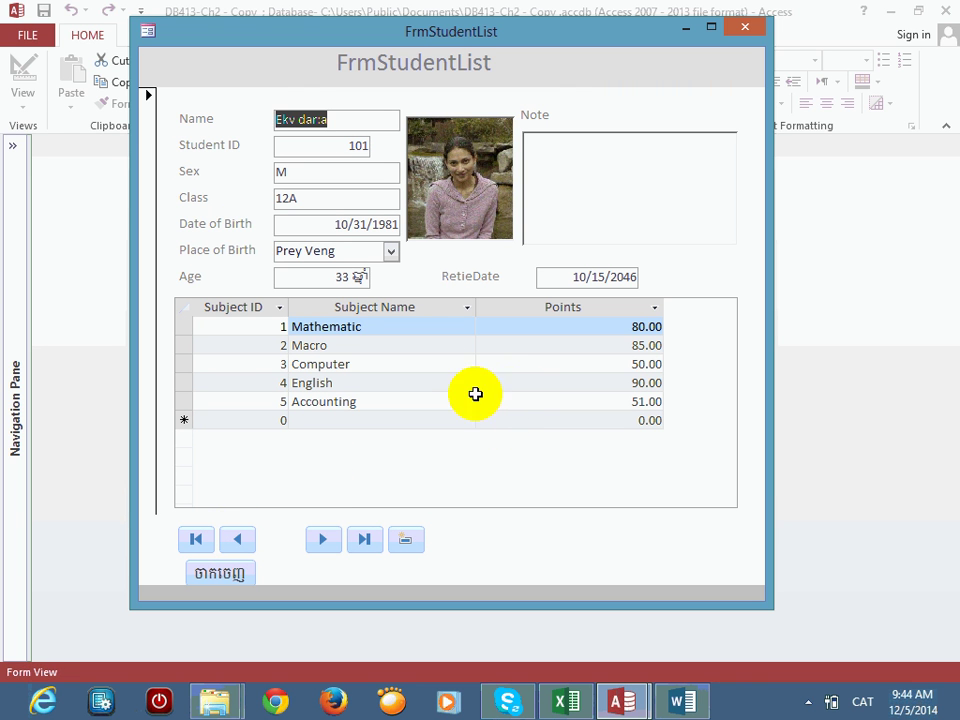
Step: Try to delete the first student record by selecting it with the record selector
left_click(149, 172)
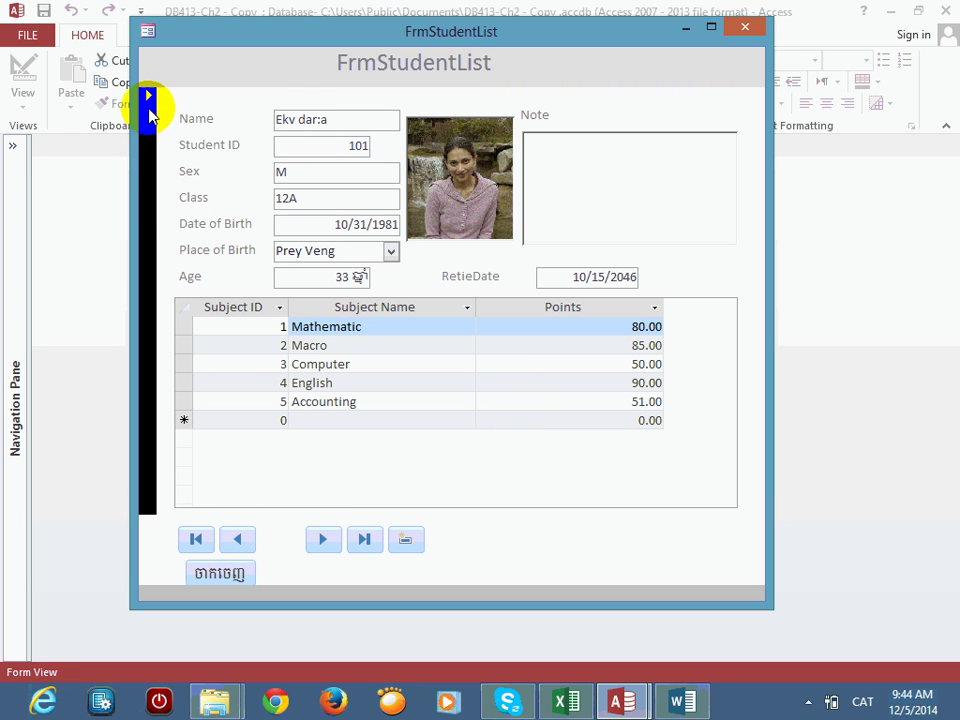
left_click(157, 128)
left_click(150, 252)
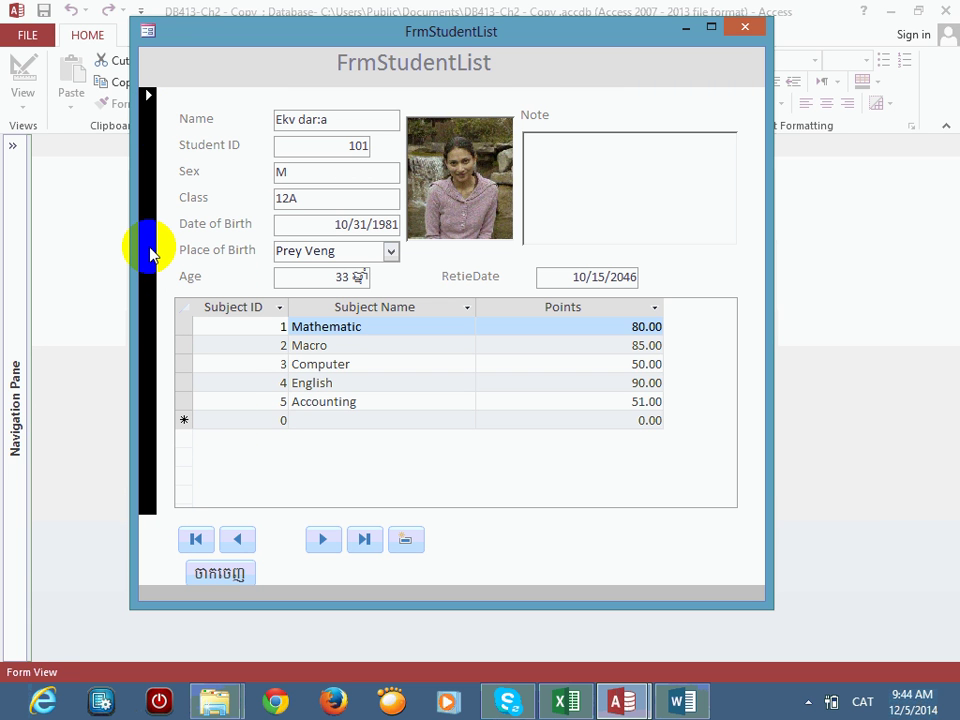
key("Delete")
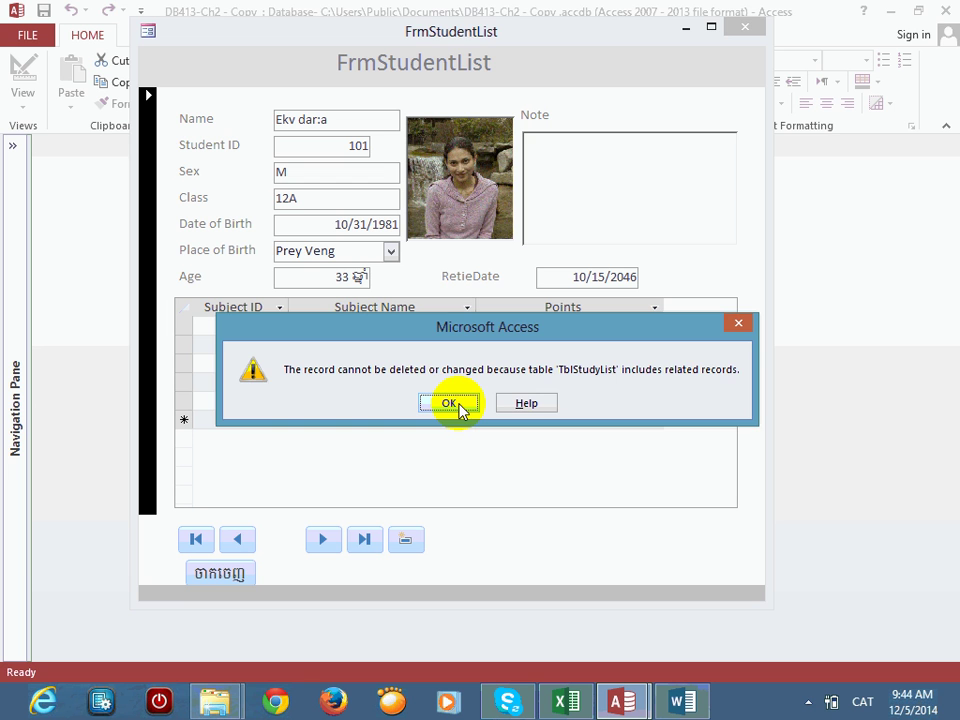
left_click(451, 404)
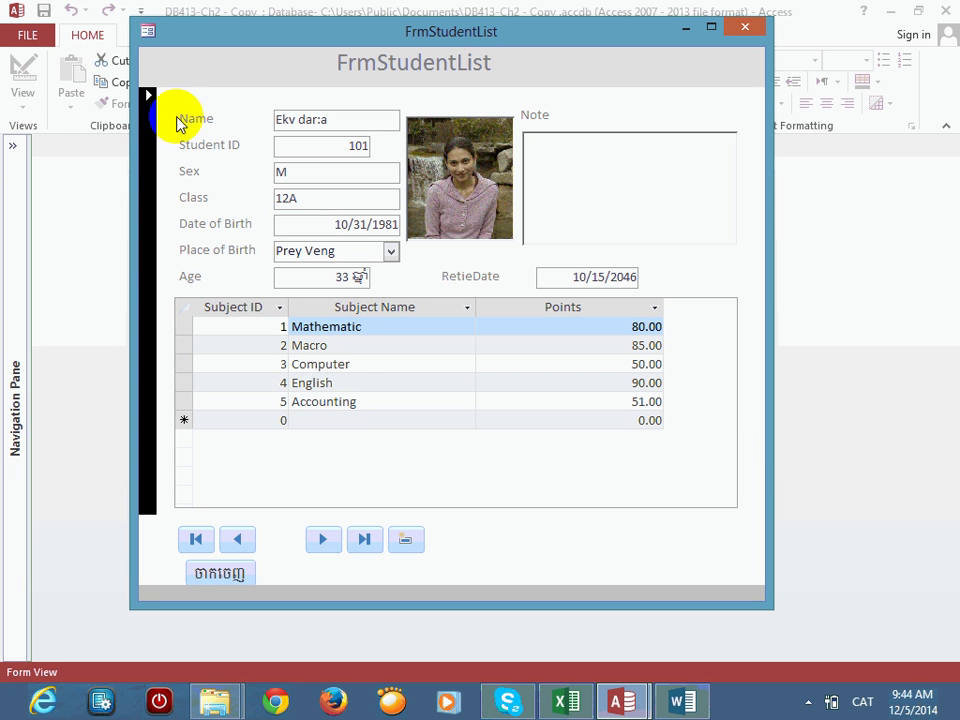
left_click(140, 148)
left_click(155, 177)
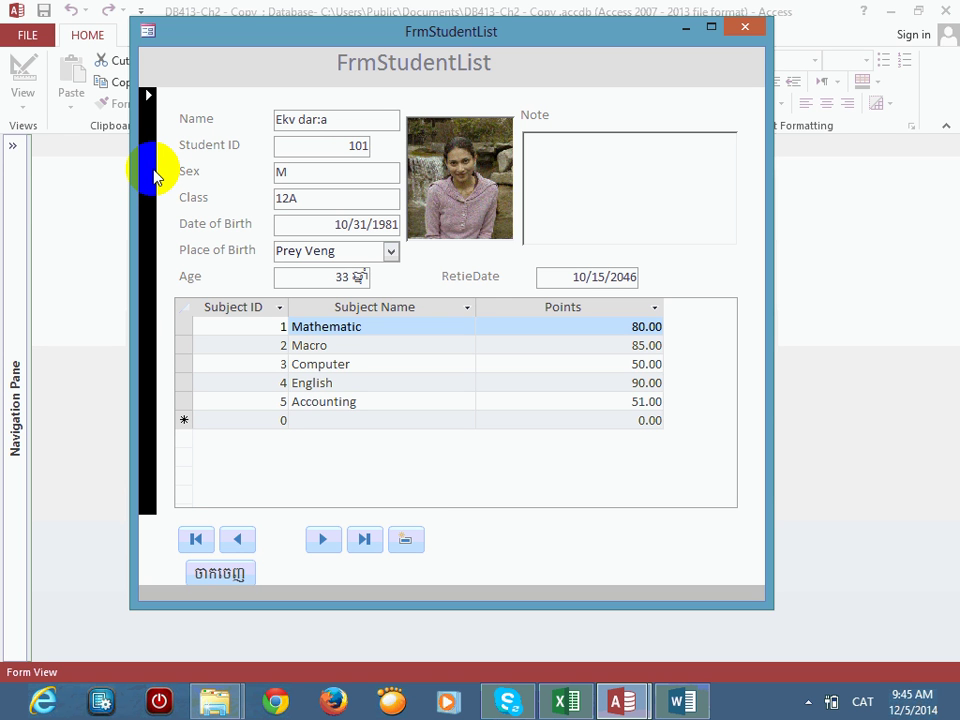
left_click(622, 117)
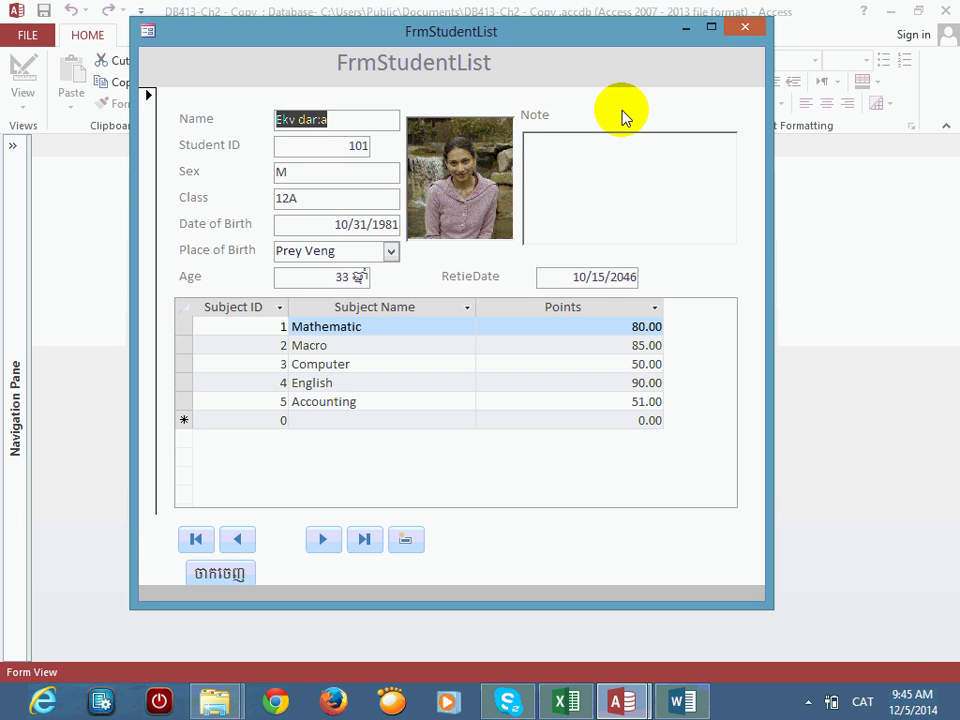
Step: Return FrmStudentList to Design View and set the form's Record Selectors property to No
right_click(589, 108)
left_click(633, 158)
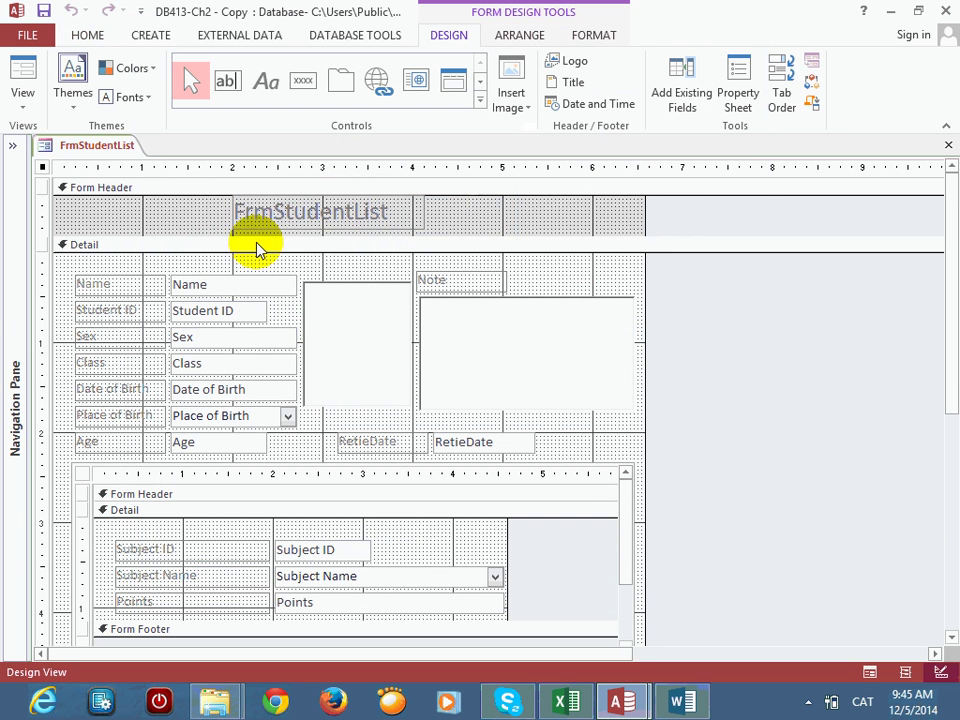
double_click(40, 167)
left_click(668, 228)
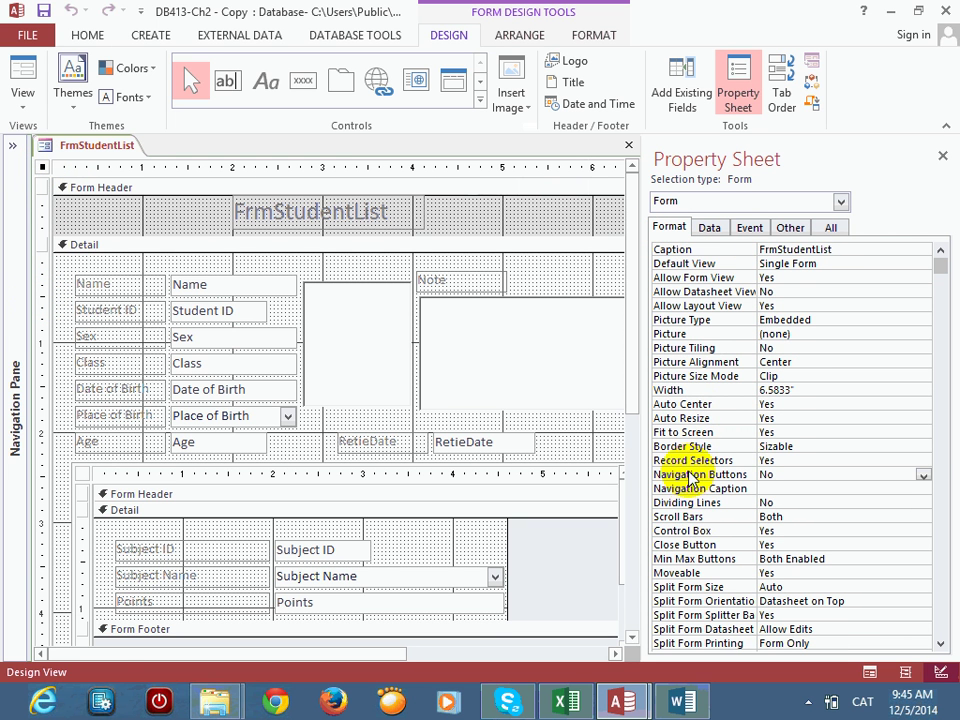
left_click(821, 462)
double_click(822, 461)
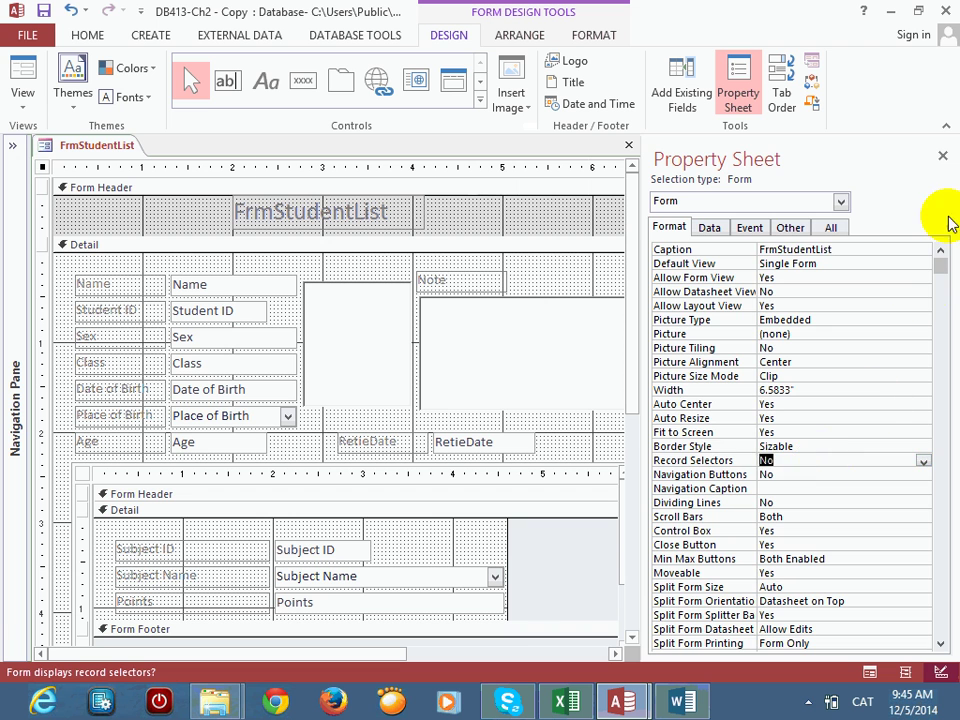
Step: Show FrmStudentList in Form View and move its pop-up window to inspect the form without record selectors
left_click(942, 157)
left_click(22, 70)
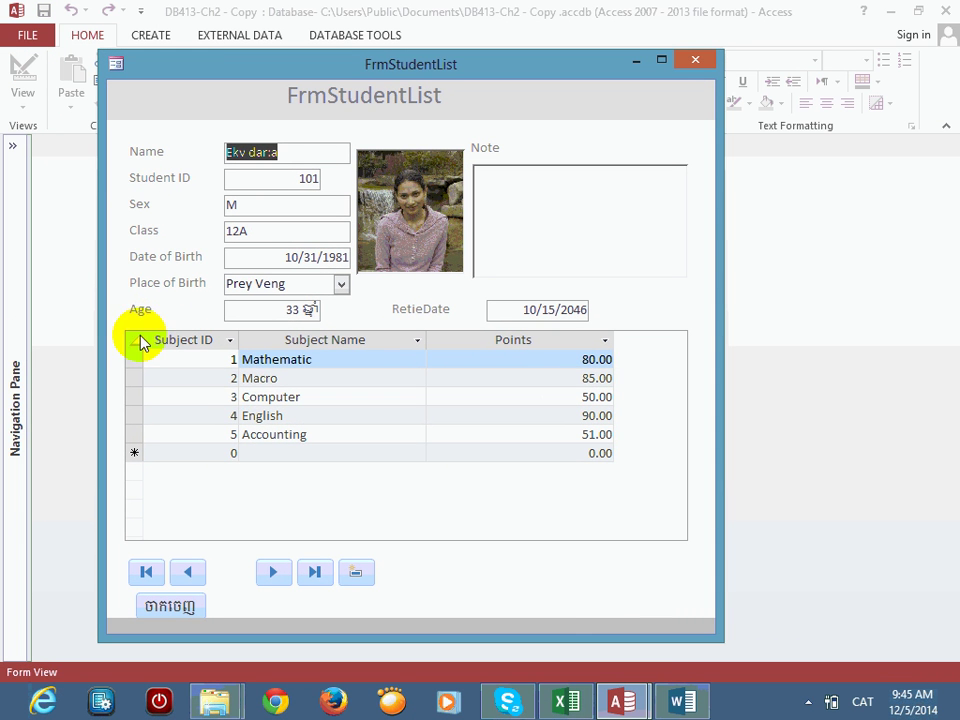
left_click_drag(367, 76, 268, 190)
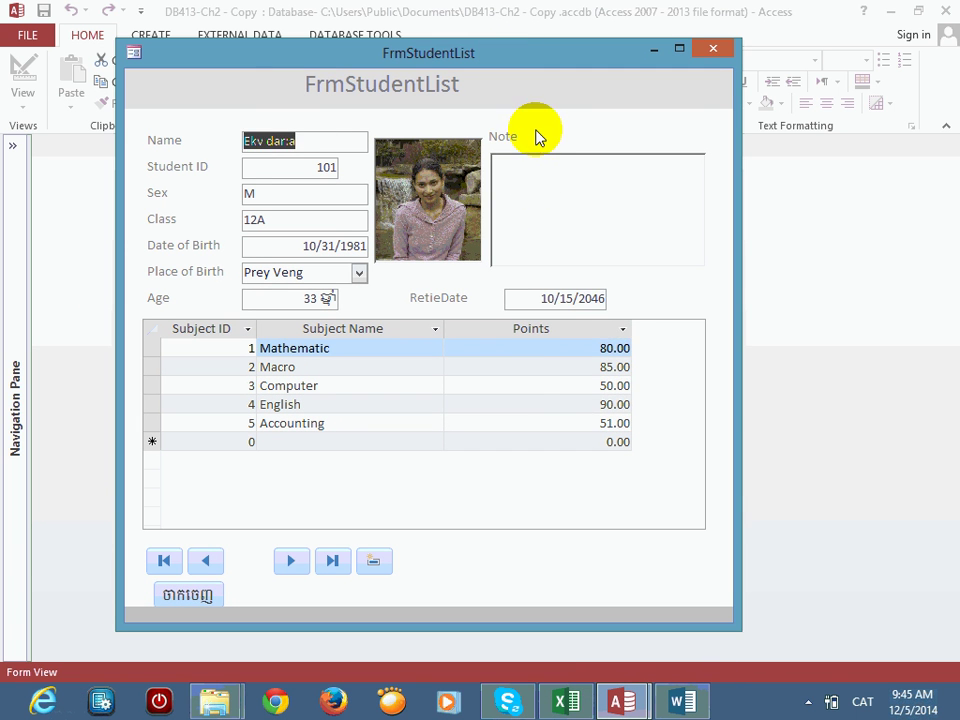
right_click(536, 132)
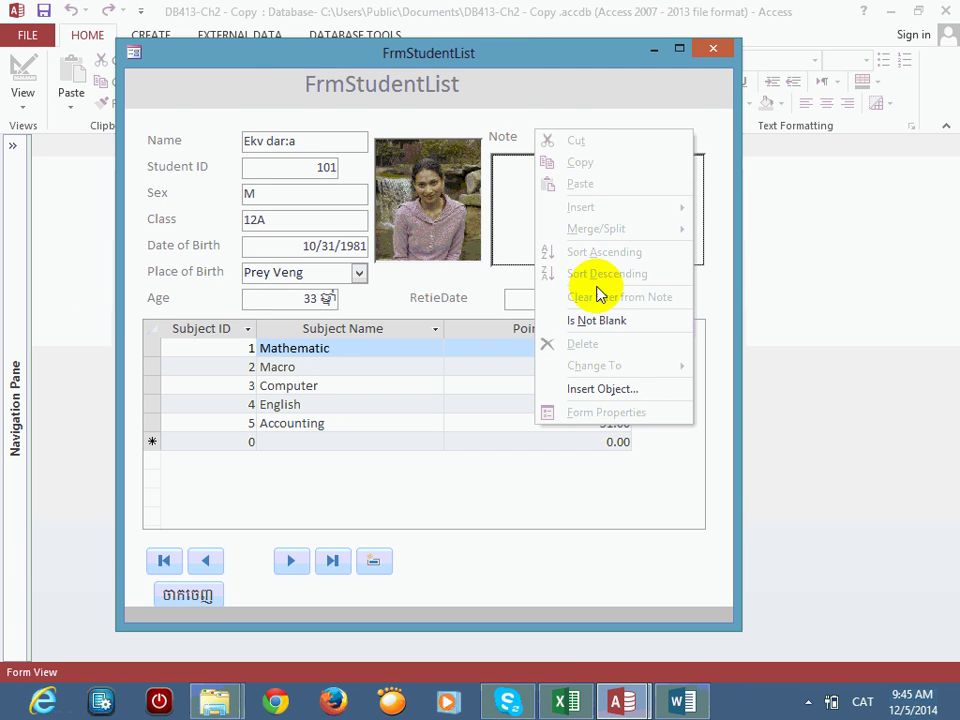
left_click(221, 95)
Step: Return the form to Design View and review its Auto Center and Auto Resize properties
right_click(221, 82)
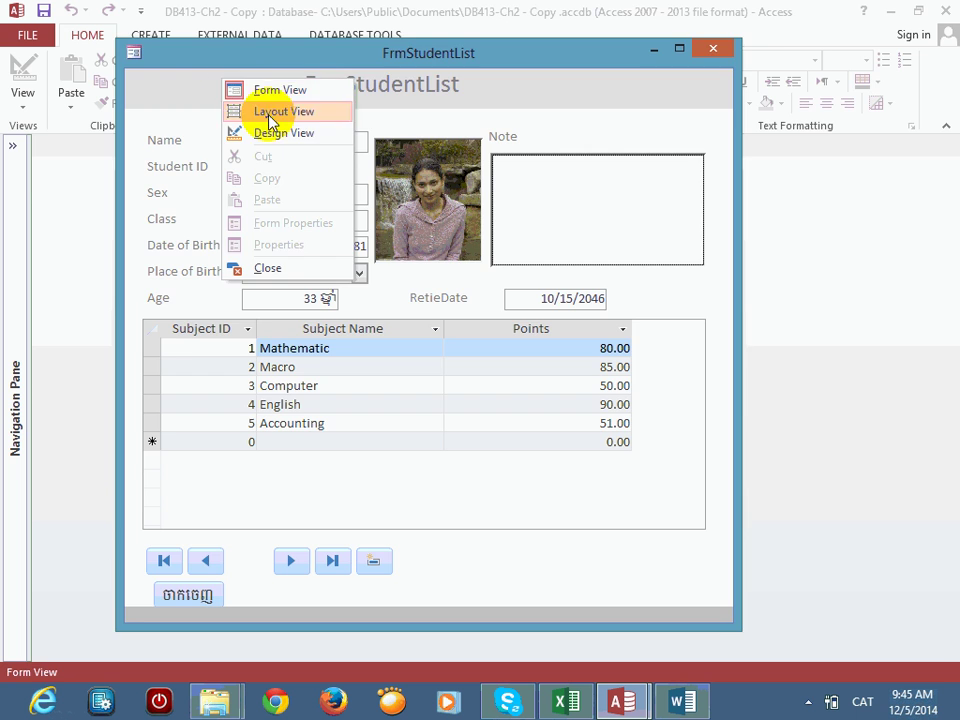
left_click(268, 131)
double_click(40, 167)
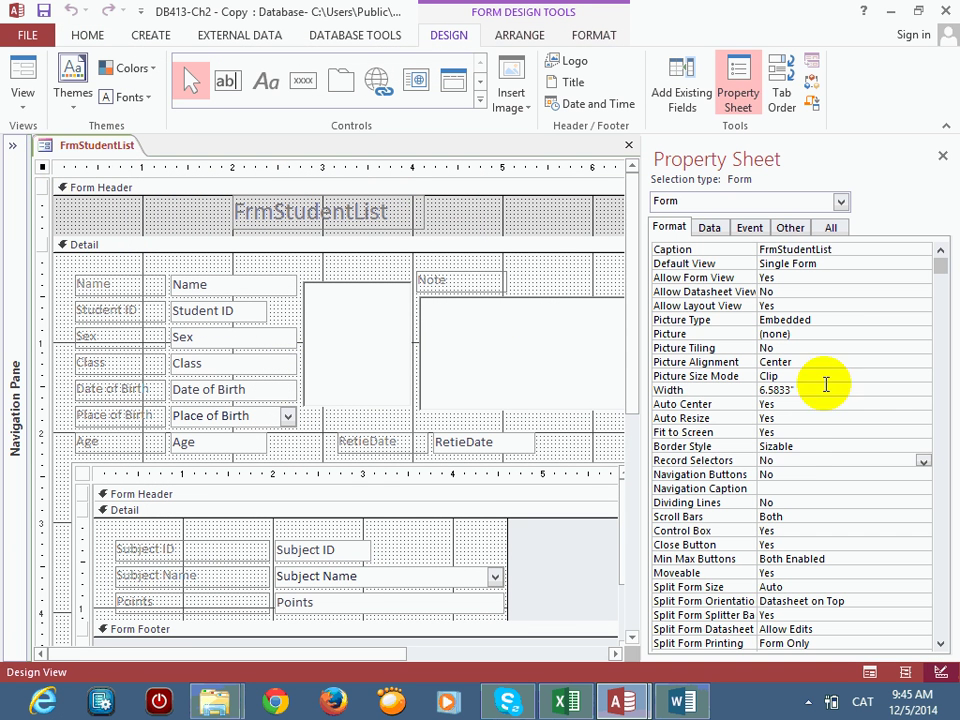
left_click(765, 404)
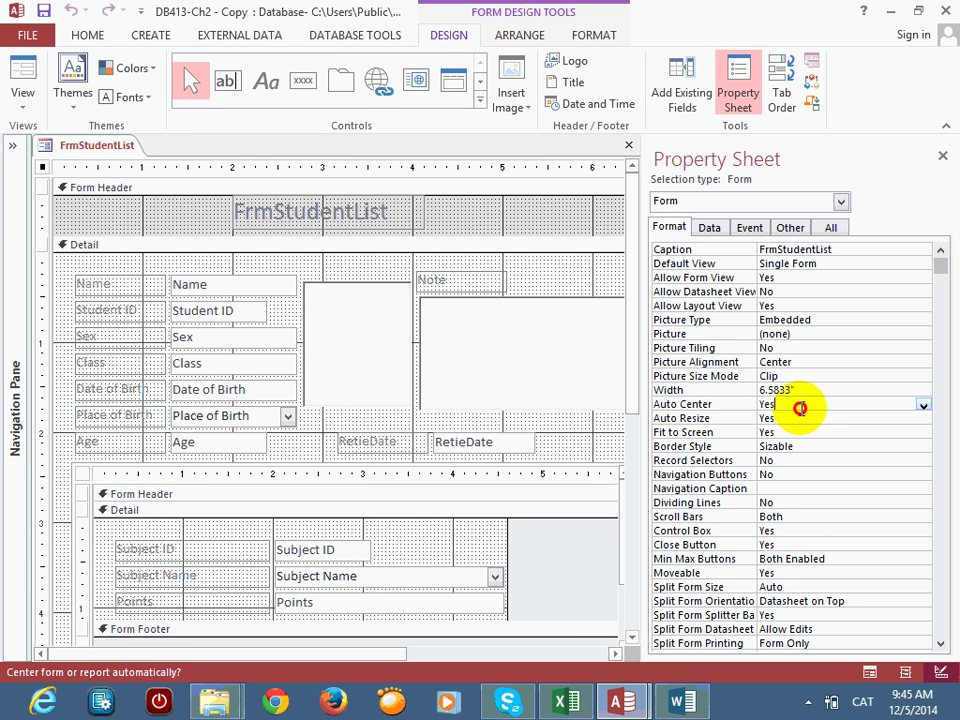
left_click(797, 420)
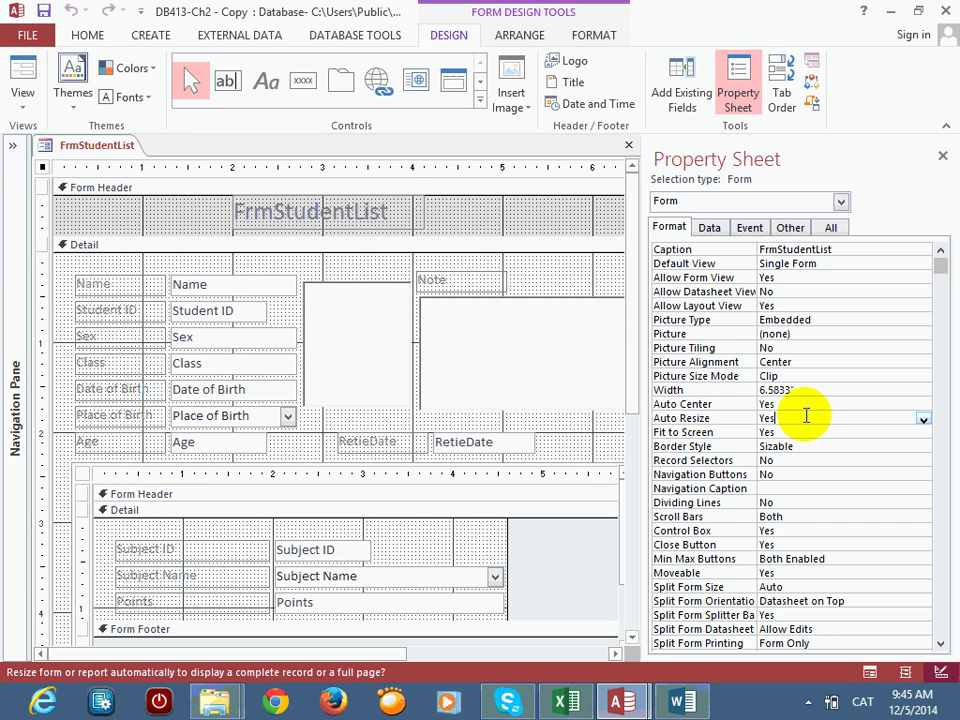
left_click(942, 155)
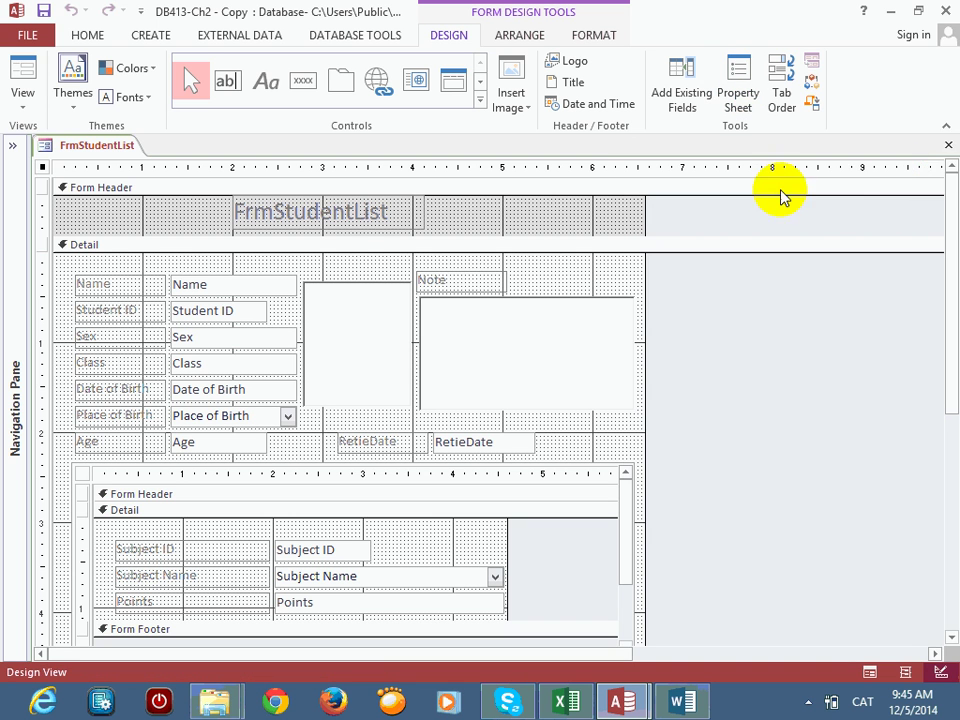
Step: Save and close FrmStudentList, and open FrmStudyList Subform on its own for a look before closing it
left_click(946, 144)
left_click(401, 350)
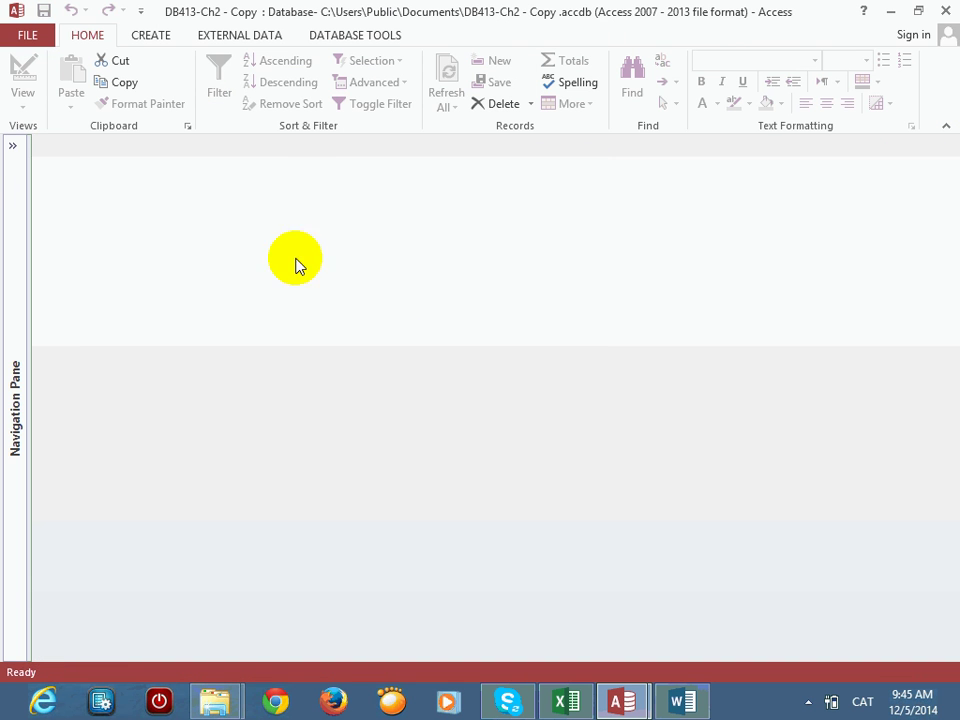
left_click(13, 145)
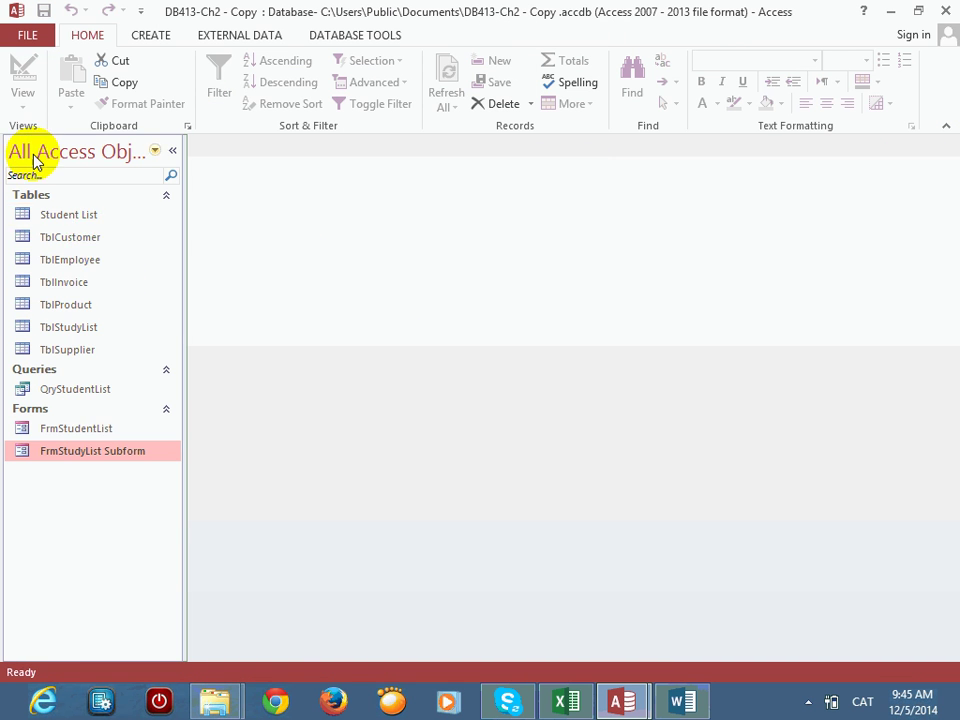
double_click(90, 455)
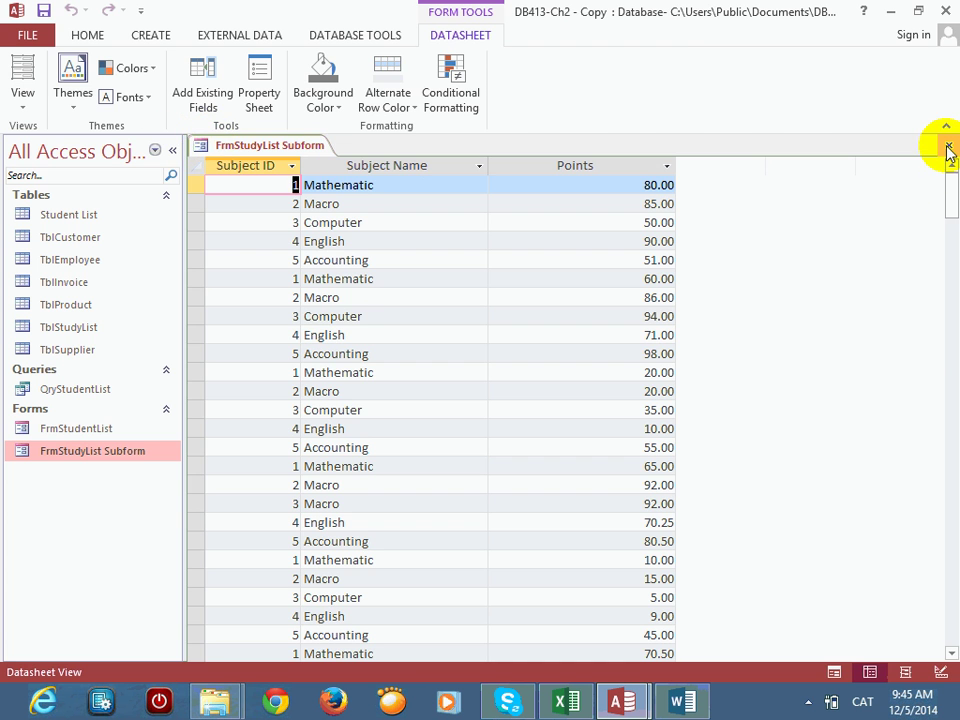
left_click(948, 145)
Step: Reopen FrmStudentList from the object list, collapse the Navigation Pane, and reposition the pop-up window to view it
double_click(104, 438)
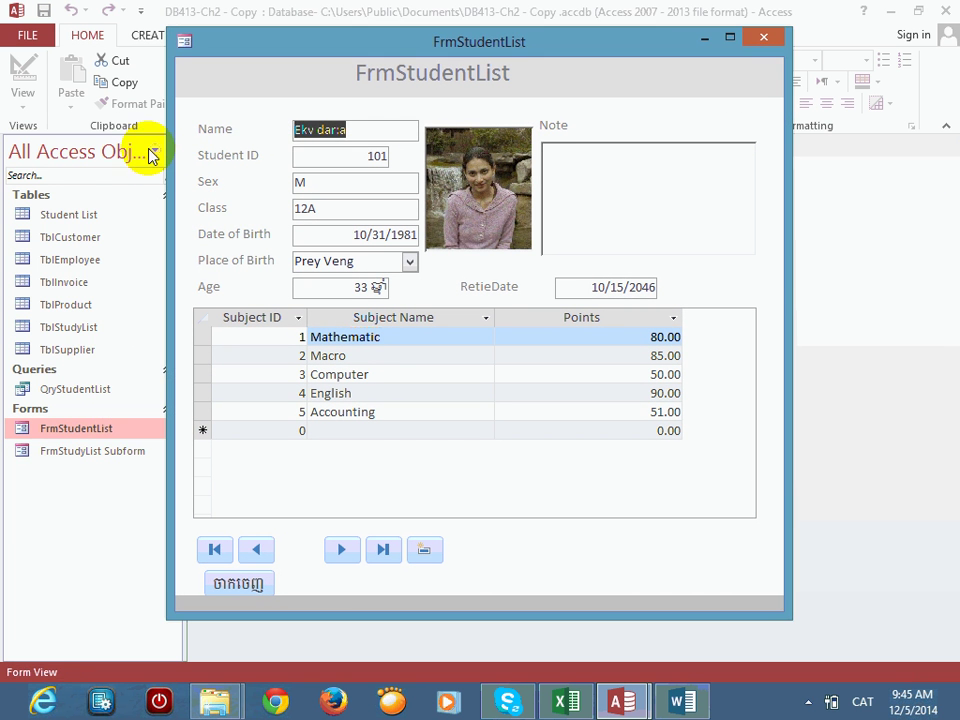
left_click(155, 152)
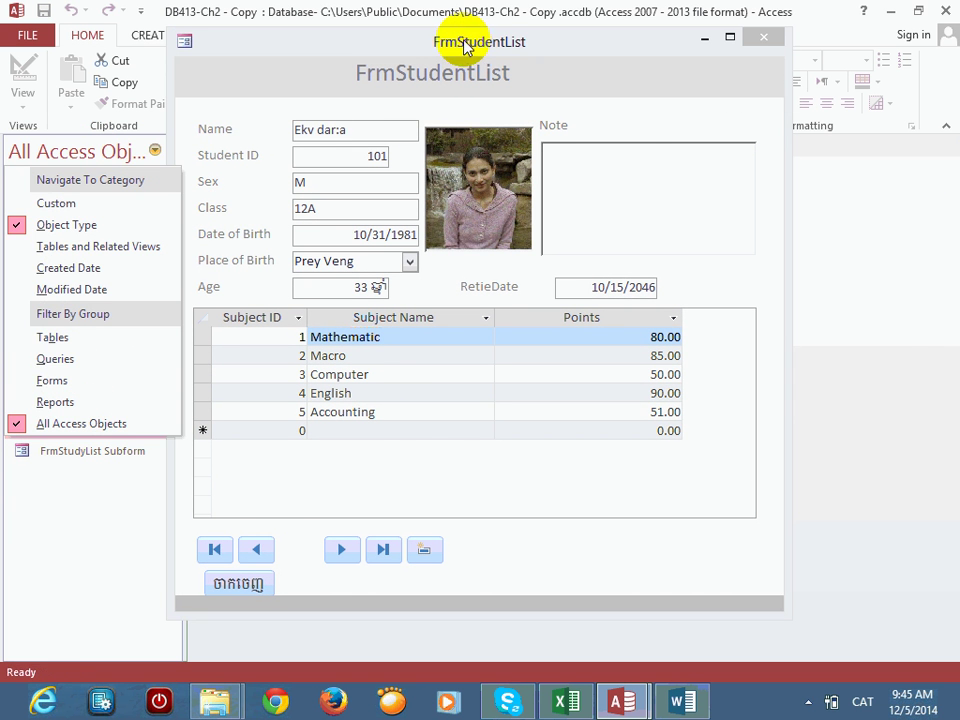
left_click_drag(454, 43, 561, 48)
left_click(173, 156)
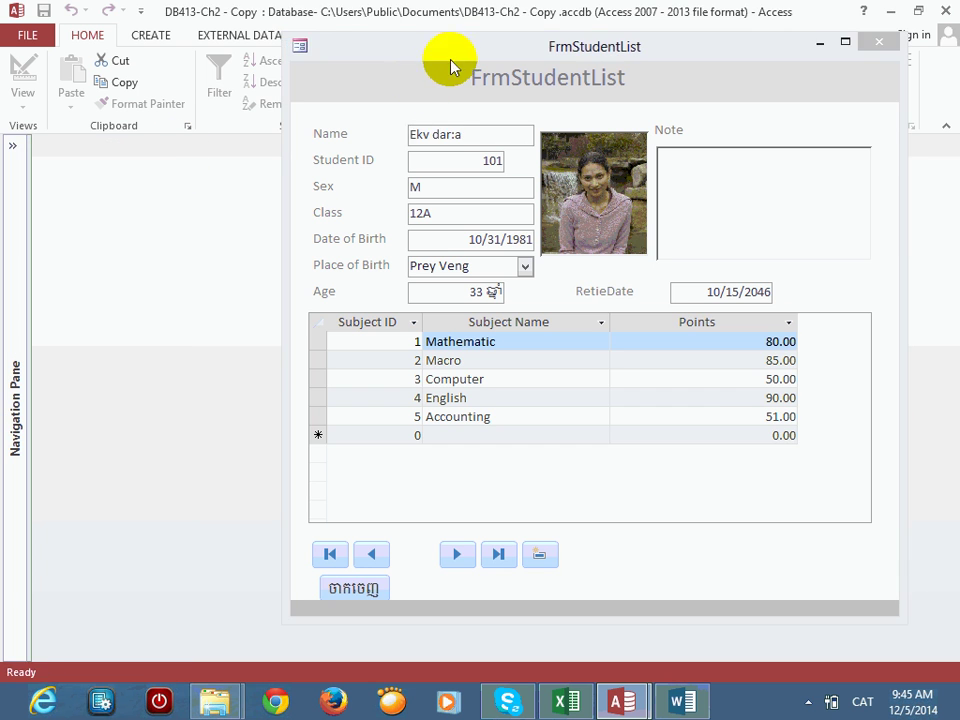
left_click_drag(454, 58, 399, 60)
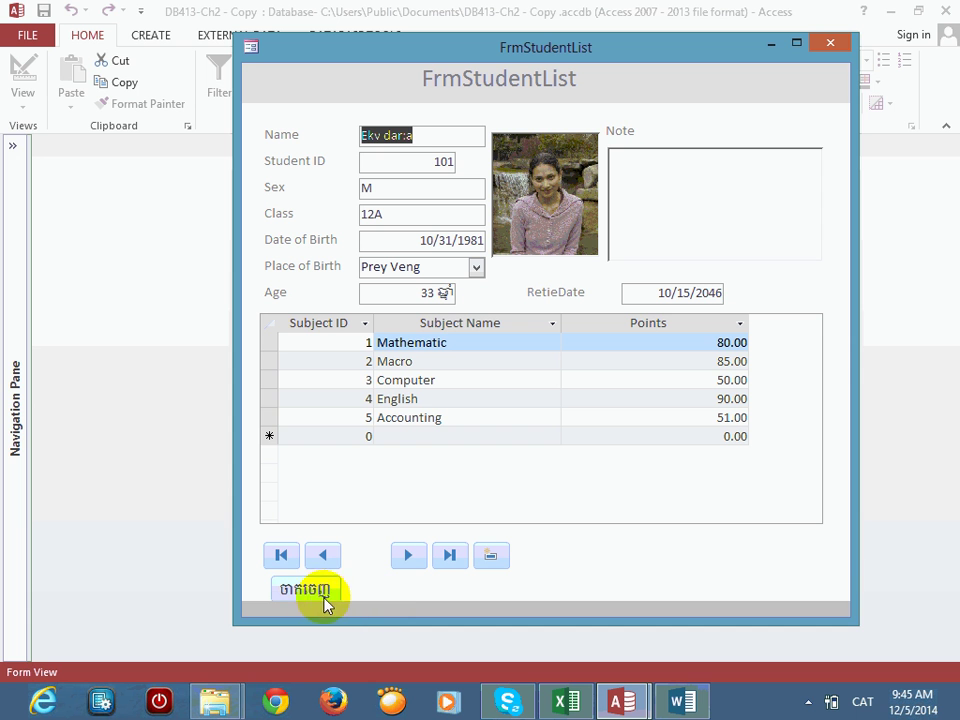
Step: Switch FrmStudentList to Design View and place a new command button in the Form Footer, beside the ចាកចេញ button
right_click(686, 102)
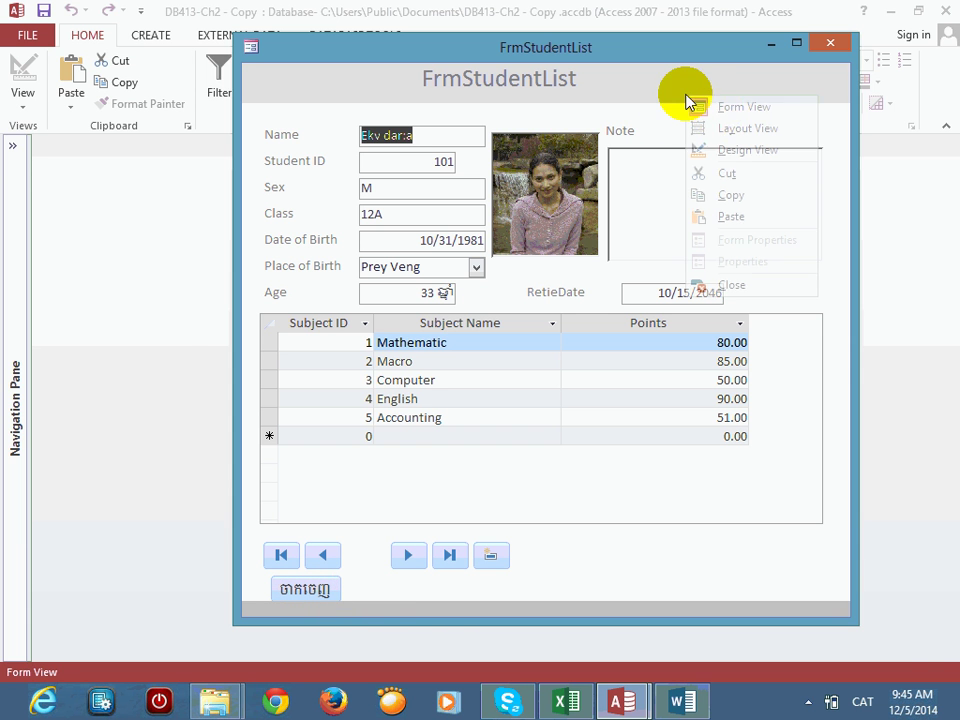
left_click(740, 149)
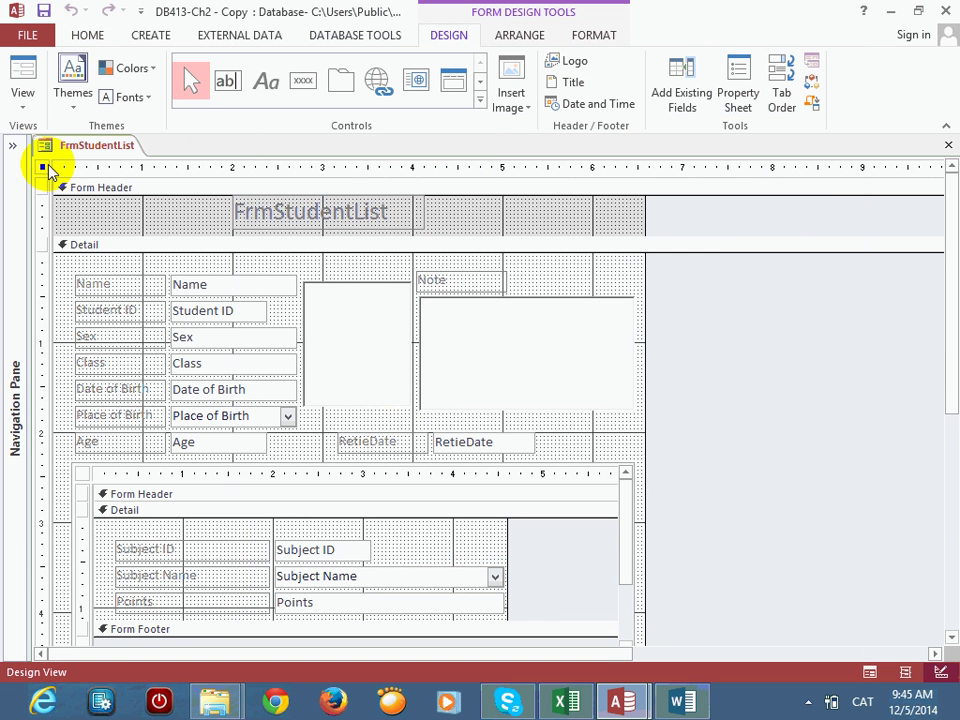
left_click(303, 80)
scroll(428, 363, "down", 5)
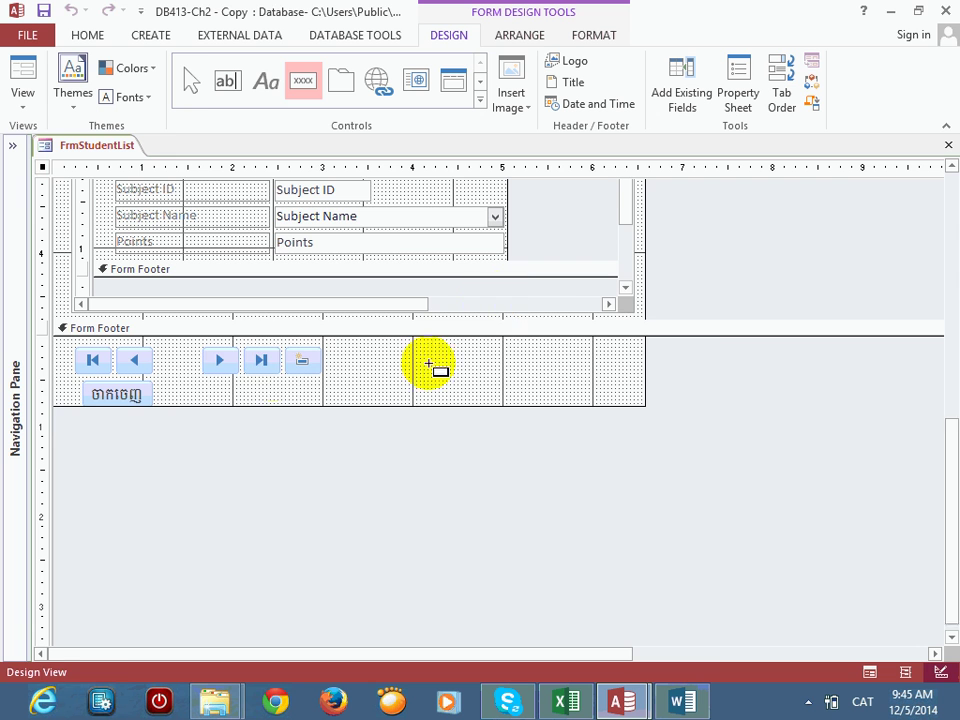
left_click(200, 386)
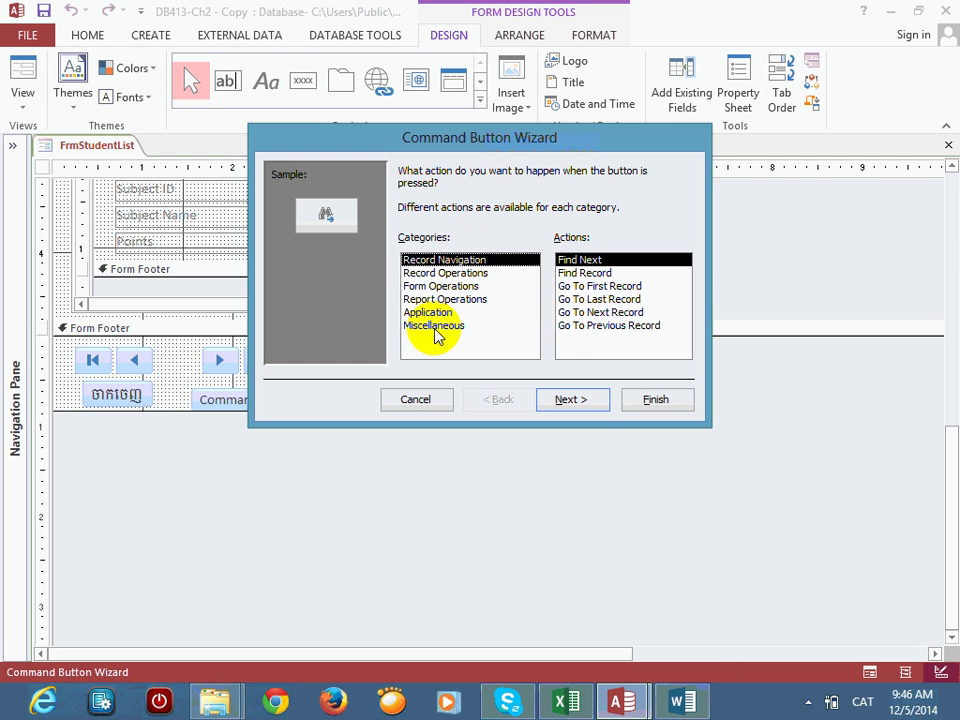
Step: Browse the wizard's action categories and choose Quit Application from Application as the new button's action
left_click(452, 300)
left_click(456, 313)
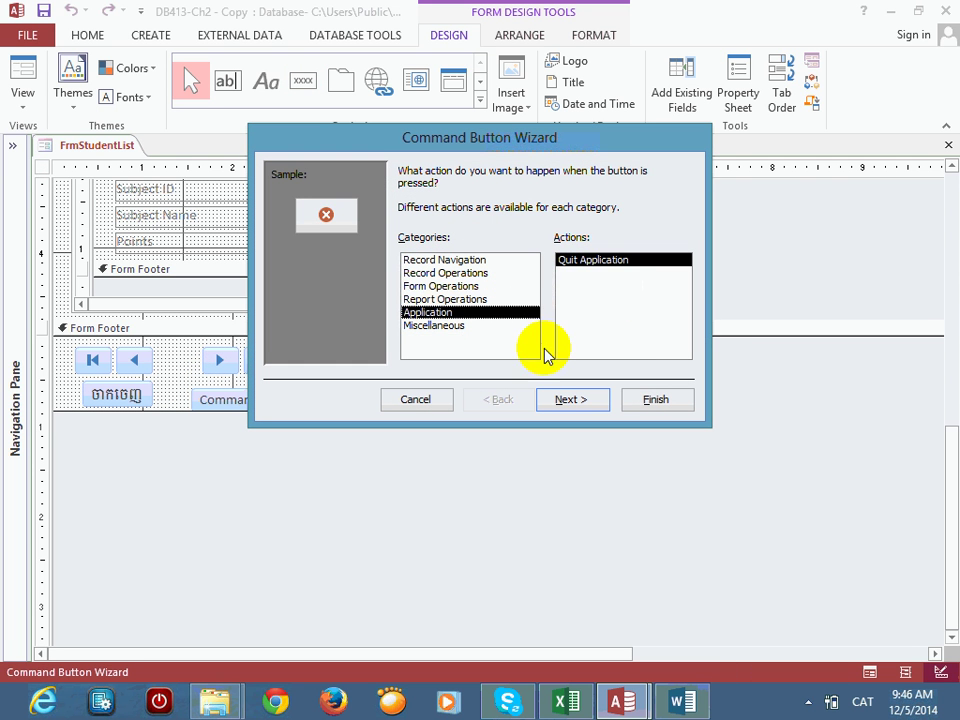
left_click(459, 327)
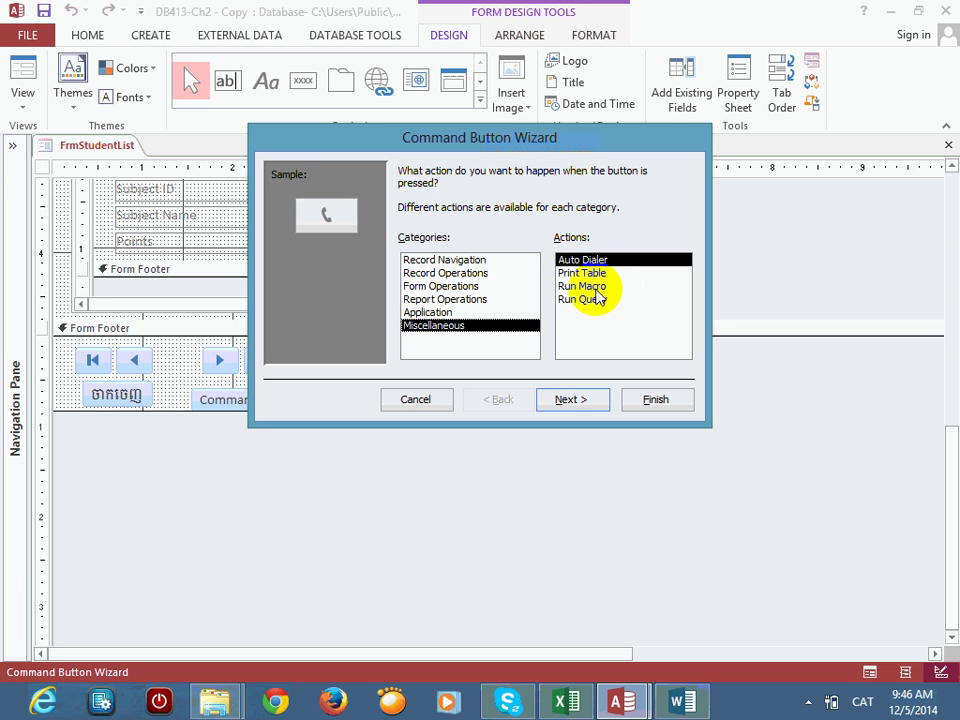
left_click(428, 312)
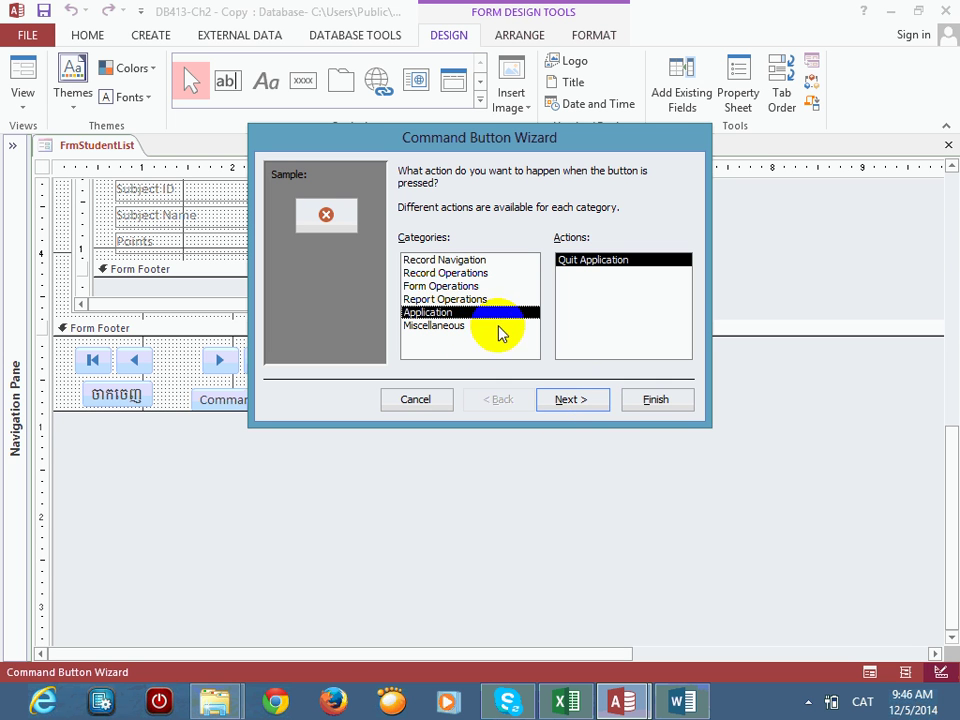
left_click(575, 405)
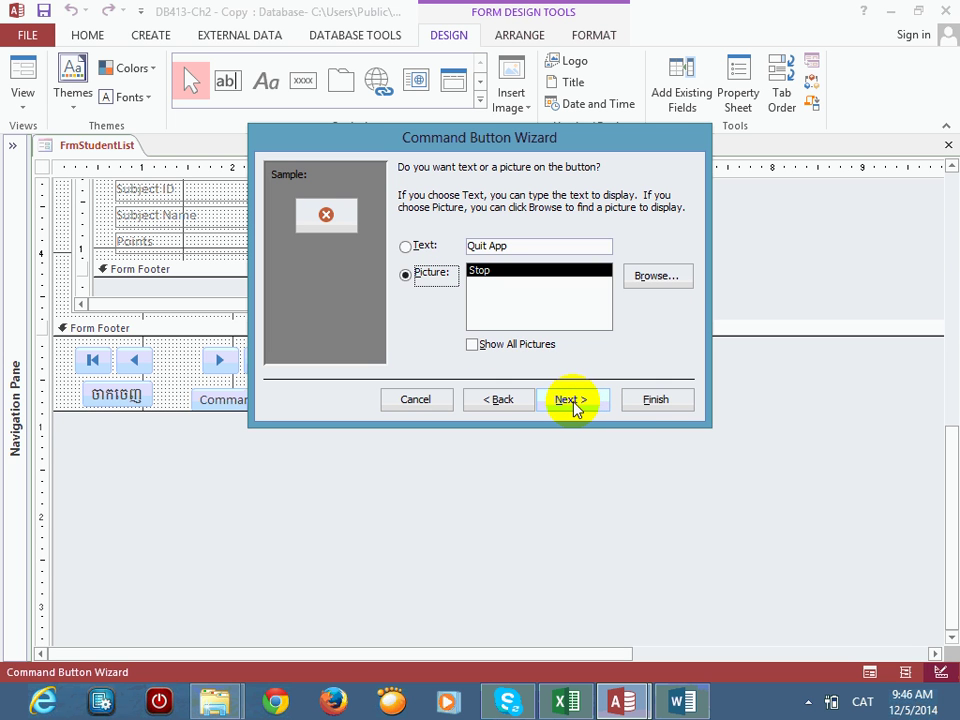
Step: Display text on the new button instead of a picture, with the caption Calculator
left_click(422, 248)
left_click_drag(536, 245, 392, 279)
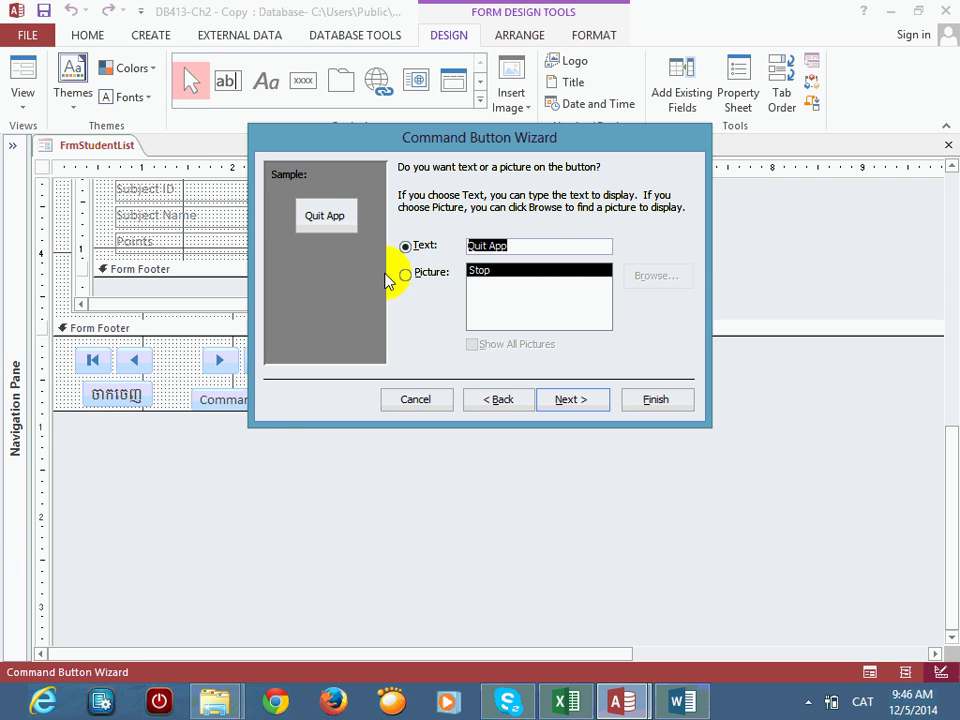
type("ច")
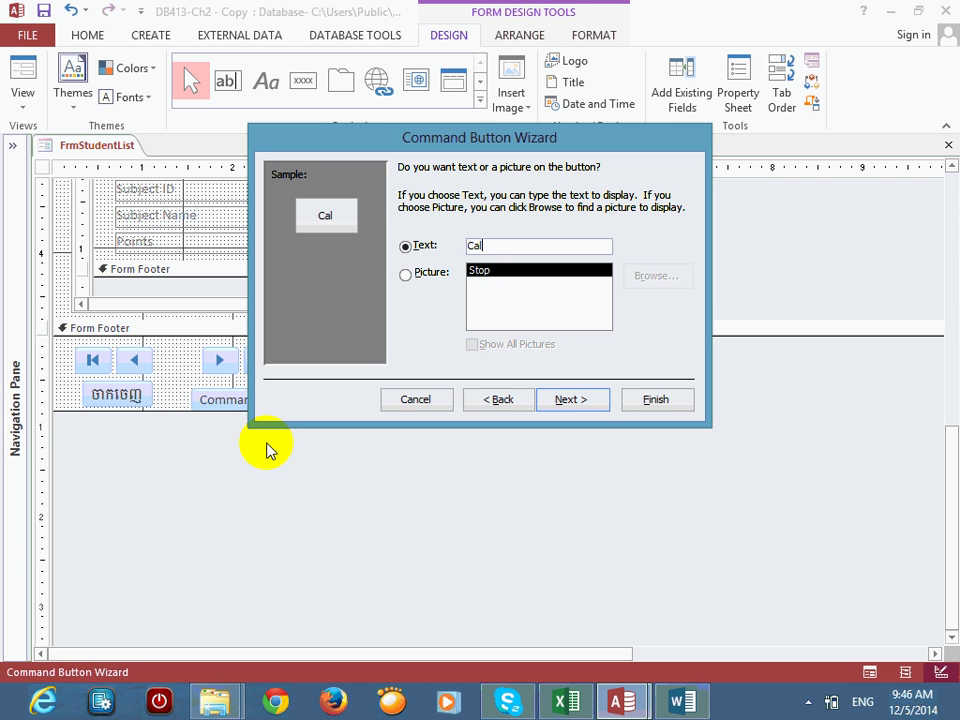
type("Calculator")
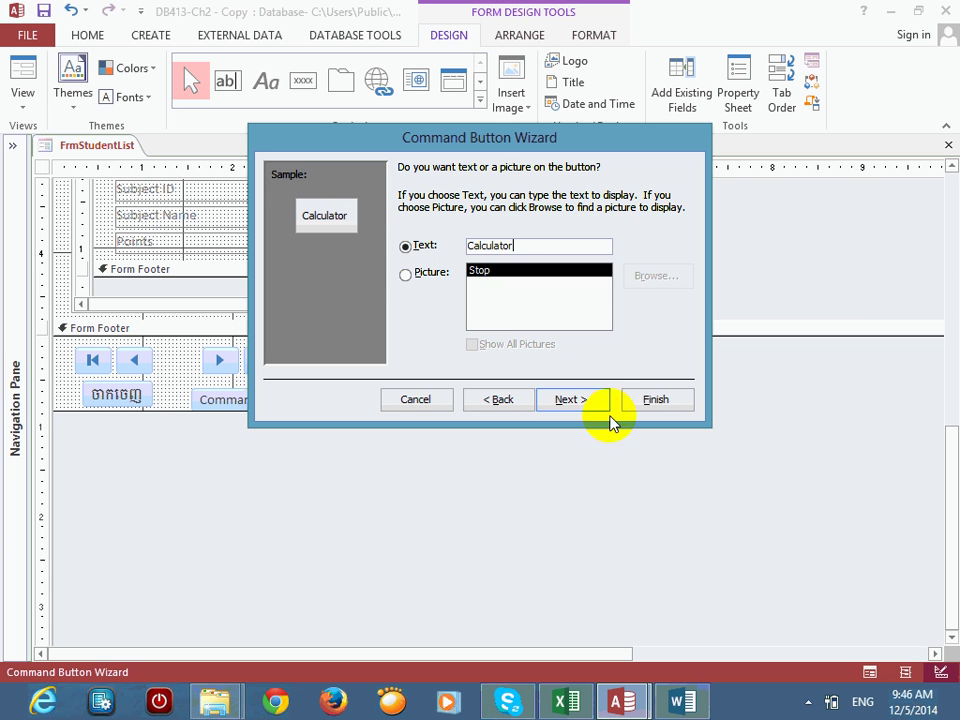
left_click(558, 401)
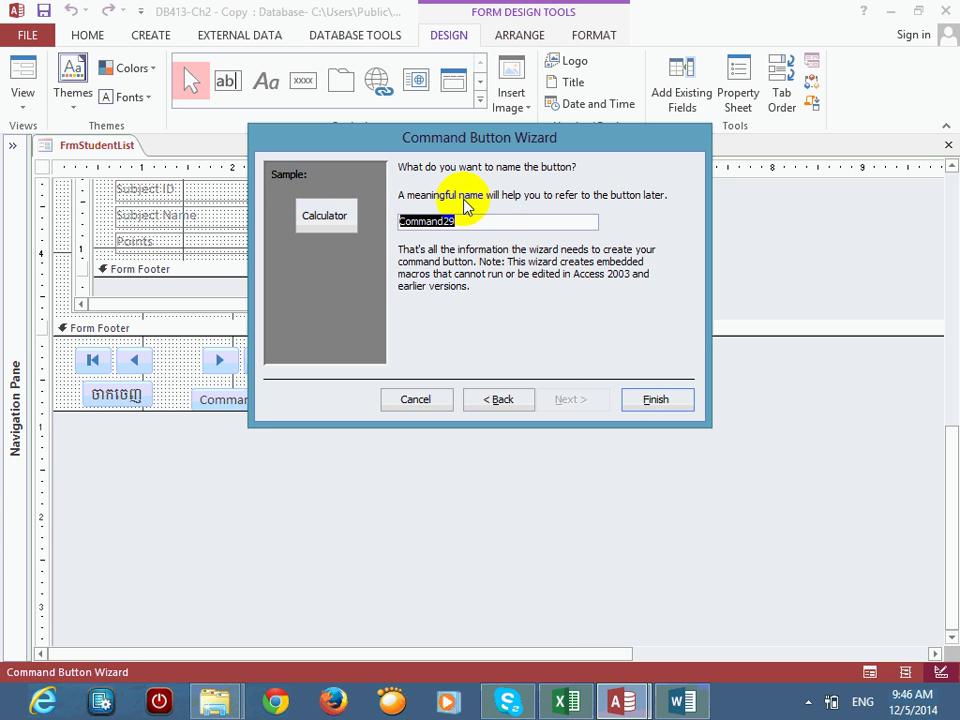
Step: Go back to the wizard's action choices and examine which actions the Application and Miscellaneous categories offer
left_click(505, 400)
left_click(505, 400)
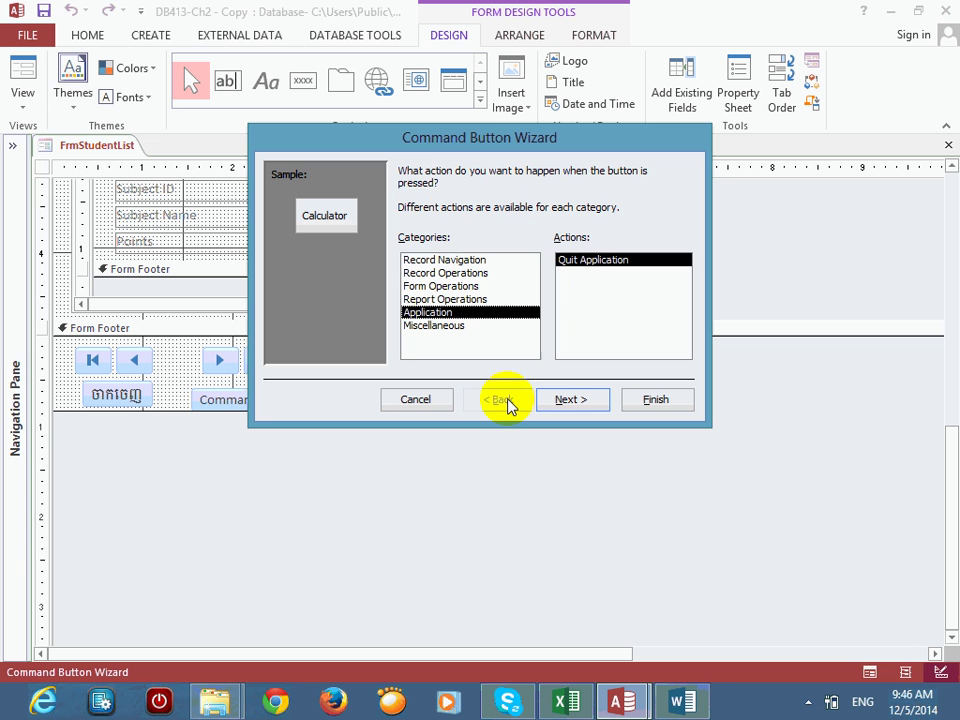
left_click(595, 262)
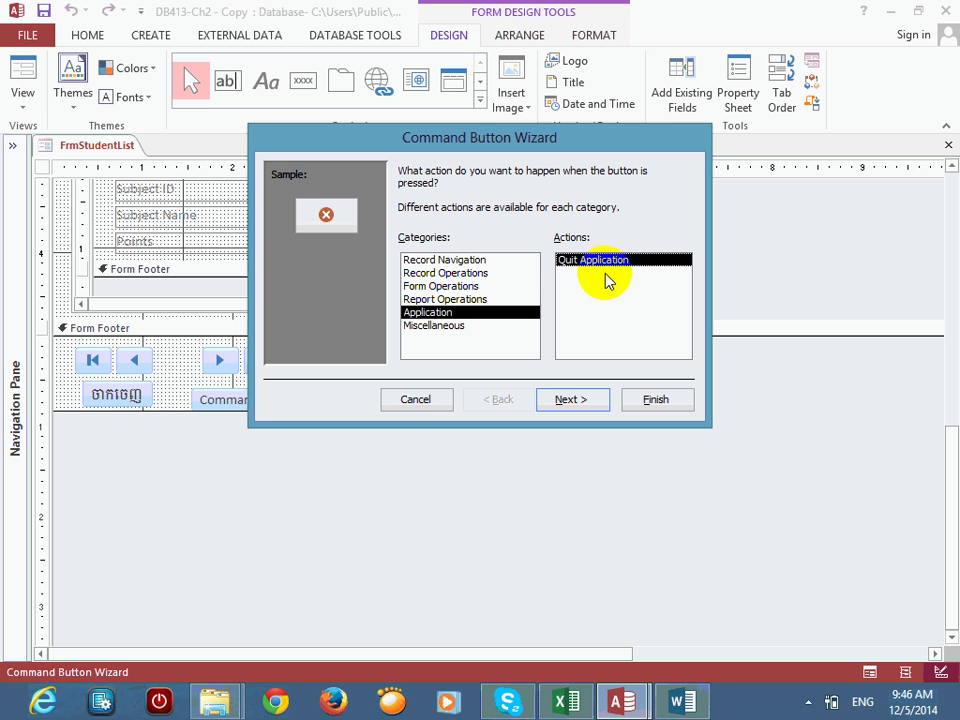
left_click(449, 327)
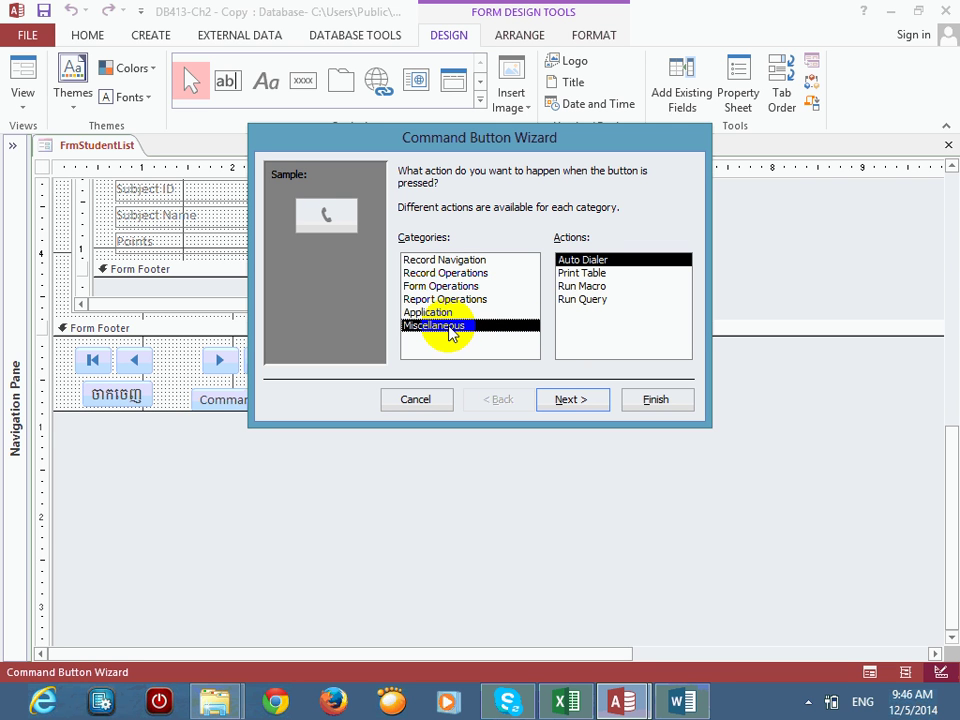
left_click(447, 314)
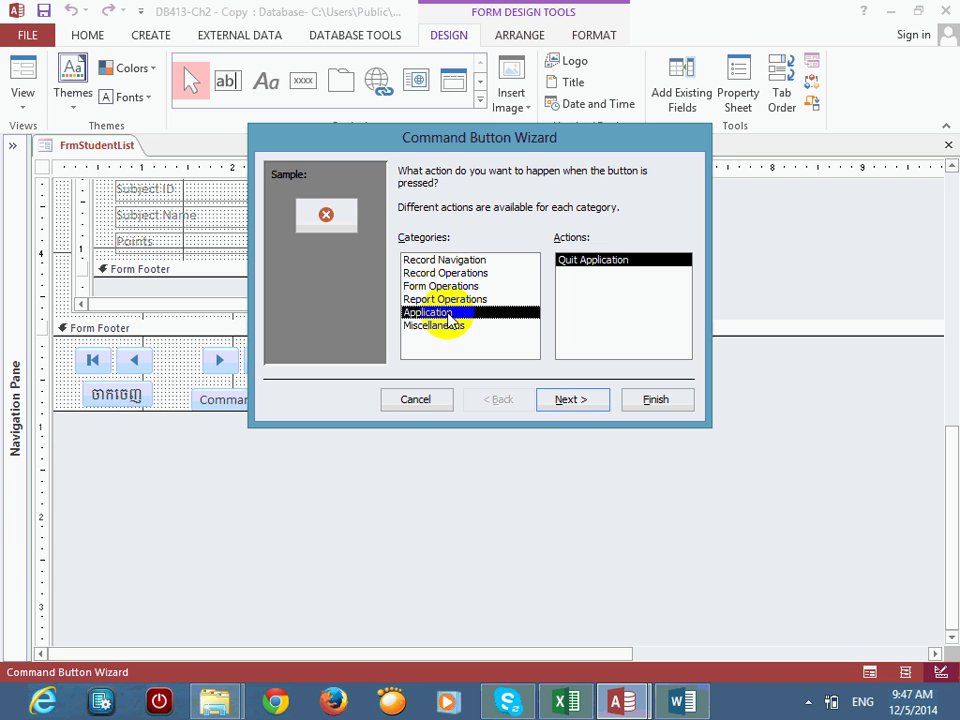
left_click(605, 262)
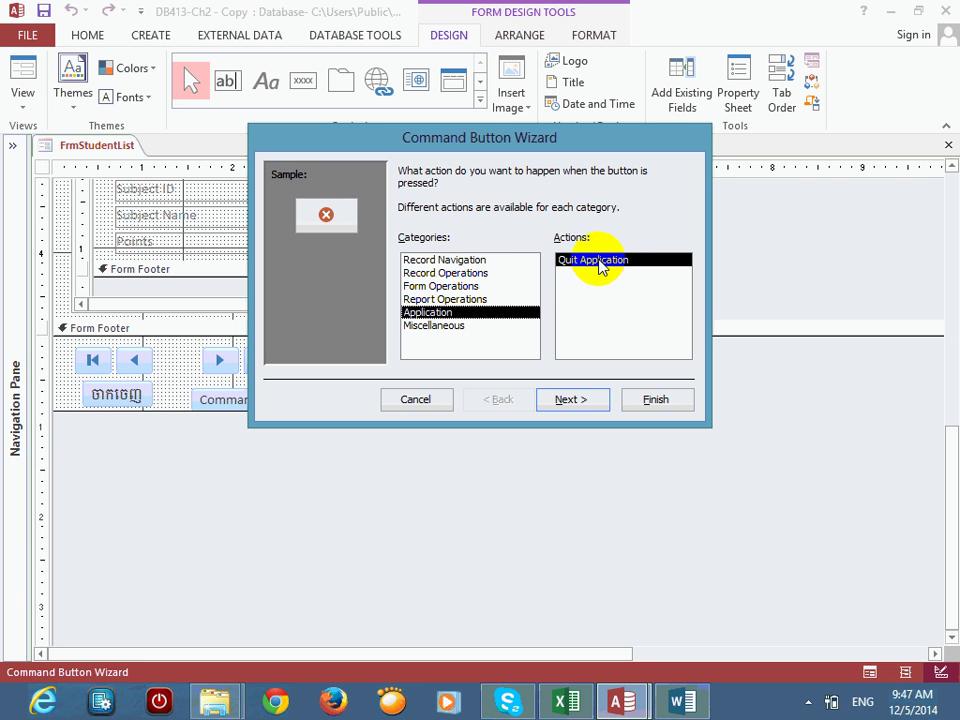
left_click(446, 313)
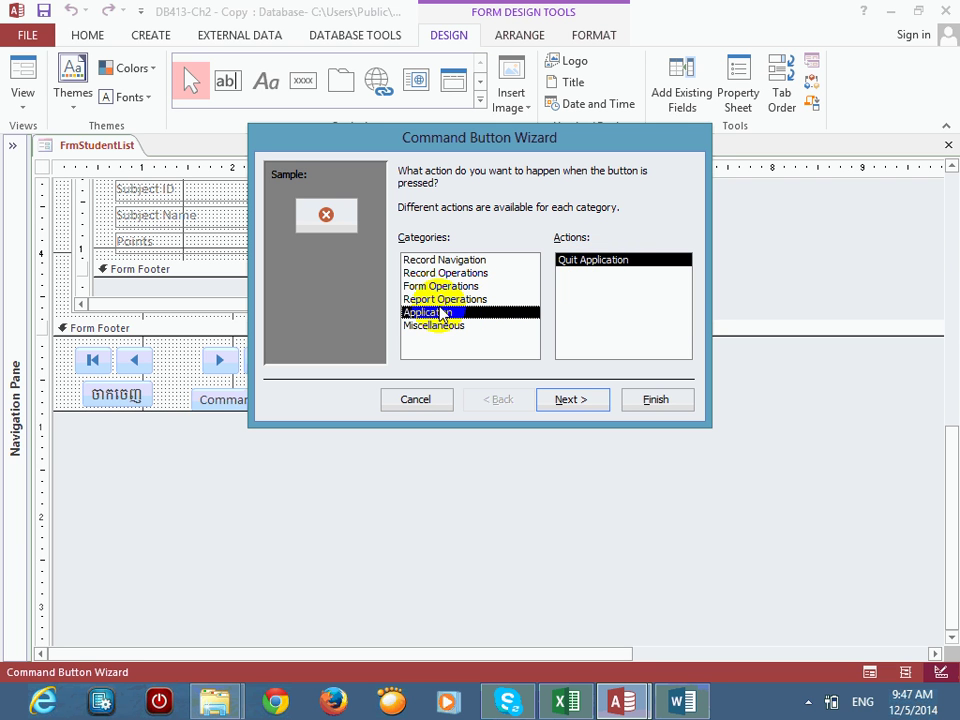
left_click(438, 326)
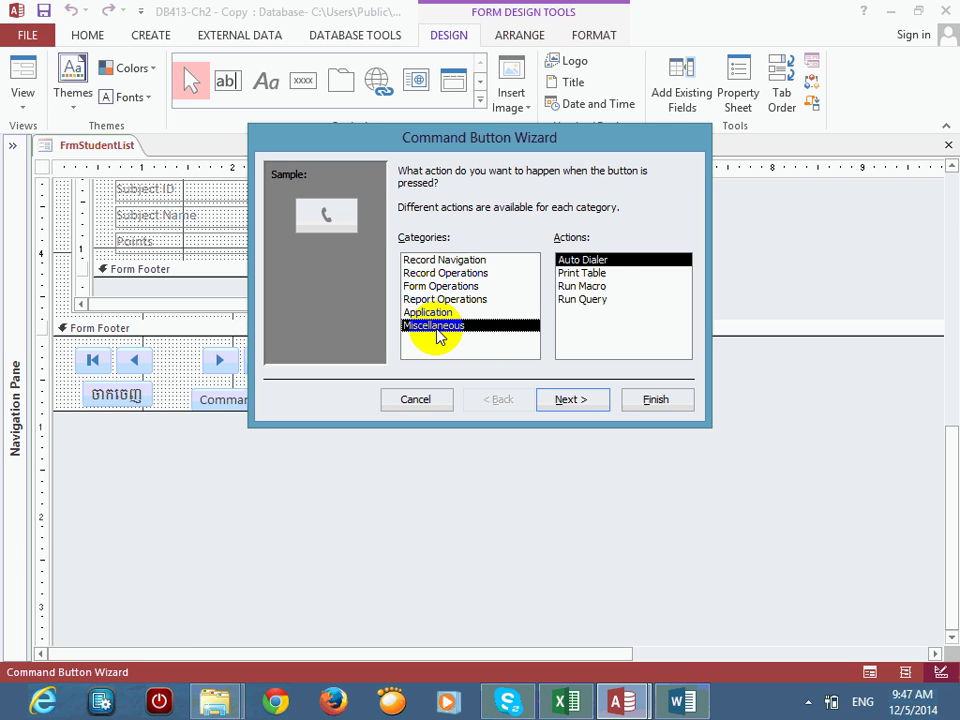
left_click(598, 263)
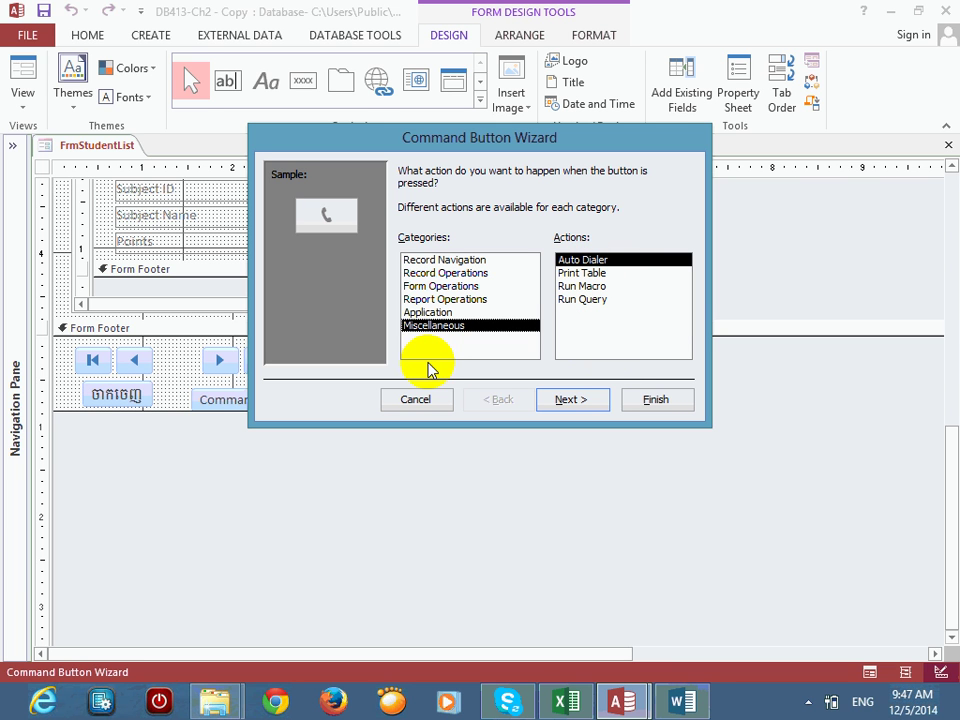
left_click(405, 344)
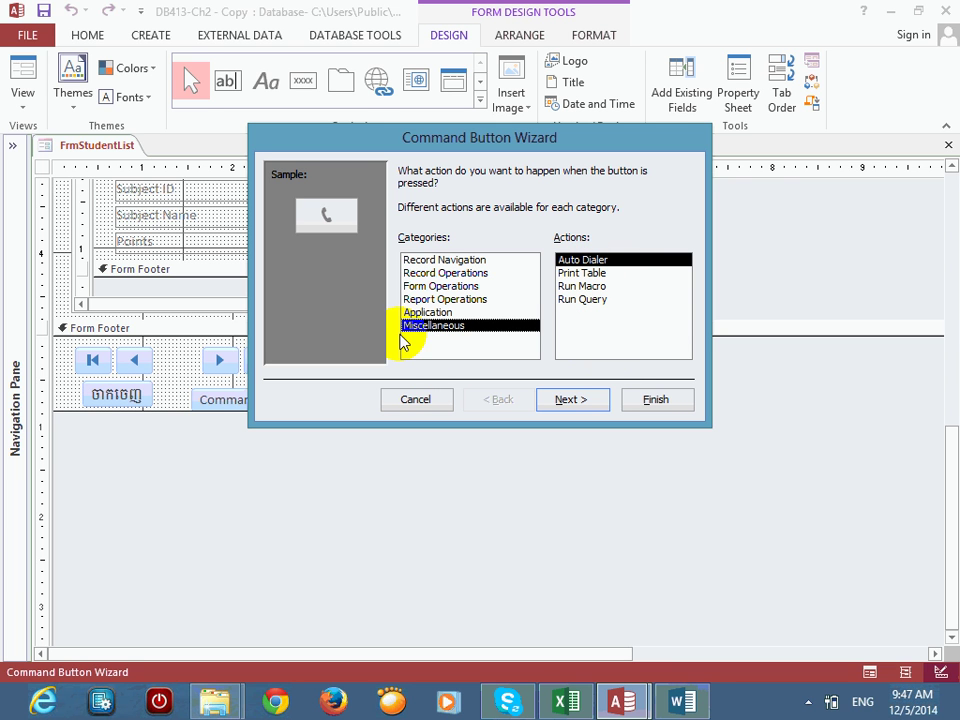
Step: Assign the Quit Application action from the Application category to the new command button
left_click(450, 312)
left_click(586, 261)
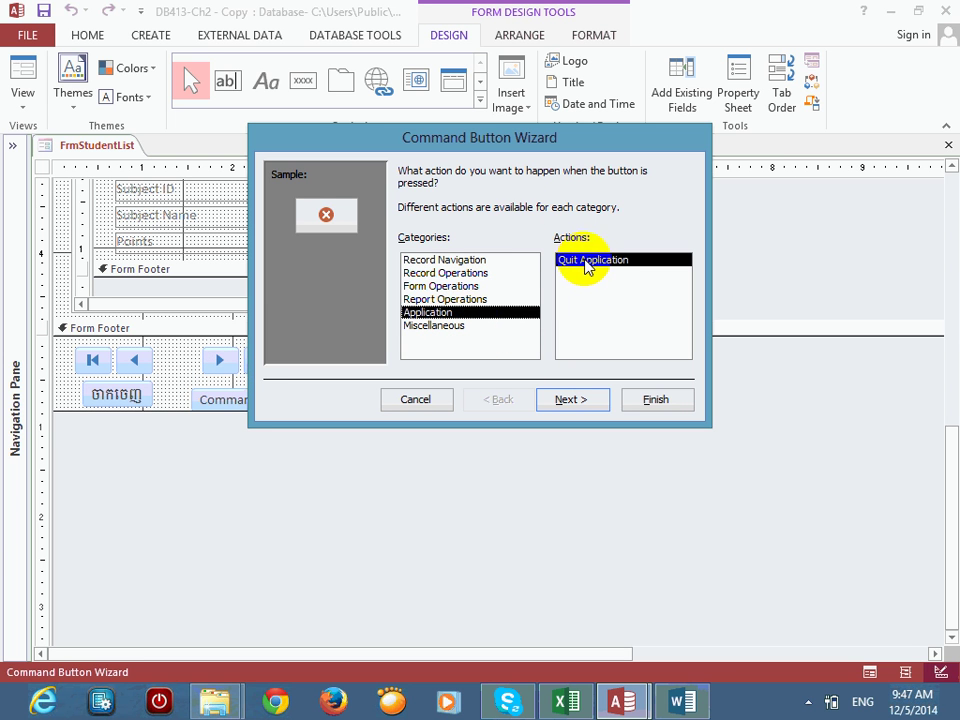
left_click(111, 386)
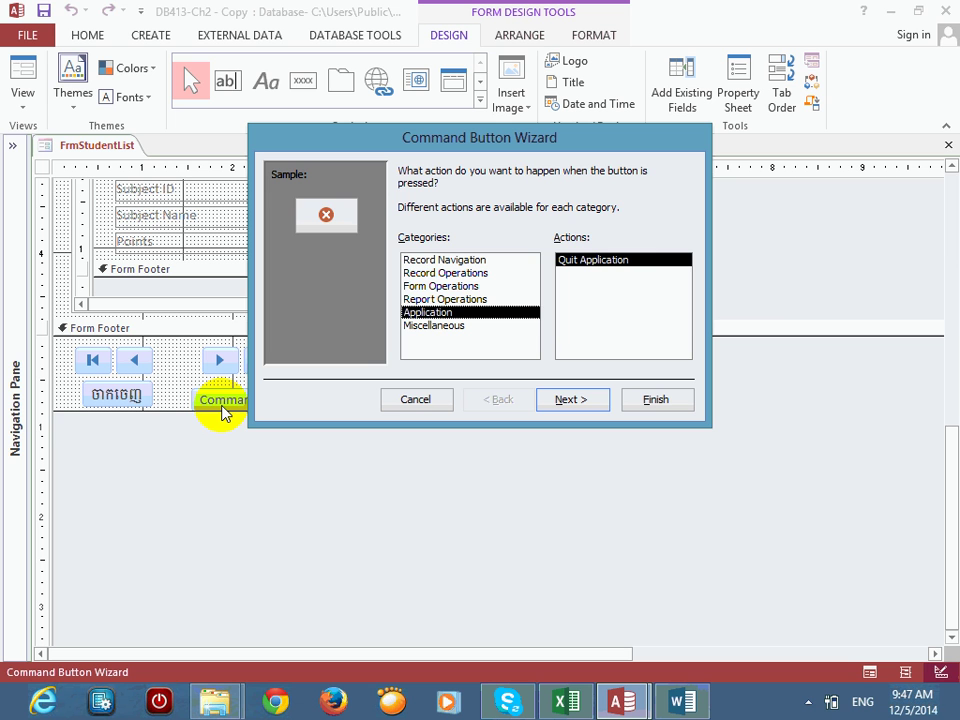
left_click(614, 263)
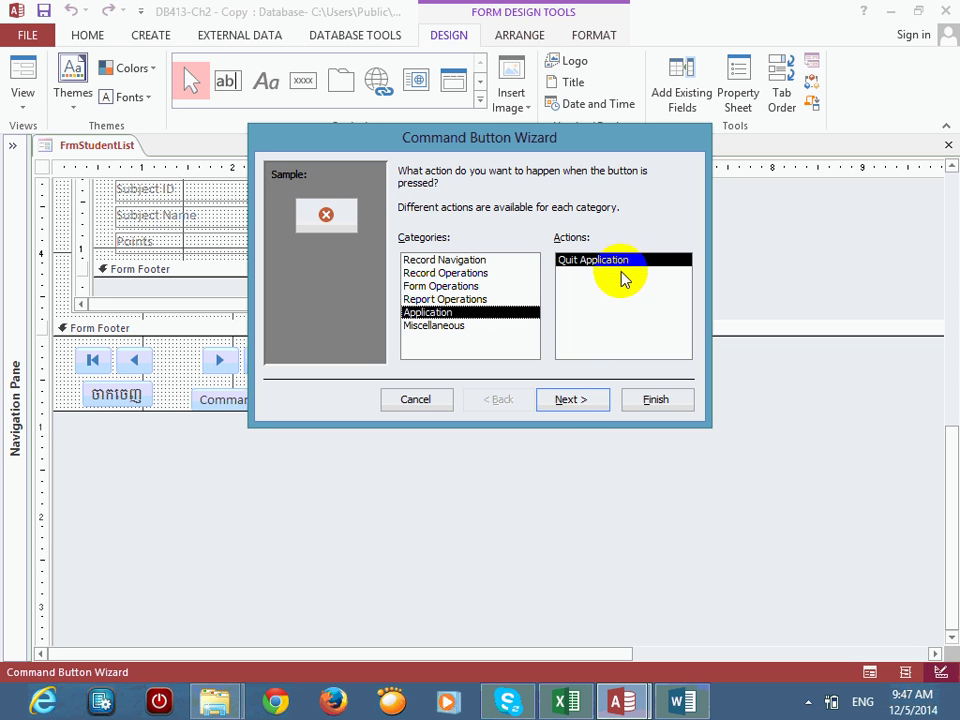
left_click(572, 402)
Step: Give the command button the text caption E&xit and finish the Command Button Wizard
left_click(418, 245)
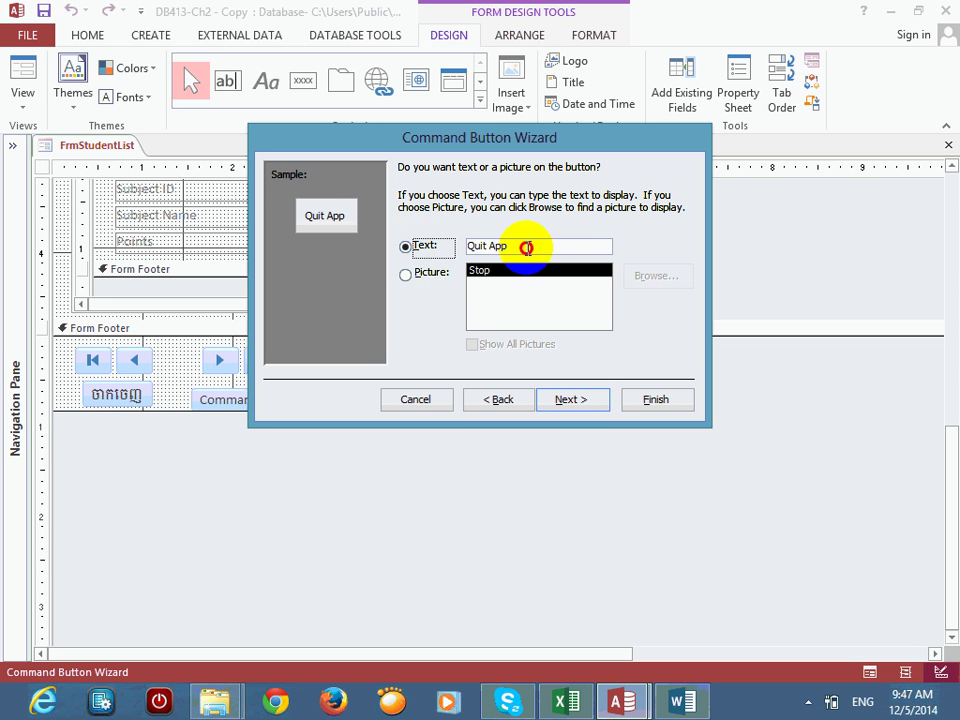
left_click(449, 249)
mouse_move(2, 717)
type("ca")
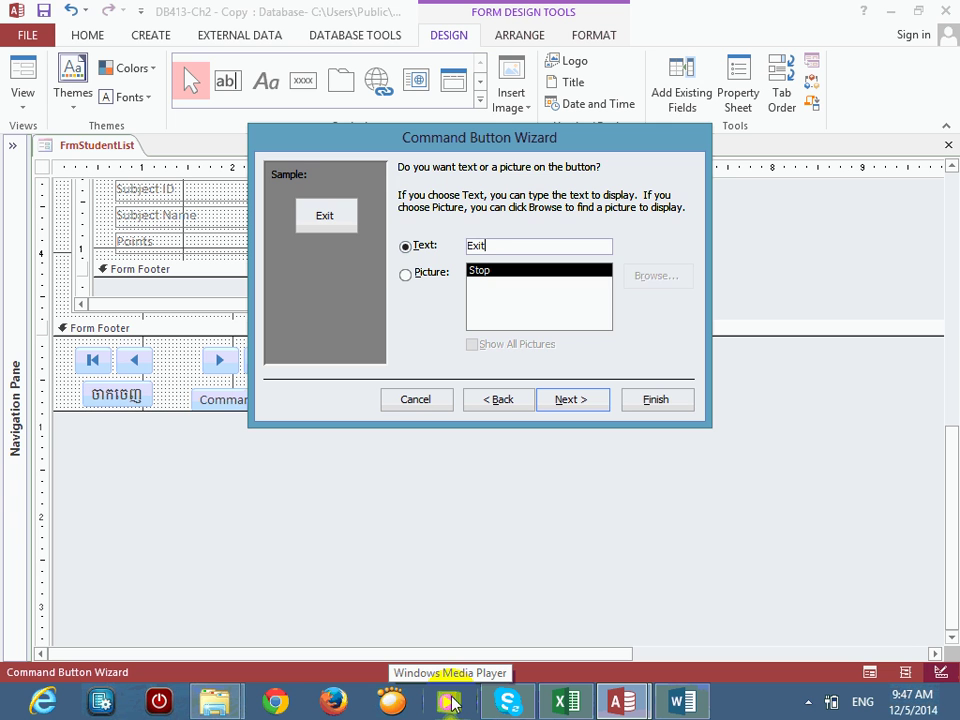
key("Return")
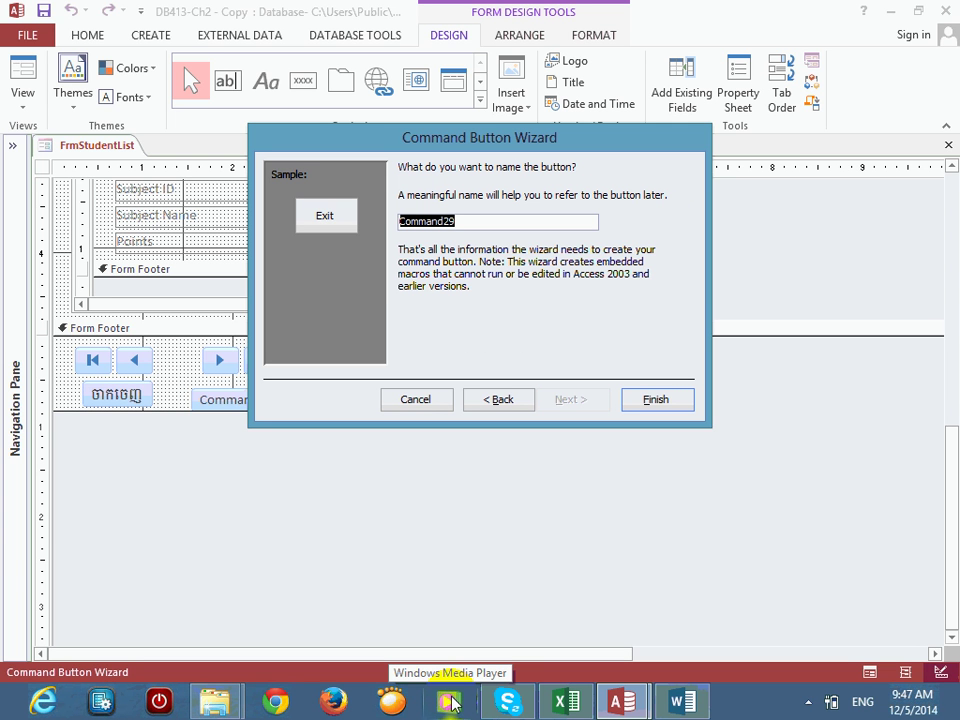
left_click(452, 703)
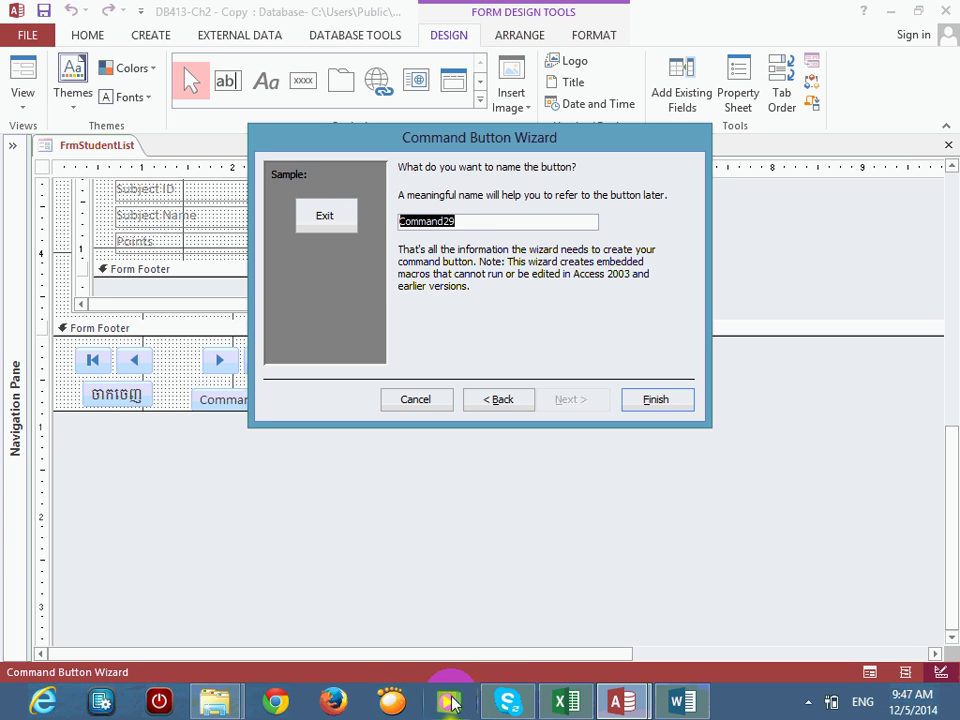
key("alt+b")
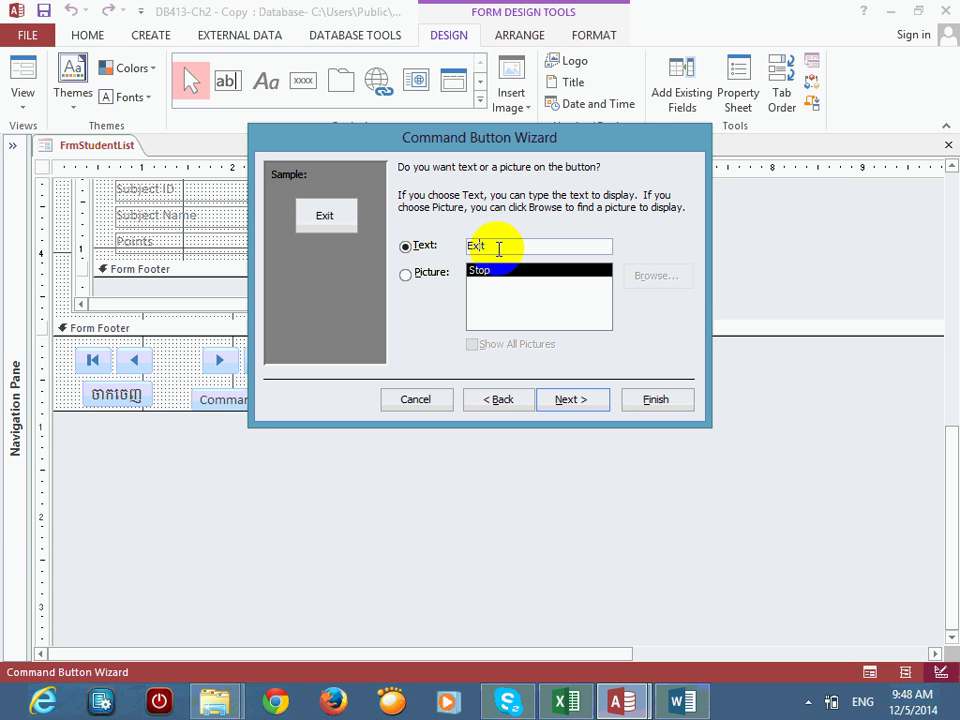
type("&")
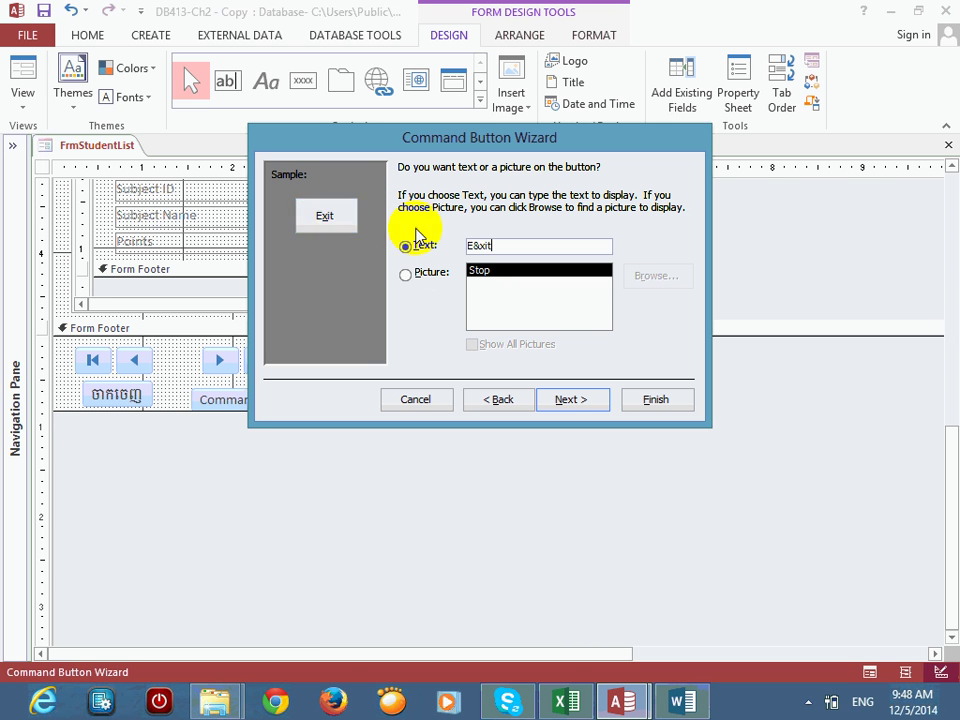
left_click(650, 400)
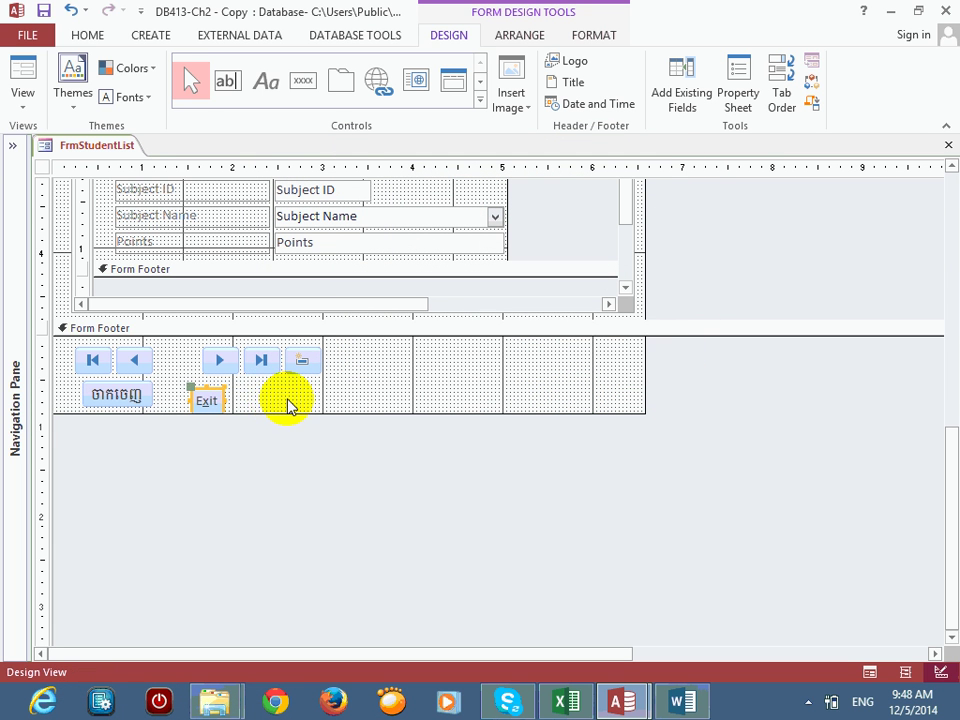
Step: Move the Exit button beside the ចាកចេញ button in the form footer, save the form and switch to Form View
left_click_drag(187, 396, 180, 394)
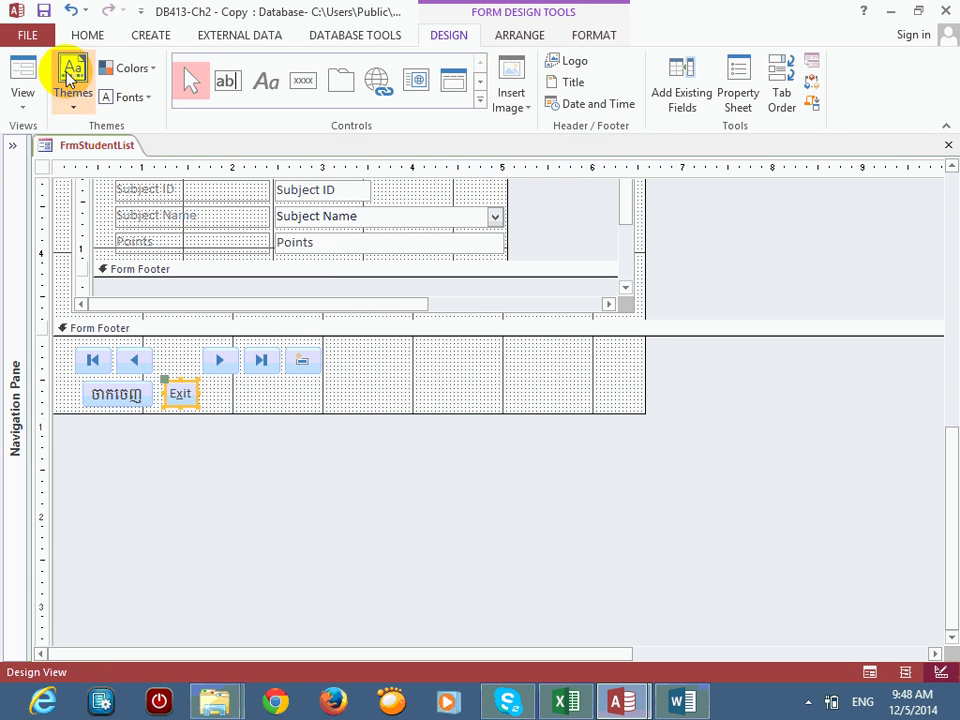
left_click(44, 14)
left_click(24, 78)
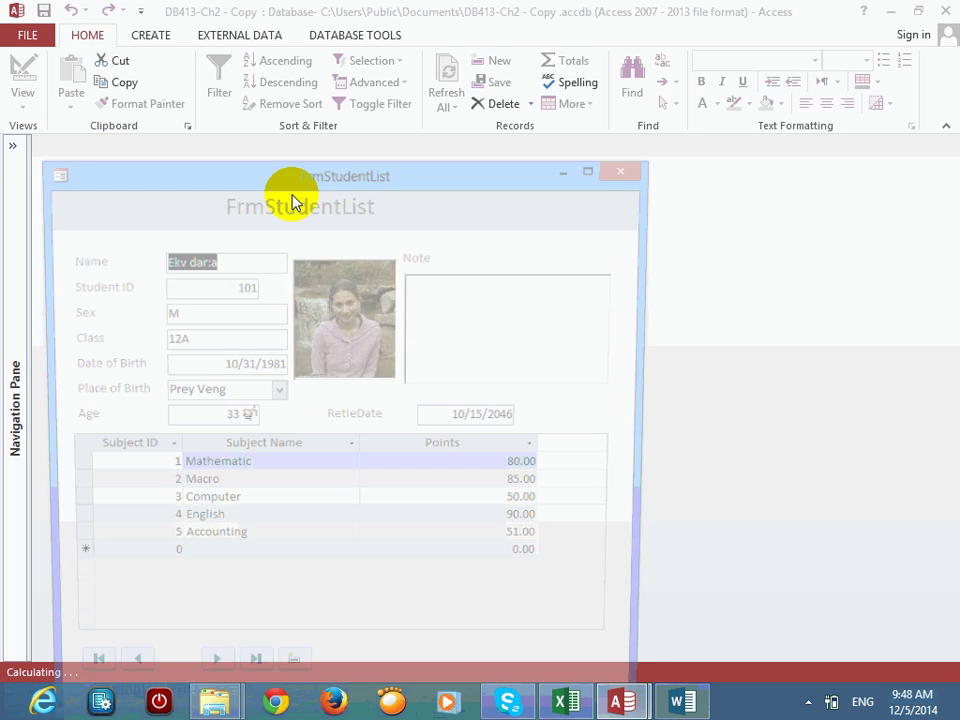
Step: Test the form's ចាកចេញ button and reopen FrmStudentList
left_click_drag(354, 180, 467, 66)
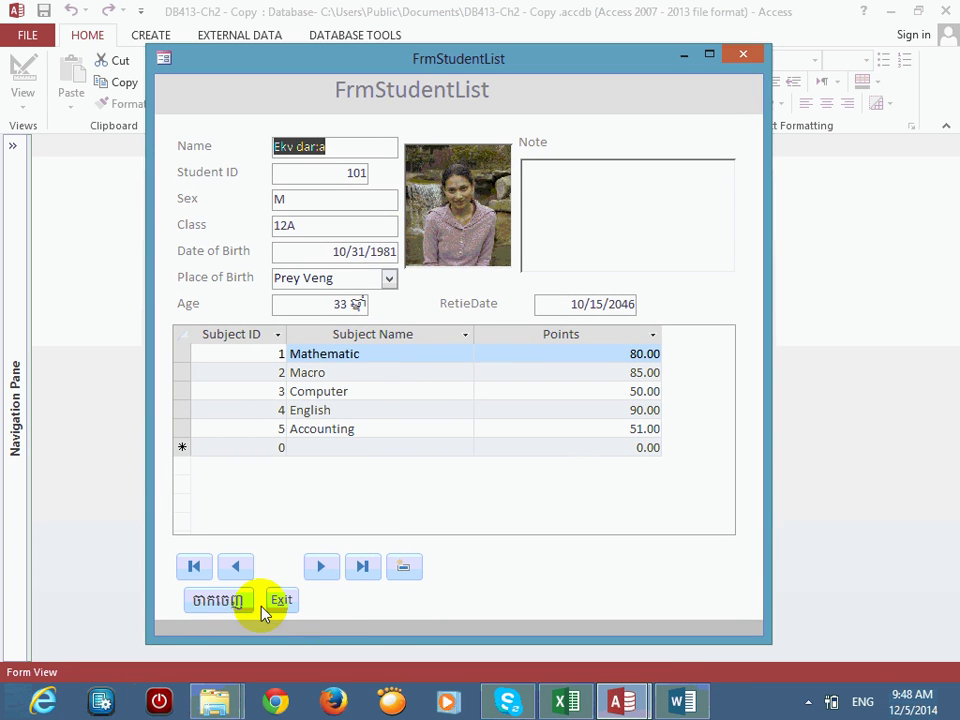
left_click(230, 603)
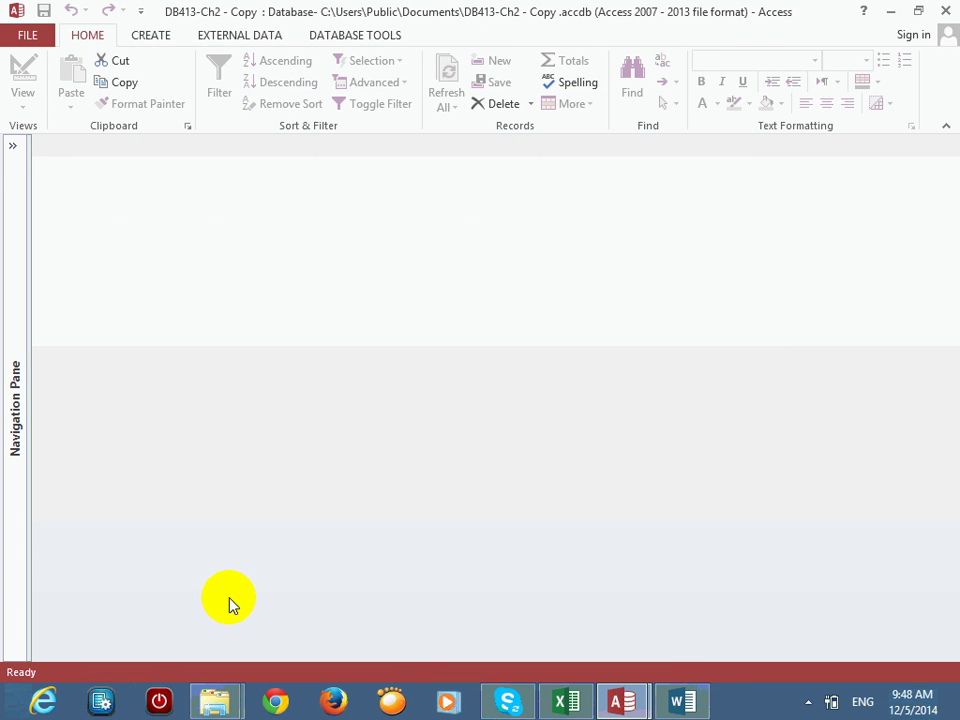
left_click(13, 145)
double_click(86, 434)
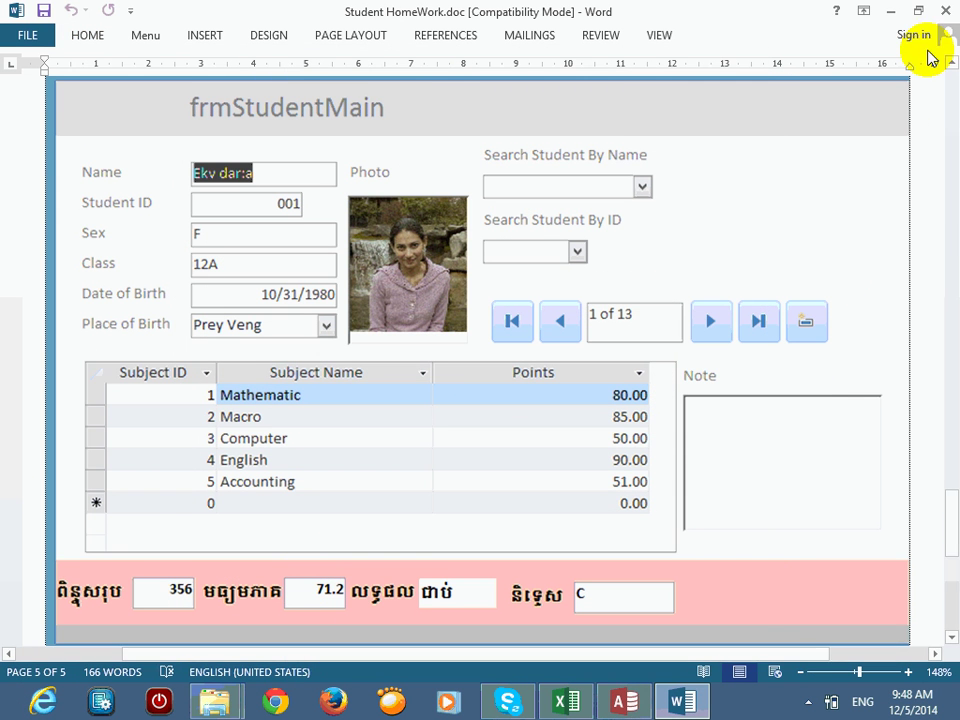
Step: Close Student HomeWork.doc, the DB413 database and Student Point List.xlsx, leaving the Documents library open
left_click(944, 11)
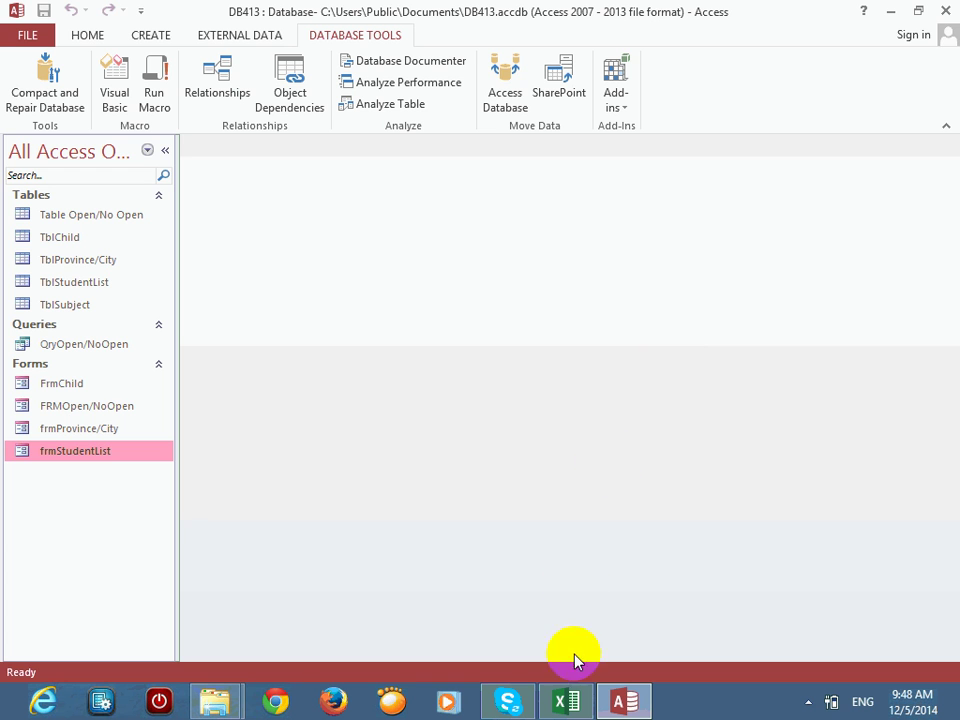
left_click(946, 12)
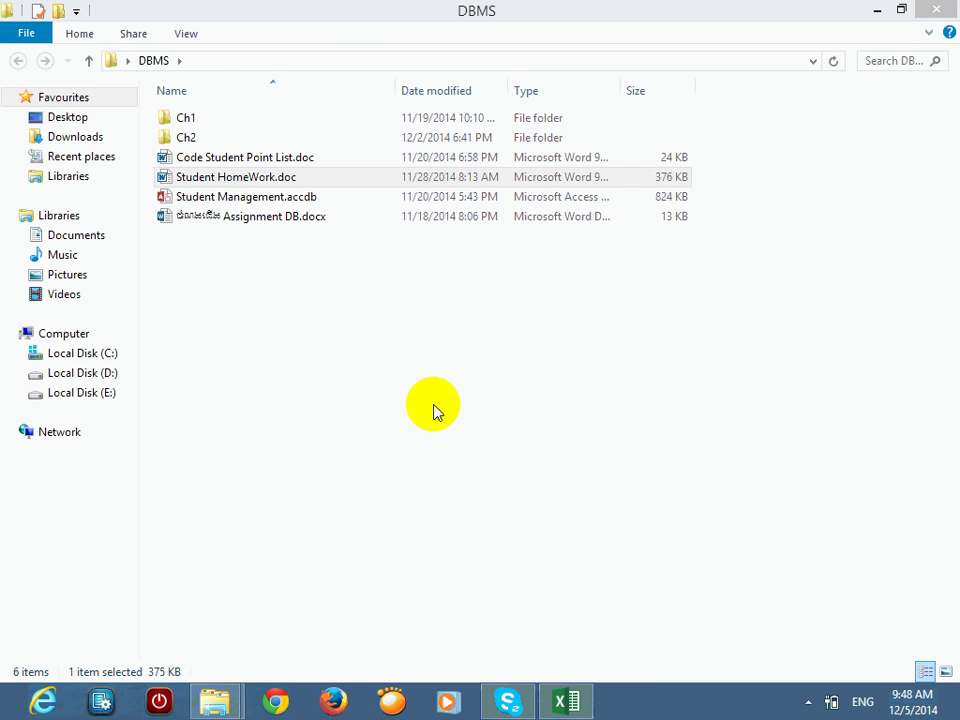
left_click(78, 235)
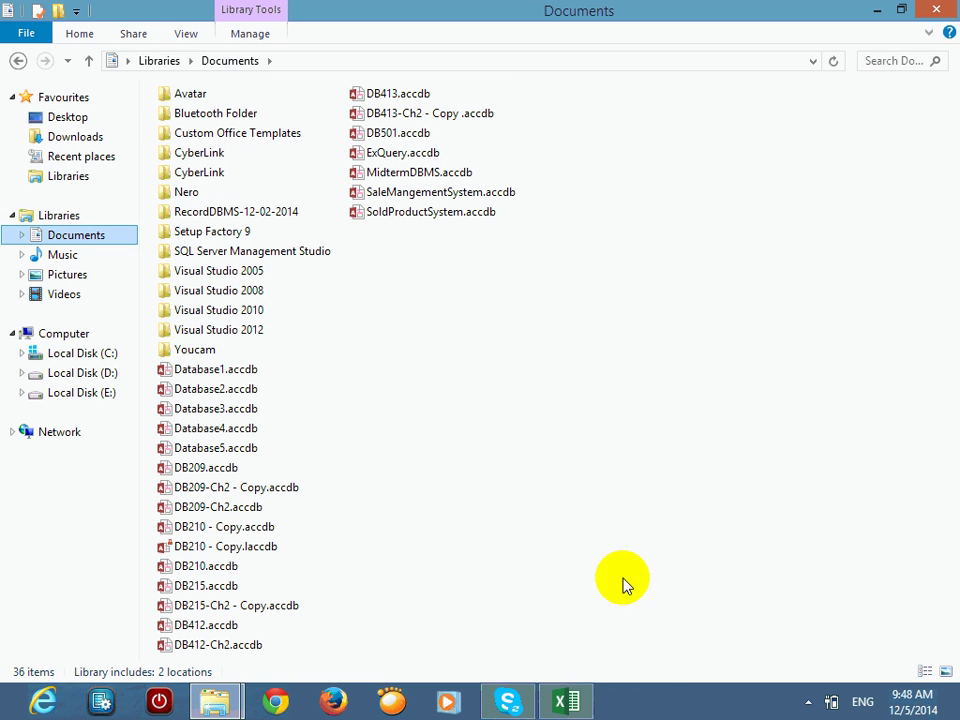
left_click(567, 703)
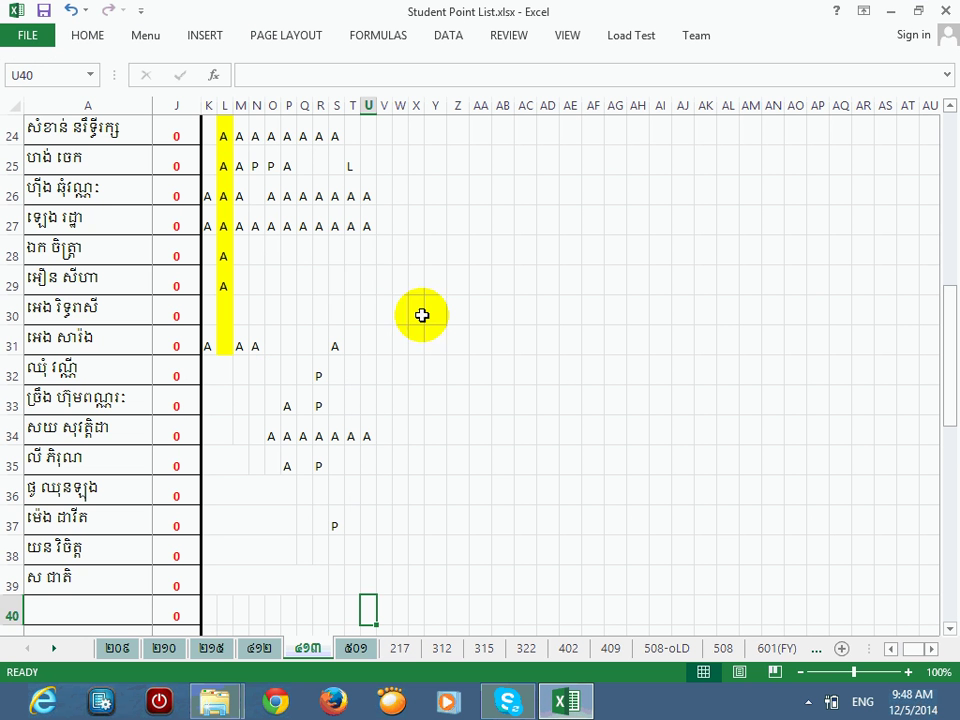
left_click(945, 10)
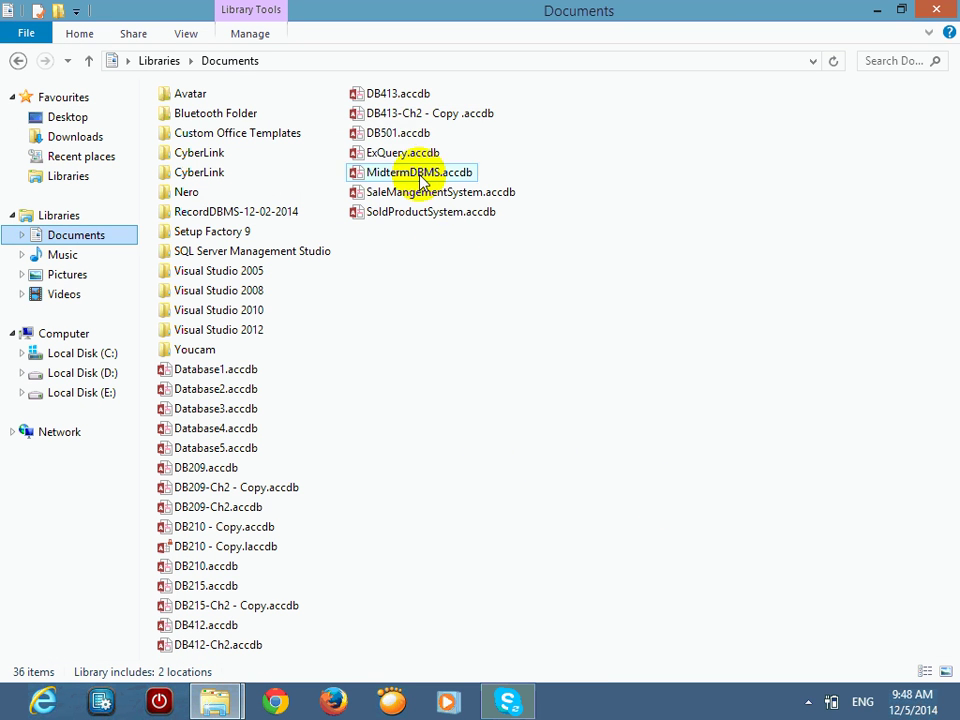
Step: Open the FrmStudentList form in DB413-Ch2 - Copy .accdb and test its Exit button
left_click(440, 113)
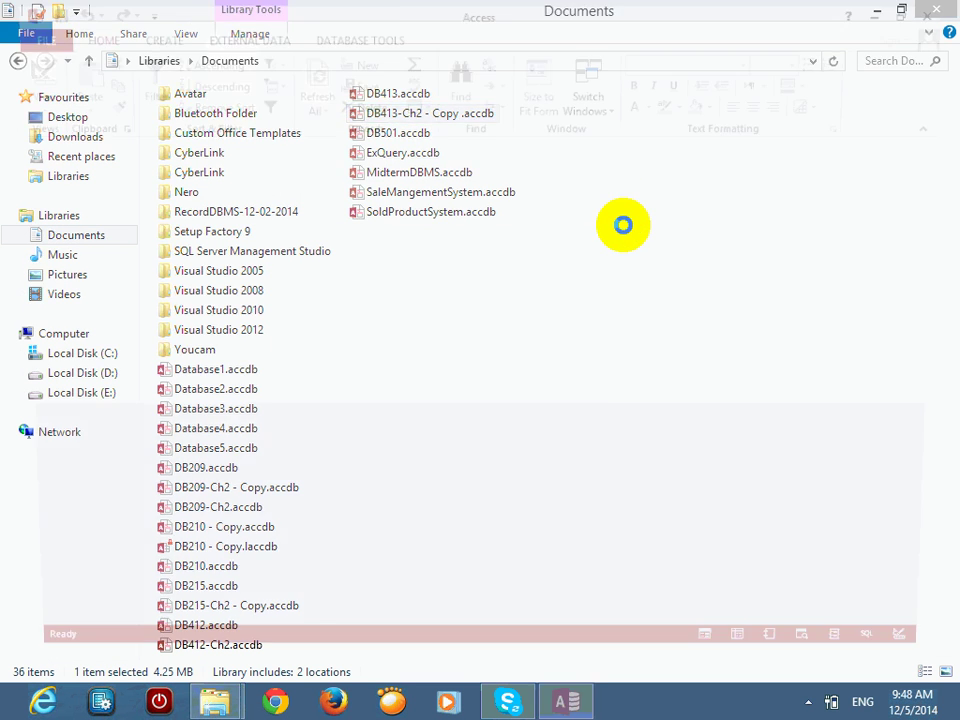
double_click(124, 432)
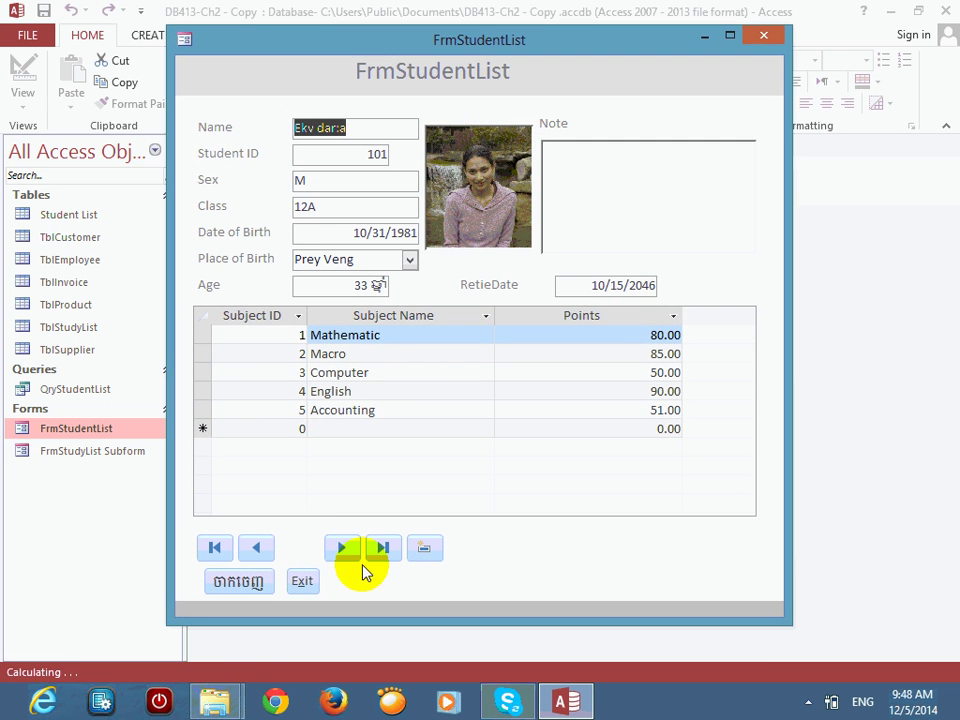
left_click(303, 585)
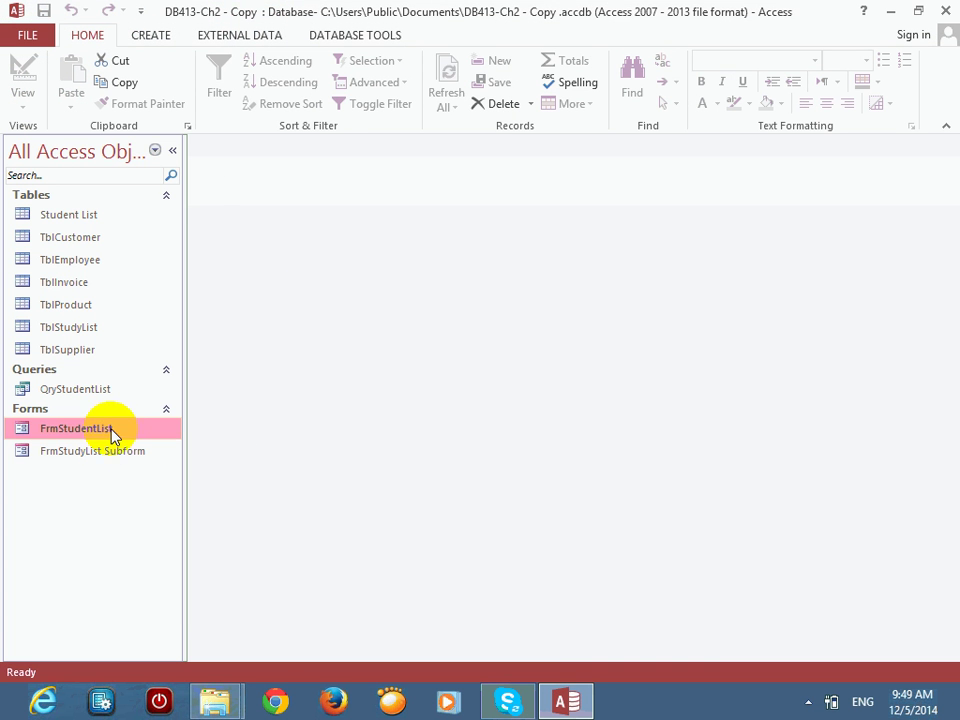
Step: Set the Navigation Buttons property of FrmStudentList to Yes in Design View and return to Form View
double_click(107, 427)
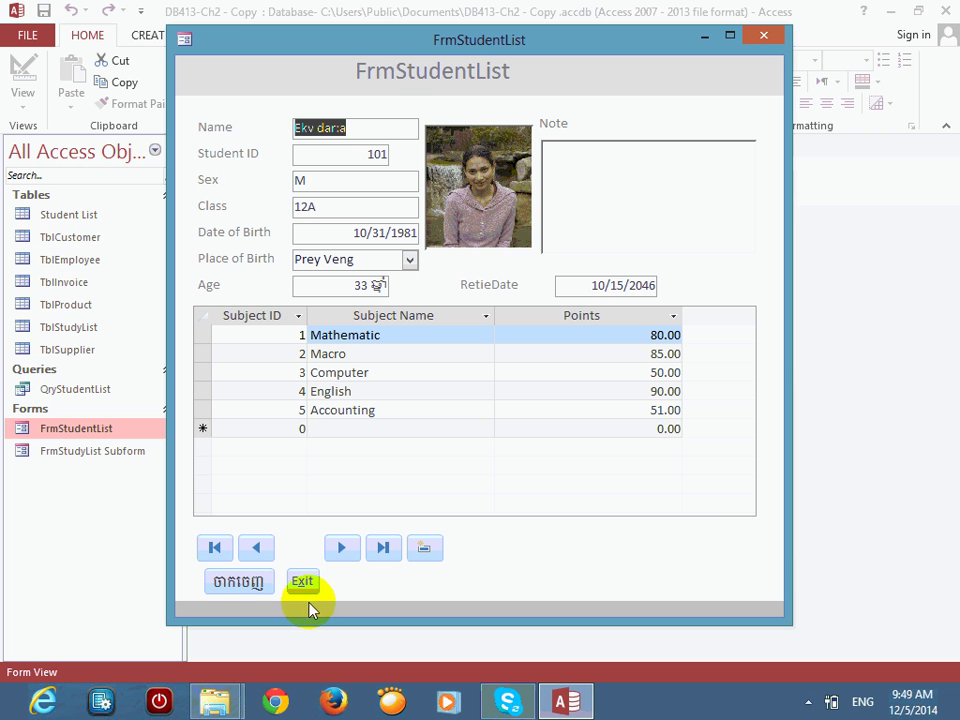
right_click(554, 538)
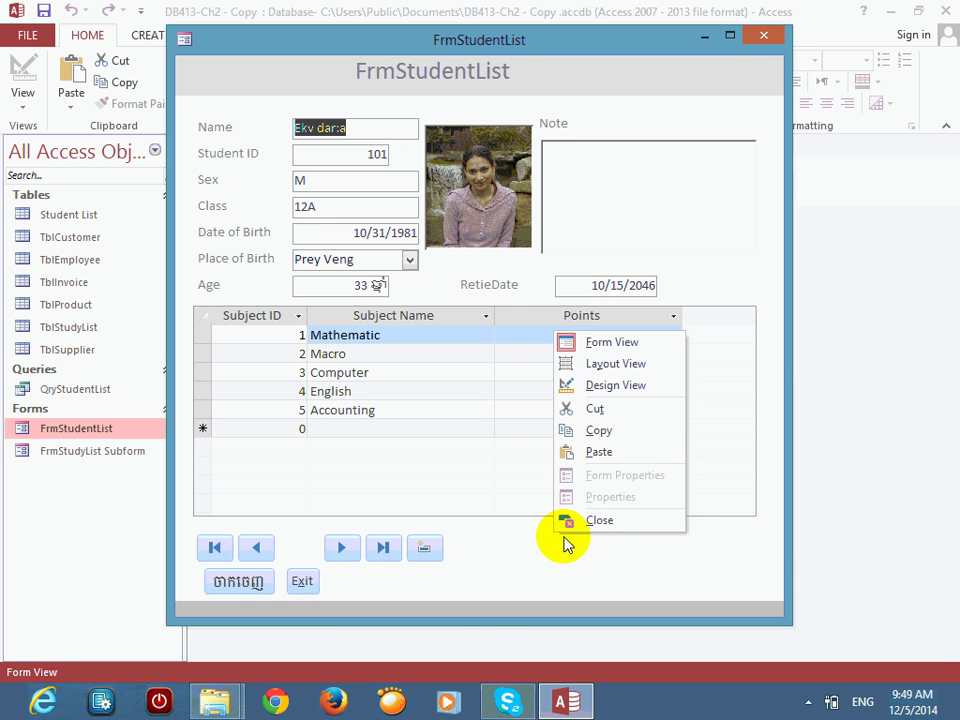
left_click(606, 386)
scroll(940, 450, "down", 5)
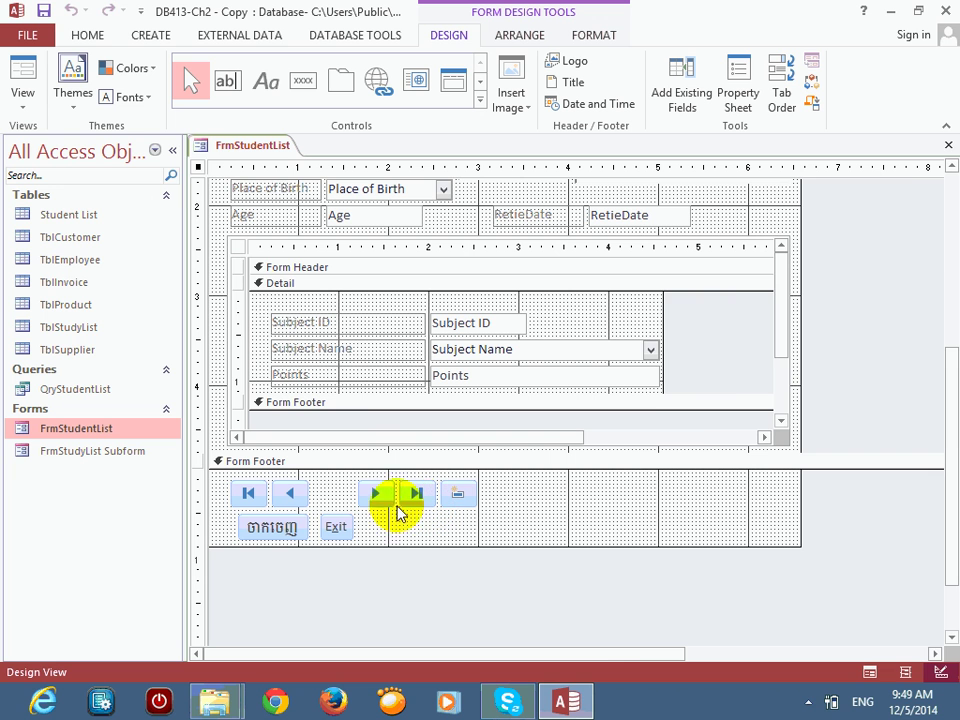
double_click(197, 167)
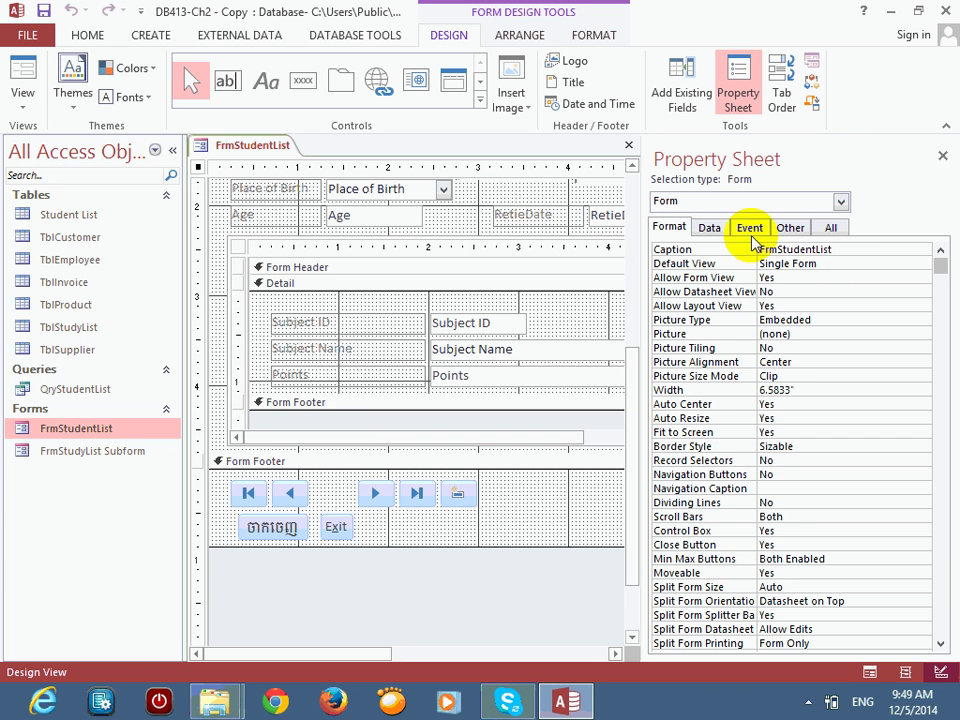
double_click(700, 474)
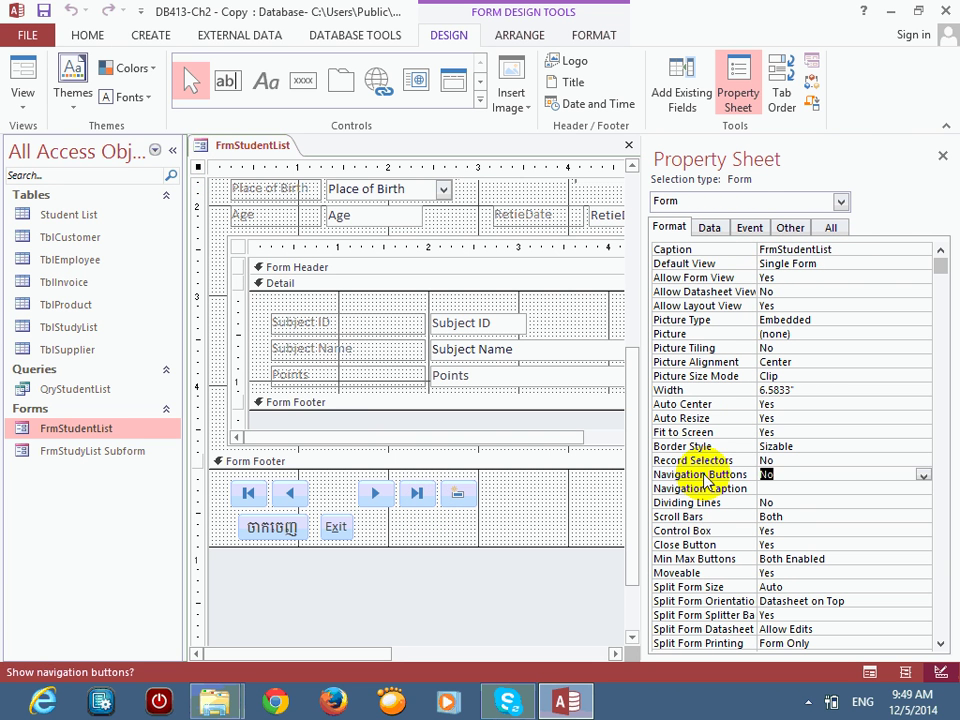
left_click(942, 155)
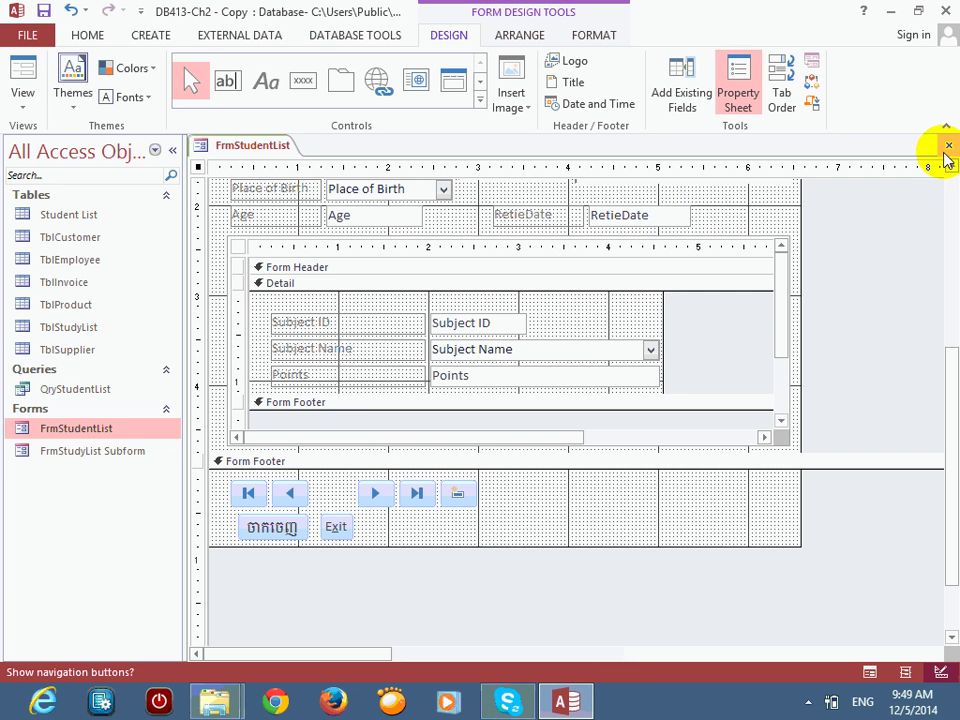
left_click(22, 66)
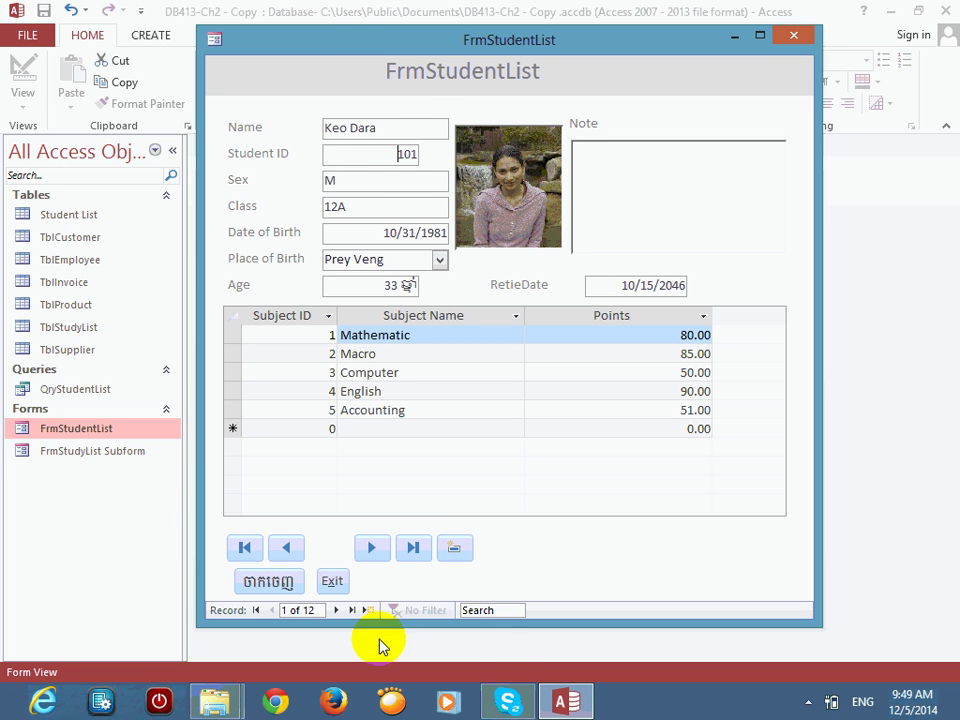
Step: Test the form's footer navigation buttons by advancing two student records and going to the last one, comparing the record indicator
double_click(381, 152)
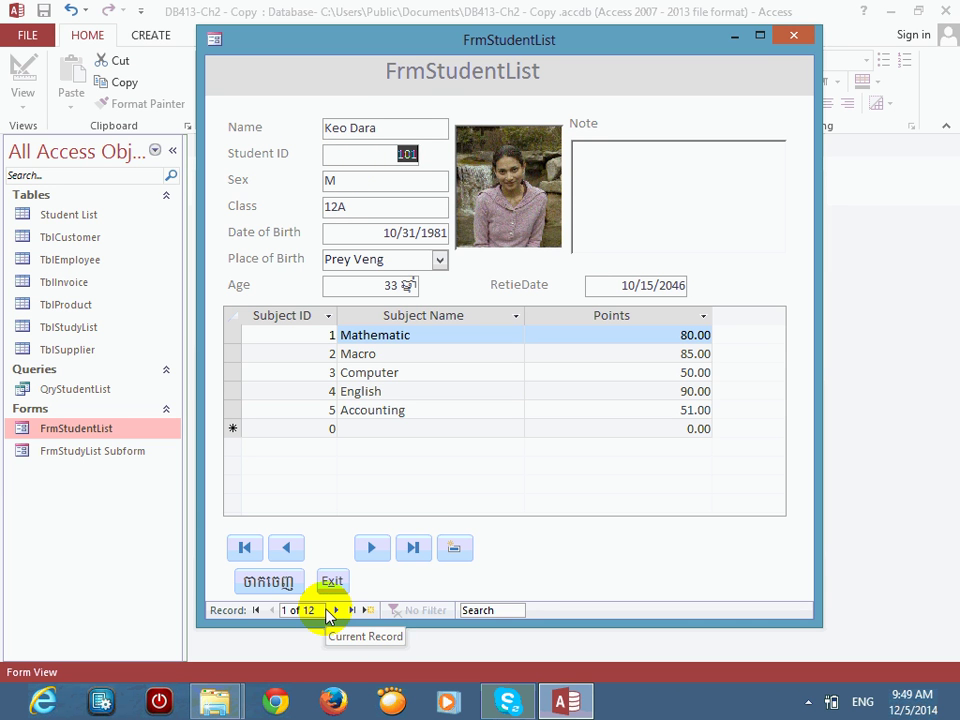
left_click(373, 548)
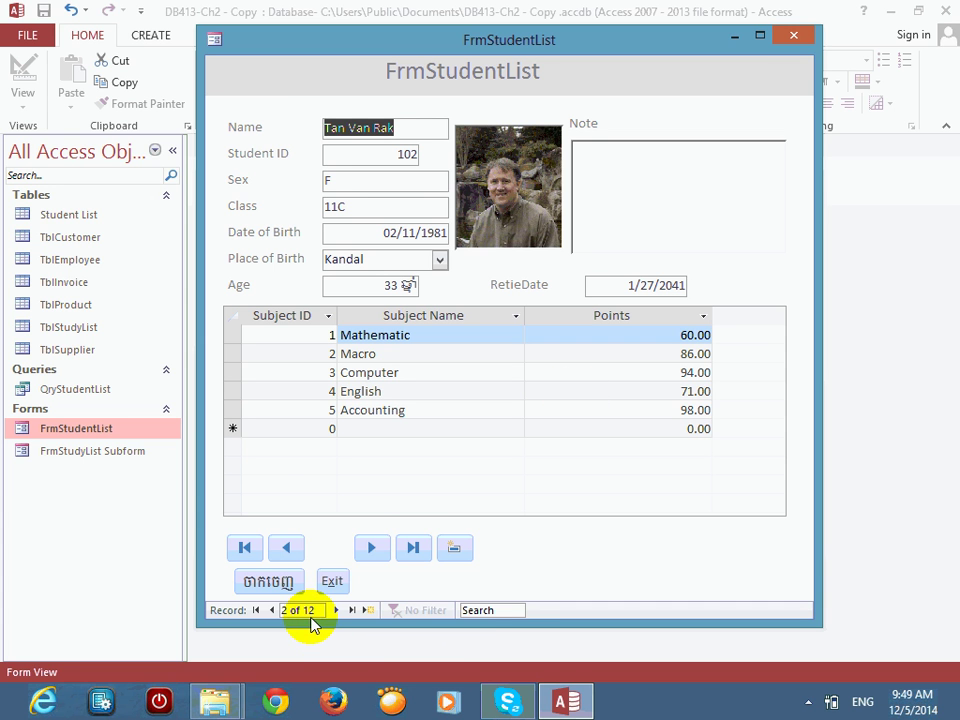
left_click(371, 550)
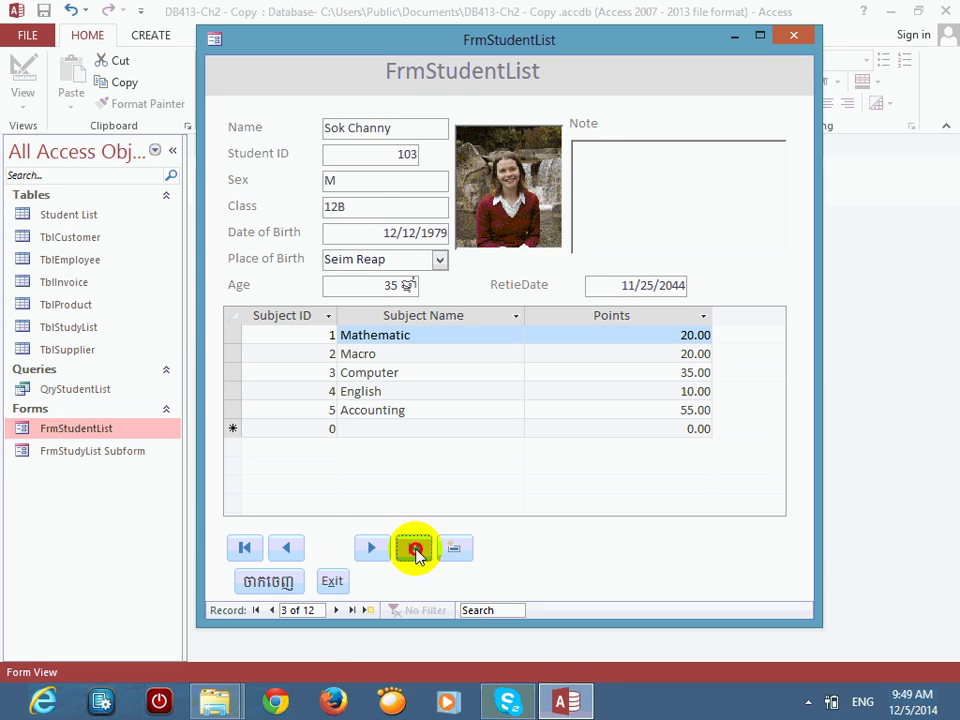
left_click(414, 550)
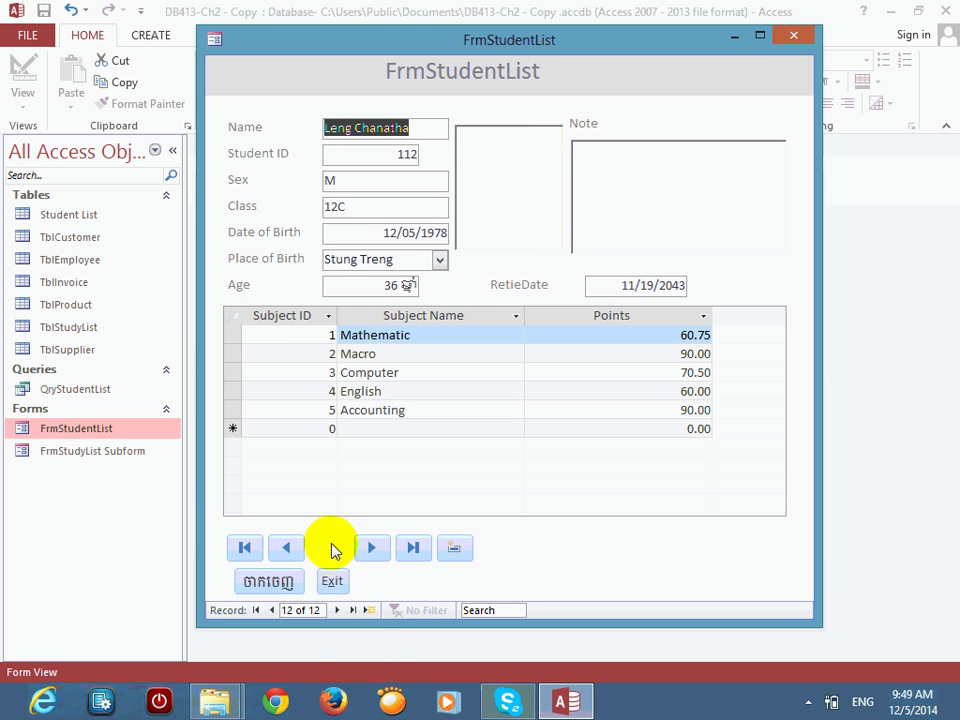
Step: Set the Navigation Buttons property of FrmStudentList to No in Design View and return to Form View
right_click(681, 112)
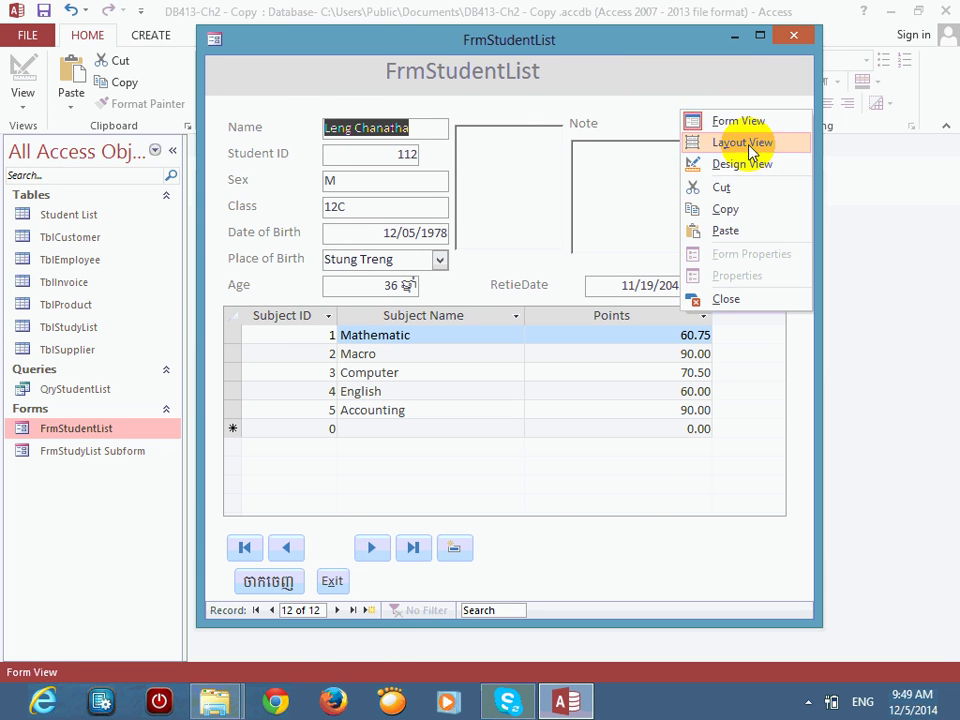
left_click(742, 164)
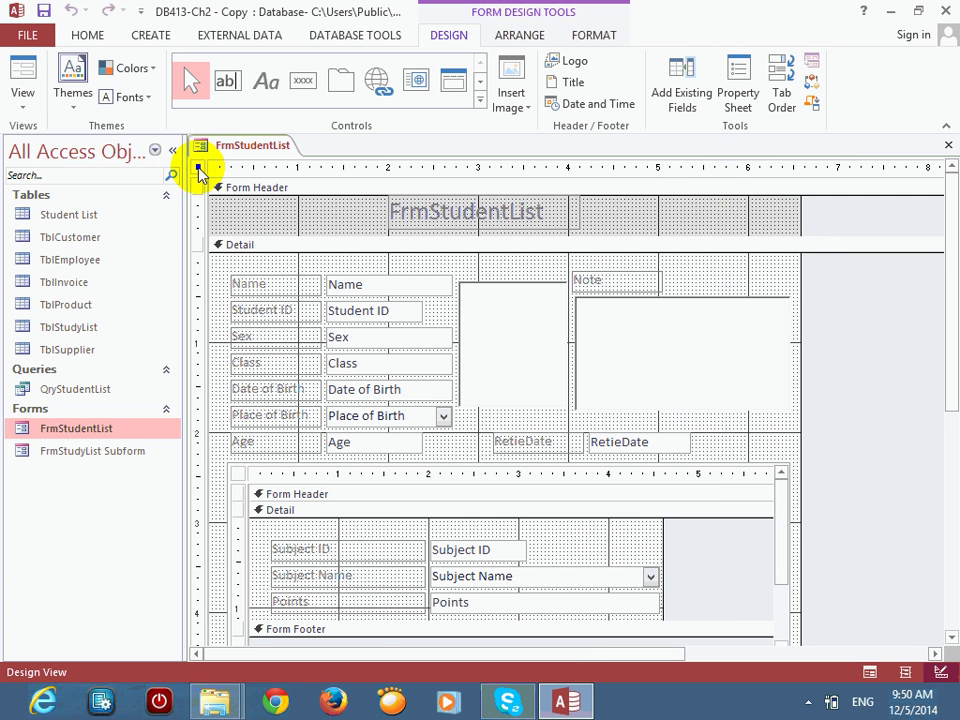
double_click(198, 172)
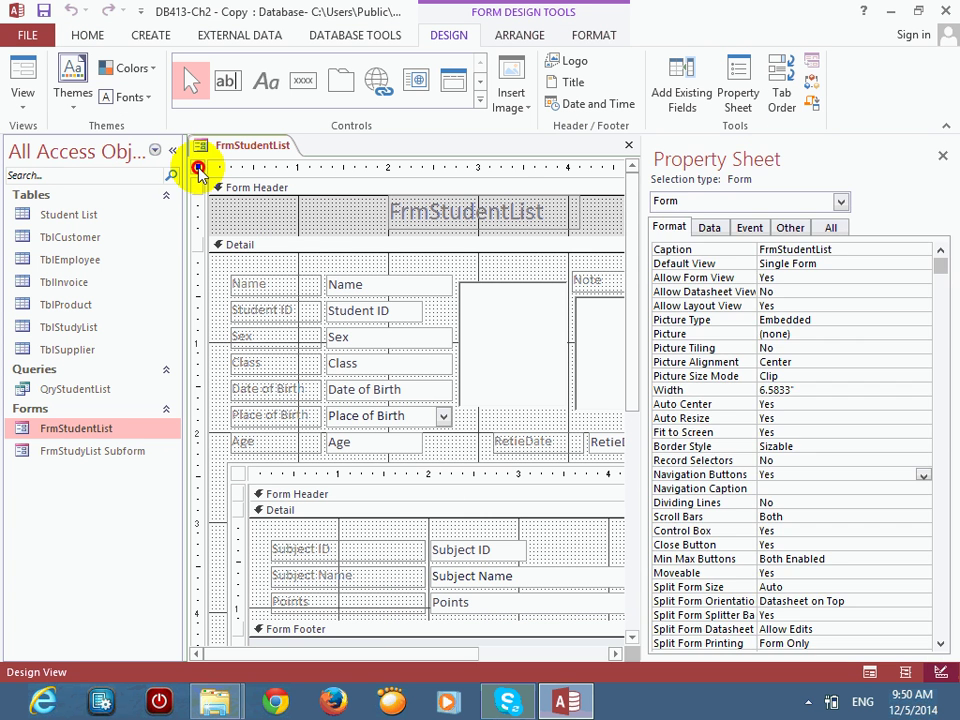
left_click(712, 476)
left_click(942, 155)
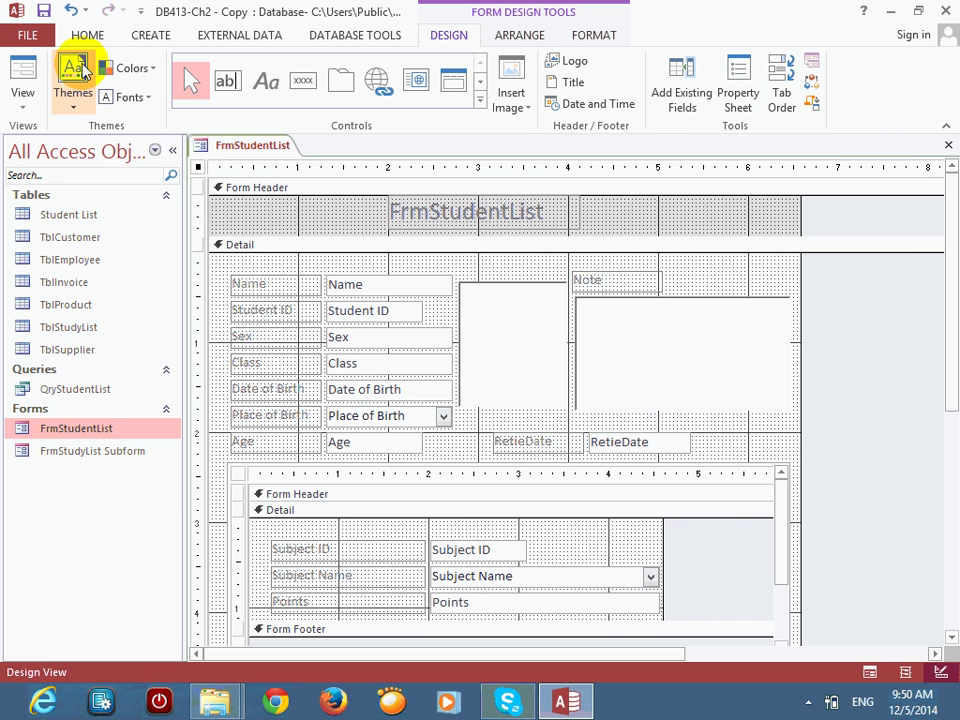
left_click(24, 78)
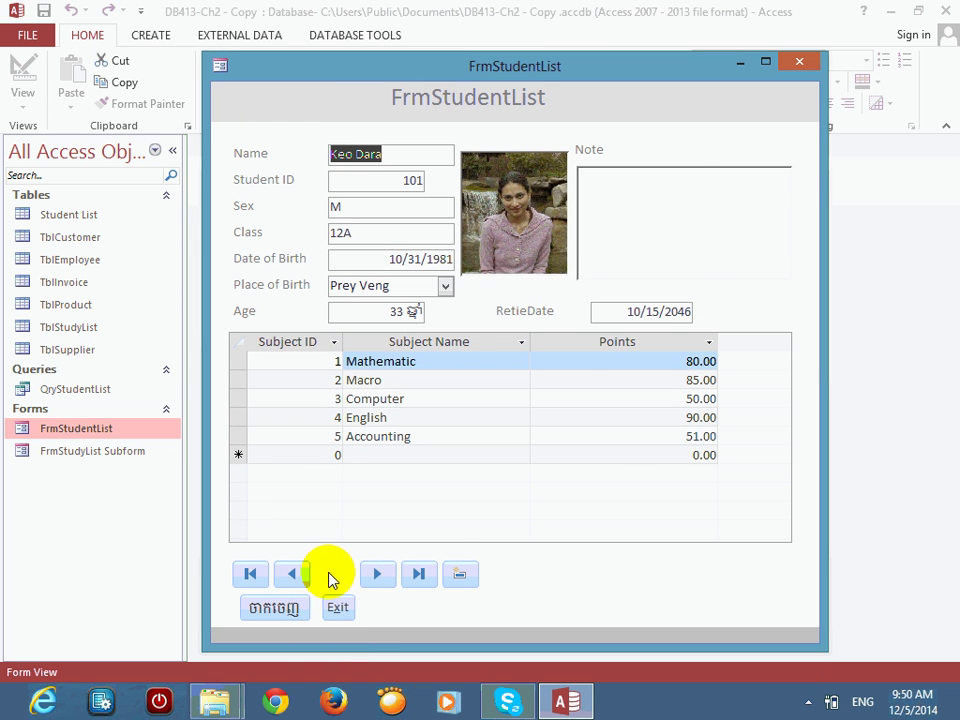
Step: Reopen the form in Design View and nudge the five record navigation buttons in the Form Footer slightly left and up
right_click(686, 150)
left_click(735, 199)
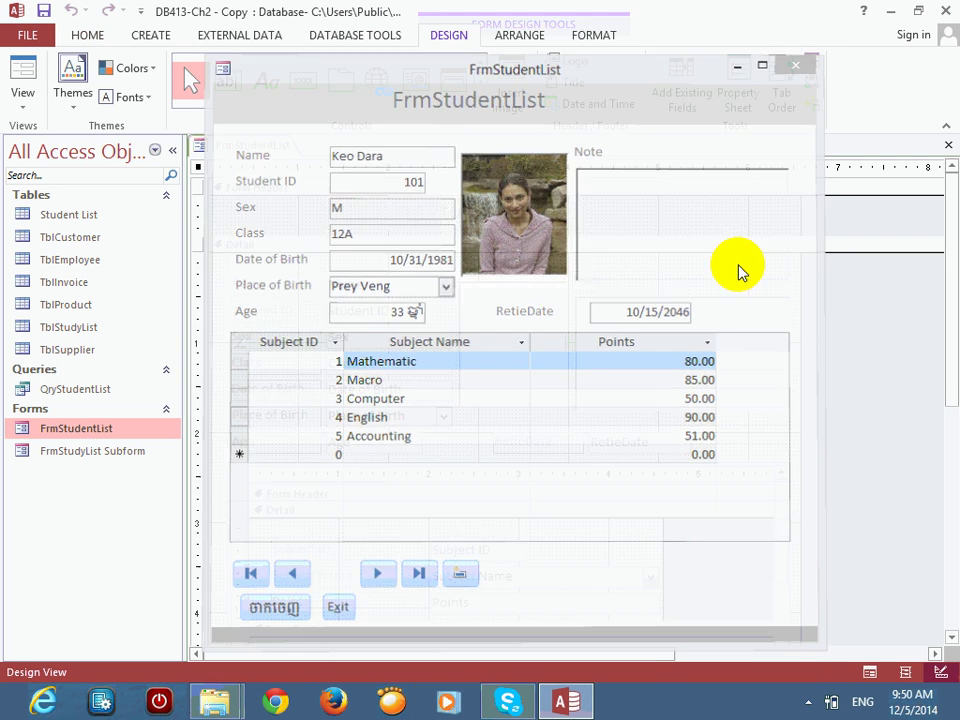
left_click_drag(953, 353, 797, 538)
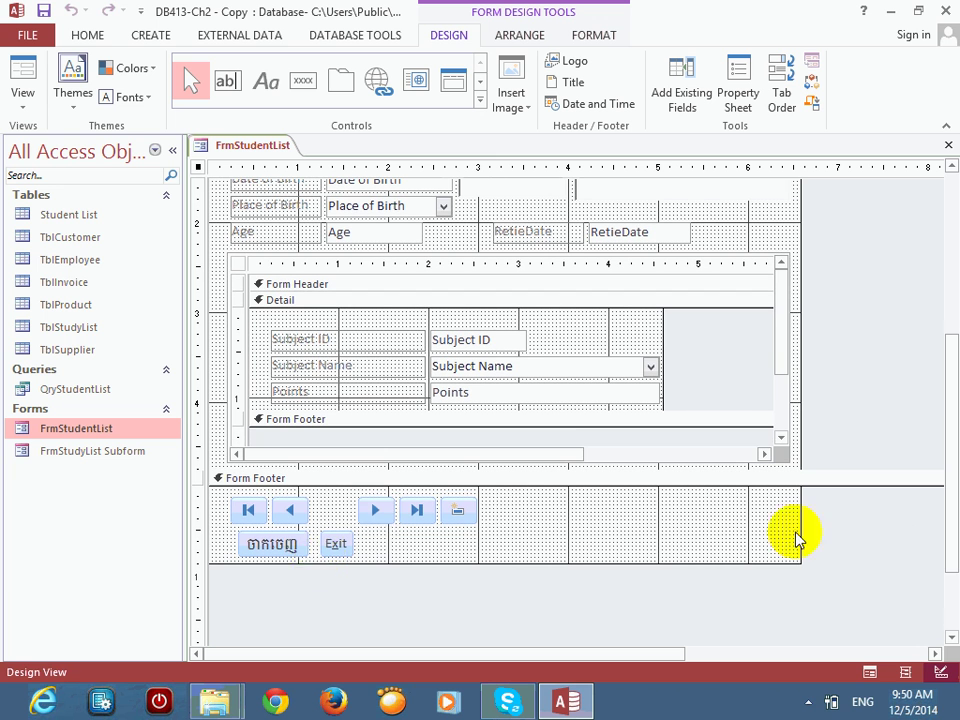
left_click_drag(494, 516, 229, 513)
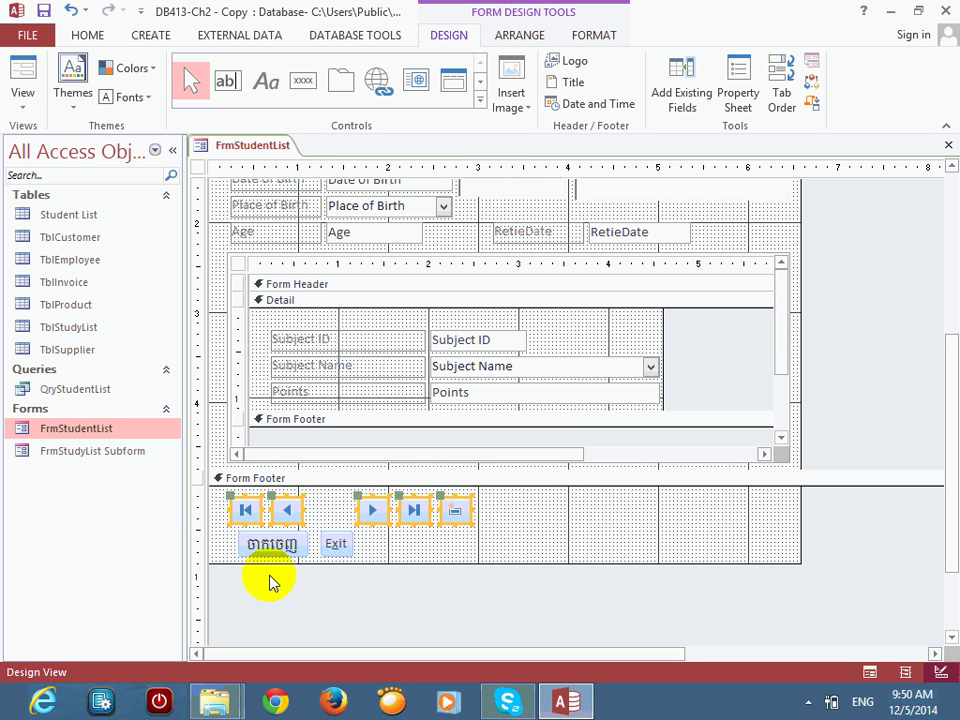
key("Up")
key("Down")
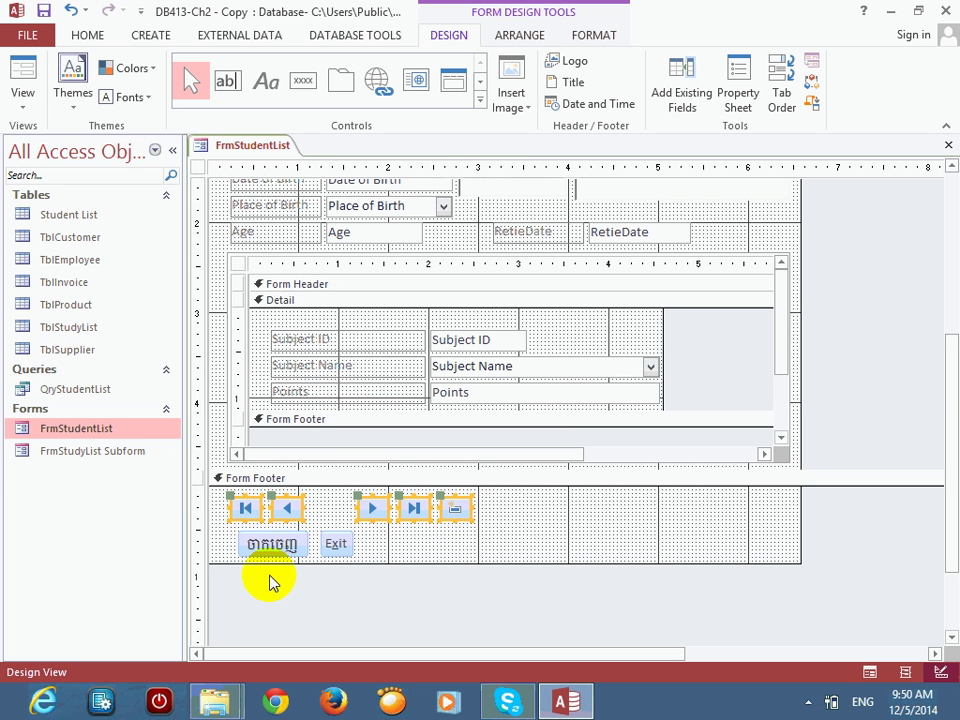
Step: Tighten the footer button spacing by moving Previous toward First, and Last and New Record toward Next
left_click(396, 553)
left_click(288, 510)
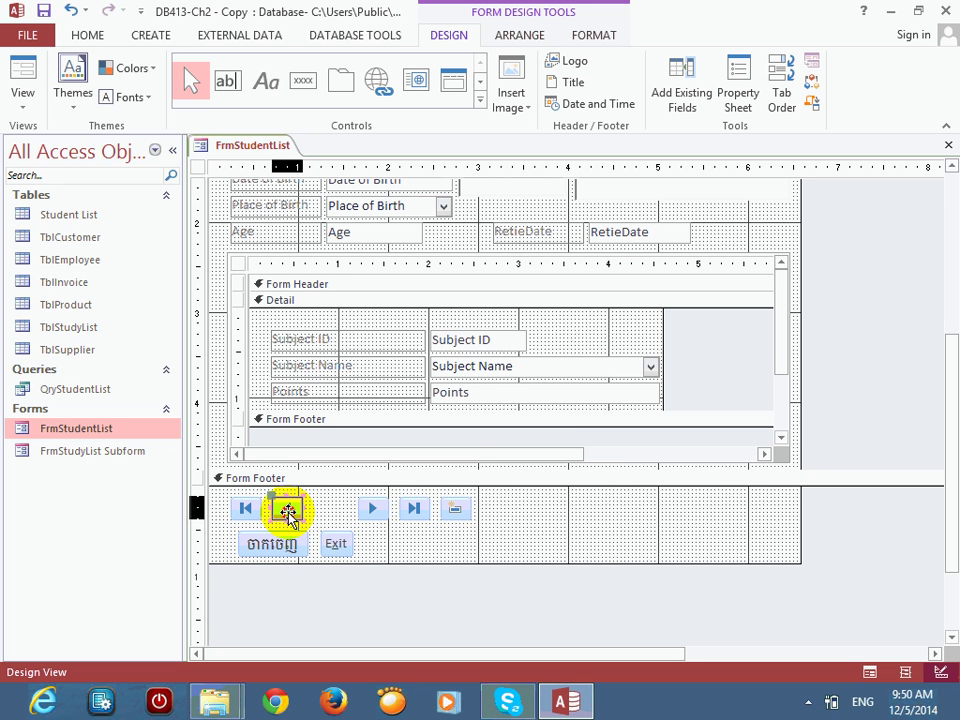
key("Left")
key("Left")
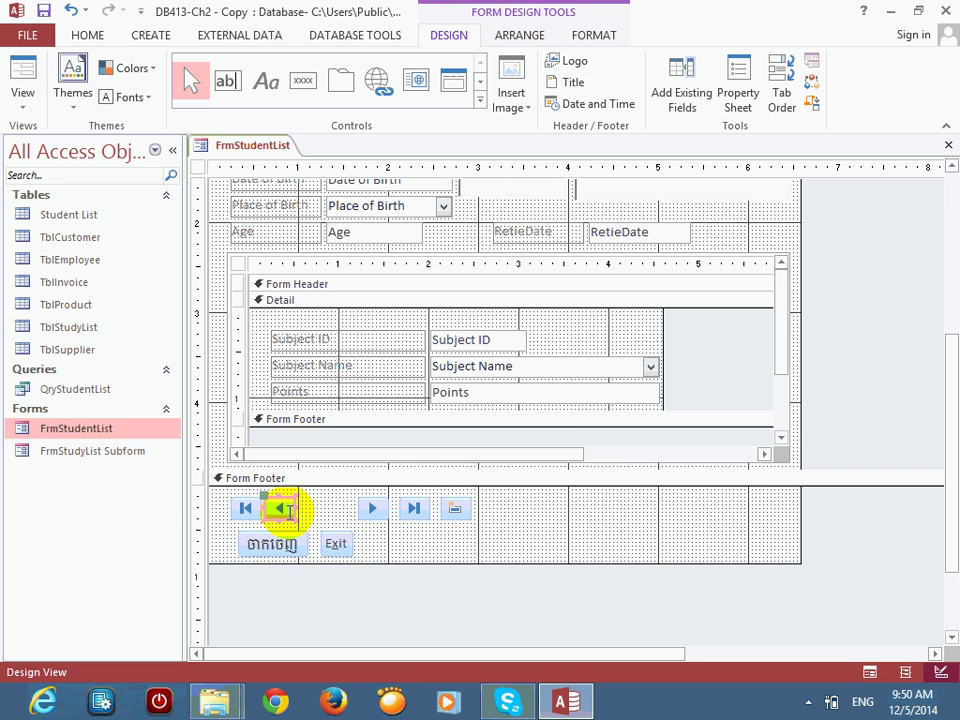
left_click(414, 508)
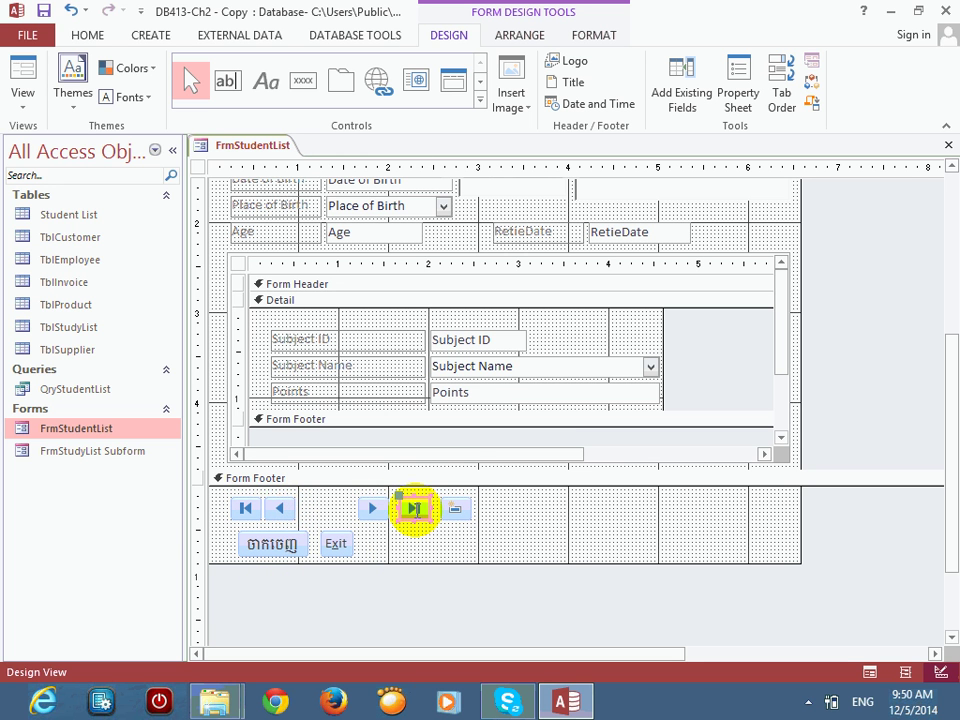
left_click_drag(414, 508, 409, 509)
left_click(454, 508)
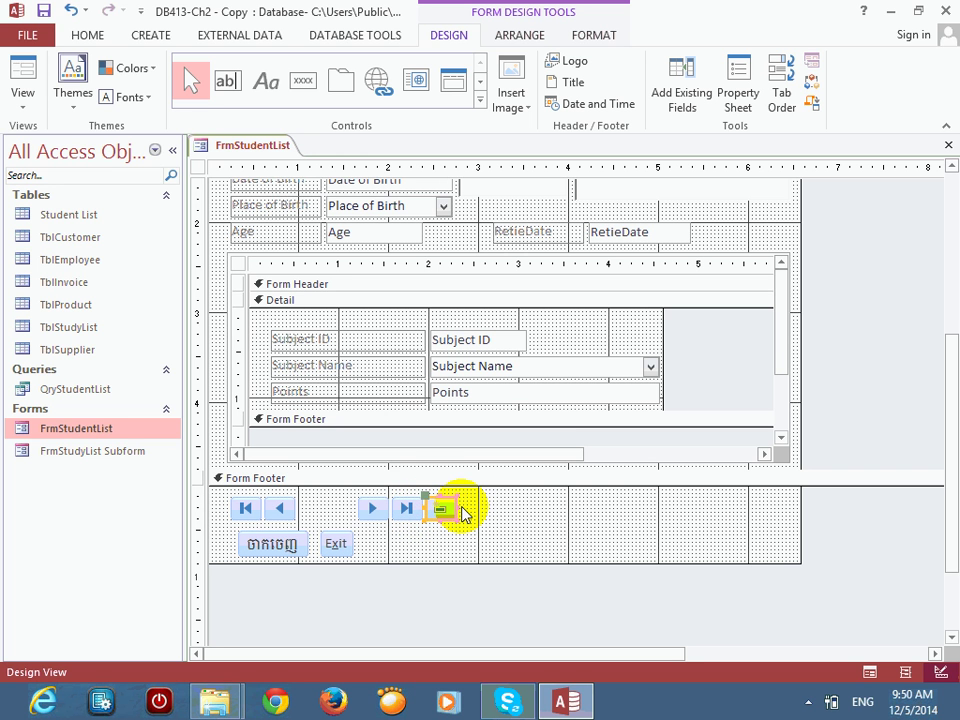
left_click(411, 558)
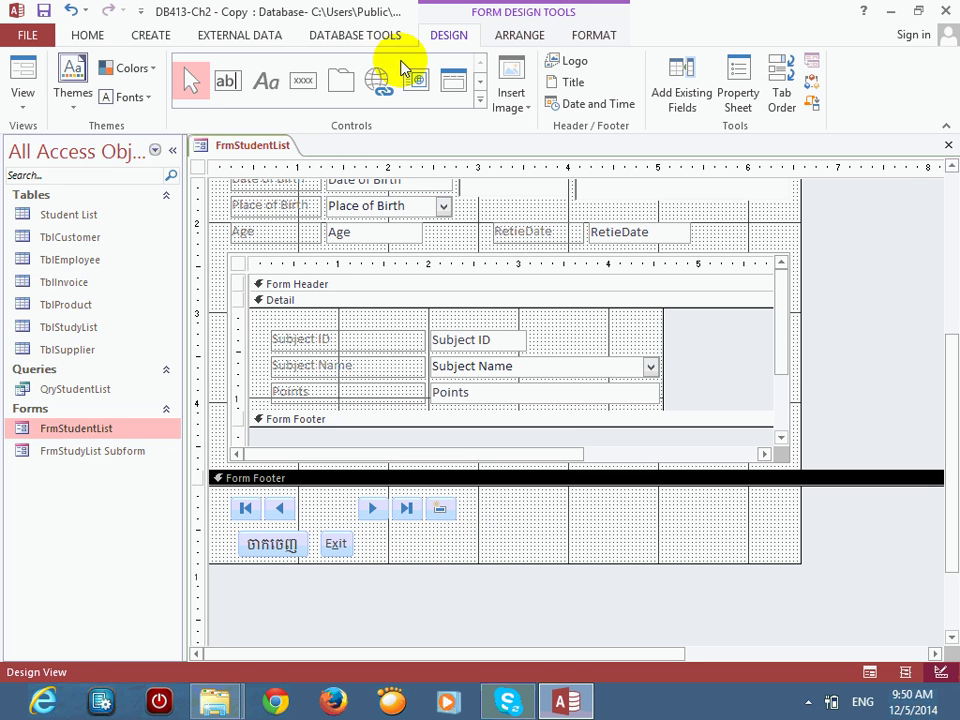
Step: Add an unbound text box to the Form Footer beside the navigation buttons and delete its attached label
left_click(228, 82)
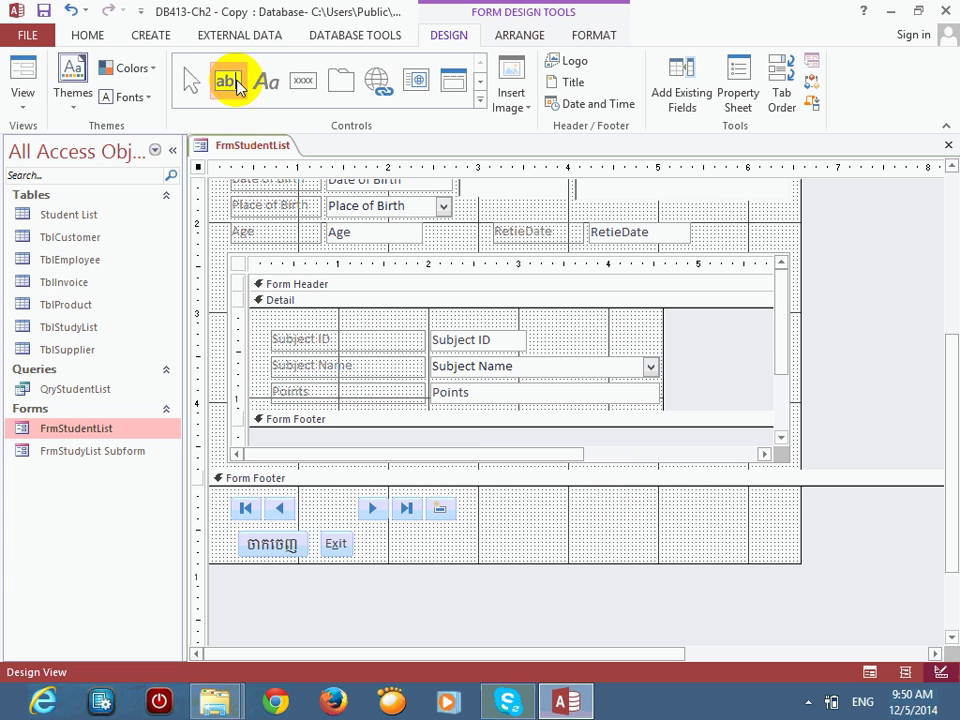
left_click(497, 519)
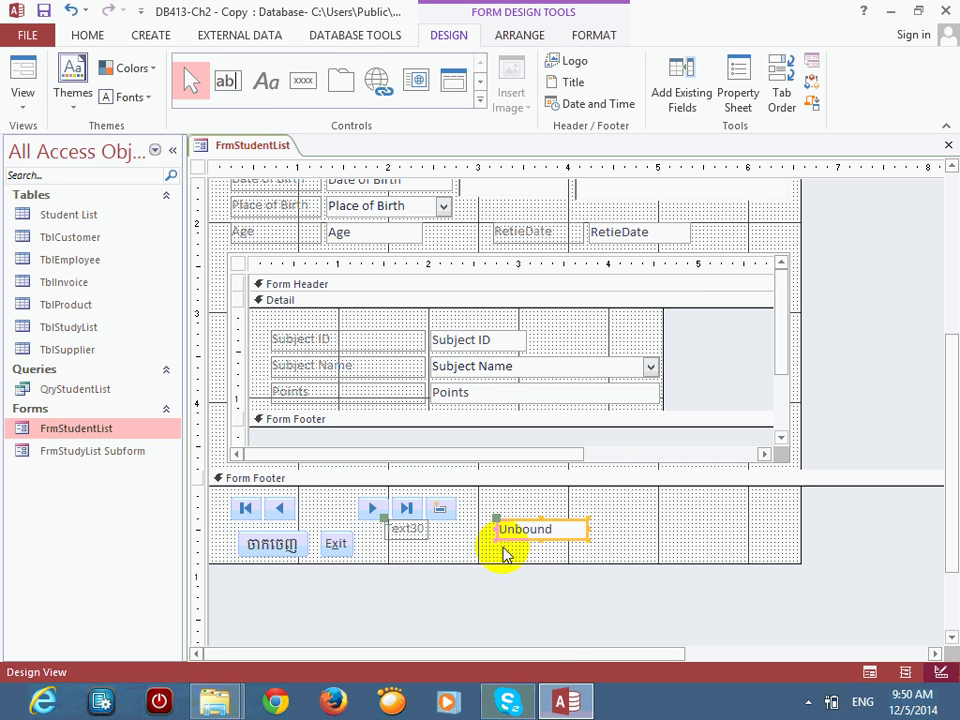
left_click(410, 530)
key("Delete")
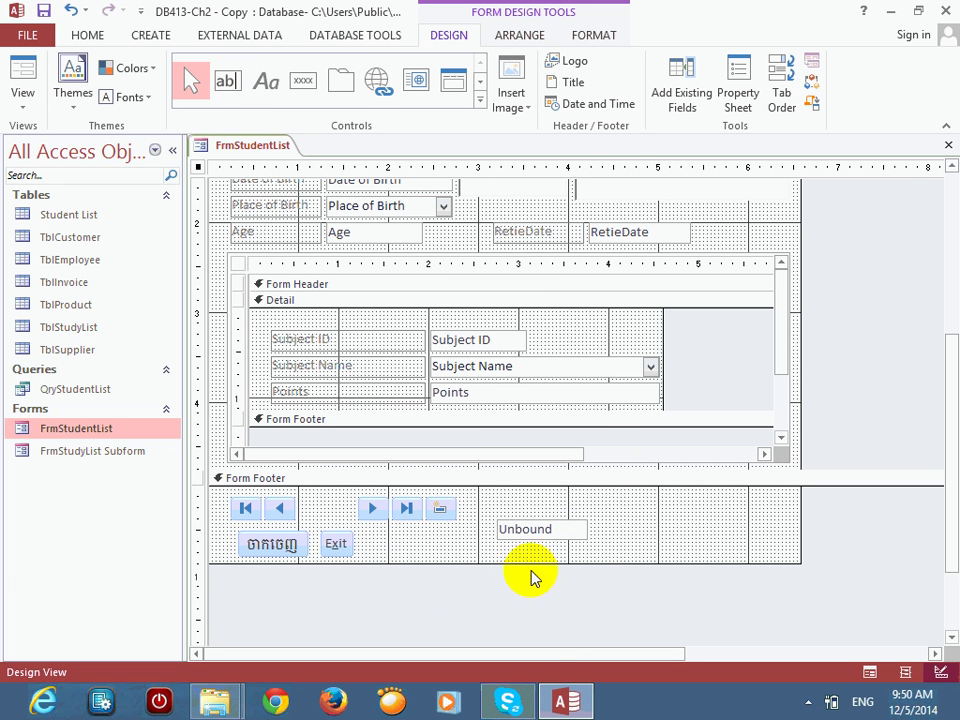
Step: Name the new footer text box txtPosition in its properties
right_click(572, 536)
left_click(620, 670)
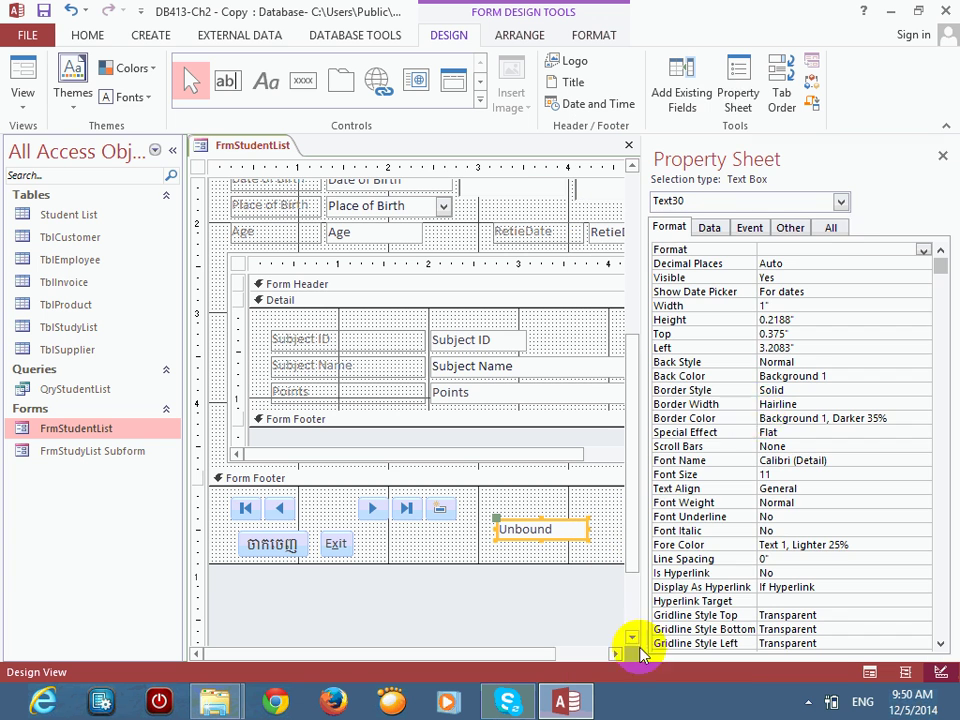
left_click(838, 229)
left_click(706, 250)
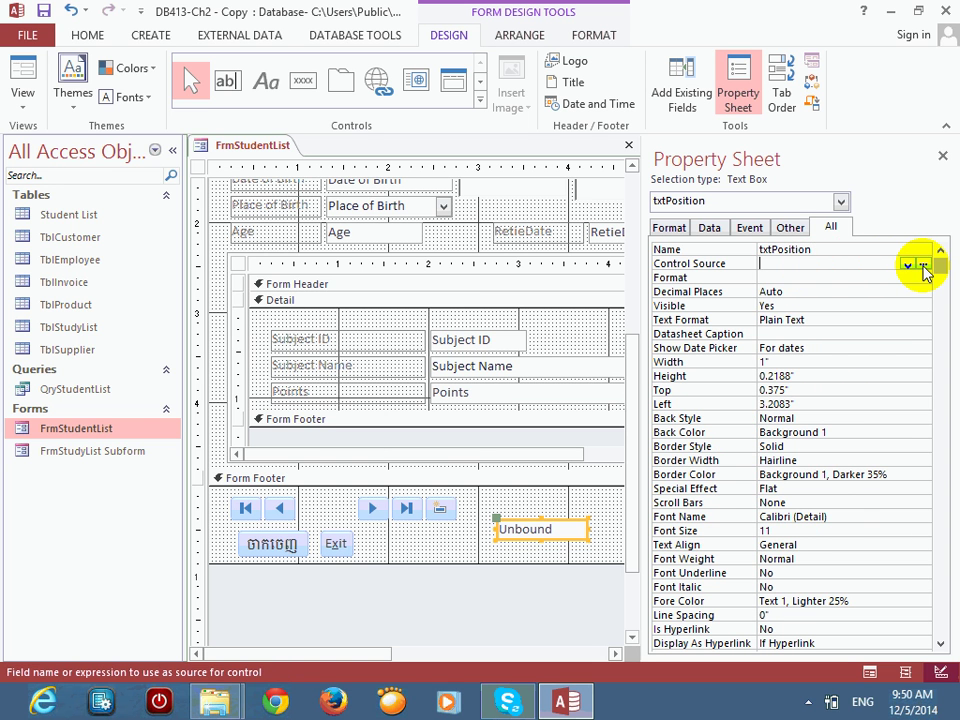
Step: Open the Expression Builder for txtPosition's Control Source and enter =[CurrentRecord] & " of " &count(
left_click(923, 265)
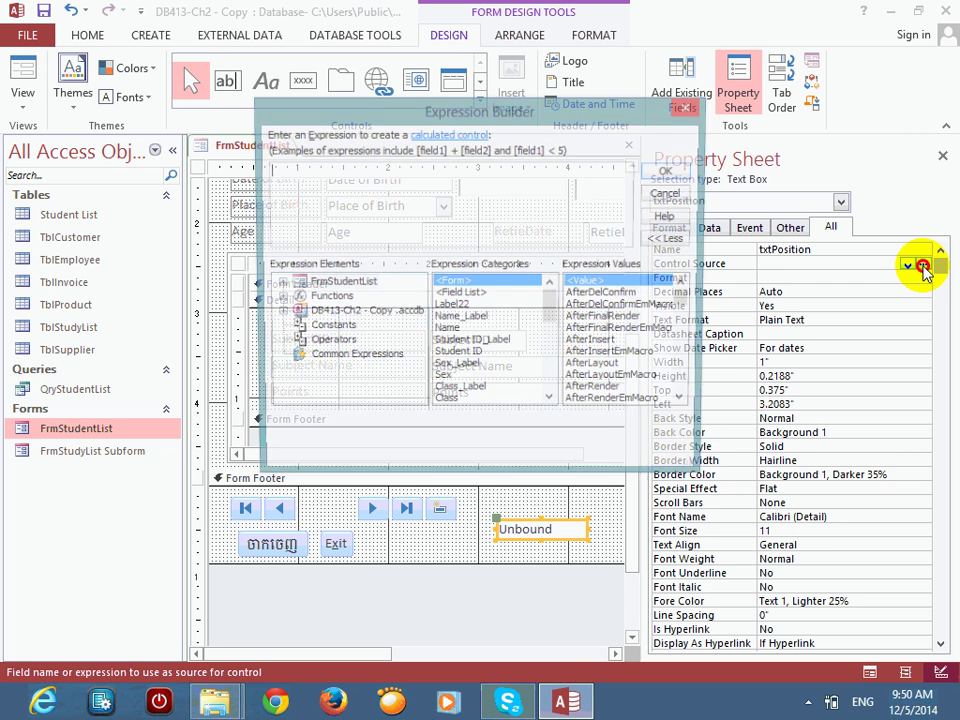
left_click_drag(492, 118, 511, 65)
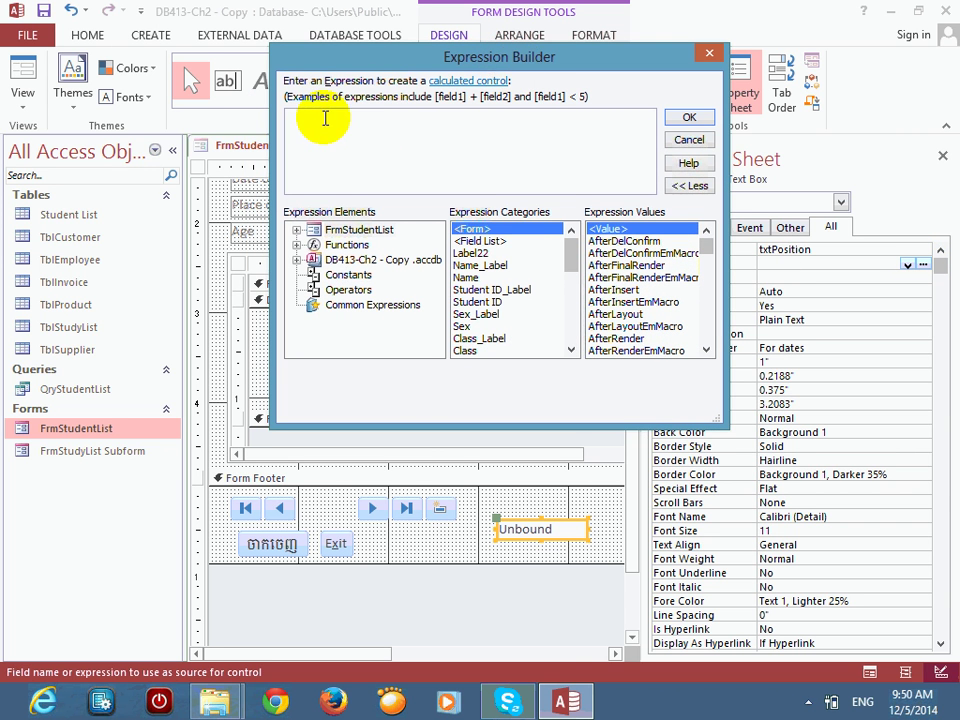
type("=")
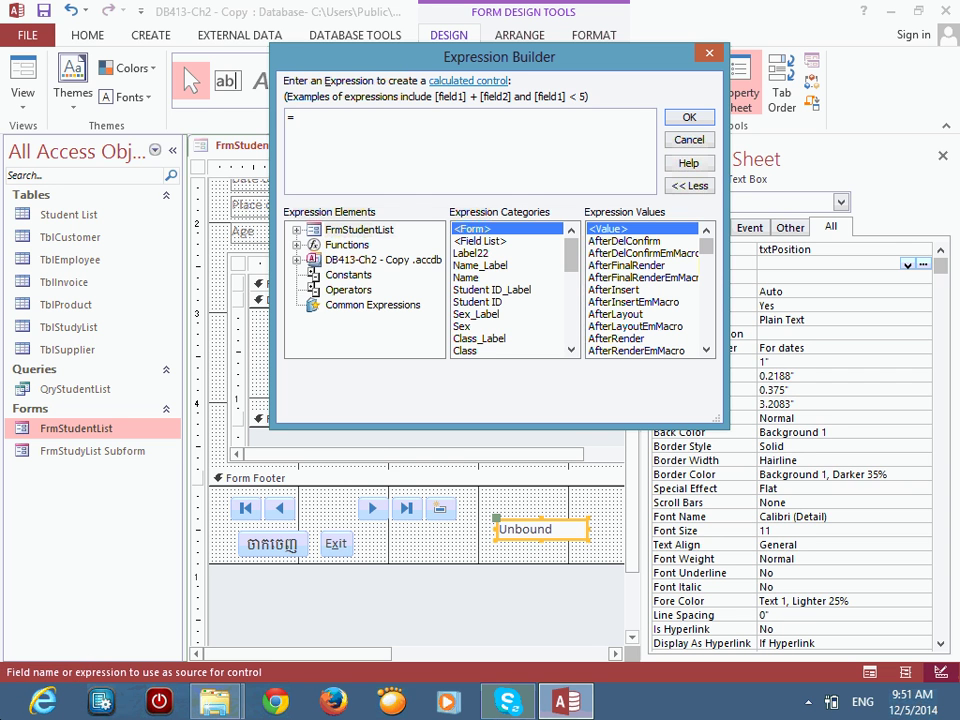
type("cur")
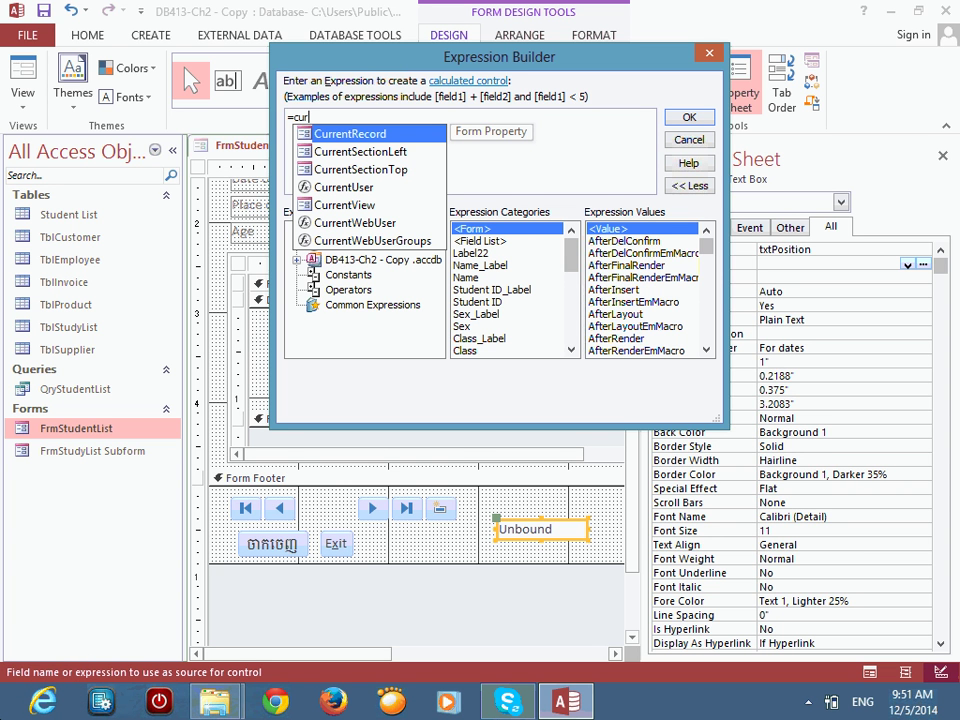
key("Return")
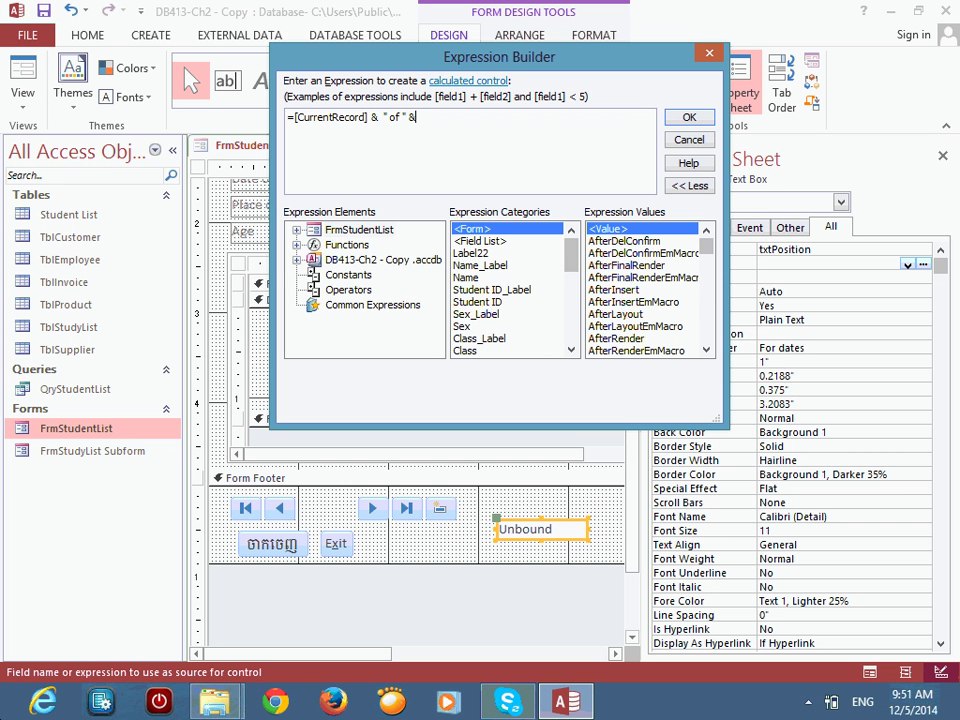
type("count")
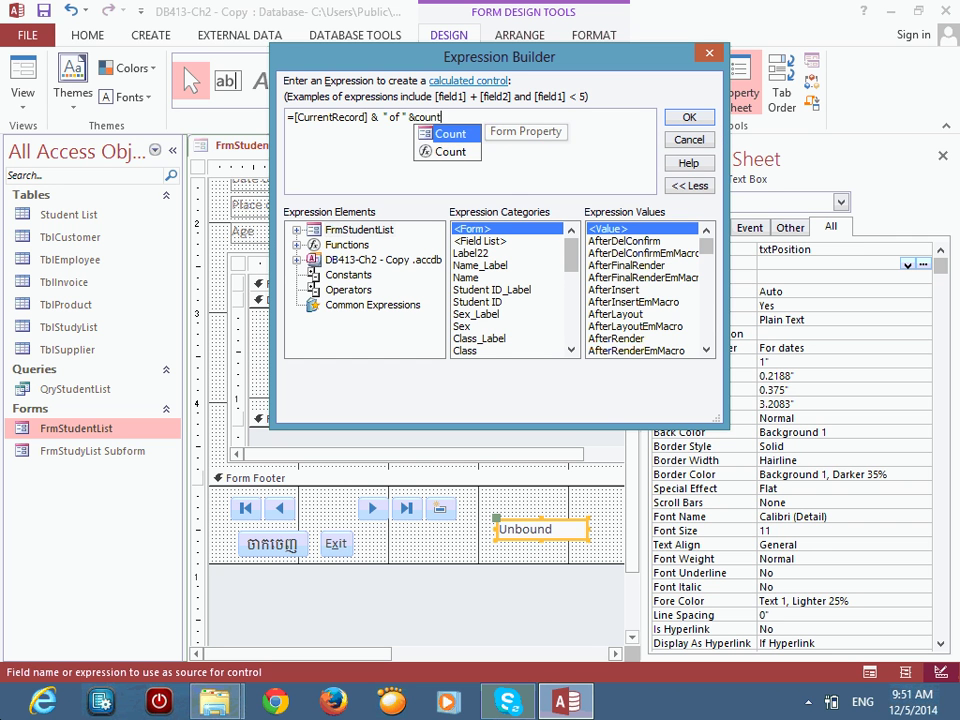
type("(")
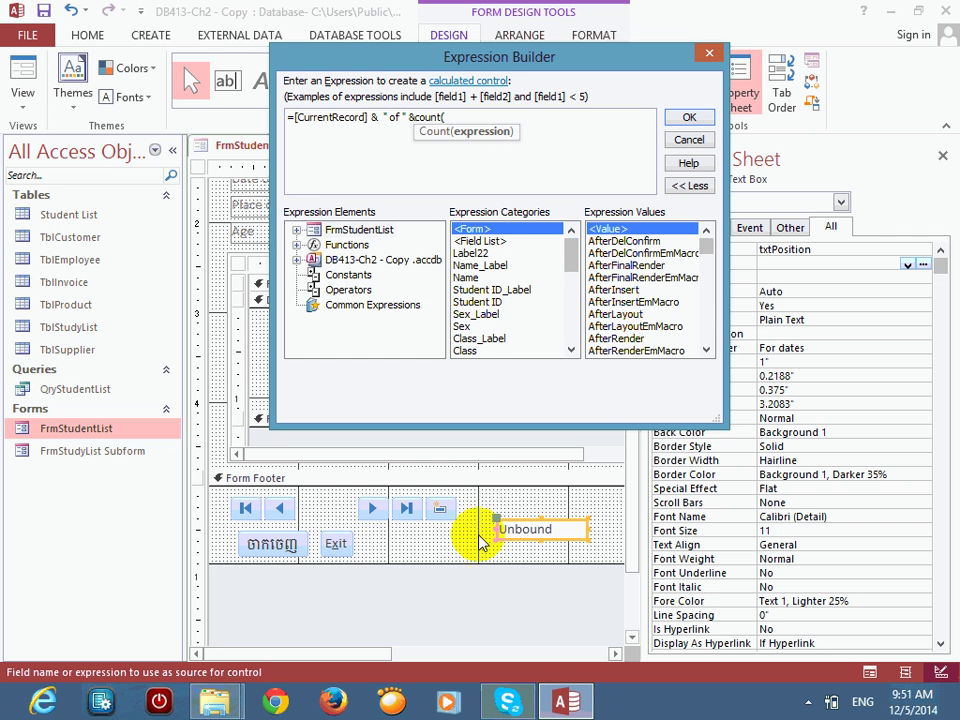
Step: Complete the count function with the [Student ID] field, remove the stray Form![Name] reference, and apply the expression
double_click(470, 278)
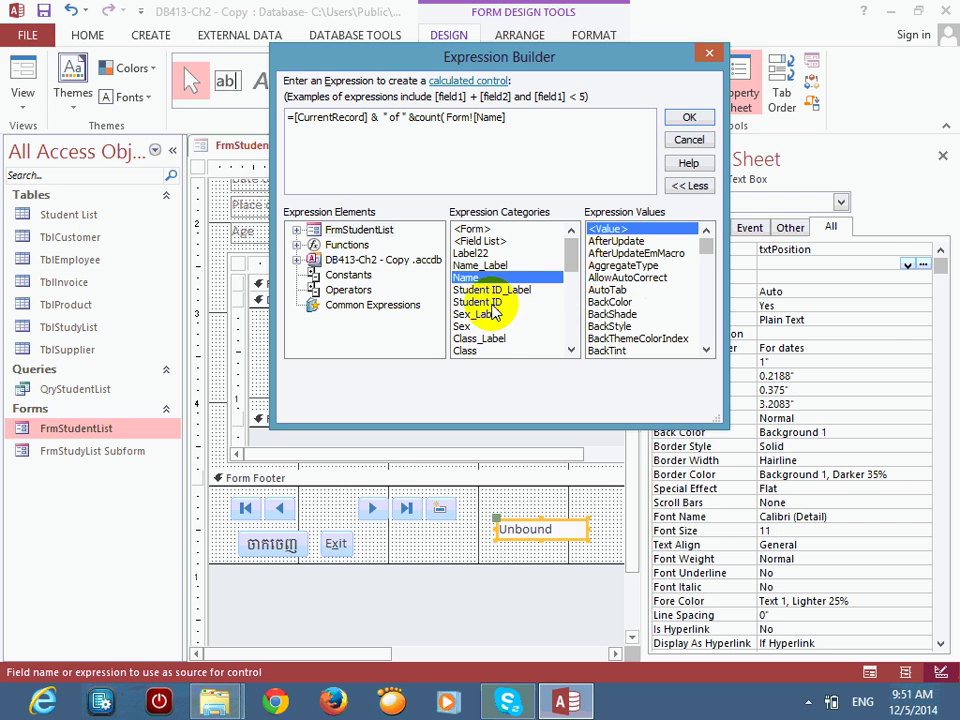
double_click(477, 302)
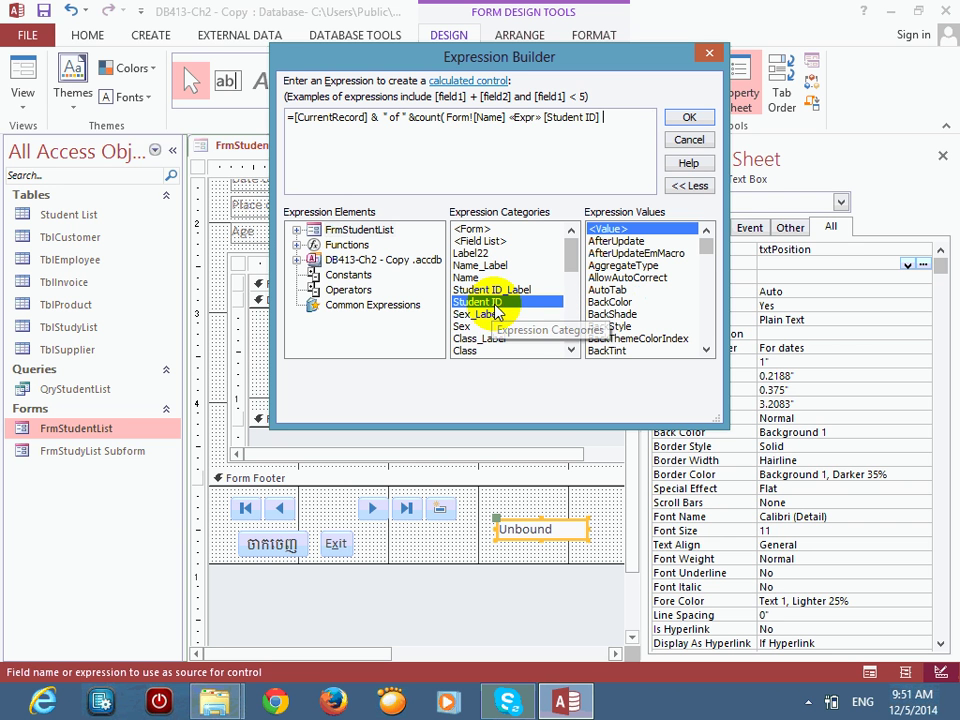
double_click(540, 117)
key("BackSpace")
key("BackSpace")
key("BackSpace")
key("BackSpace")
key("BackSpace")
key("BackSpace")
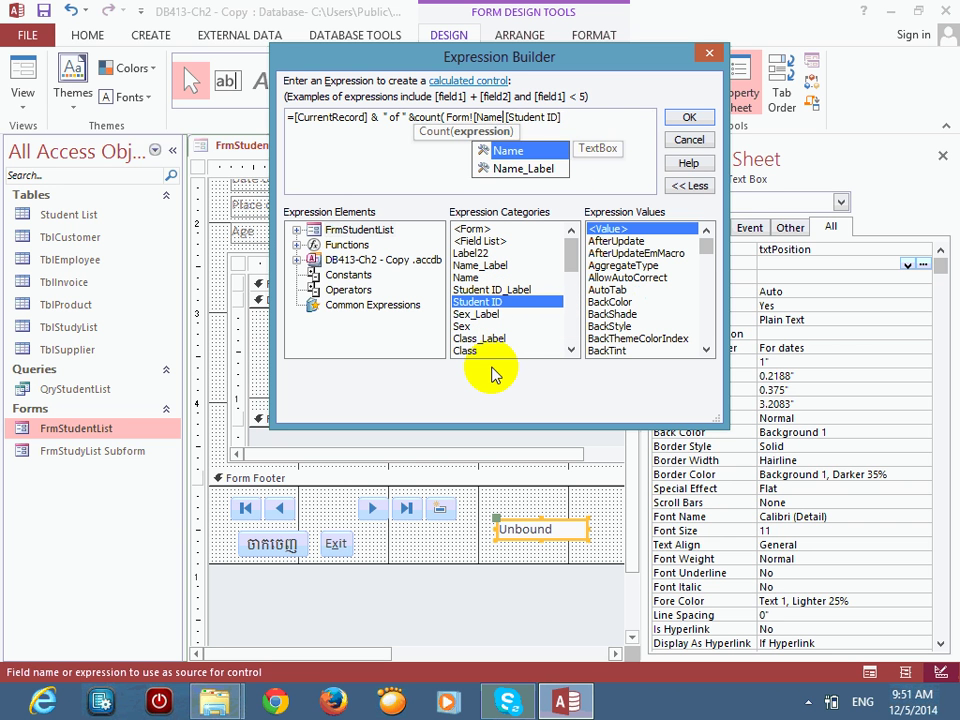
key("BackSpace")
key("BackSpace")
key("BackSpace")
key("BackSpace")
key("BackSpace")
key("BackSpace")
key("BackSpace")
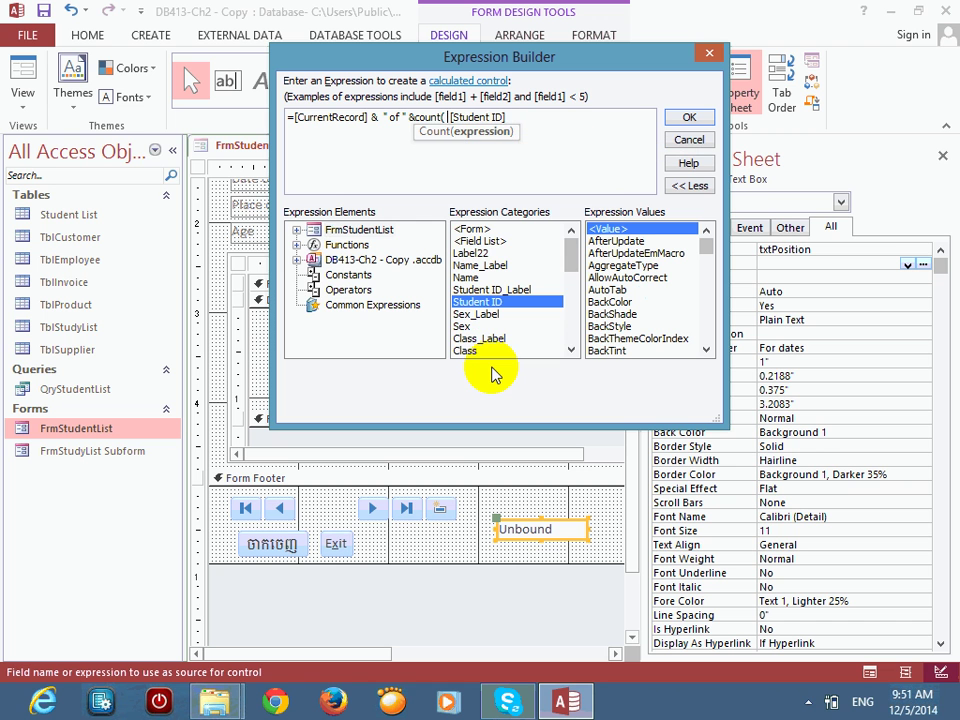
type(")")
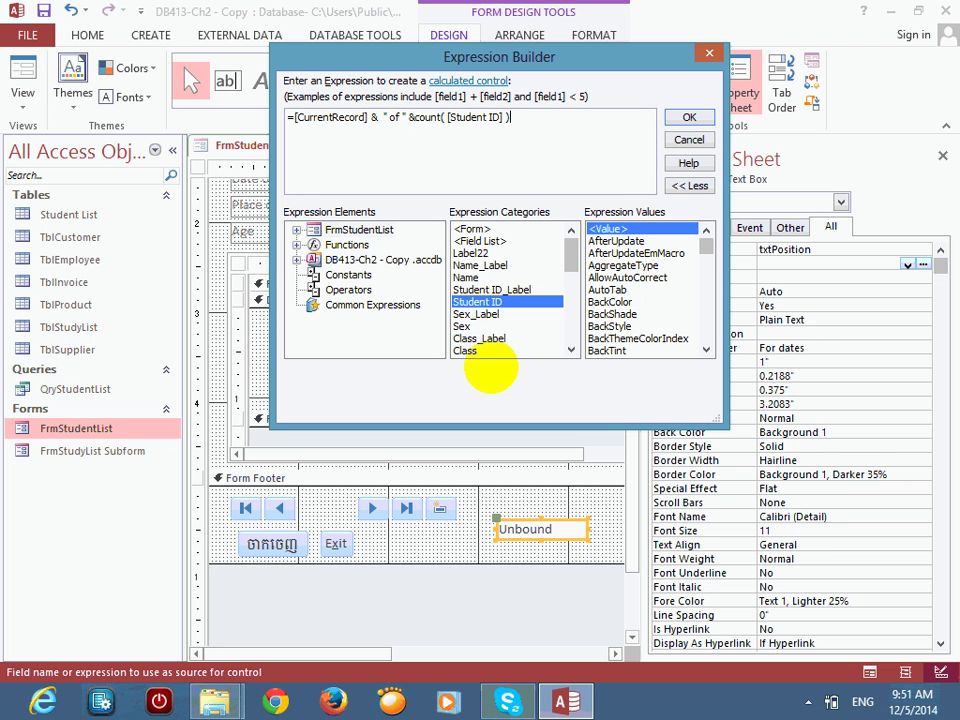
left_click(686, 120)
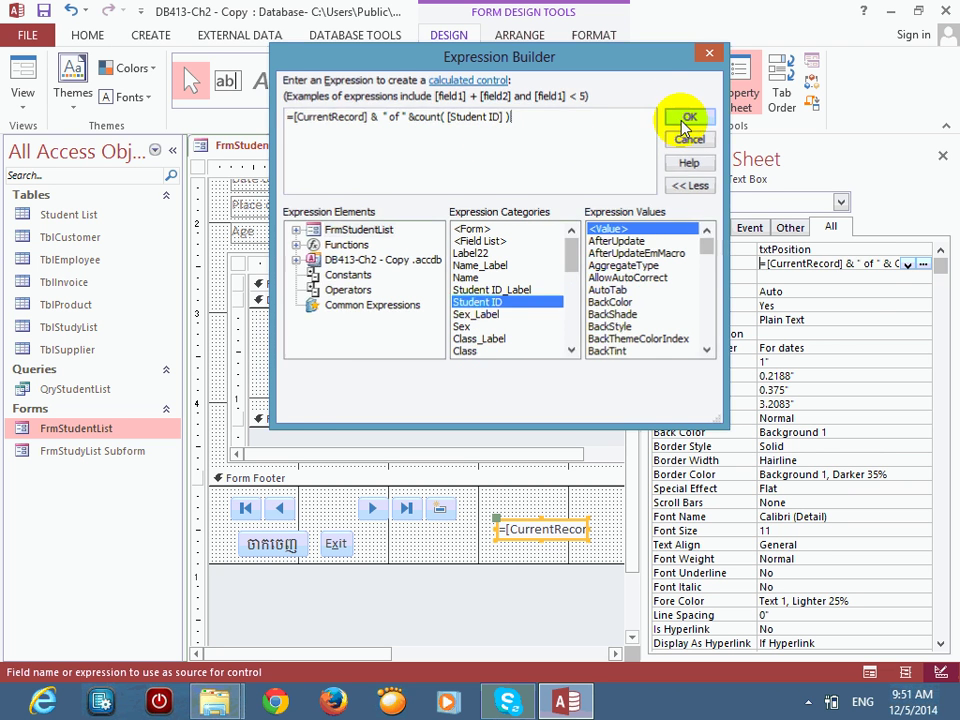
left_click(864, 291)
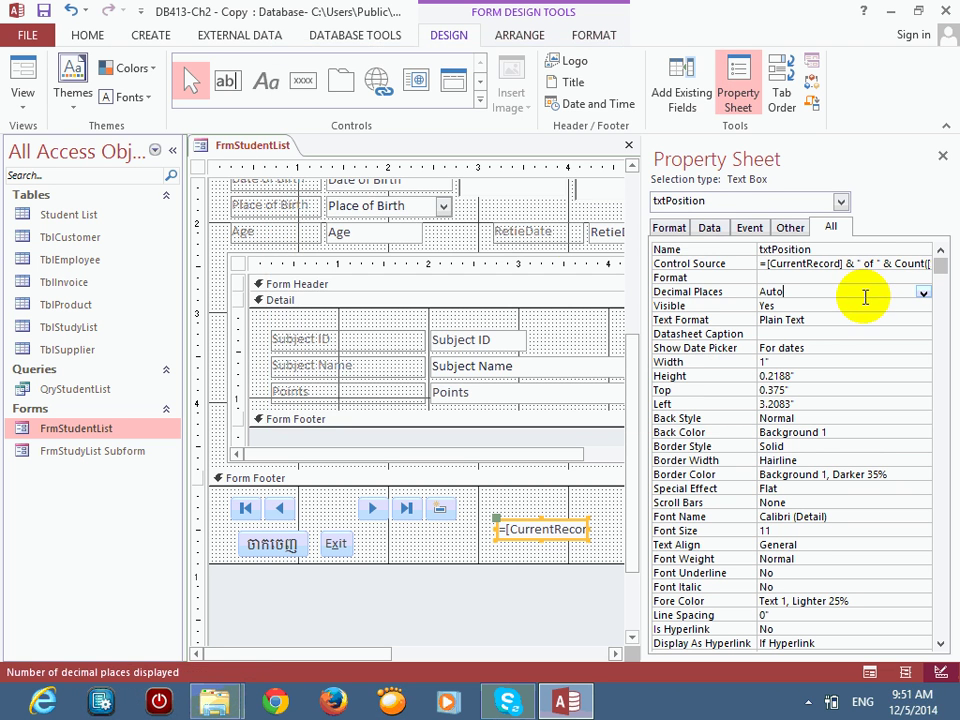
Step: Show FrmStudentList in Form View and advance two student records to test the txtPosition record counter
left_click(28, 70)
left_click_drag(422, 186, 424, 56)
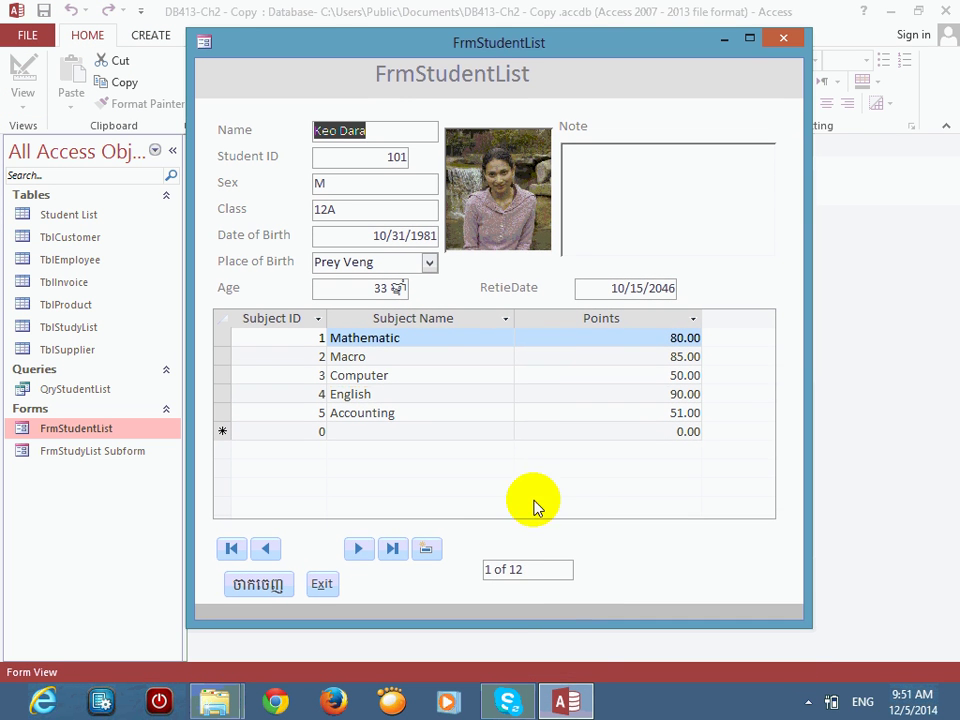
left_click(357, 550)
left_click(357, 550)
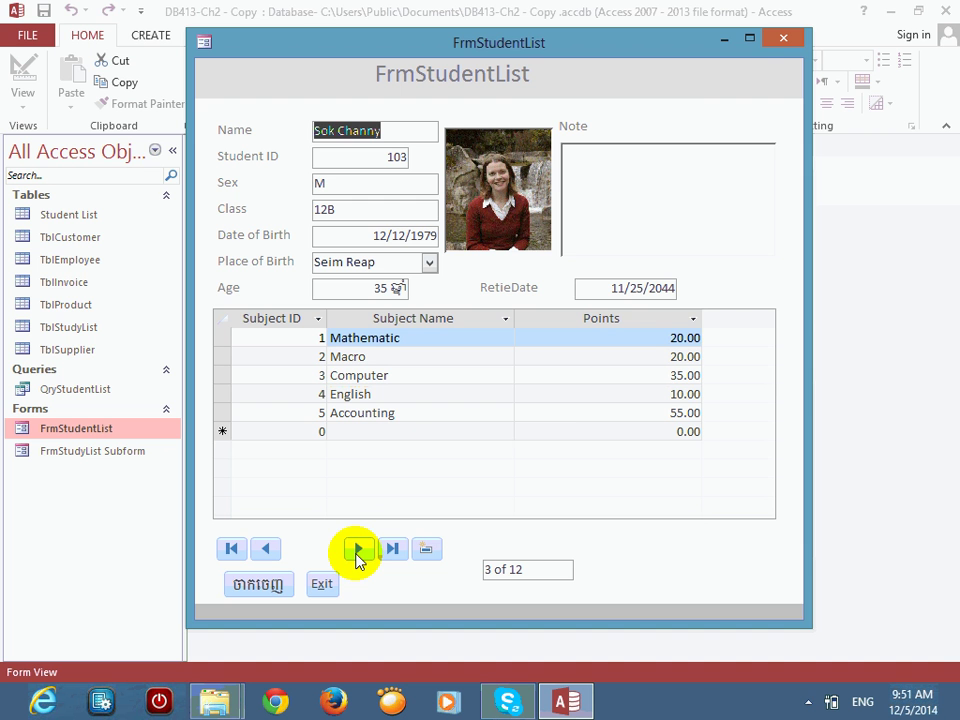
Step: Switch FrmStudentList to Design View and move txtPosition between the previous and next record buttons, about 1.04" from the footer's left edge and 0.125" down
right_click(677, 118)
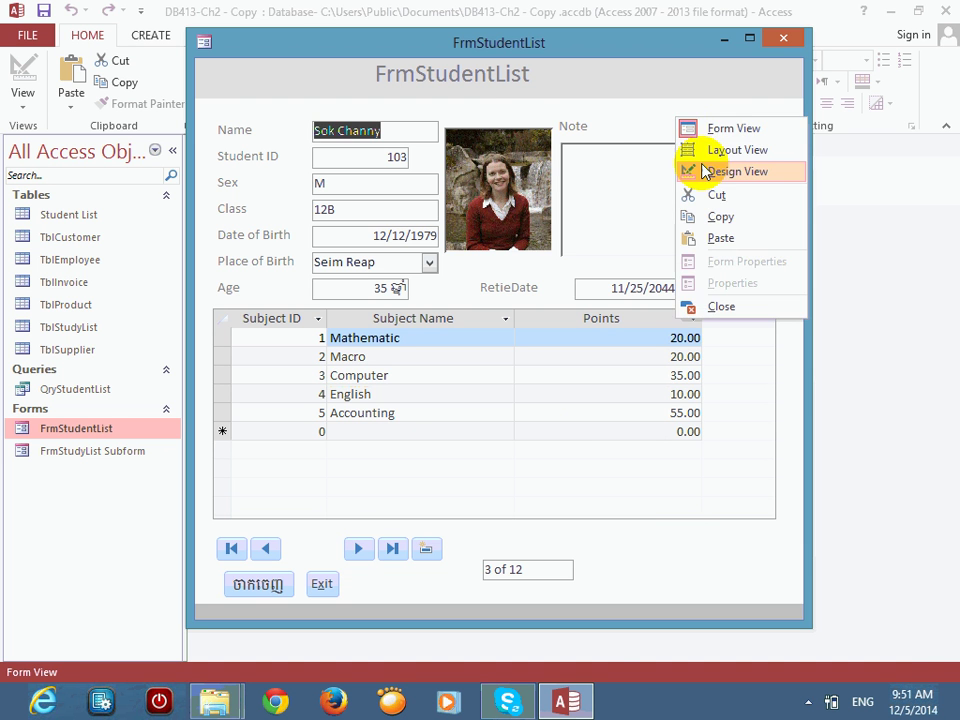
left_click(720, 171)
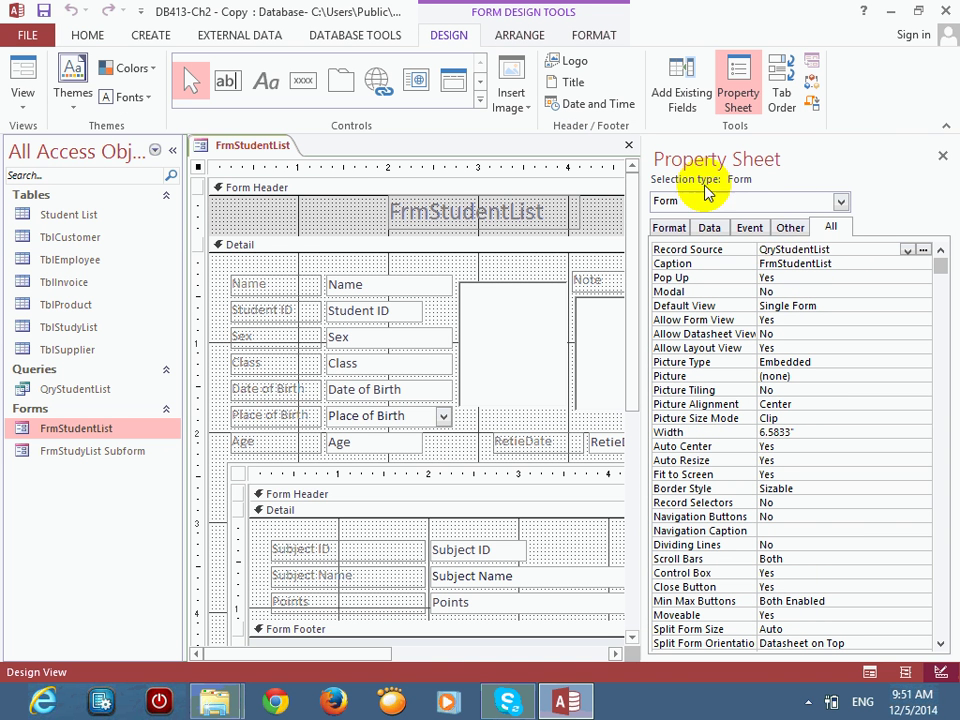
scroll(516, 465, "down", 5)
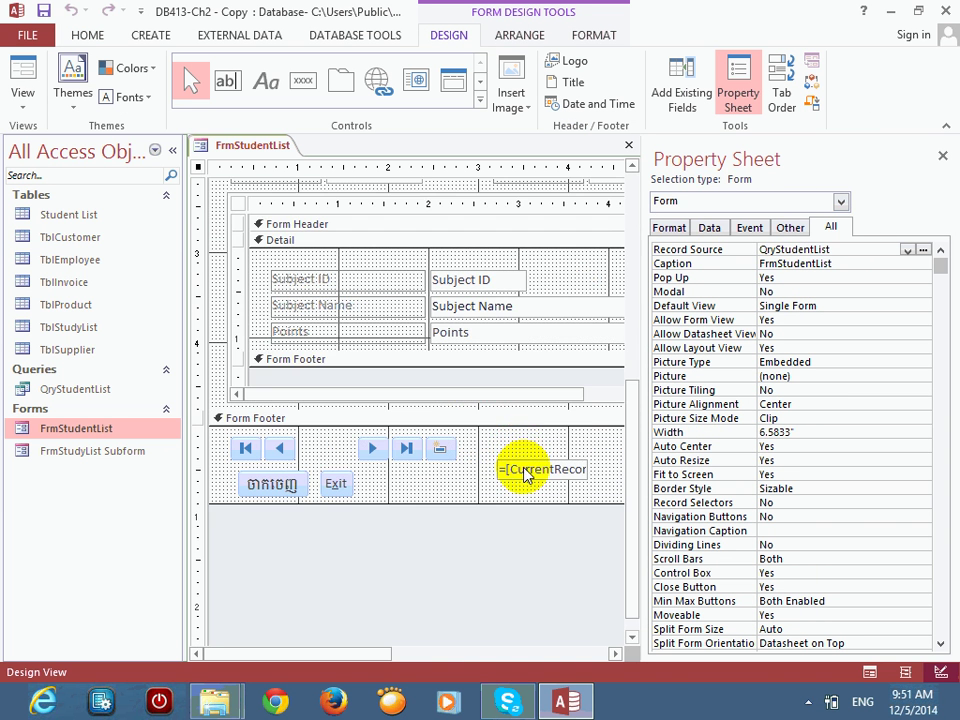
left_click(553, 468)
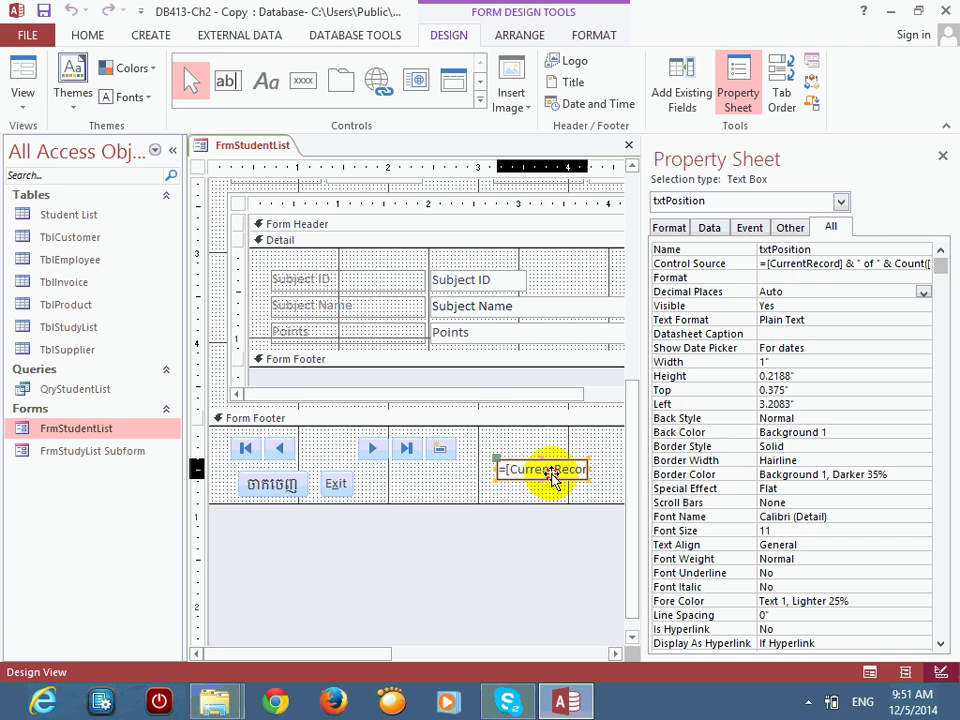
left_click_drag(553, 476, 354, 452)
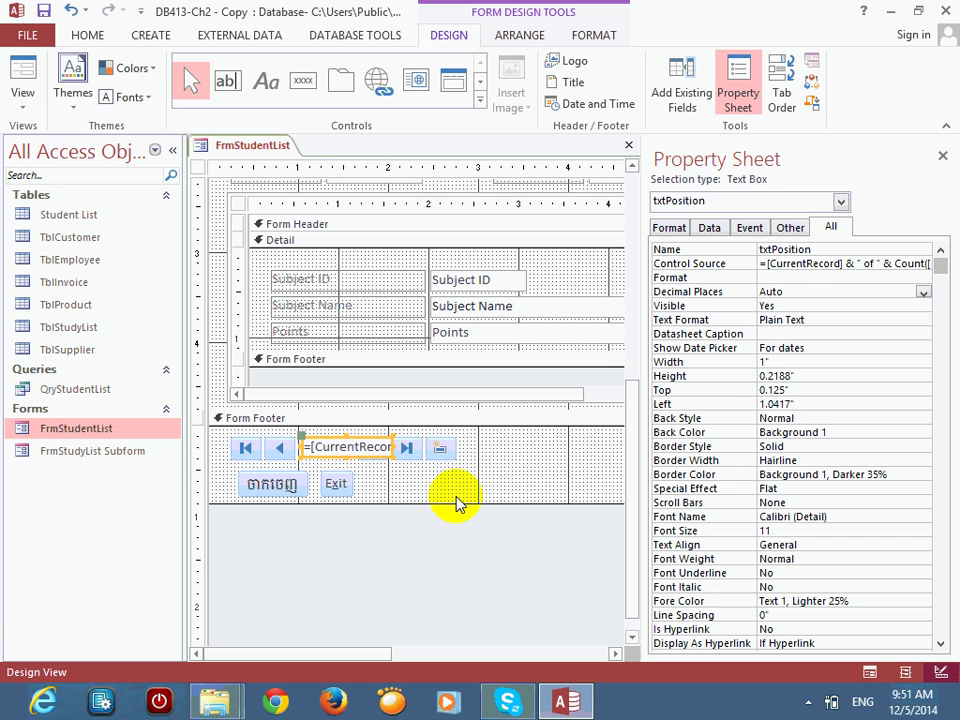
Step: Resize txtPosition to 0.5417" wide and 0.25" high so it fits between the previous and next record buttons
key("shift+Left")
key("shift+Left")
key("shift+Left")
key("shift+Left")
key("shift+Left")
key("shift+Left")
key("shift+Left")
key("shift+Left")
key("shift+Left")
key("shift+Left")
key("shift+Left")
key("shift+Left")
key("shift+Left")
key("shift+Left")
key("shift+Left")
key("shift+Left")
key("shift+Left")
key("shift+Left")
key("shift+Left")
key("shift+Left")
key("shift+Left")
key("shift+Left")
key("shift+Left")
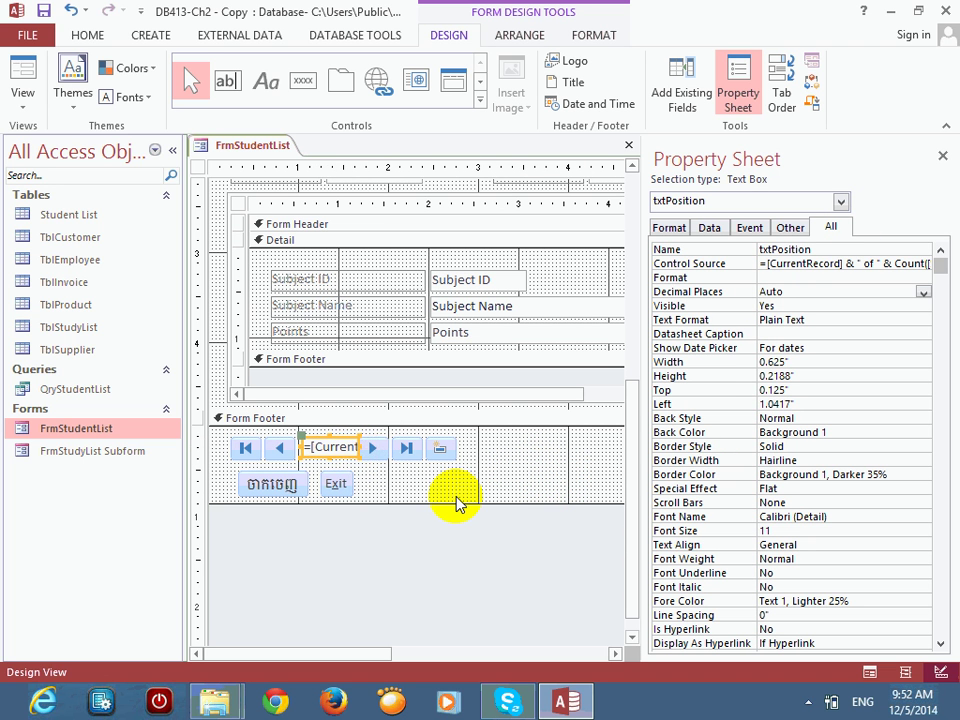
key("shift+Down")
key("shift+Left")
key("shift+Right")
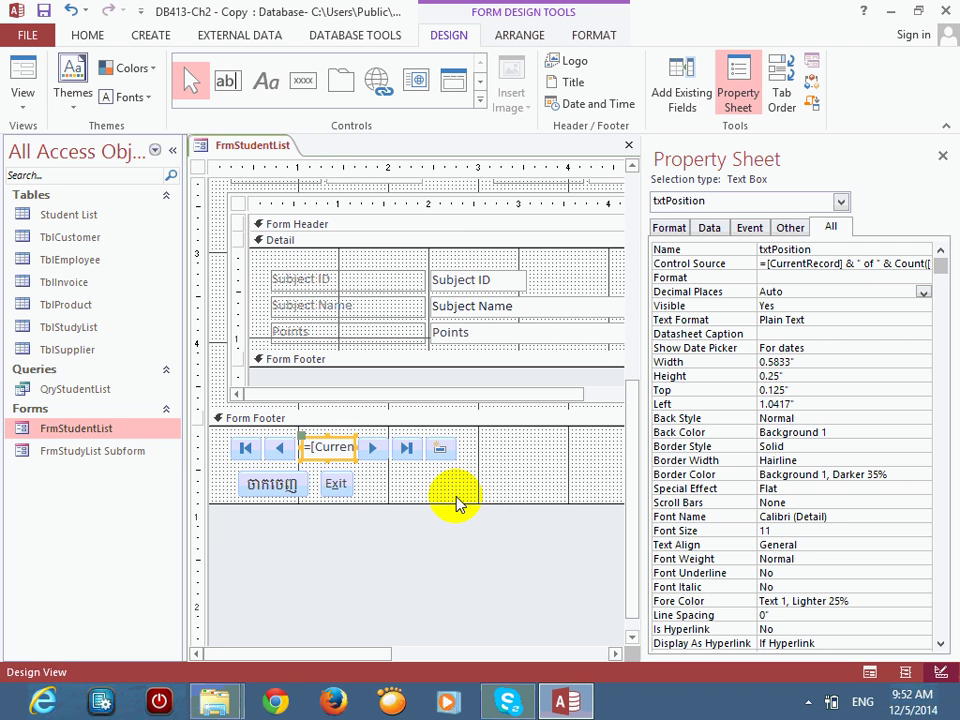
key("shift+Left")
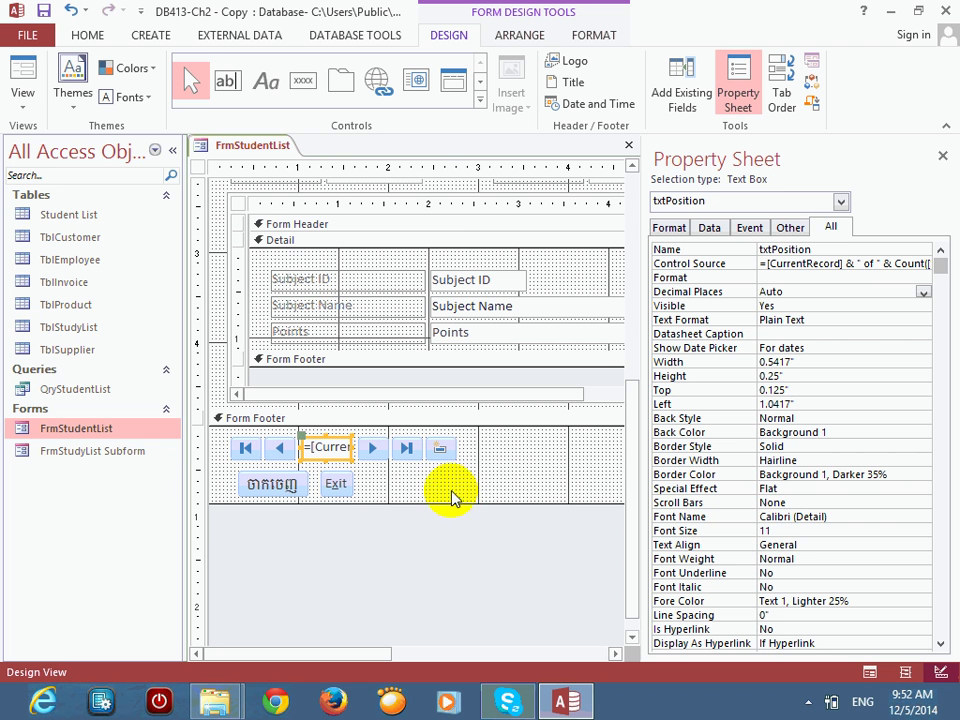
left_click(450, 496)
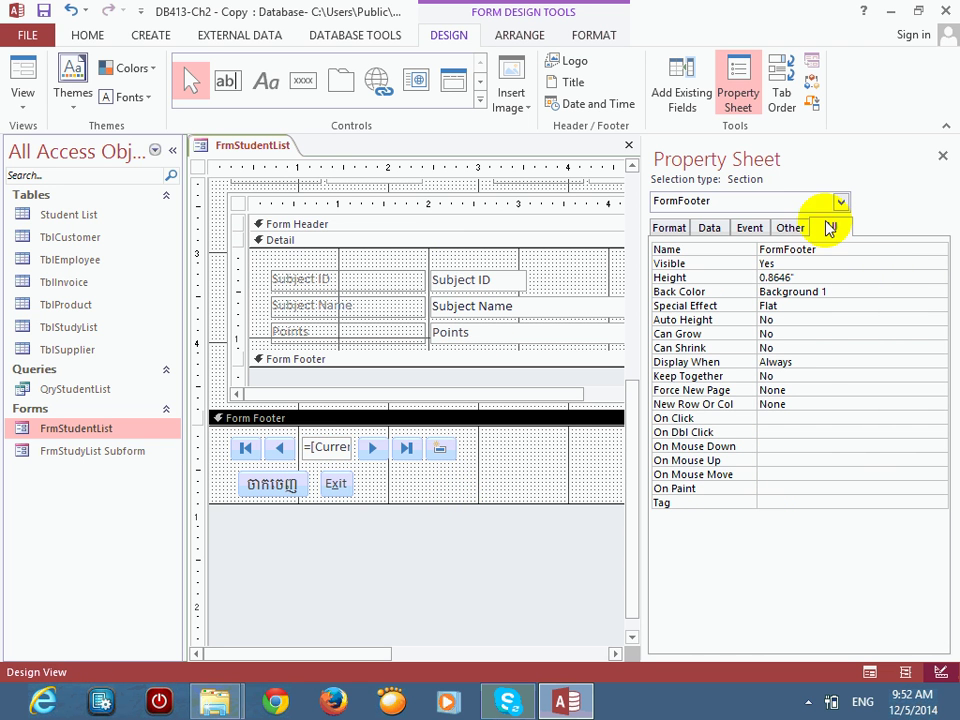
Step: Copy the entire Control Source expression of txtPosition
left_click(312, 449)
left_click(848, 263)
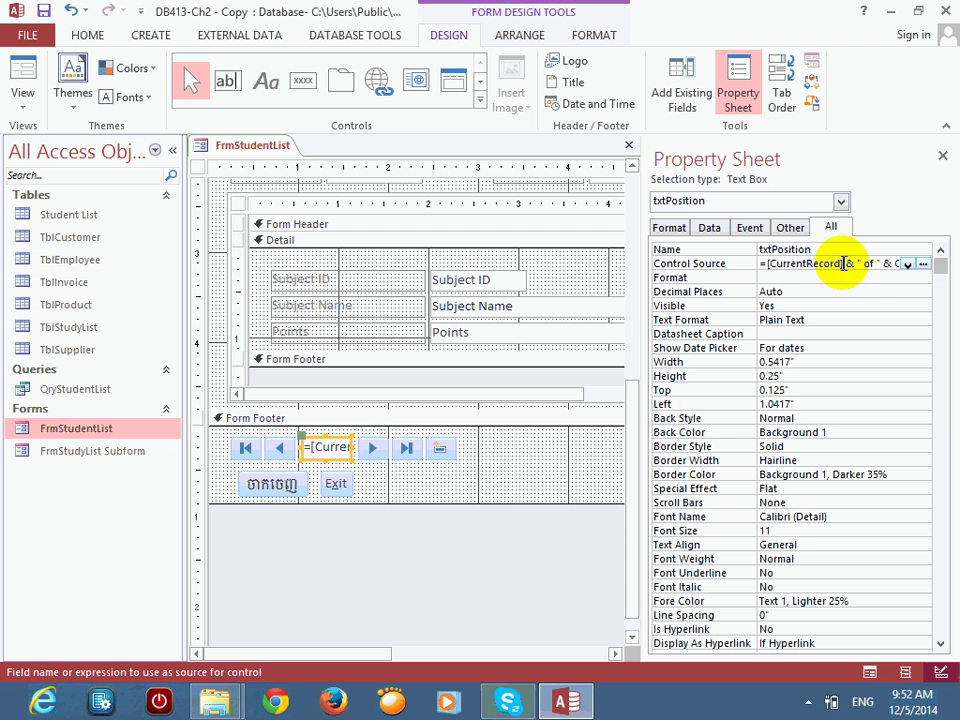
key("ctrl+a")
key("ctrl+c")
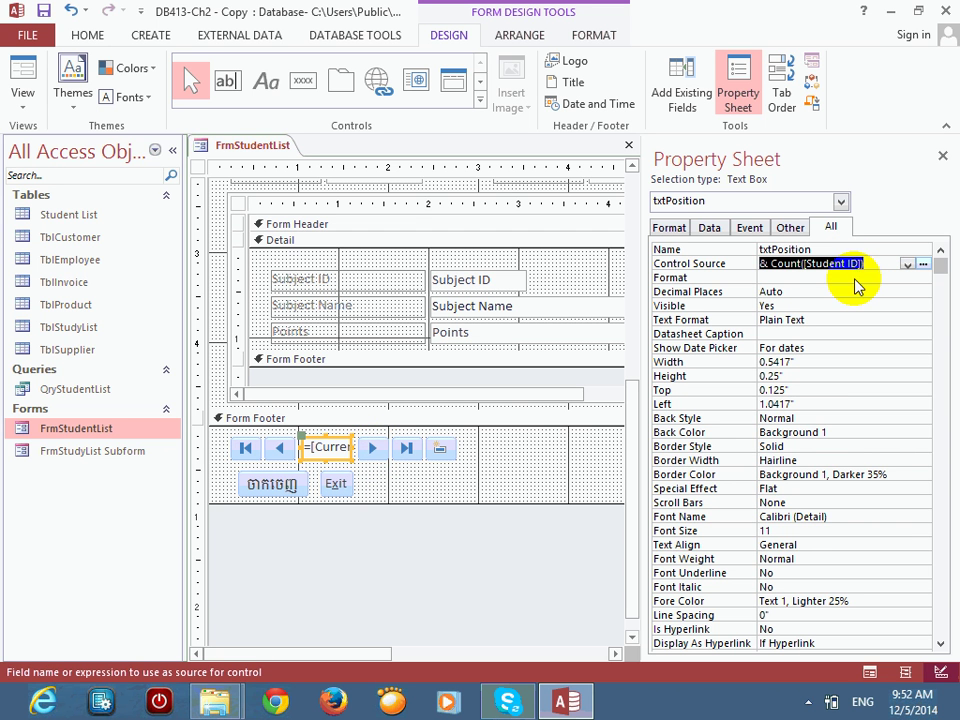
left_click(514, 474)
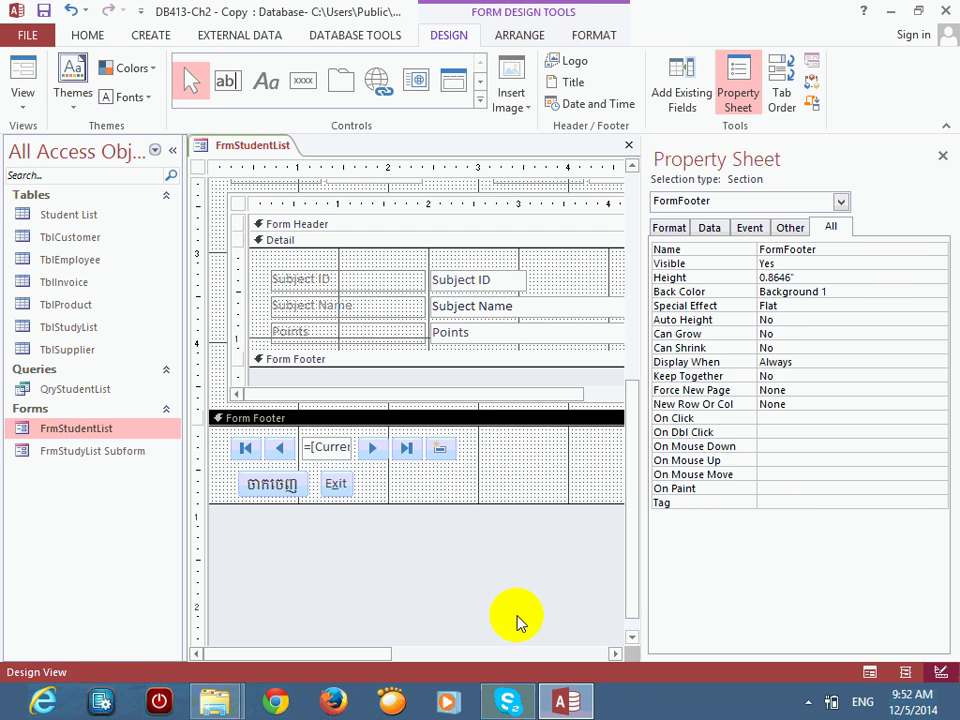
Step: Open Word, create a blank document and paste the copied txtPosition expression into it
key("super")
type("wor")
key("Return")
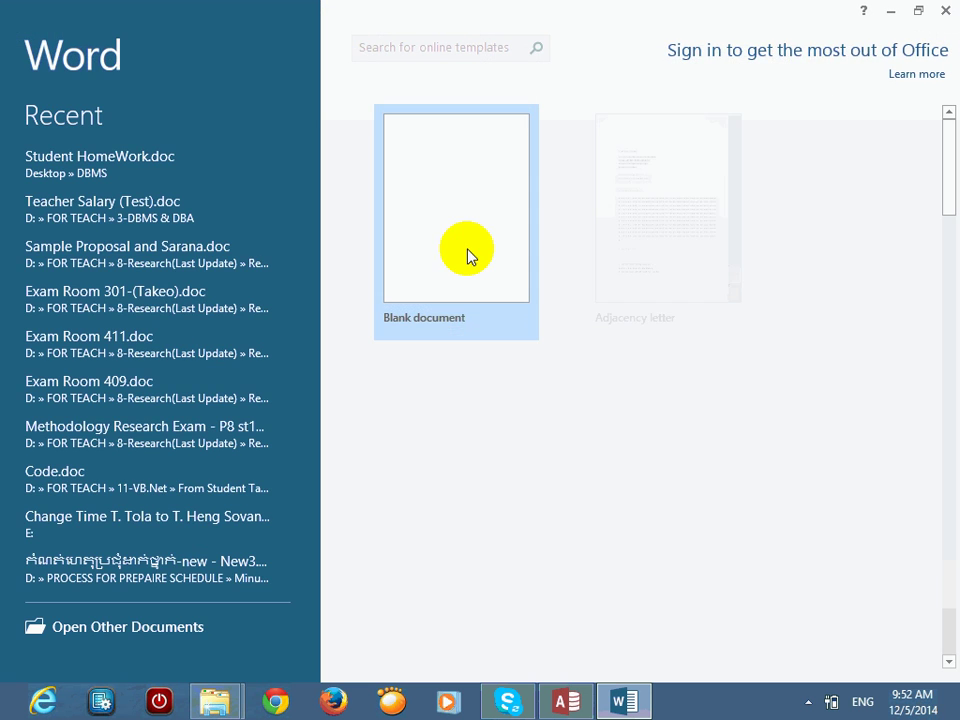
left_click(460, 253)
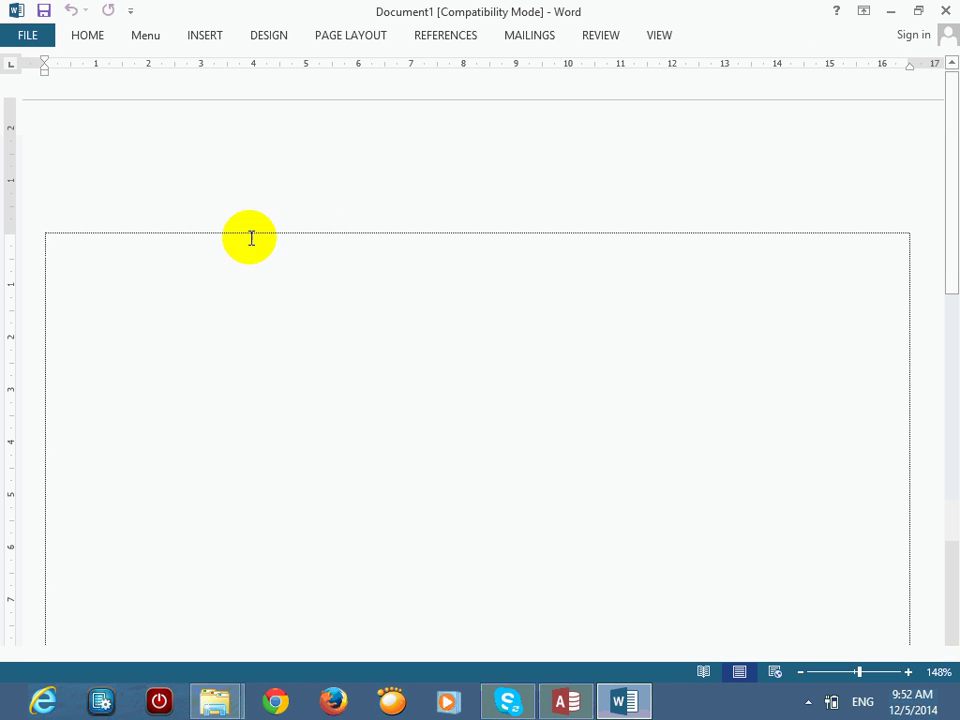
key("ctrl+v")
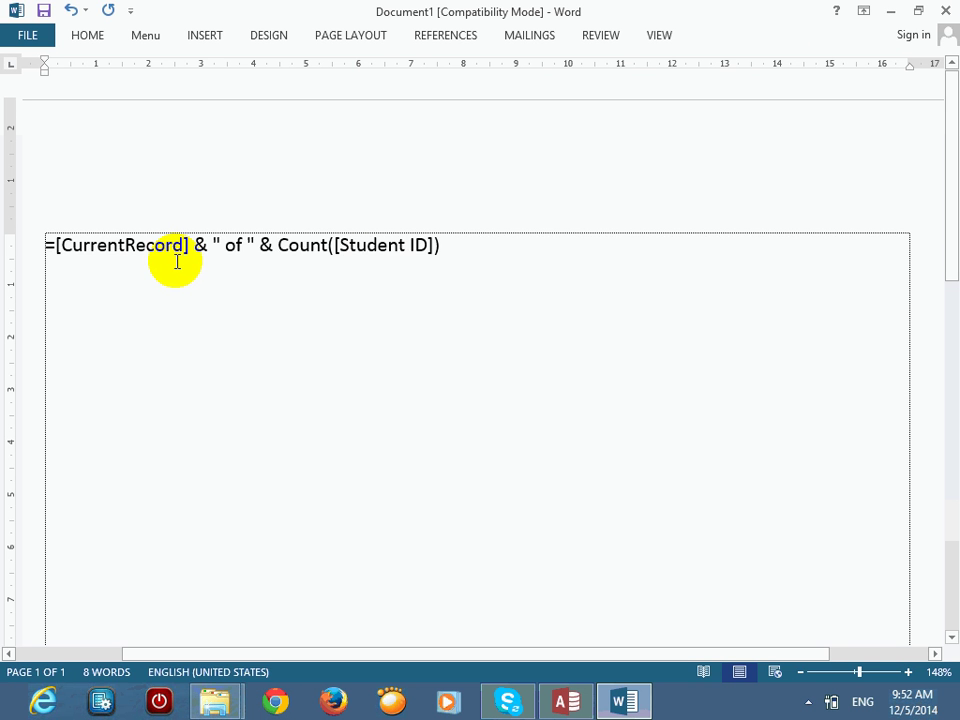
Step: Enlarge the pasted expression's font until it nearly fills the line width, and take the Word window out of full screen
key("ctrl+a")
key("ctrl+shift+period")
key("ctrl+shift+period")
key("ctrl+shift+period")
key("ctrl+shift+period")
key("ctrl+shift+period")
key("ctrl+shift+period")
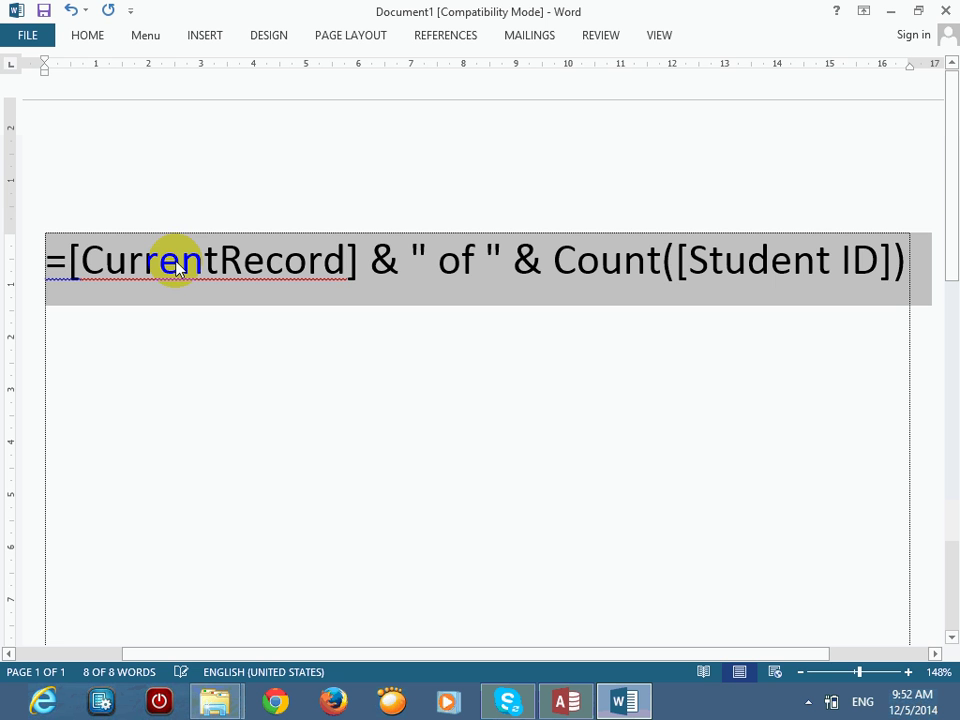
left_click(918, 12)
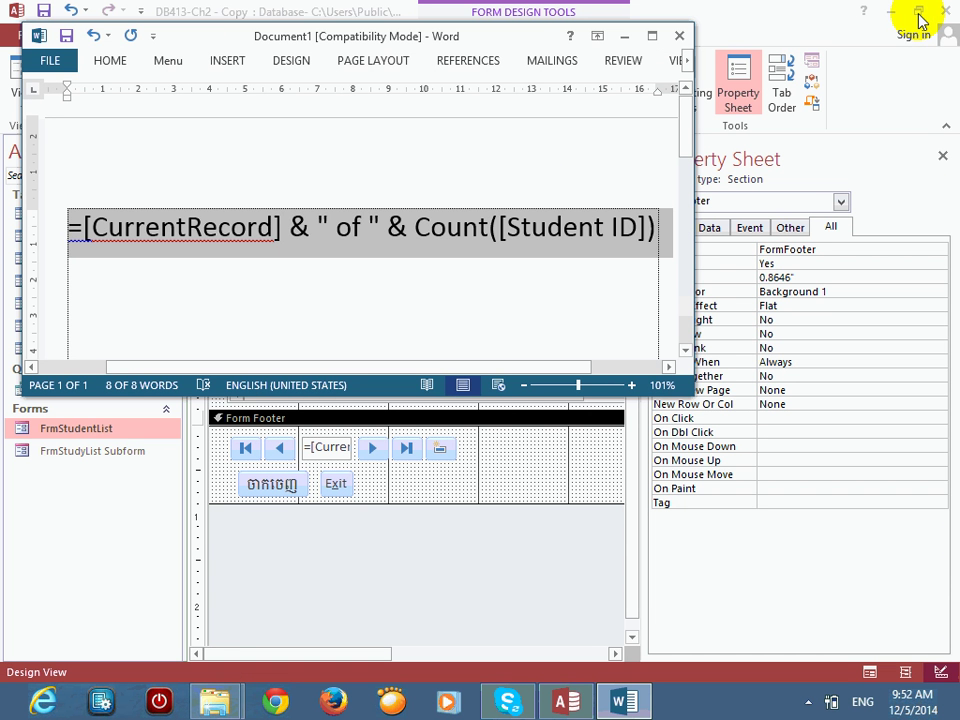
Step: Switch back to Access, show FrmStudentList in Form View and reposition the form window so its footer buttons are fully visible
left_click(467, 476)
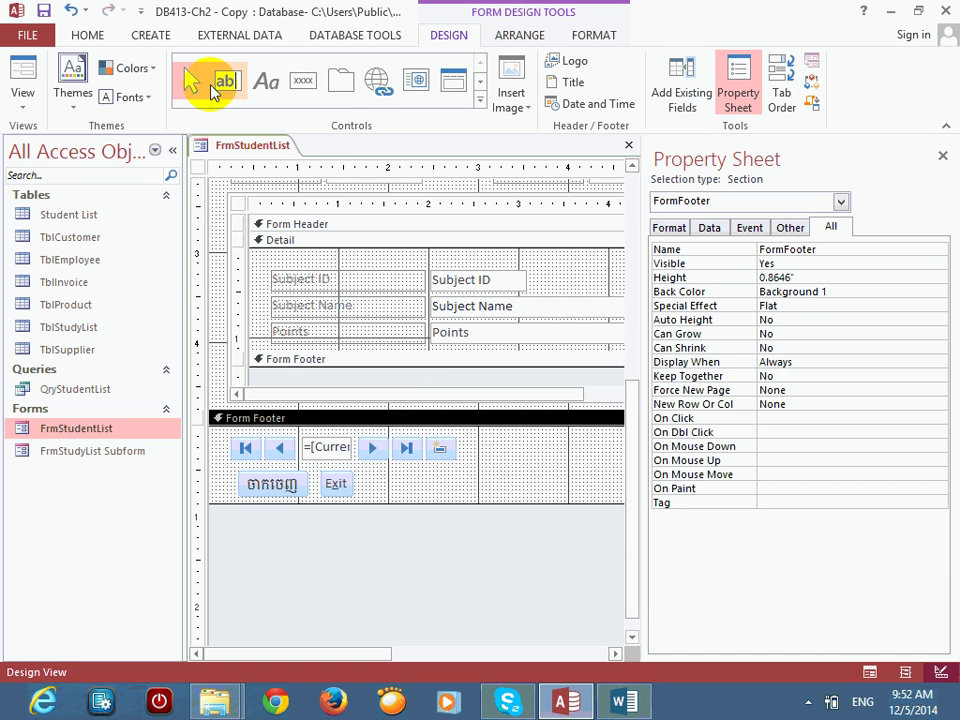
left_click(22, 78)
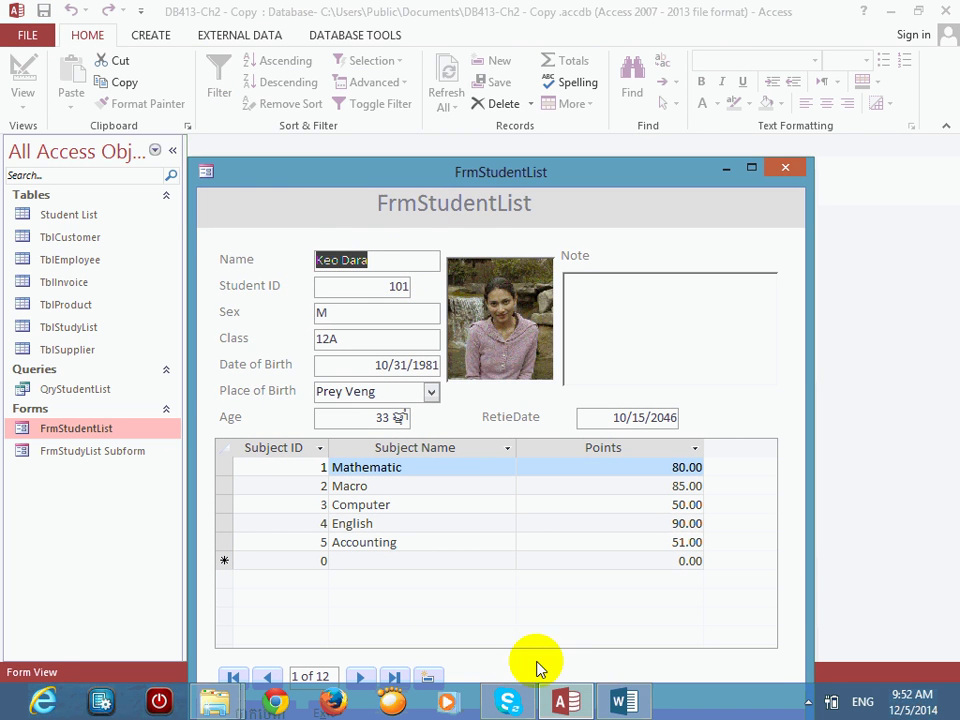
left_click(624, 700)
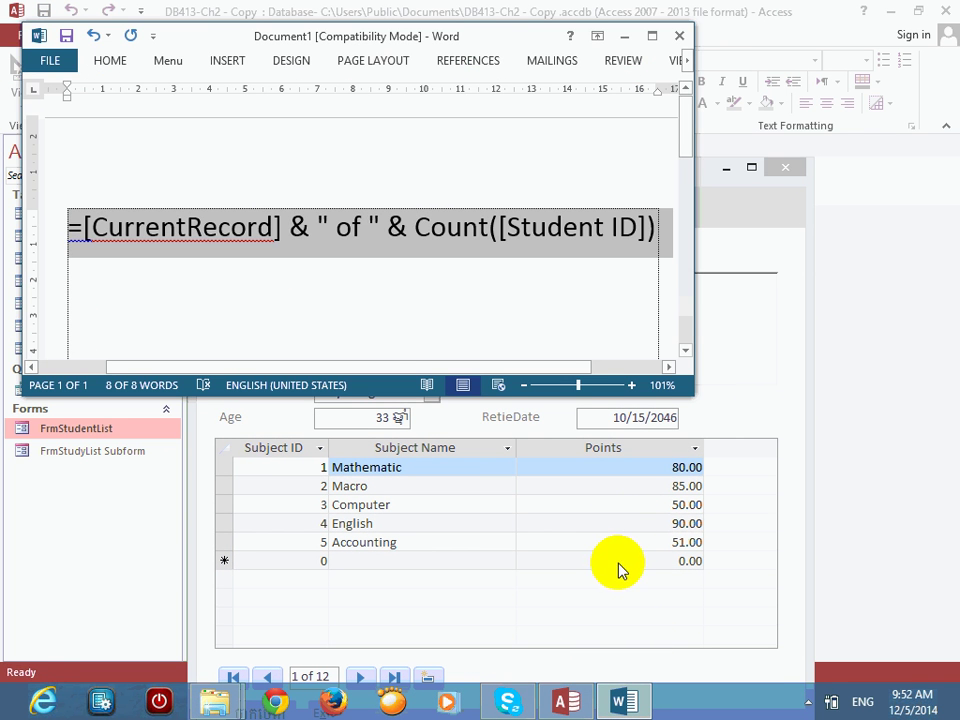
left_click(754, 206)
left_click_drag(658, 176, 770, 58)
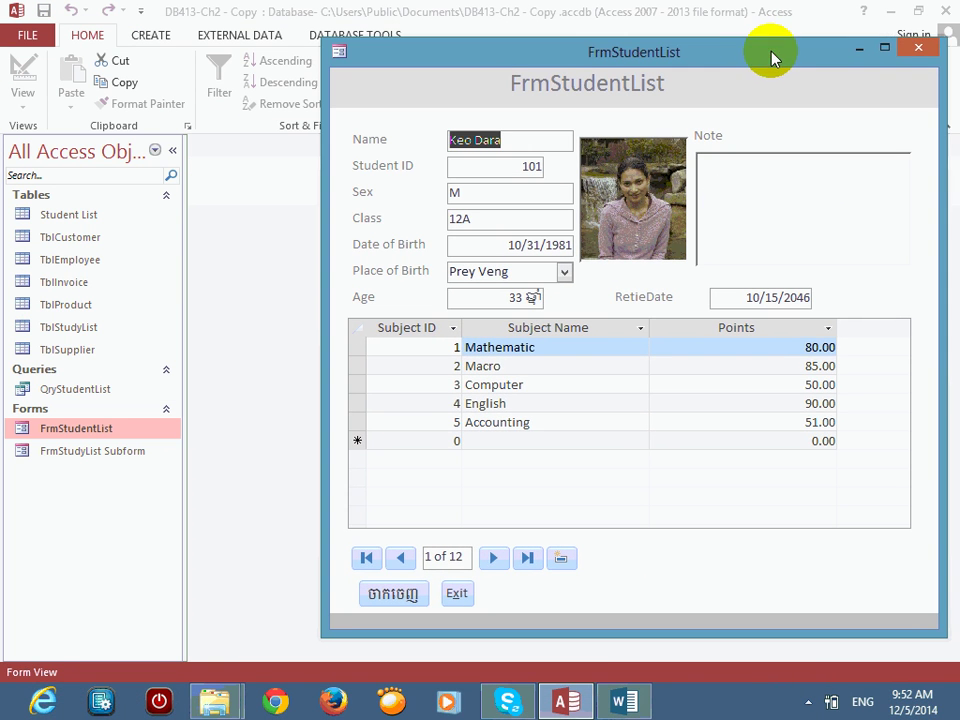
Step: Bring up the Word document and shrink its window beside the form to compare the expression with the record counter
left_click(624, 700)
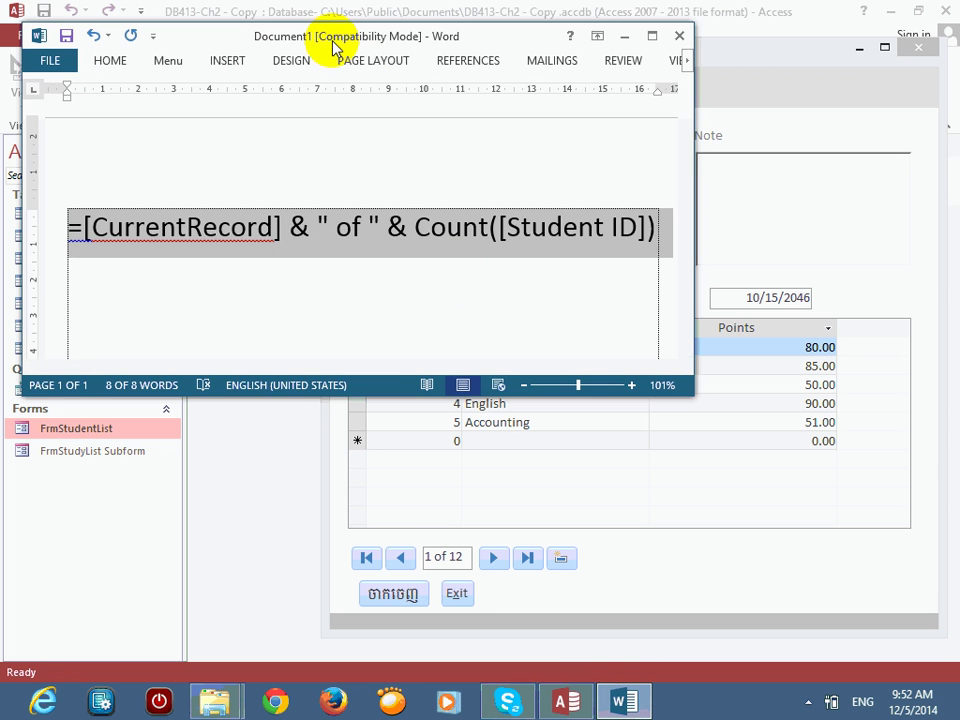
left_click_drag(332, 41, 304, 39)
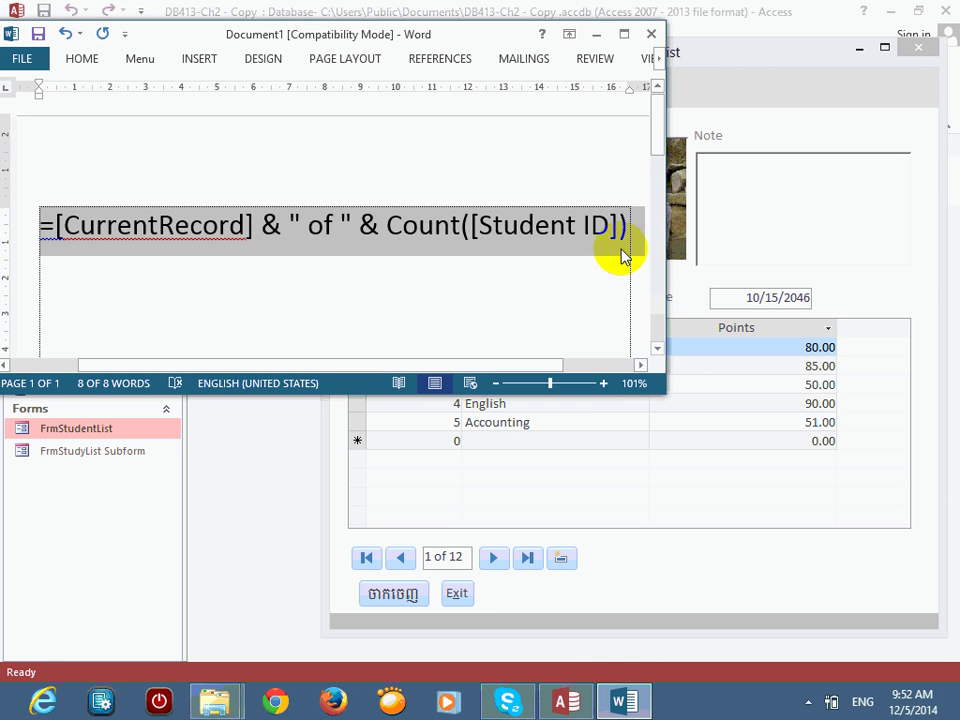
left_click_drag(663, 390, 368, 272)
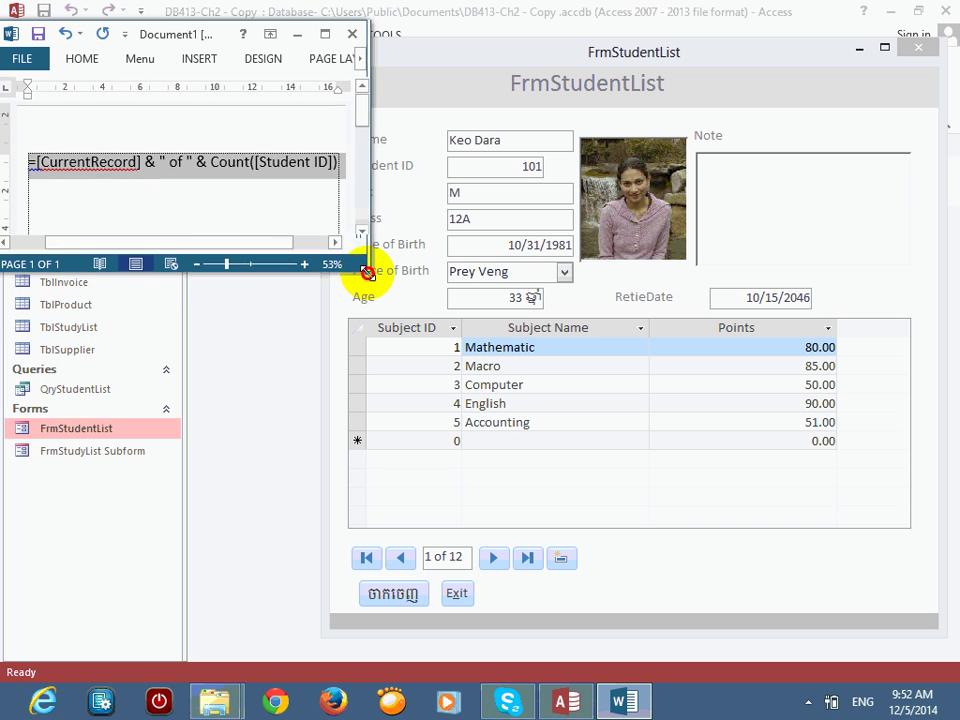
left_click_drag(171, 38, 140, 56)
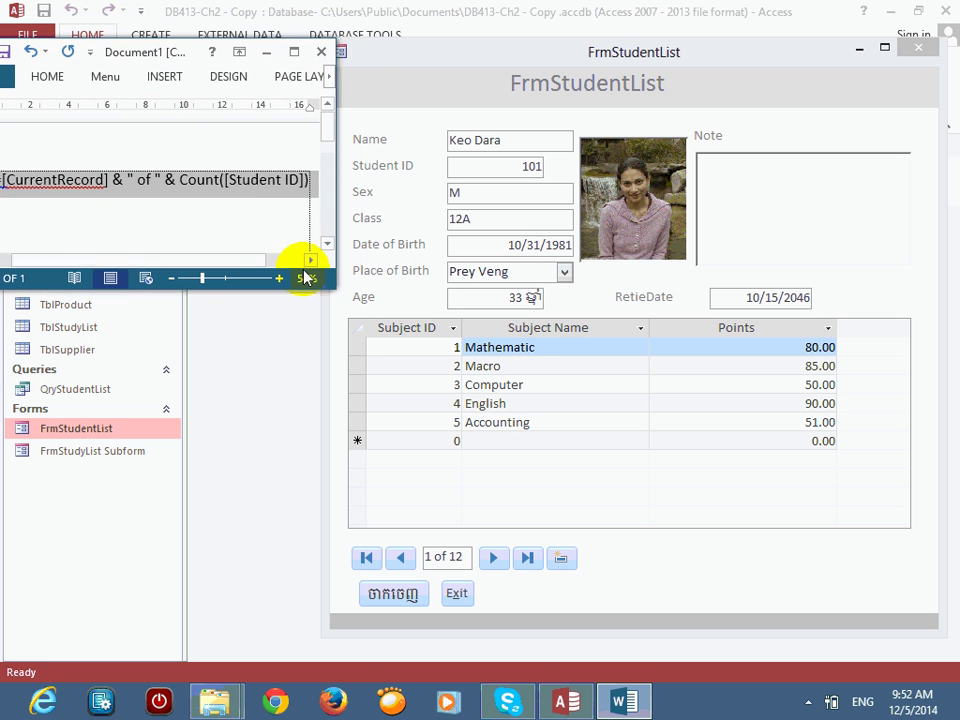
left_click_drag(305, 278, 343, 296)
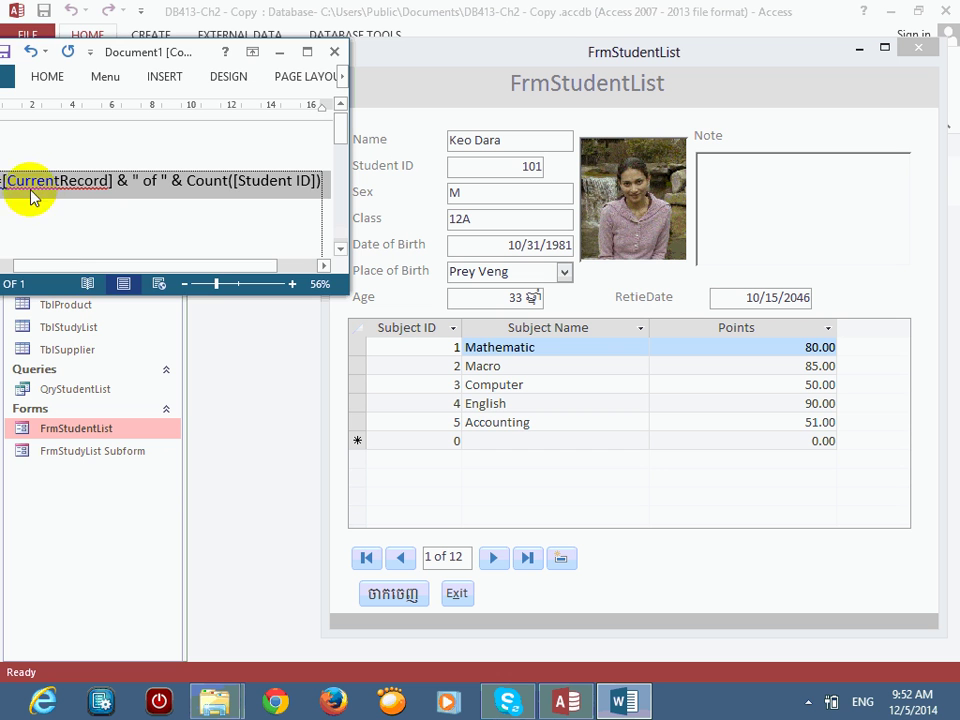
left_click_drag(108, 58, 139, 280)
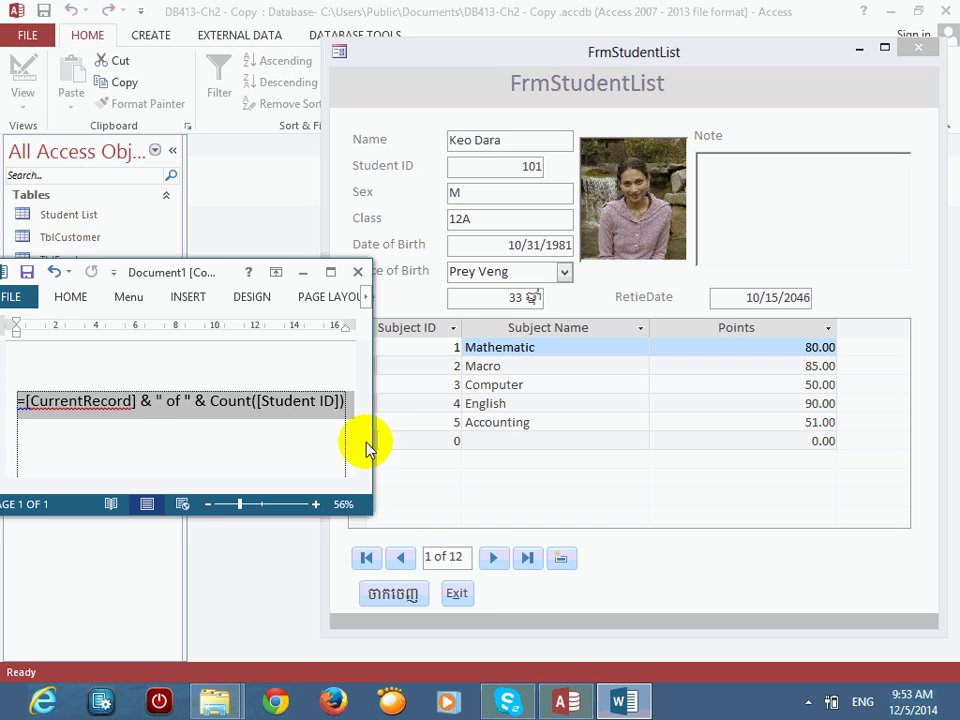
Step: Minimize the Word document and move the FrmStudentList window back toward the middle of the Access workspace
left_click(643, 208)
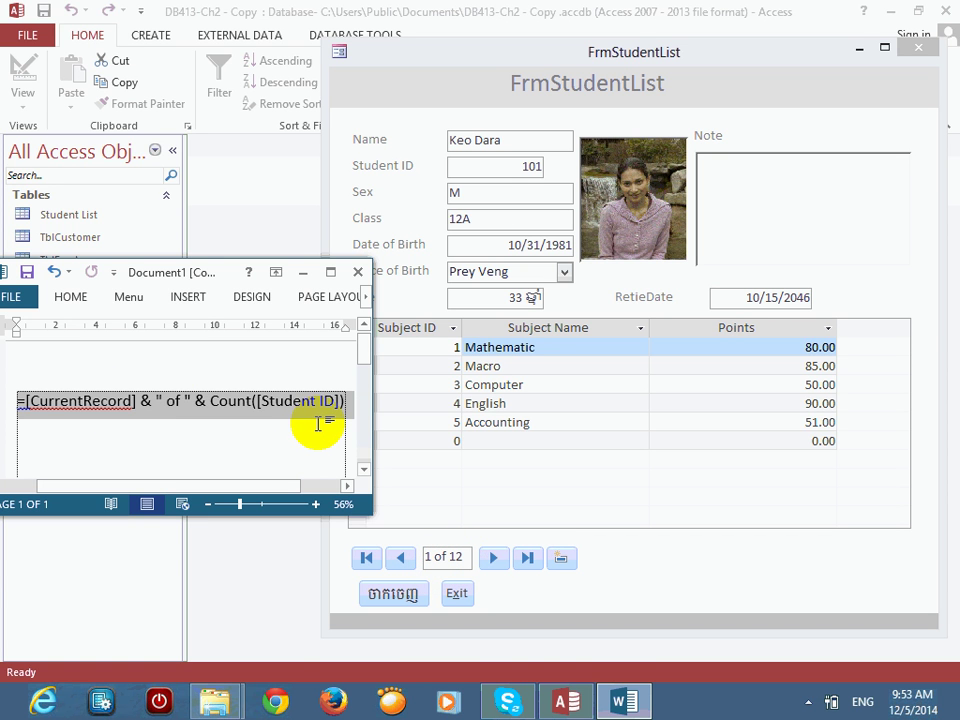
left_click(302, 273)
left_click_drag(617, 65, 452, 26)
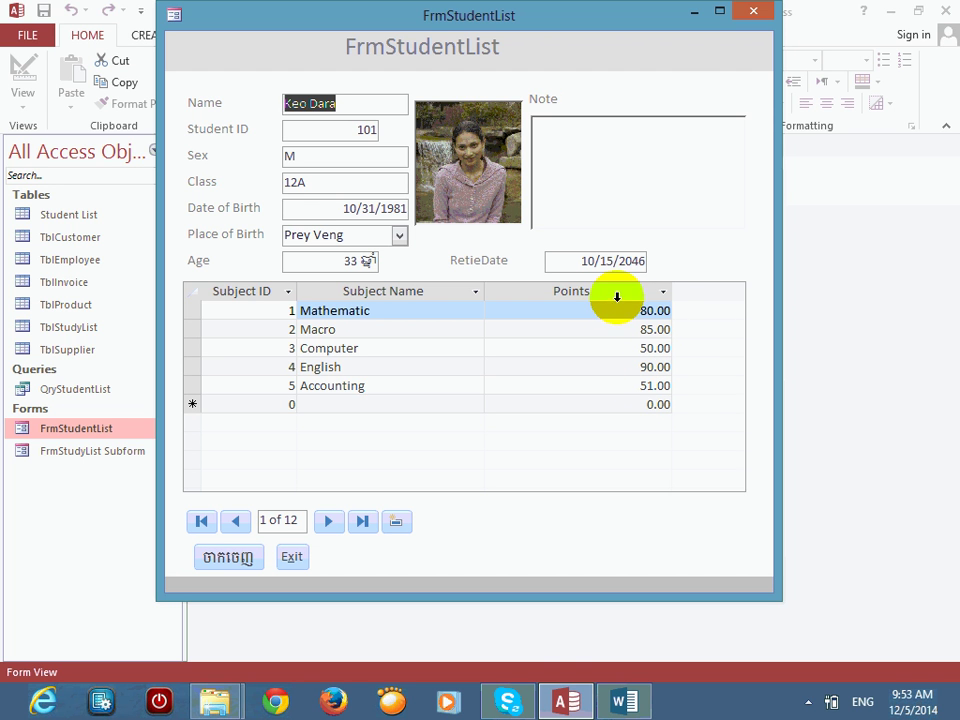
Step: Go through the Points values in the subform for student 101, from Mathematic down to Accounting
left_click_drag(621, 311, 688, 315)
key("Down")
key("Down")
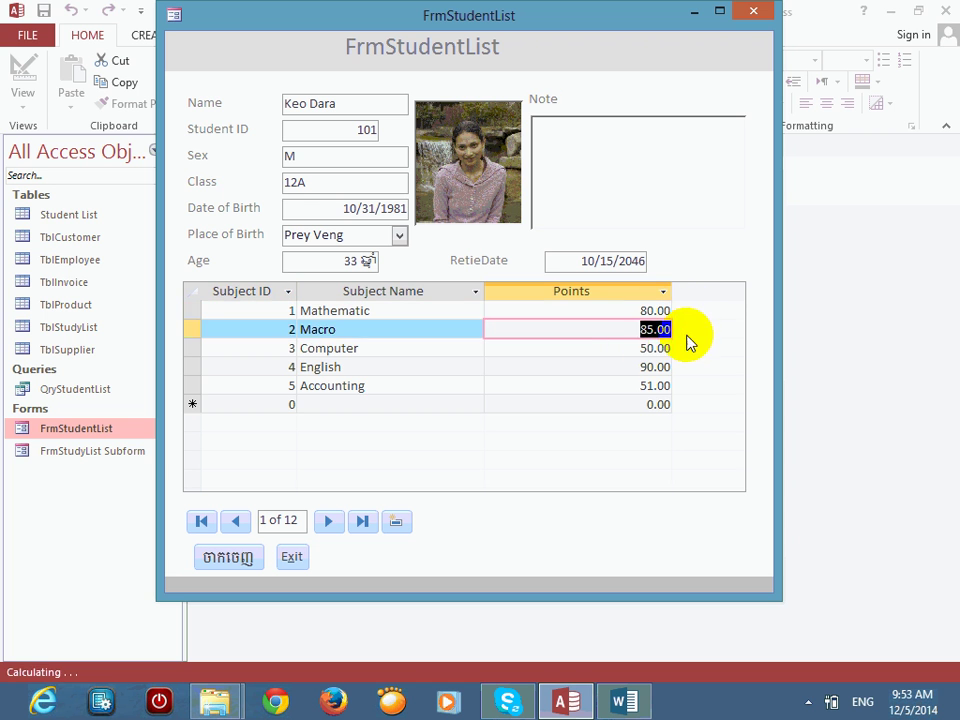
key("Down")
key("Down")
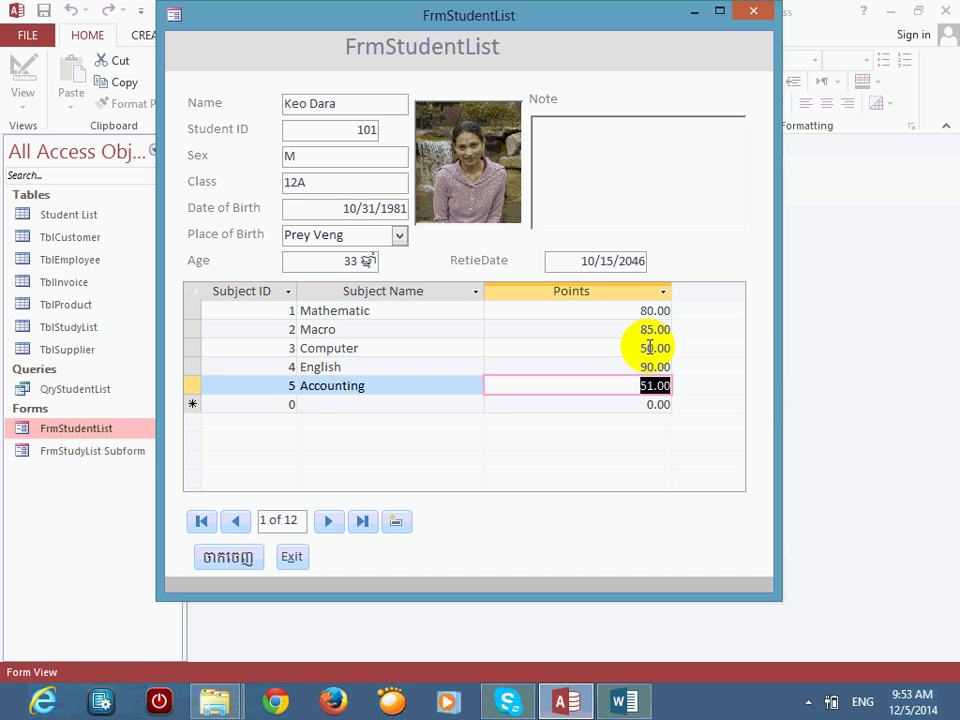
Step: Switch FrmStudentList to Design View and open up the Form Footer section of the points subform about half an inch tall
right_click(696, 81)
left_click(735, 92)
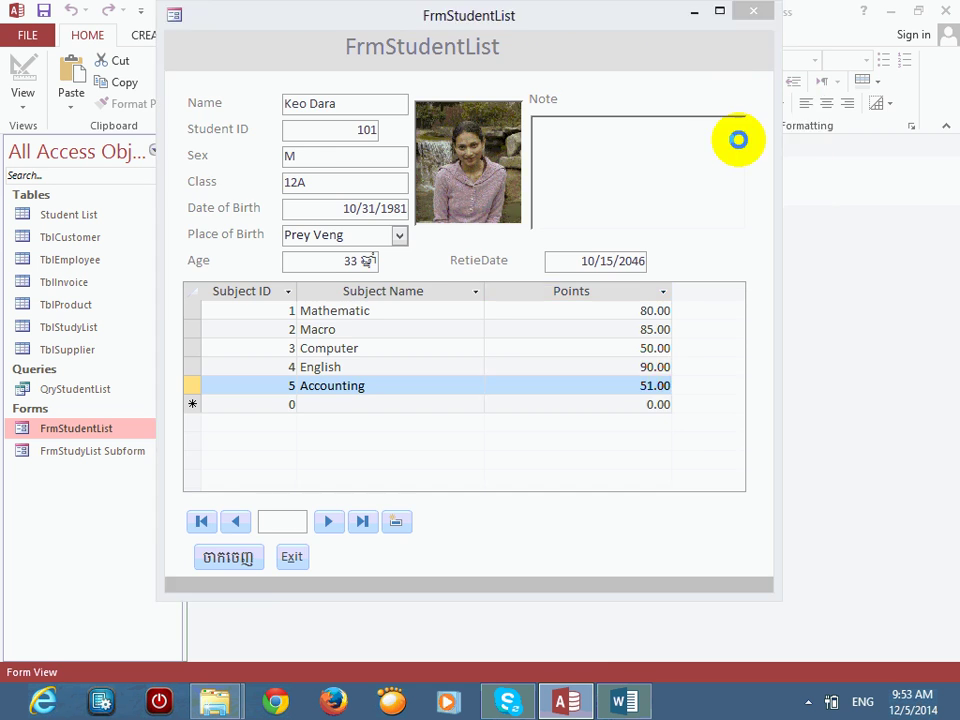
left_click(943, 154)
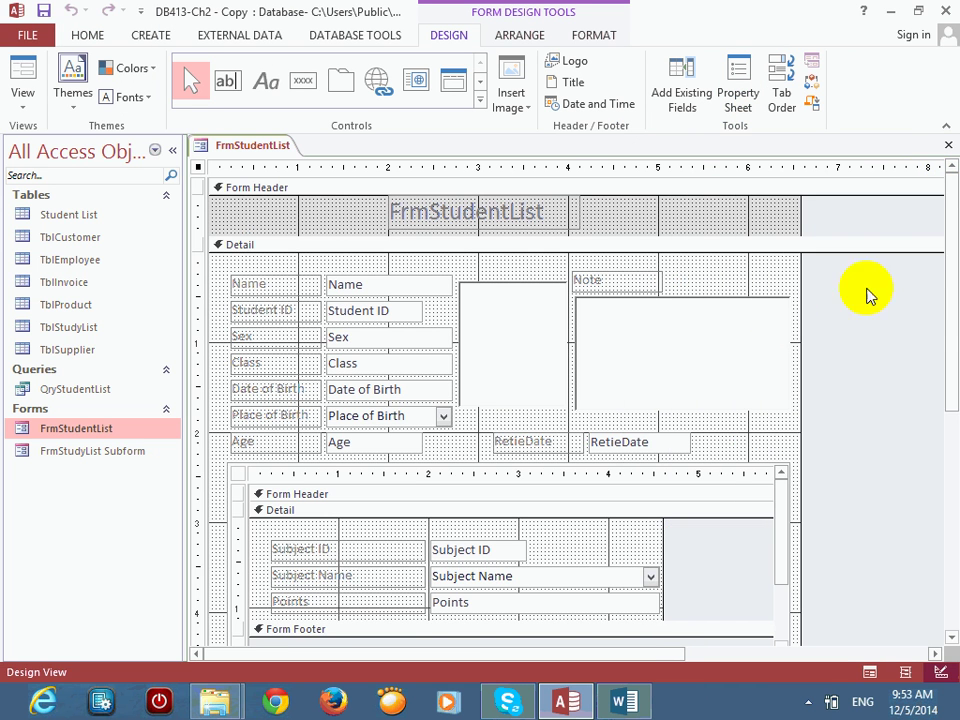
left_click_drag(950, 311, 885, 499)
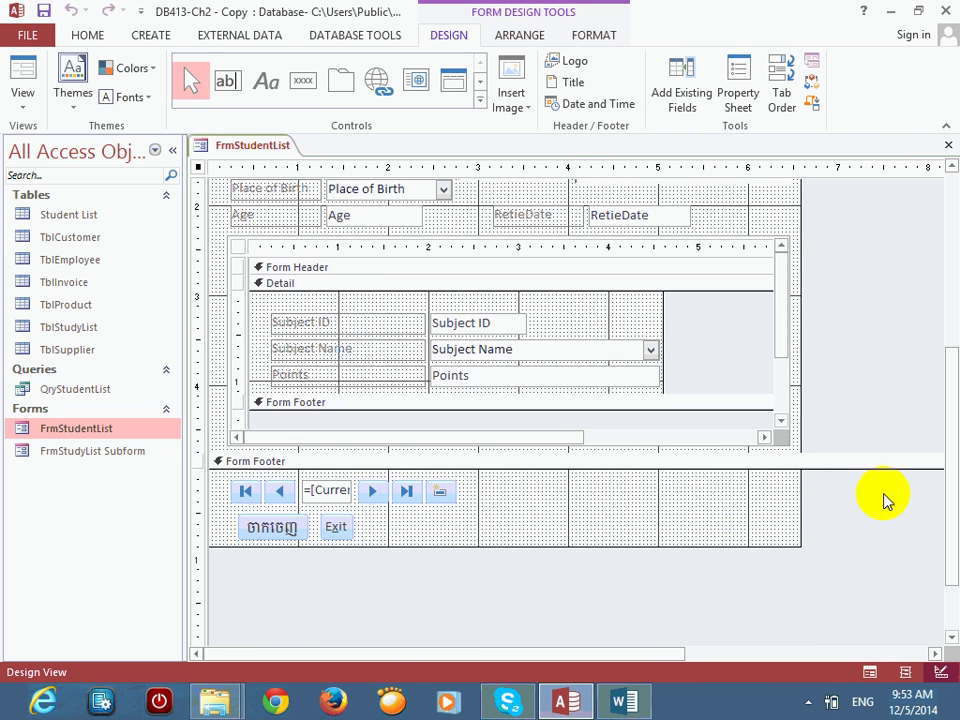
left_click(780, 421)
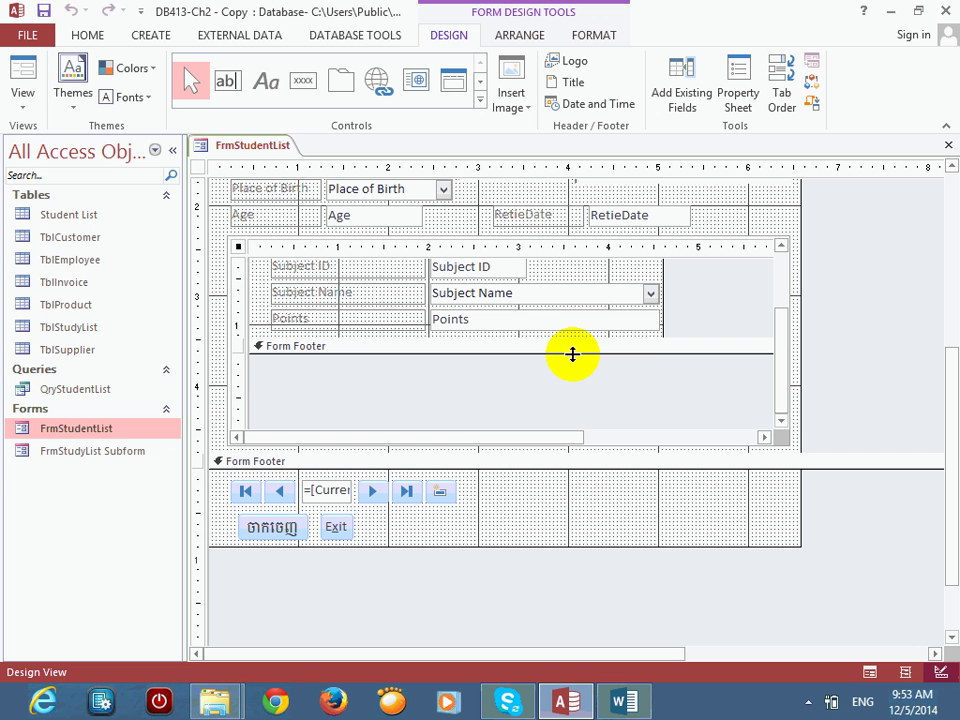
left_click_drag(572, 354, 574, 407)
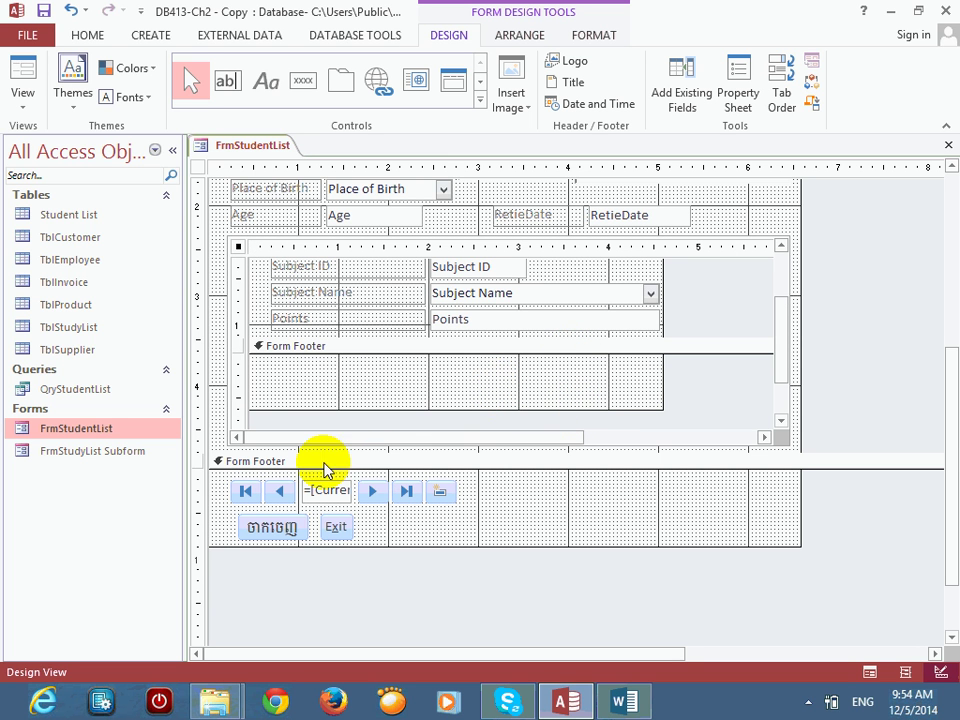
Step: Compare the subform's Form Footer with the main form's Form Footer and examine the Points field above it
left_click(277, 348)
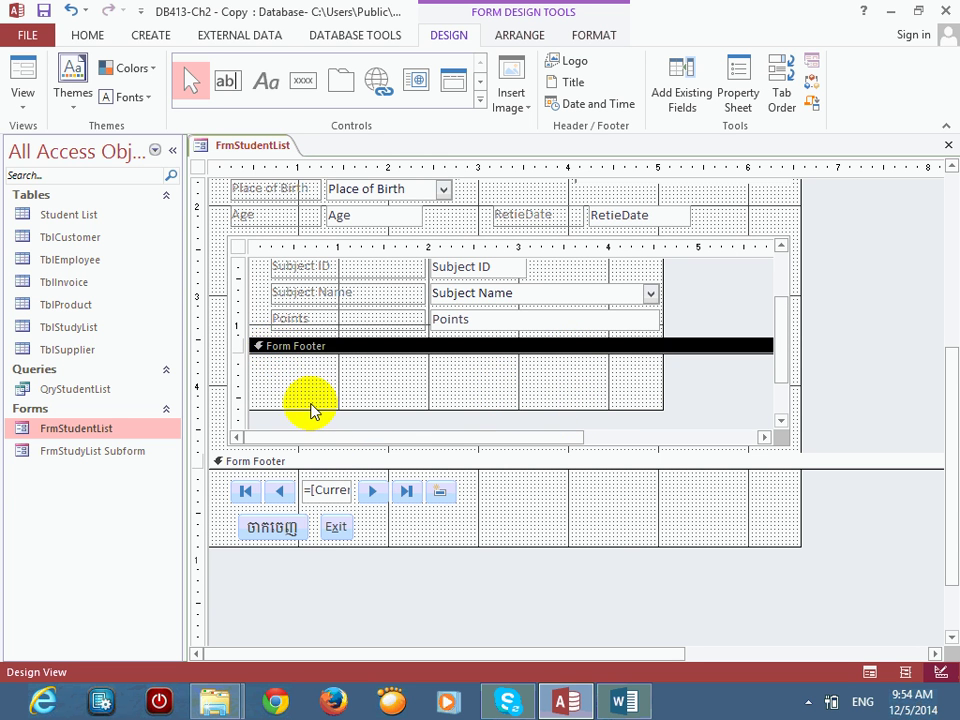
left_click(300, 464)
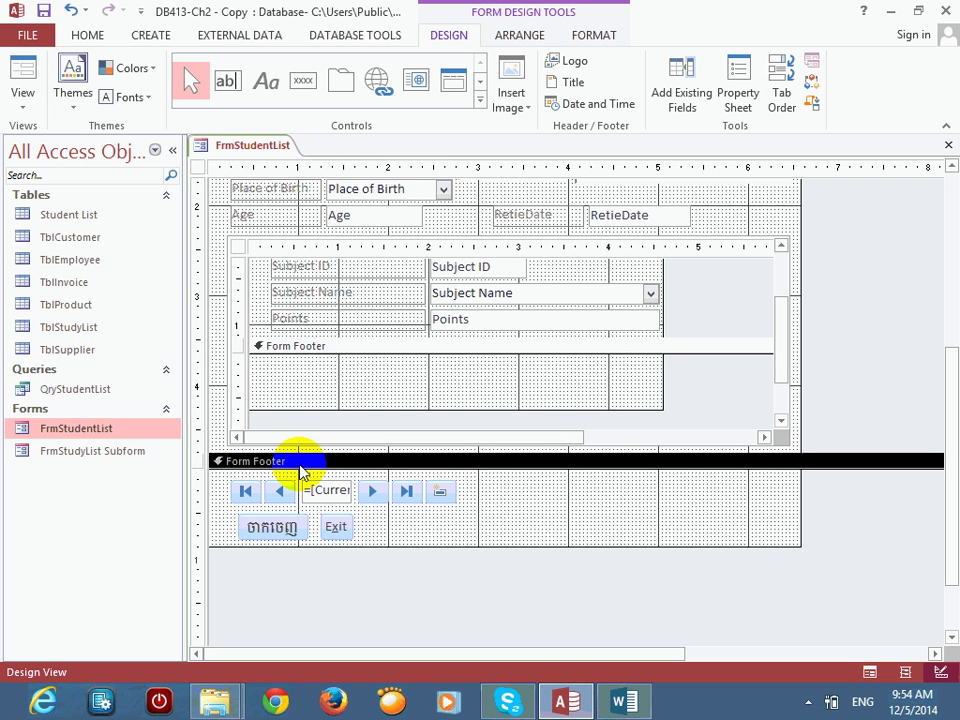
left_click(396, 386)
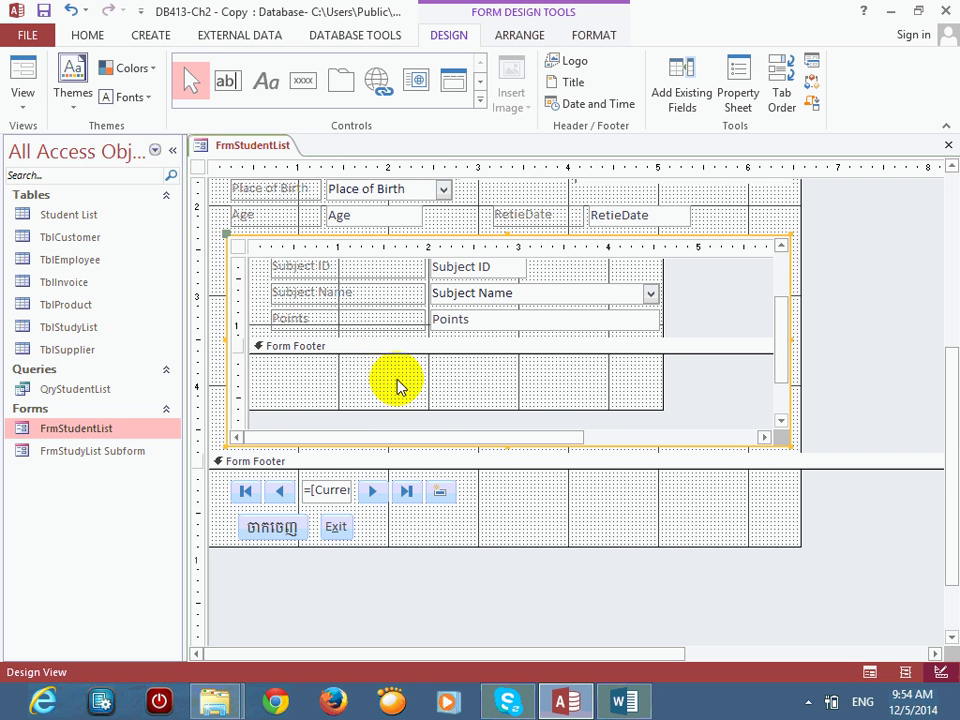
left_click(316, 346)
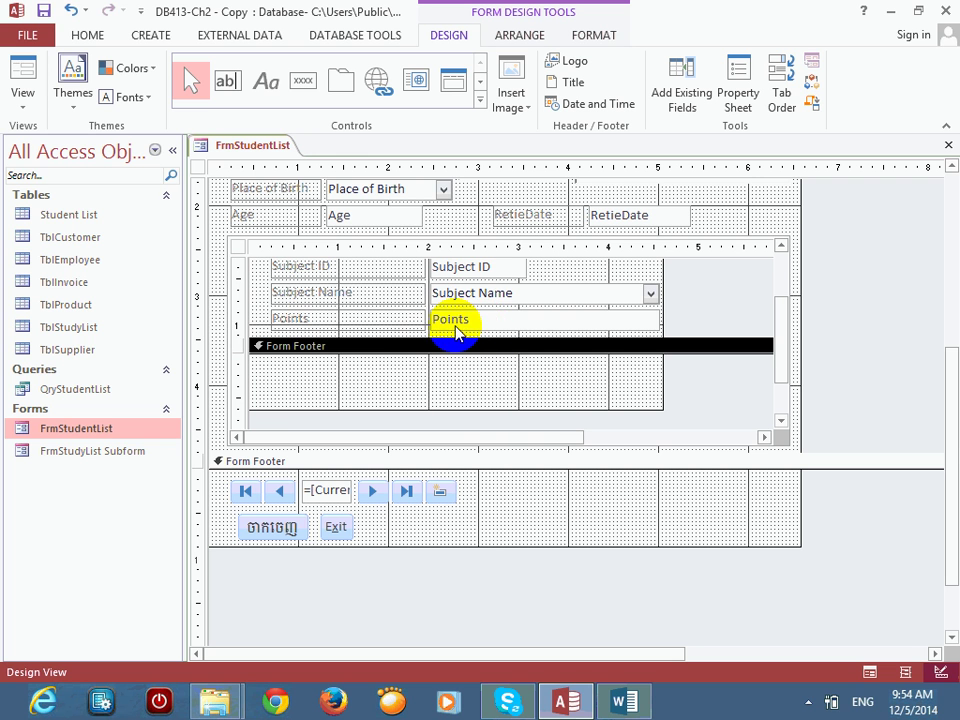
left_click(495, 323)
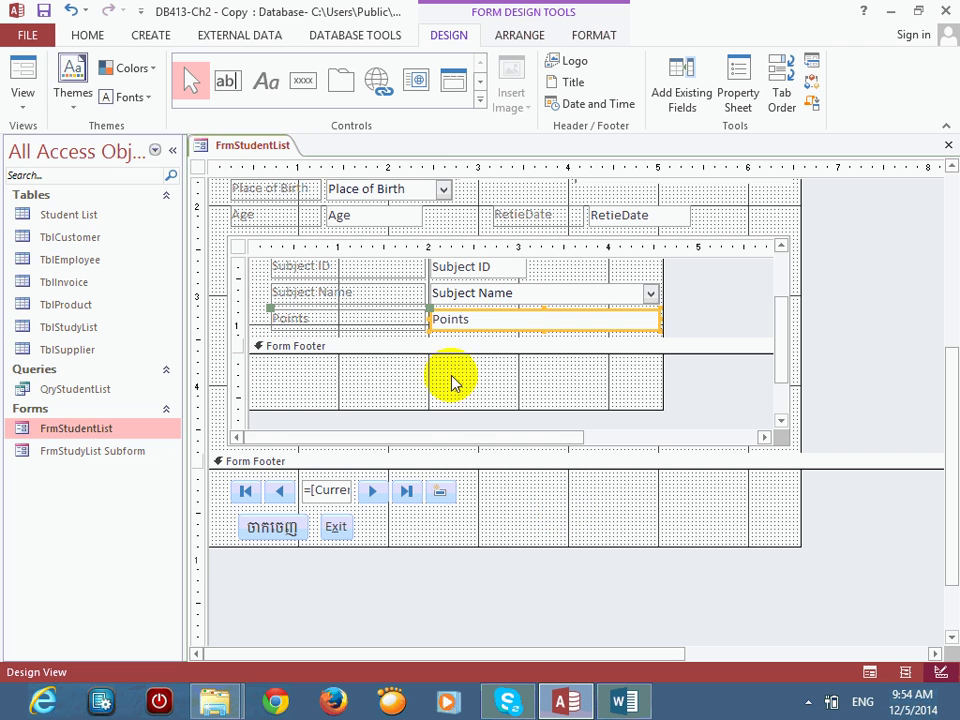
left_click(394, 377)
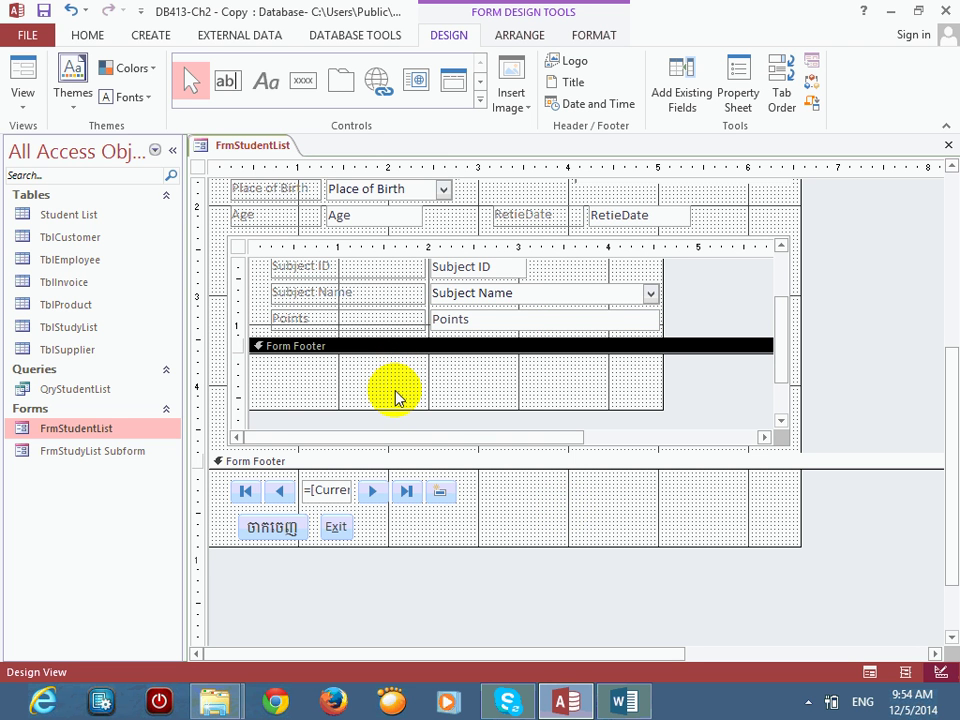
Step: Add a text box to the subform's Form Footer, caption its label Sum and move the box next to the label
left_click(222, 83)
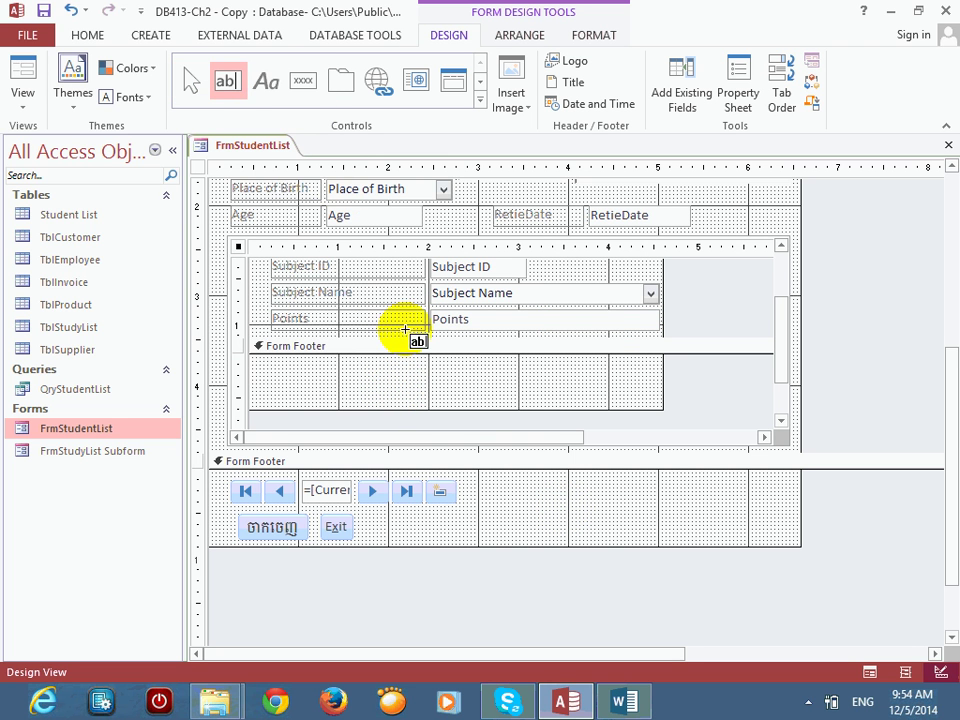
left_click(337, 369)
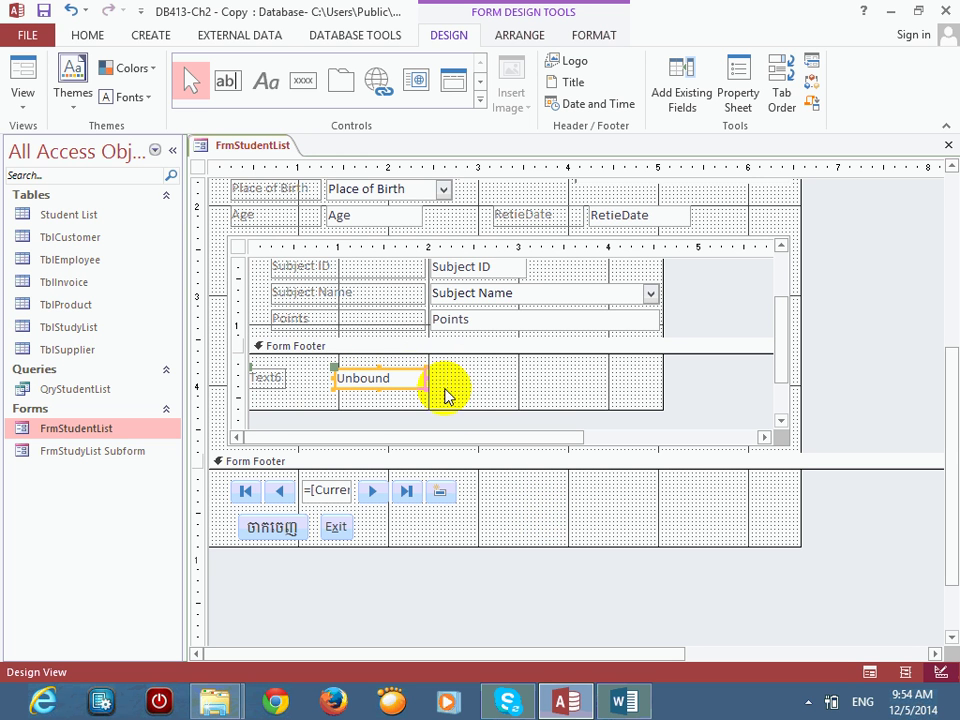
left_click(279, 379)
left_click(265, 379)
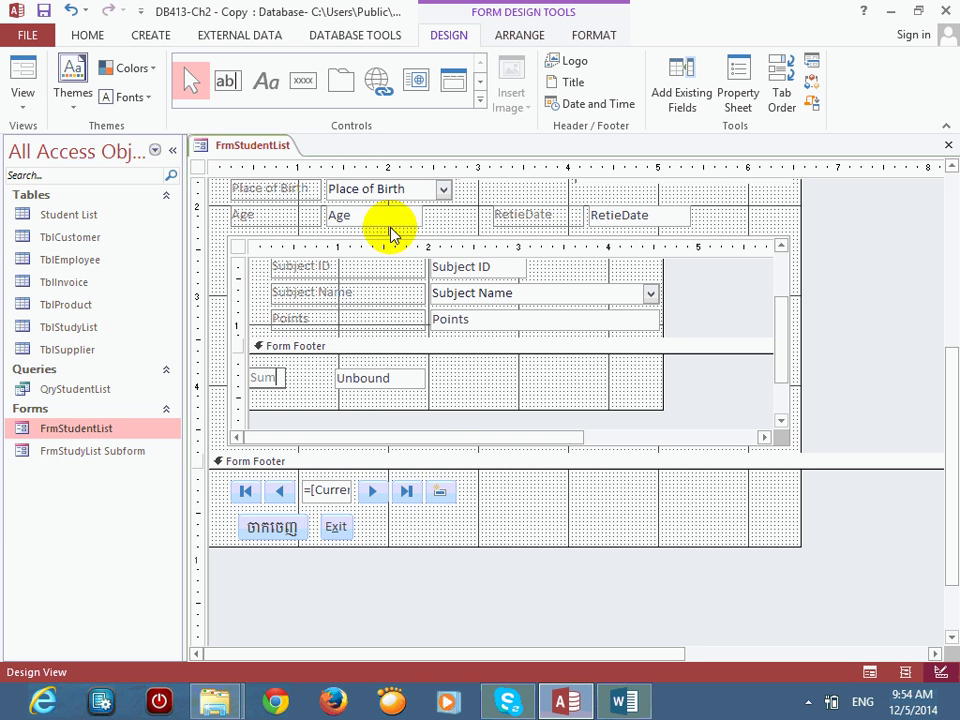
left_click(364, 382)
left_click_drag(330, 378, 288, 372)
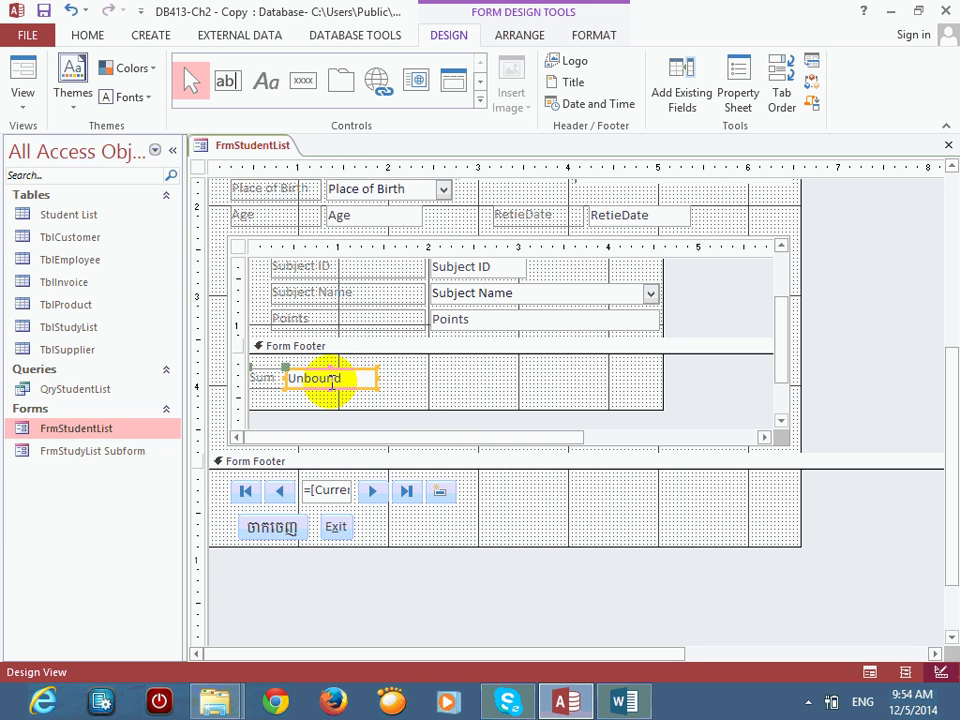
Step: Name the new text box in the subform's footer txtSum
right_click(354, 377)
left_click(392, 669)
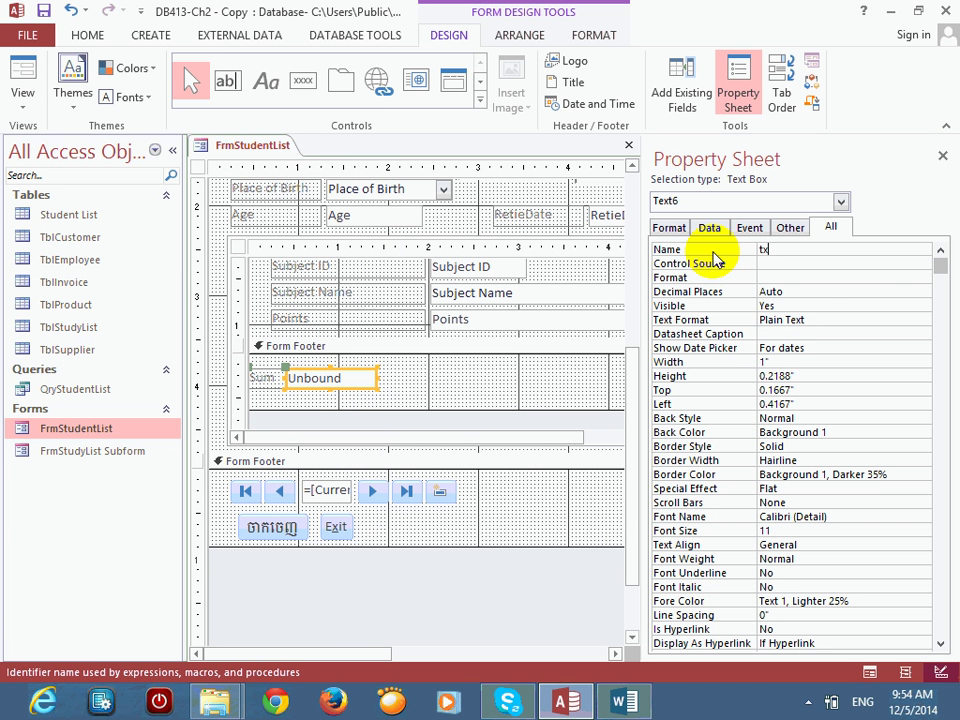
type("txtSum")
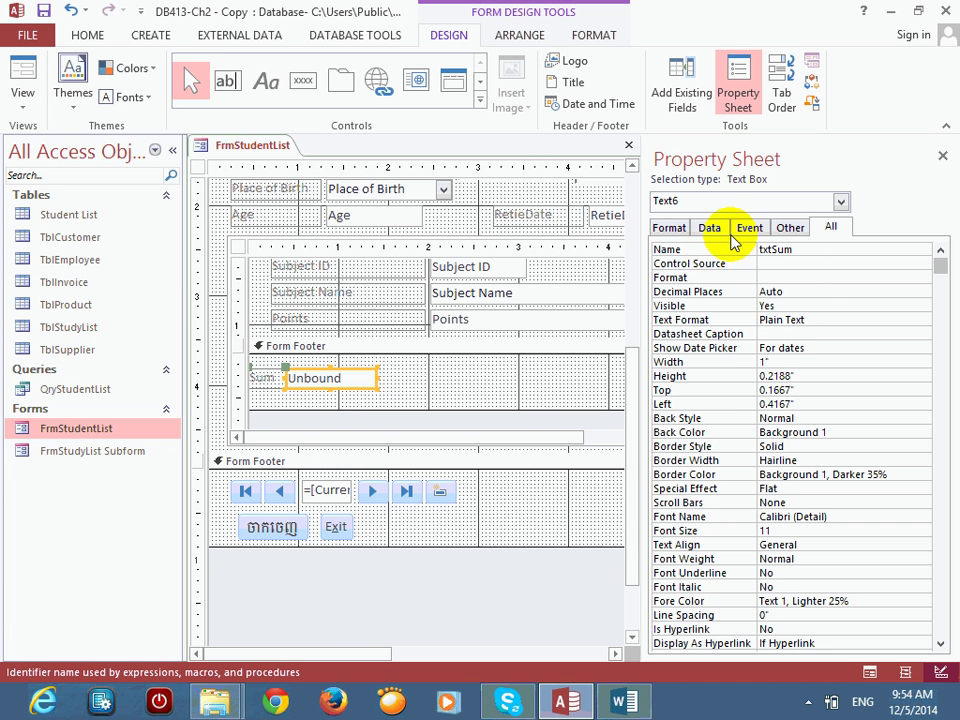
Step: Build the expression =Sum([Points]) as the Control Source of txtSum and close its properties
left_click(818, 264)
left_click(922, 264)
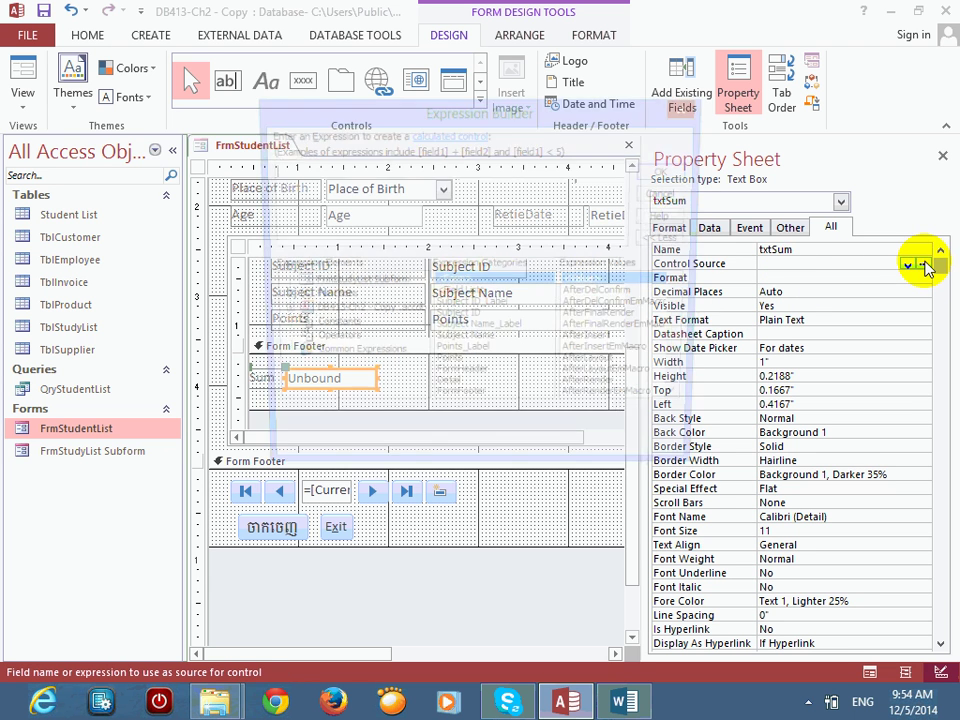
type("s")
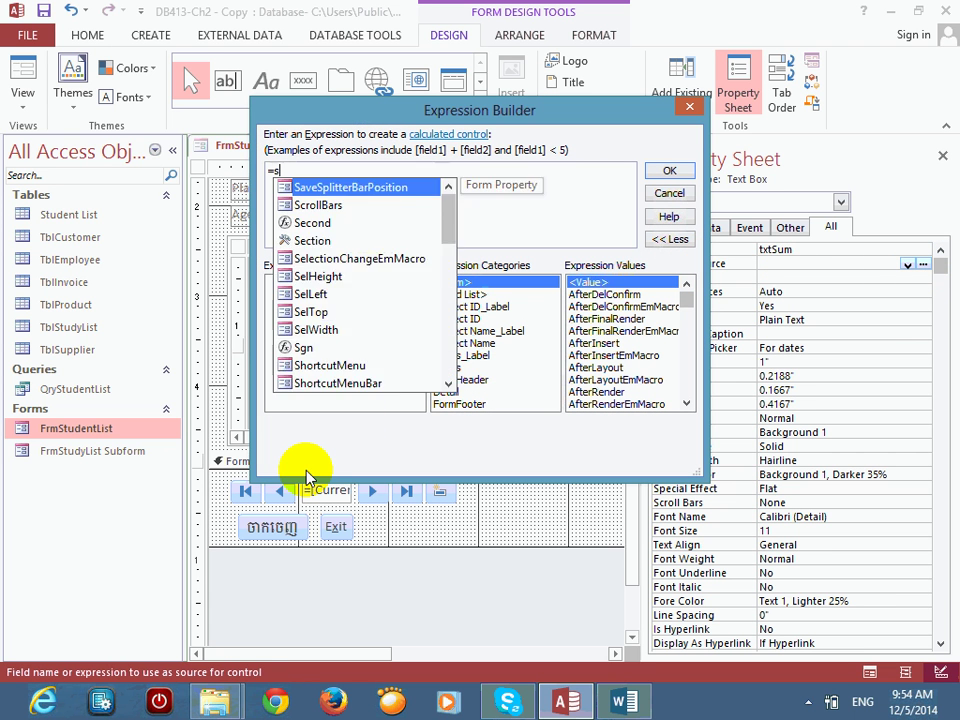
type("um(")
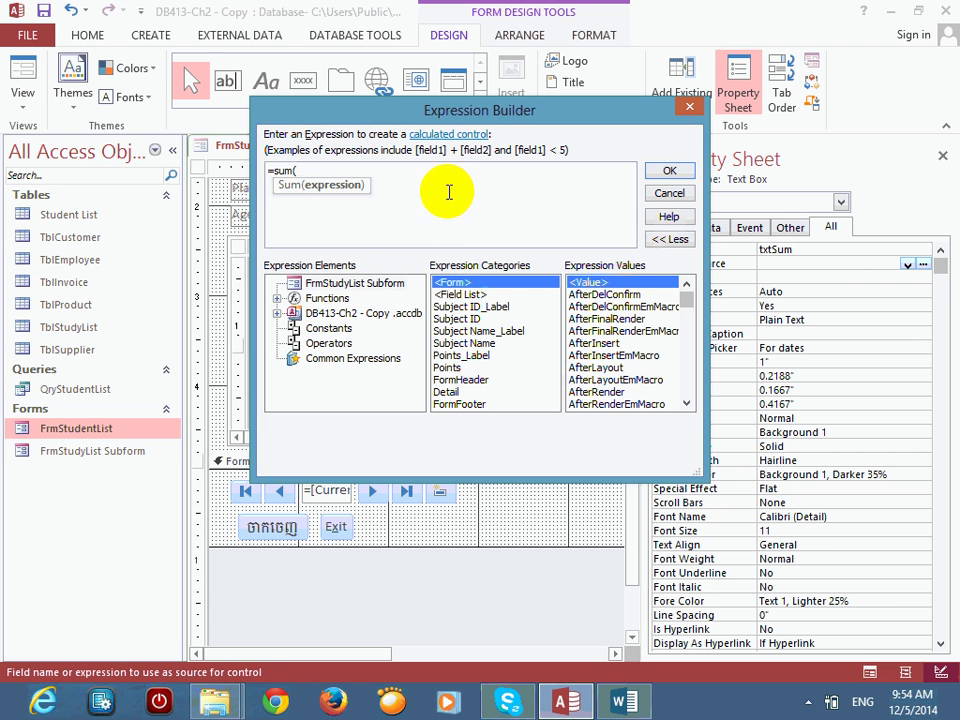
left_click_drag(358, 112, 516, 100)
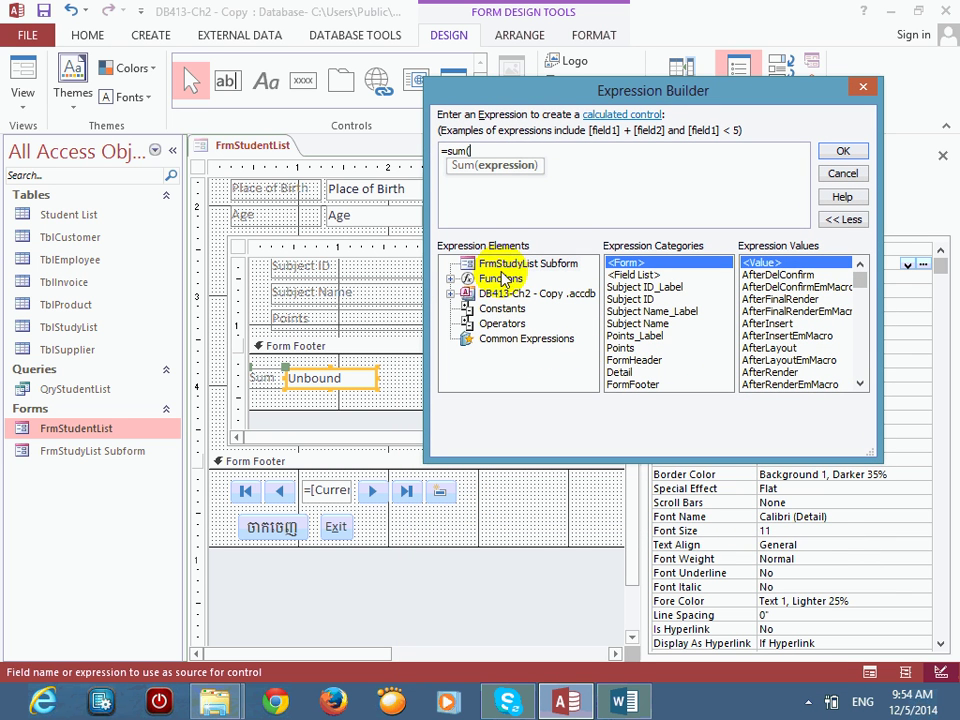
left_click(543, 265)
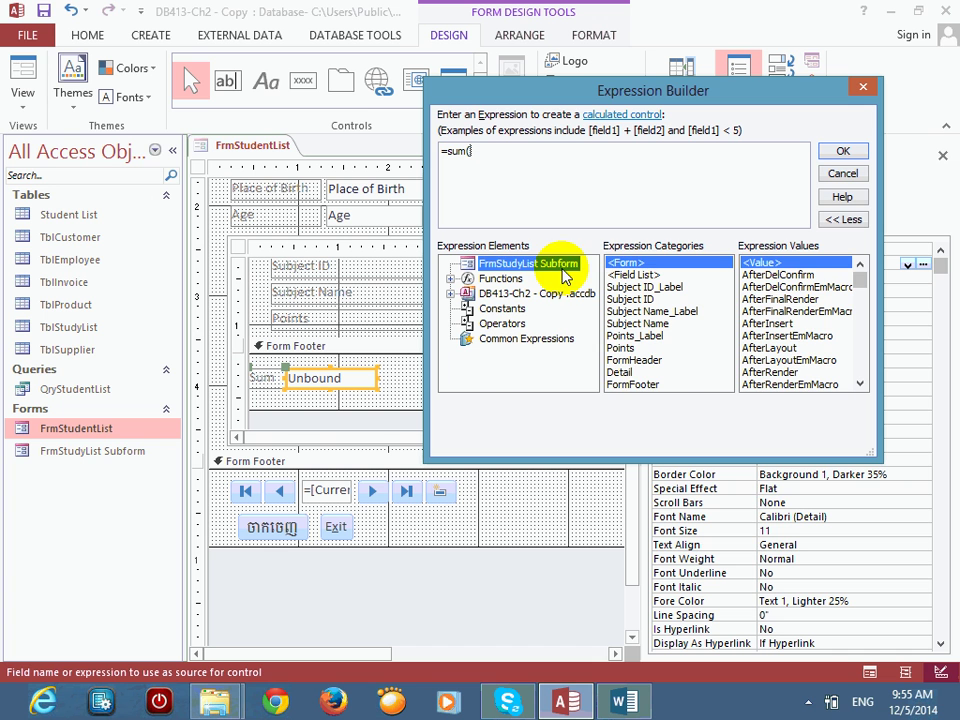
left_click(628, 348)
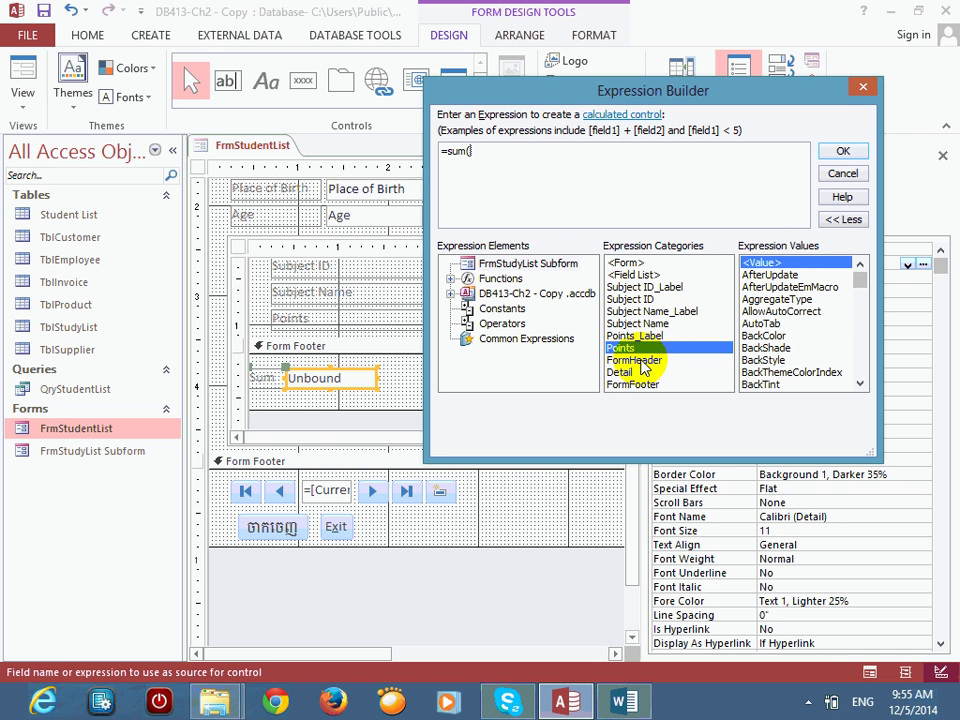
double_click(628, 348)
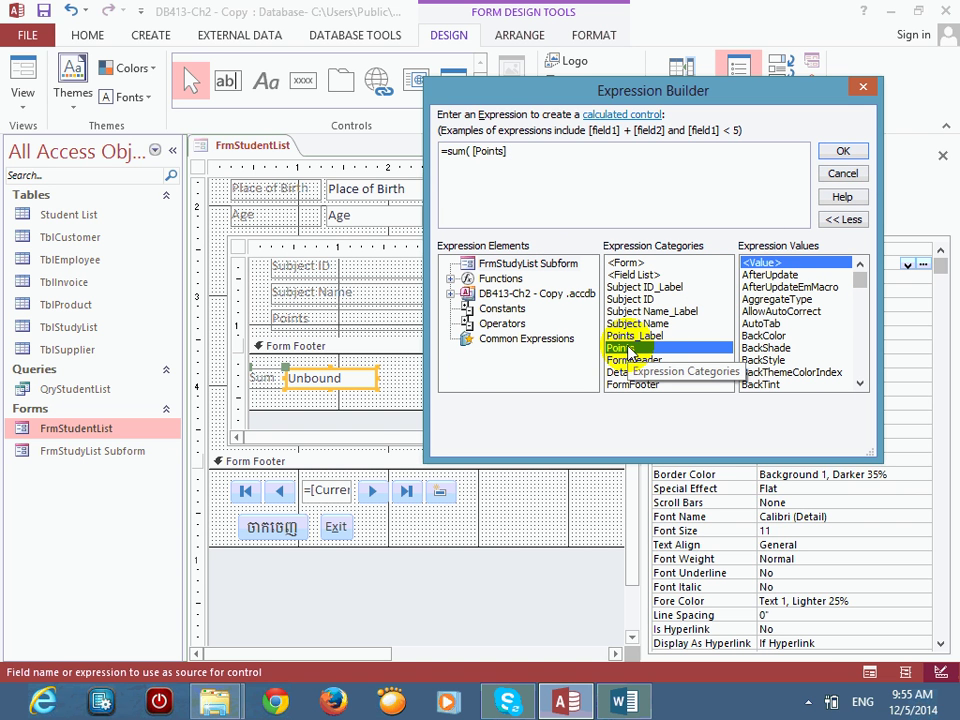
left_click(843, 152)
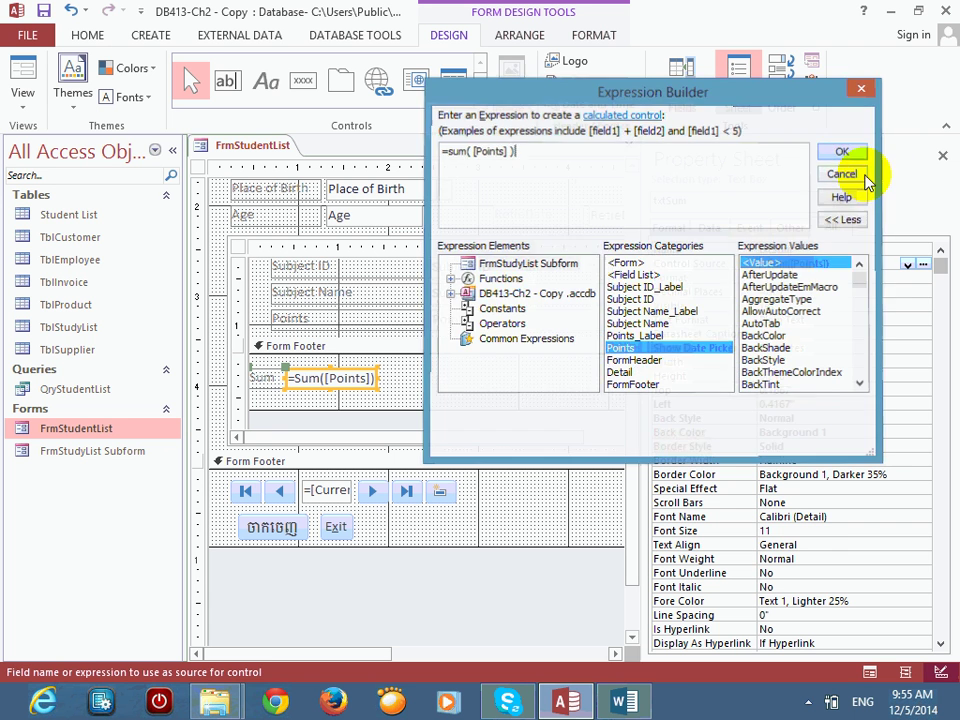
left_click(849, 290)
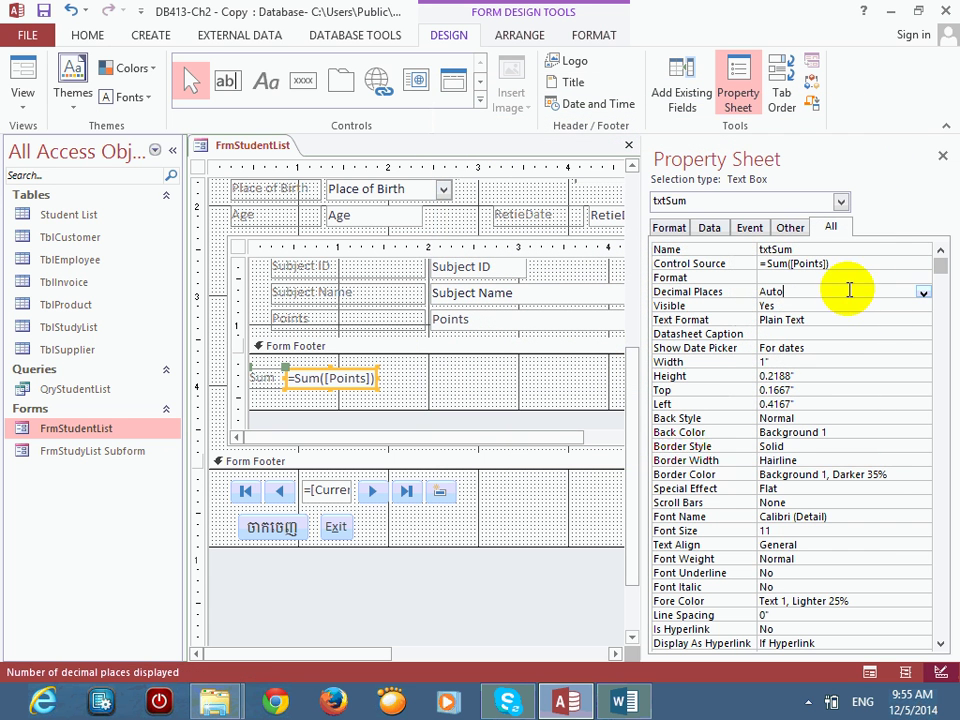
left_click(942, 155)
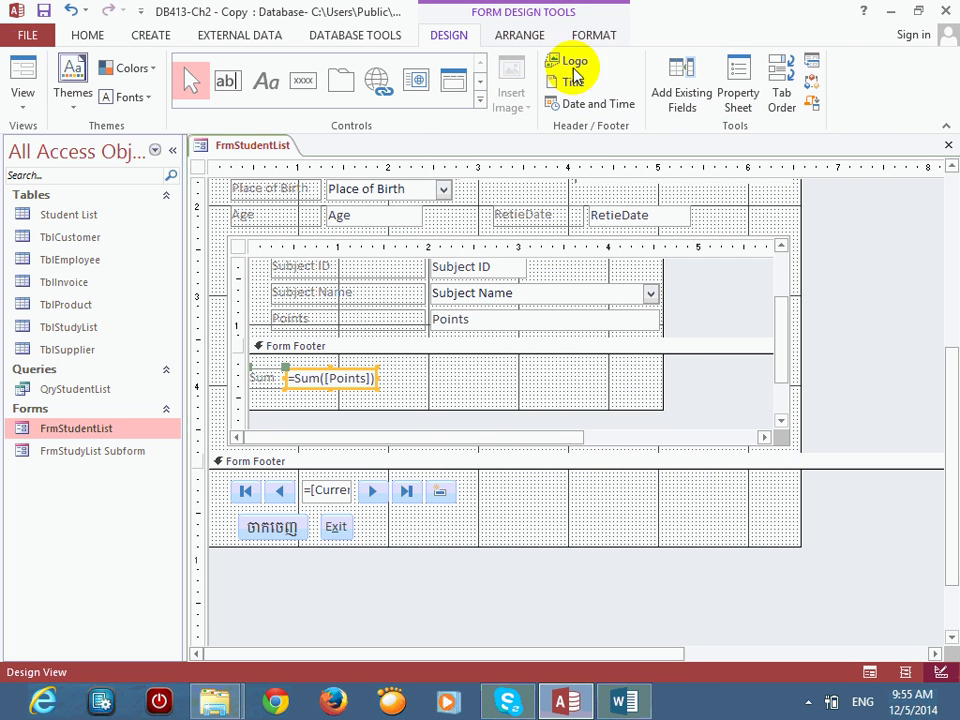
Step: Preview FrmStudentList in Form View with its footer in sight, and return it to Design View
left_click(32, 68)
left_click_drag(337, 178, 332, 62)
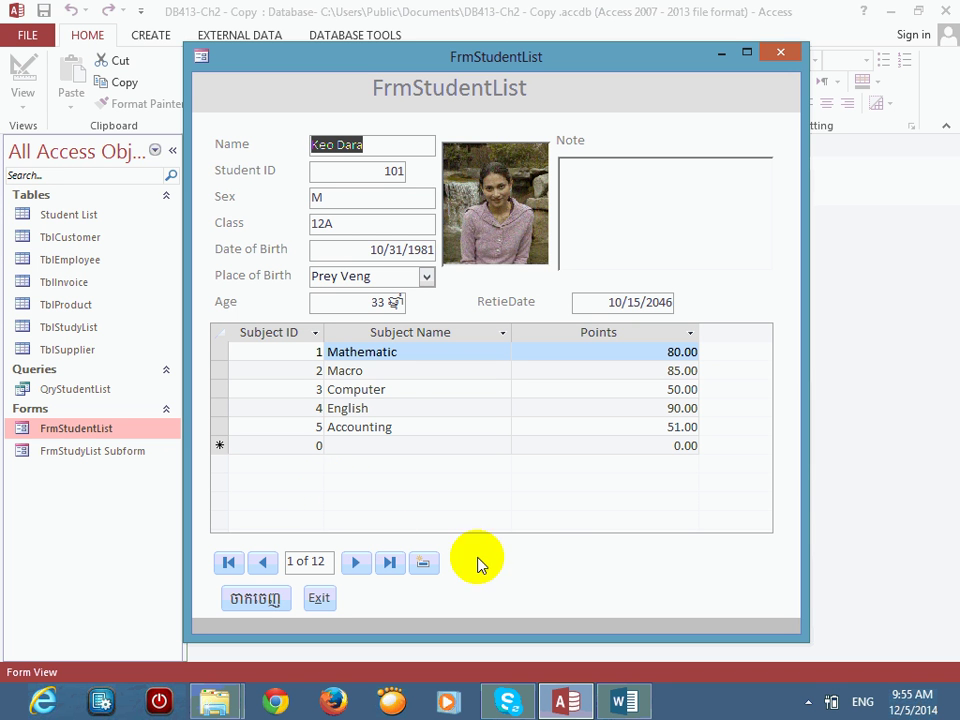
right_click(636, 122)
left_click(671, 174)
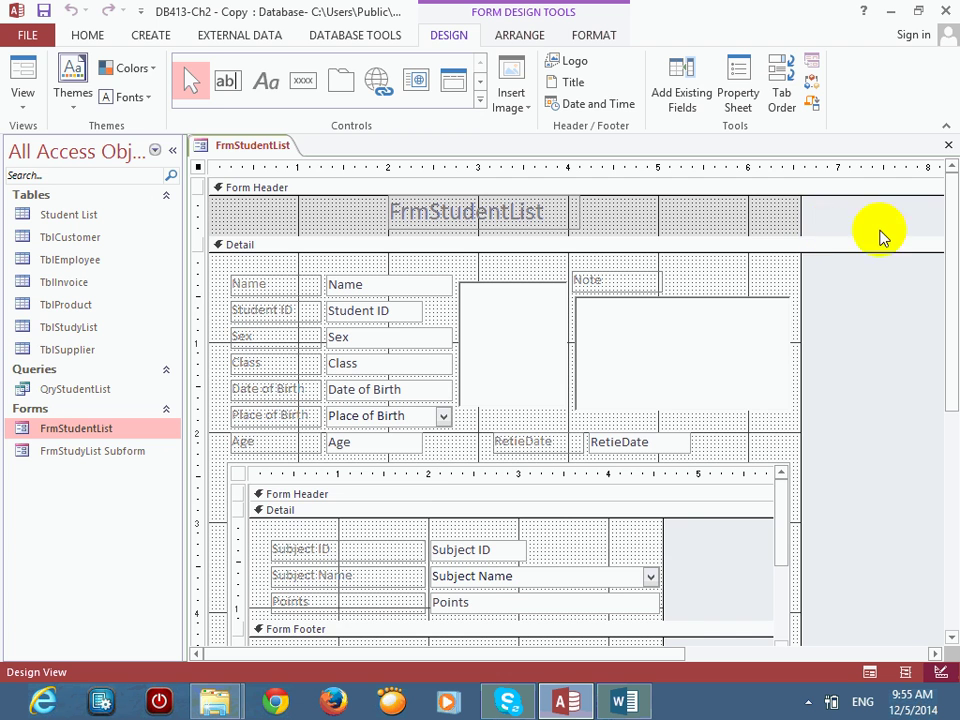
Step: Collapse the ribbon, select the =Sum([Points]) text box in the subform's footer and save the form
left_click(946, 126)
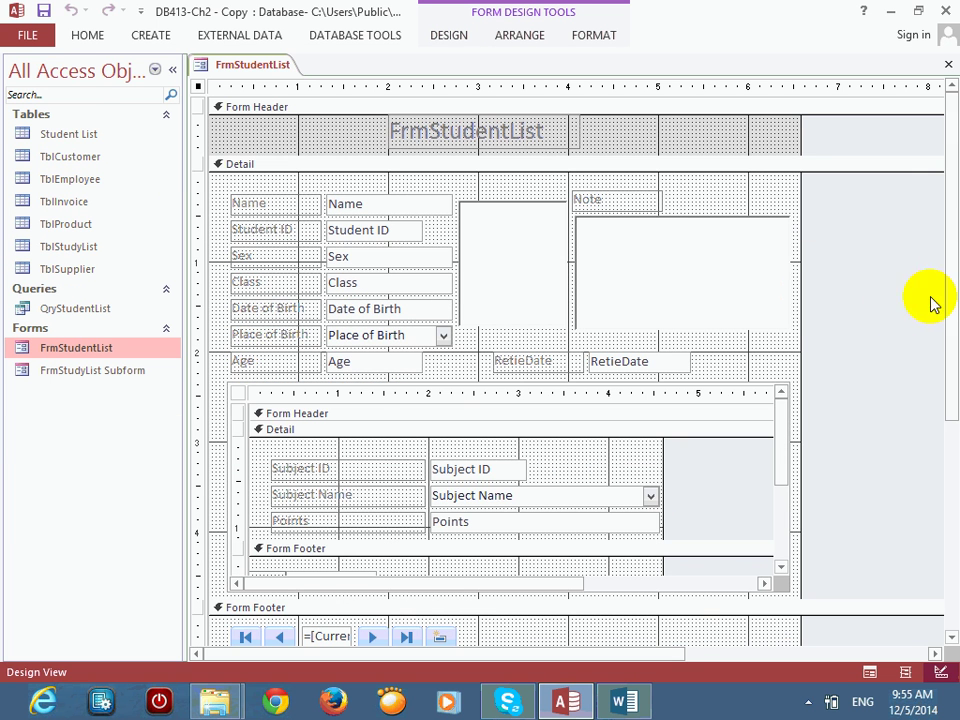
left_click_drag(949, 289, 955, 425)
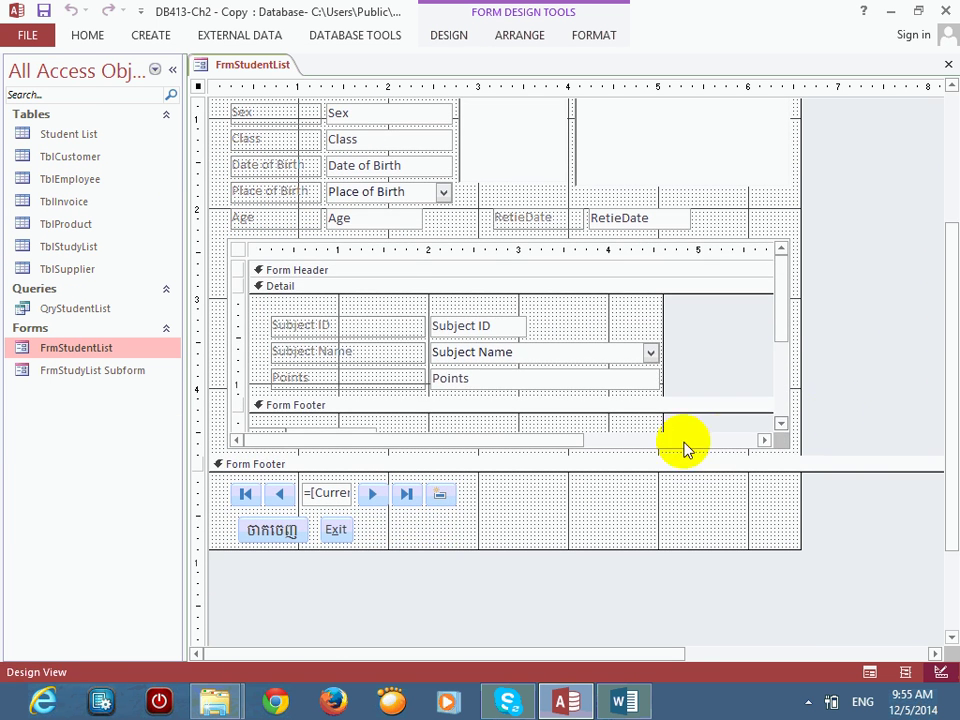
left_click(781, 423)
left_click(314, 331)
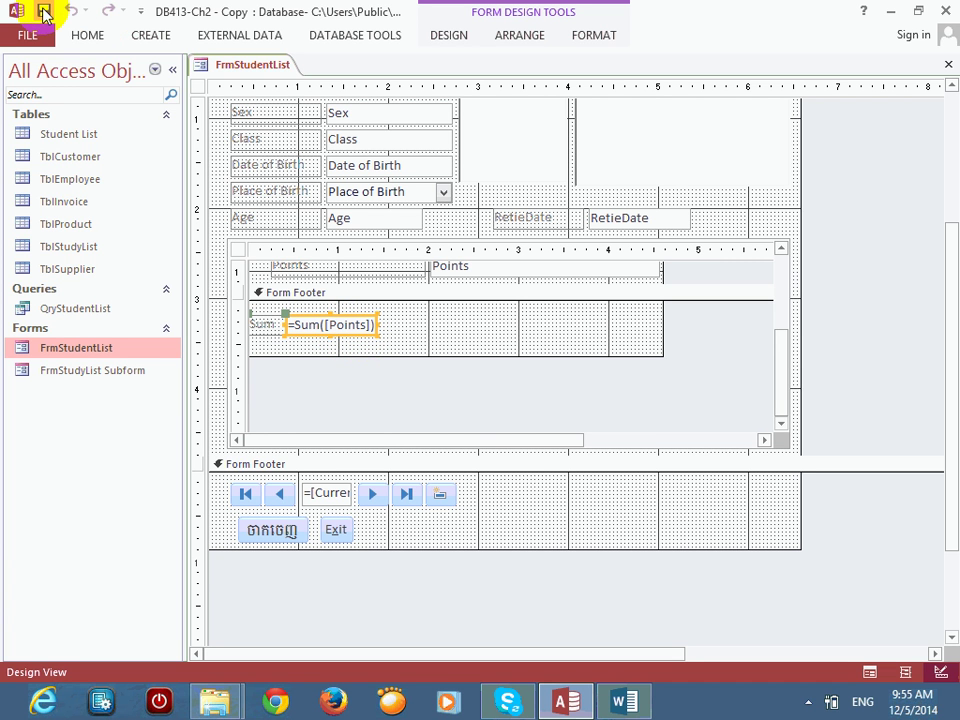
left_click(44, 12)
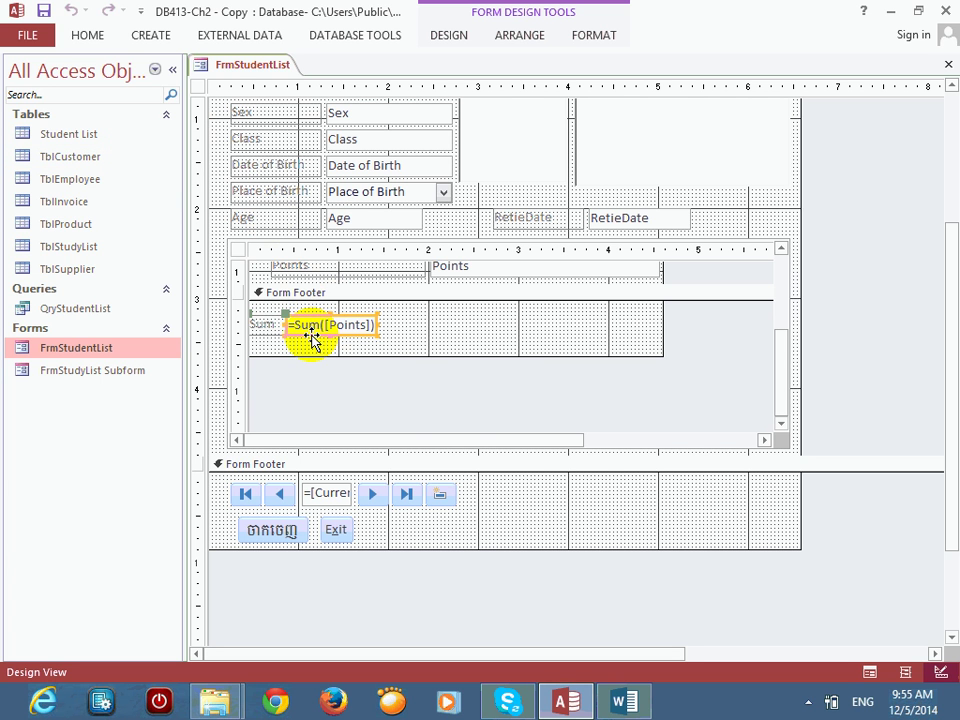
Step: Draw a rectangle about 4.08" wide and 0.71" high in the main Form Footer, beside the navigation buttons
left_click(362, 37)
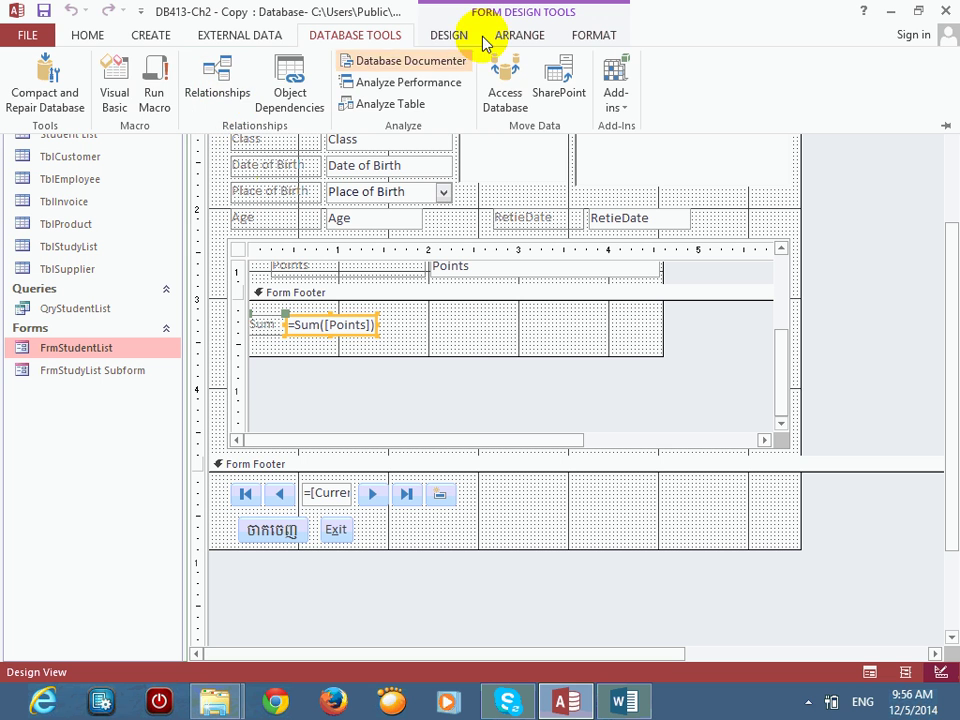
left_click(449, 34)
left_click(236, 81)
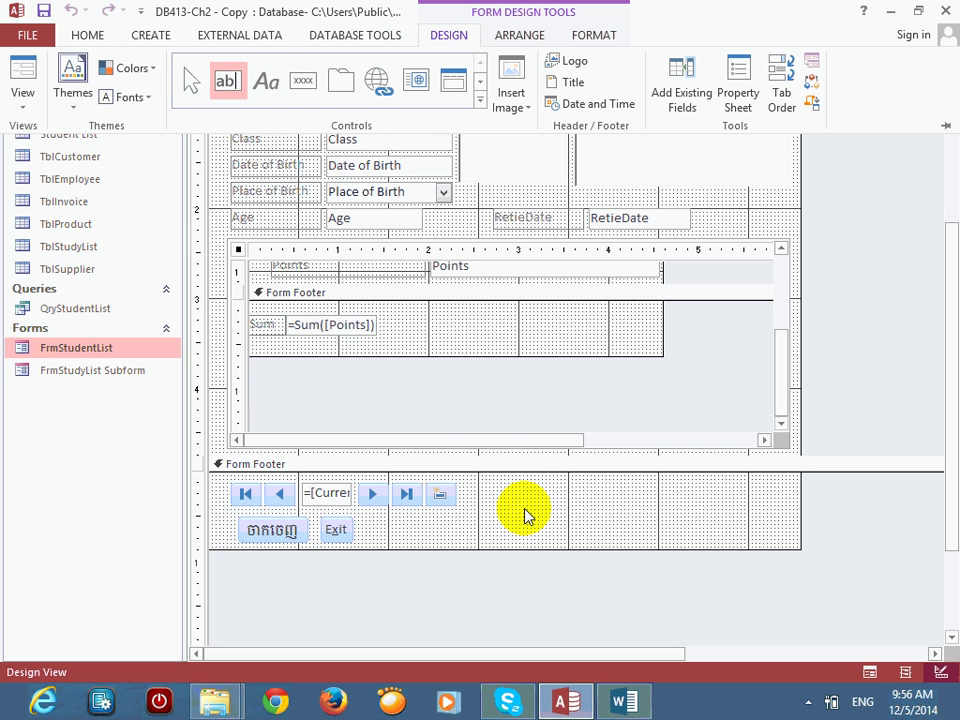
left_click(480, 100)
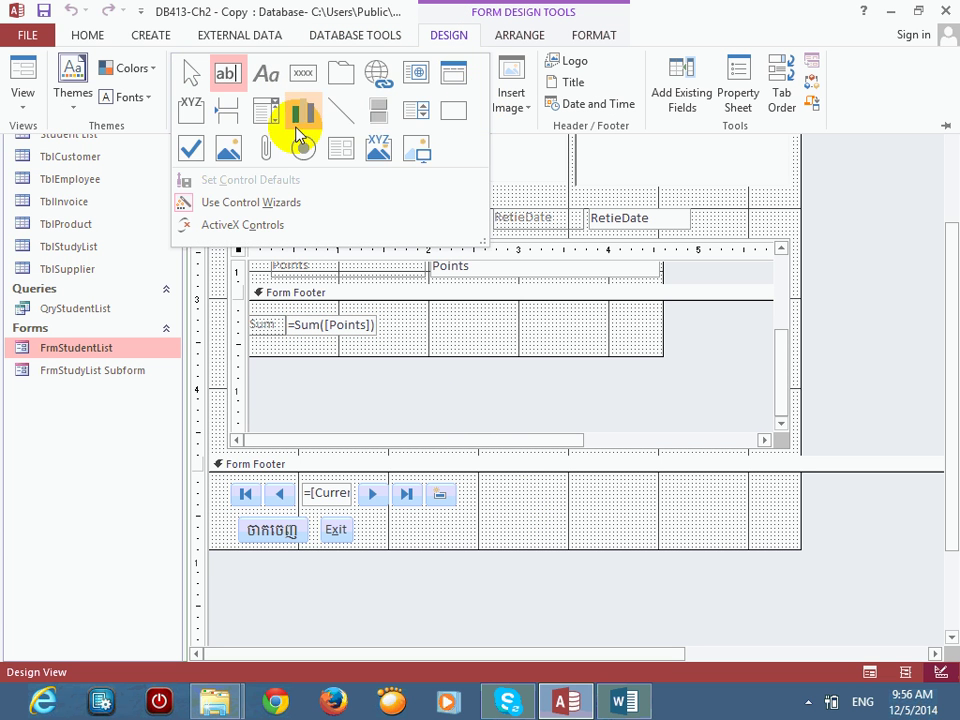
left_click(453, 110)
left_click(471, 482)
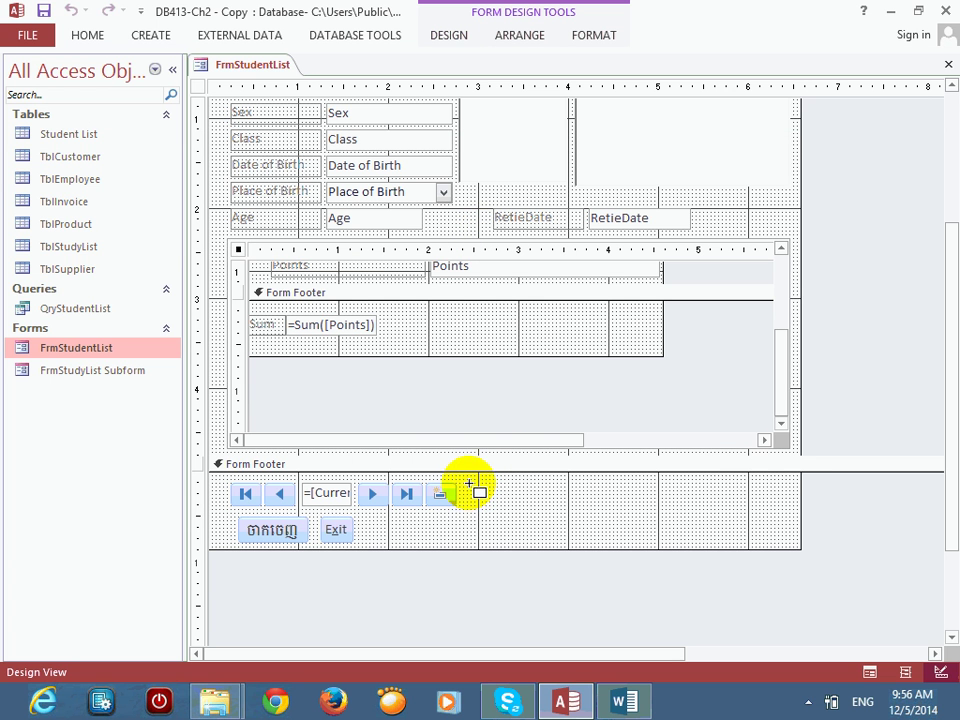
left_click_drag(471, 480, 837, 544)
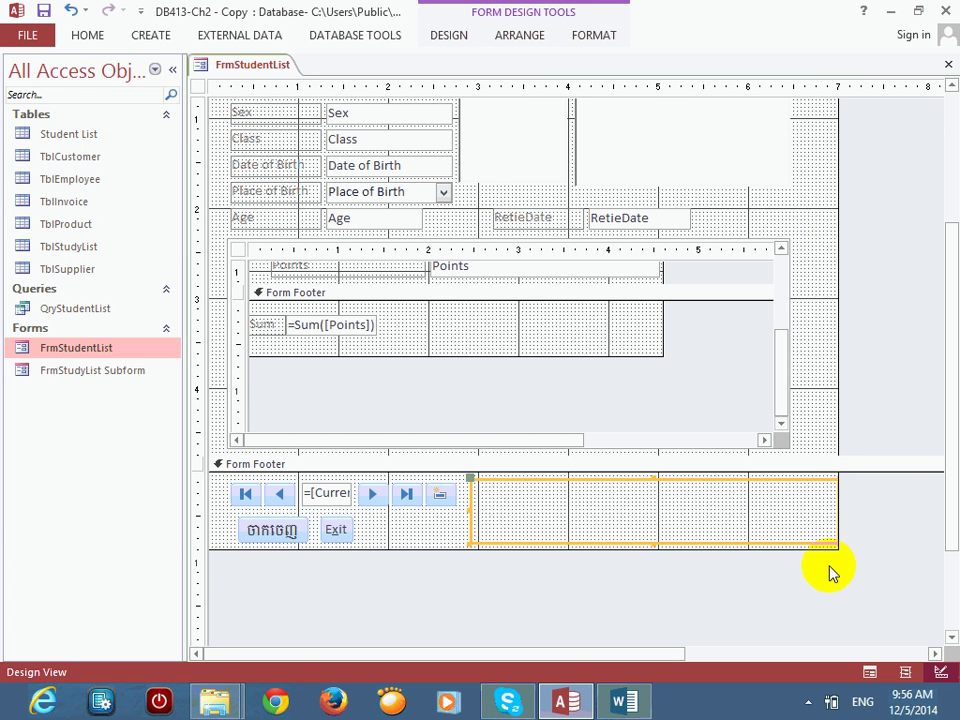
Step: Fill the footer rectangle with the light gold theme colour Accent 4, Lighter 60%
left_click(585, 38)
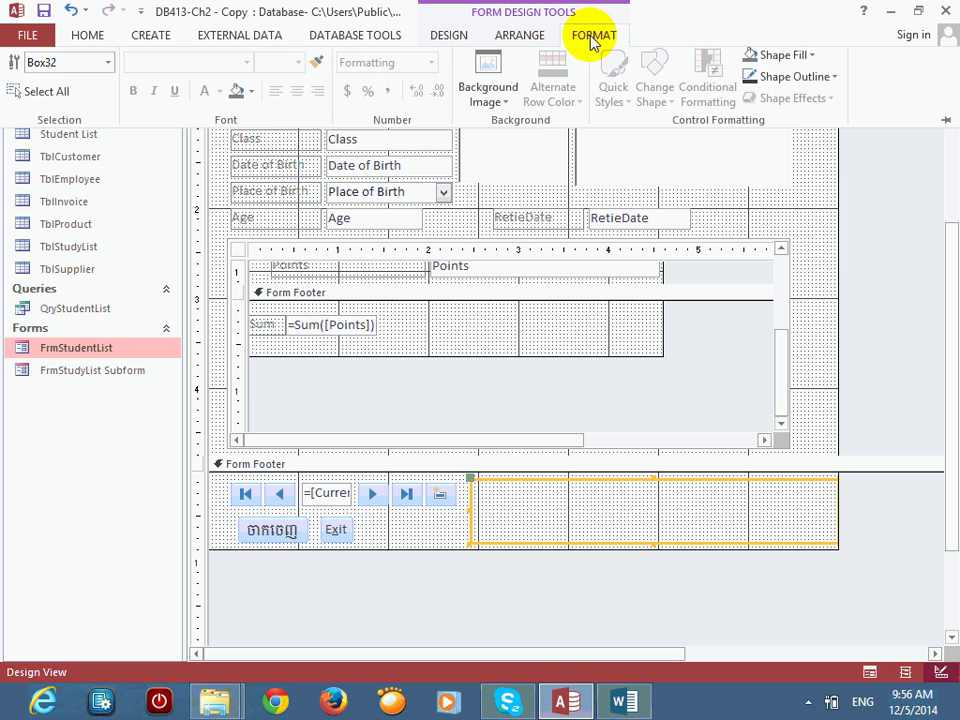
left_click(808, 61)
left_click(853, 158)
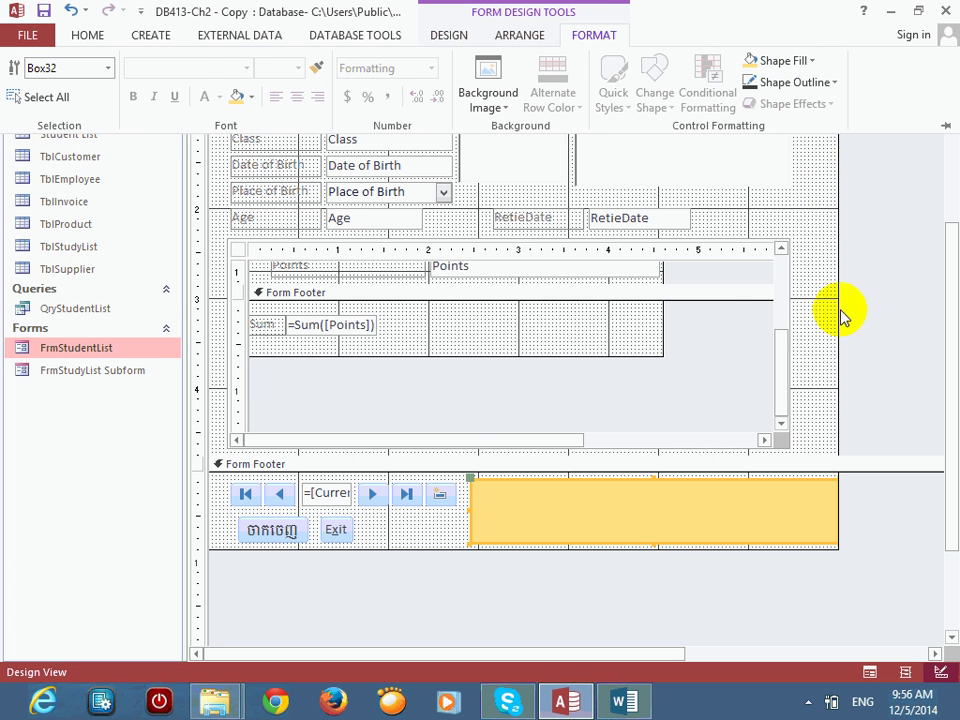
left_click(803, 311)
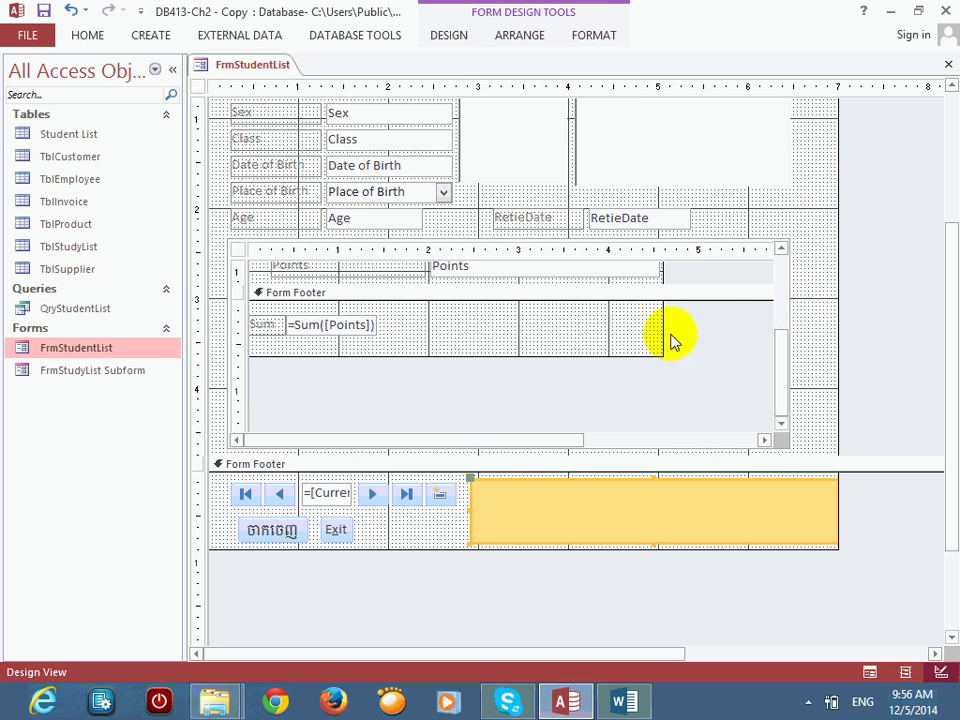
Step: Add a text box on the gold footer rectangle and move its label and box so both lie inside it
left_click(452, 36)
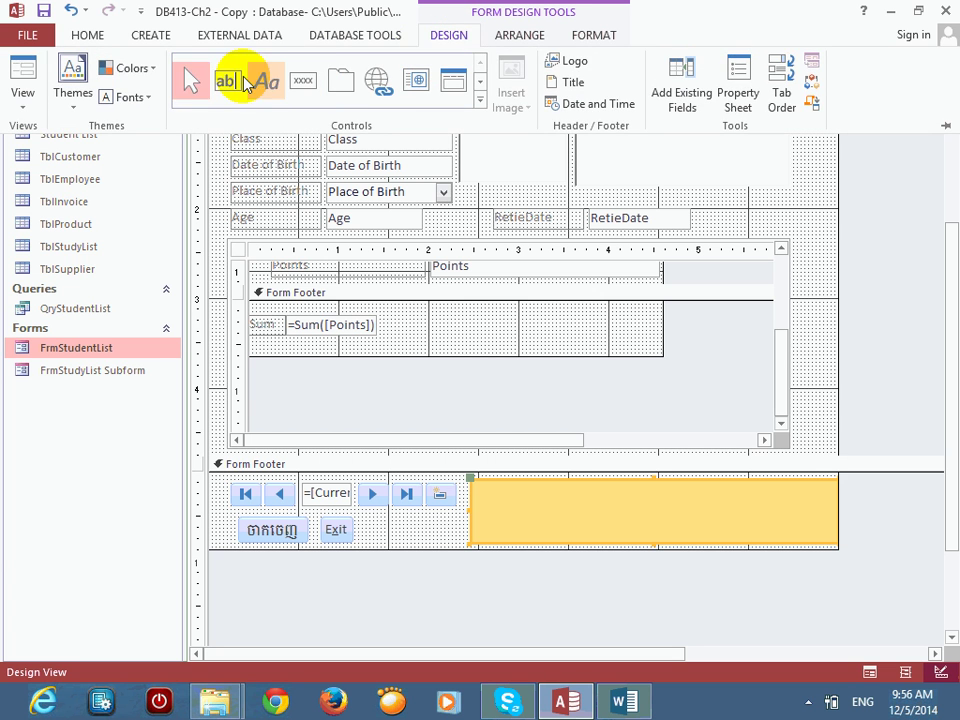
left_click(228, 80)
left_click(562, 514)
left_click(557, 501)
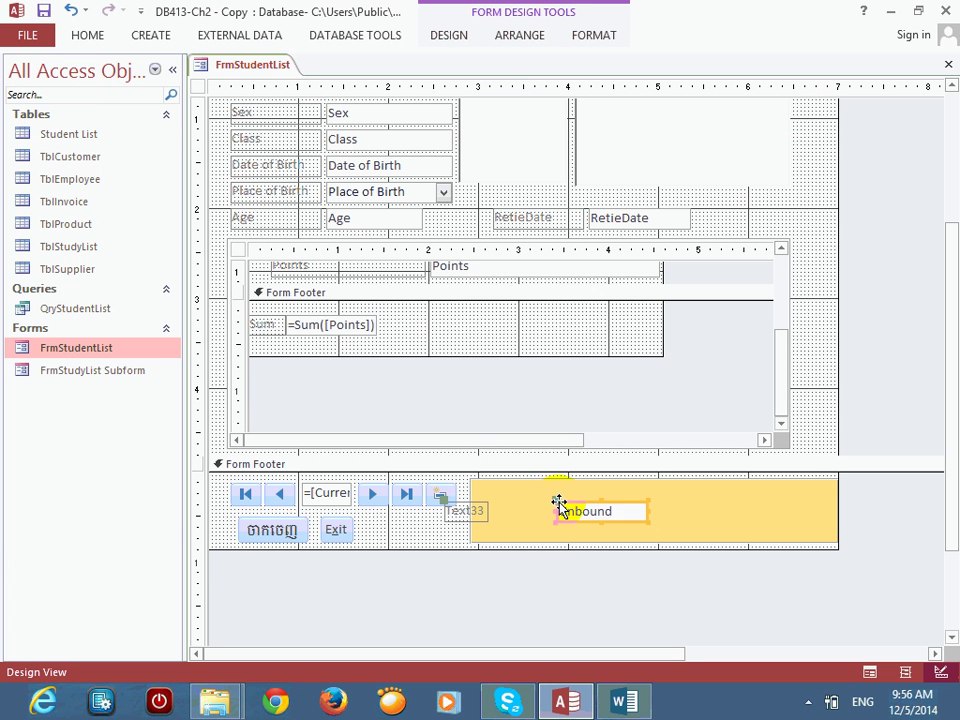
left_click_drag(443, 500, 480, 499)
left_click_drag(555, 508, 525, 505)
left_click(755, 543)
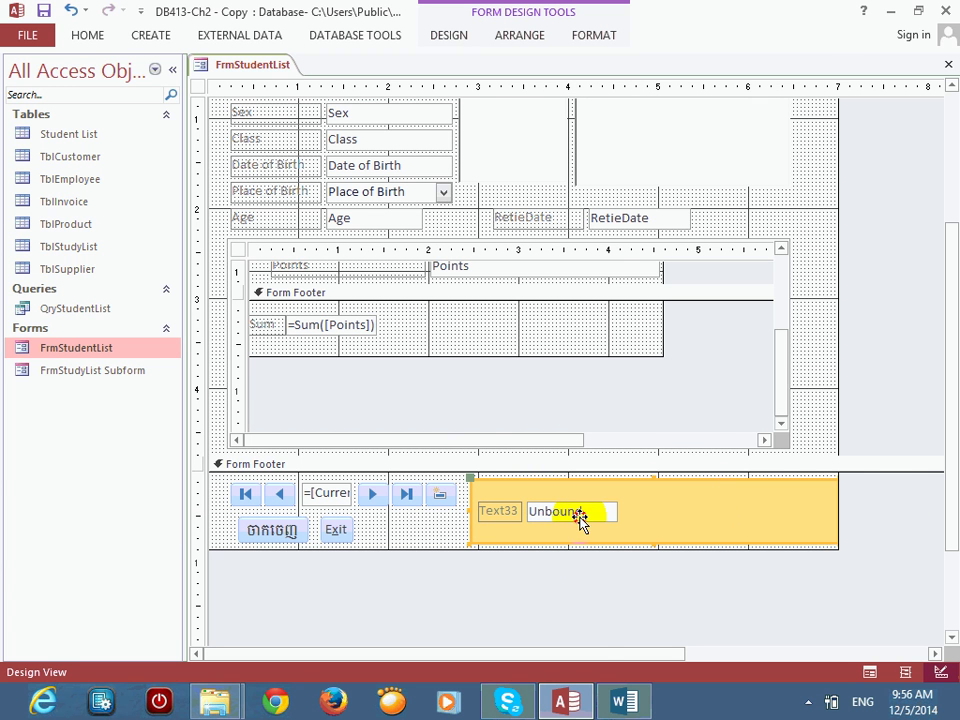
key("F4")
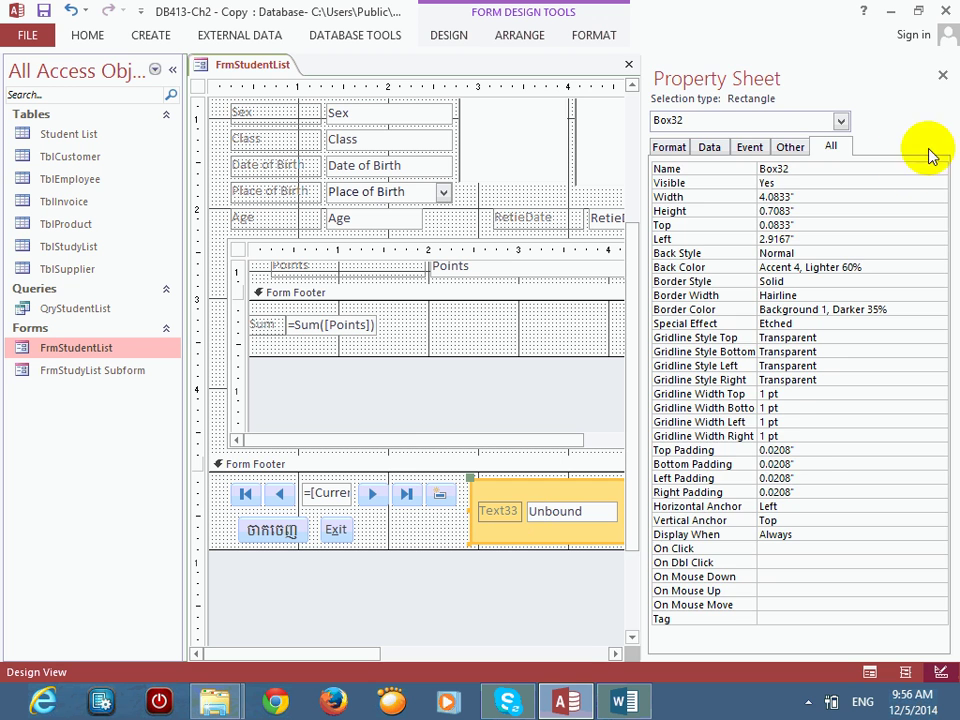
left_click(941, 75)
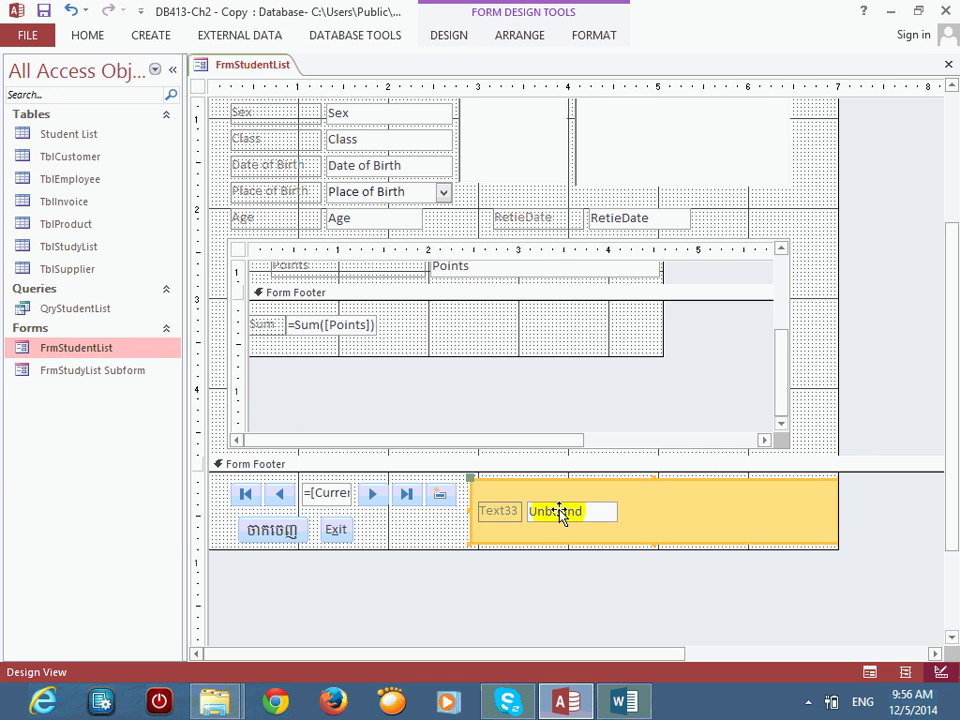
left_click(405, 538)
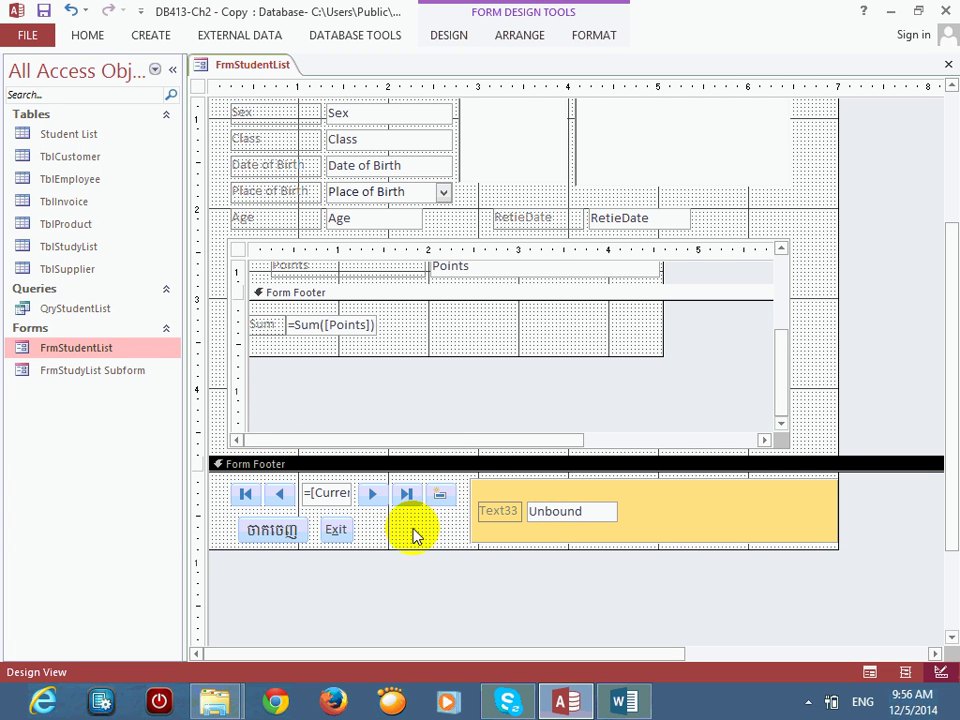
Step: Caption the new footer text box's label ពិន្ទុ and name the text box txtShowSumPoint
left_click(515, 513)
left_click(517, 512)
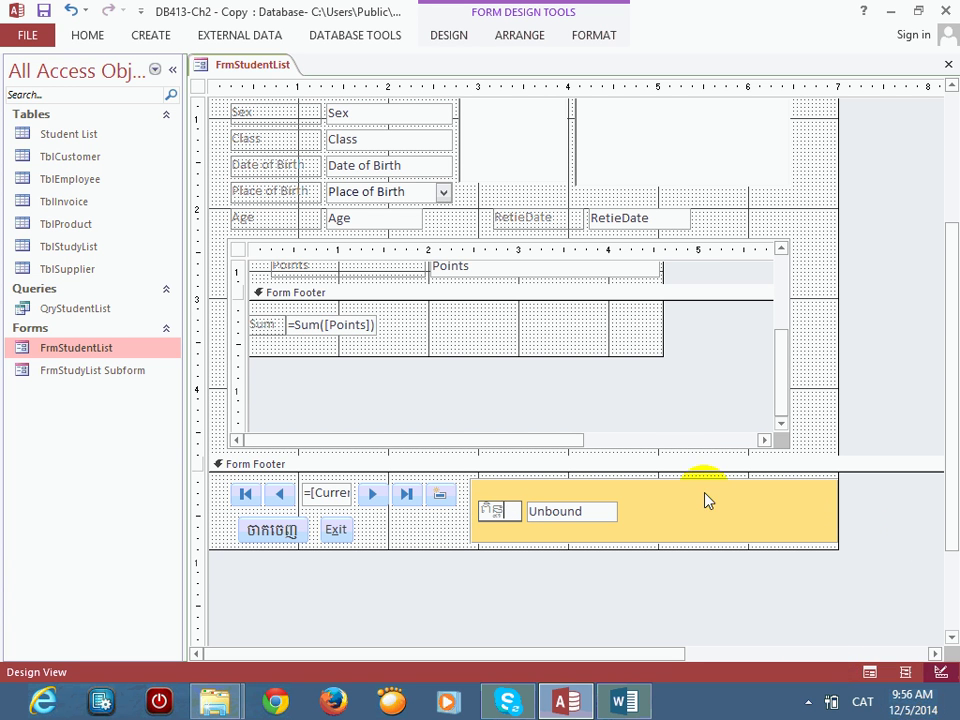
right_click(586, 513)
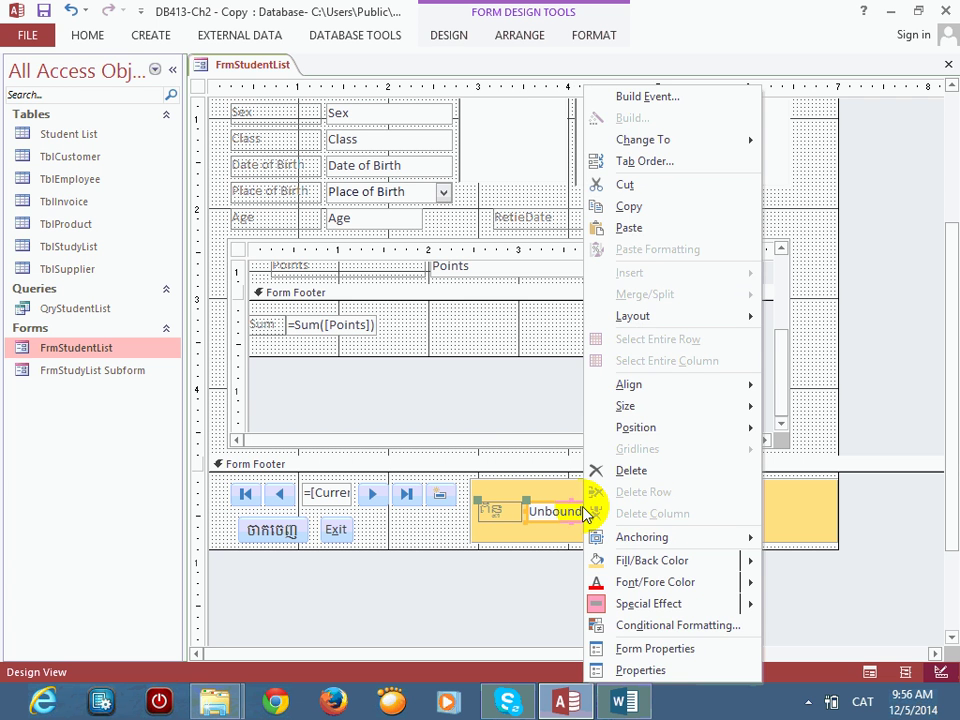
left_click(670, 668)
left_click(729, 170)
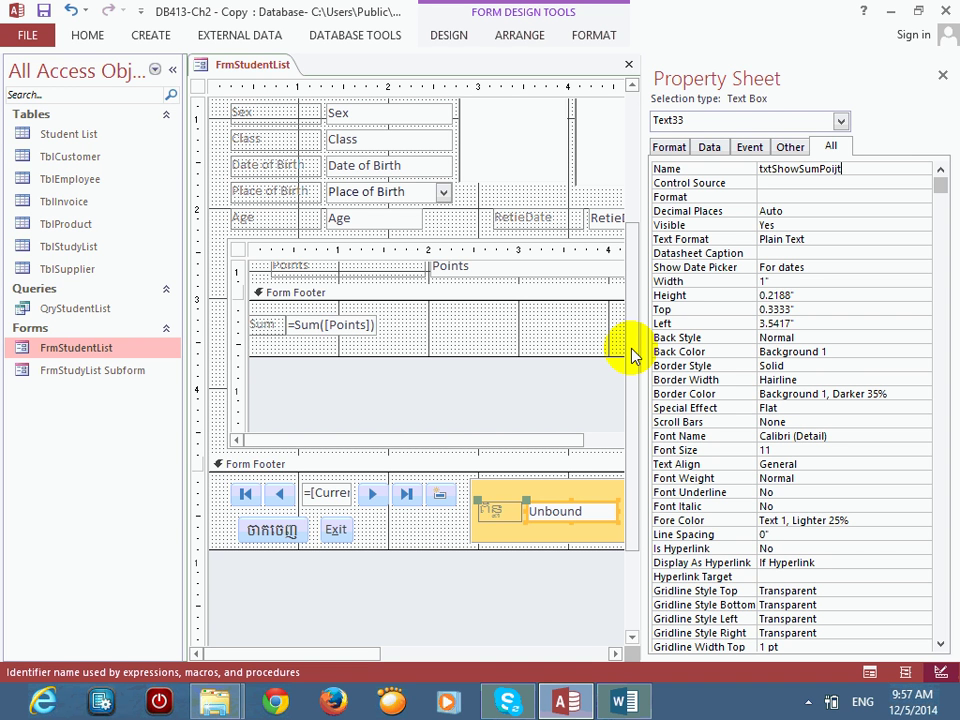
type("t")
Step: Build the expression =[FrmStudyList Subform].Form![txtSum] for the Control Source of txtShowSumPoint
left_click(790, 183)
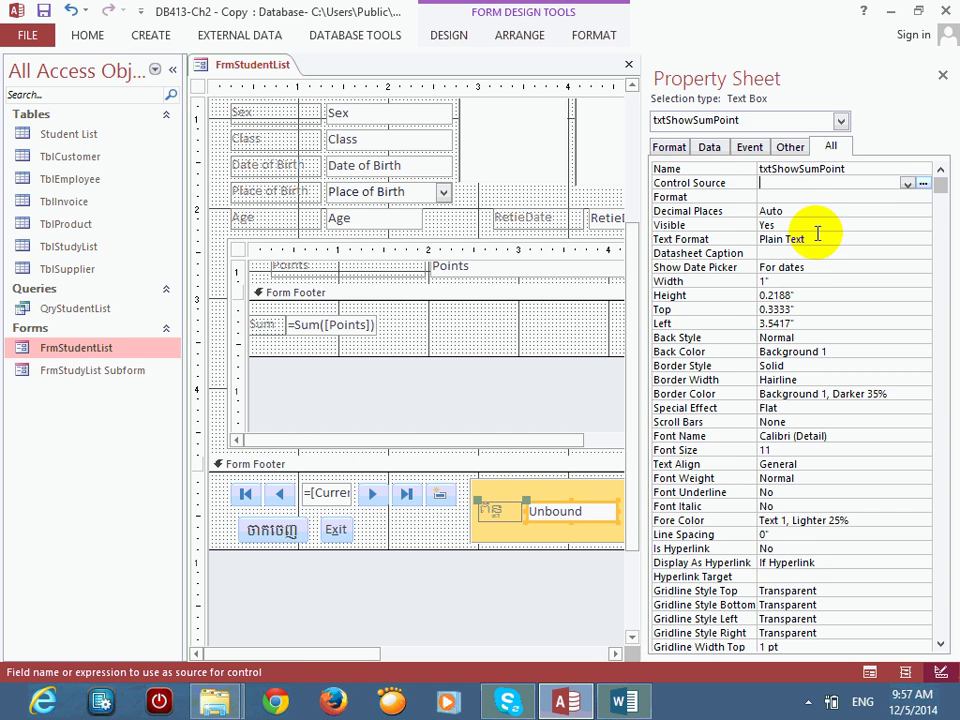
left_click(923, 185)
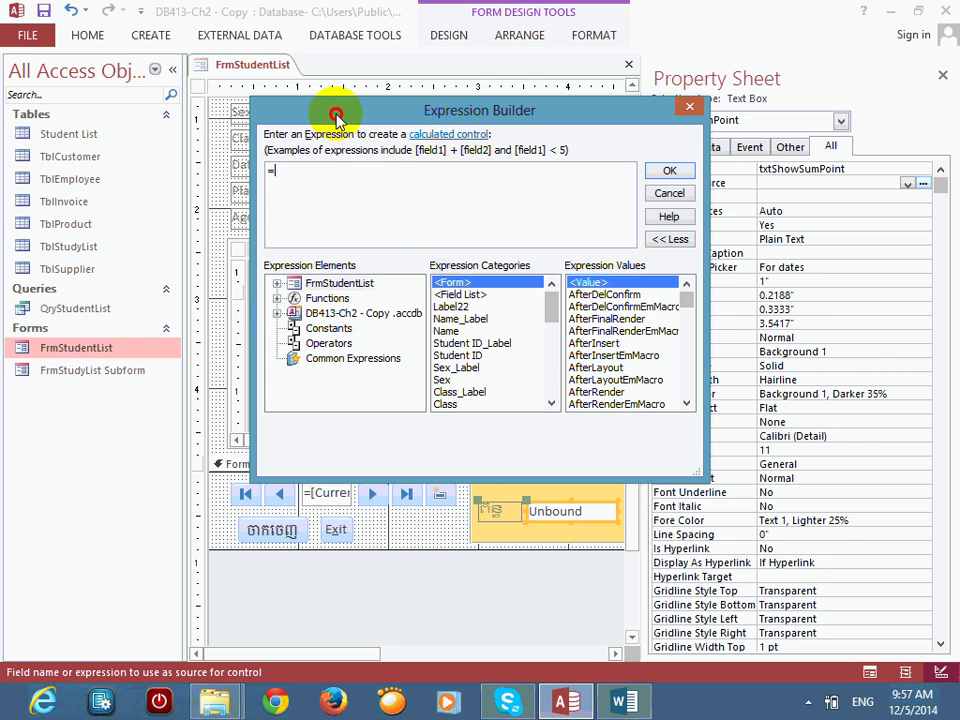
left_click_drag(332, 111, 580, 62)
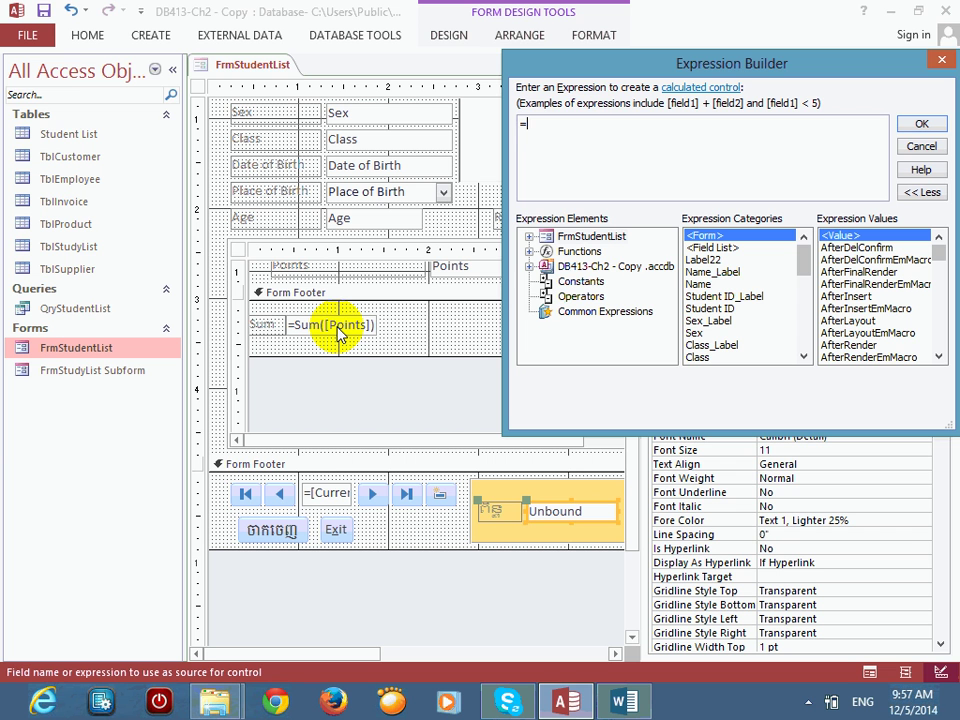
left_click_drag(574, 58, 548, 31)
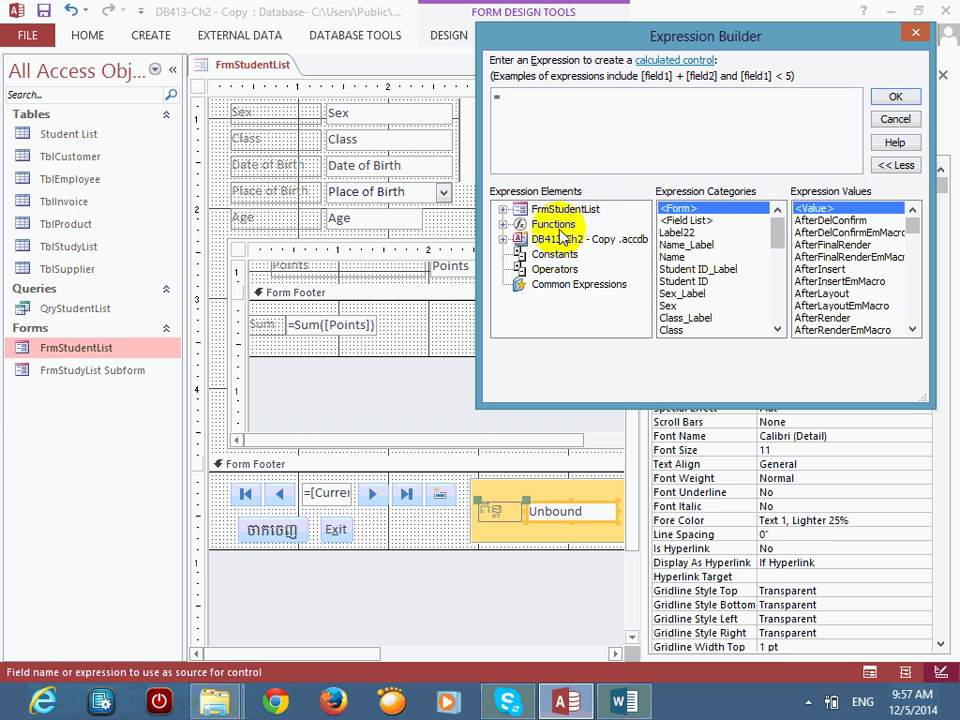
left_click(503, 209)
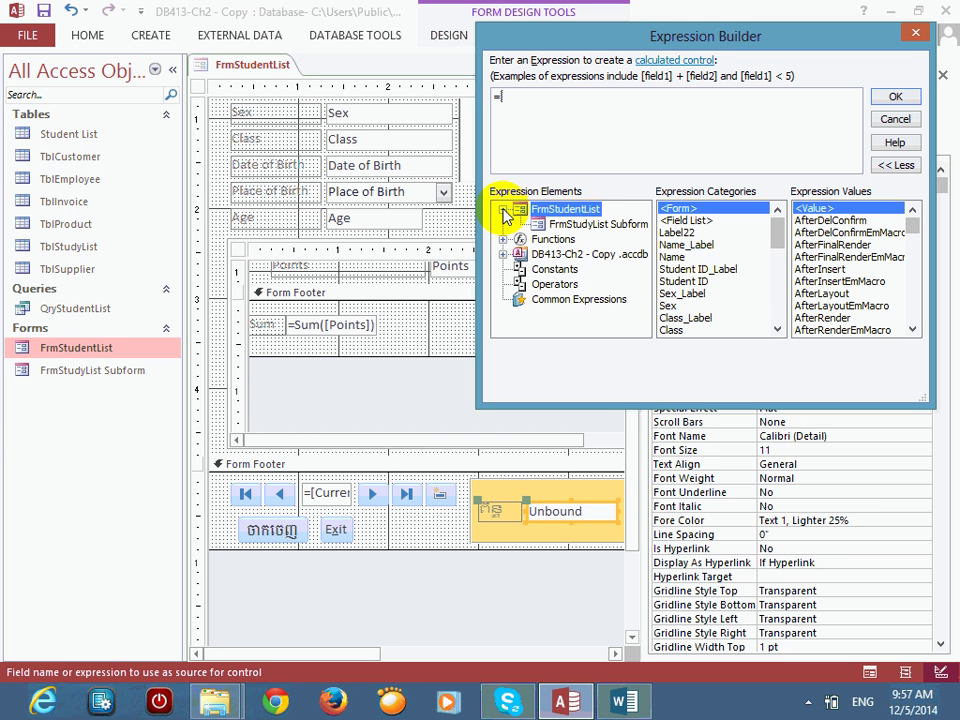
left_click(595, 225)
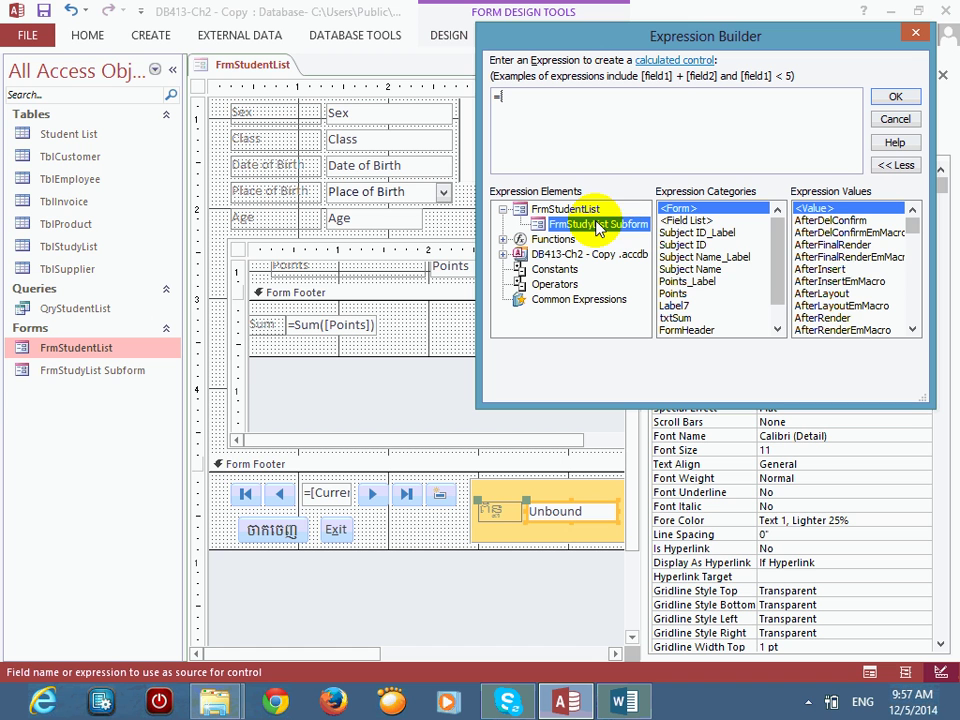
left_click(690, 318)
double_click(690, 318)
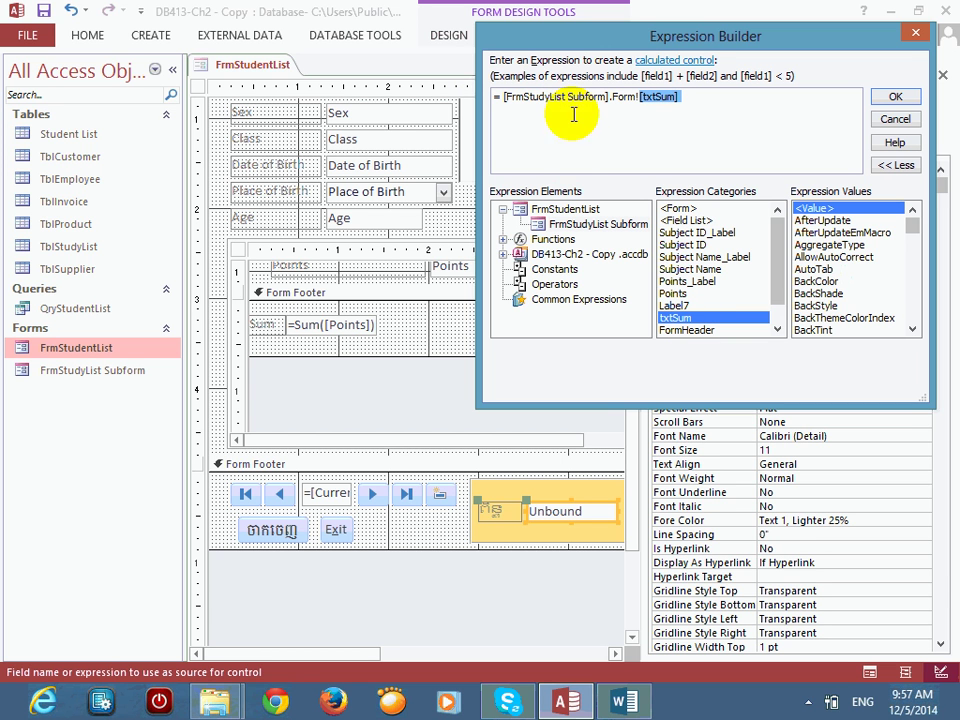
Step: Review the subform reference in the built expression and accept it as the Control Source of txtShowSumPoint
left_click(611, 96)
left_click_drag(611, 96, 504, 96)
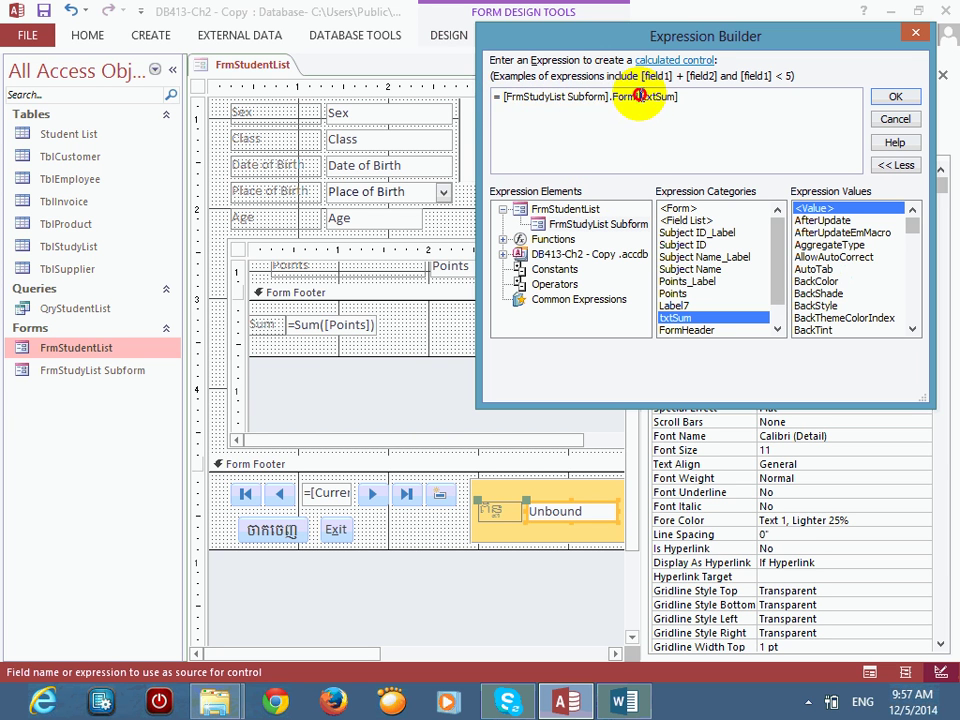
left_click_drag(638, 96, 504, 112)
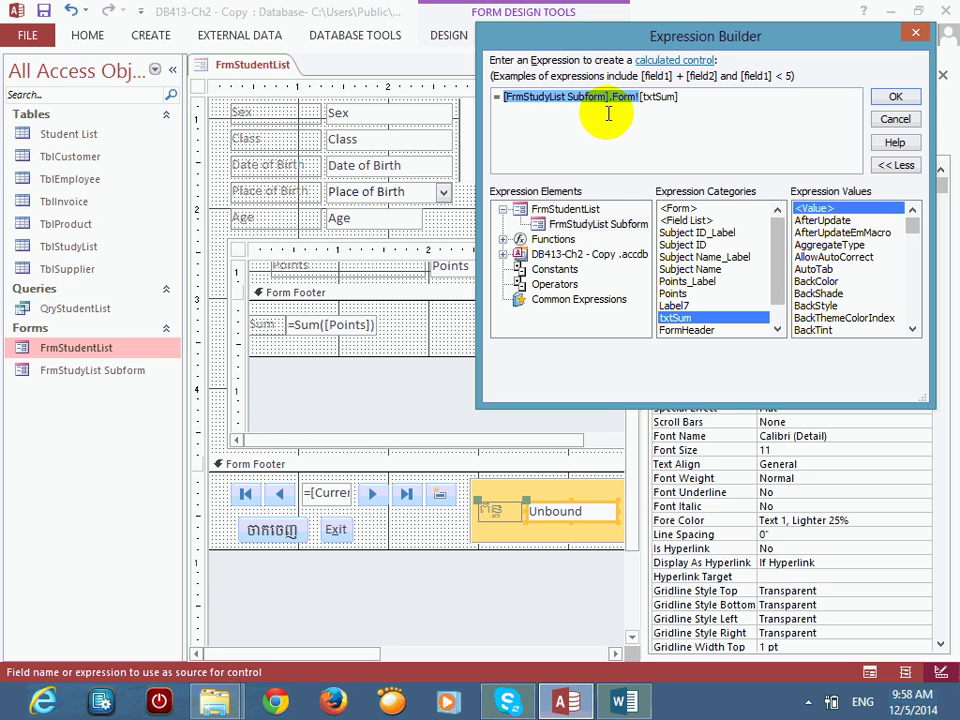
left_click(701, 99)
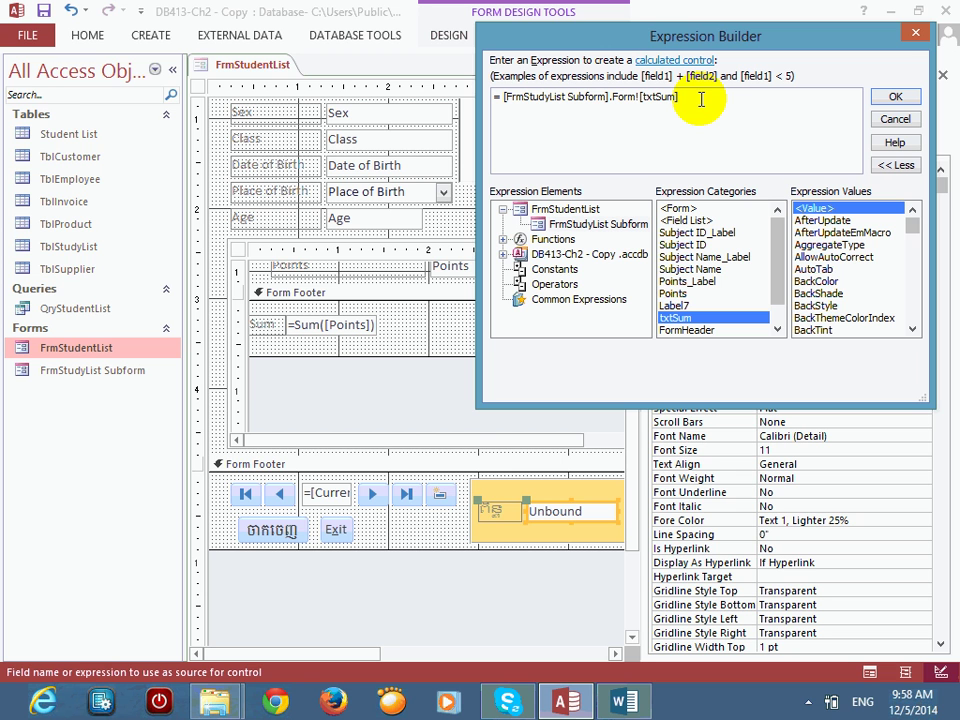
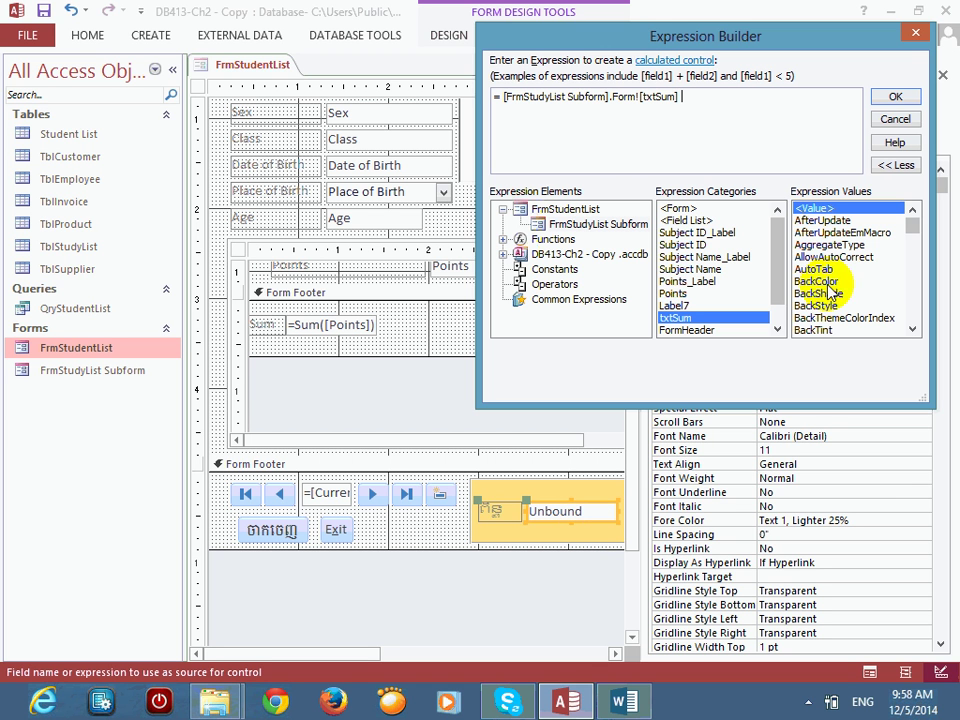
left_click(890, 96)
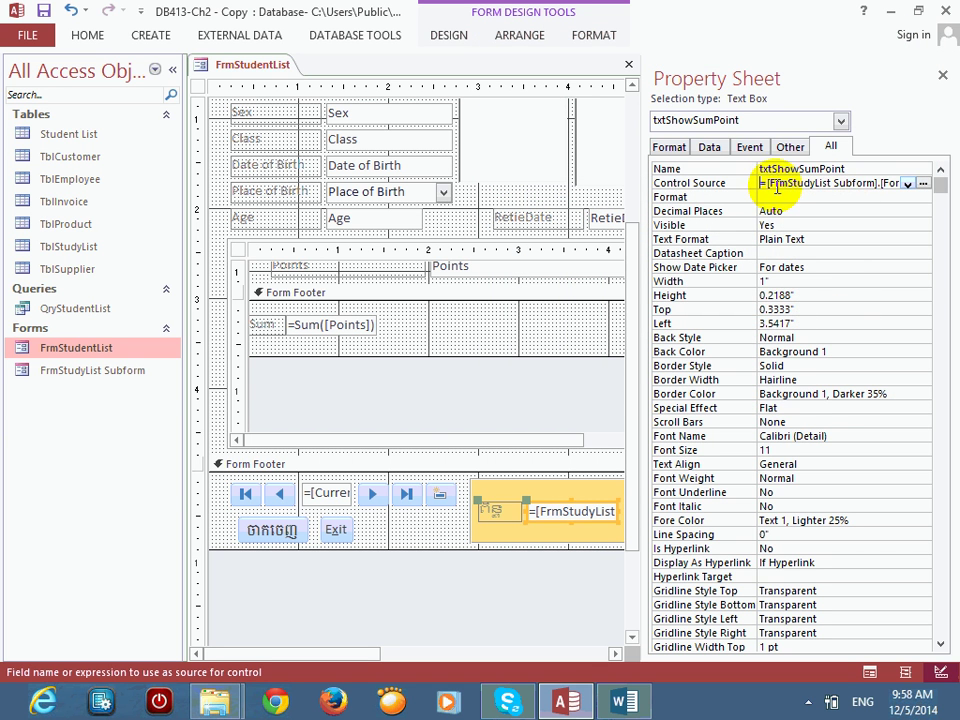
left_click(807, 199)
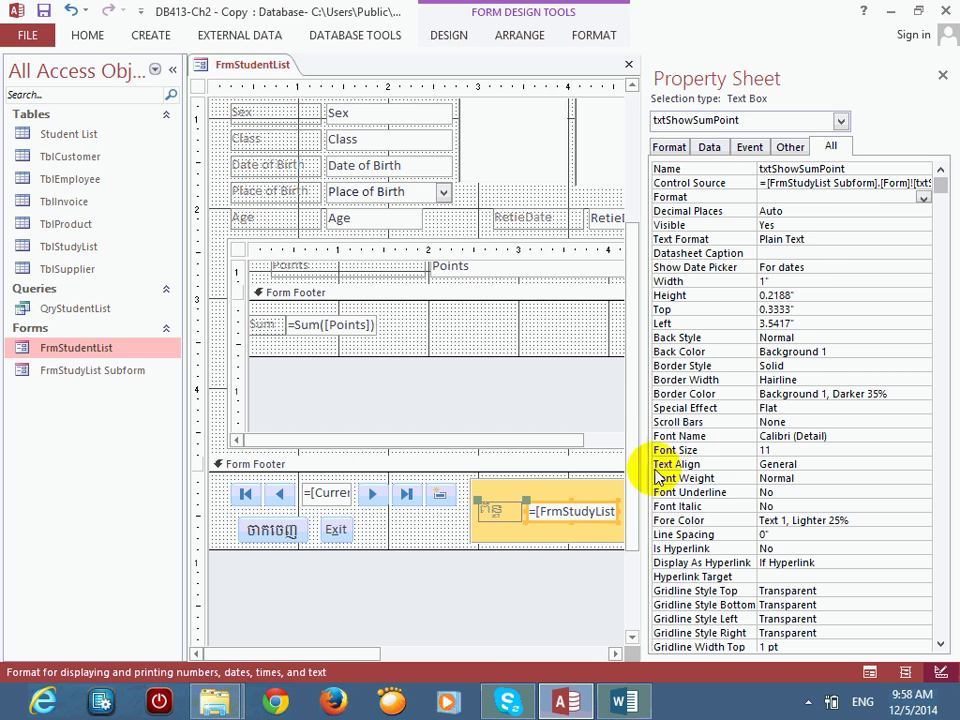
Step: Check the points total in Form View on the first two records, then return FrmStudentList to Design View and close the properties
left_click(85, 34)
left_click(27, 68)
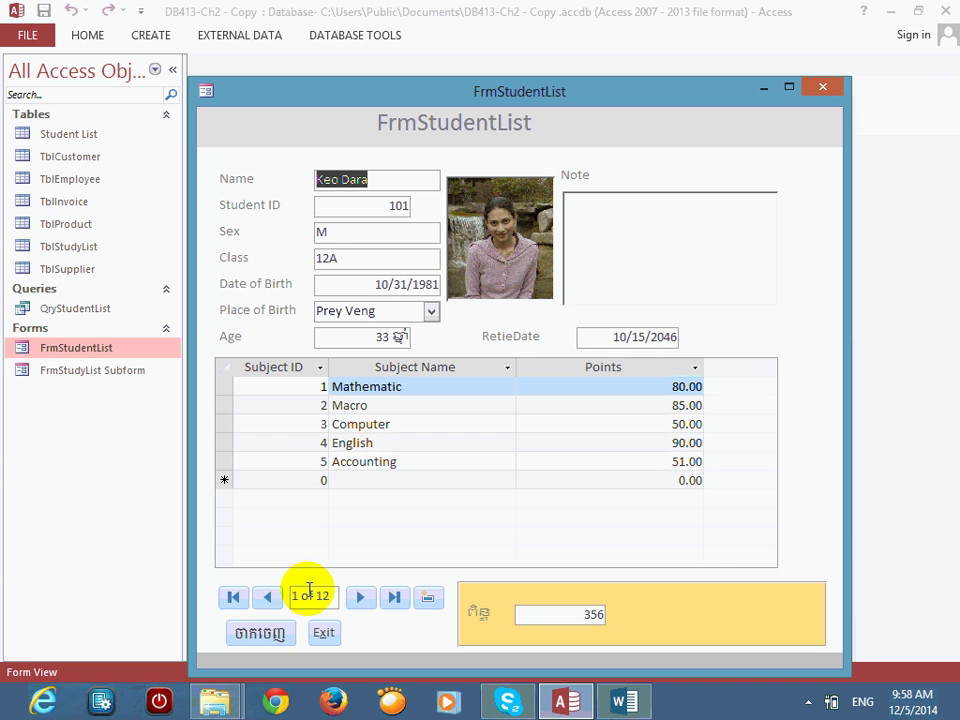
left_click(360, 597)
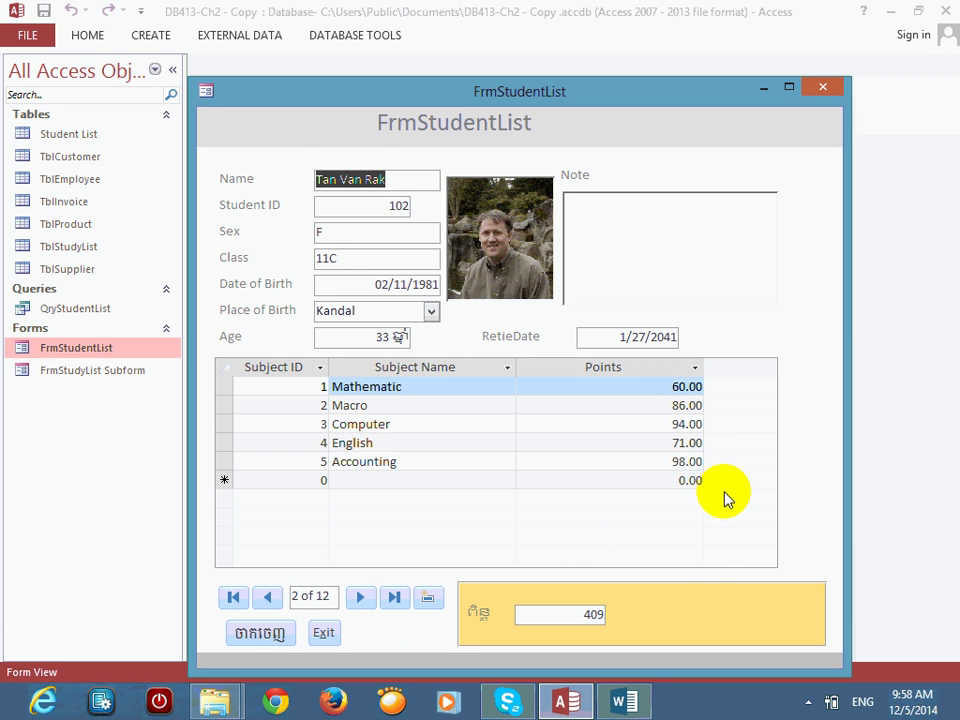
right_click(695, 160)
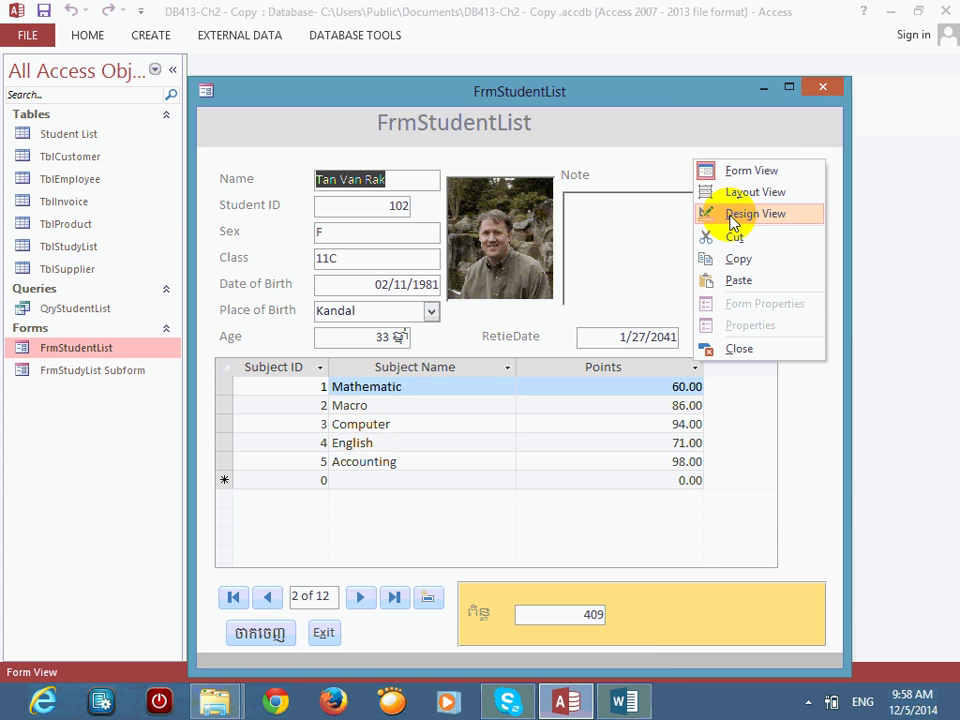
left_click(733, 216)
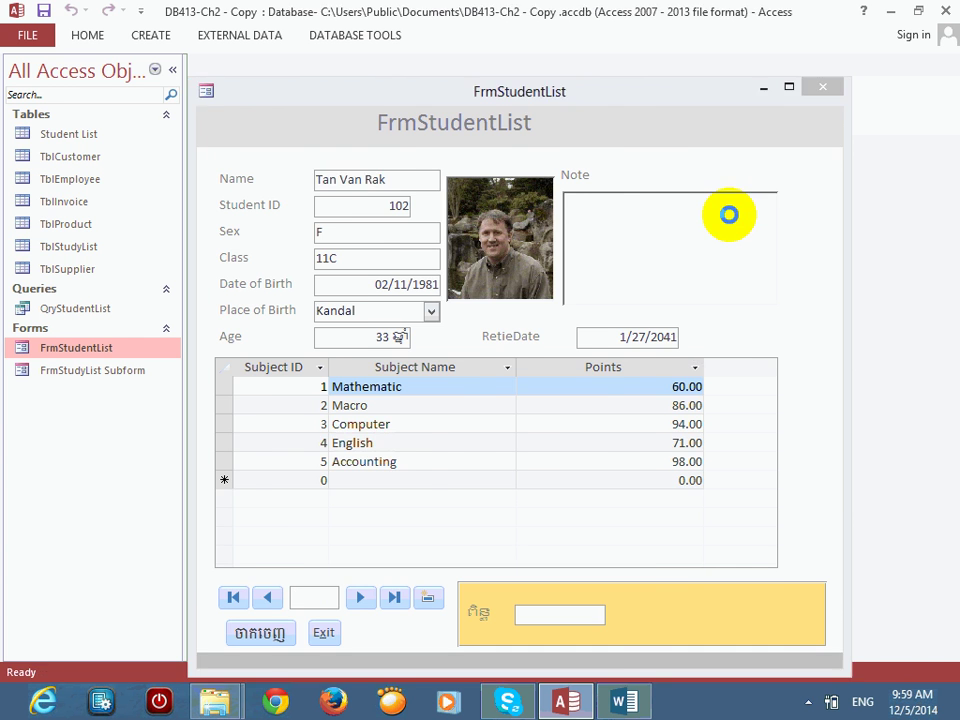
left_click(942, 75)
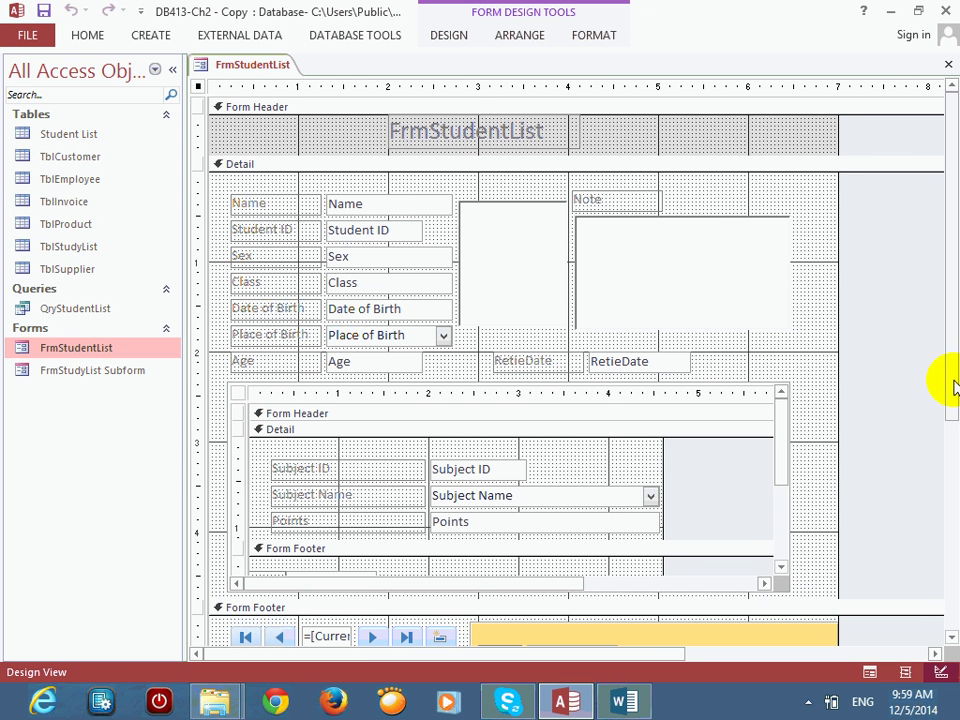
Step: Narrow the txtShowSumPoint text box in the yellow footer box so it is just wide enough for the points total
scroll(943, 420, "down", 3)
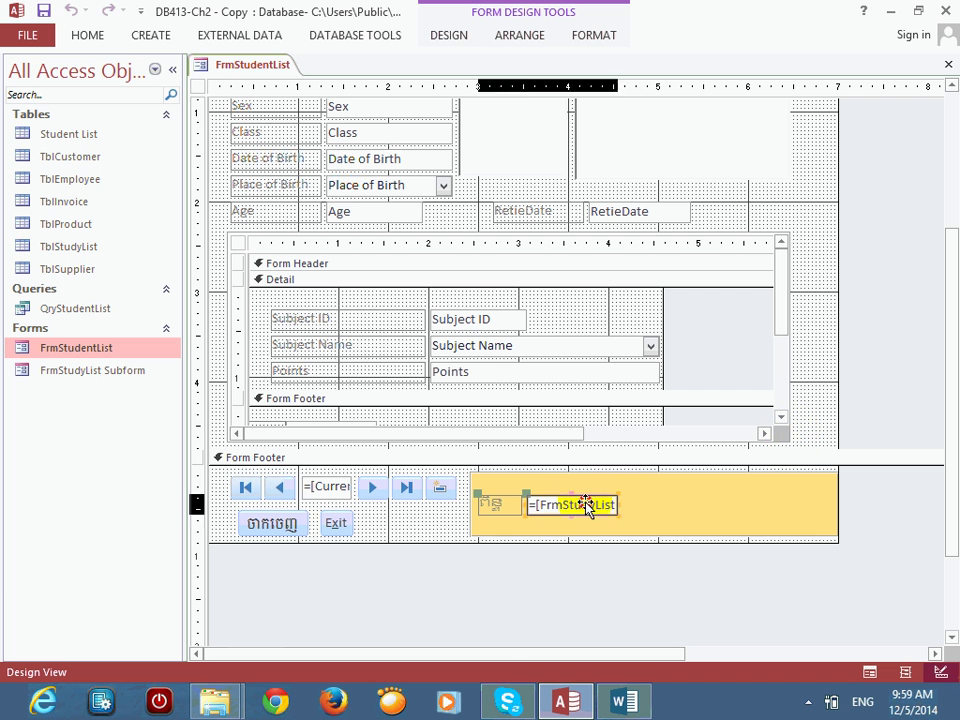
left_click(587, 505)
key("shift+Left")
key("shift+Left")
key("shift+Left")
key("shift+Left")
key("shift+Left")
key("shift+Left")
key("shift+Left")
key("shift+Left")
key("shift+Left")
key("shift+Left")
key("shift+Left")
key("shift+Left")
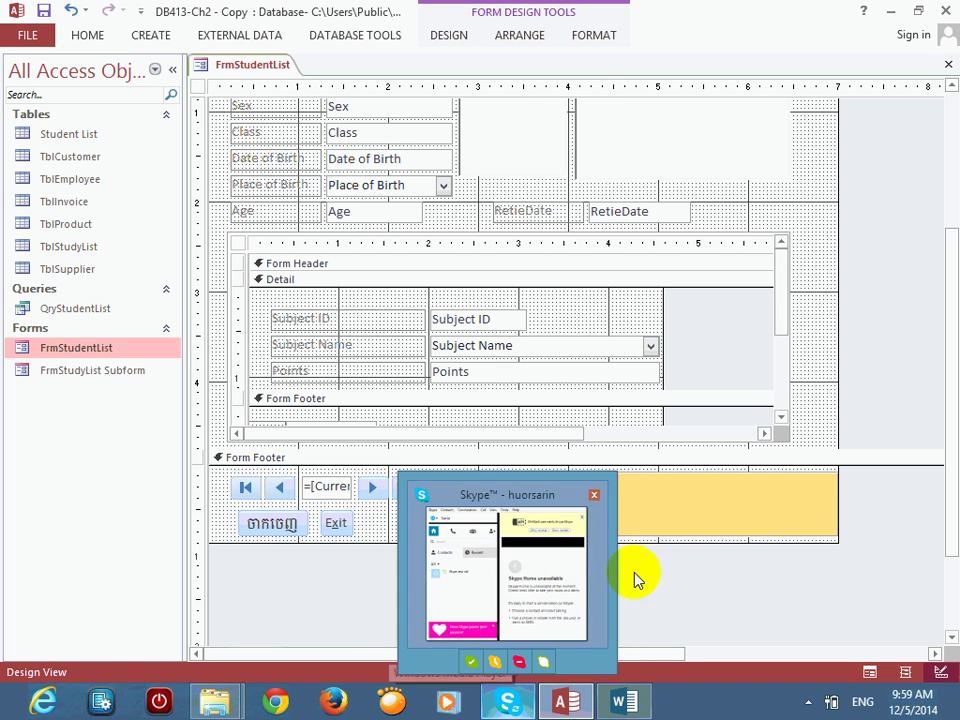
Step: Add a text box to the subform's Form Footer and place its label just beside the =Sum([Points]) box
left_click(781, 418)
left_click(781, 418)
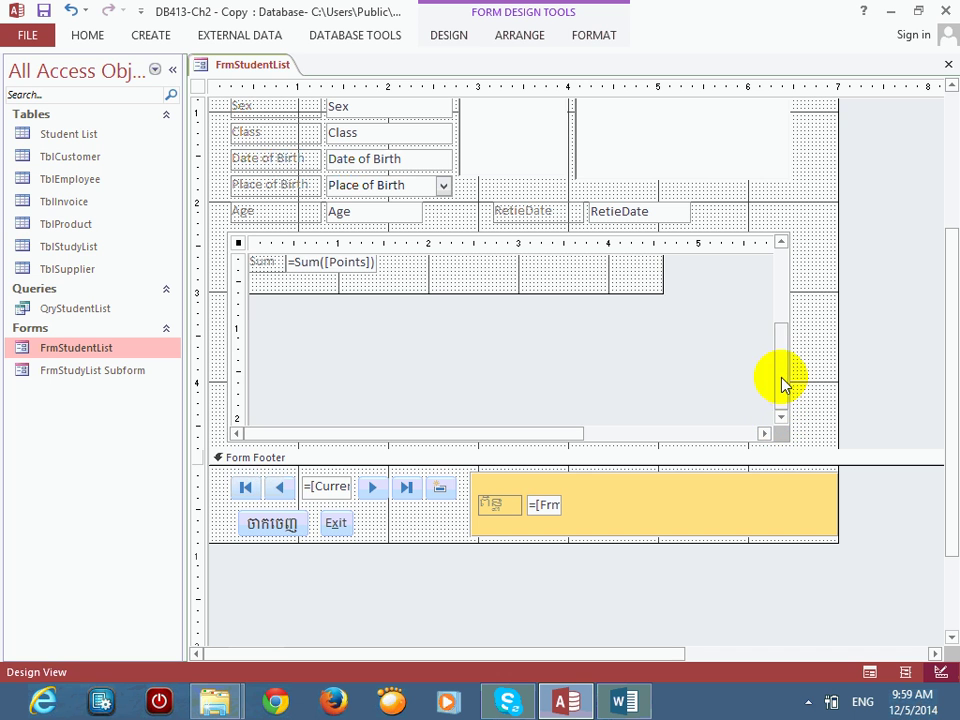
left_click_drag(784, 386, 784, 347)
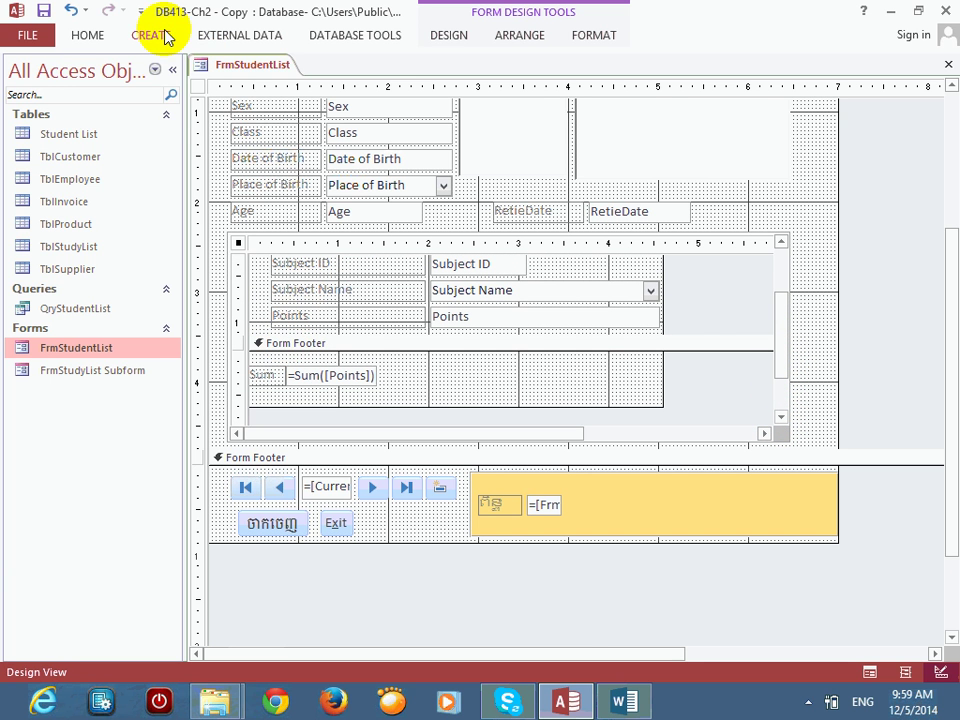
left_click(446, 36)
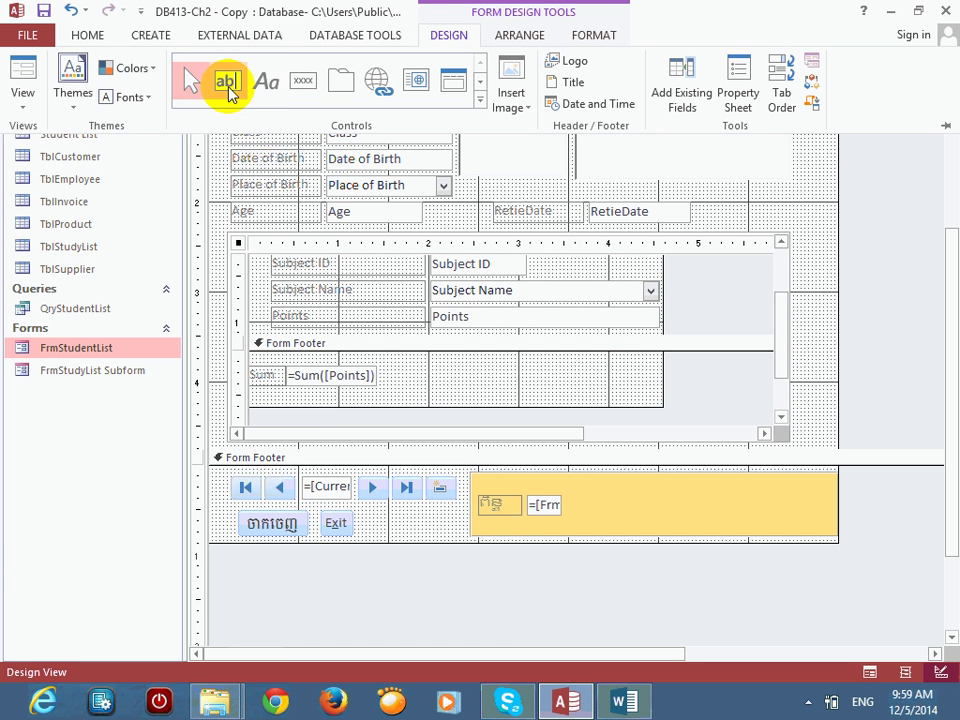
left_click(226, 82)
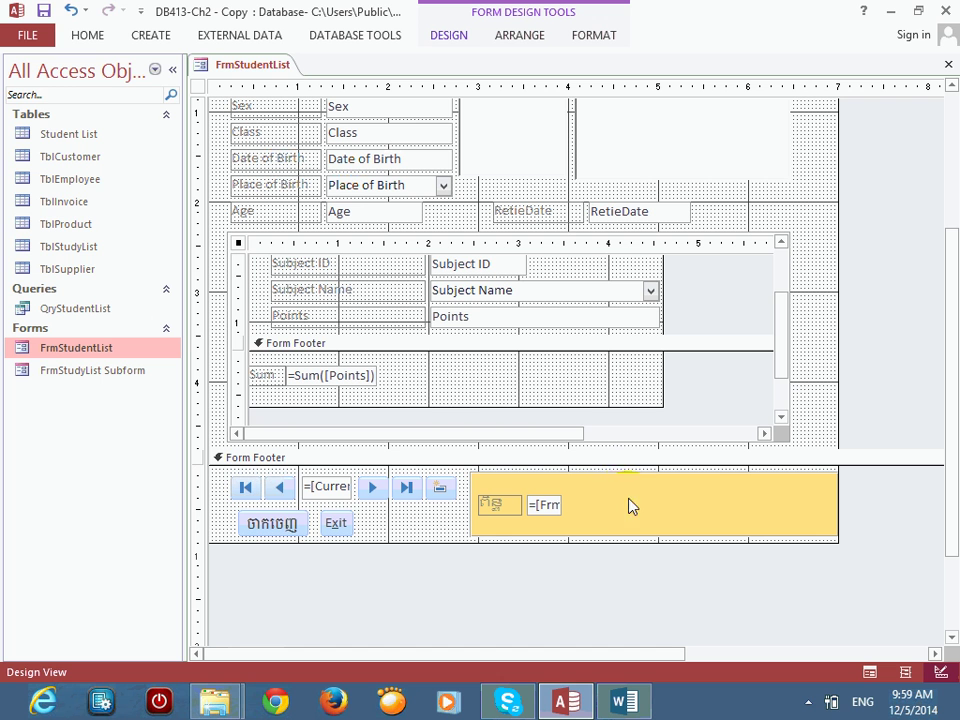
left_click(473, 366)
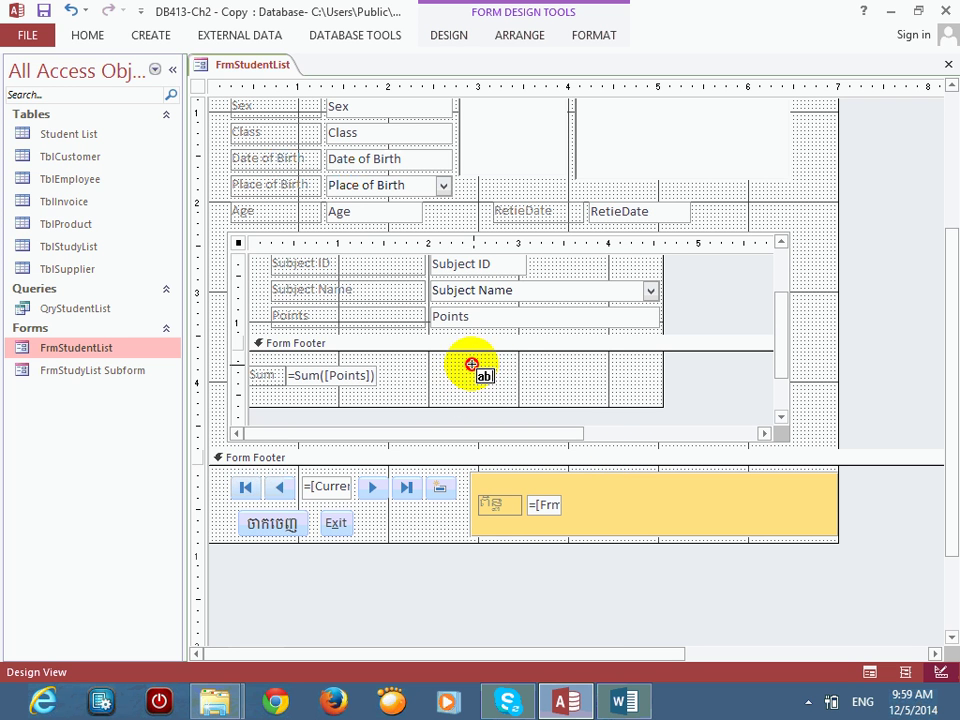
left_click(374, 370)
left_click_drag(374, 370, 386, 368)
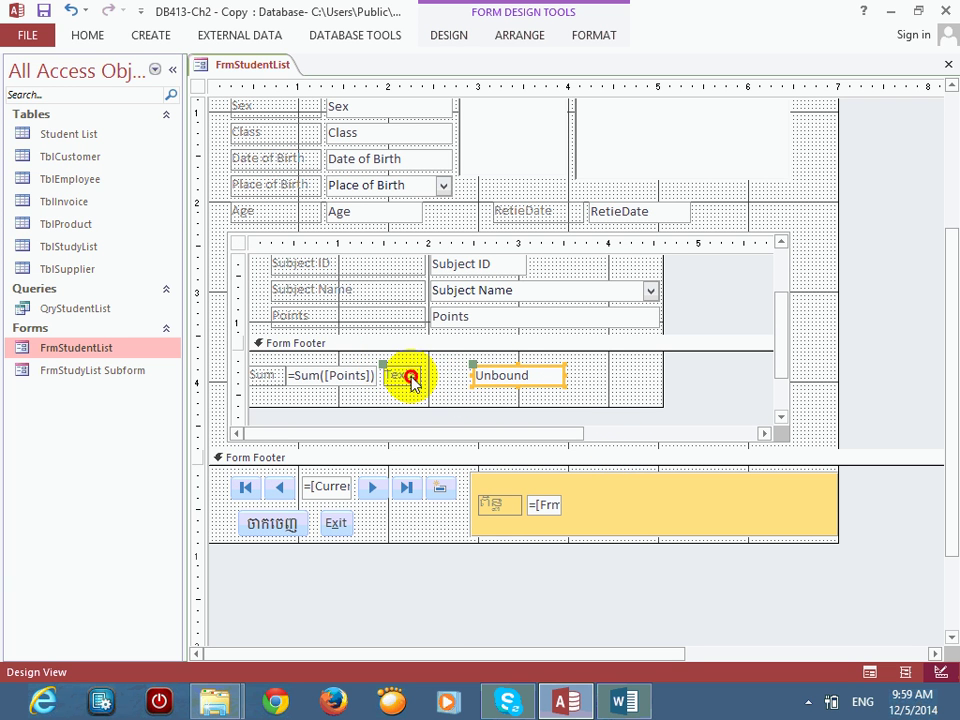
Step: Caption the new subform text box's label Average and move the unbound text box up against it
double_click(405, 373)
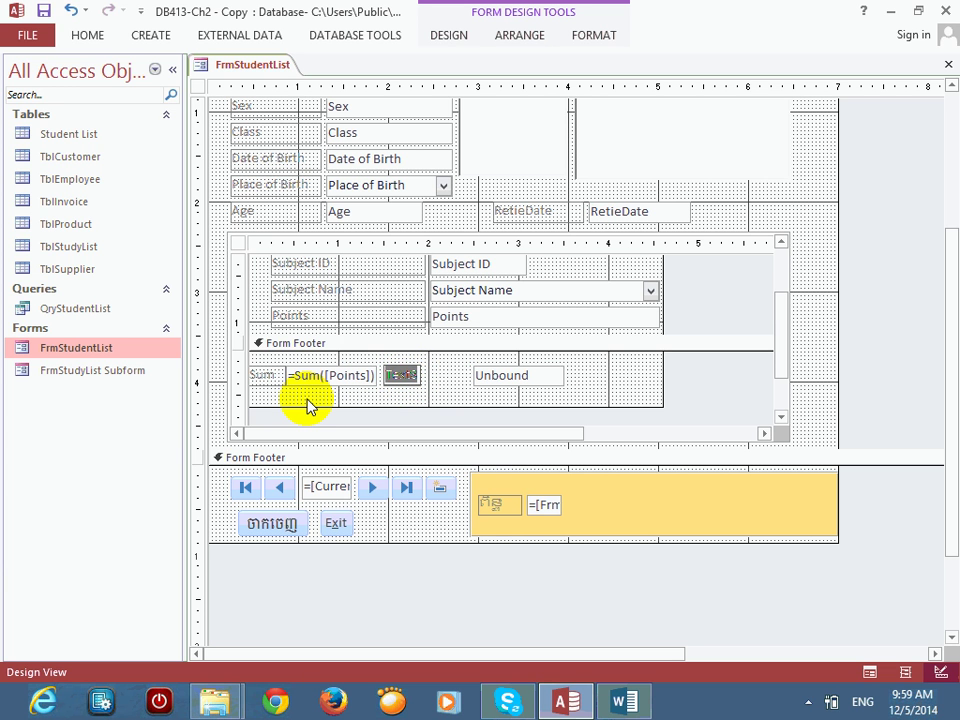
type("Average")
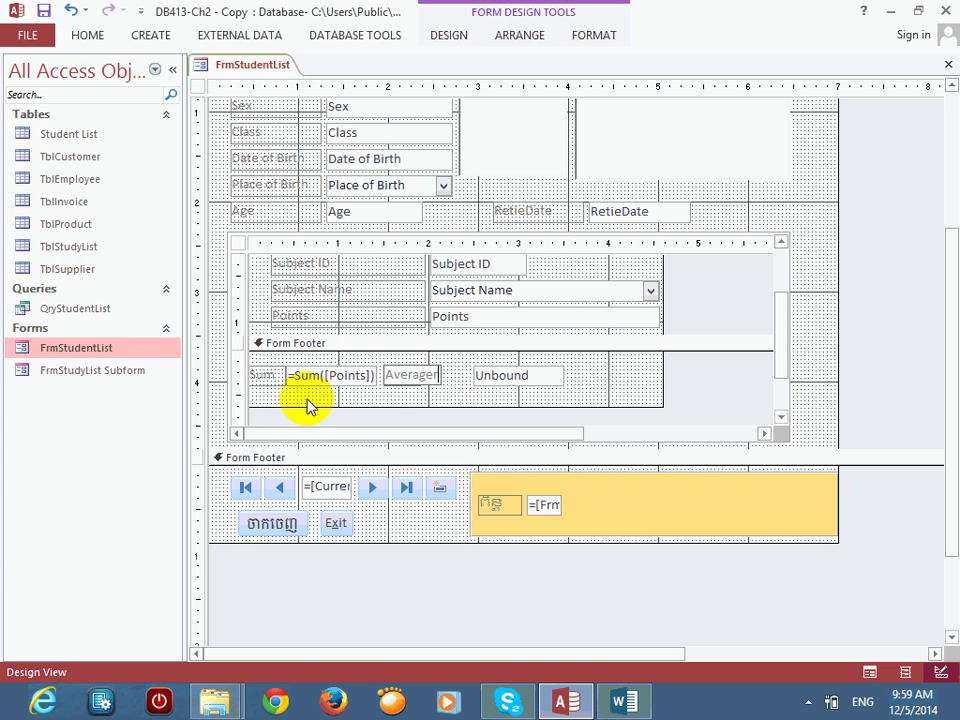
type("r")
key("BackSpace")
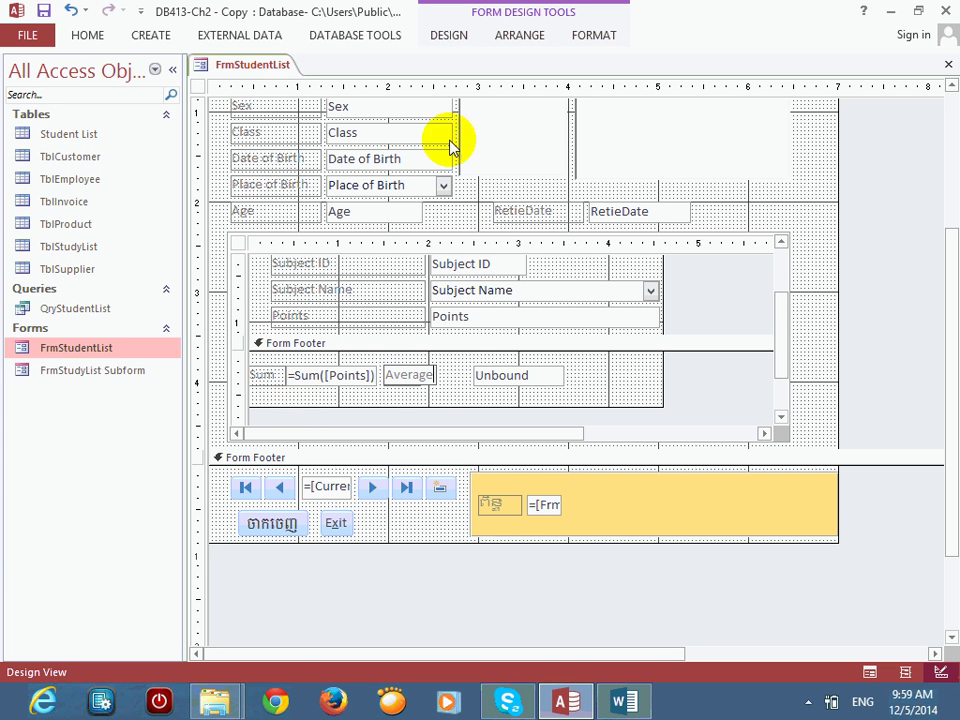
left_click(533, 388)
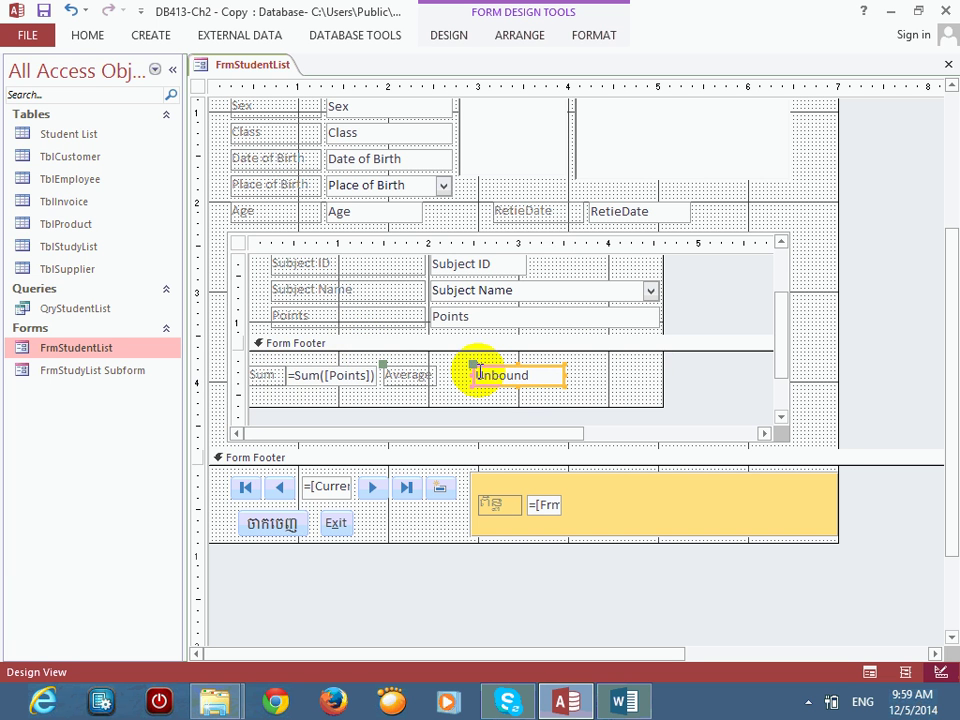
left_click_drag(471, 364, 439, 364)
Step: Name the unbound text box in the subform footer txtAvg
right_click(489, 376)
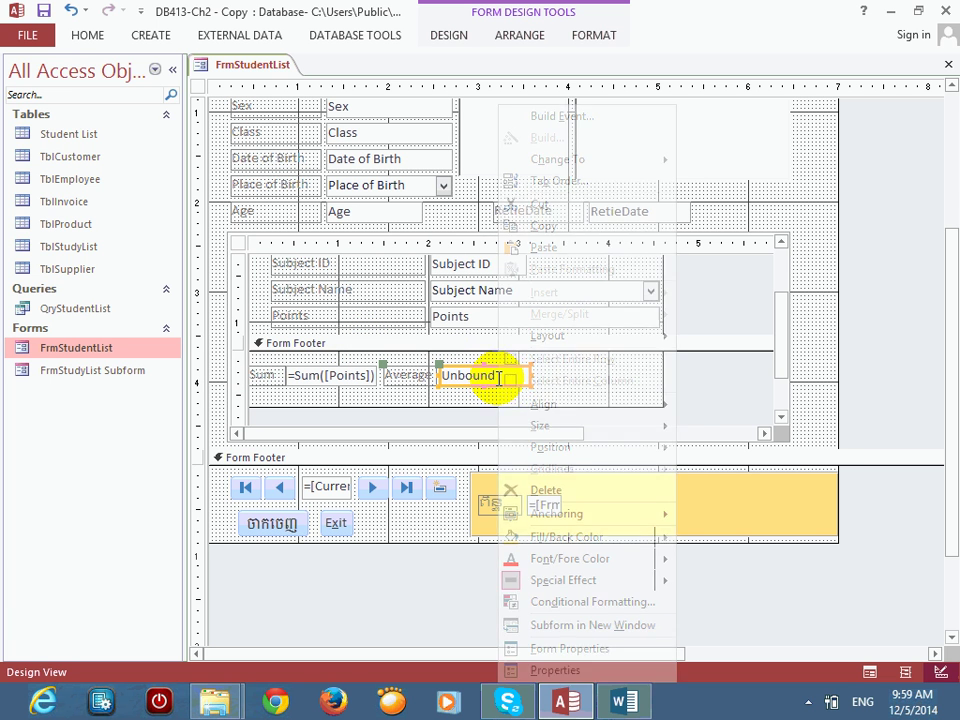
left_click(561, 670)
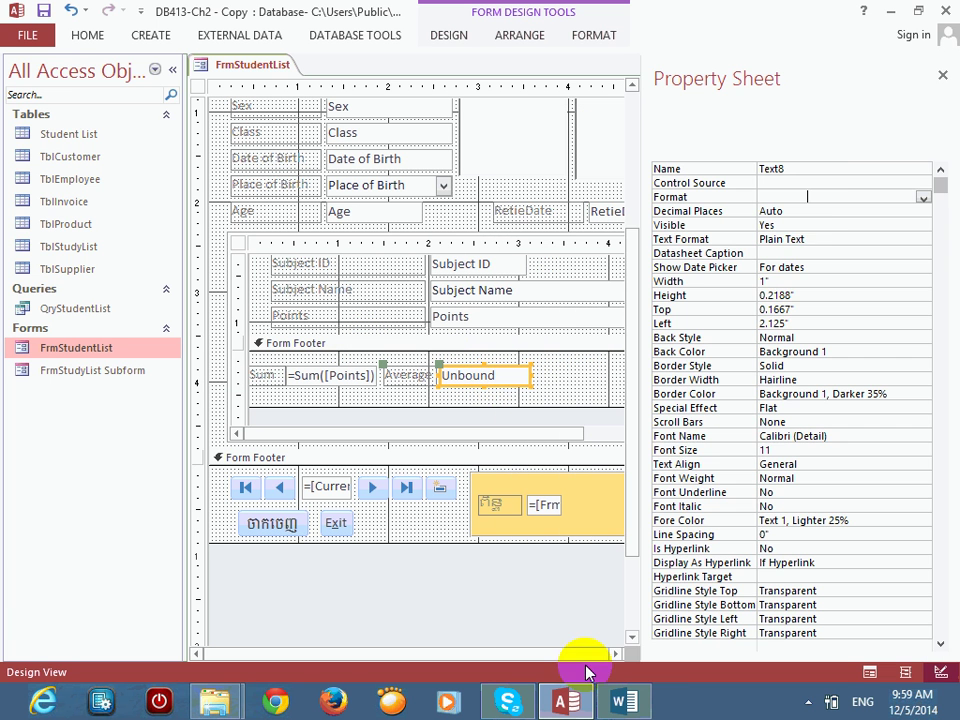
left_click(716, 168)
type("txtA")
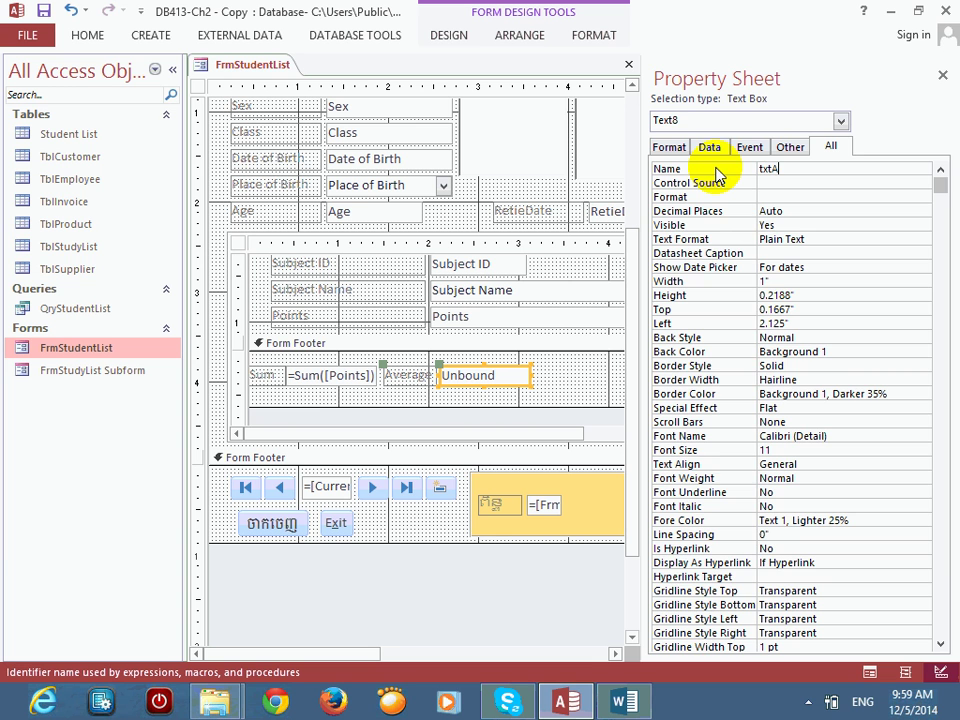
type("ver")
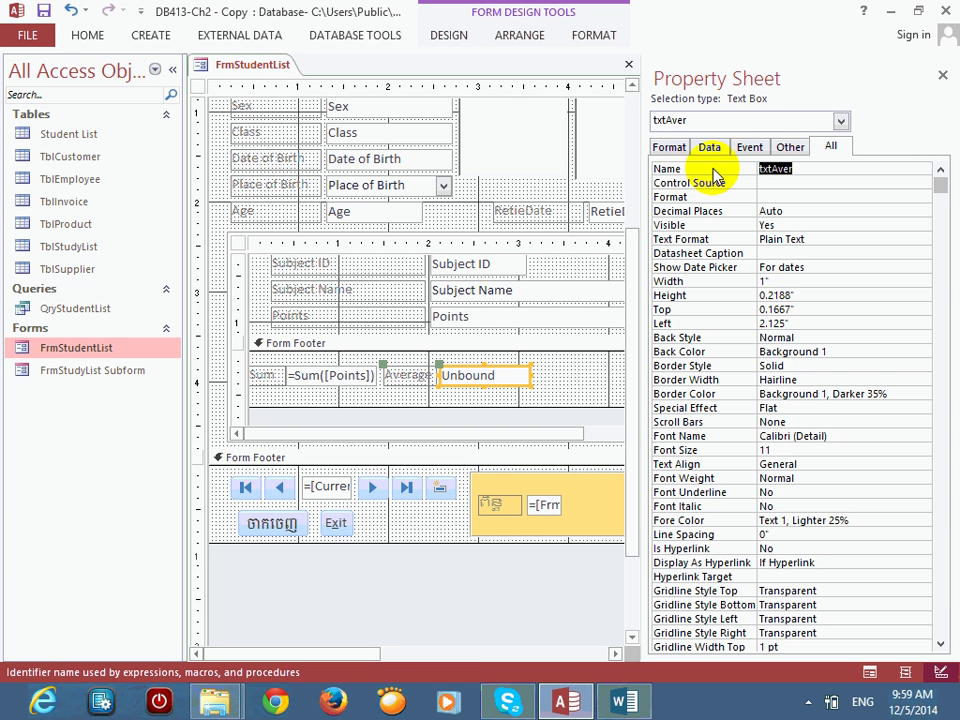
key("Return")
left_click(713, 171)
key("End")
key("BackSpace")
key("BackSpace")
type("g")
Step: Build the expression =Avg([Points]) as the Control Source of txtAvg
left_click(821, 184)
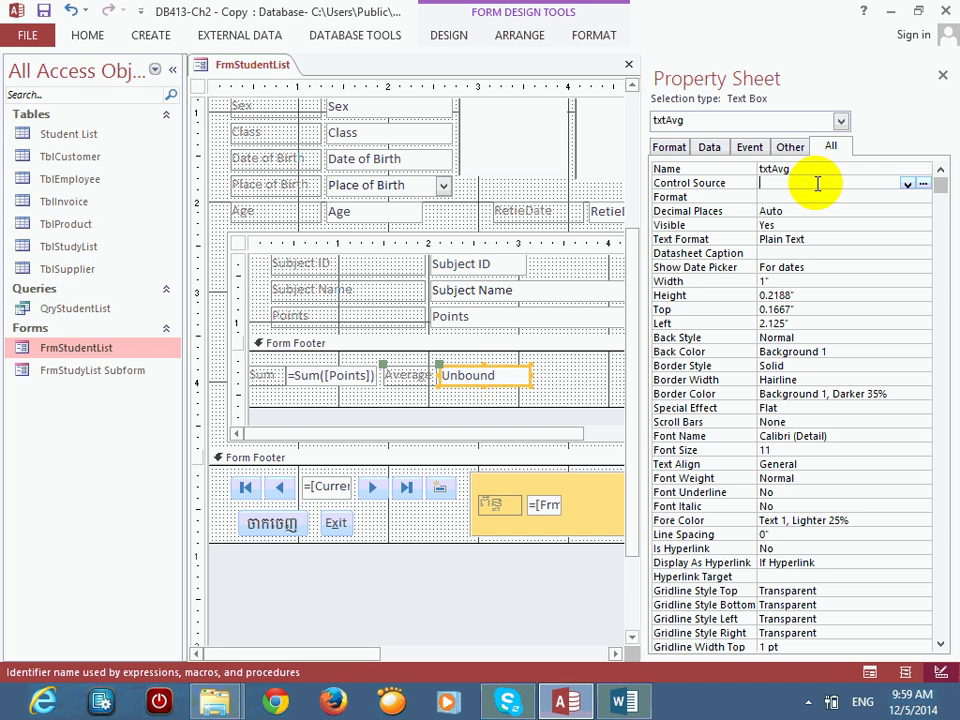
left_click(923, 184)
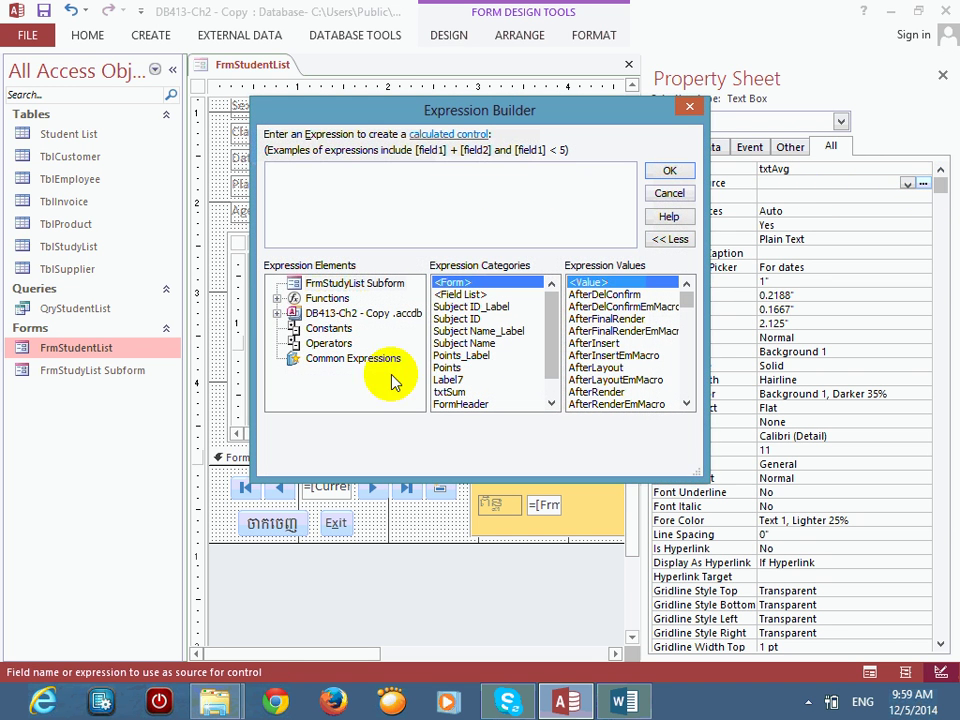
type("=av")
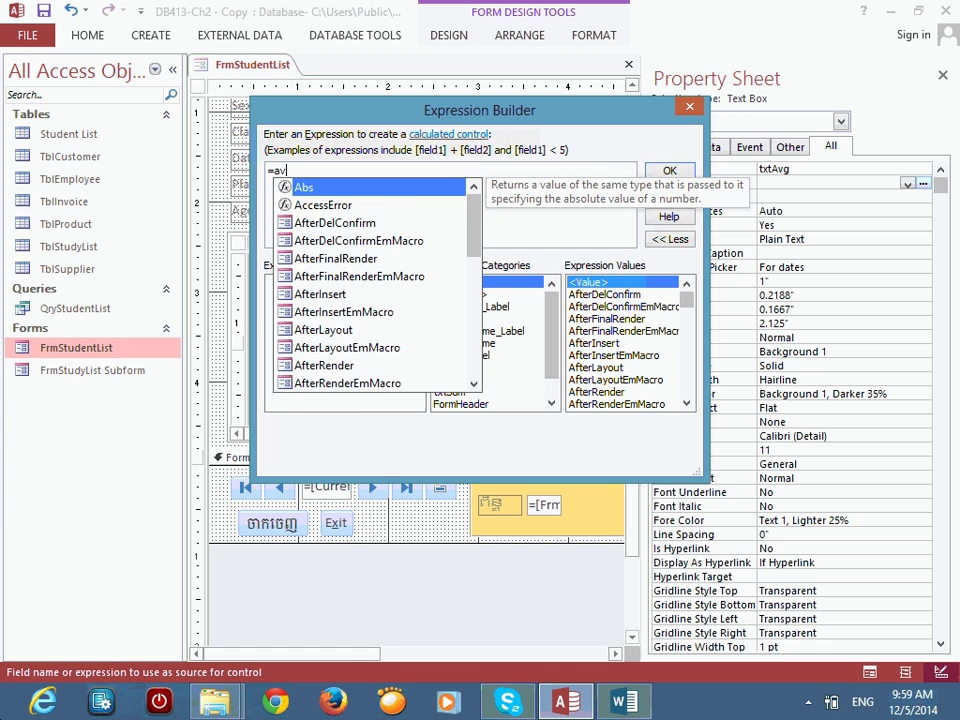
type("g(")
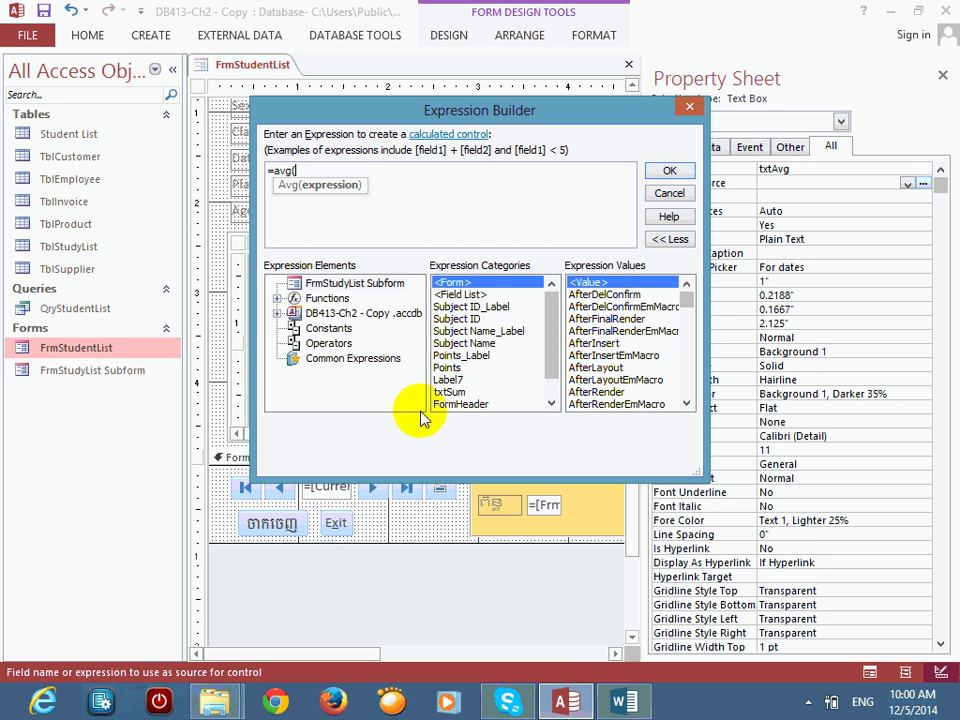
double_click(447, 368)
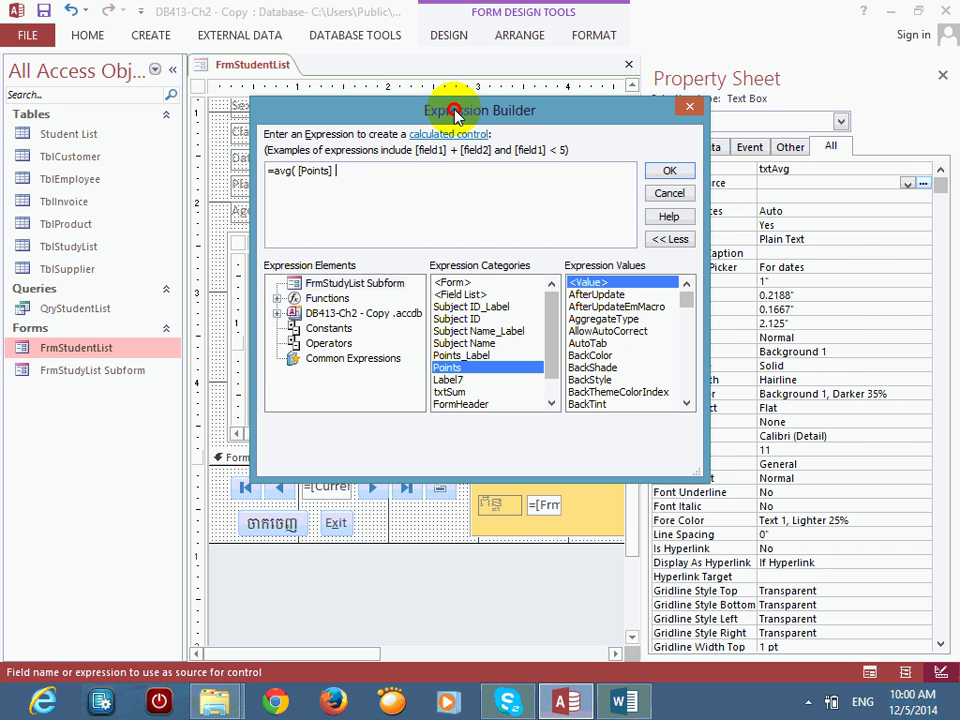
left_click_drag(458, 109, 606, 72)
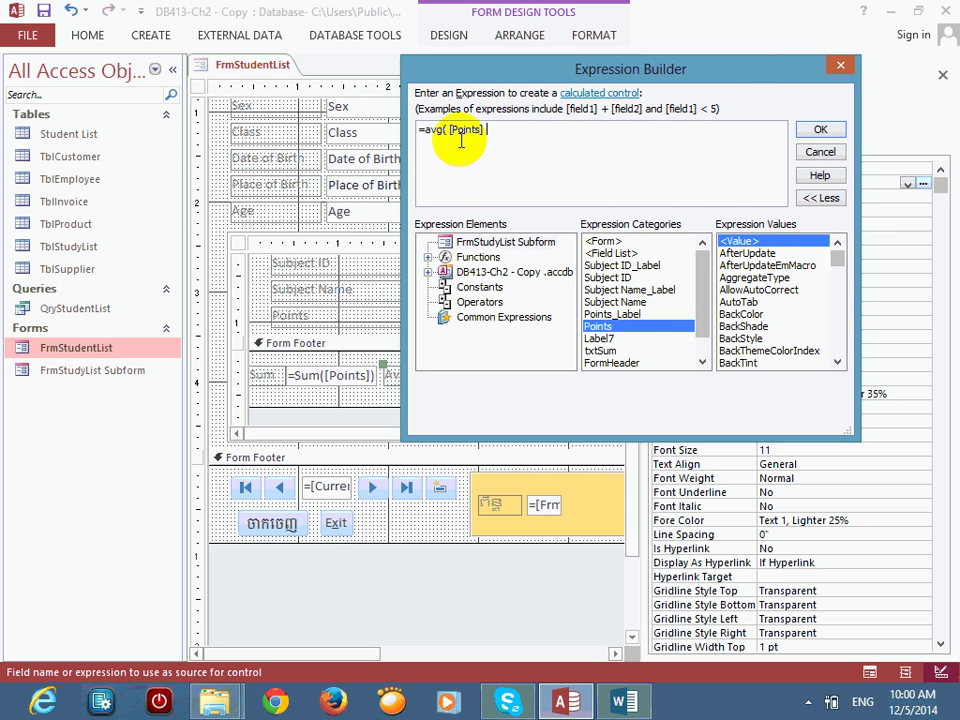
left_click_drag(491, 76, 460, 425)
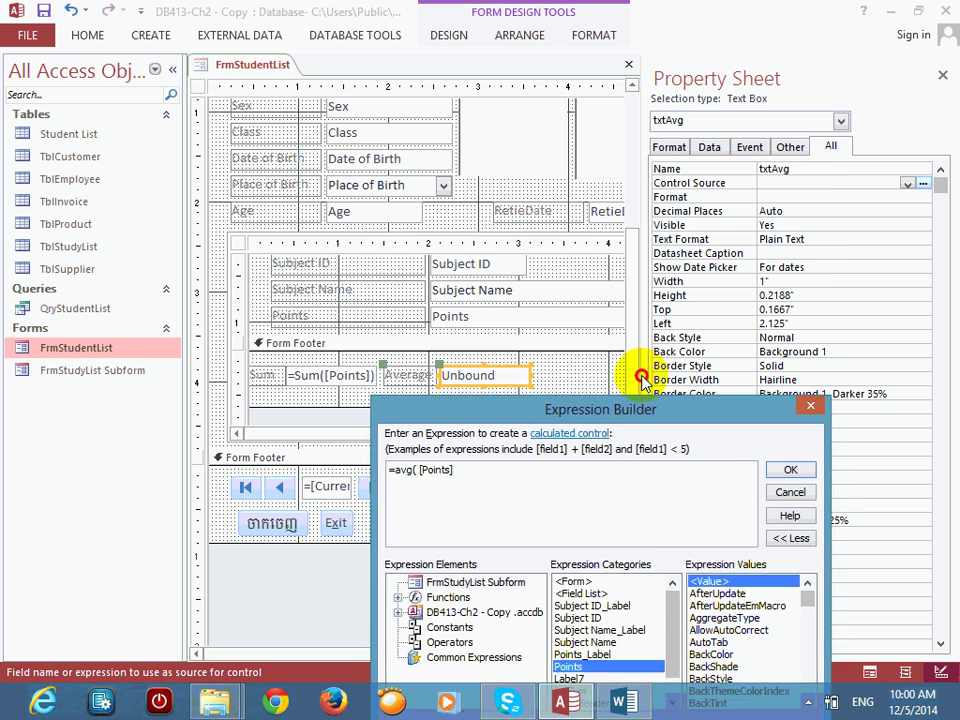
left_click_drag(480, 418, 474, 113)
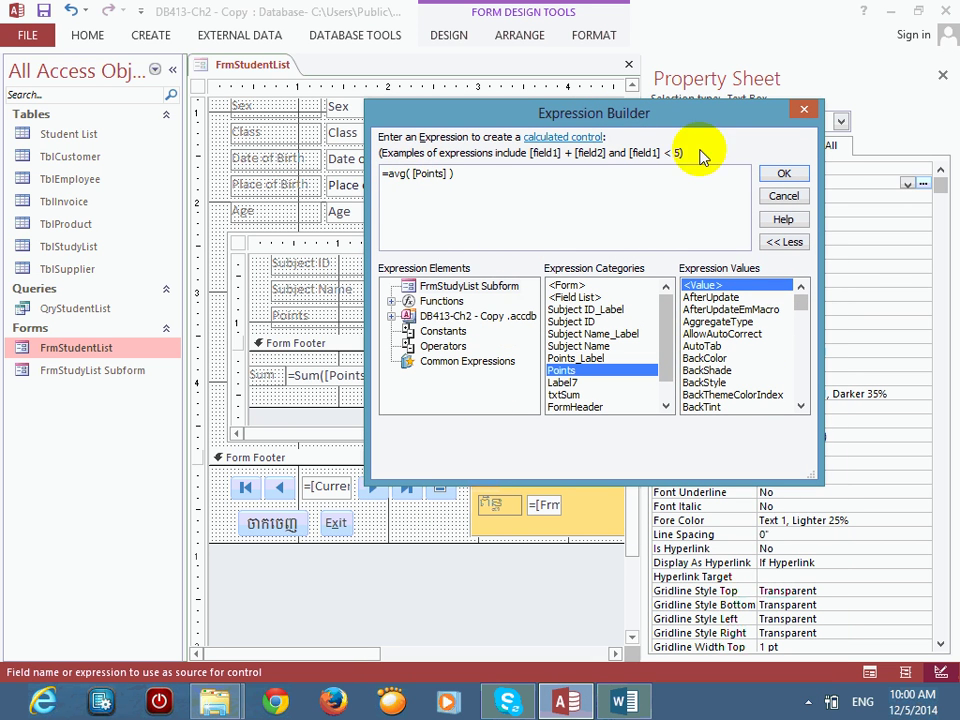
left_click(783, 176)
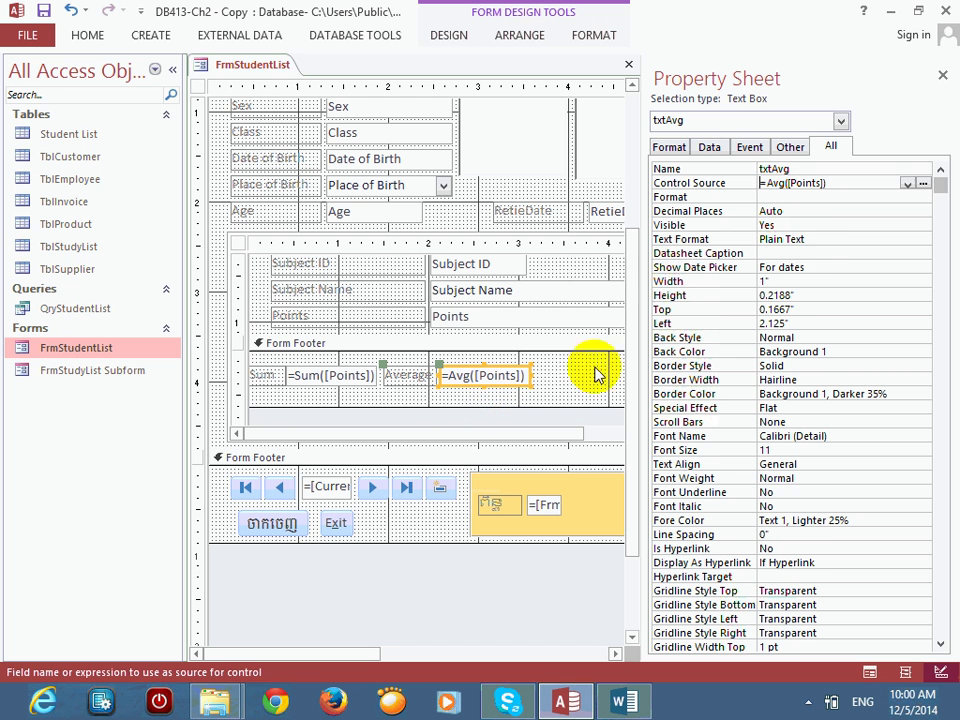
Step: Compare the subject points with the footer total in Form View, then return FrmStudentList to Design View and close the properties
left_click(87, 35)
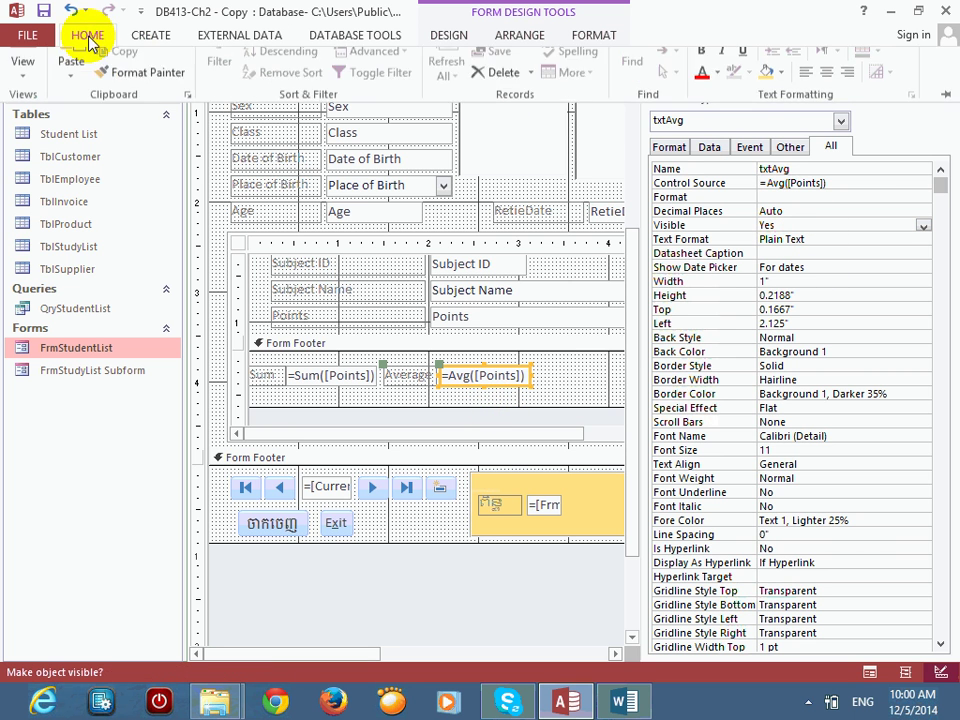
left_click(26, 80)
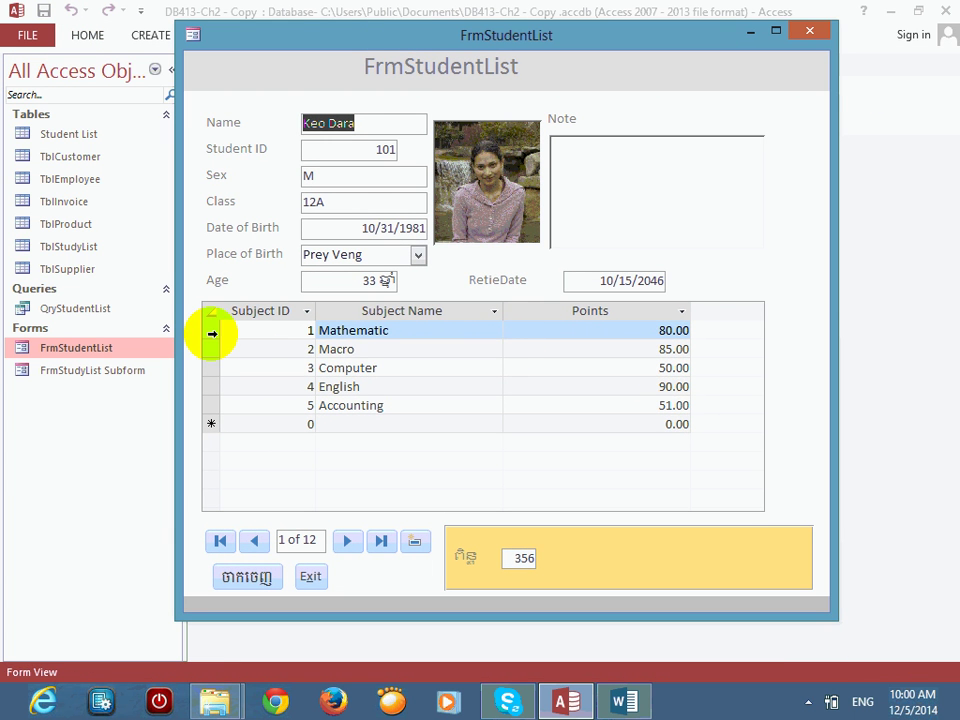
left_click_drag(212, 331, 214, 401)
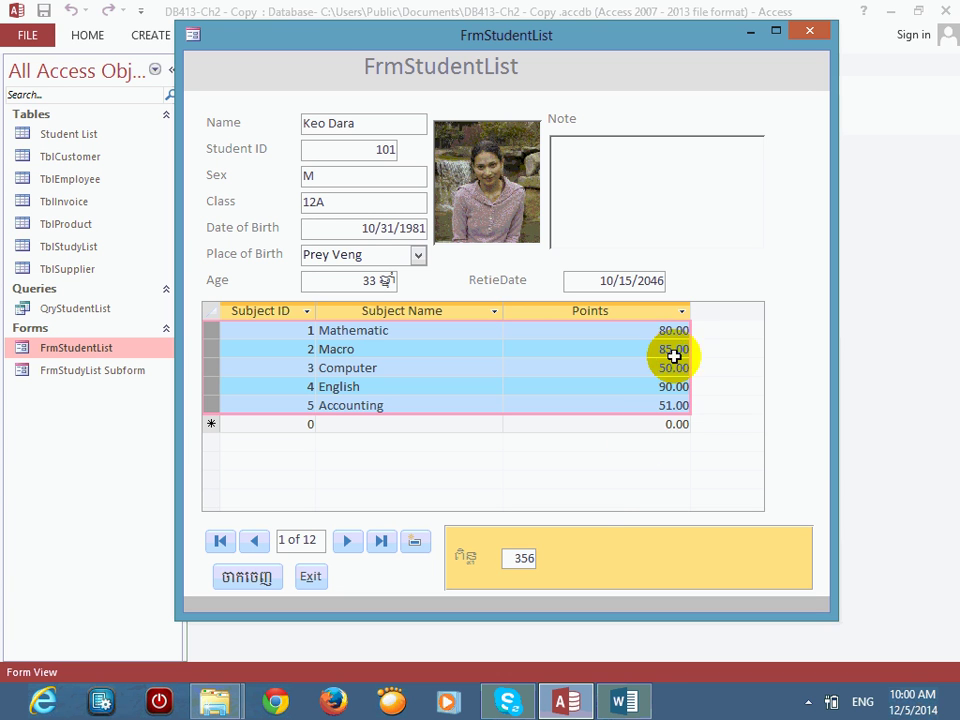
left_click(524, 559)
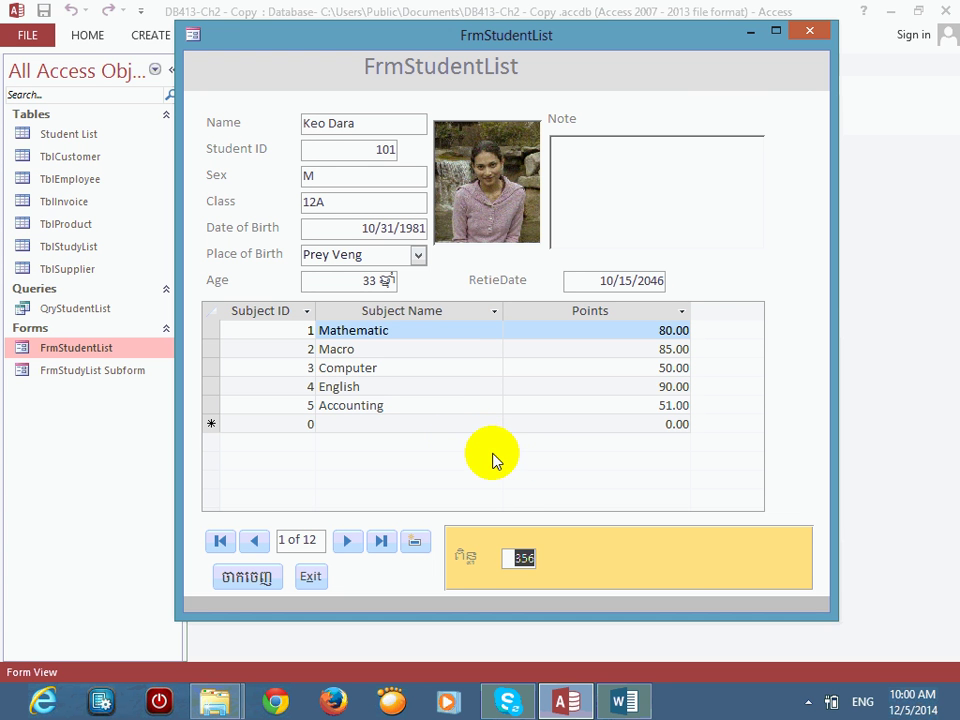
right_click(732, 104)
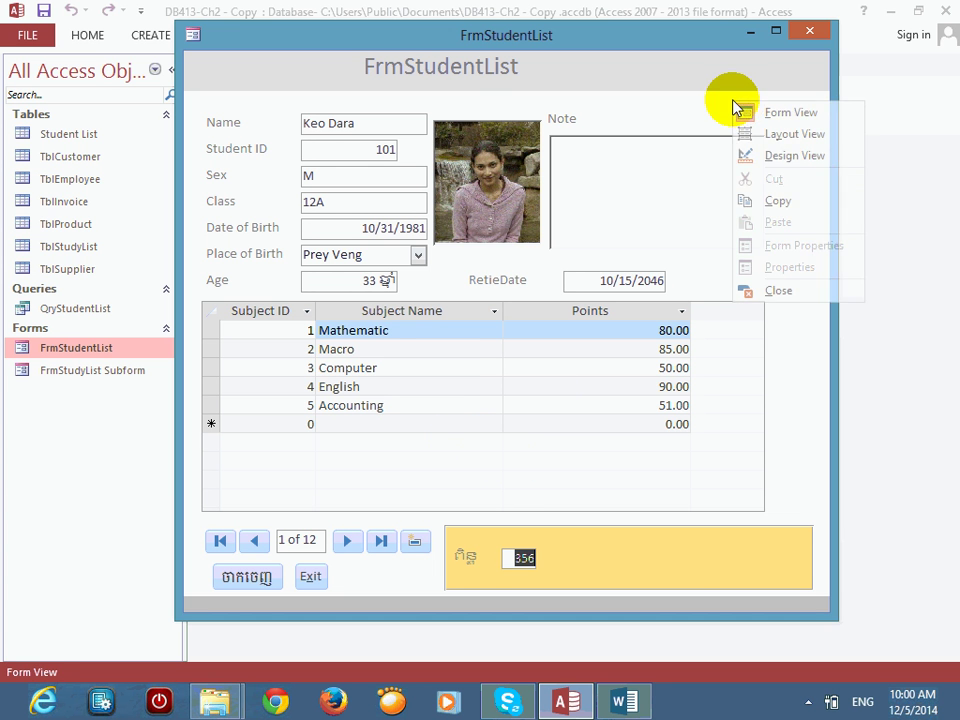
left_click(784, 155)
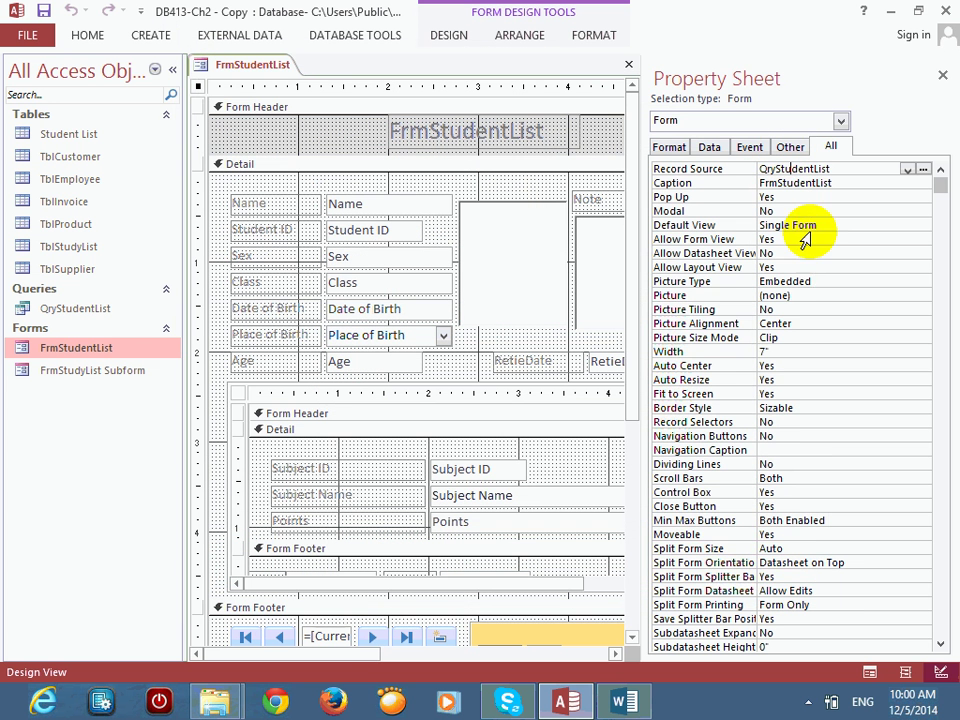
left_click(941, 76)
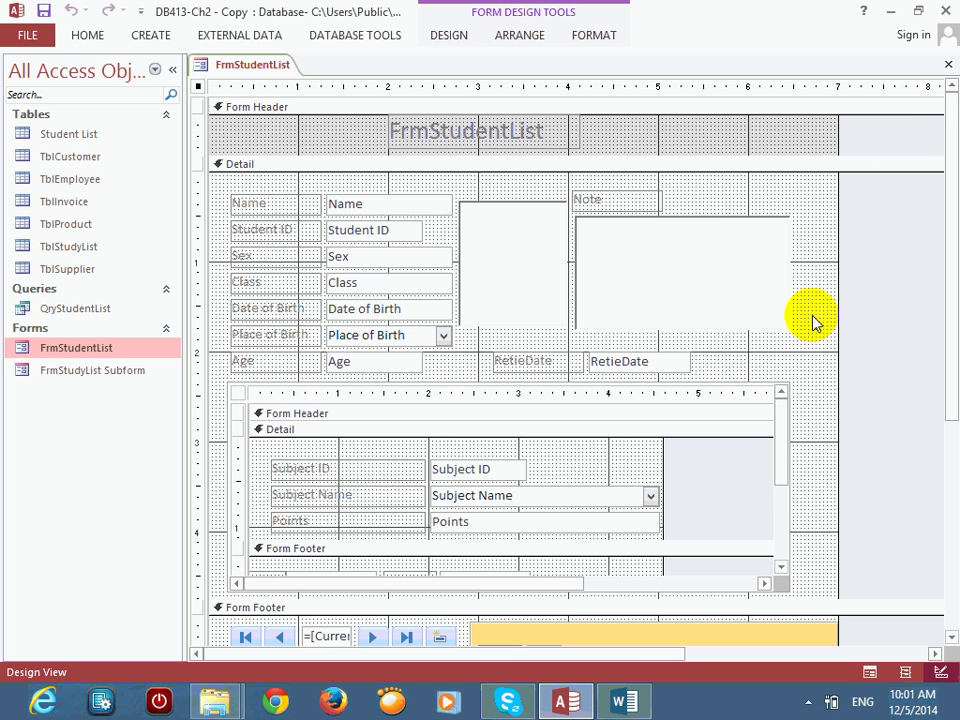
Step: Check the Average text box in the subform's footer, save the form and bring the main form's footer into view
left_click(782, 571)
left_click(783, 571)
left_click(459, 468)
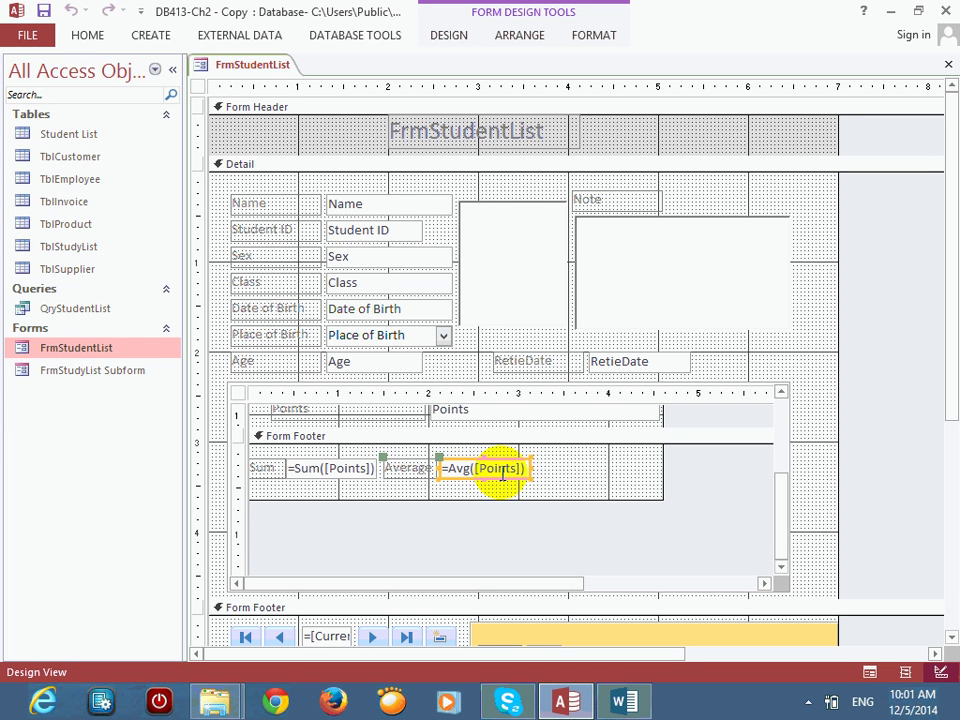
left_click(45, 10)
left_click(950, 402)
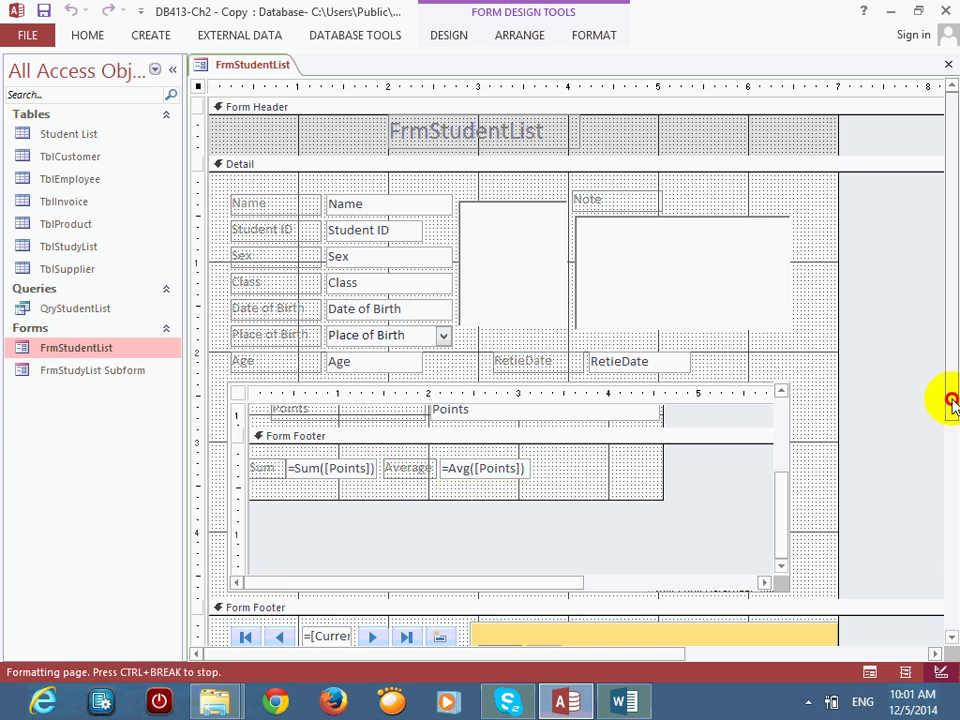
left_click_drag(950, 402, 944, 527)
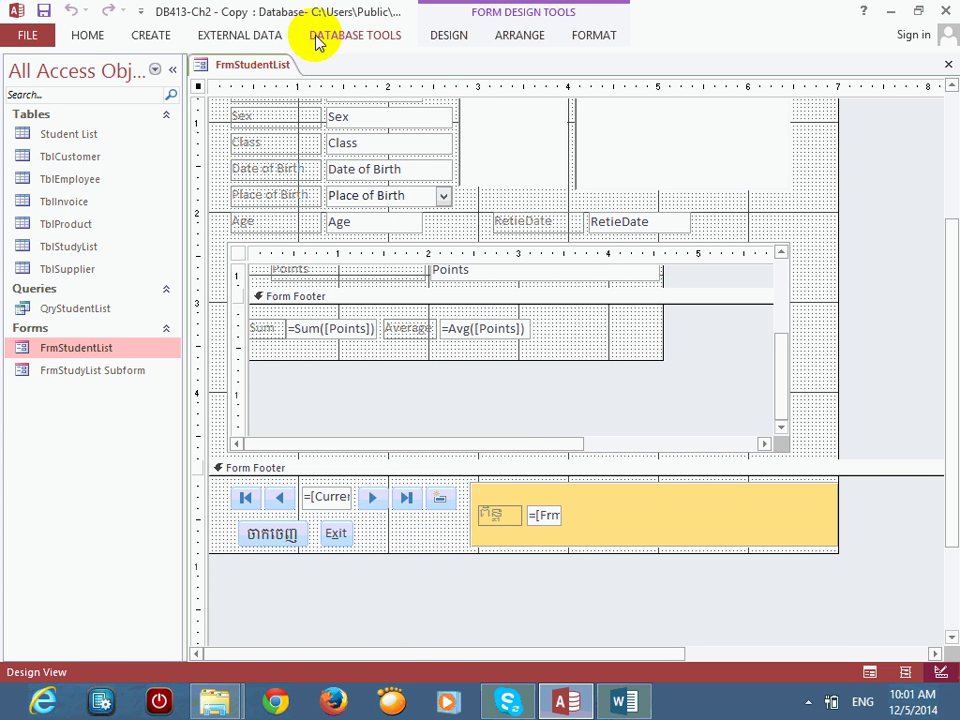
Step: Duplicate the total's text box with its label in the main form's footer and place the copy beside the original in the coloured box
left_click(556, 528)
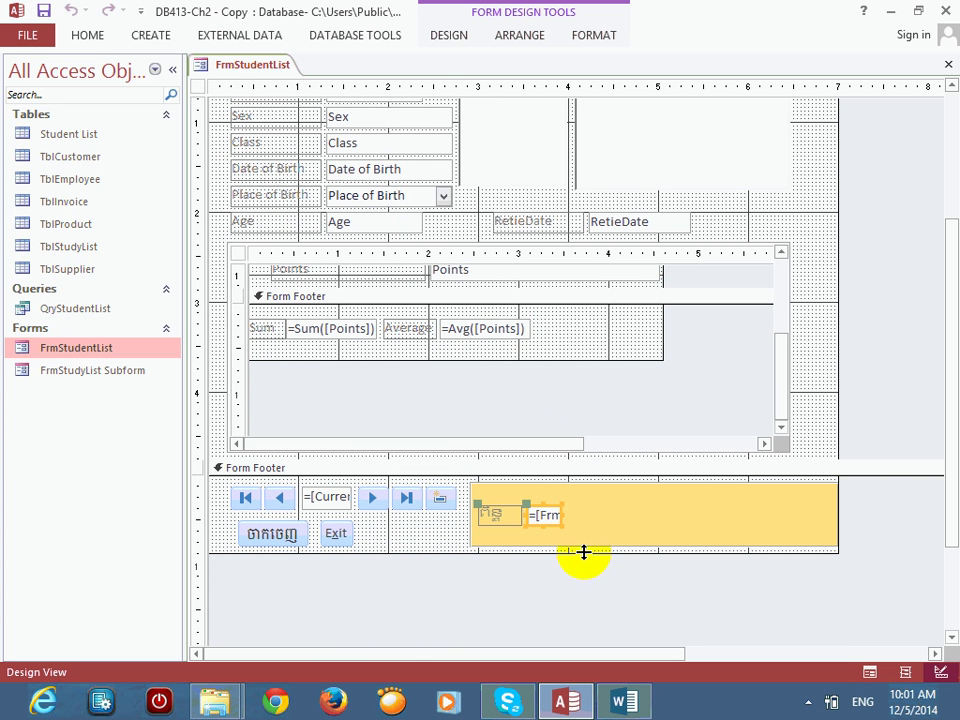
key("ctrl+c")
key("ctrl+v")
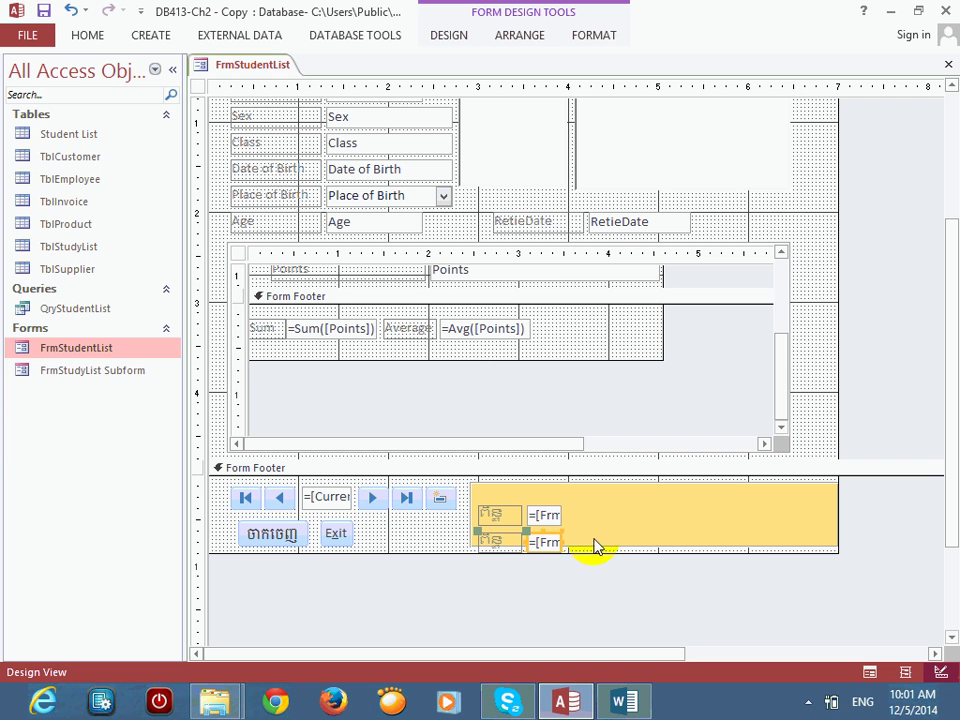
left_click_drag(555, 537, 636, 516)
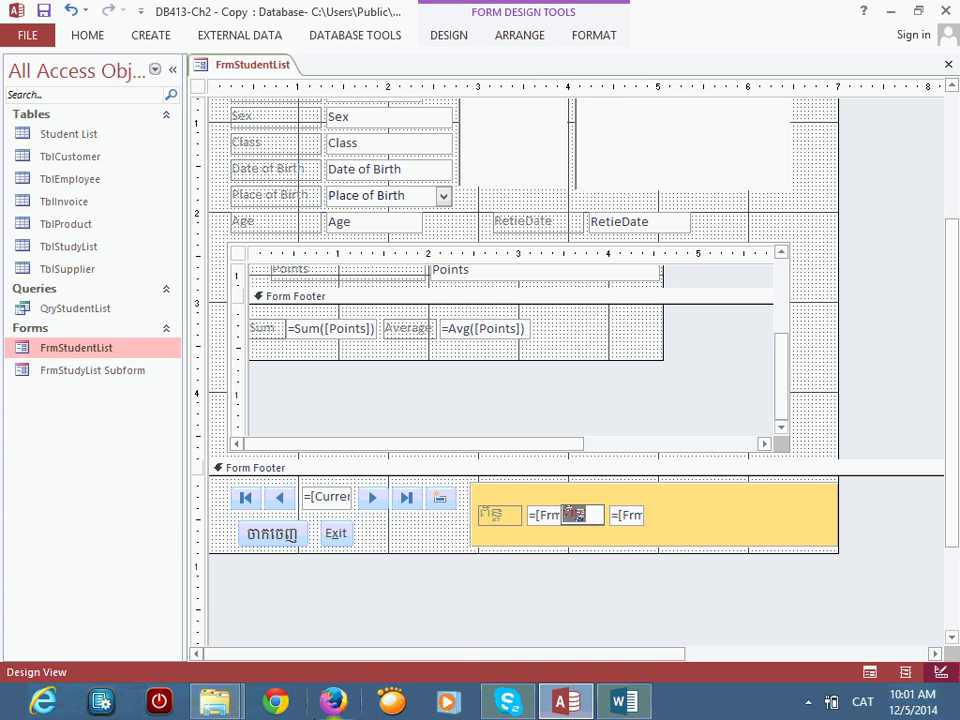
Step: Change the copied label's caption to មធ្យមភាគ and shift its text box over so it clears the longer label
left_click(571, 514)
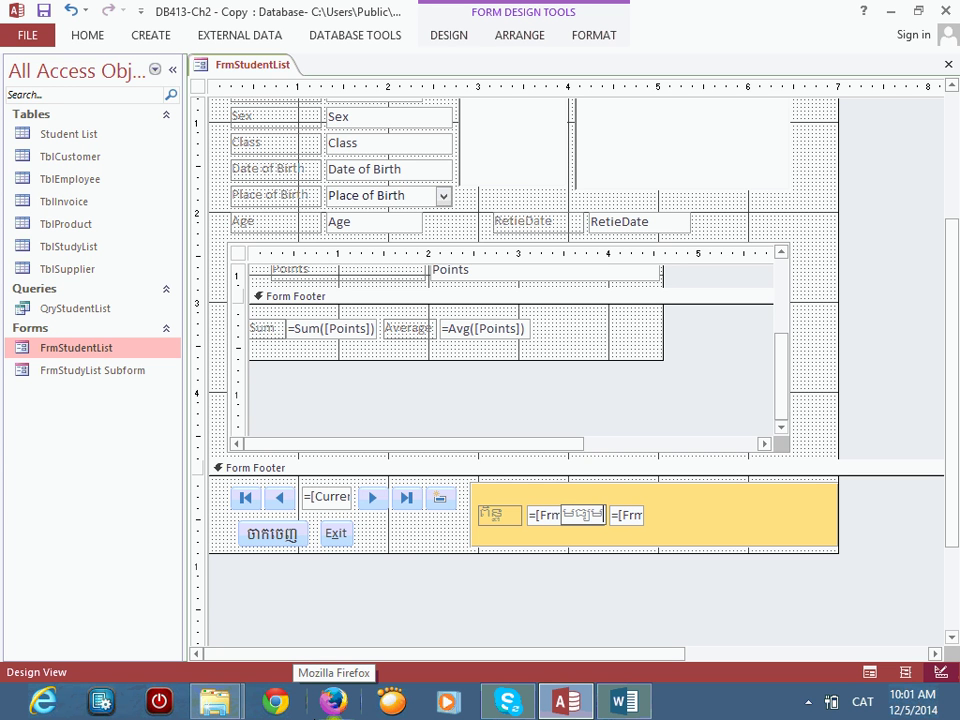
type("មធ្យមភាគ")
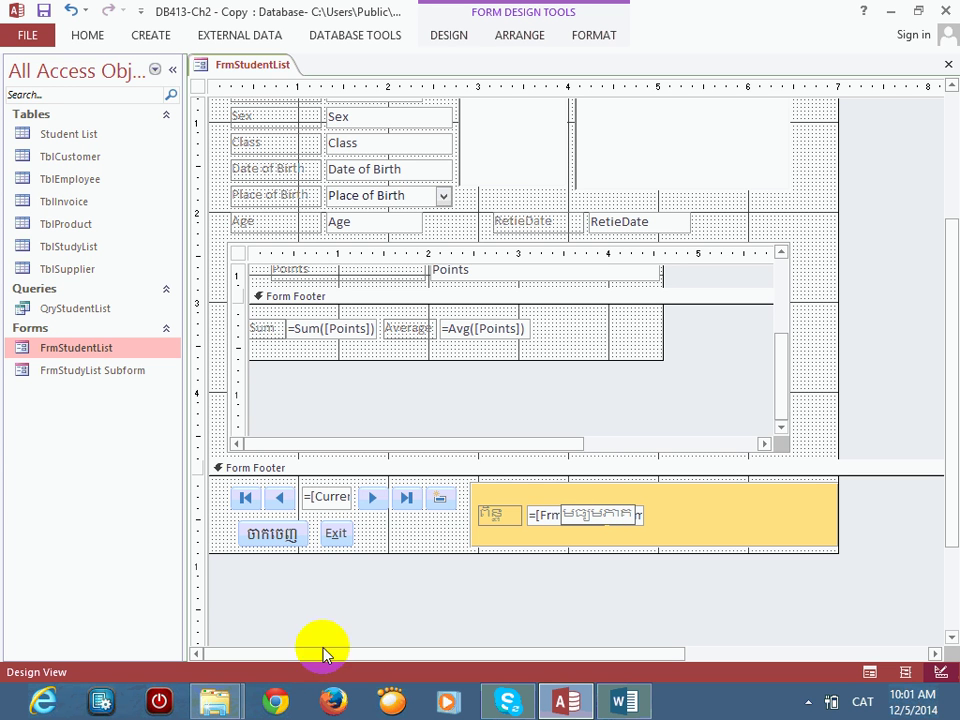
left_click(640, 597)
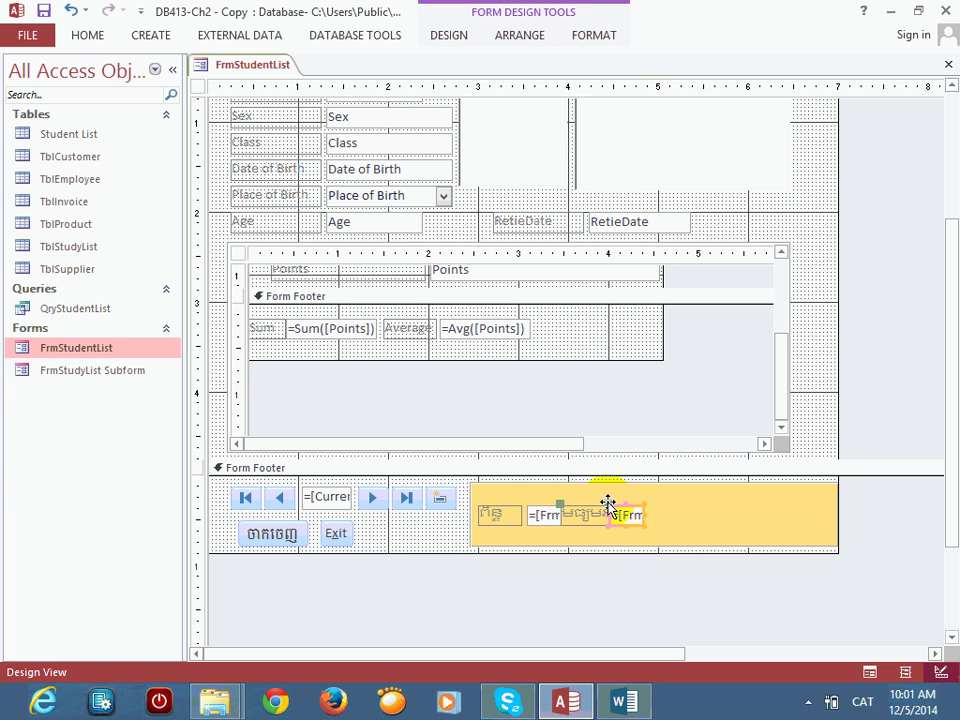
left_click_drag(622, 503, 640, 506)
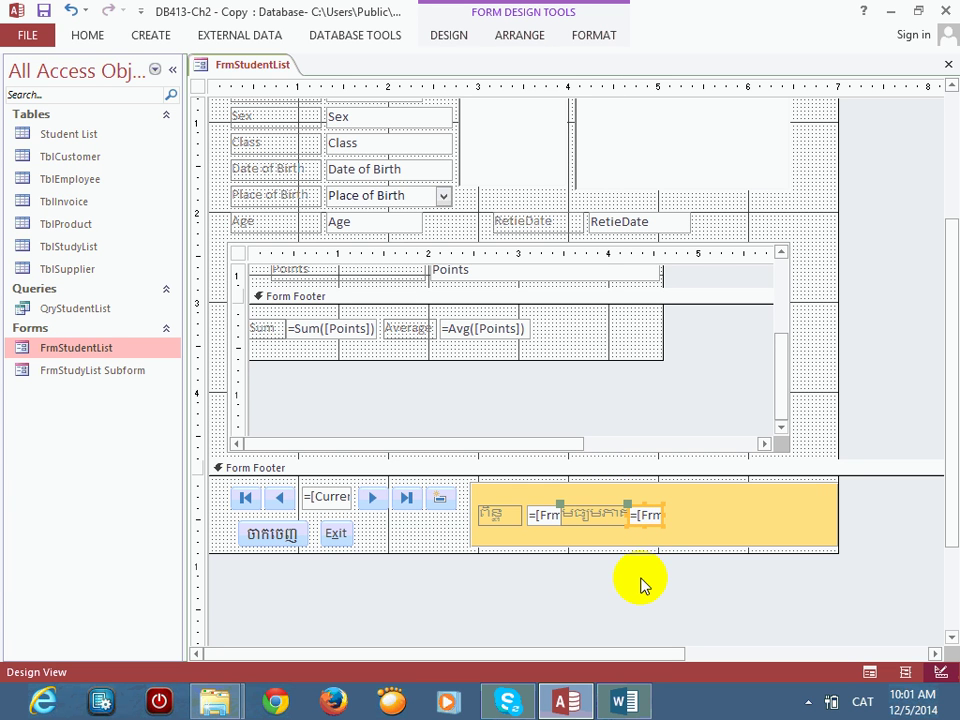
left_click(656, 515)
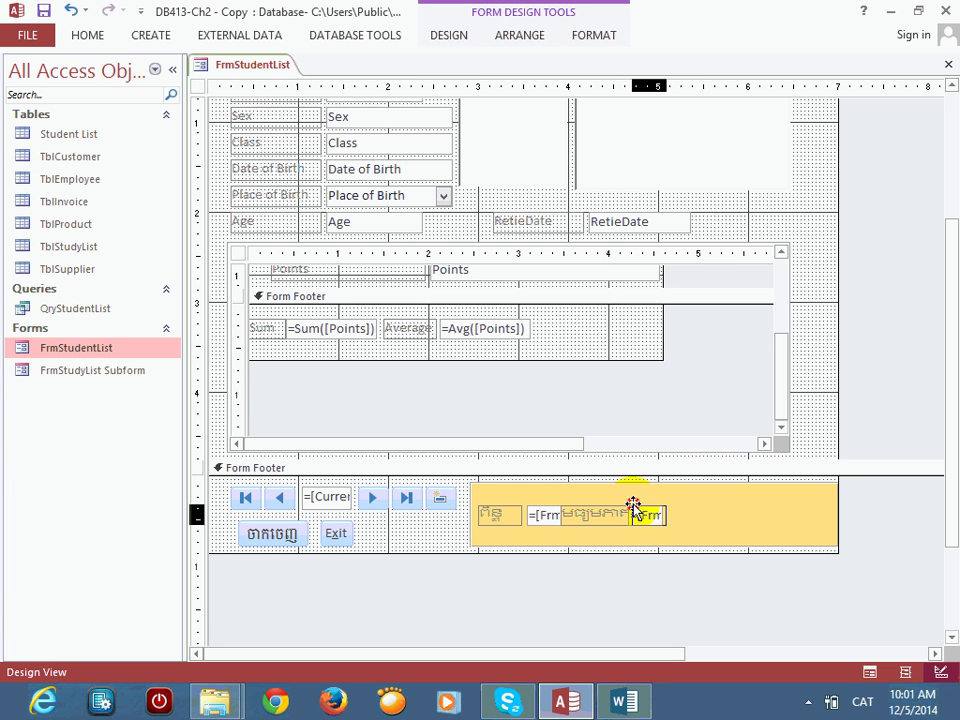
Step: Name the copied text box in the coloured footer box txtShowAvg
right_click(652, 514)
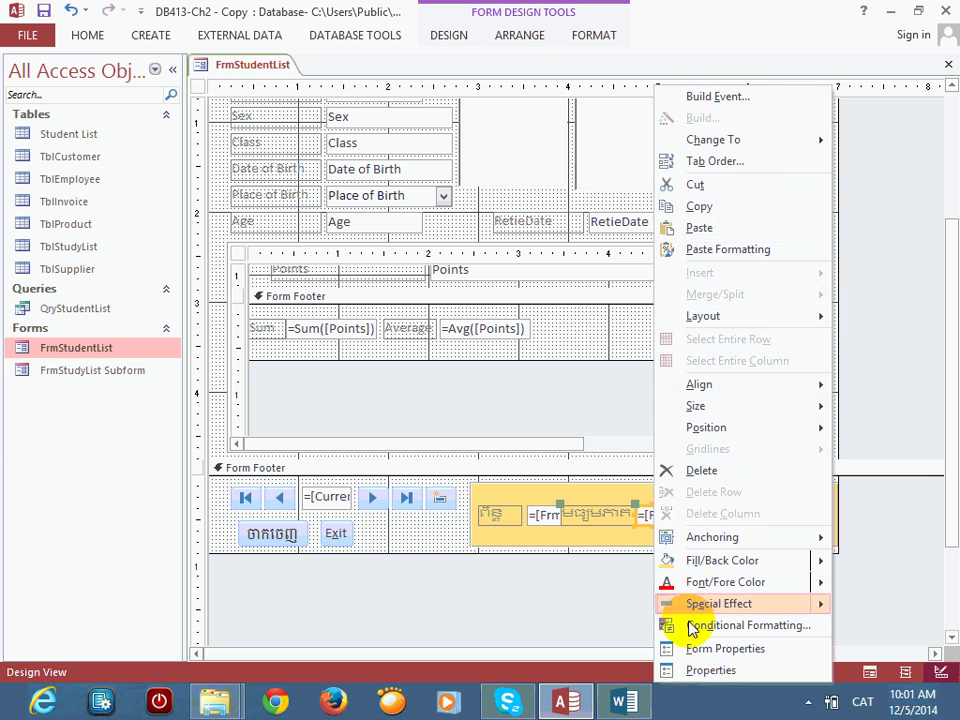
left_click(703, 672)
left_click(714, 170)
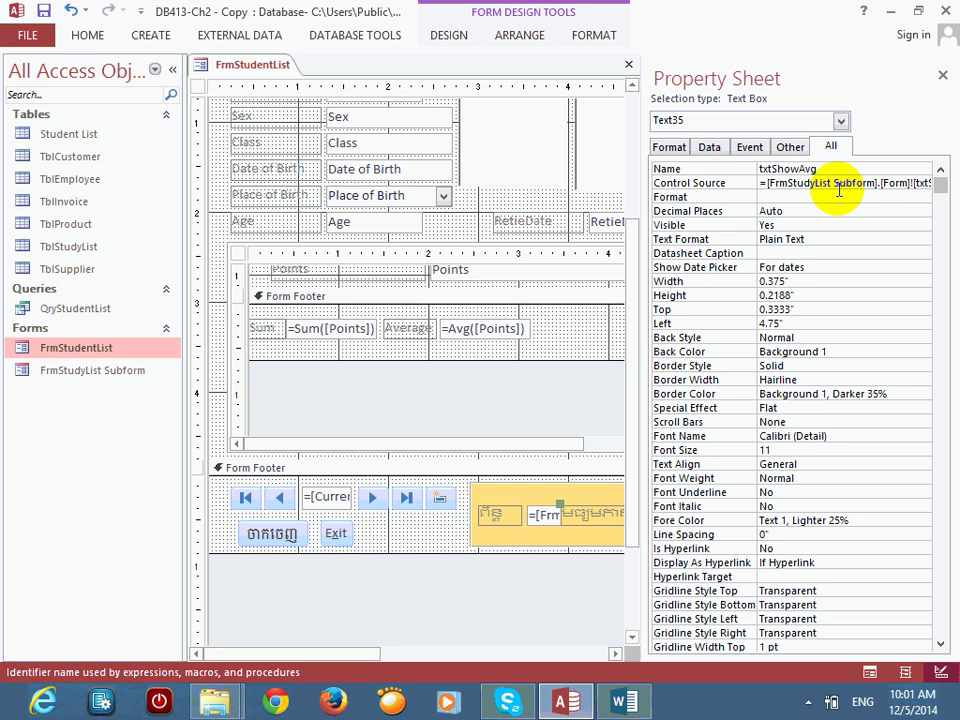
Step: Build the expression =[FrmStudyList Subform].Form![txtAvg] as the Control Source of txtShowAvg and close its properties
left_click(898, 186)
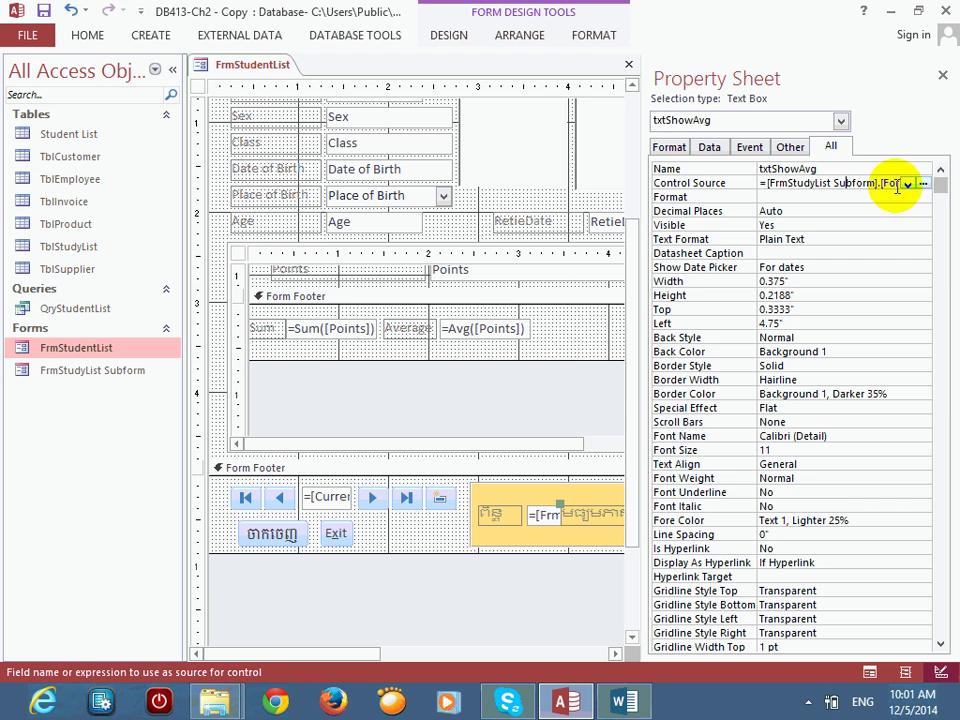
left_click(915, 186)
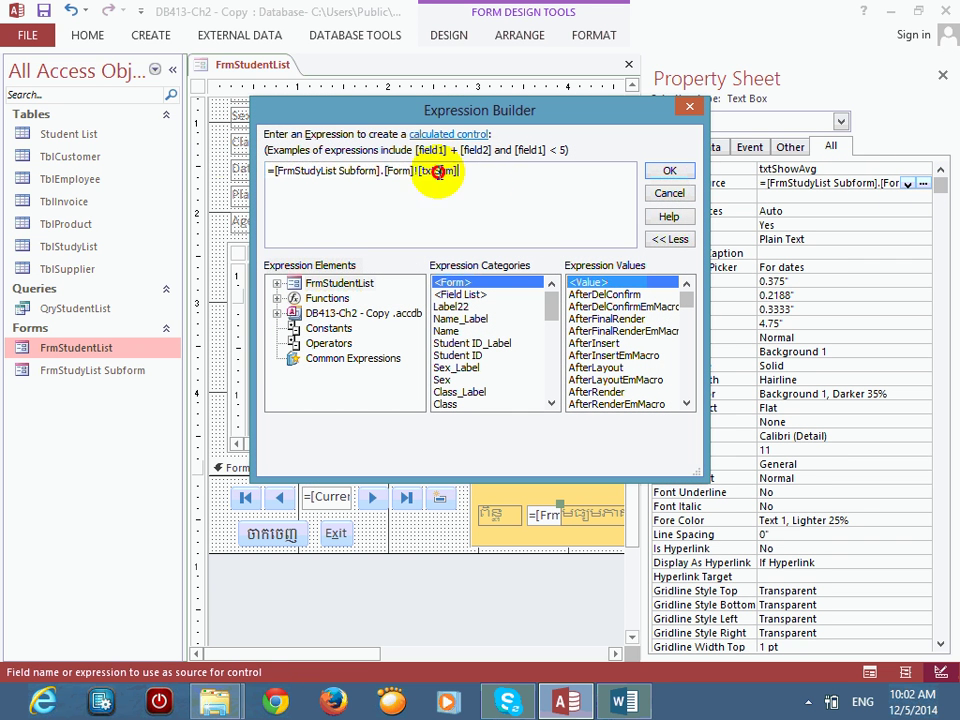
type("=")
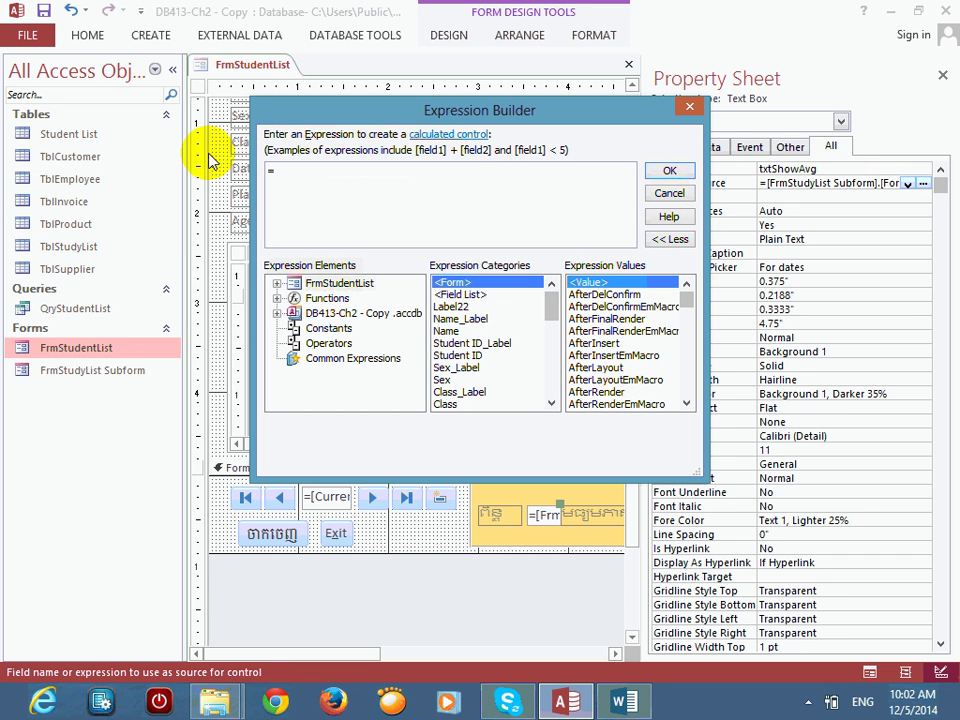
left_click(277, 284)
left_click(362, 299)
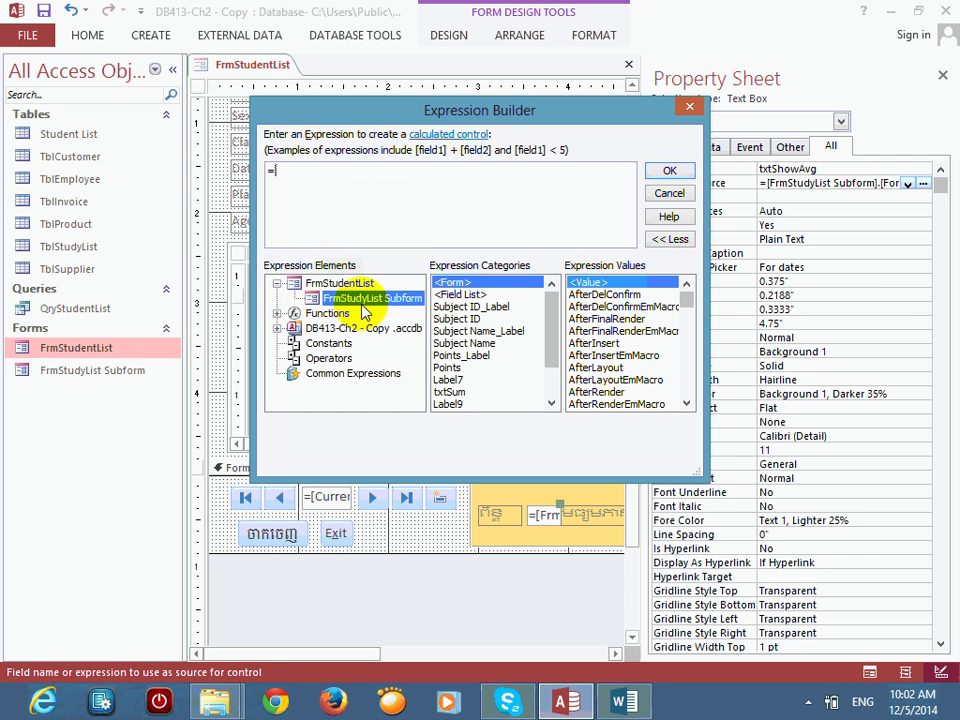
scroll(553, 335, "down", 2)
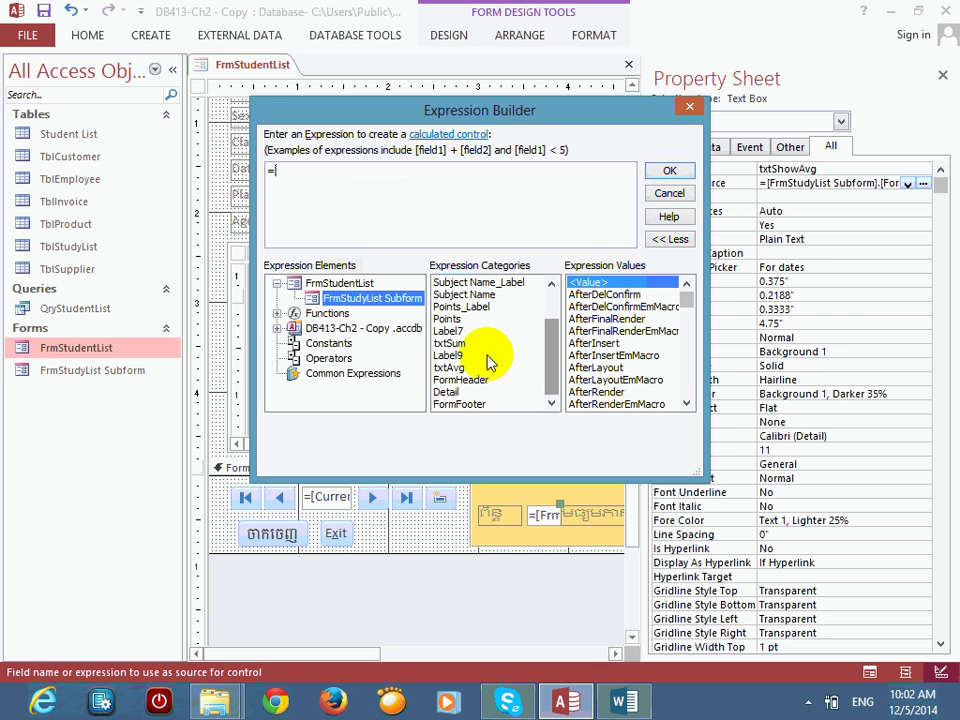
left_click(461, 368)
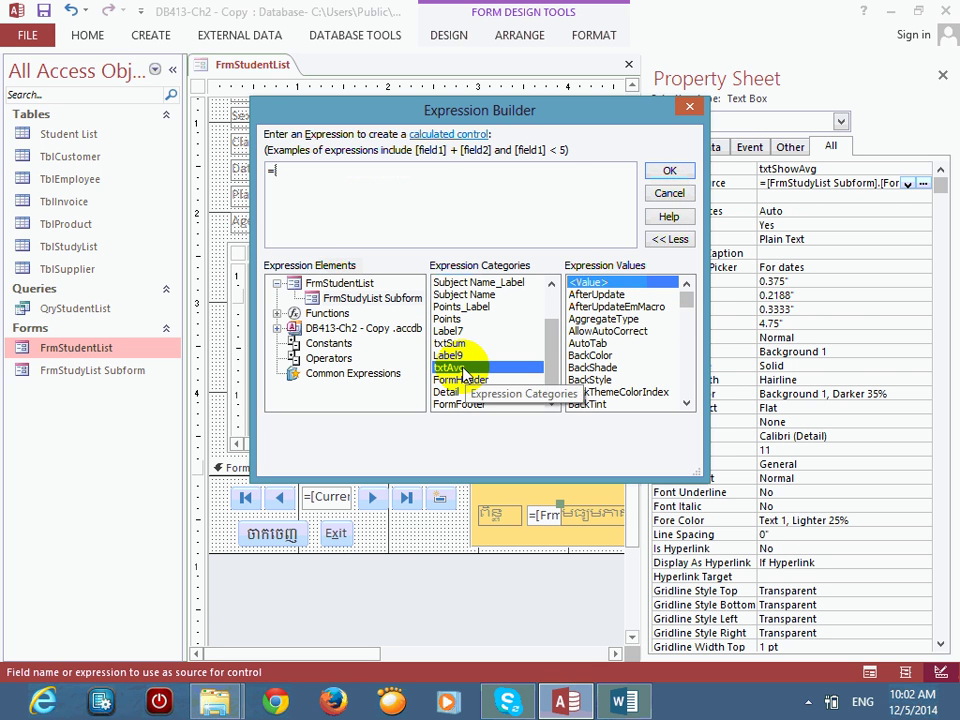
double_click(463, 369)
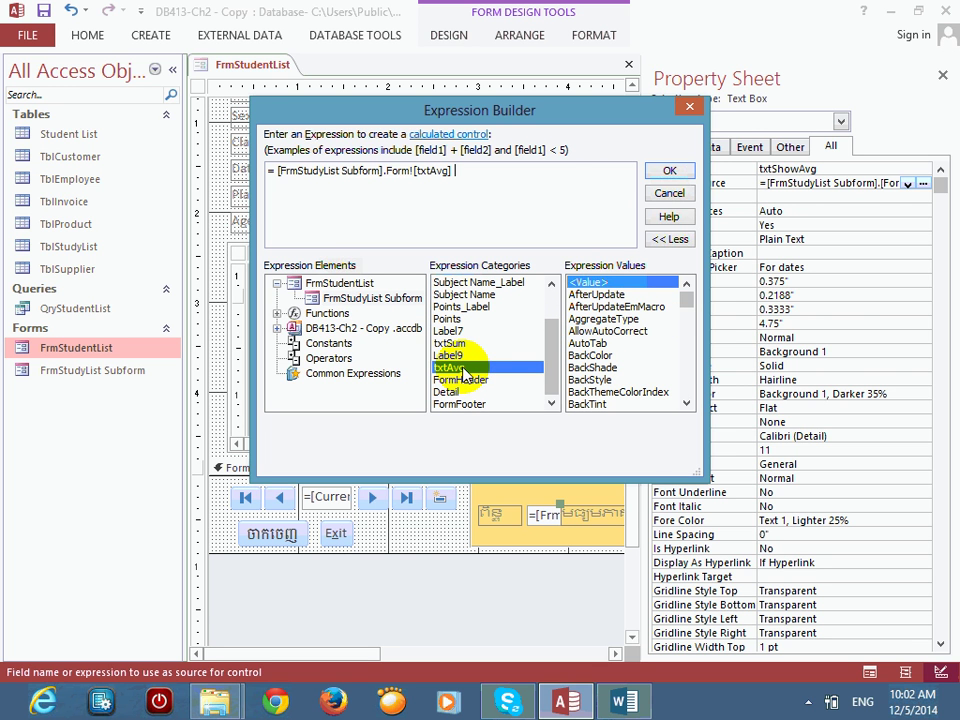
left_click(667, 172)
left_click(820, 212)
left_click(942, 75)
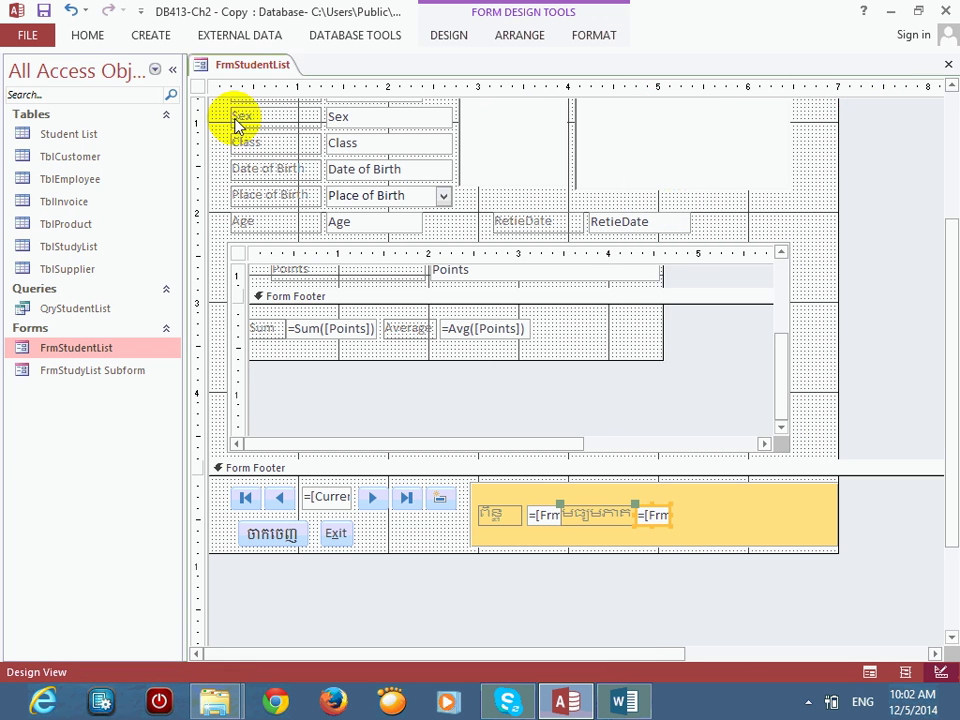
Step: Display FrmStudentList in Form View, reposition its window to see the footer, and open Calculator
left_click(87, 35)
left_click(22, 80)
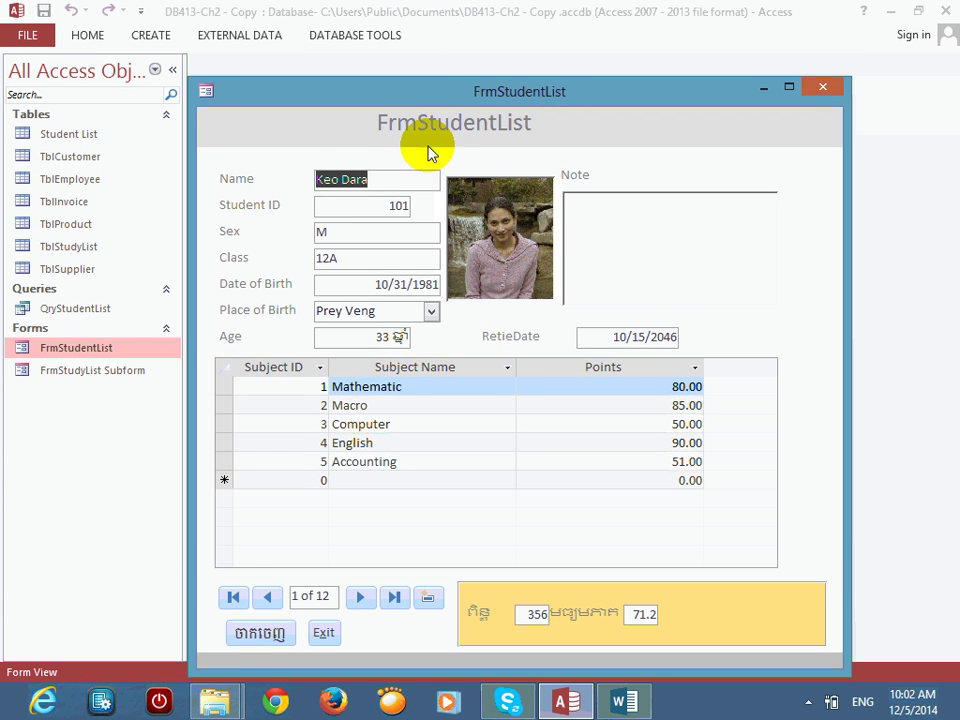
left_click_drag(431, 88, 448, 32)
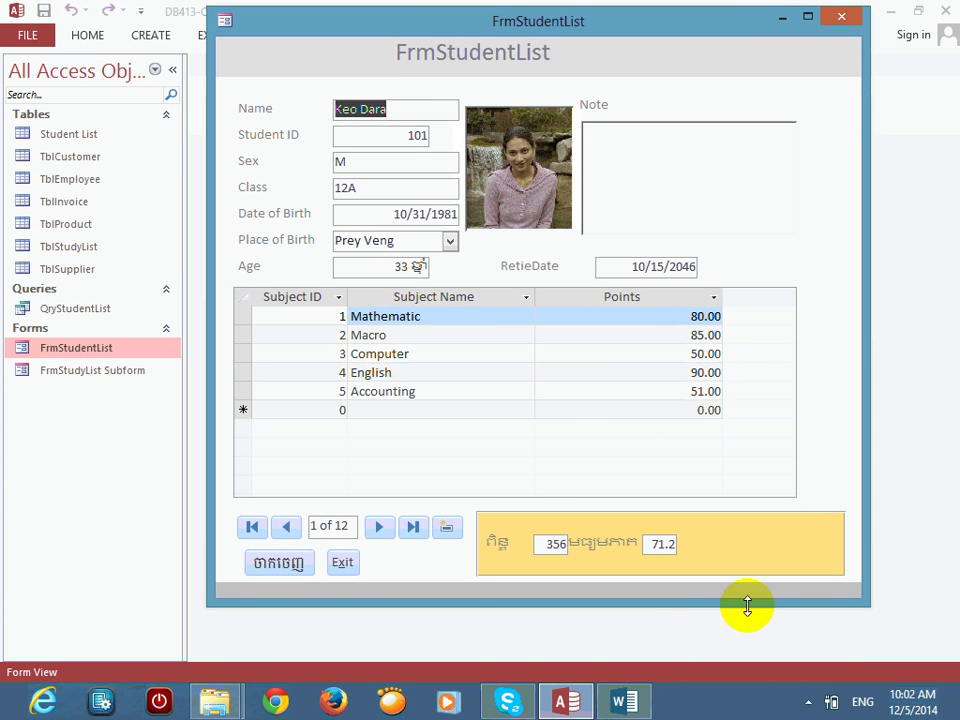
key("super")
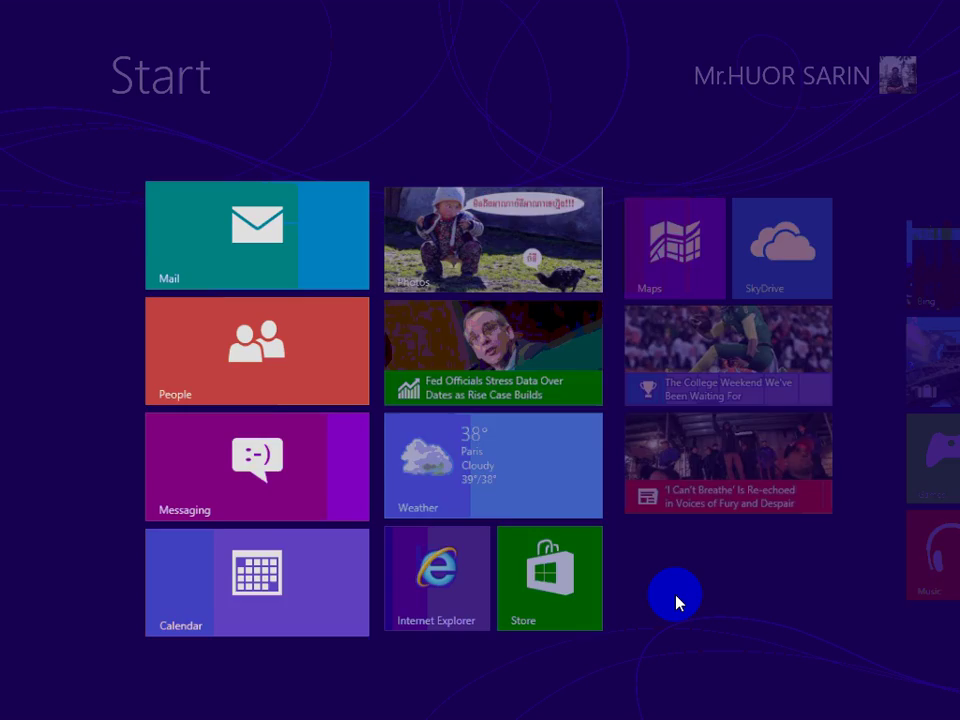
type("cal")
key("Return")
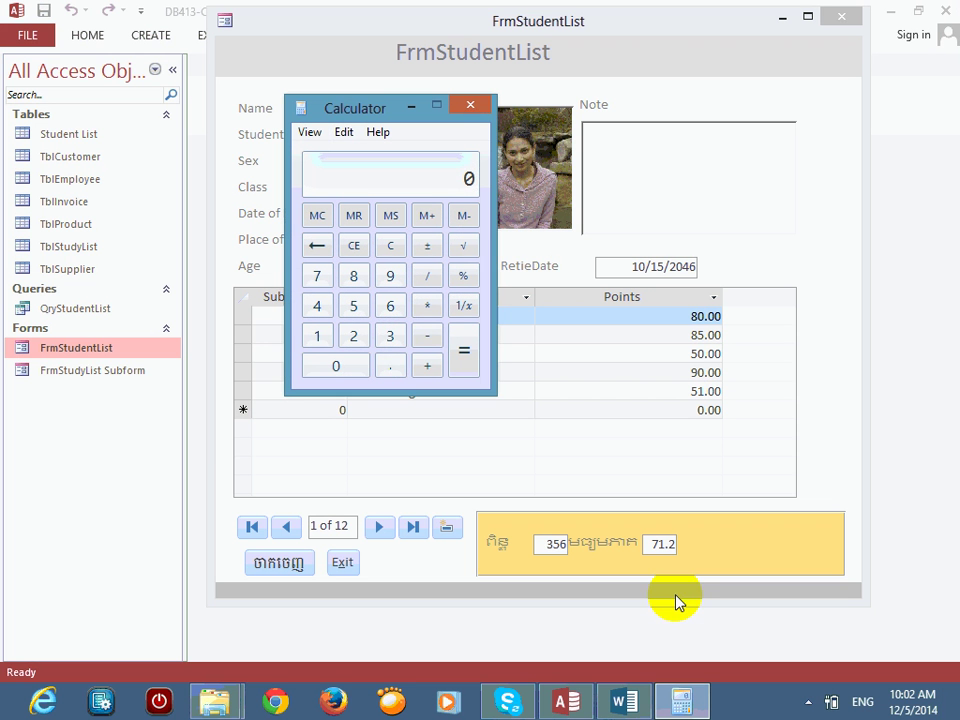
left_click(390, 337)
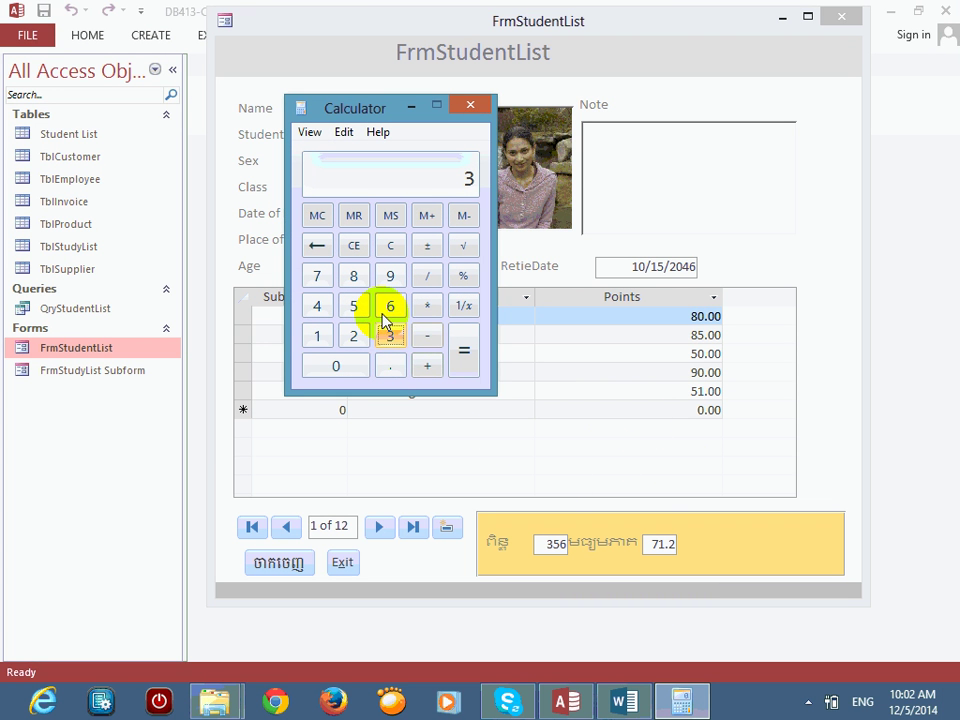
left_click(391, 307)
left_click(355, 307)
left_click(427, 276)
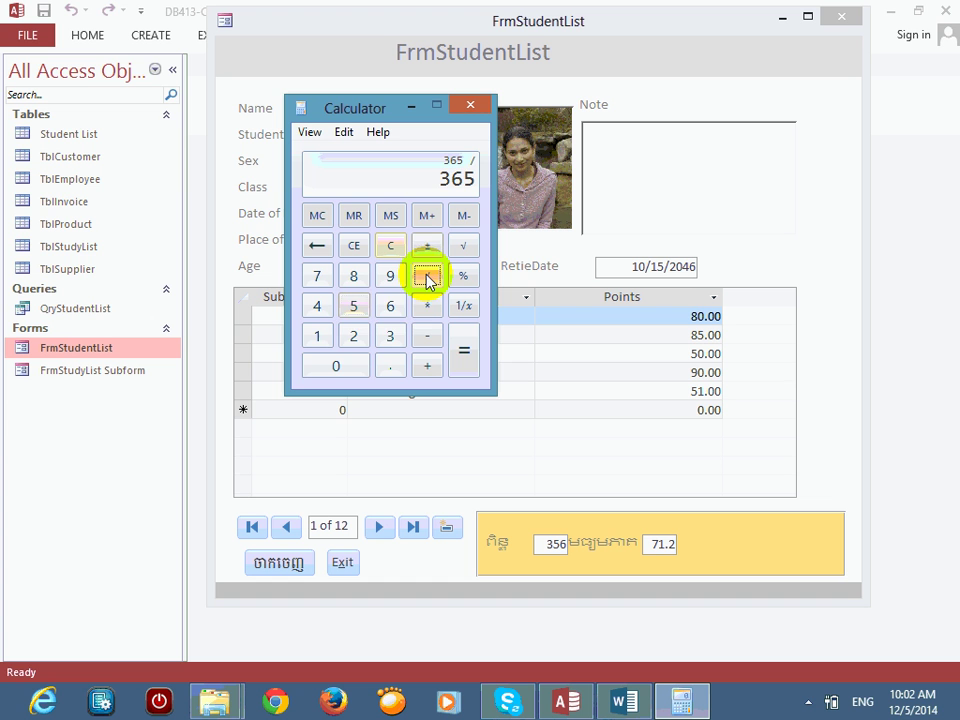
left_click(354, 307)
left_click(460, 374)
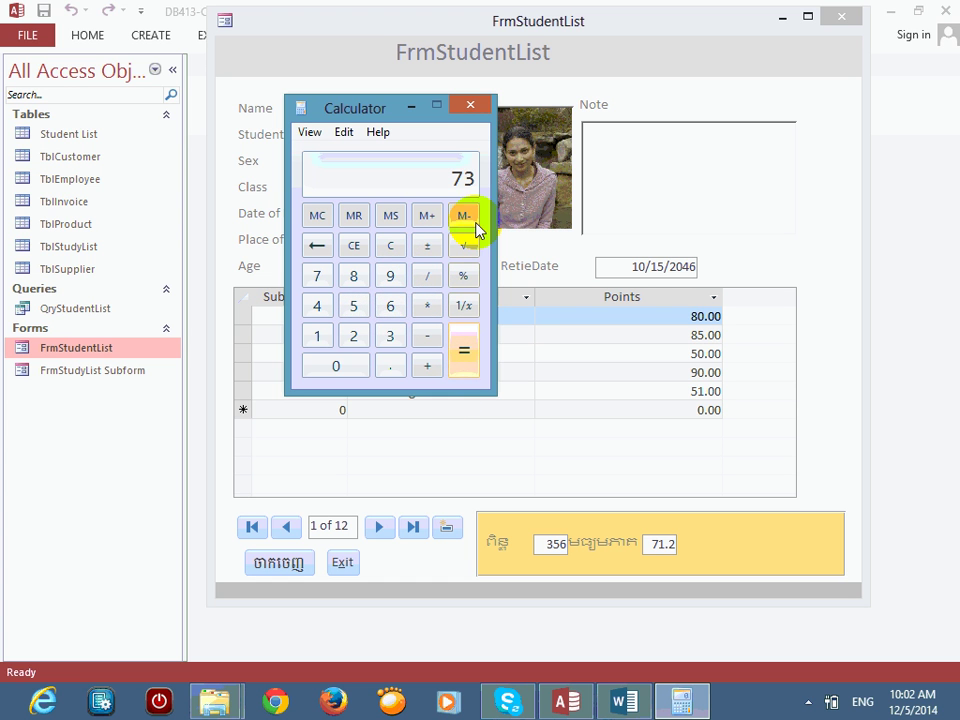
left_click(390, 245)
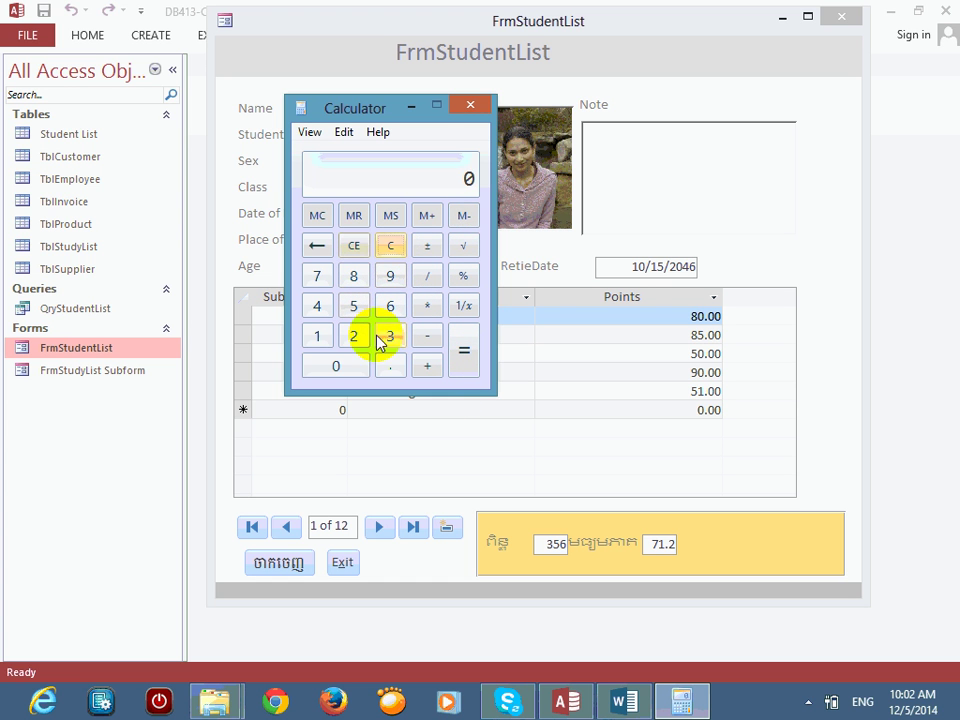
Step: Divide the first record's total of 356 by 5 in Calculator to check the footer average
left_click(354, 306)
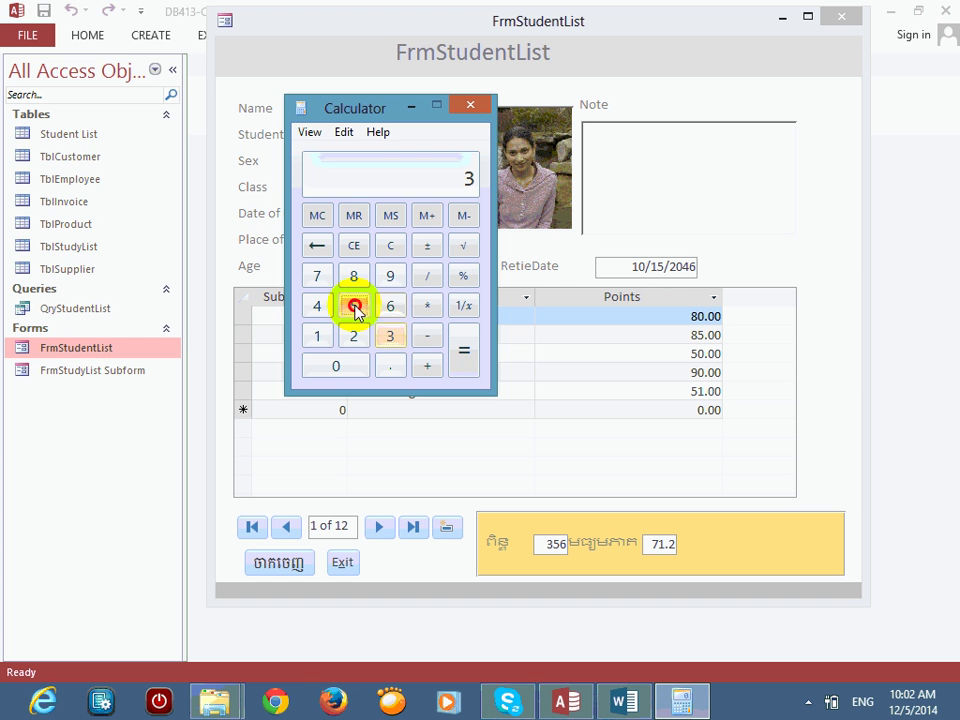
left_click(390, 305)
left_click(427, 276)
left_click(354, 306)
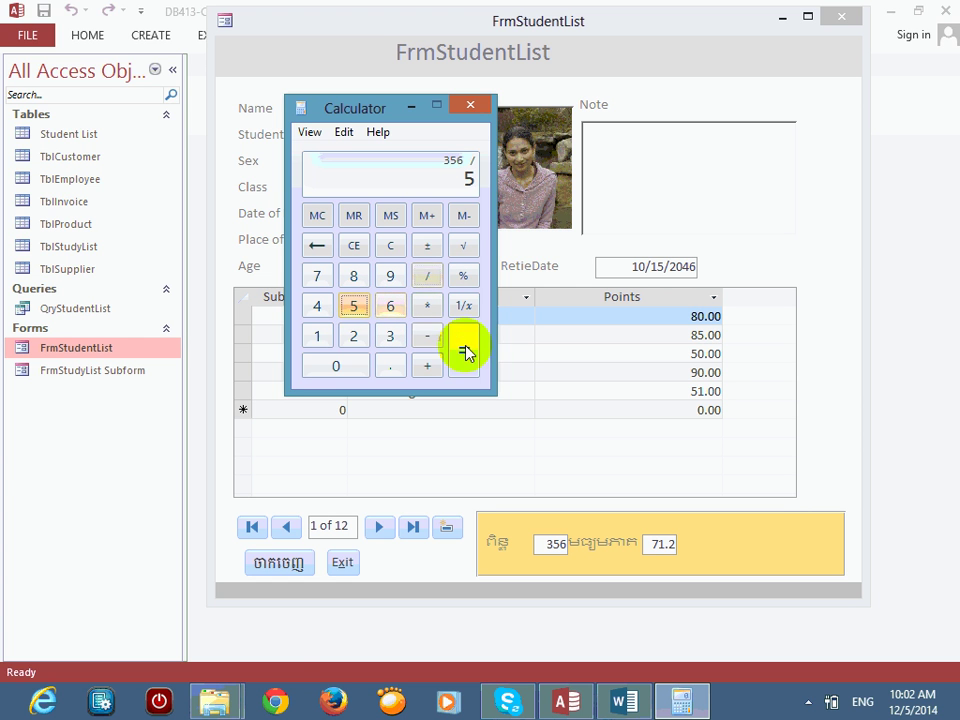
left_click(464, 352)
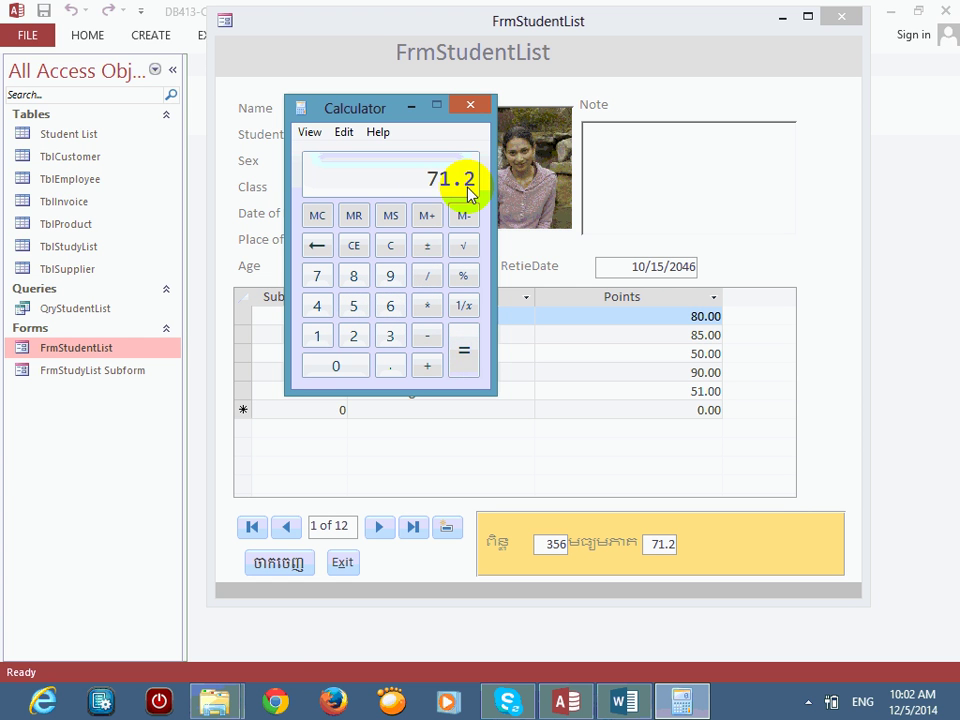
Step: Return to FrmStudentList in Access and go to the second student's record to examine its total and average
left_click(377, 531)
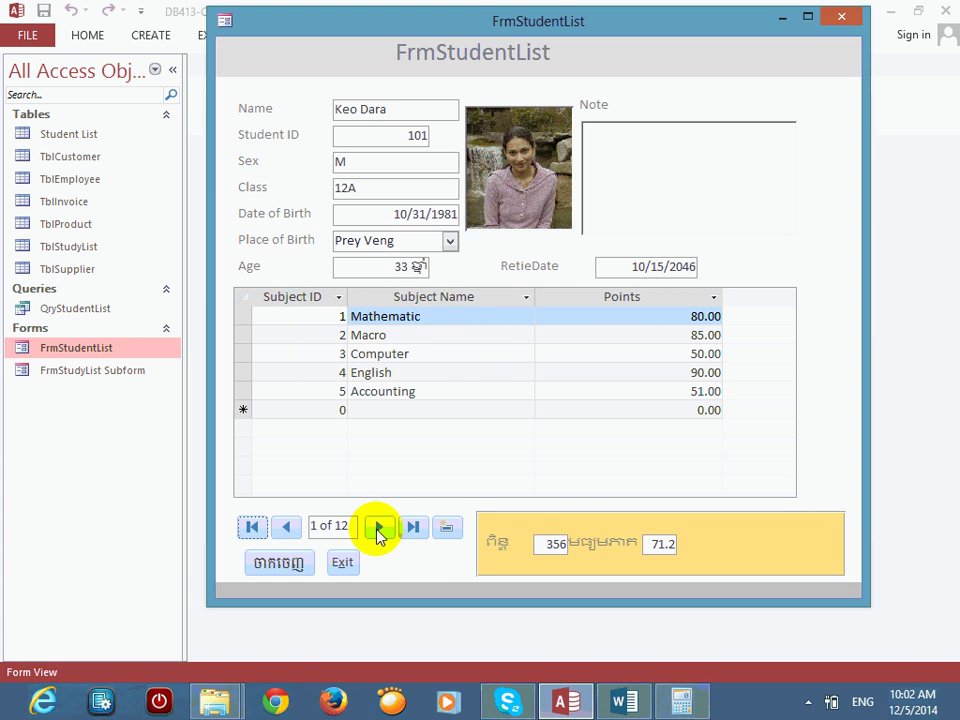
left_click(379, 527)
left_click(548, 543)
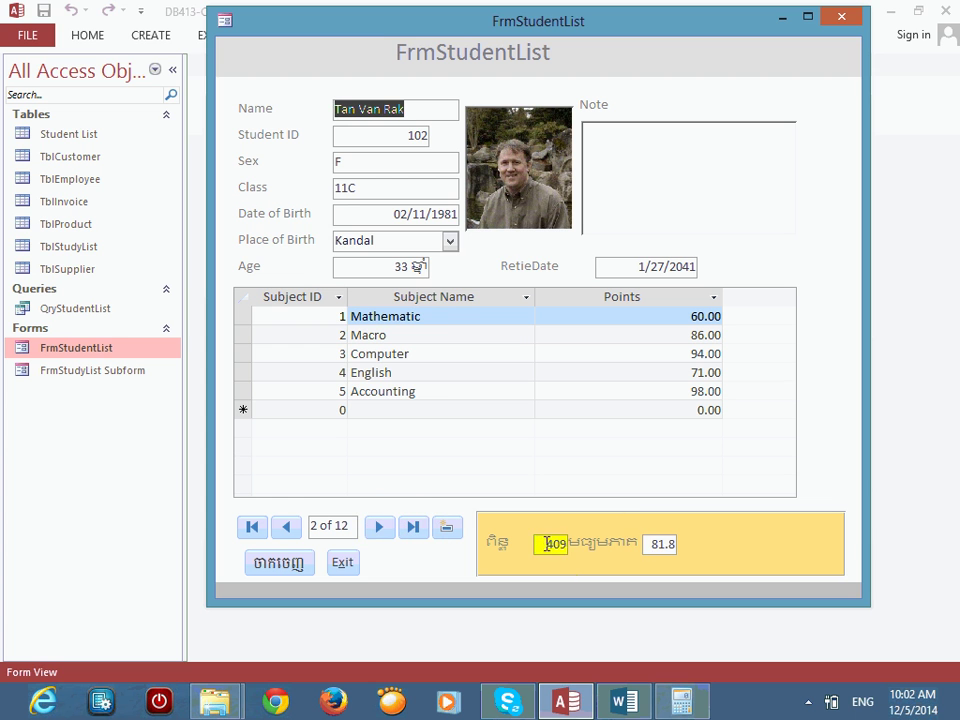
Step: Check the second record's average by dividing 409 by 5 in Calculator, and close Calculator
left_click(682, 701)
left_click(398, 248)
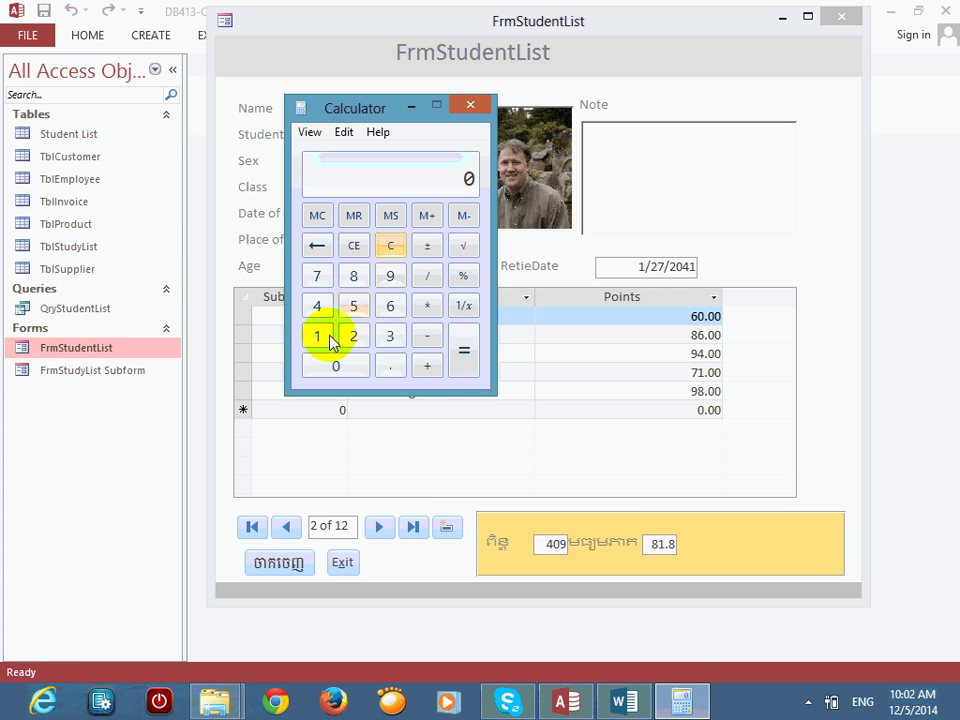
left_click(317, 305)
left_click(336, 366)
left_click(390, 277)
left_click(429, 276)
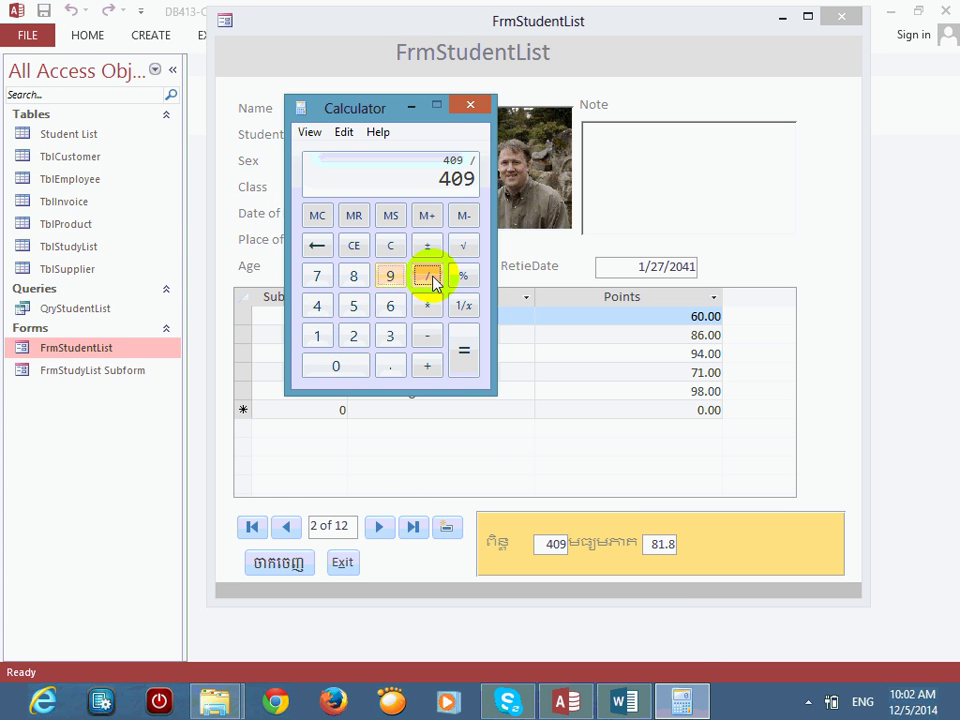
left_click(354, 305)
left_click(464, 352)
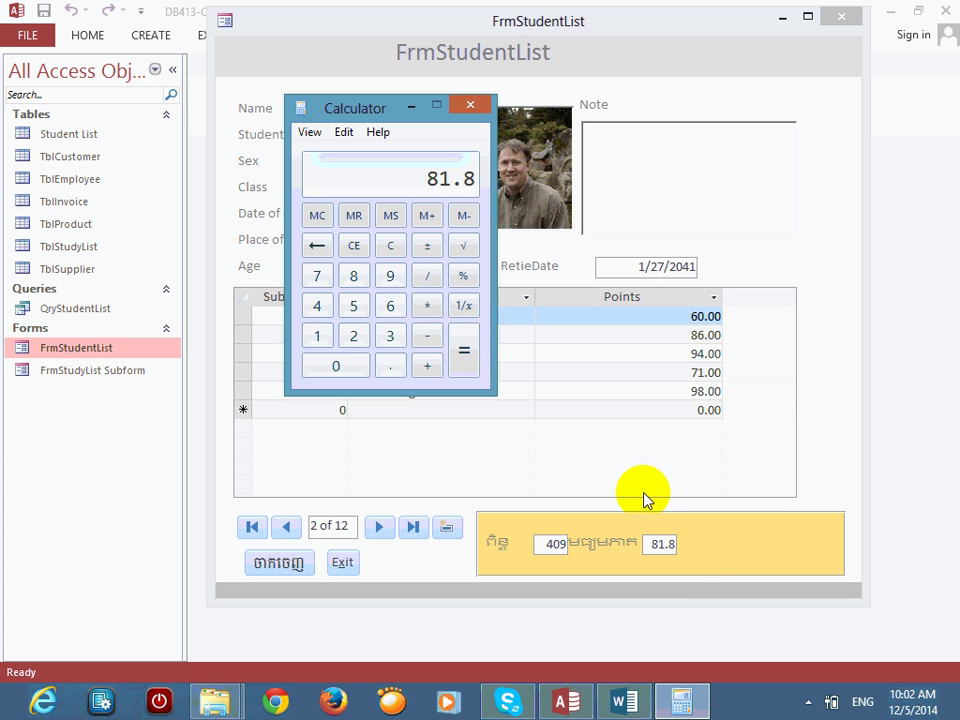
left_click(476, 107)
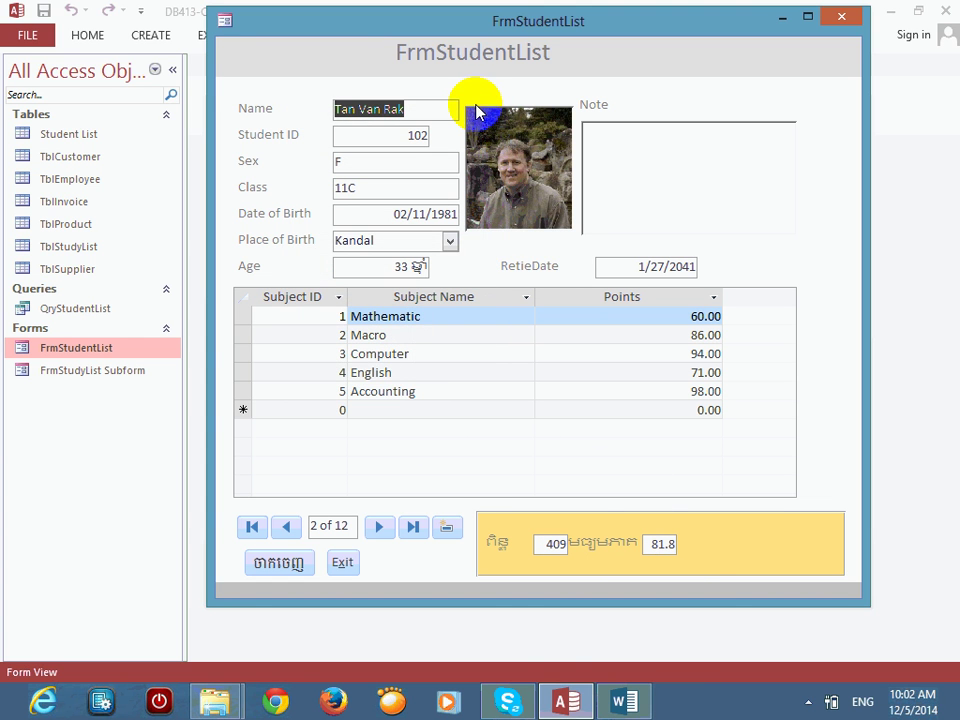
Step: Switch to Word, enlarge Document1 to view its record-position formula, and close the document without saving
left_click(621, 699)
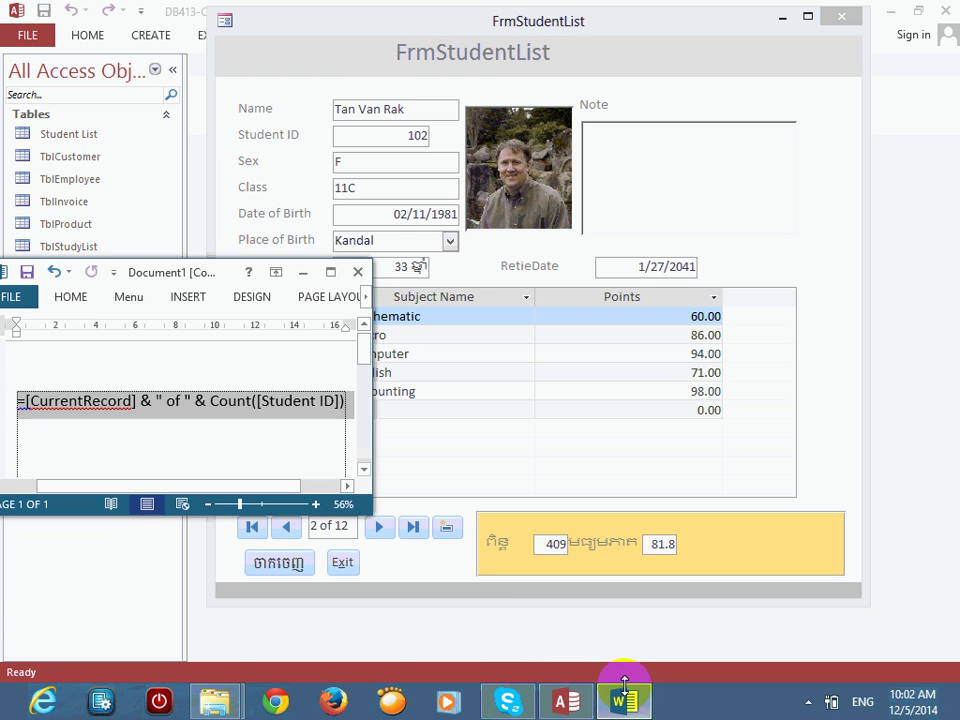
left_click(331, 272)
left_click(911, 360)
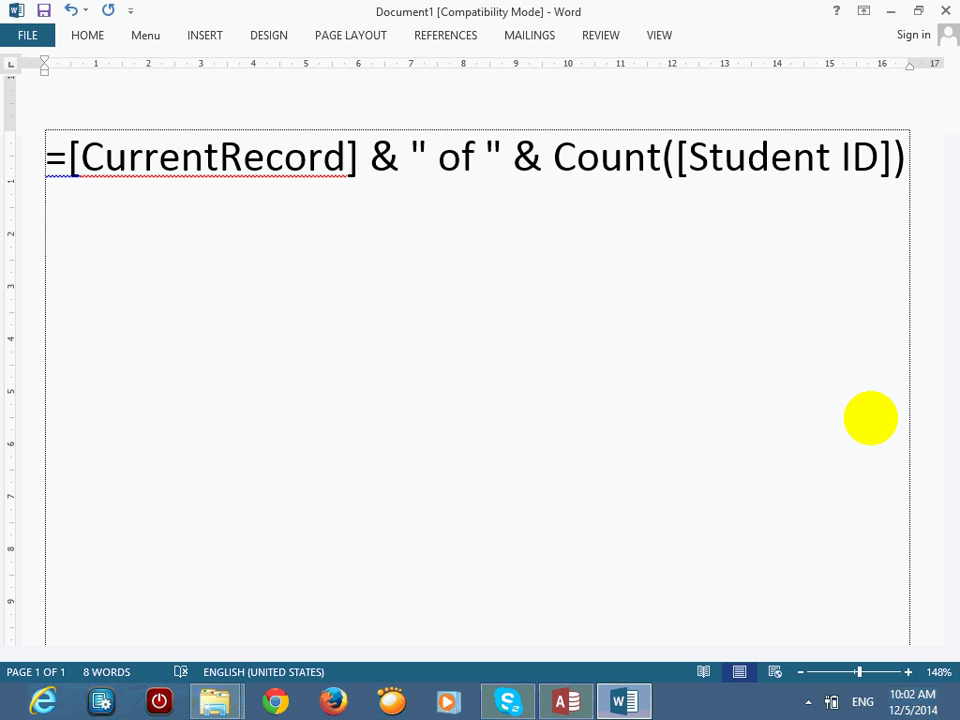
left_click(946, 14)
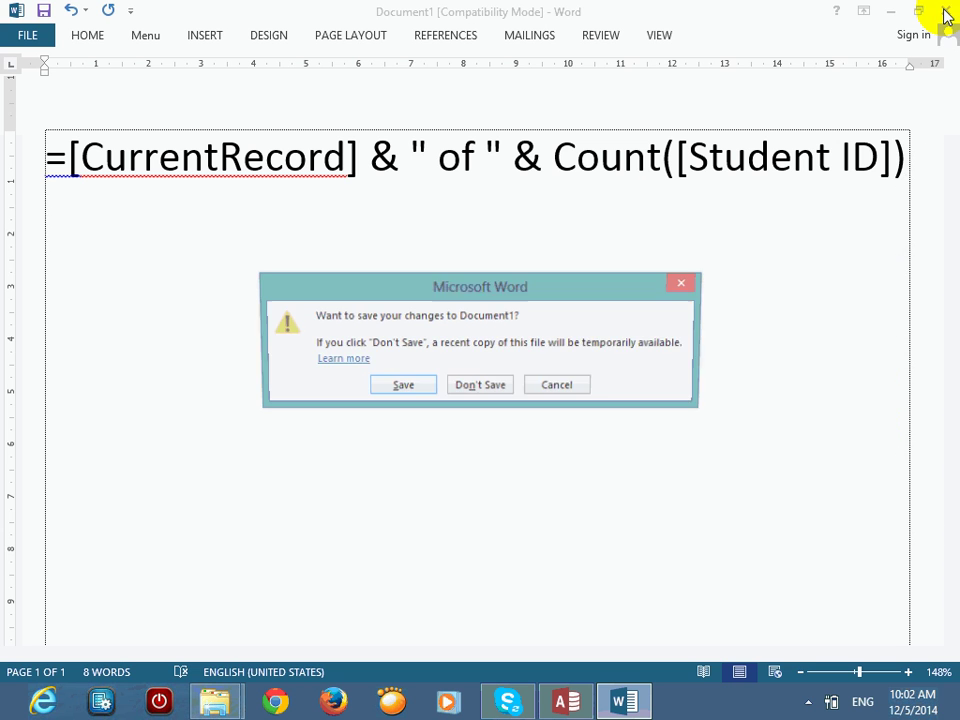
left_click(486, 388)
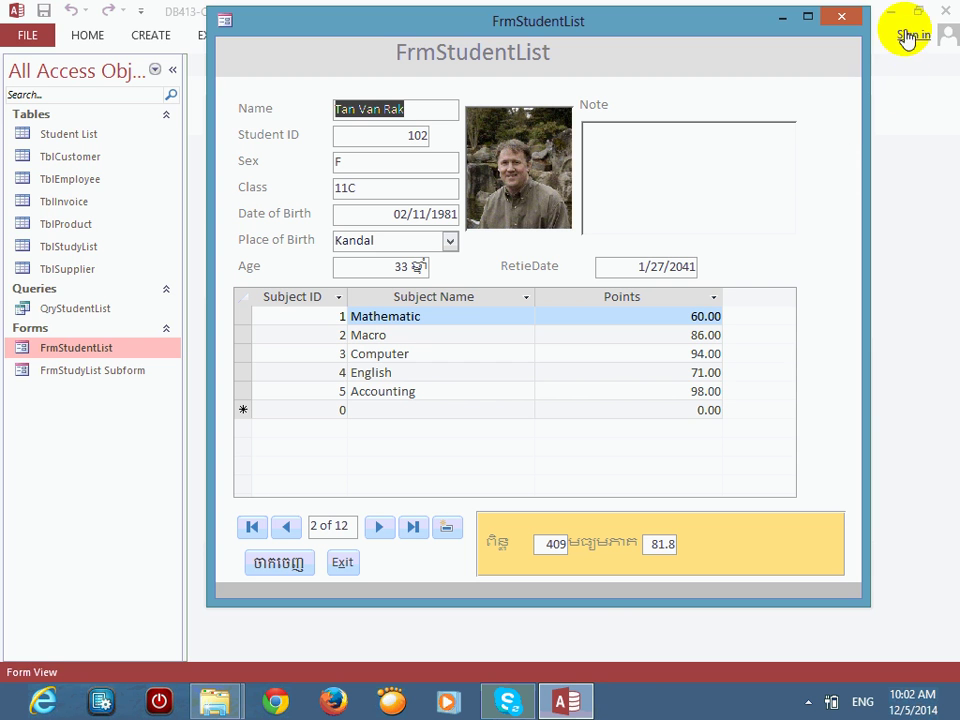
Step: Minimize Access and open Code Student Point List.doc from the DBMS folder on the desktop
left_click(940, 10)
left_click(879, 13)
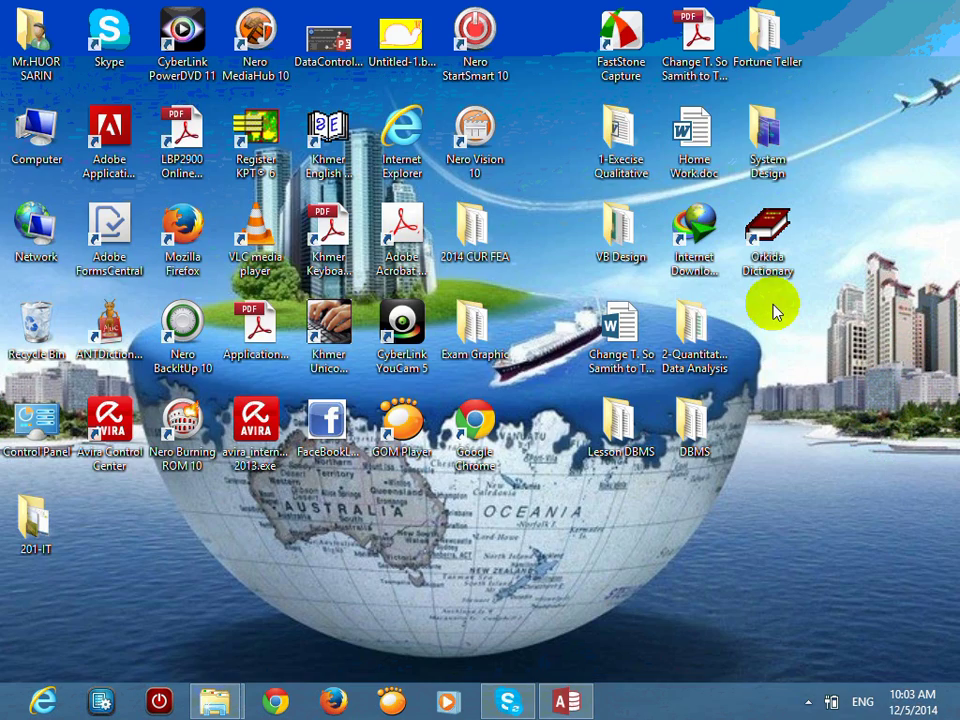
double_click(692, 422)
double_click(231, 157)
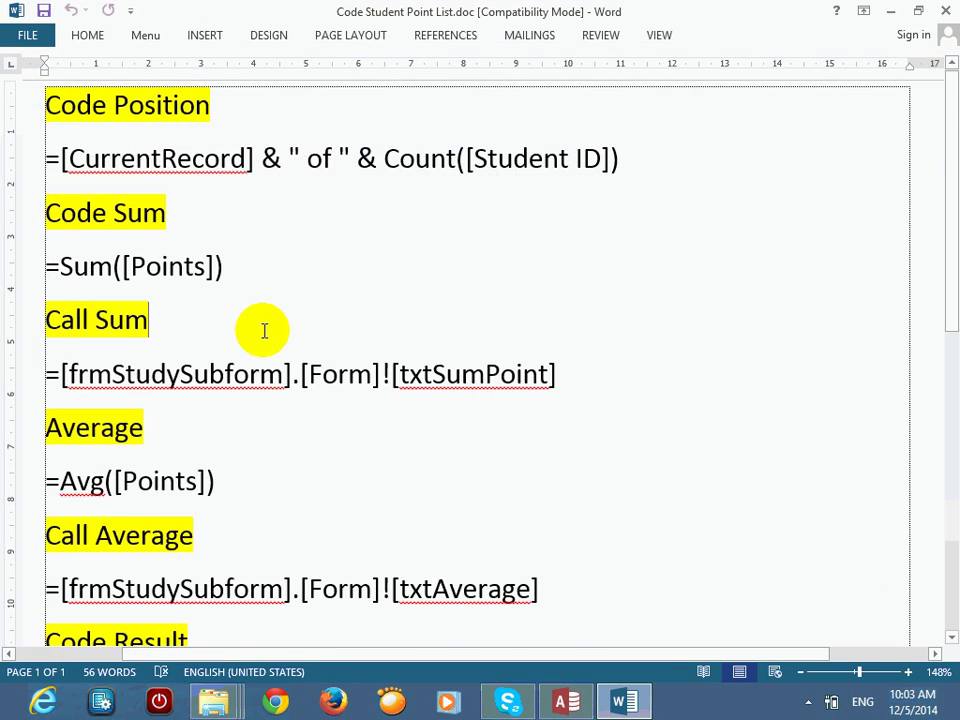
Step: Examine the result formula in the Word document: its IIf syntax, the txtShowAvg condition, and the Pass and Fall parts
scroll(264, 330, "down", 5)
scroll(329, 352, "down", 5)
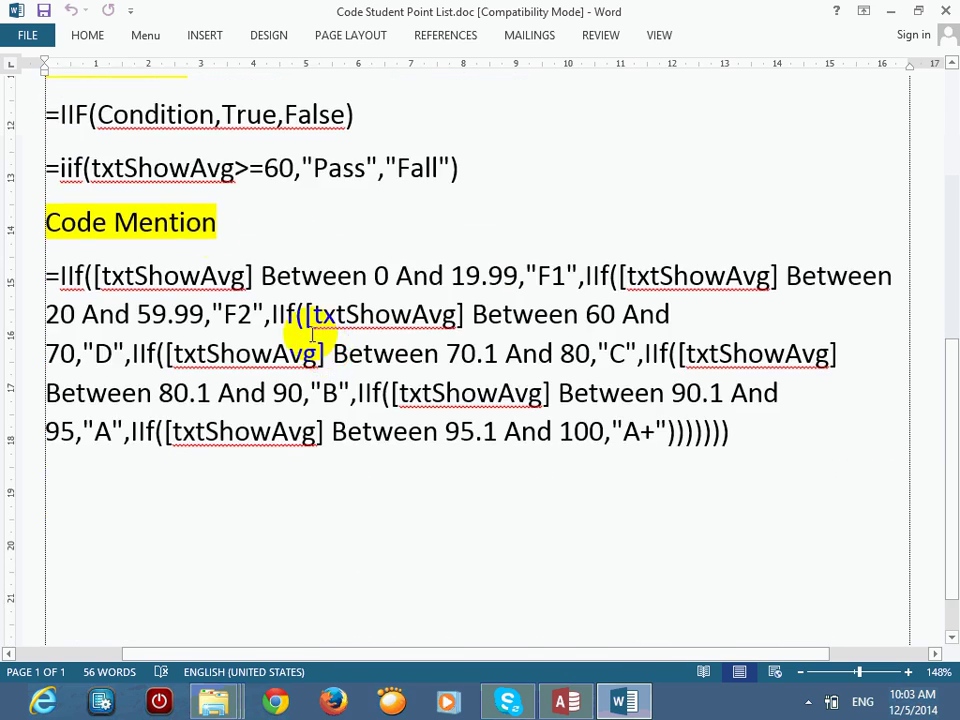
left_click(300, 222)
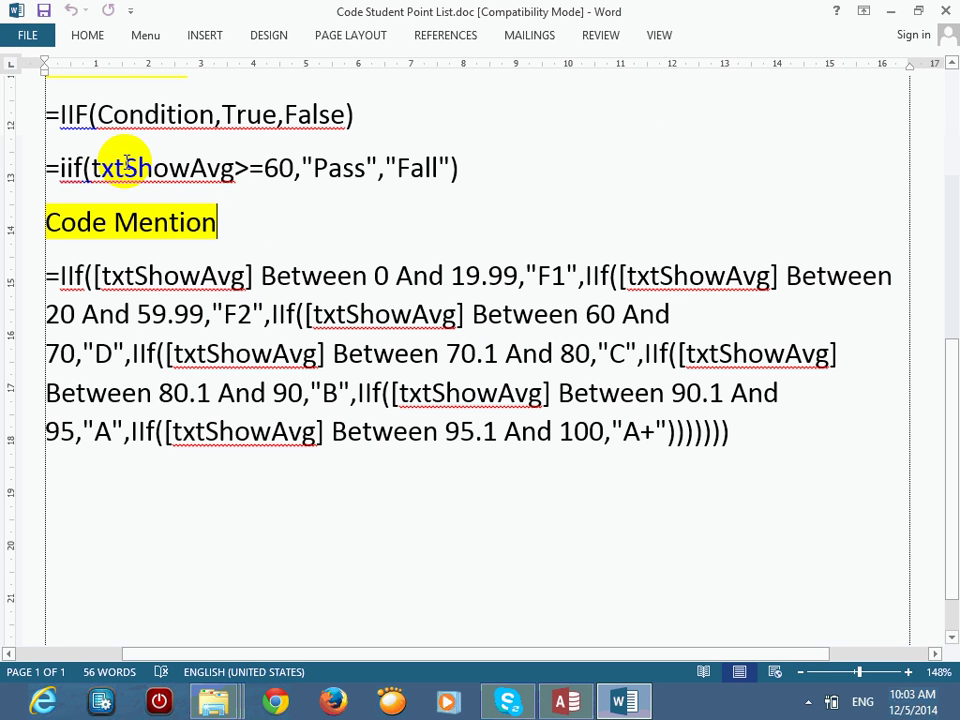
left_click_drag(292, 168, 231, 167)
left_click(290, 207)
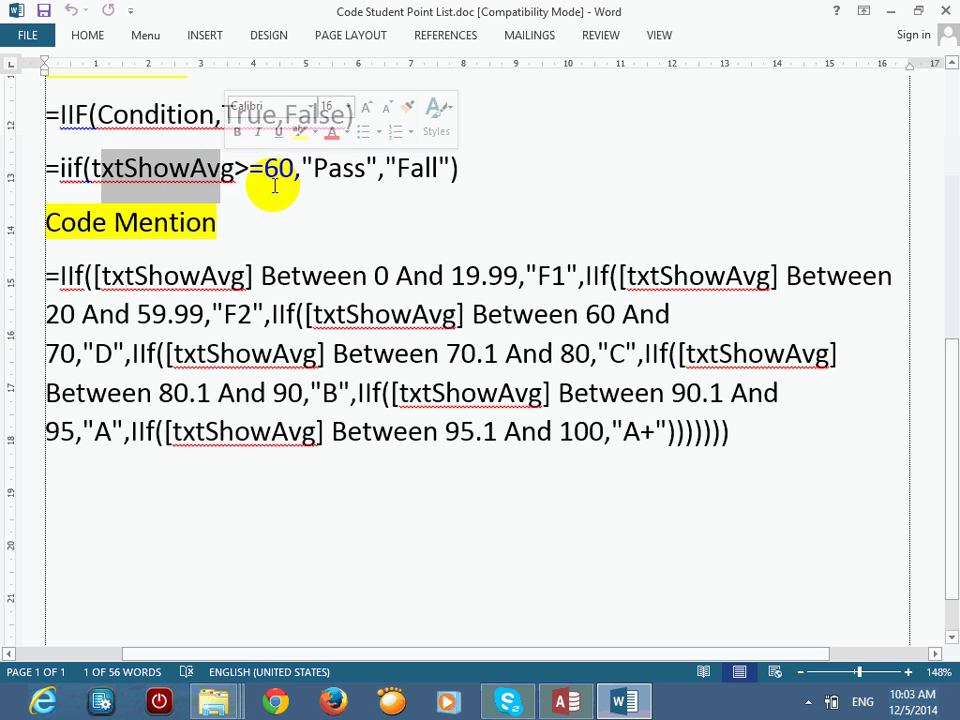
left_click(264, 168)
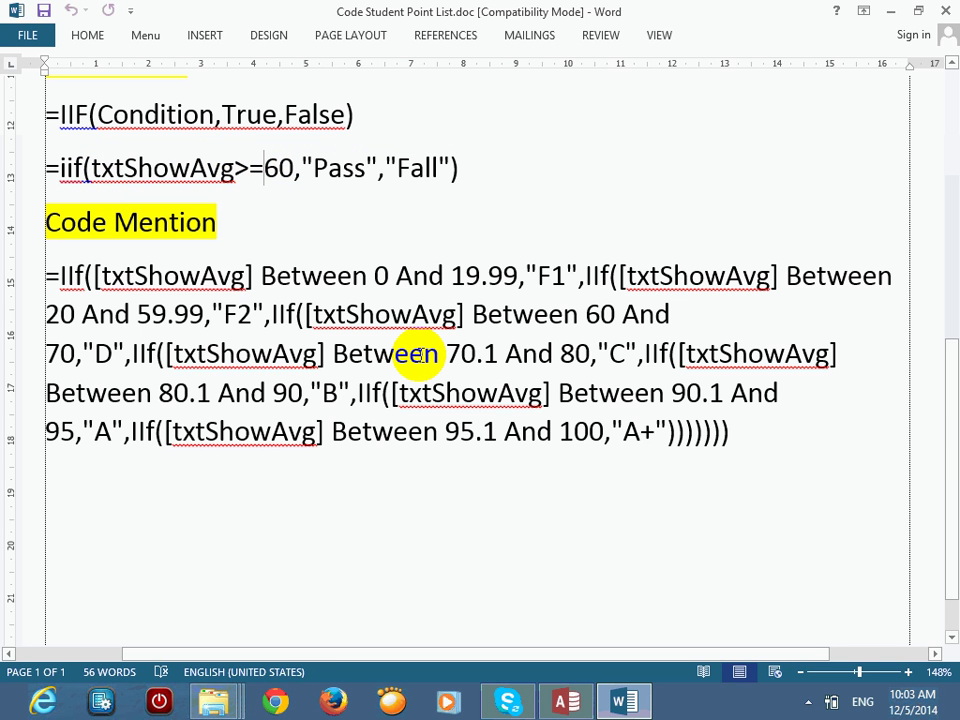
left_click(330, 170)
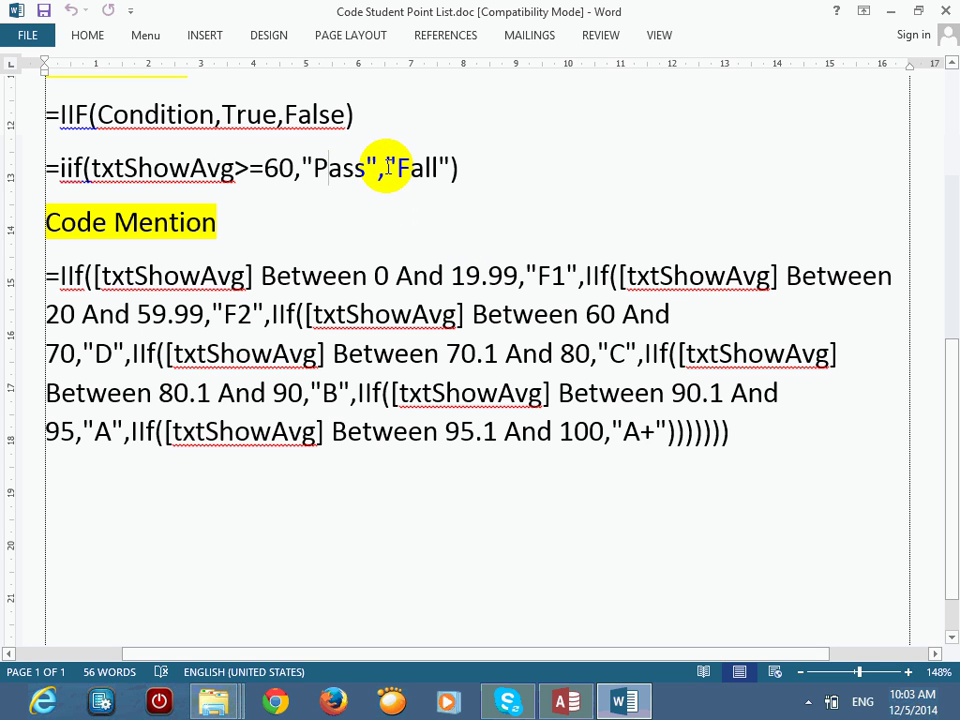
left_click_drag(396, 167, 415, 182)
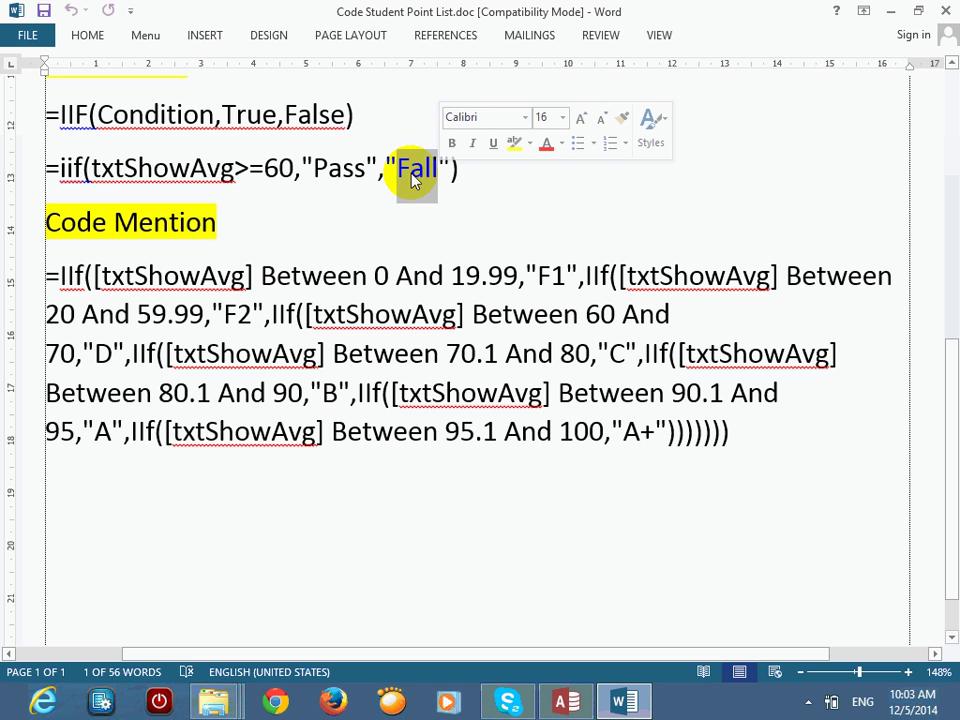
left_click(482, 183)
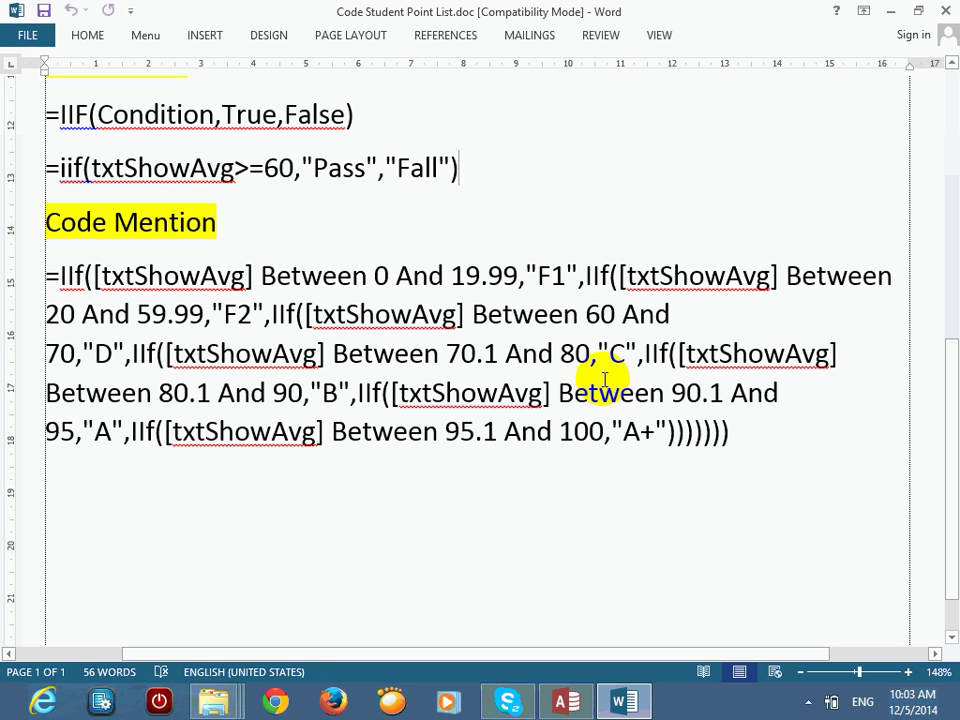
Step: Switch back to Access and open FrmStudentList in Design View, showing its Form Footer
left_click(566, 701)
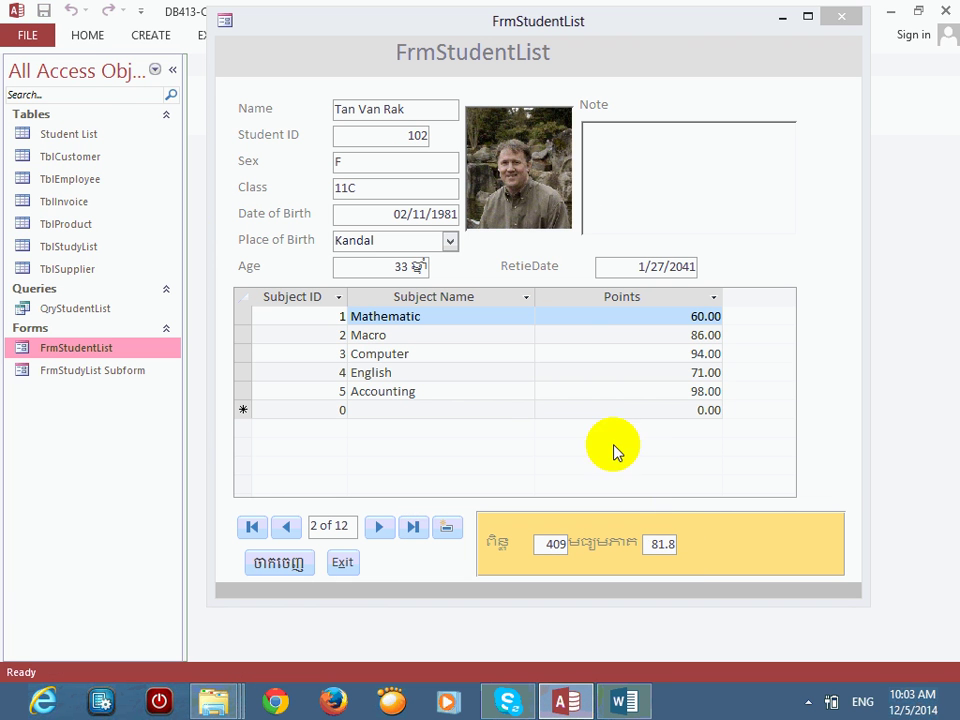
right_click(729, 79)
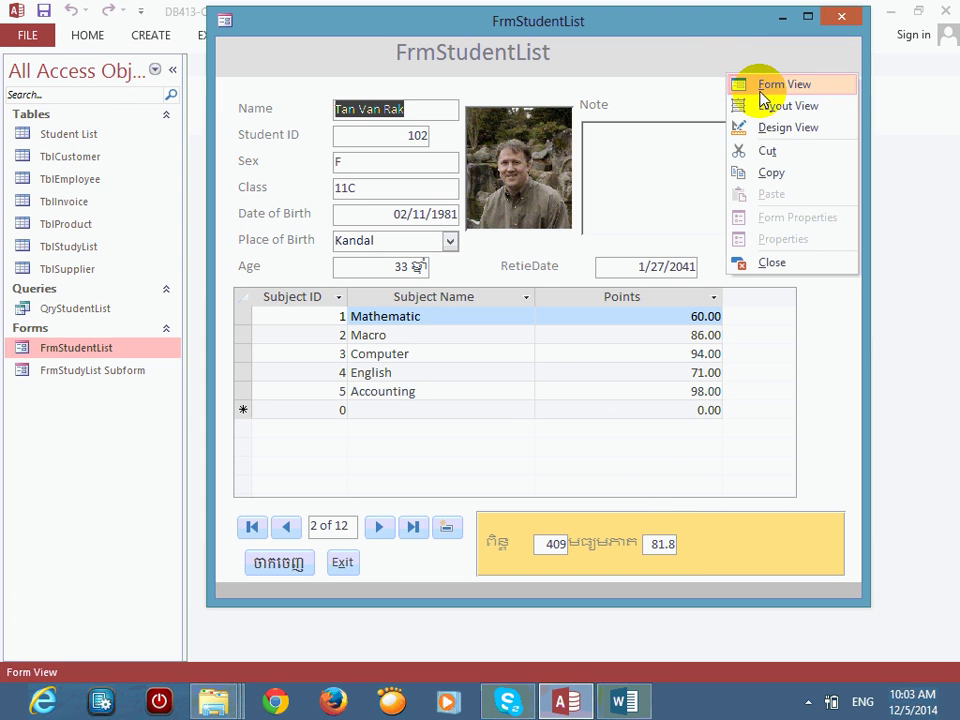
left_click(654, 549)
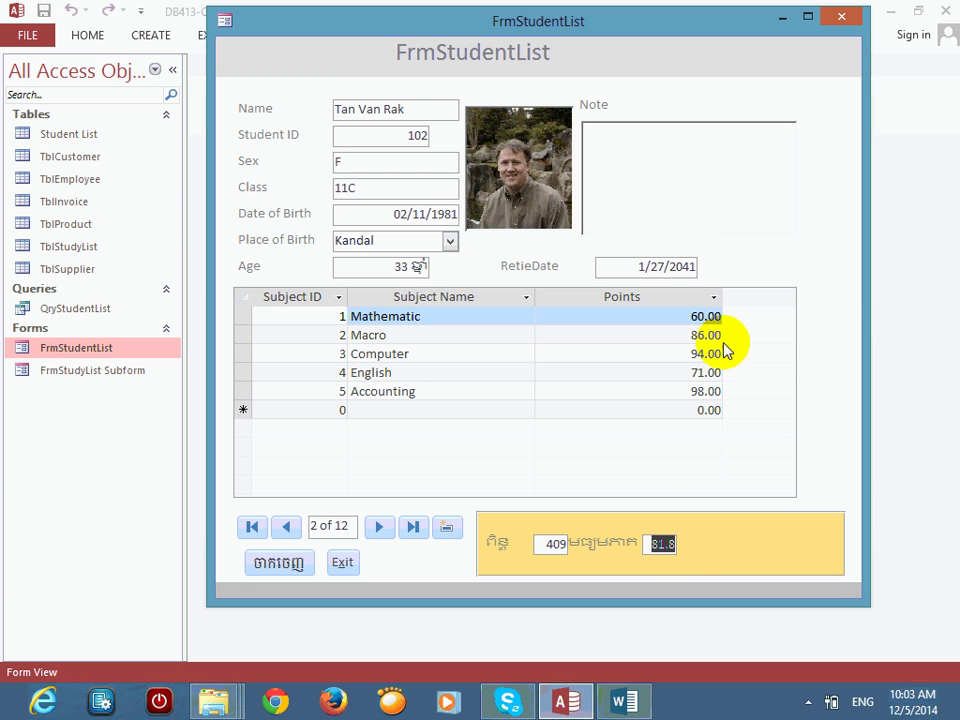
right_click(746, 99)
left_click(776, 155)
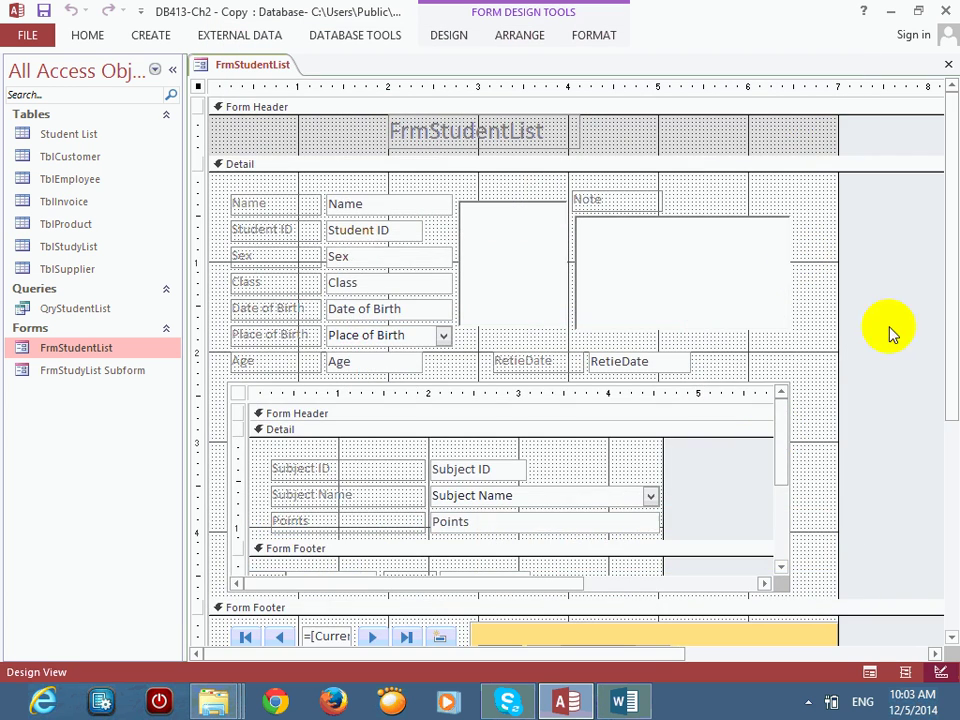
left_click_drag(952, 300, 954, 463)
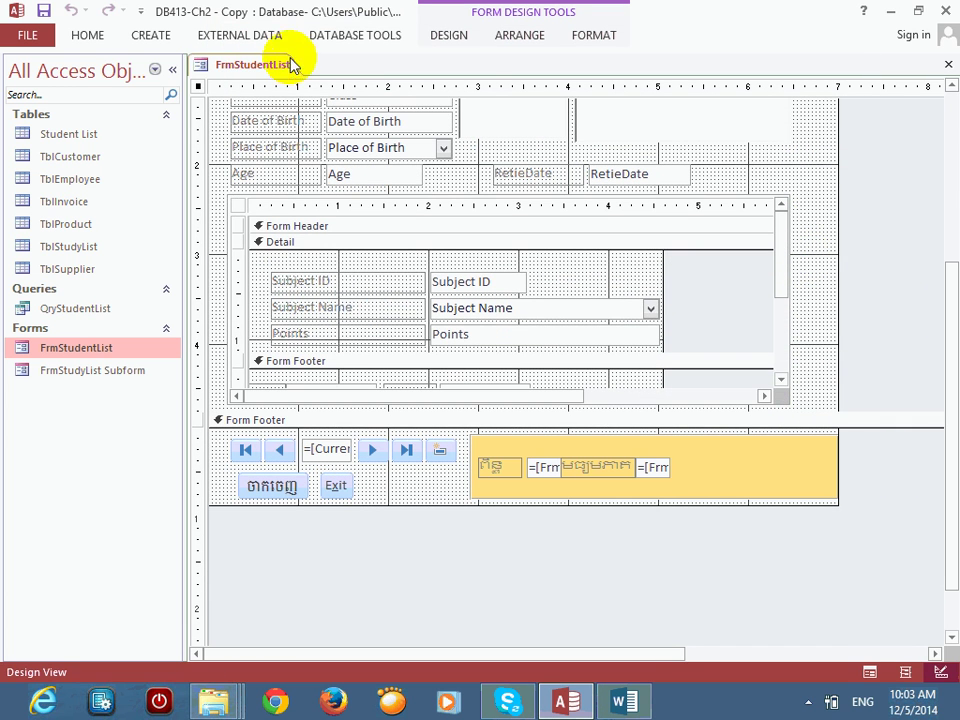
Step: Add a text box to the footer's yellow box, placing its label and field after the average field
left_click(445, 38)
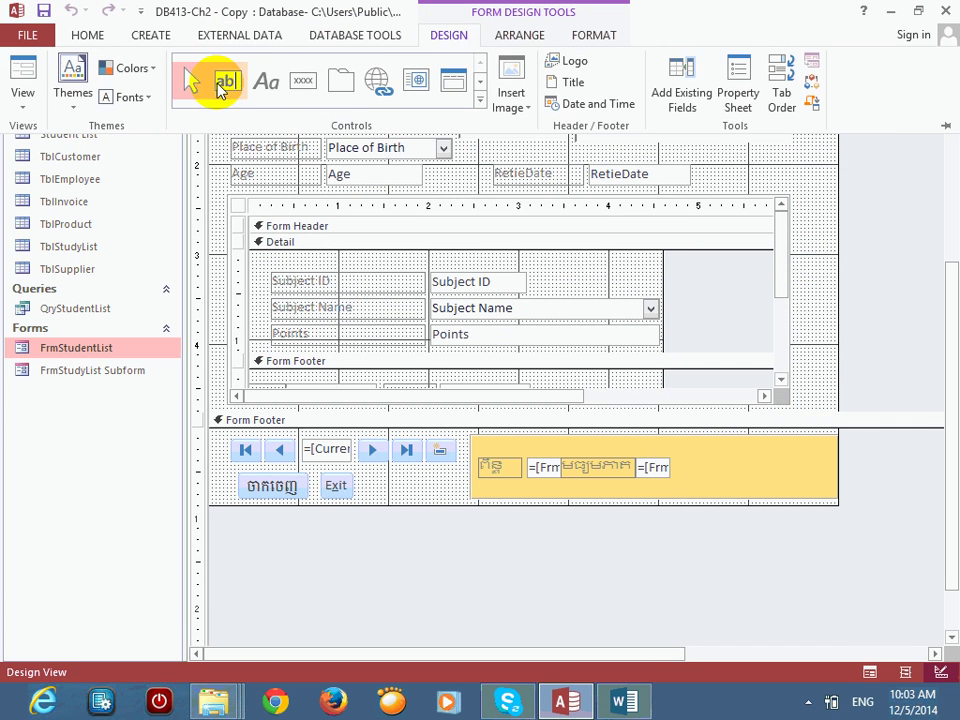
left_click(735, 474)
left_click(741, 460)
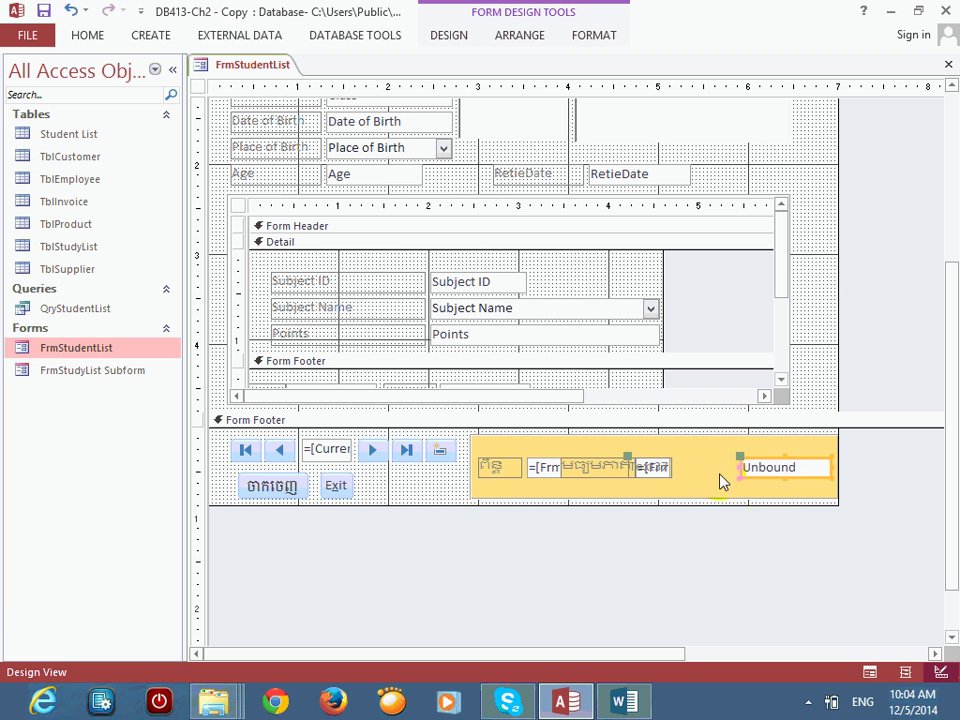
left_click_drag(625, 457, 675, 456)
left_click_drag(739, 460, 702, 460)
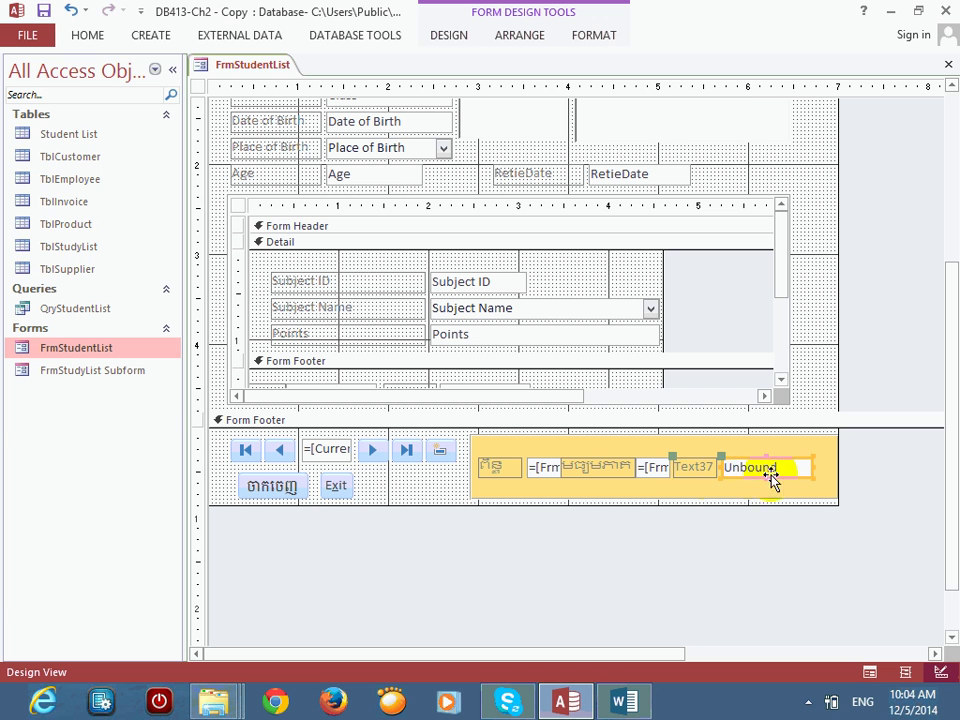
Step: Change the new text box's label caption to Result
left_click(696, 469)
left_click(714, 467)
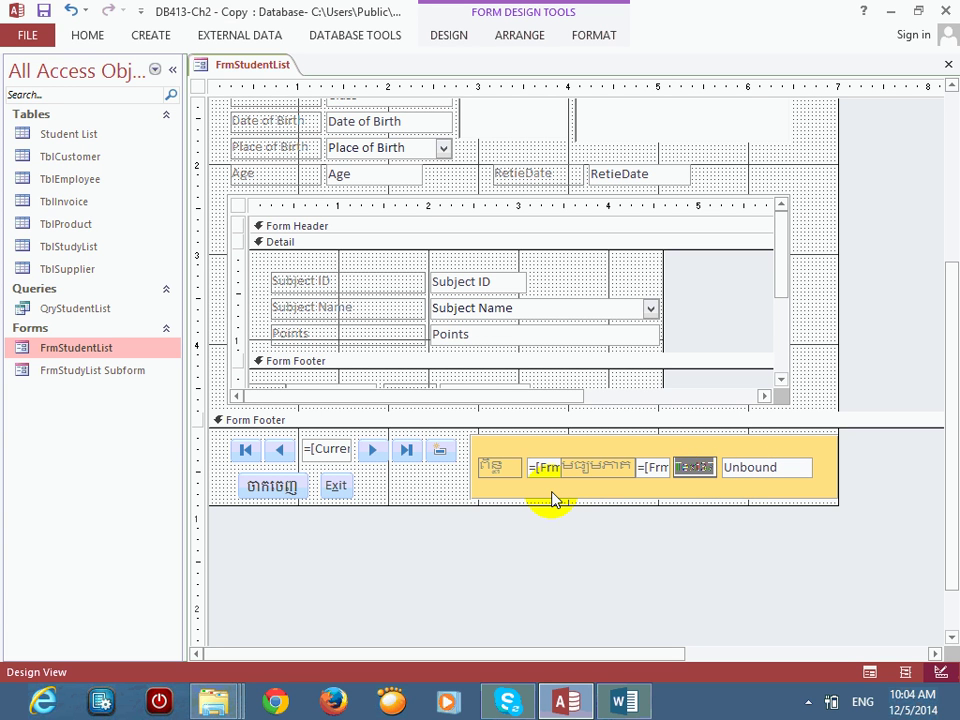
key("BackSpace")
type("Re")
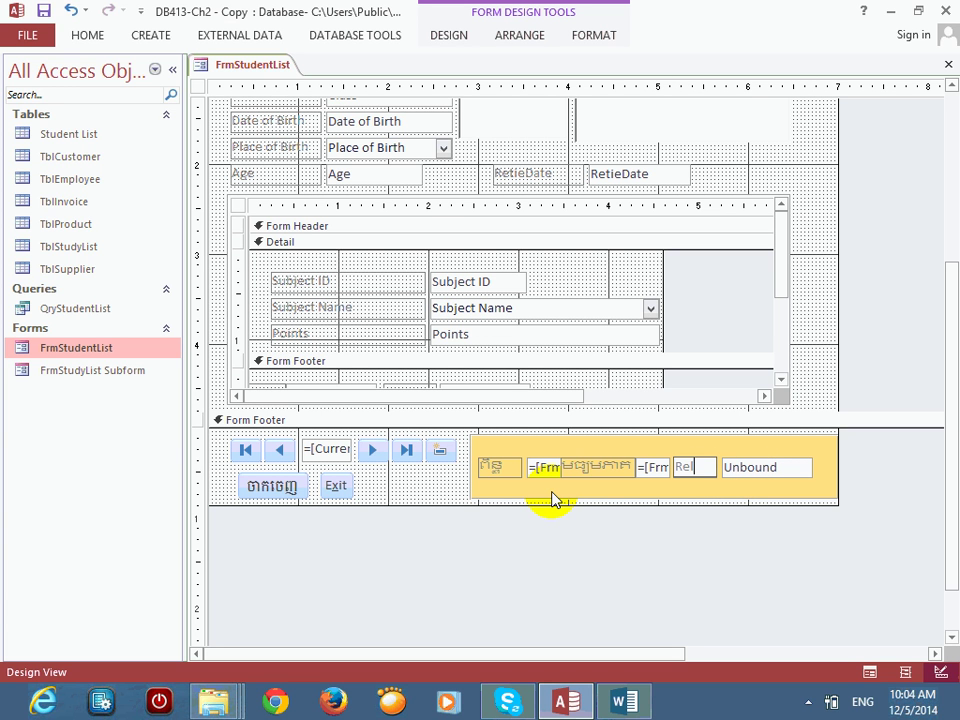
type("sult")
Step: Name the new unbound text box txtResult in its properties and save the form
right_click(771, 467)
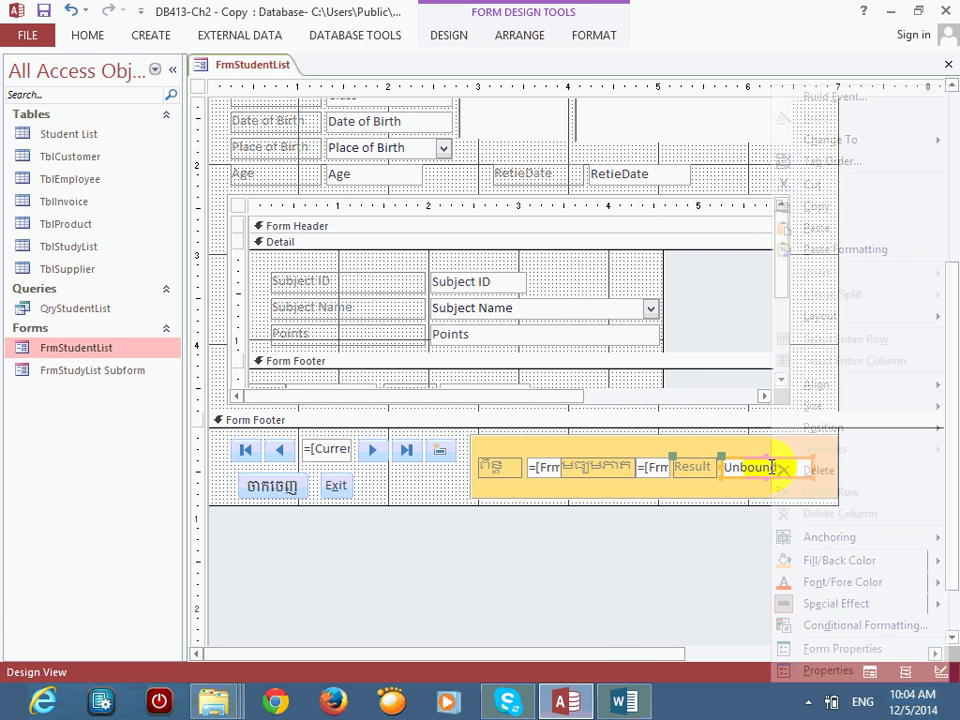
left_click(825, 668)
left_click(733, 171)
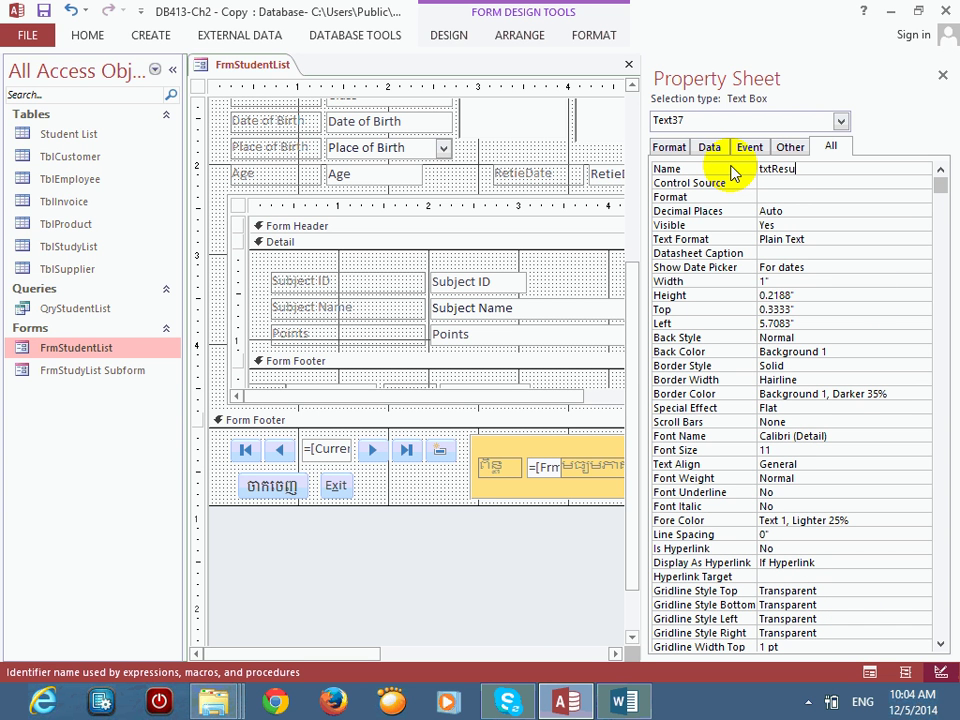
type("txtResult")
left_click(43, 11)
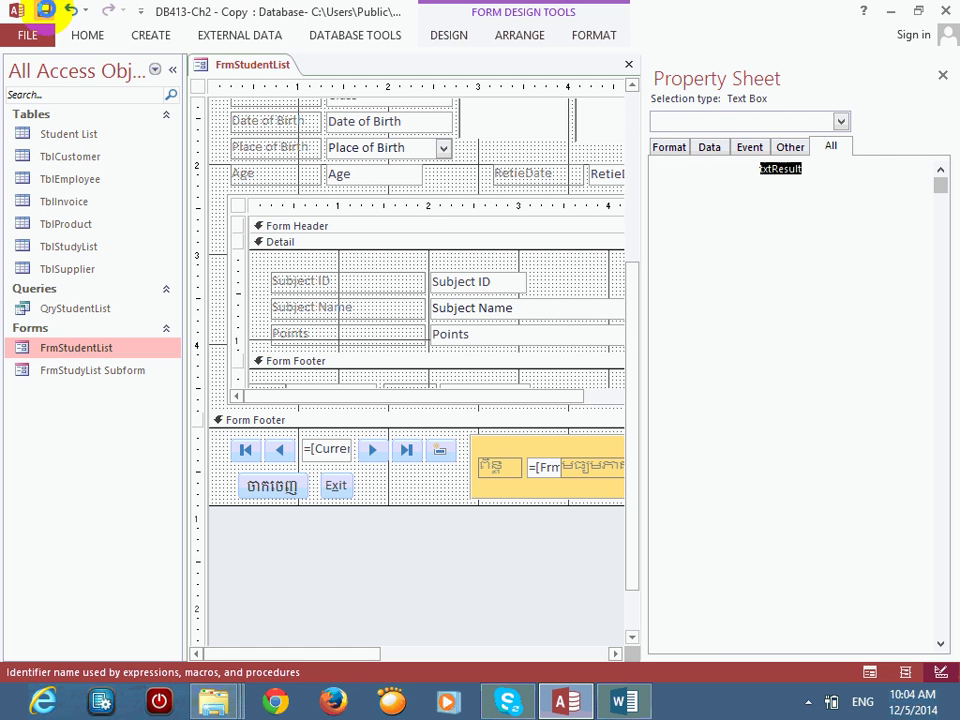
Step: Open the Expression Builder for txtResult's Control Source and start an IIf expression with the txtShowAvg control
left_click(796, 183)
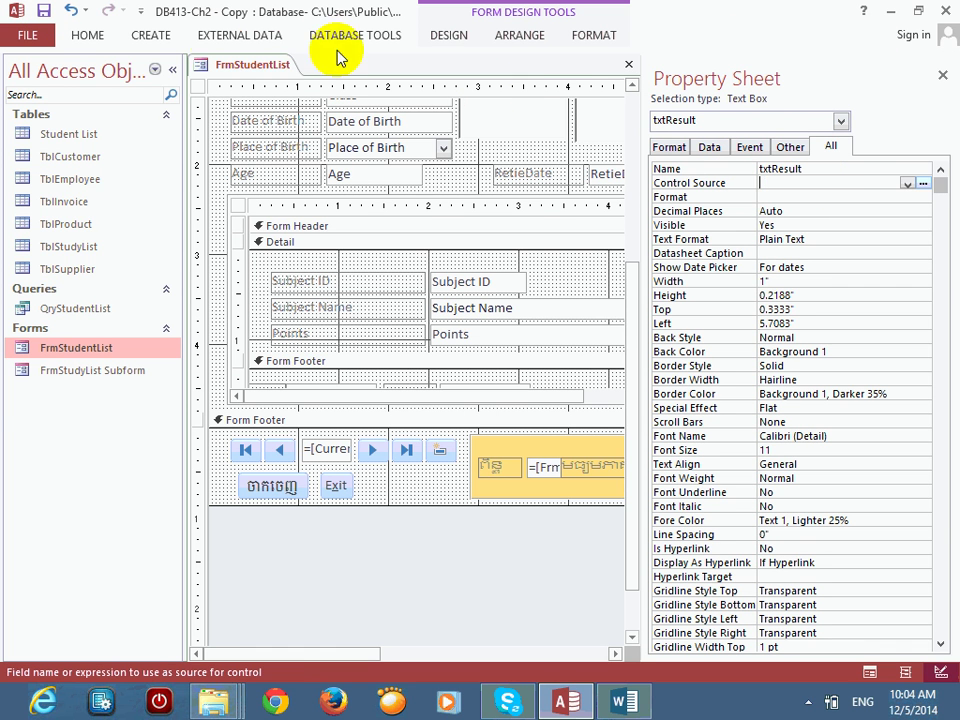
left_click(172, 69)
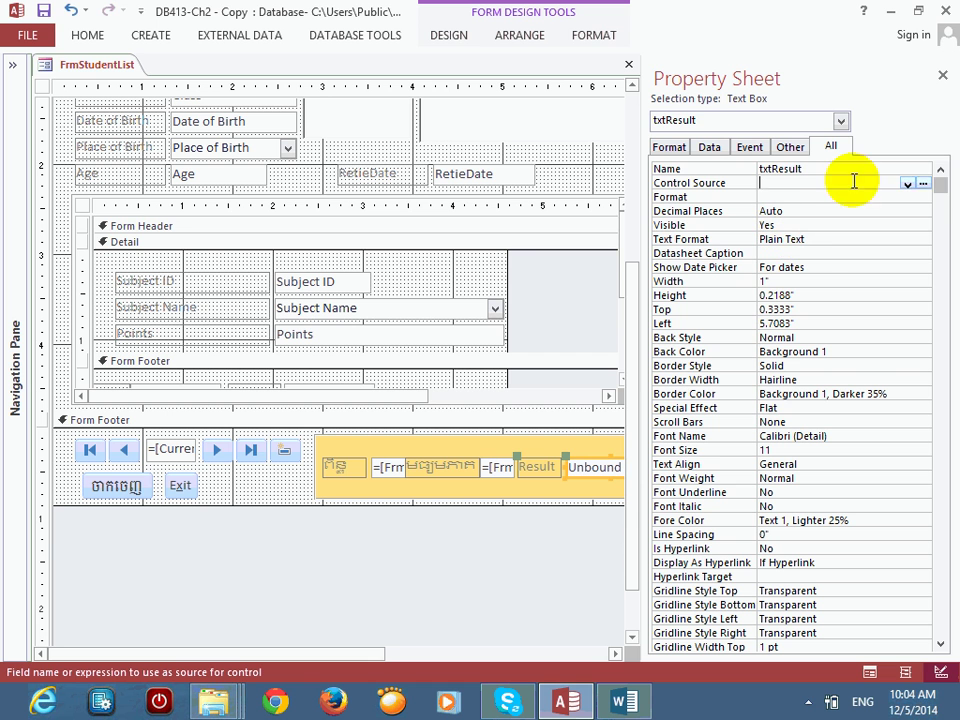
left_click(922, 182)
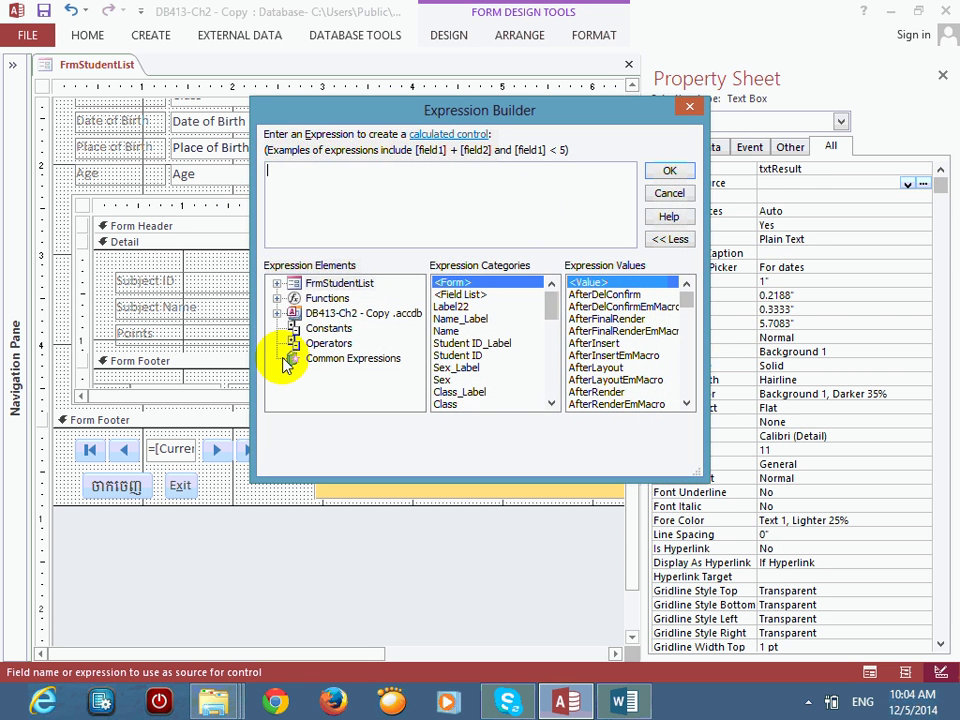
type("iif(")
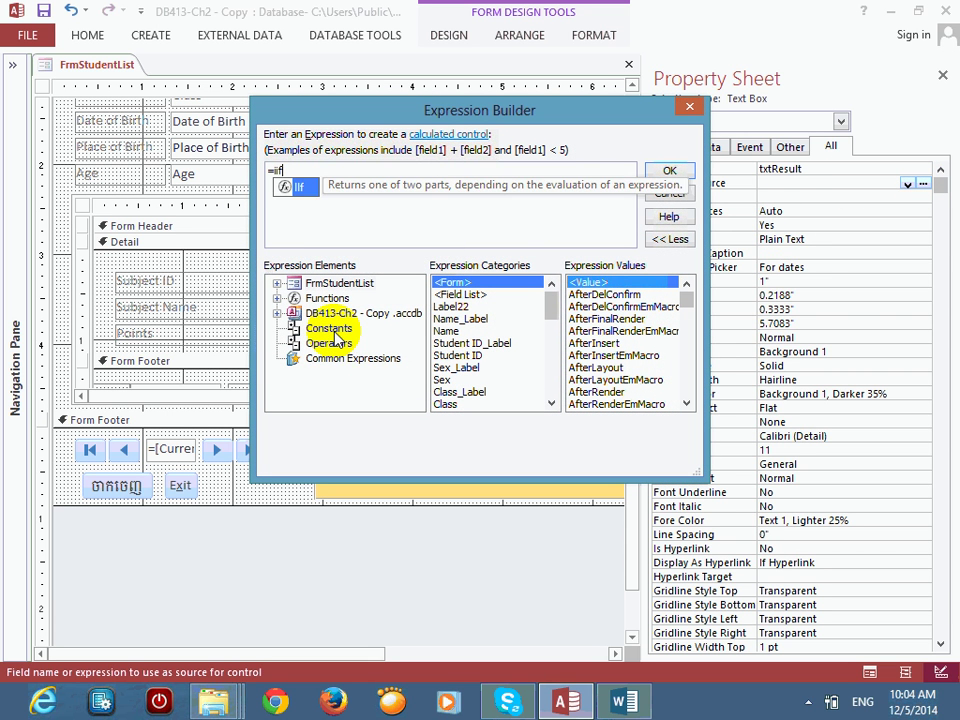
left_click(555, 316)
left_click_drag(555, 316, 551, 400)
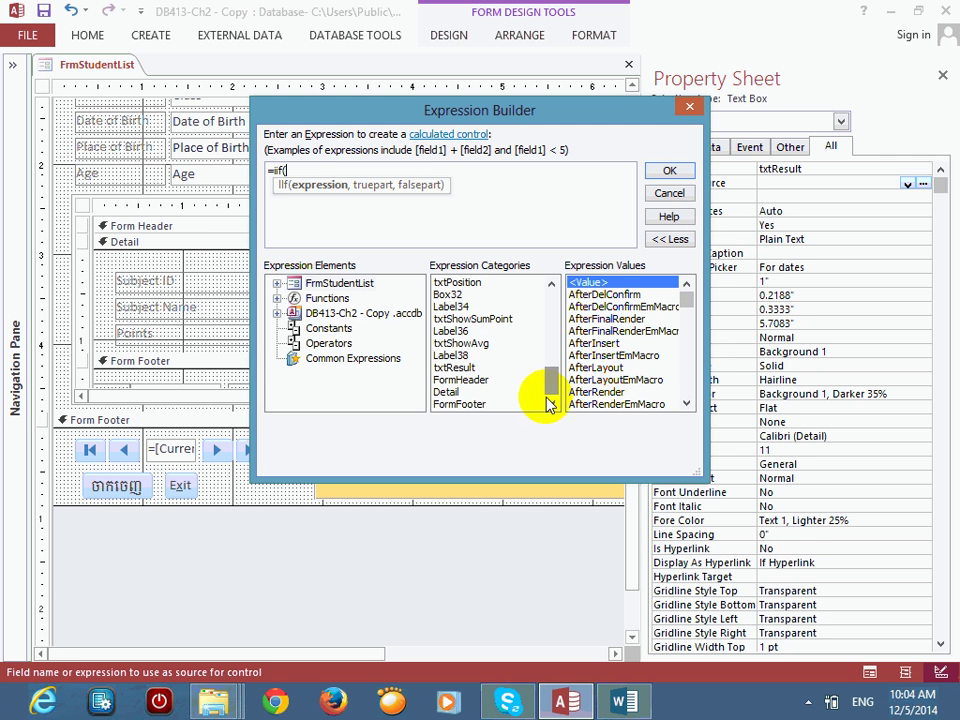
double_click(470, 343)
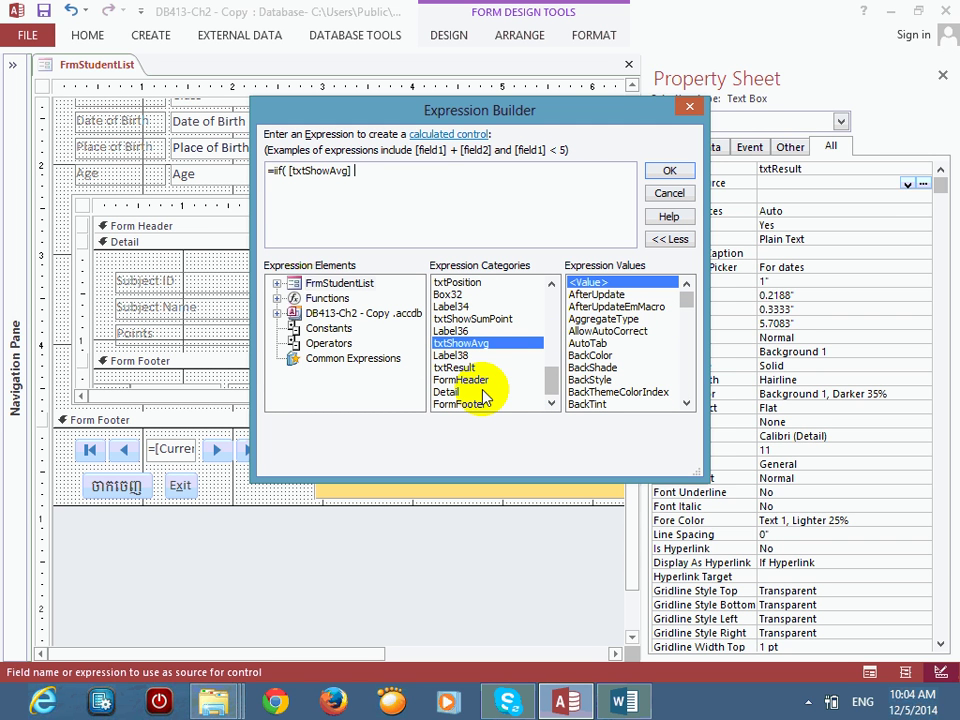
Step: Complete txtResult's expression as =IIf([txtShowAvg]<60,"Fail","Pass"), accept it and close the property sheet
type(">=")
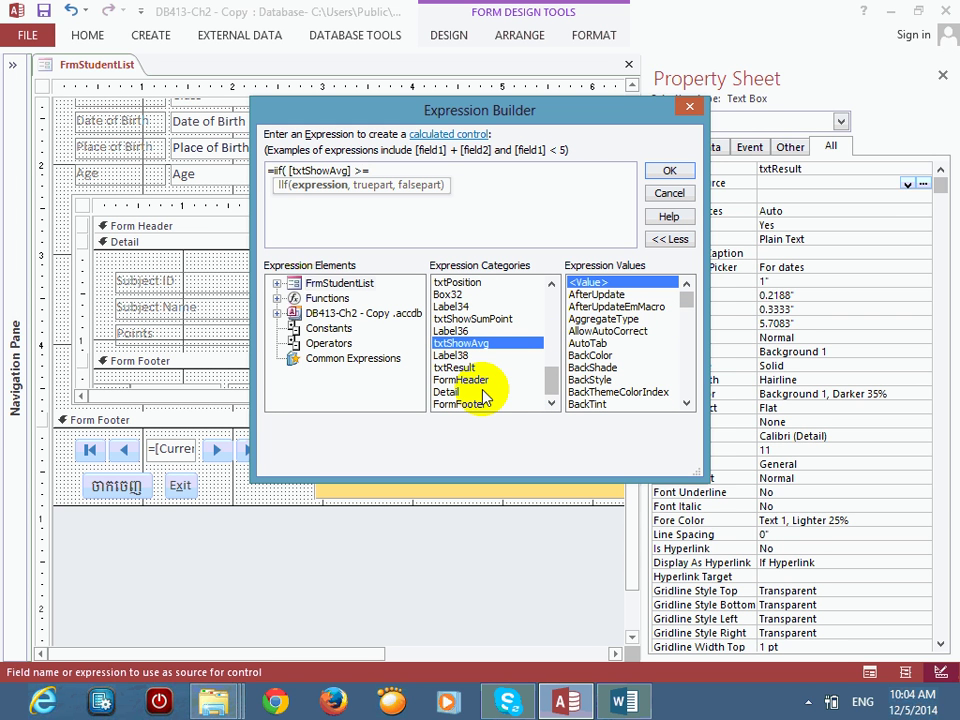
key("BackSpace")
key("BackSpace")
key("BackSpace")
type("<60,\"A")
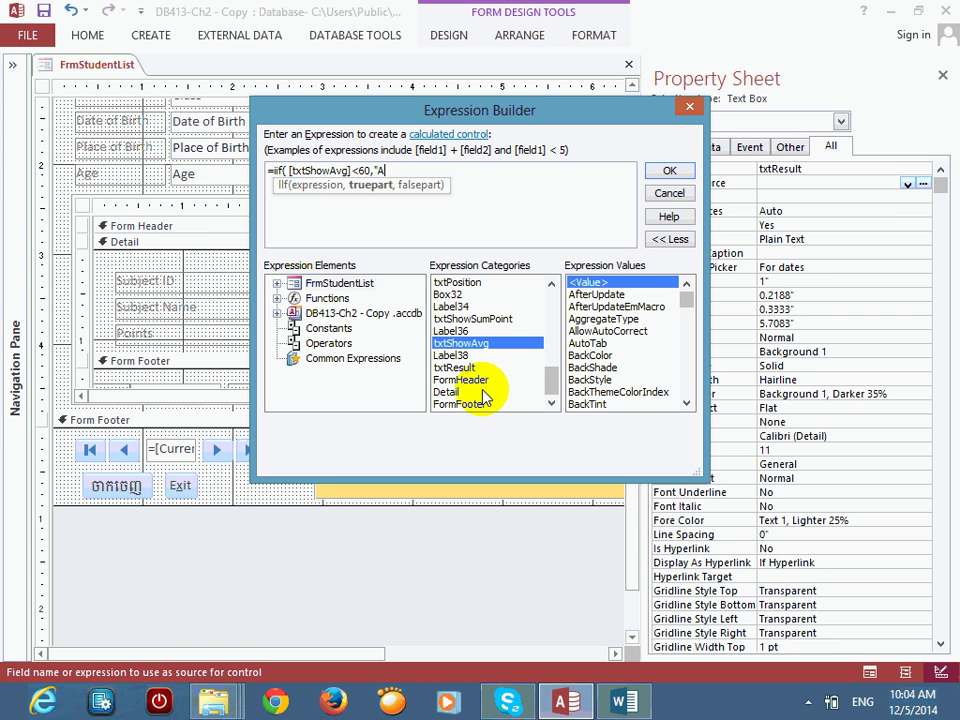
key("BackSpace")
type("Fail\",\"P")
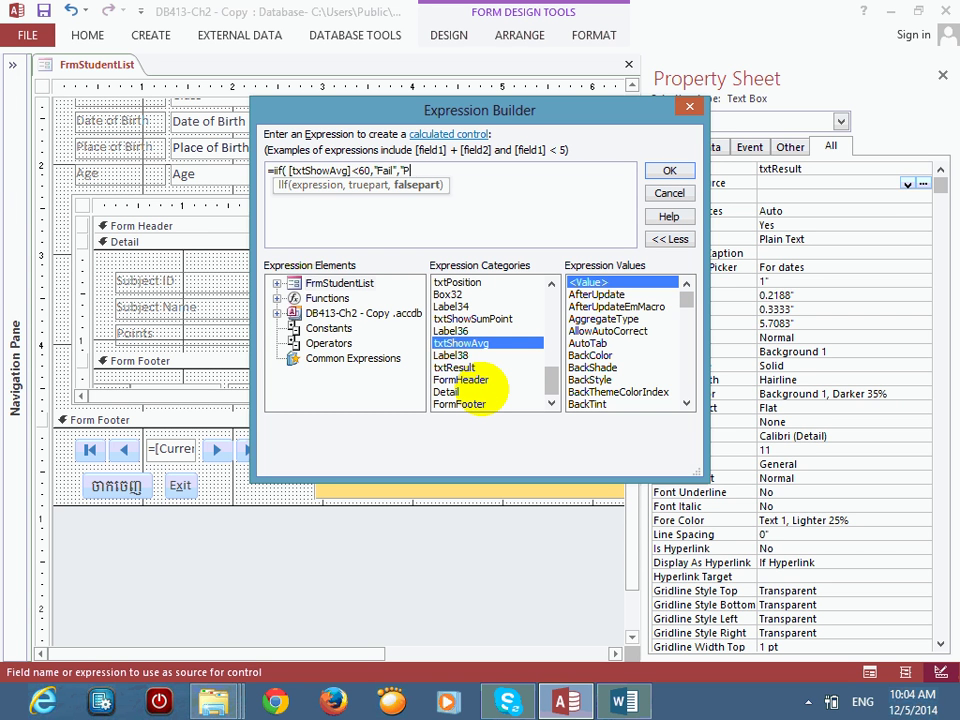
type("ass\")")
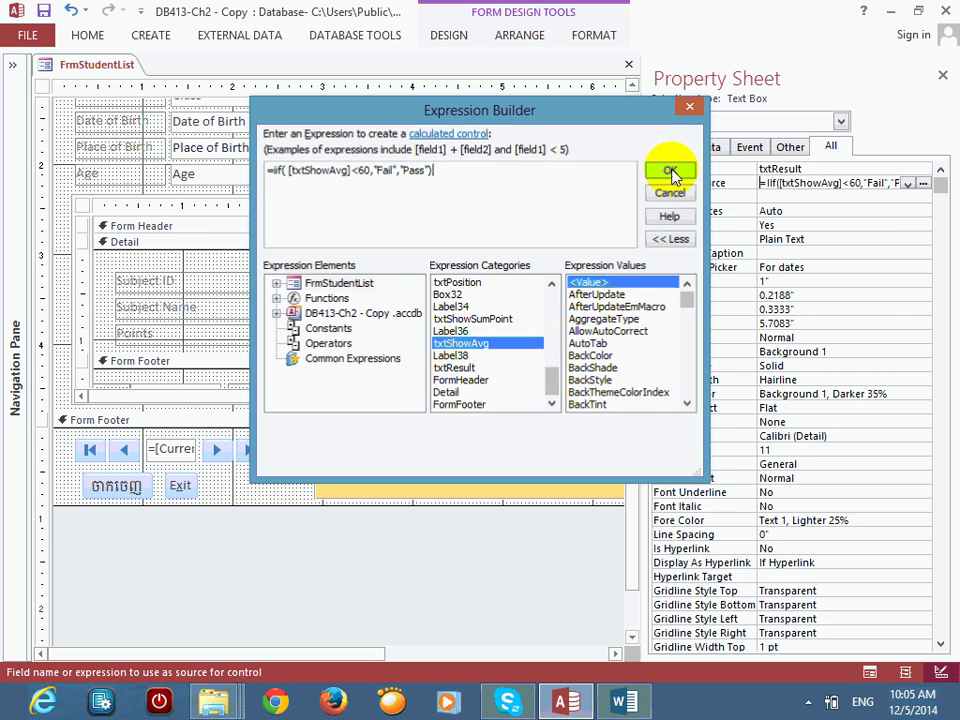
left_click(670, 171)
left_click(942, 75)
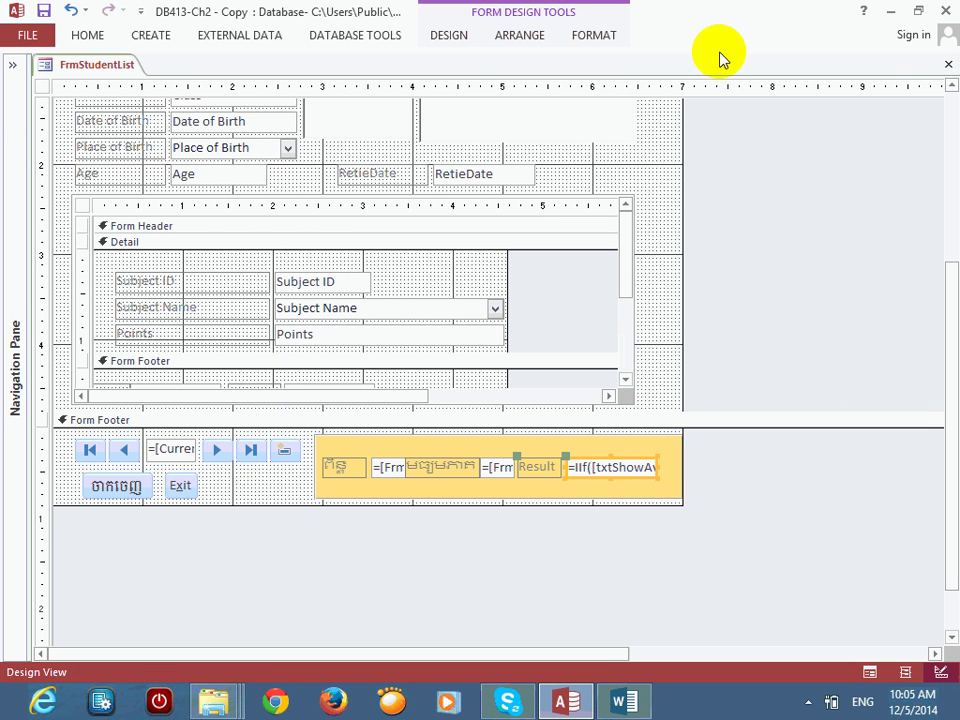
Step: Open the form in Form View and browse to the third student record to check the average and result fields
left_click(88, 35)
left_click(20, 80)
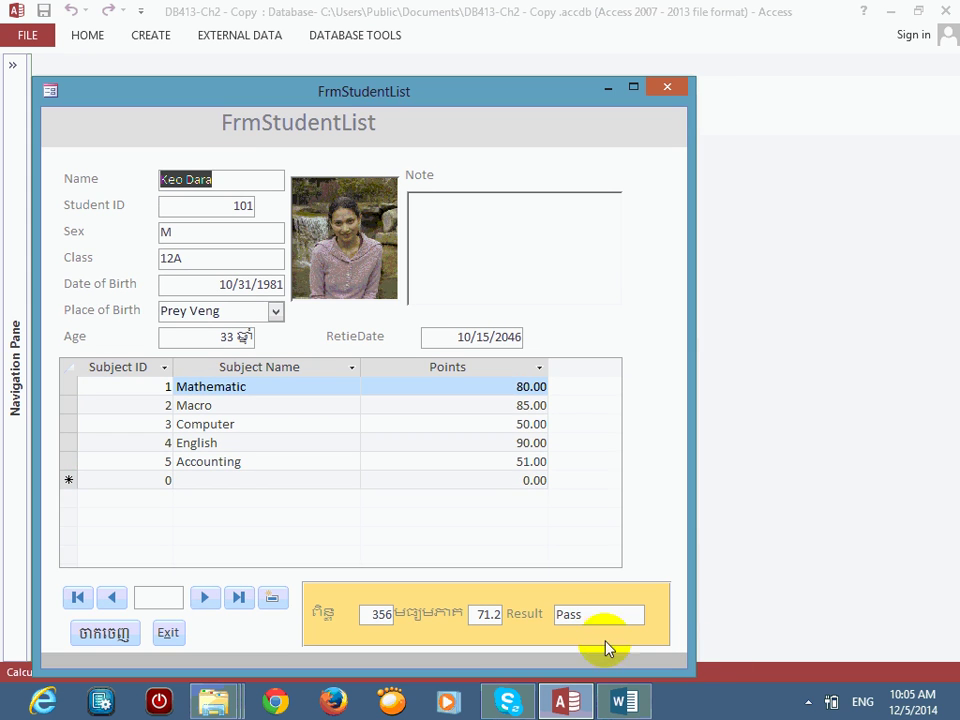
left_click(214, 597)
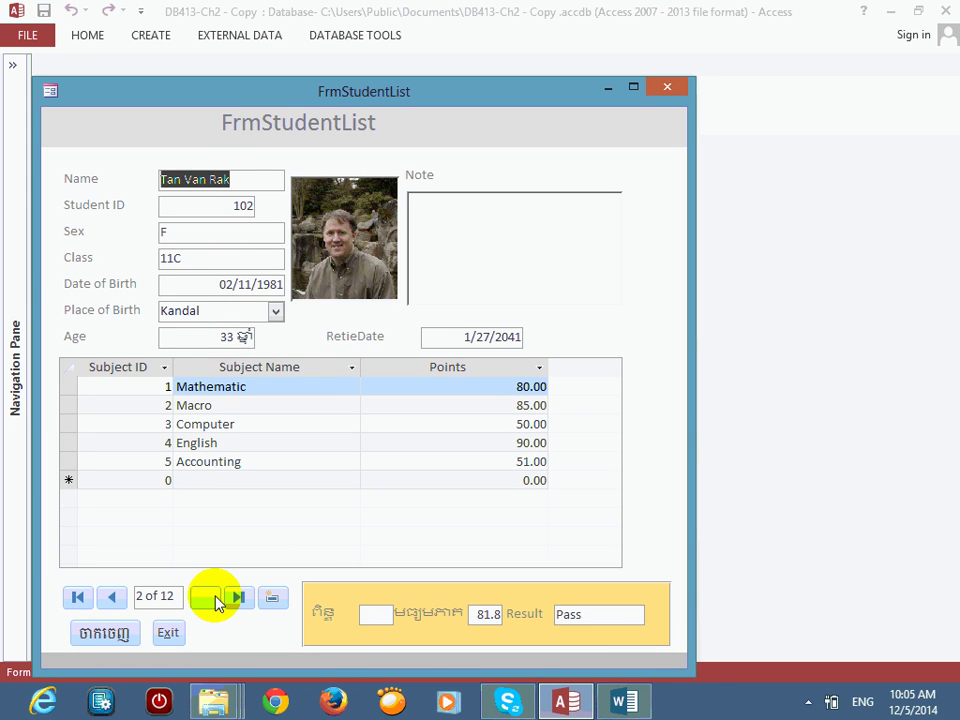
left_click(214, 597)
left_click(481, 614)
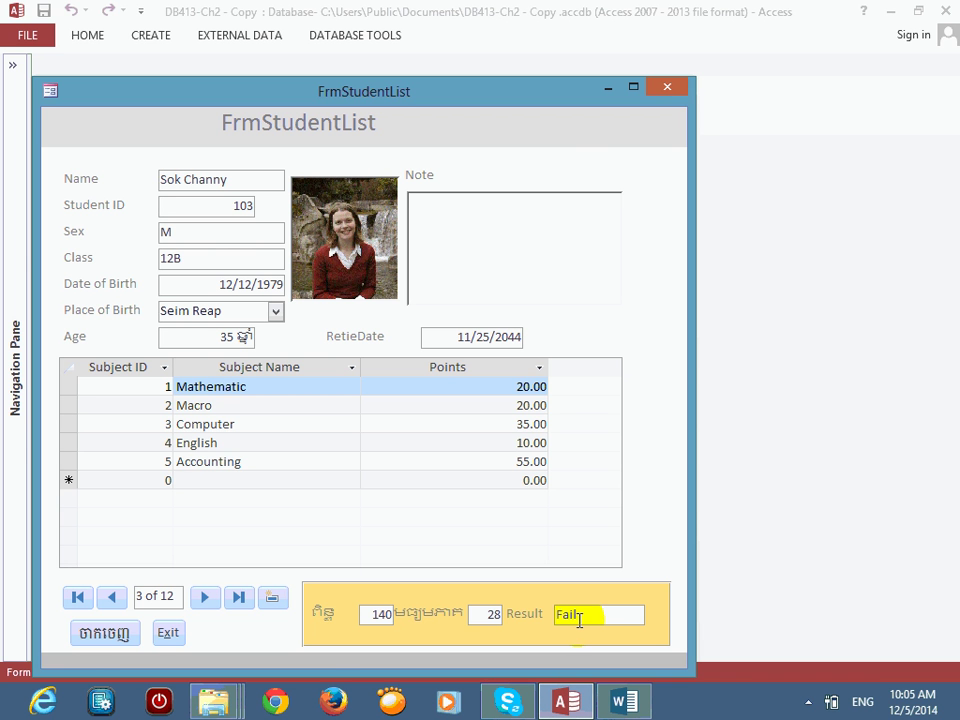
Step: Return to Design View and narrow the result text box in the footer's yellow box
right_click(574, 186)
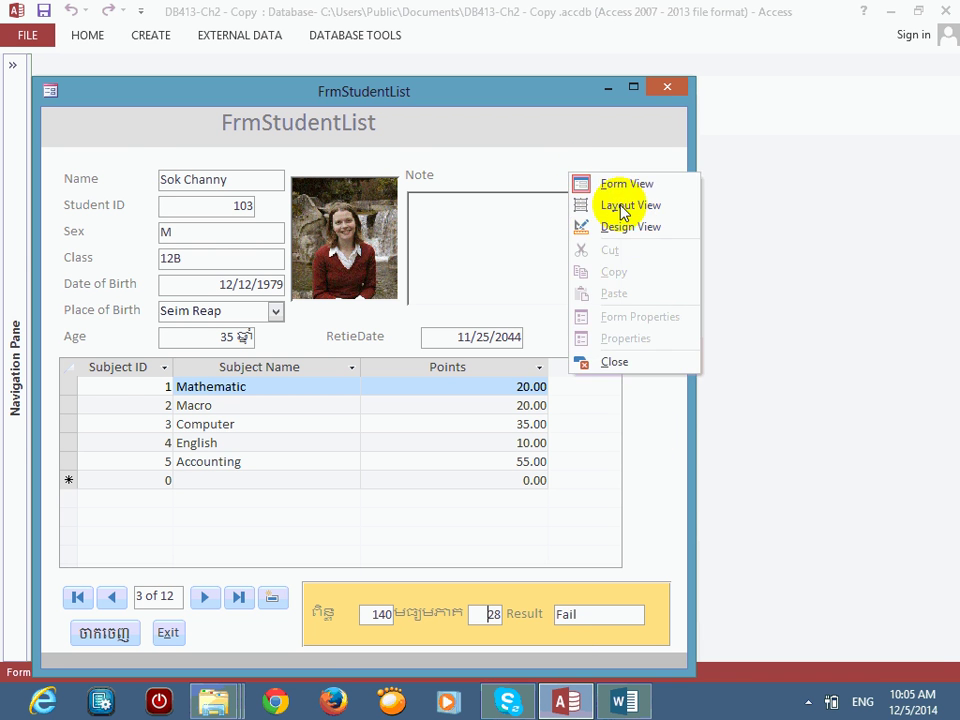
left_click(630, 224)
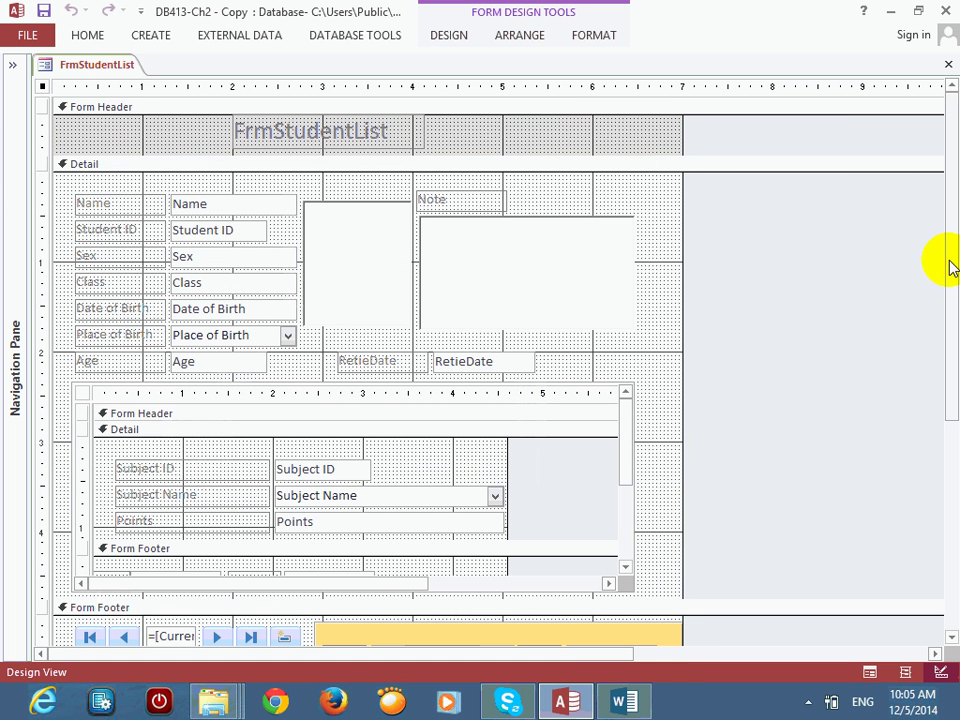
left_click_drag(949, 268, 950, 418)
left_click(632, 519)
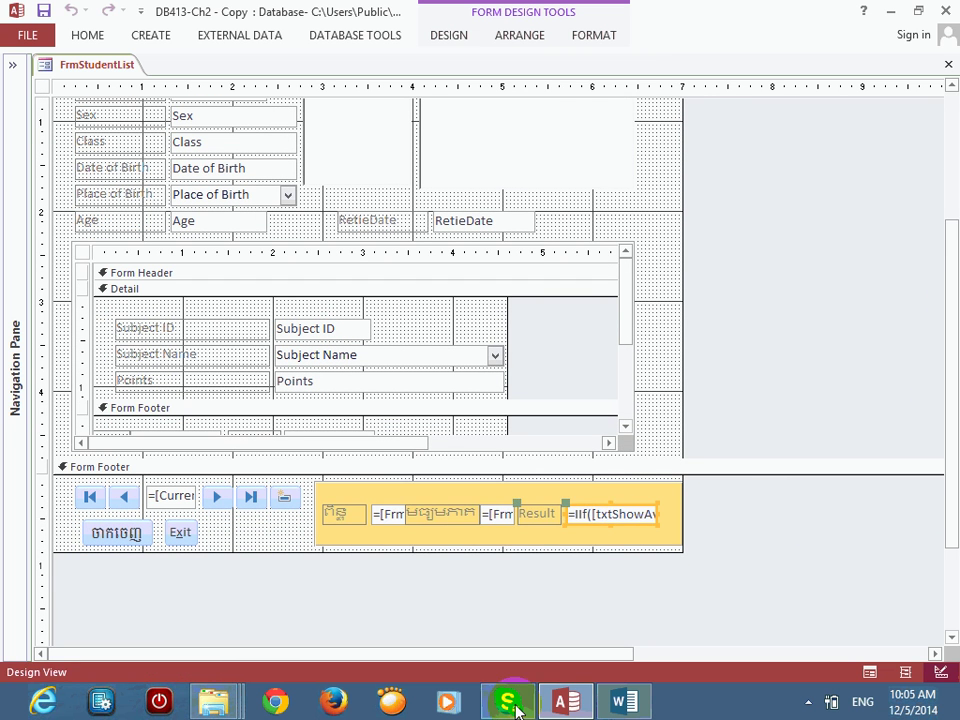
mouse_move(513, 706)
key("shift+Left")
key("shift+Left")
key("shift+Left")
key("shift+Left")
key("shift+Left")
key("shift+Left")
key("shift+Left")
key("shift+Left")
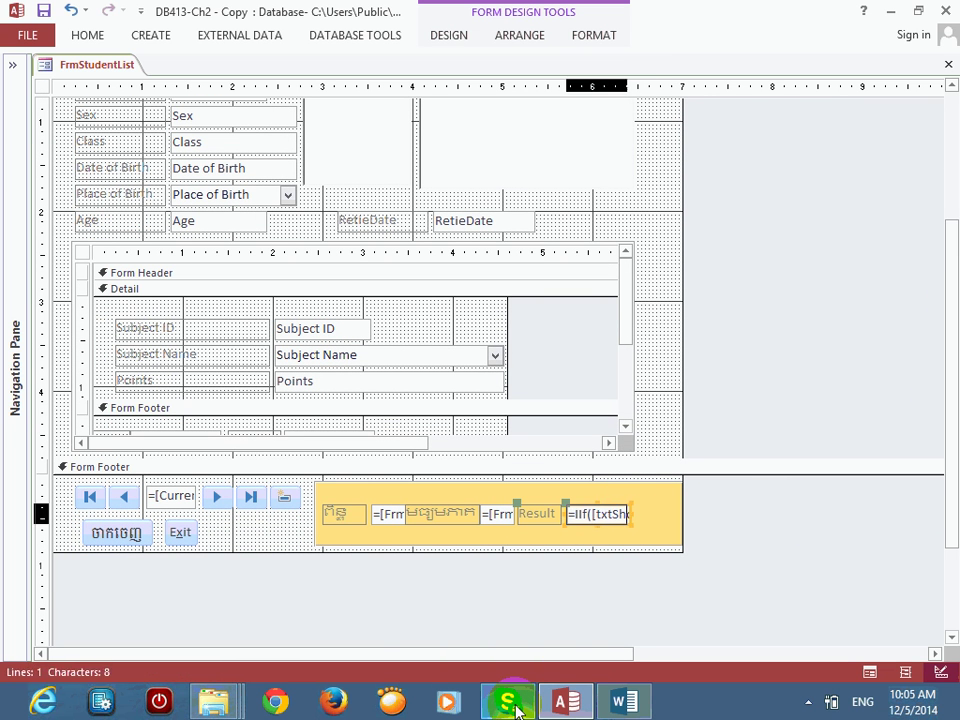
key("shift+Left")
key("shift+Left")
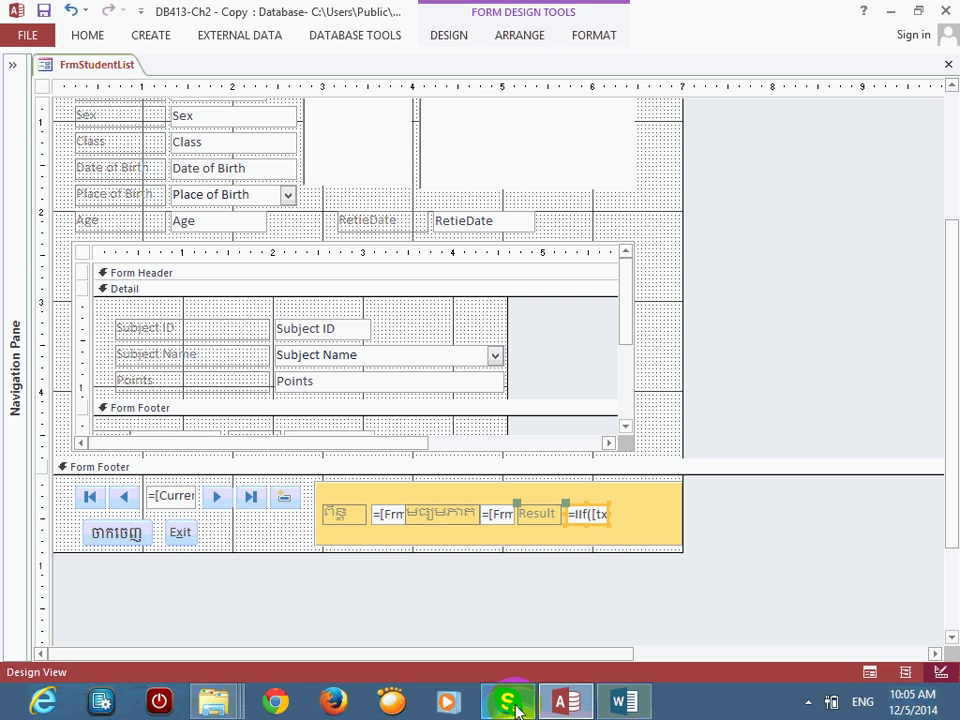
Step: Display the form in Form View and move its window toward the middle of the screen to inspect the footer
left_click(82, 37)
left_click(24, 66)
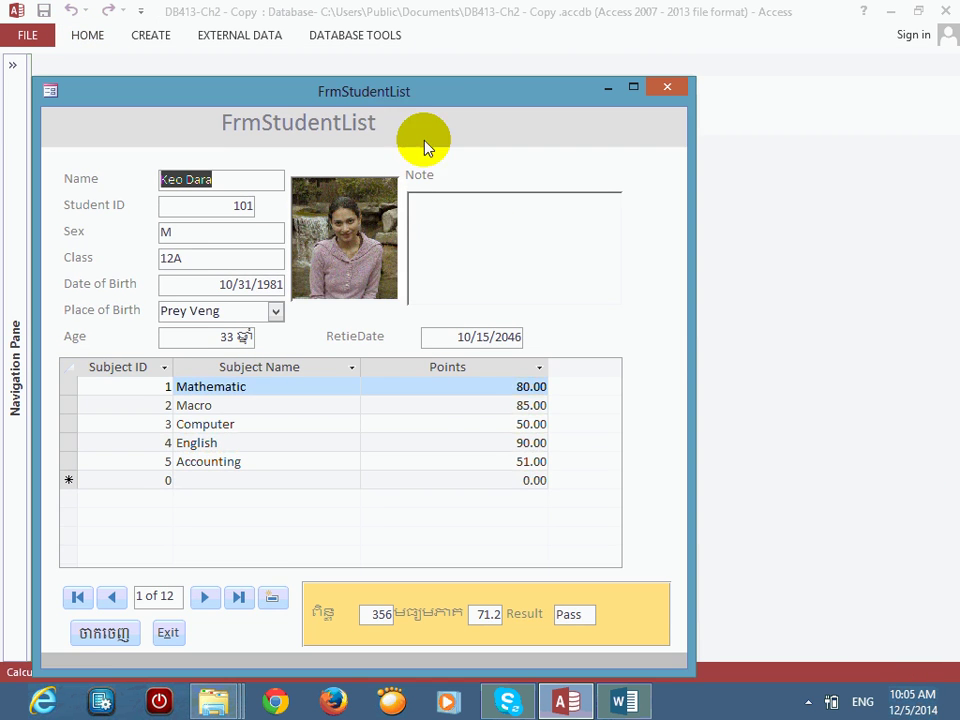
left_click_drag(381, 96, 503, 47)
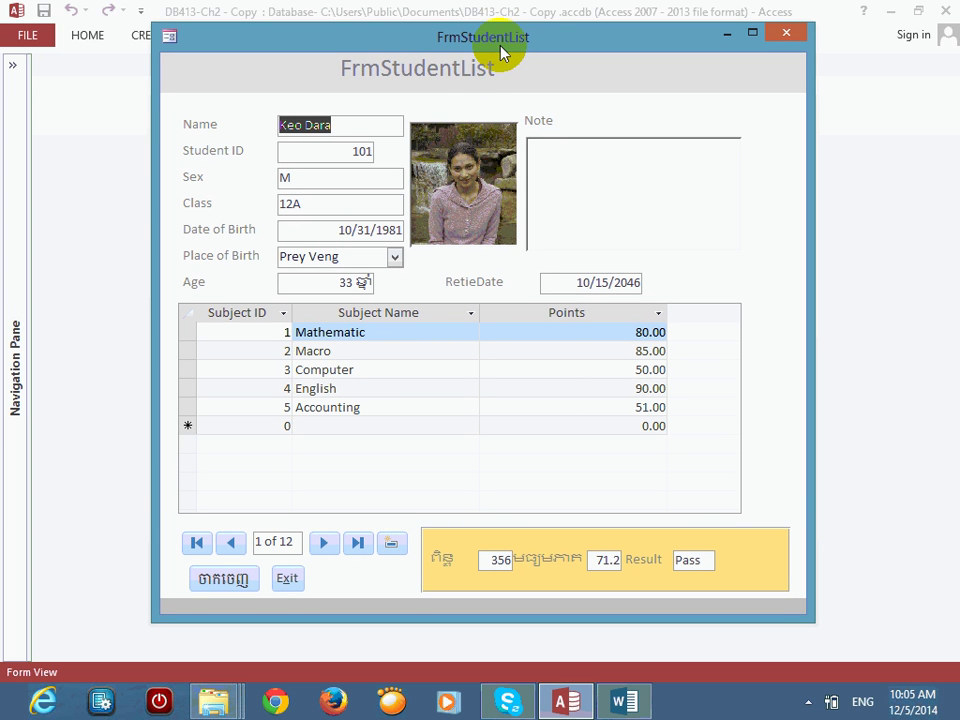
left_click(463, 152)
Step: Return to Design View and move the result text box right up against its Result label
right_click(648, 116)
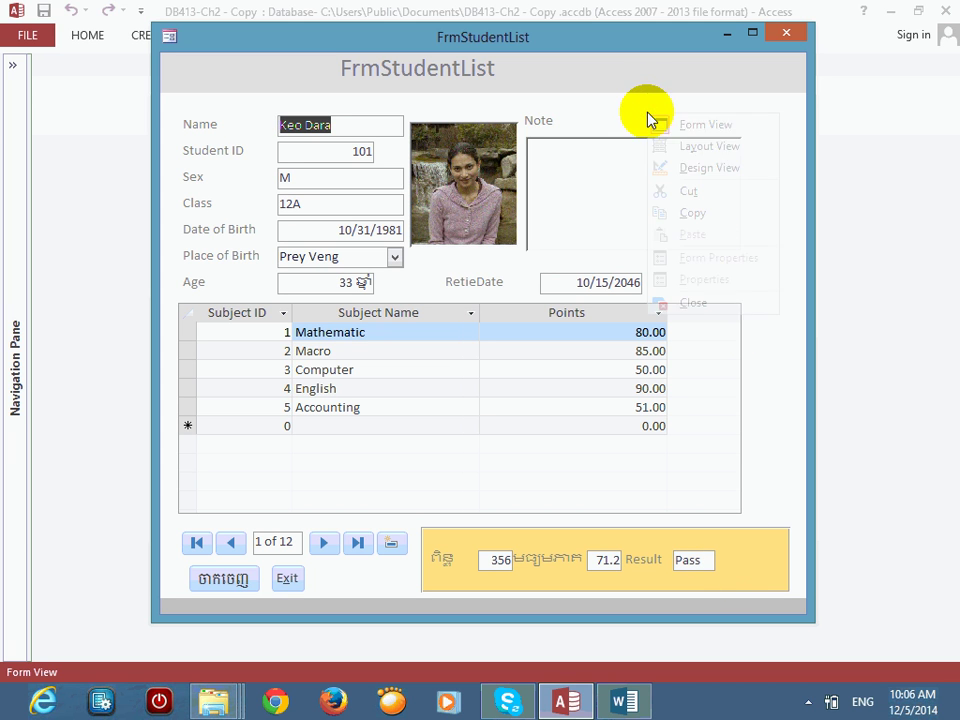
left_click(697, 173)
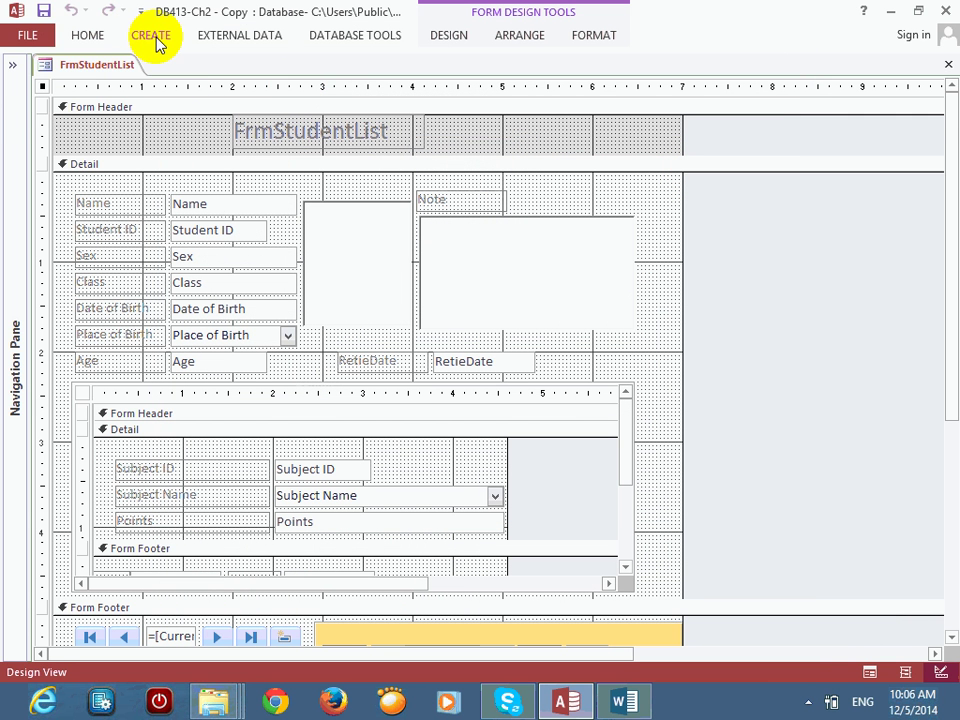
left_click(155, 42)
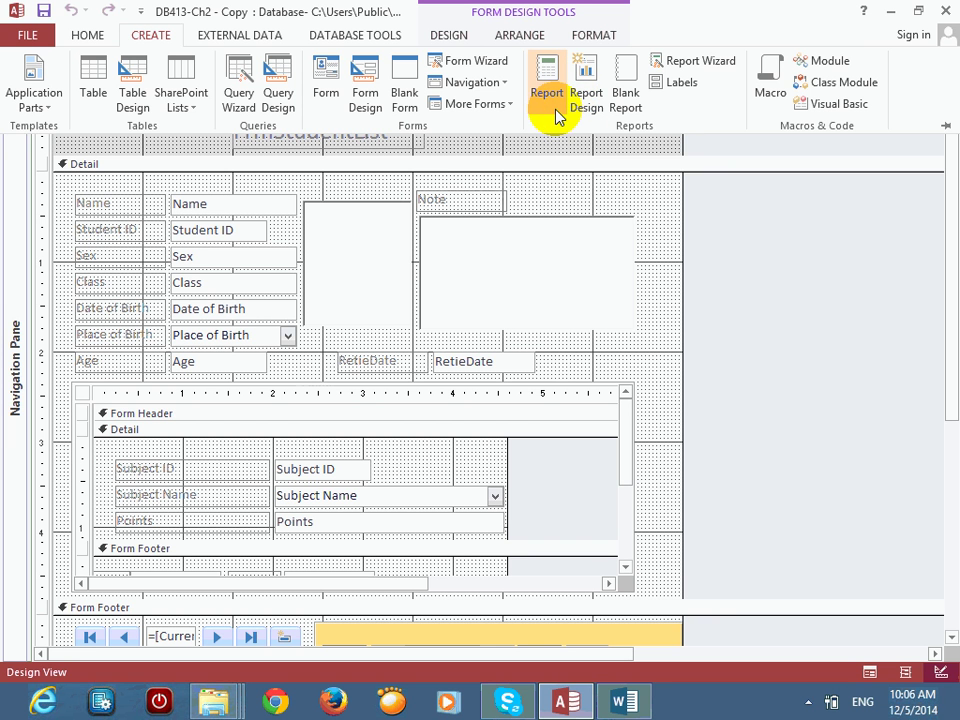
left_click(775, 345)
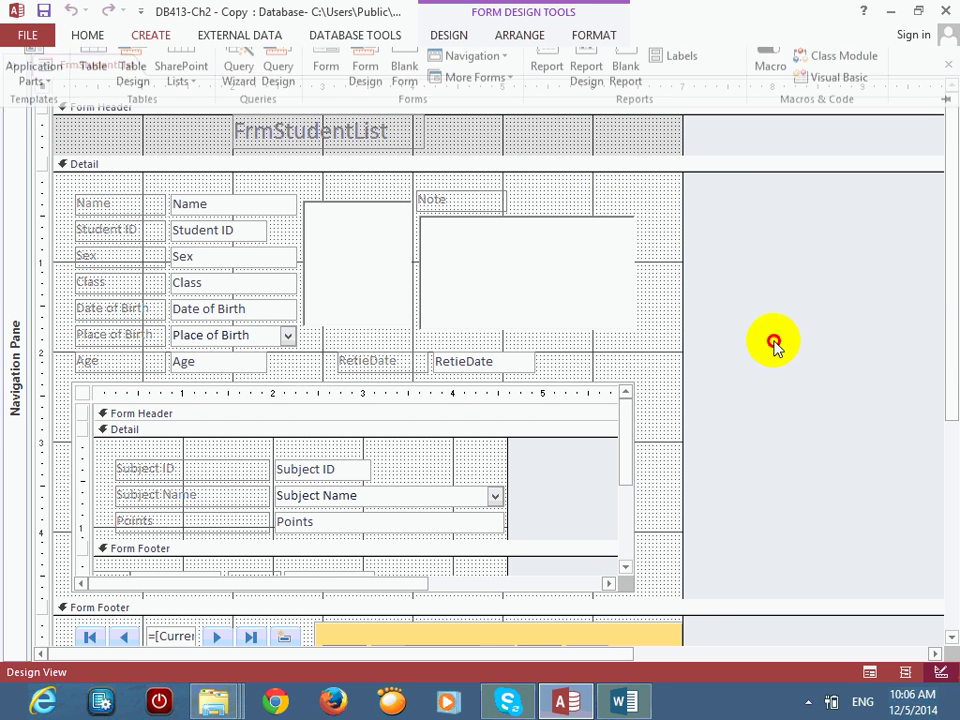
left_click_drag(954, 343, 954, 535)
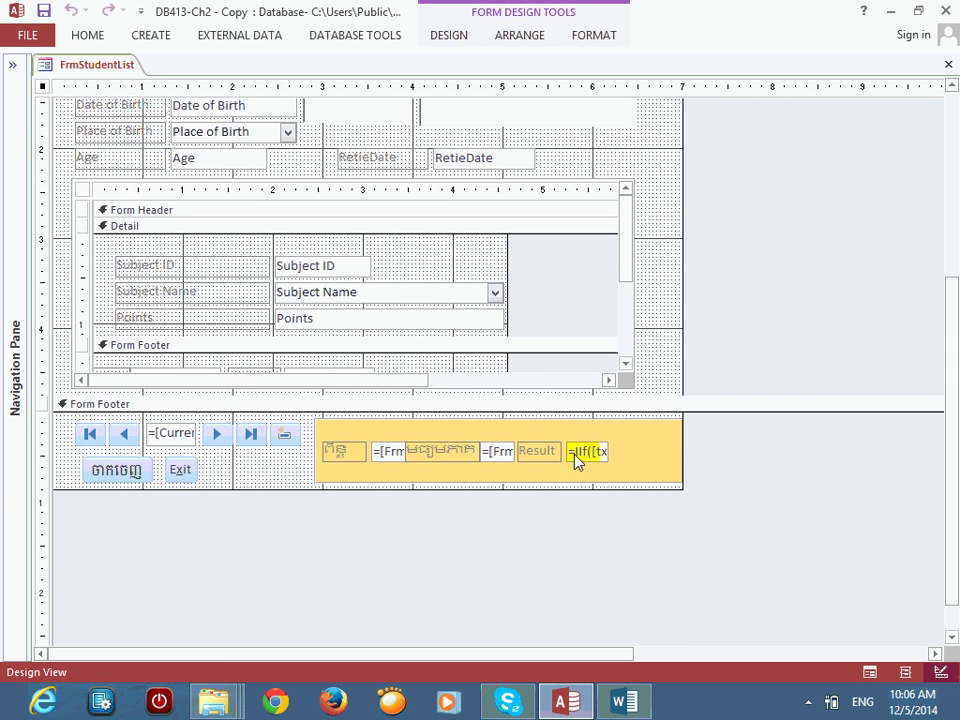
left_click(537, 451)
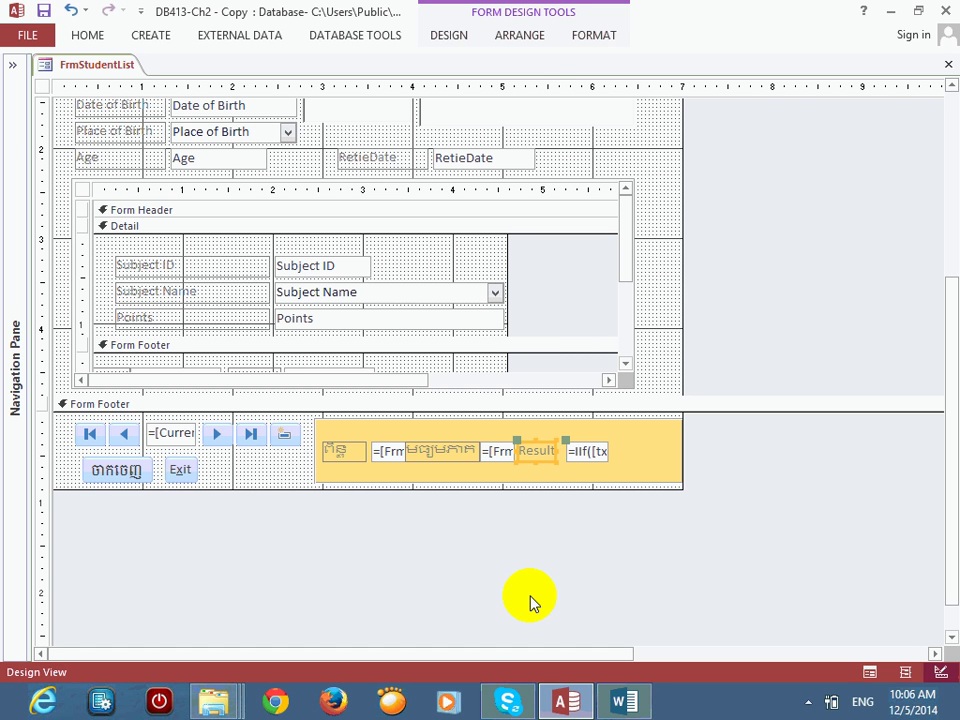
left_click_drag(567, 441, 558, 440)
left_click(580, 455)
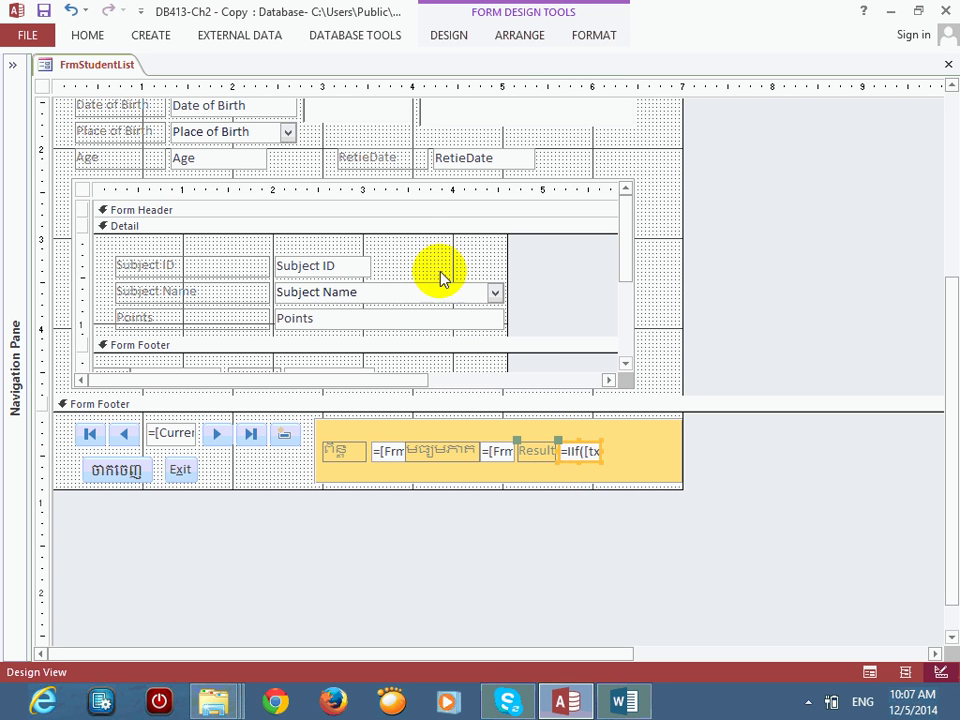
Step: Add another text box after the result field in the footer's yellow box and caption its label Mention
left_click(145, 35)
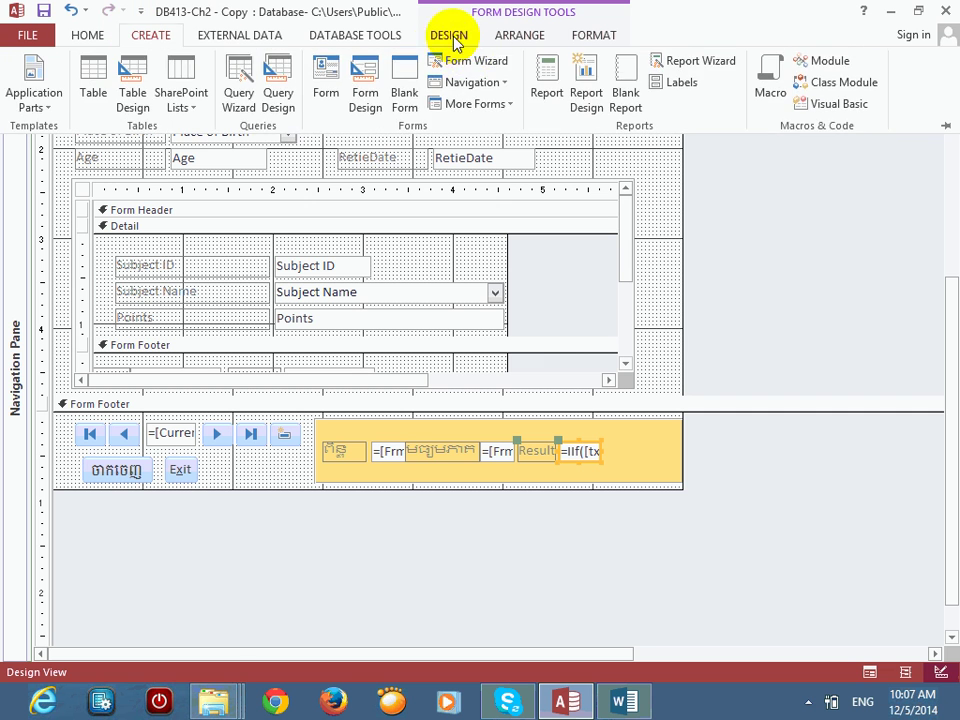
left_click(449, 35)
left_click(655, 462)
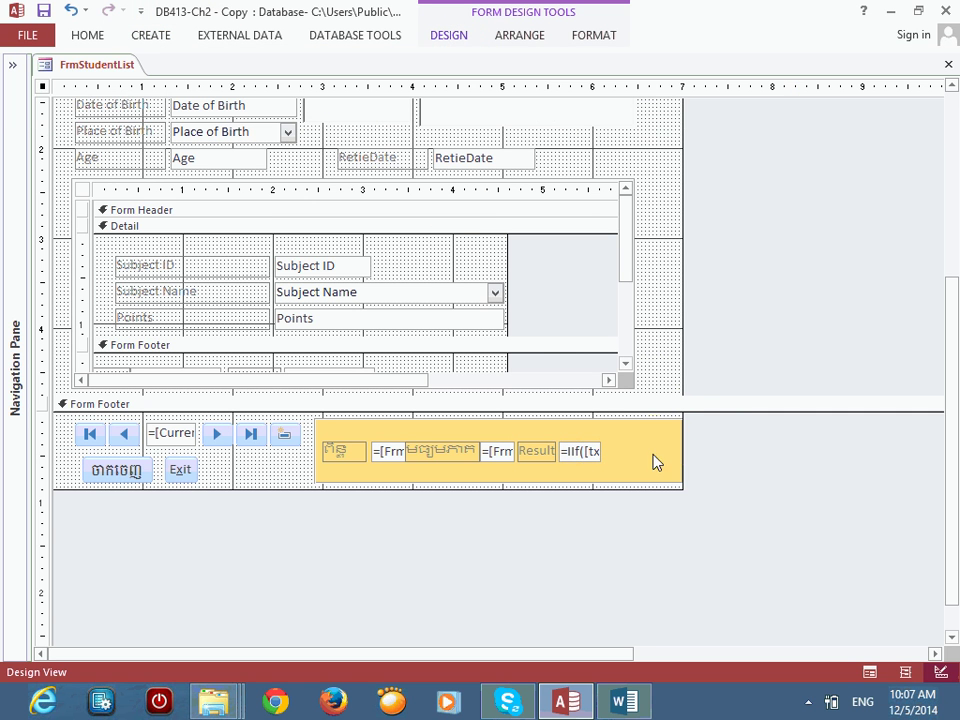
left_click(655, 462)
left_click_drag(662, 446, 643, 456)
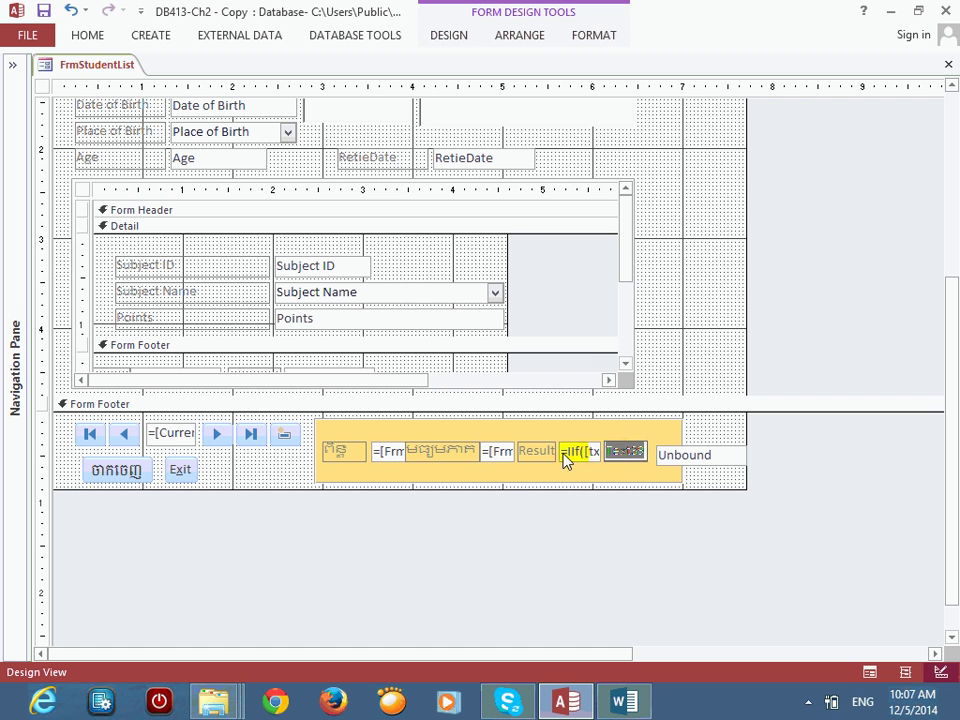
type("Mentio")
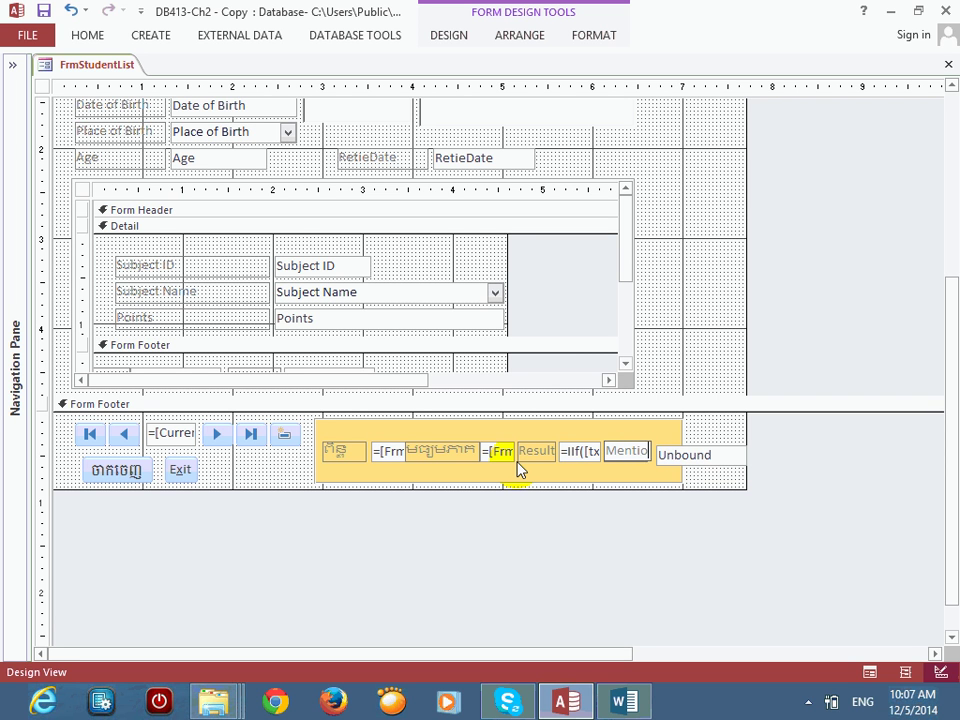
type("n")
Step: Widen the yellow box and fit the narrowed unbound field inside it, aligned beside the Mention label
left_click(673, 437)
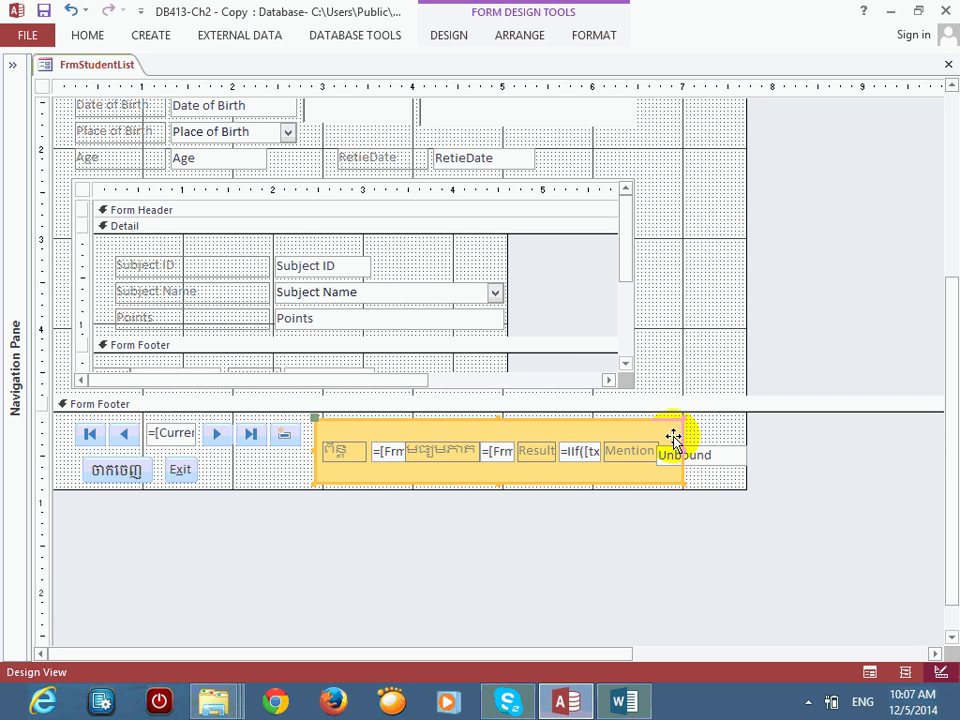
mouse_move(681, 454)
left_mouse_down()
mouse_move(722, 448)
mouse_move(697, 468)
mouse_move(692, 454)
mouse_move(739, 452)
mouse_move(668, 455)
left_mouse_up()
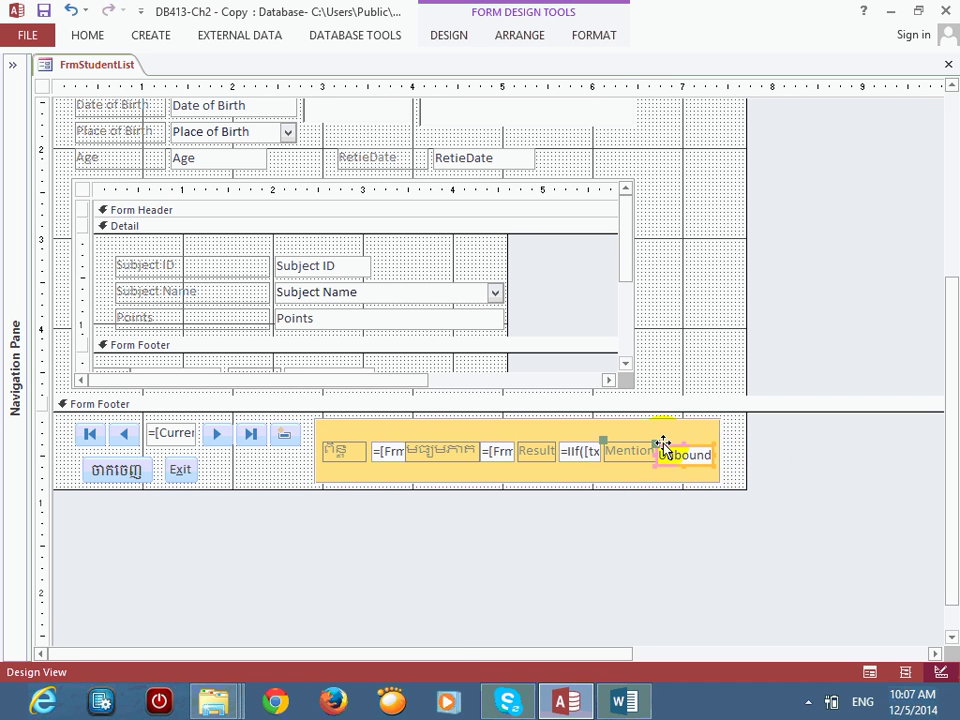
left_click_drag(656, 445, 662, 439)
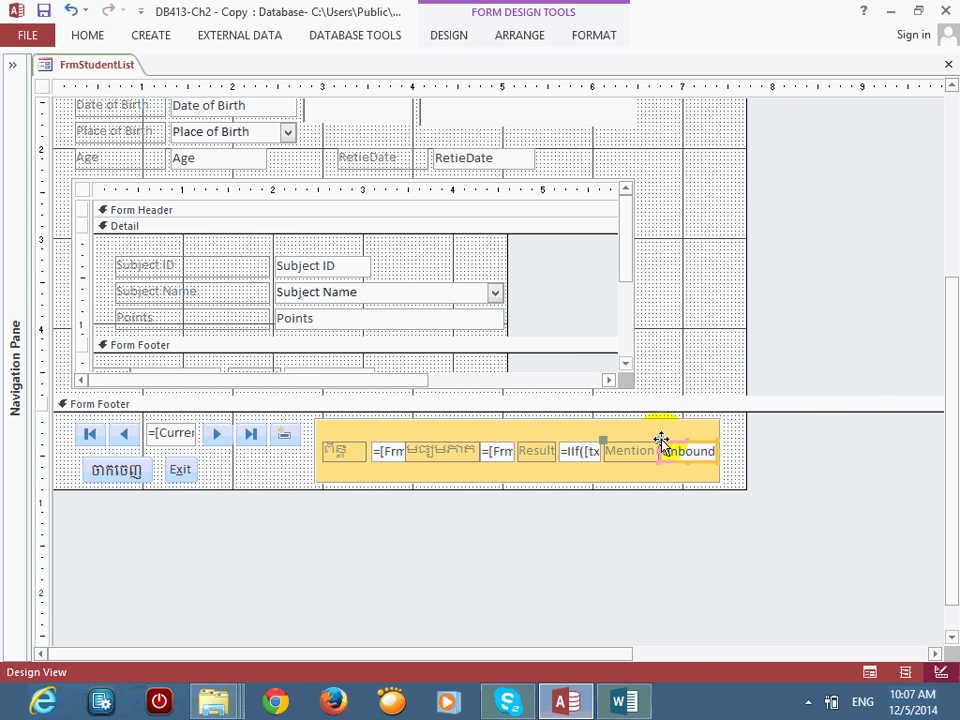
Step: Switch to the Word document Code Student Point List and add the line "0 - <20 => F1" below the Code Mention formula
left_click(624, 701)
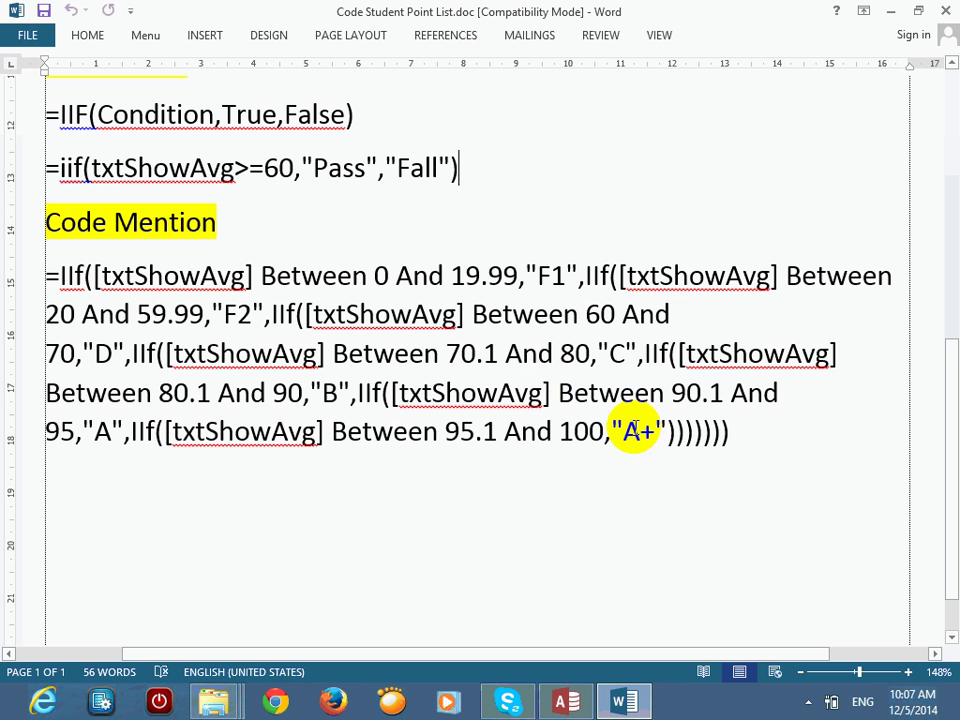
left_click(737, 431)
scroll(711, 538, "down", 1)
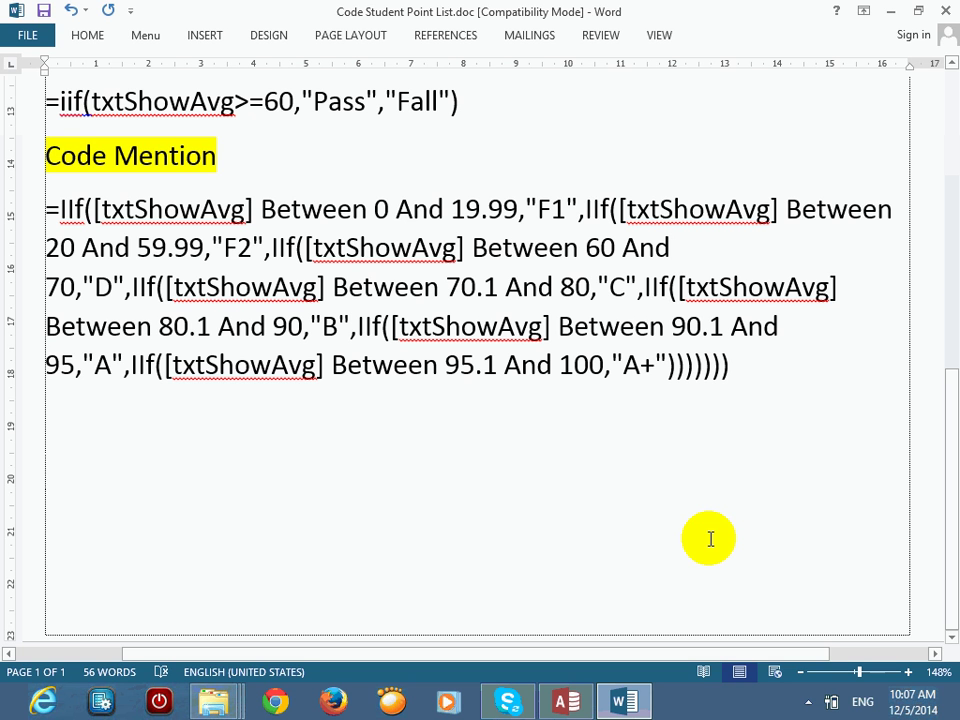
key("Return")
key("Return")
type("0")
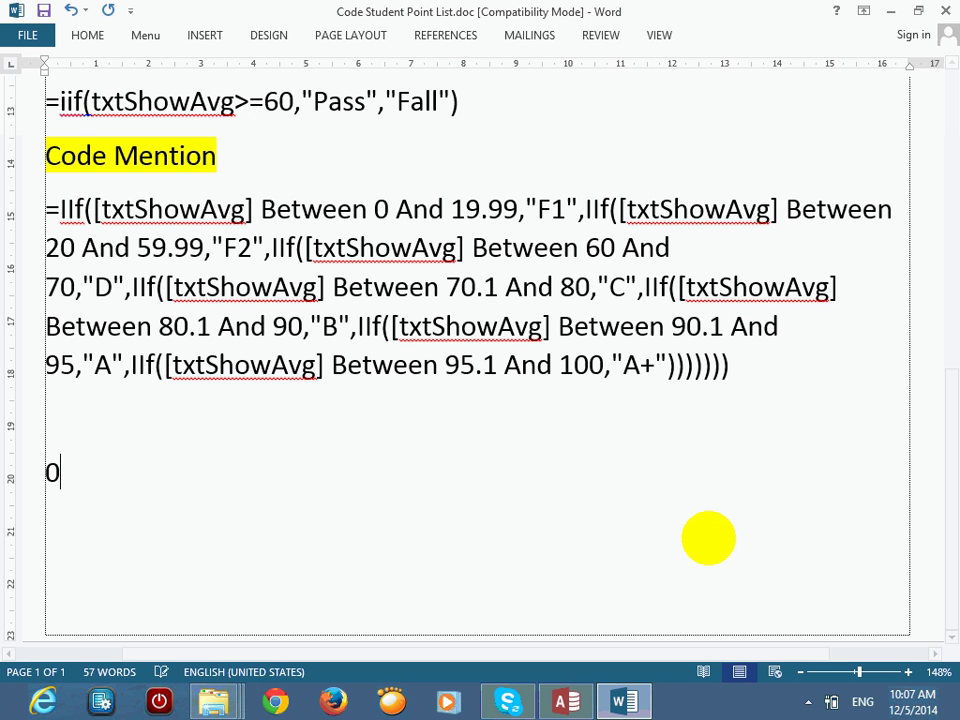
type(" - ")
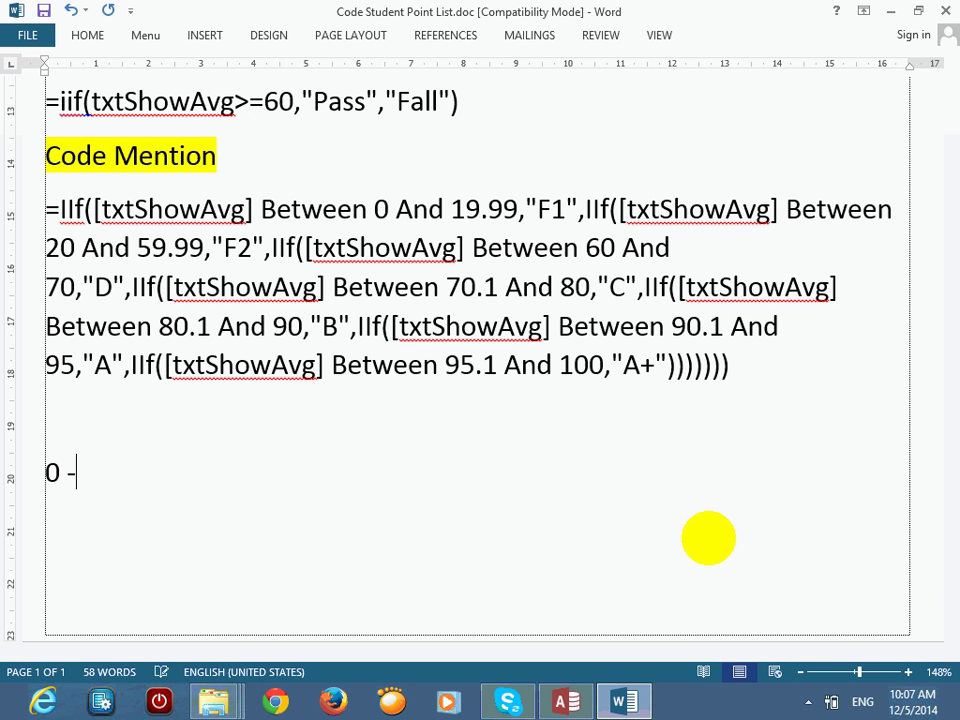
type("<20")
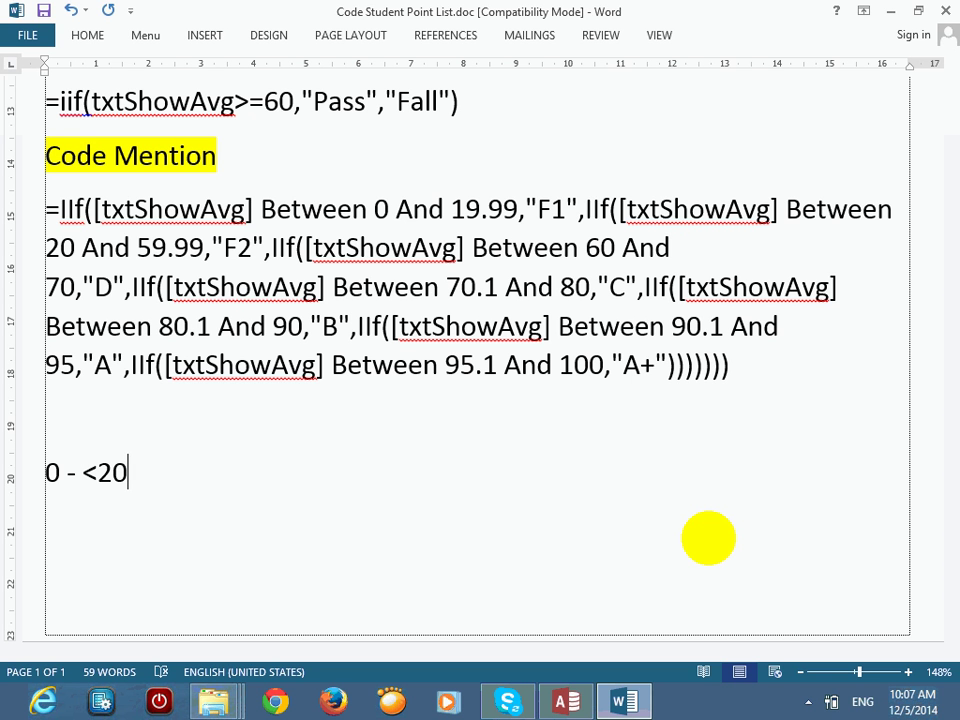
type(" => F1")
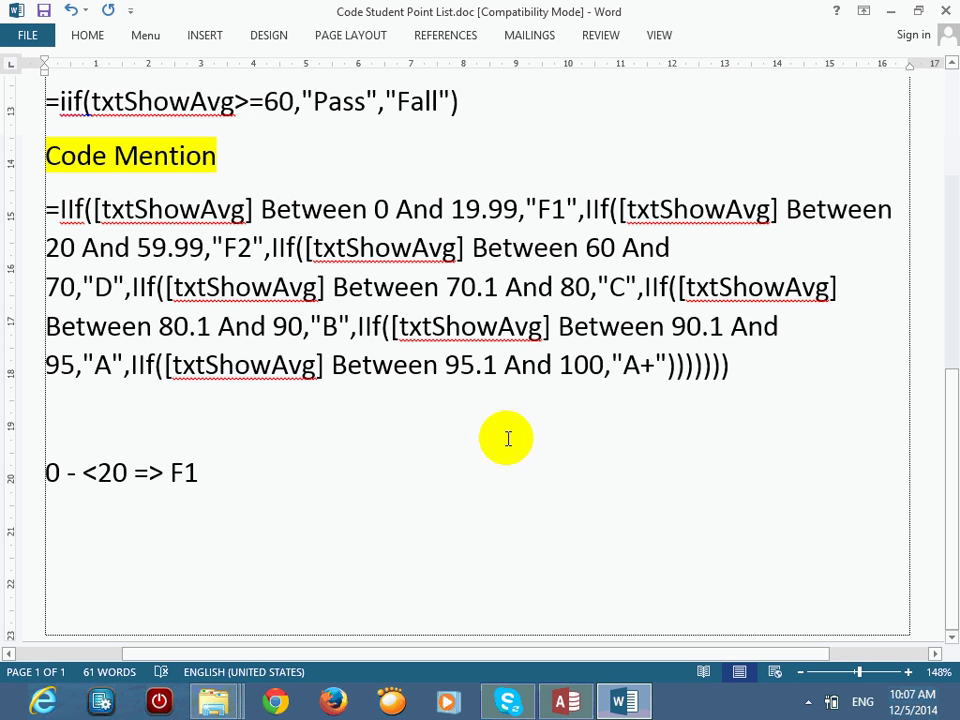
left_click(96, 472)
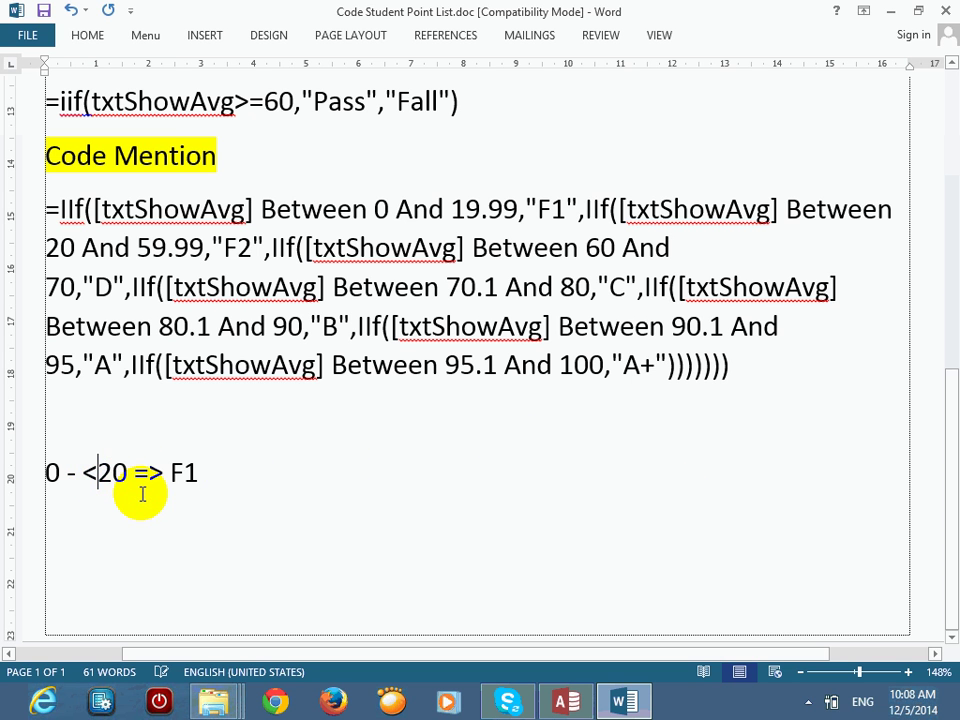
left_click(203, 473)
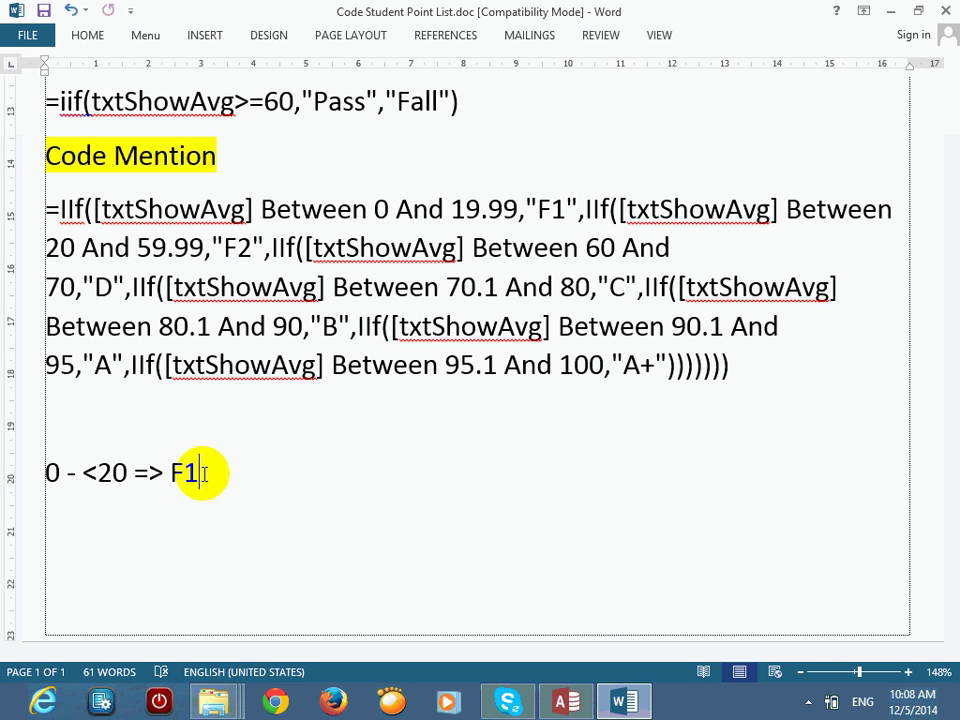
left_click(148, 473)
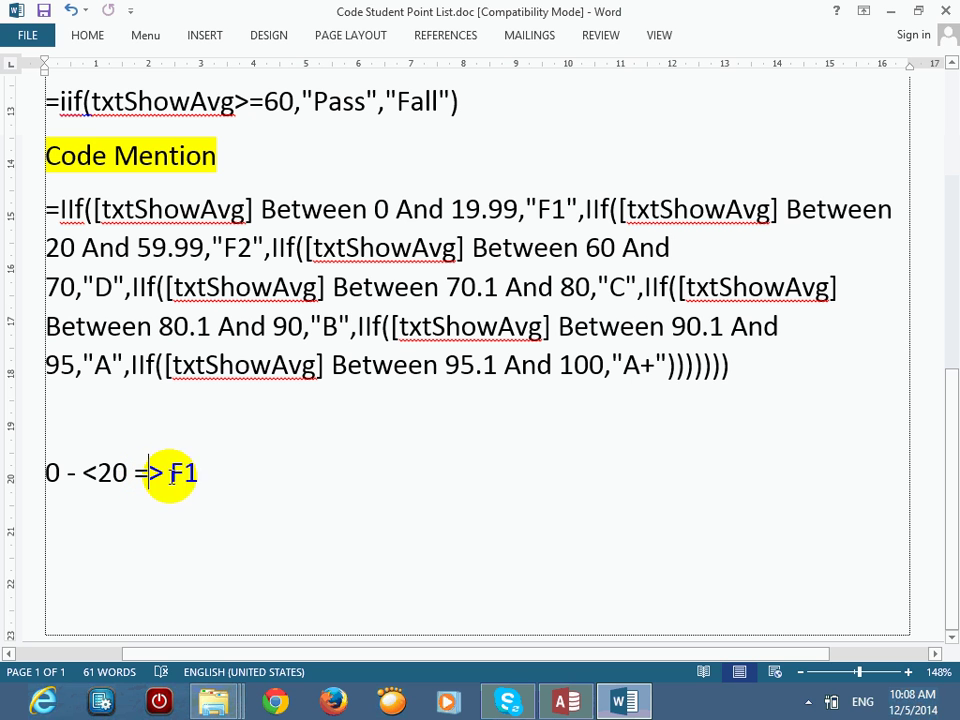
left_click(204, 474)
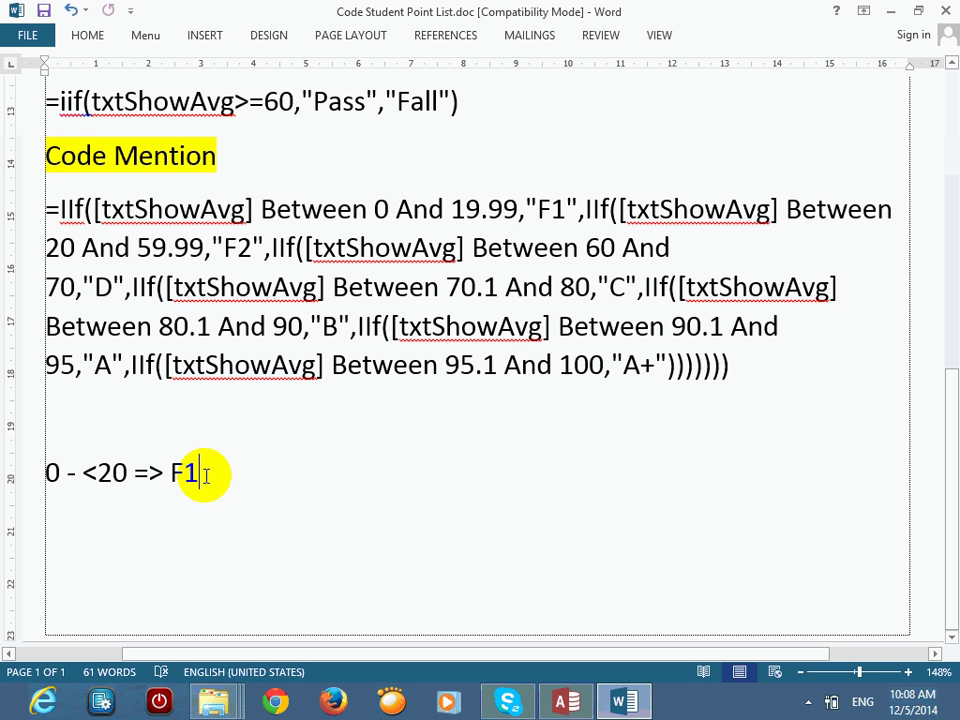